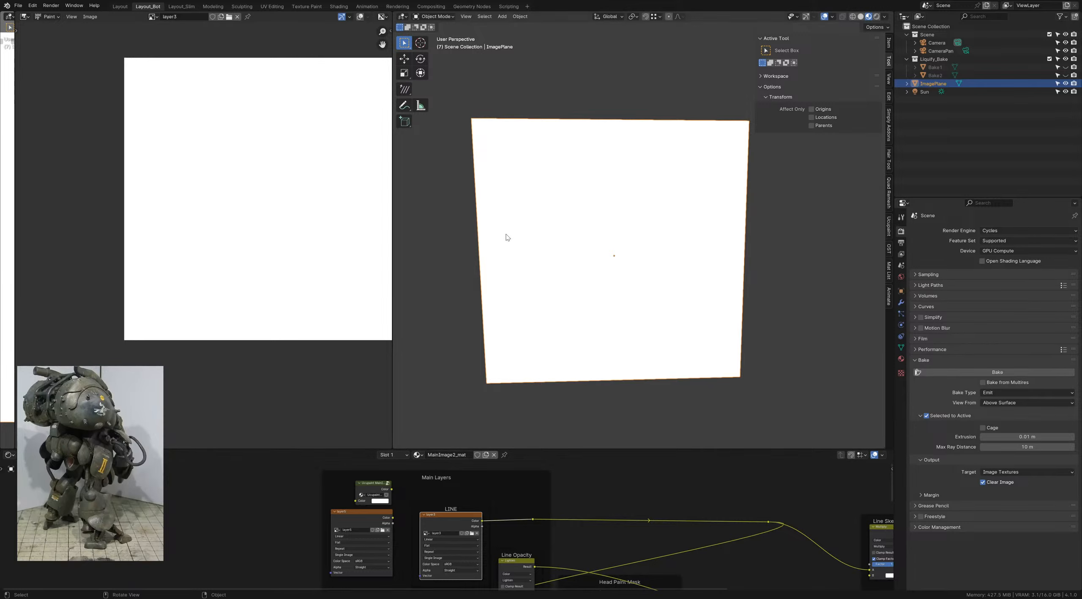
Step: Switch the ImagePlane object to Texture Paint mode
middle_click_drag(584, 226, 563, 282, "shift")
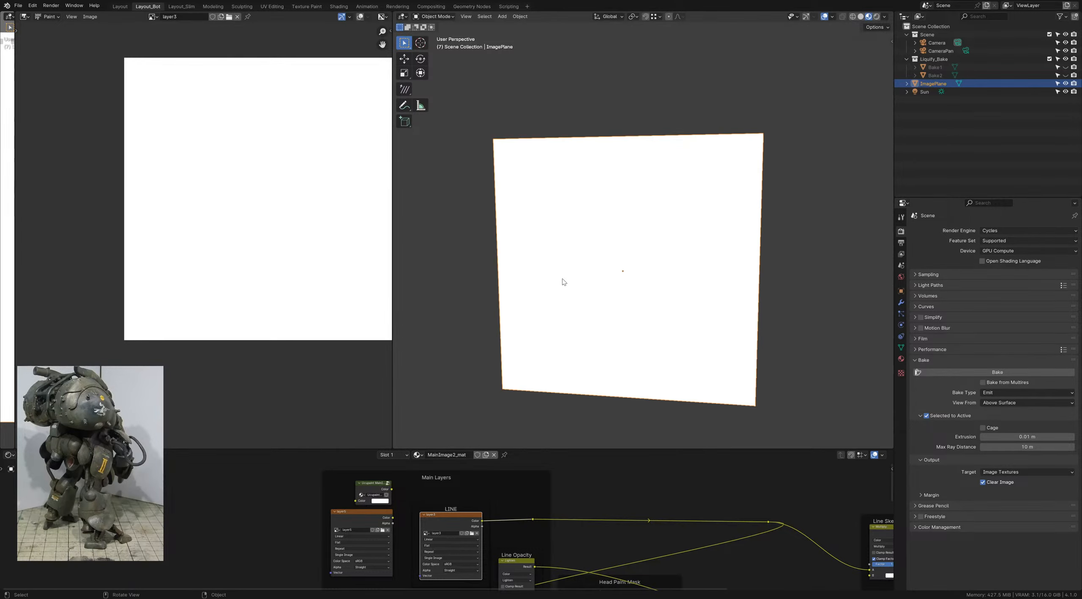
key("ctrl+Tab")
left_click(605, 228)
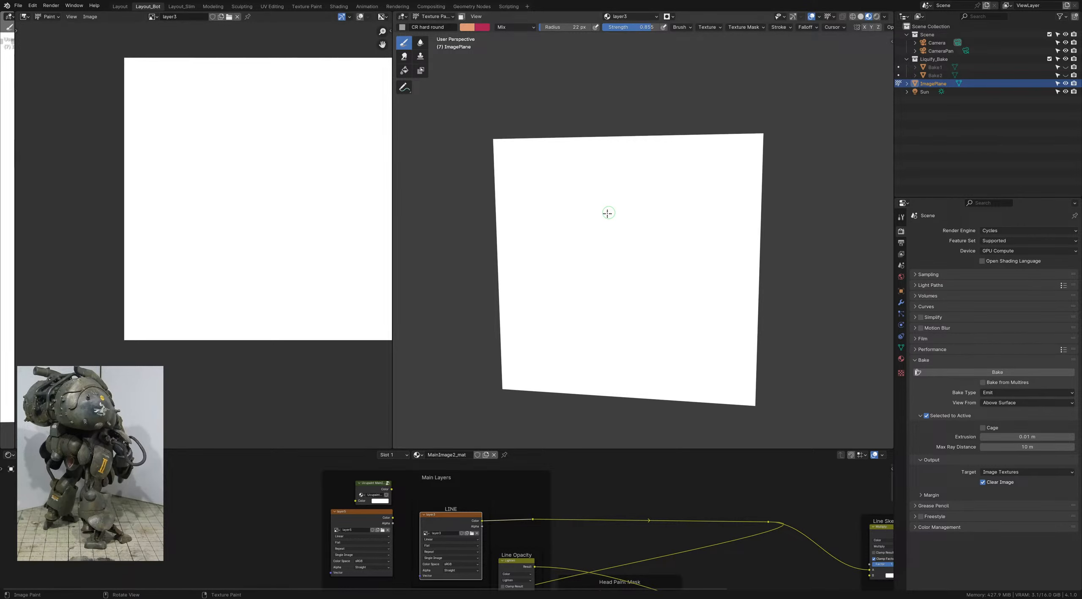
left_click_drag(608, 213, 606, 246)
middle_click_drag(593, 228, 573, 229, "shift")
scroll(574, 229, "up", 2)
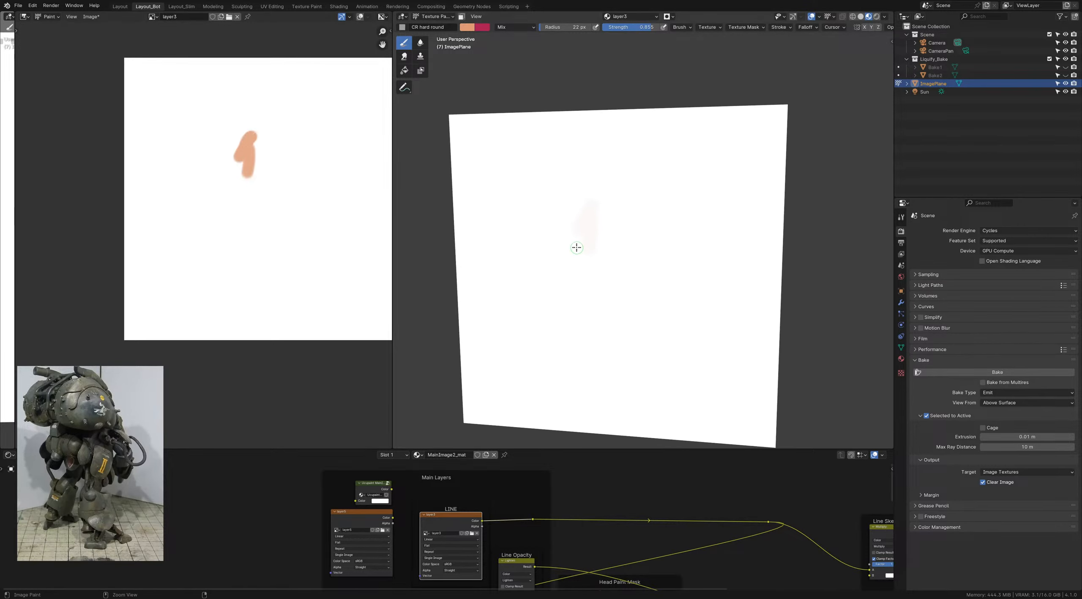
key("ctrl+z")
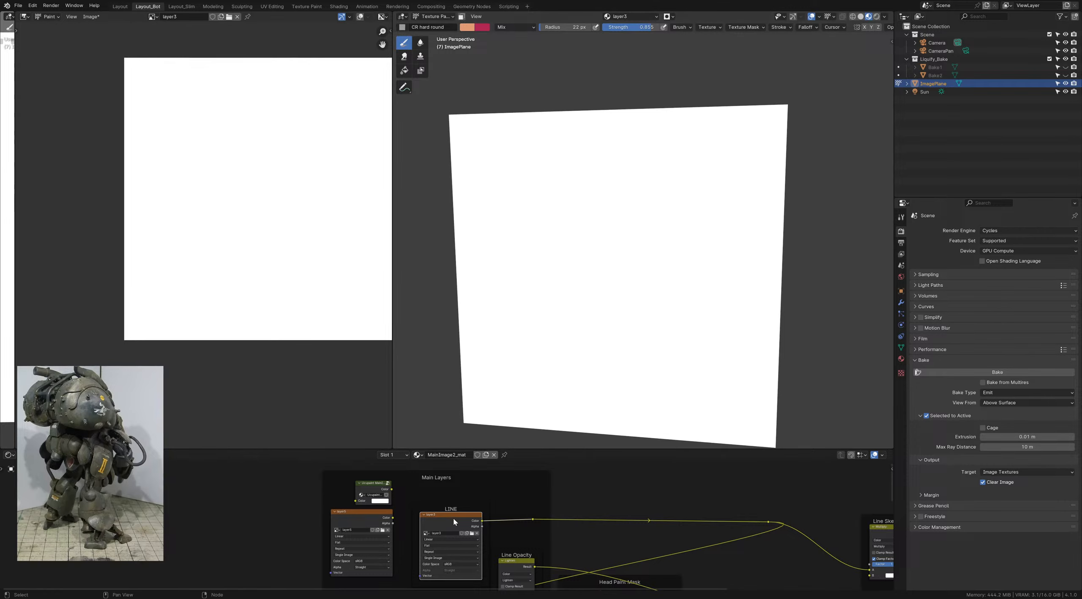
Step: Enlarge the node editor slightly upward and bring the LINE and Color layer nodes into view
middle_click_drag(565, 505, 552, 480)
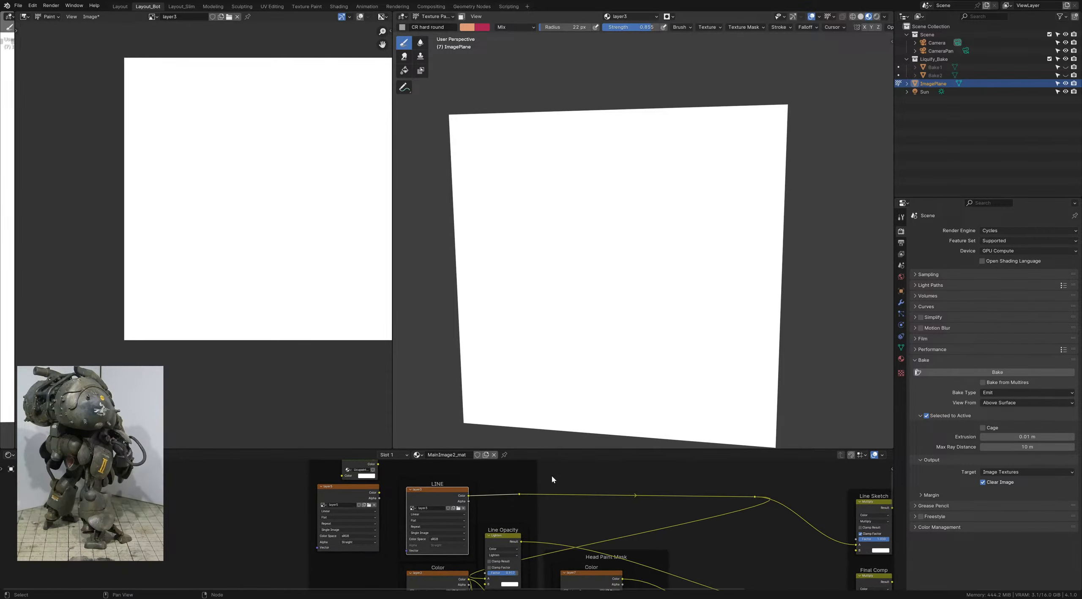
left_click_drag(553, 449, 553, 436)
mouse_move(505, 573)
middle_mouse_down()
mouse_move(495, 497)
mouse_move(511, 504)
mouse_move(511, 487)
mouse_move(514, 559)
middle_mouse_up()
middle_click_drag(518, 461, 519, 558)
mouse_move(522, 491)
middle_mouse_down()
mouse_move(526, 544)
mouse_move(507, 510)
middle_mouse_up()
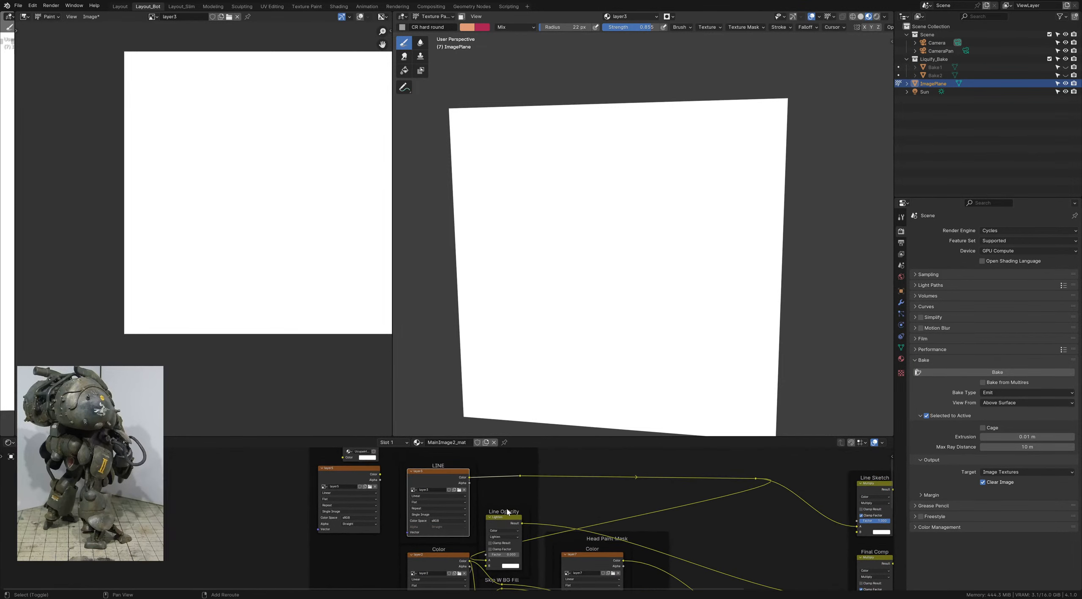
Step: Darken the brush colour and remove its saturation to get a neutral mid grey
left_click(467, 27)
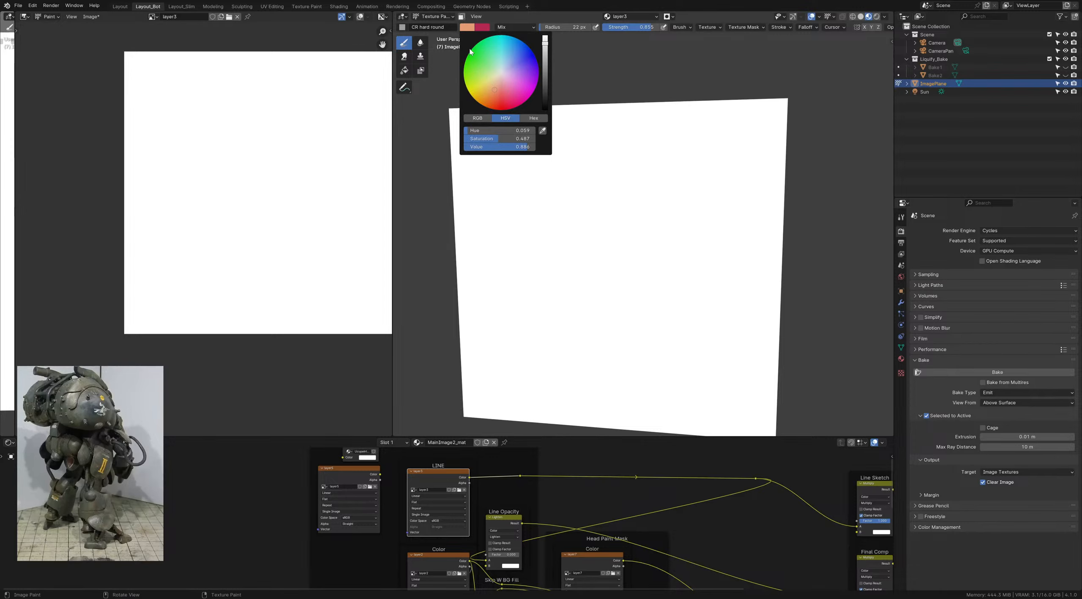
left_click_drag(546, 60, 545, 76)
key("c")
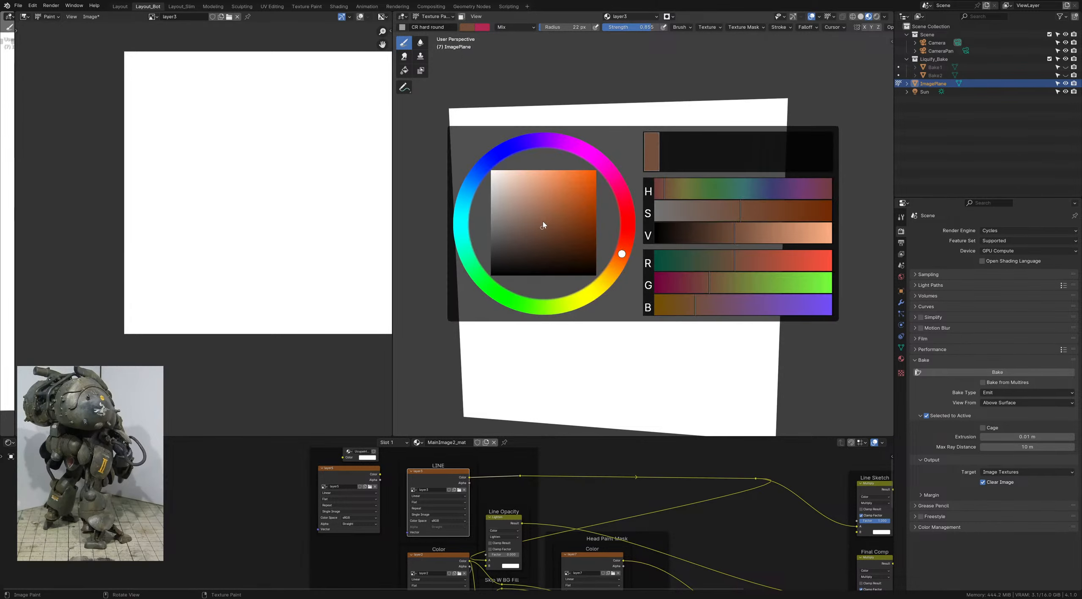
left_click_drag(739, 221, 579, 204)
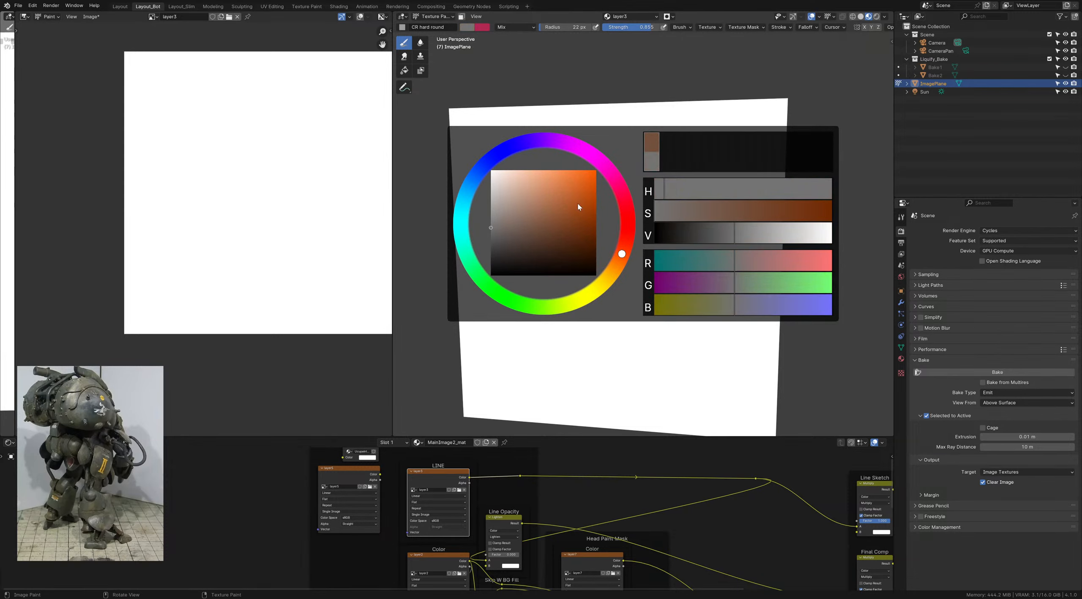
Step: Paint a short horizontal grey test stroke on the LINE layer, slightly above the plane's centre
middle_click_drag(560, 307, 533, 279, "shift")
middle_click_drag(533, 278, 569, 280)
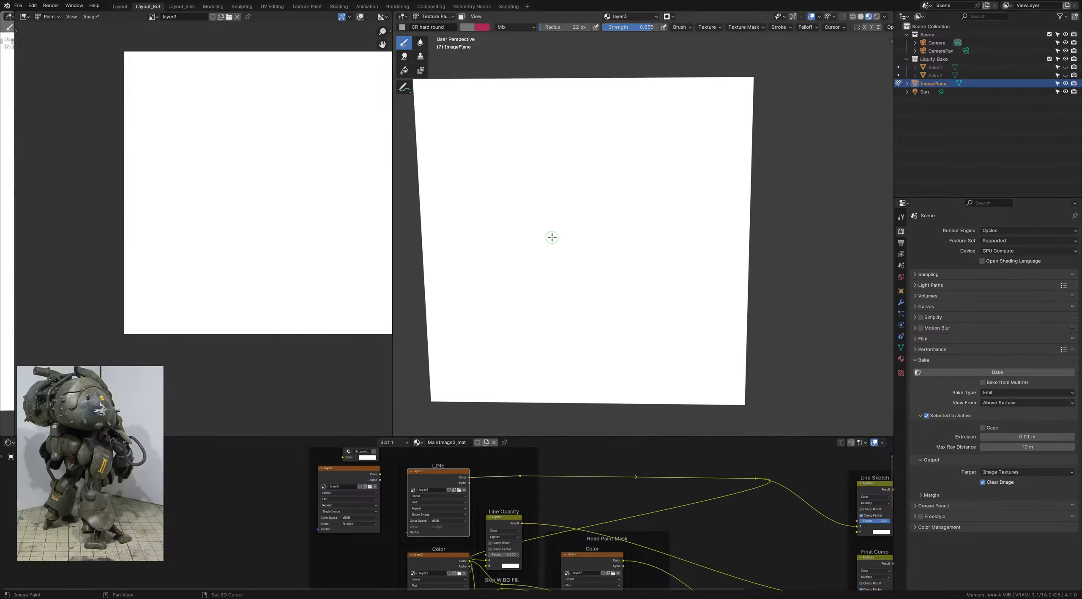
key("e")
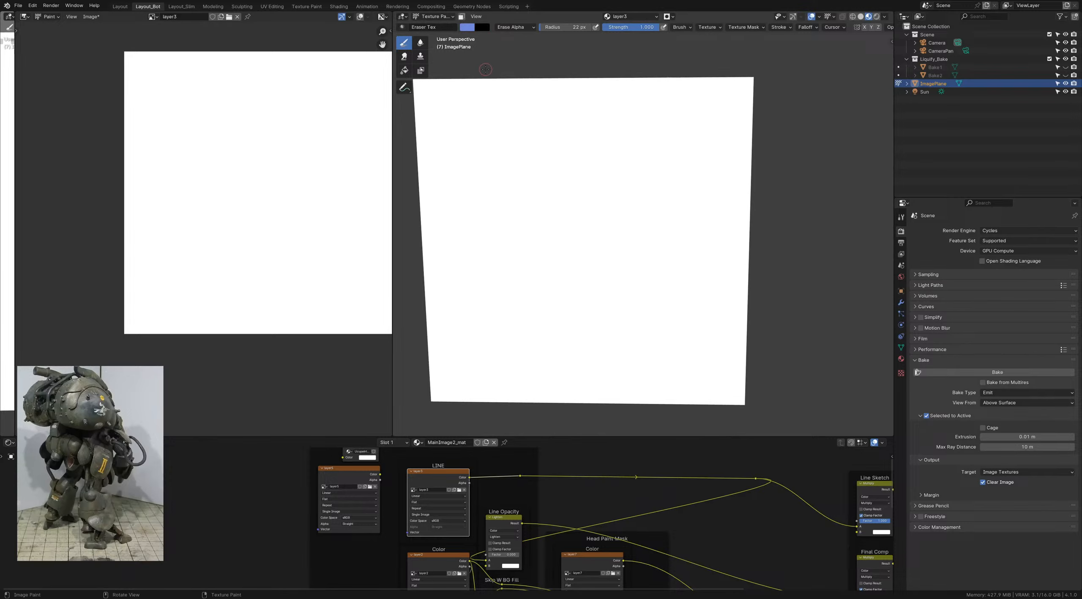
key("e")
left_click_drag(545, 201, 558, 202)
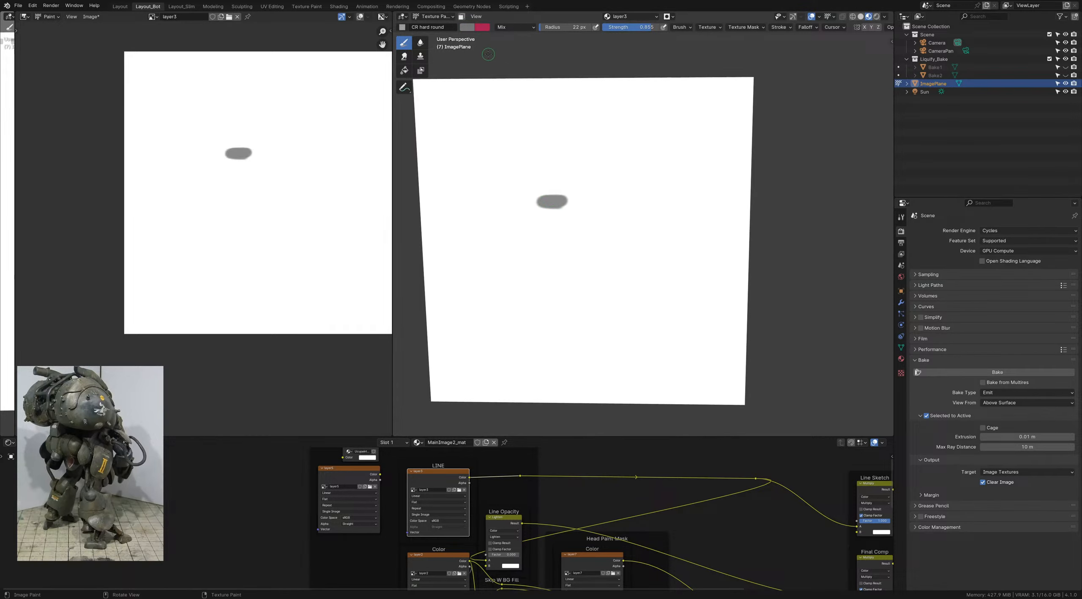
Step: Swap the brush colours, sample grey from the painted stroke into the active one, and save the file
key("x")
key("s")
middle_click_drag(575, 205, 570, 210, "shift")
key("ctrl+s")
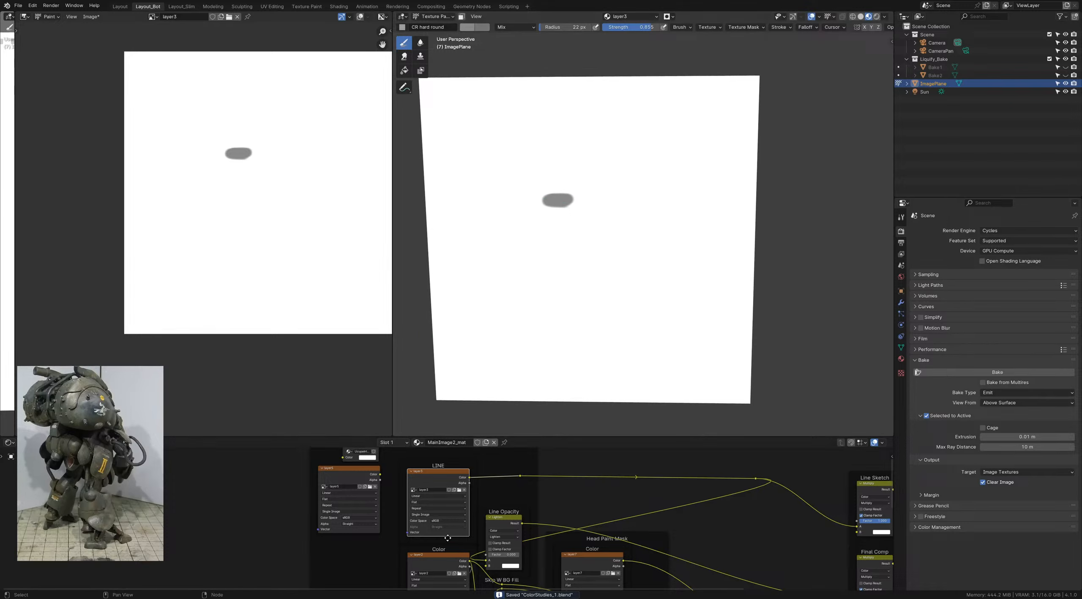
Step: Make the BG layer's image texture, layer1, the active image for painting
middle_click_drag(446, 547, 416, 503, "shift")
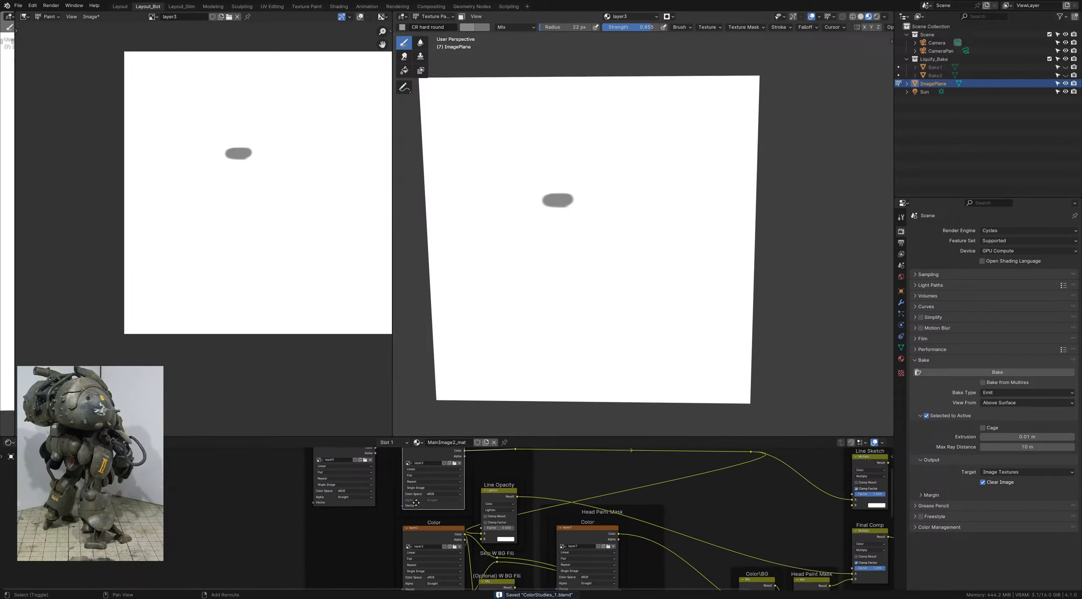
scroll(418, 500, "down", 6, "shift")
left_click(434, 491)
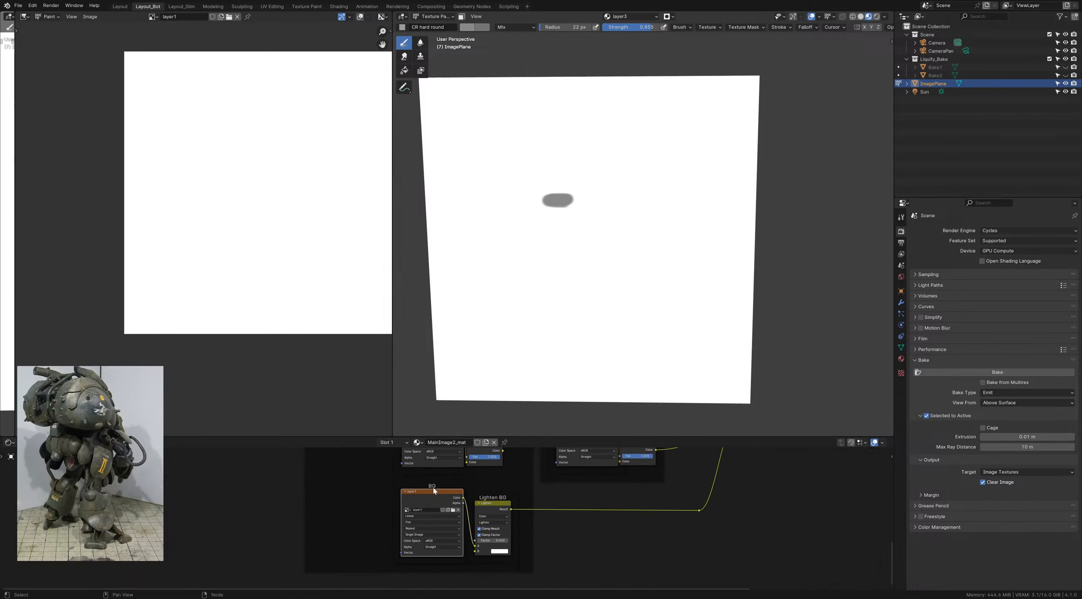
middle_click_drag(527, 234, 534, 249, "shift")
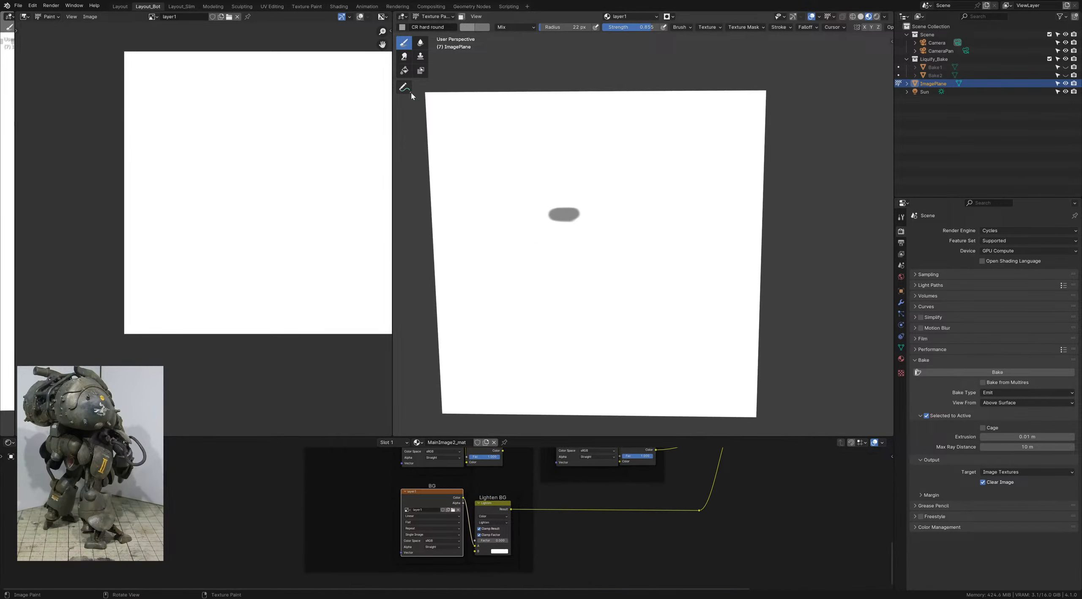
Step: Fill the BG layer with a light neutral grey using the Fill tool
left_click(404, 70)
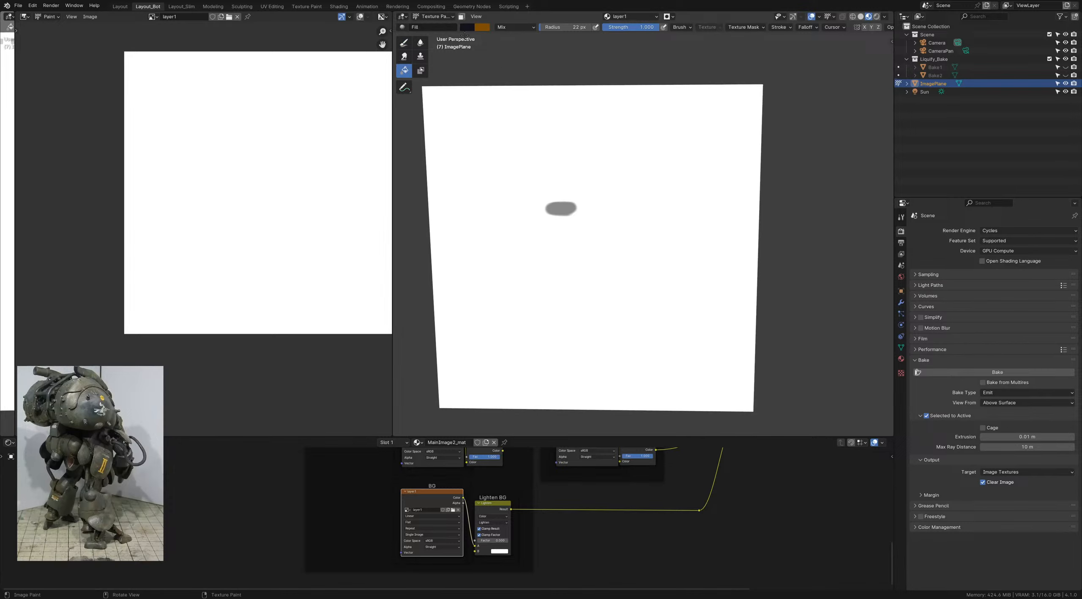
key("shift+x")
left_click(473, 28)
key("c")
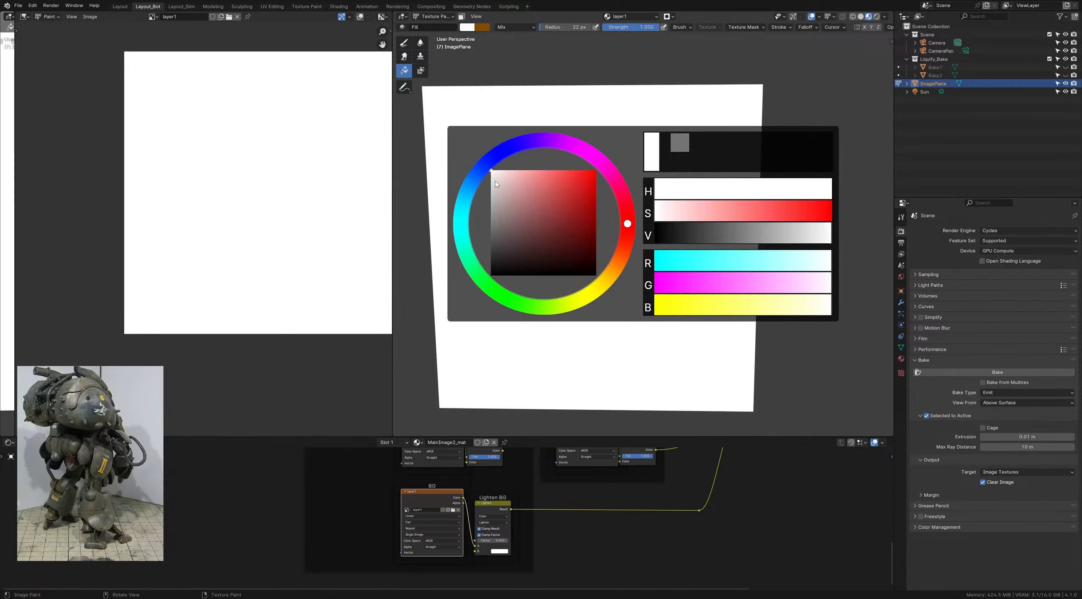
left_click_drag(496, 180, 486, 187)
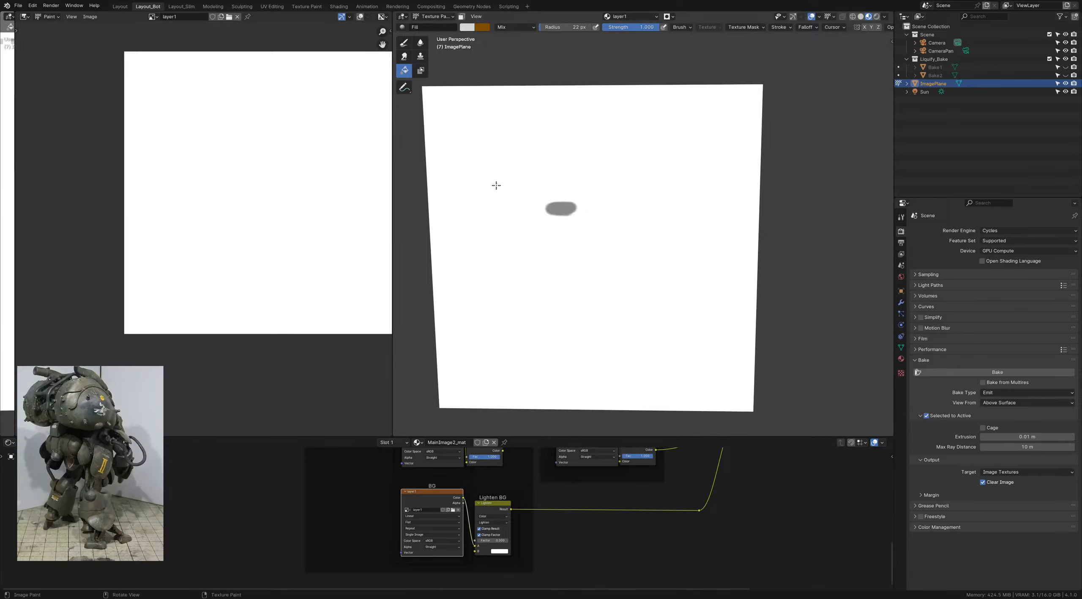
left_click(496, 185)
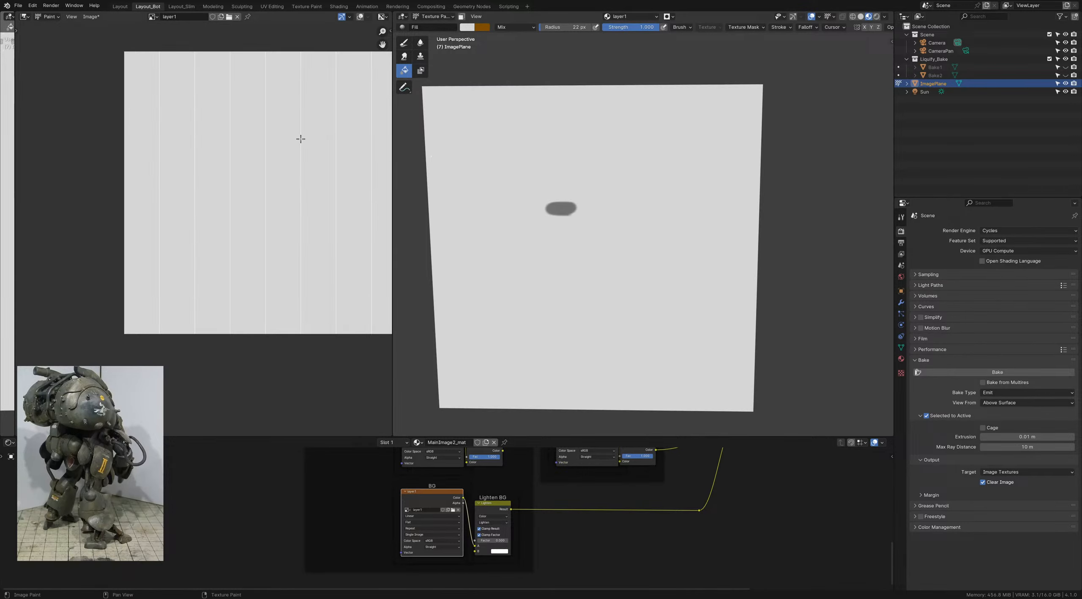
Step: Return to the CR hard round draw brush and sample the background's light grey as its colour
scroll(507, 241, "up", 4)
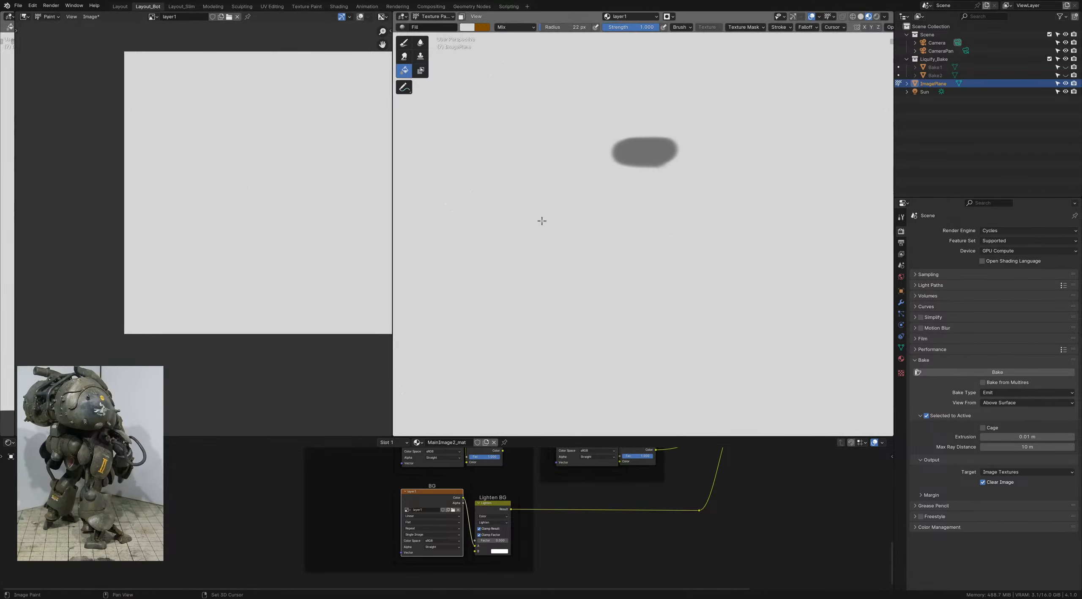
middle_click_drag(542, 221, 498, 83)
left_click(404, 43)
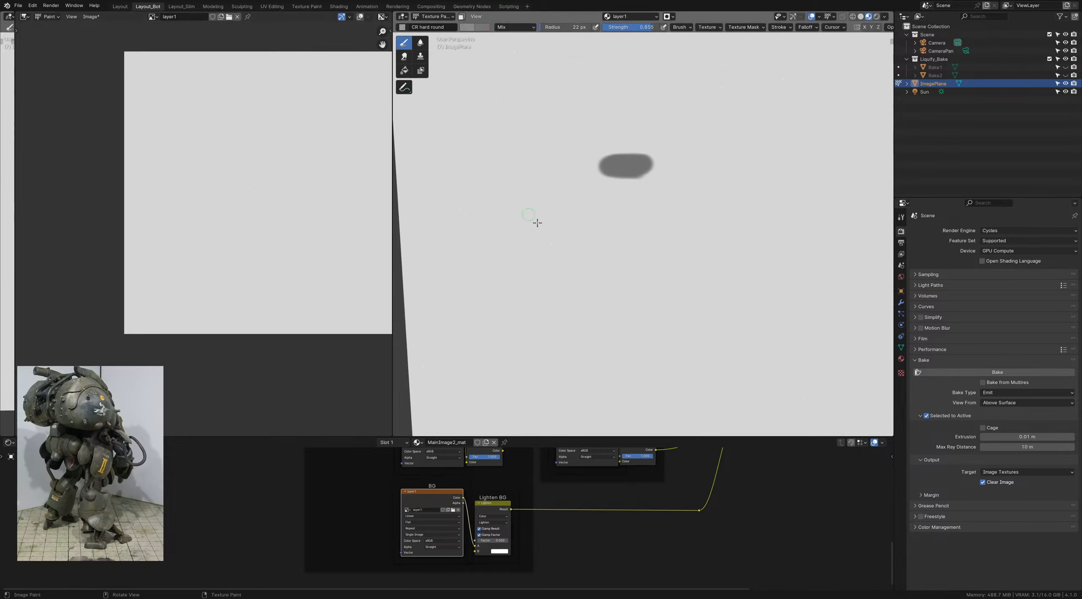
left_click(550, 244)
key("s")
left_click(550, 245)
scroll(580, 271, "down", 4)
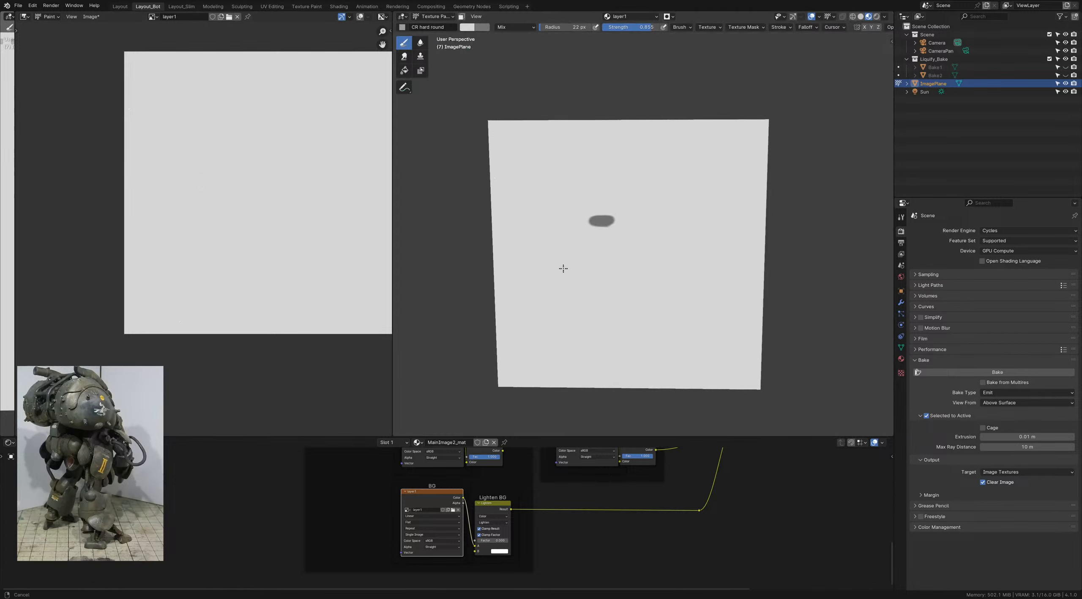
Step: Set the draw brush radius to 38 px
scroll(525, 202, "up", 4)
key("f")
left_click(553, 238)
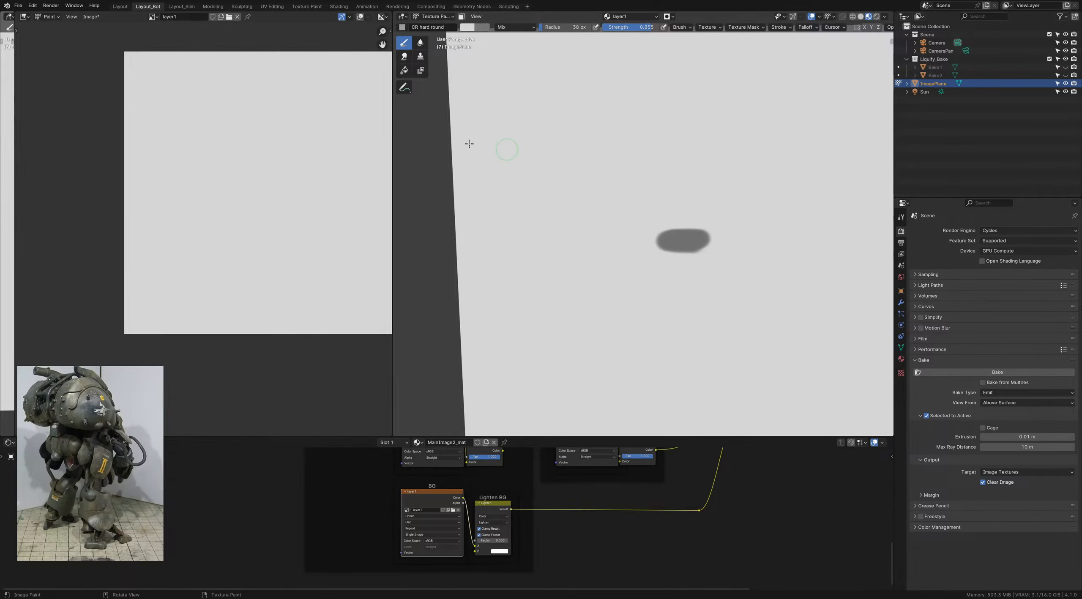
Step: Examine the grey background fill across the image plane, including its edges and corners
middle_click_drag(613, 130, 571, 205, "shift")
middle_click_drag(759, 186, 509, 162, "shift")
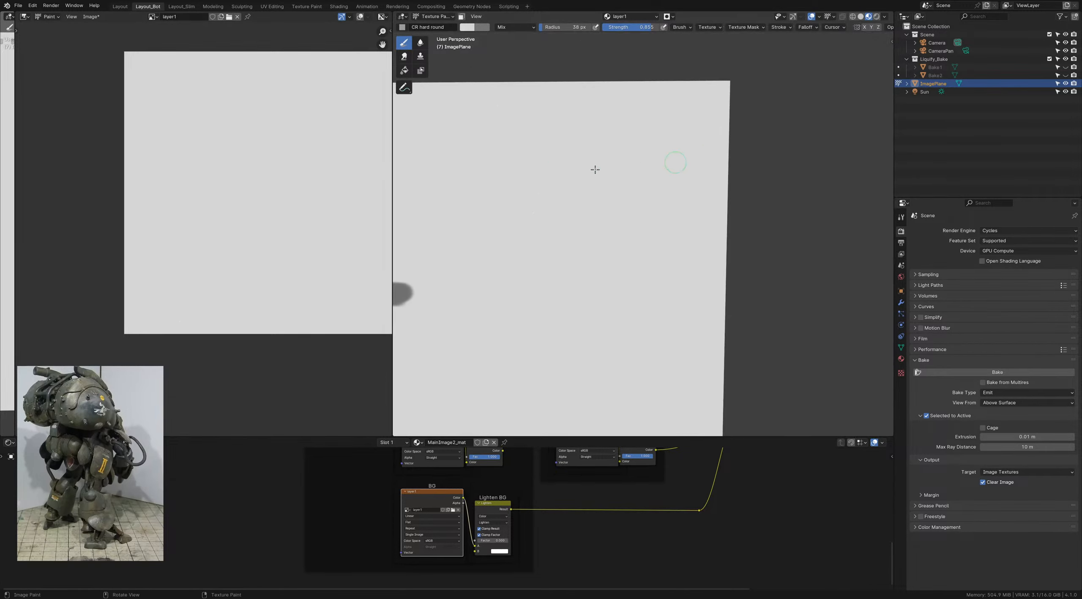
middle_click_drag(621, 226, 727, 117, "shift")
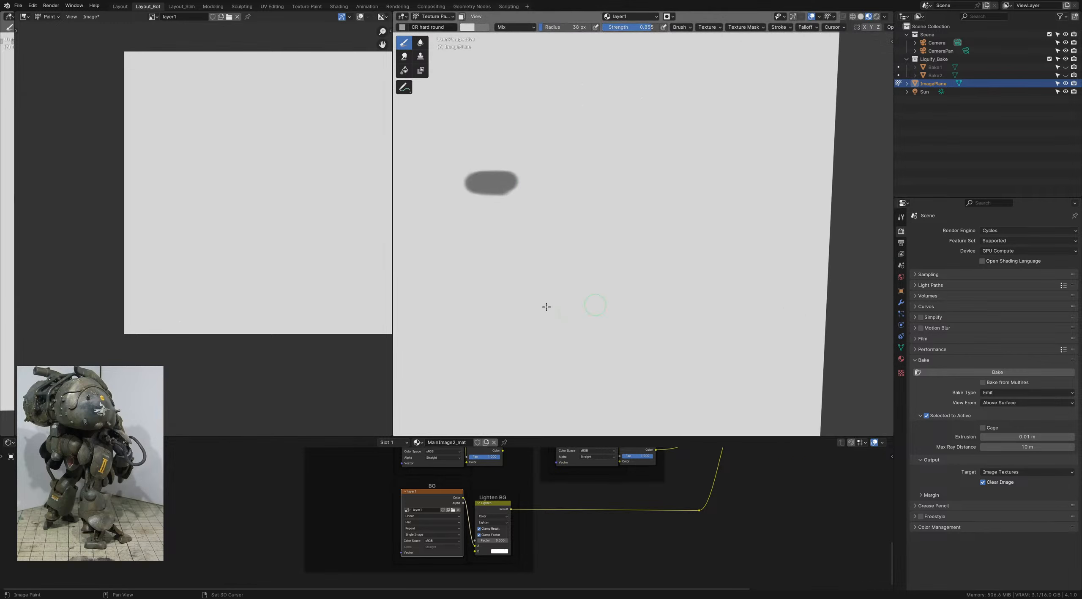
middle_click_drag(546, 304, 646, 194, "shift")
middle_click_drag(819, 291, 596, 285, "shift")
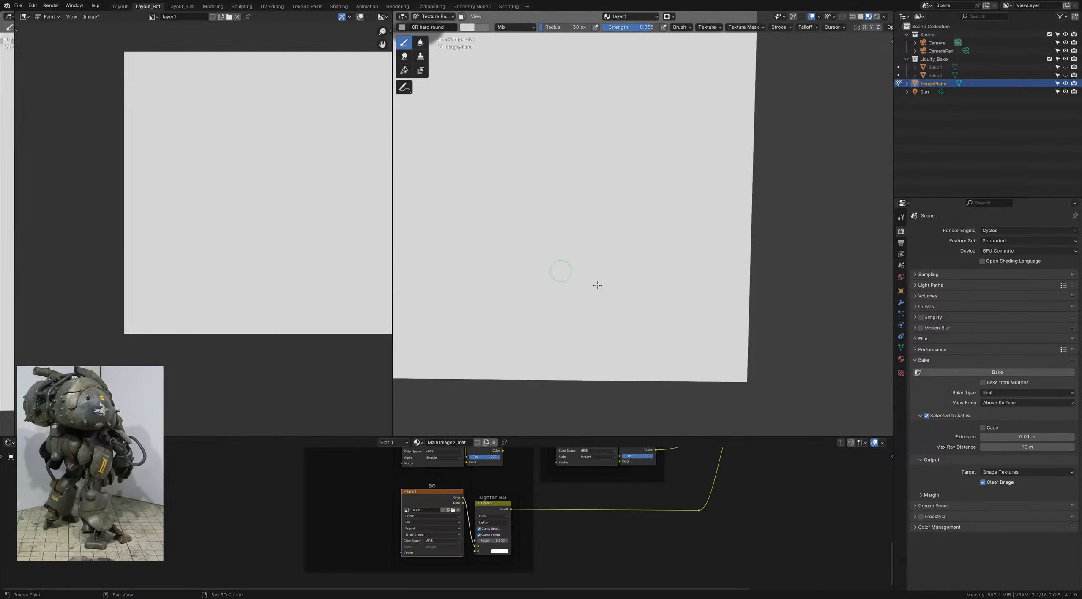
middle_click_drag(597, 204, 607, 207, "shift")
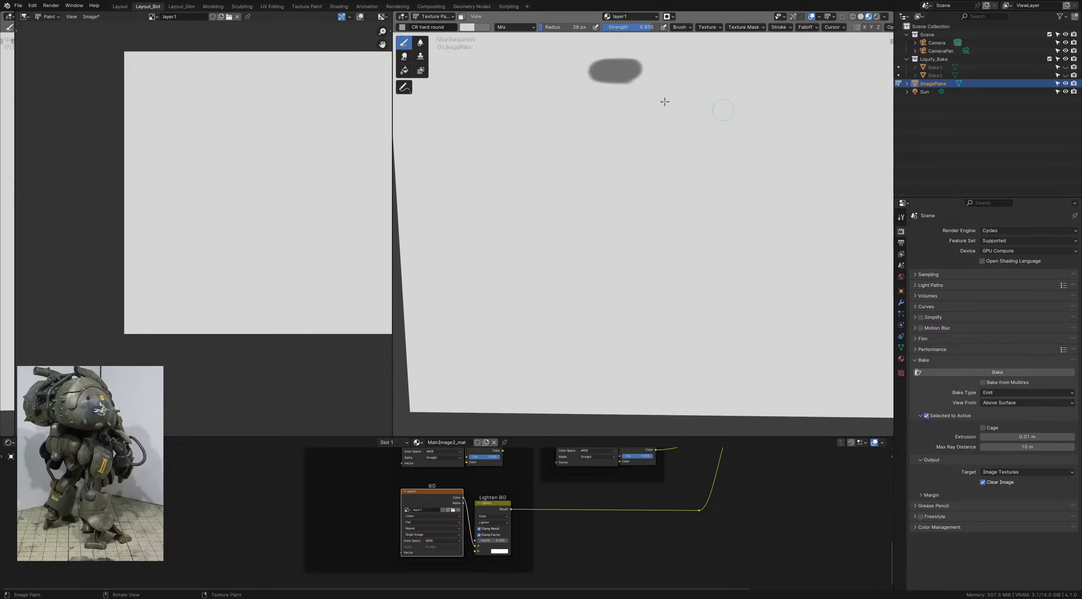
middle_click_drag(642, 159, 781, 137, "shift")
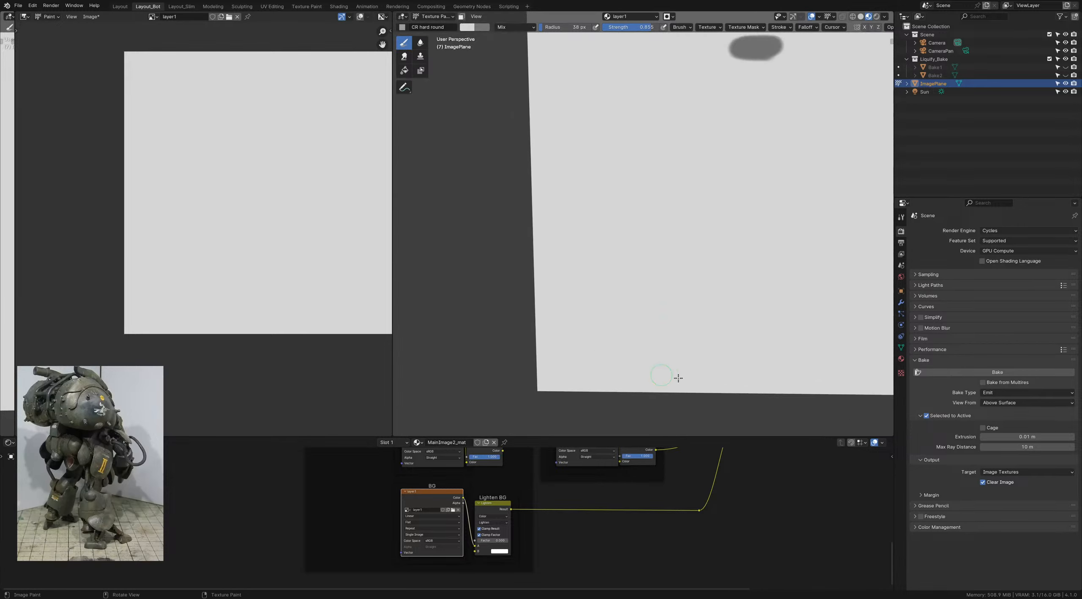
middle_click_drag(691, 210, 416, 309, "shift")
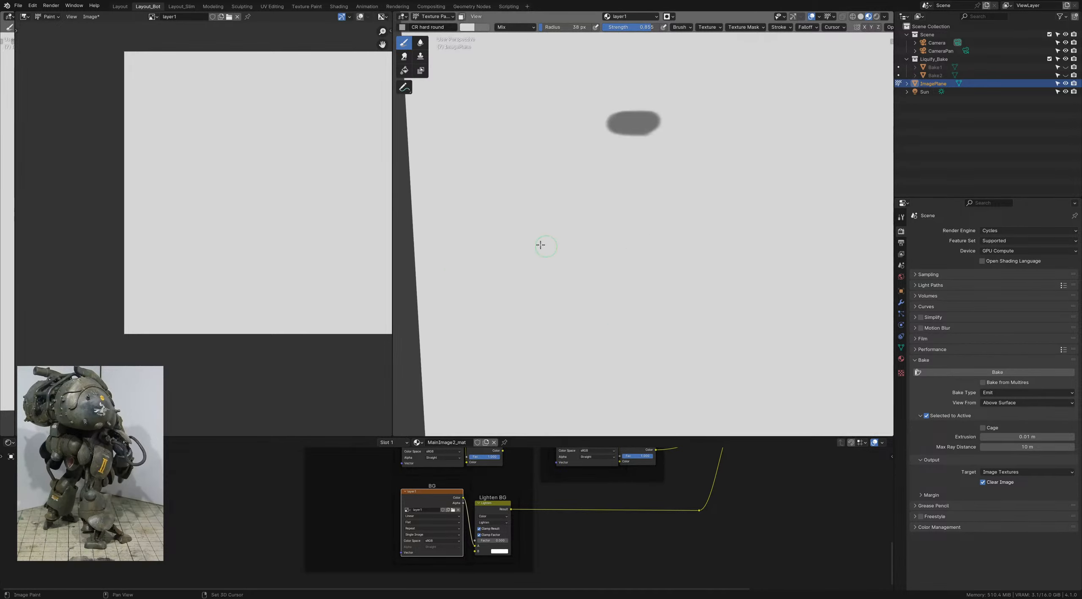
middle_click_drag(541, 245, 573, 319, "shift")
mouse_move(628, 179)
middle_mouse_down("shift")
mouse_move(594, 263)
mouse_move(520, 153)
middle_mouse_up("shift")
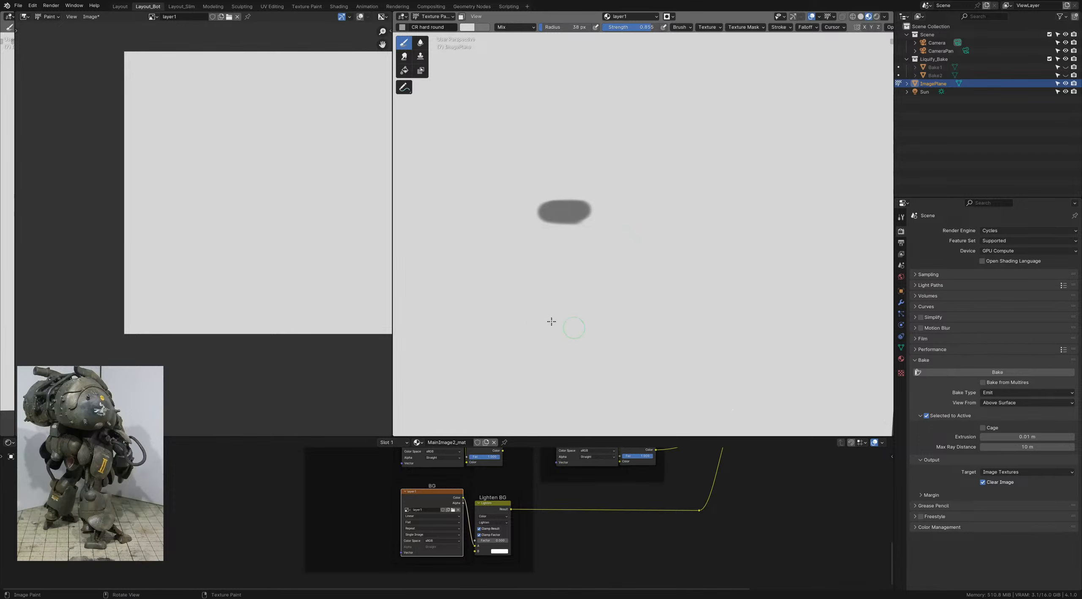
mouse_move(495, 159)
middle_mouse_down()
mouse_move(684, 246)
mouse_move(580, 210)
mouse_move(609, 191)
mouse_move(620, 208)
middle_mouse_up()
scroll(639, 226, "up", 2)
middle_click_drag(524, 179, 569, 188, "shift")
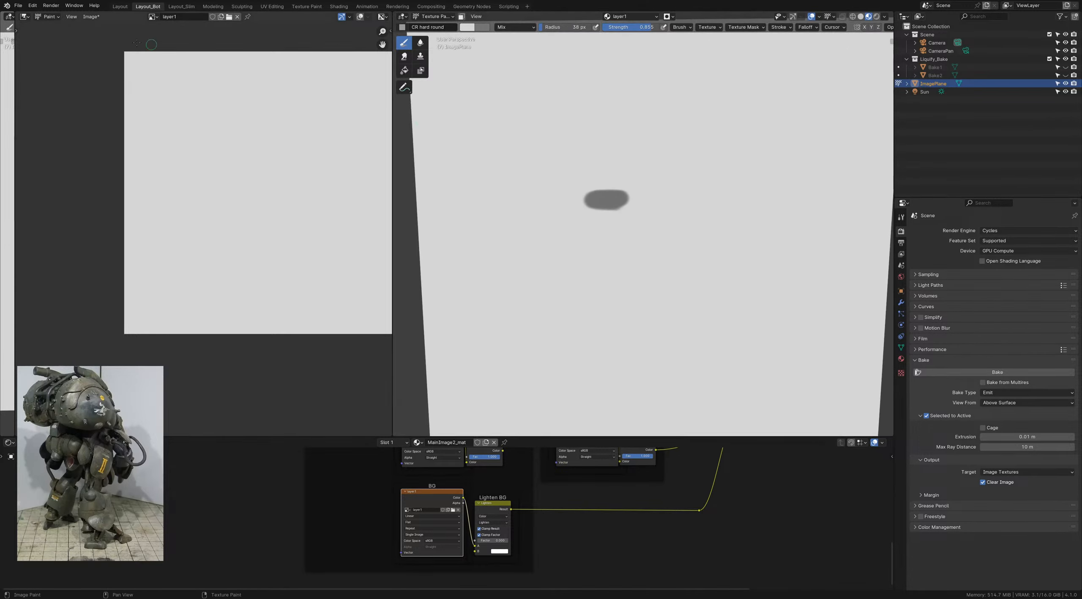
Step: Save the modified layer images together with the ColorStudies_1.blend file
key("q")
left_click(199, 145)
scroll(443, 514, "up", 2)
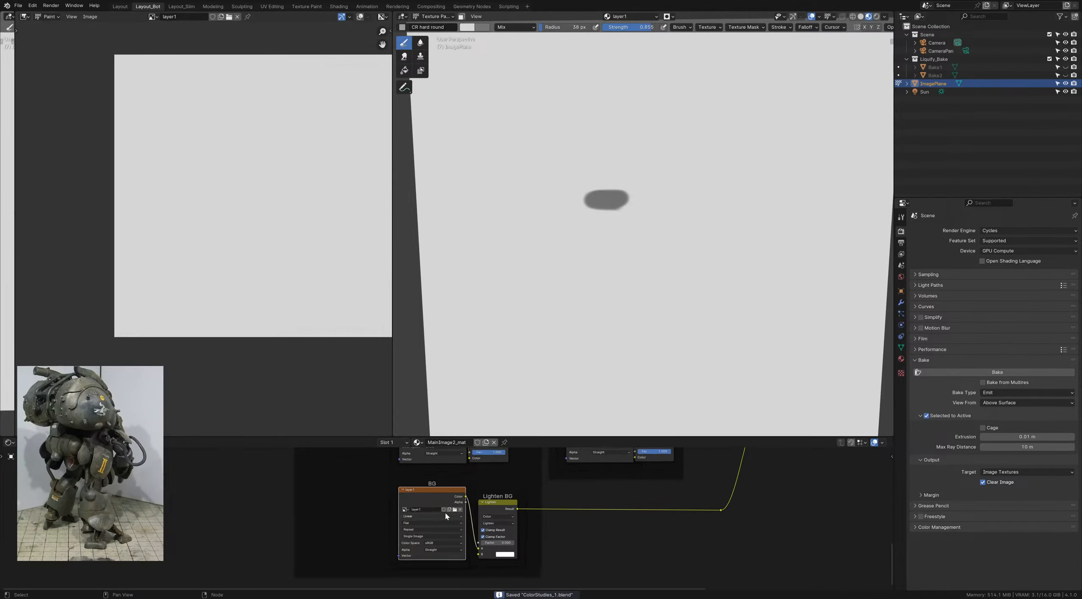
Step: Make the LINE layer's image texture, layer3, the active image for painting again
scroll(397, 490, "down", 2)
scroll(395, 492, "up", 1)
middle_click_drag(395, 492, 402, 541)
middle_click_drag(400, 456, 395, 598)
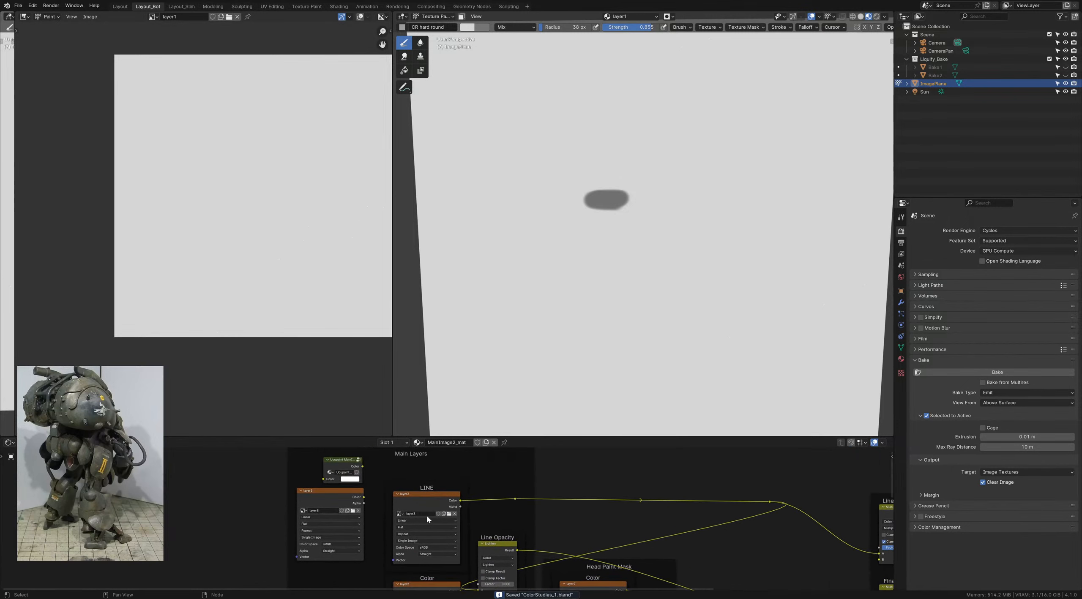
left_click(429, 509)
middle_click_drag(605, 228, 531, 232, "shift")
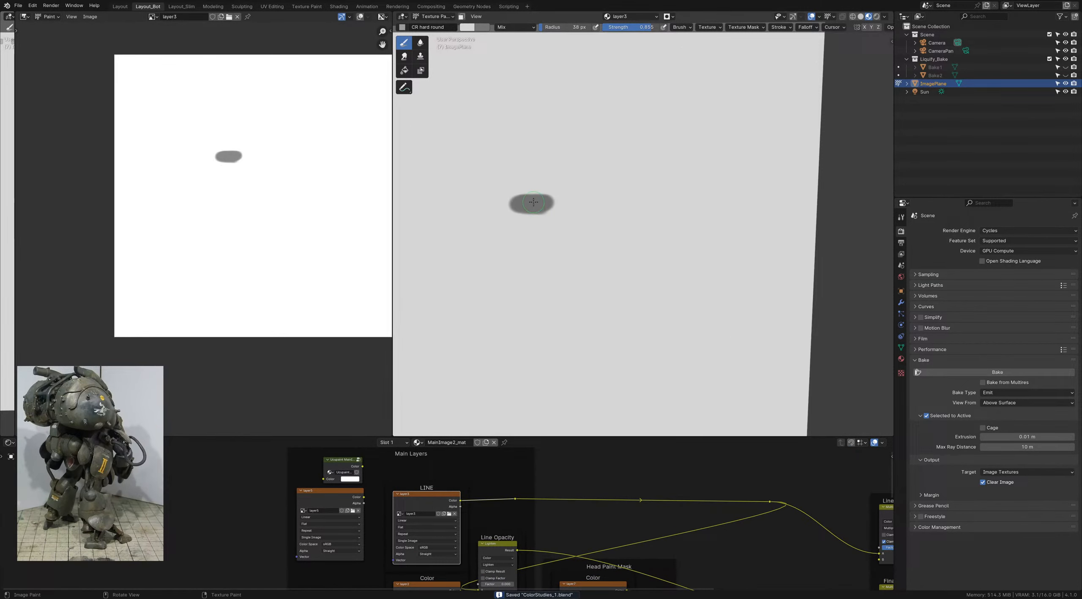
Step: Sample the grey line colour, reduce the brush radius to 19 px, paint a zigzag test stroke over the grey blob, and save the file
key("s")
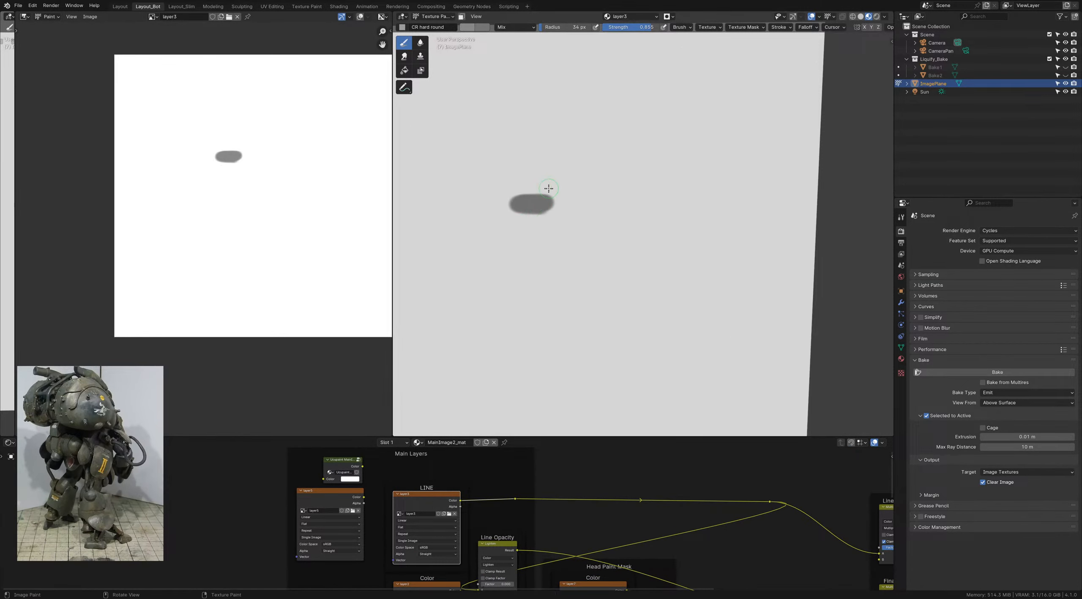
key("bracketleft")
key("bracketleft")
key("bracketleft")
key("bracketleft")
mouse_move(554, 180)
left_mouse_down()
mouse_move(524, 185)
mouse_move(562, 240)
left_mouse_up()
key("ctrl+s")
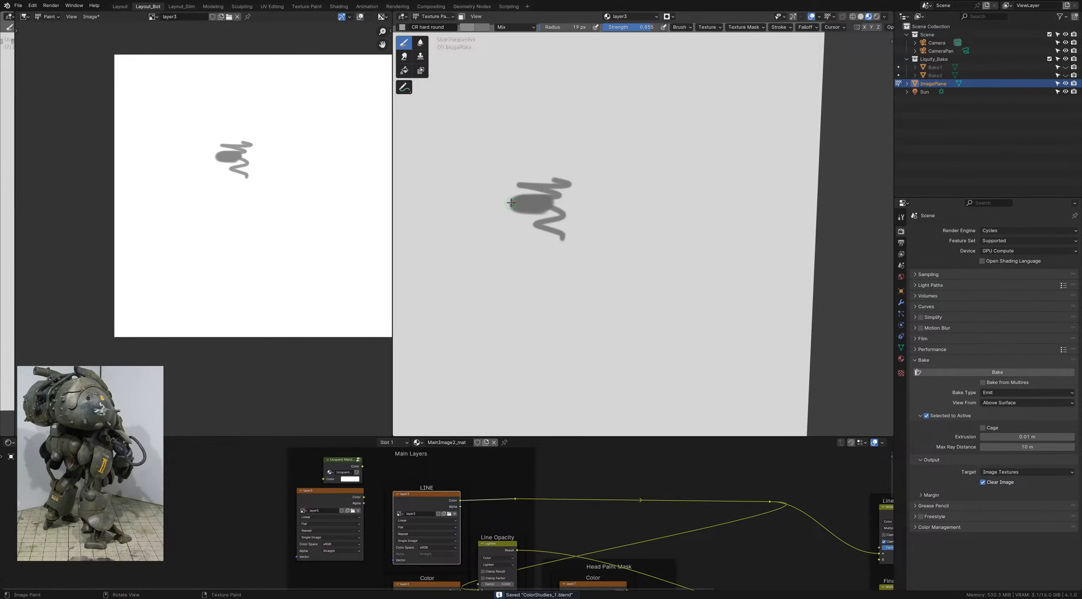
Step: Erase most of the test marks with sampled white, leaving one short horizontal stroke, set the brush strength to 1.000, and save the file
key("shift+f")
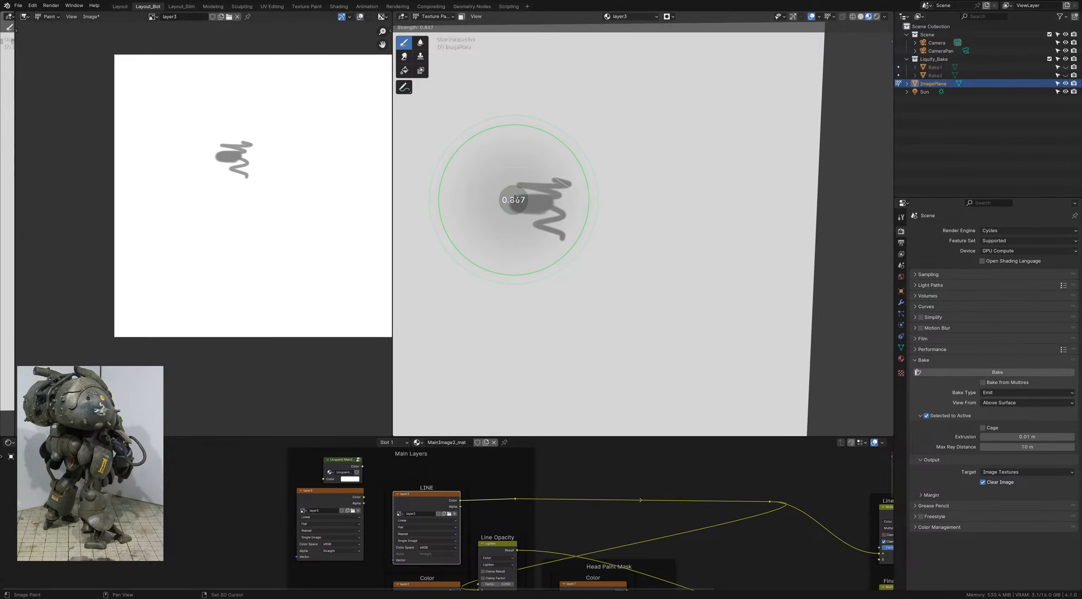
left_click(512, 198)
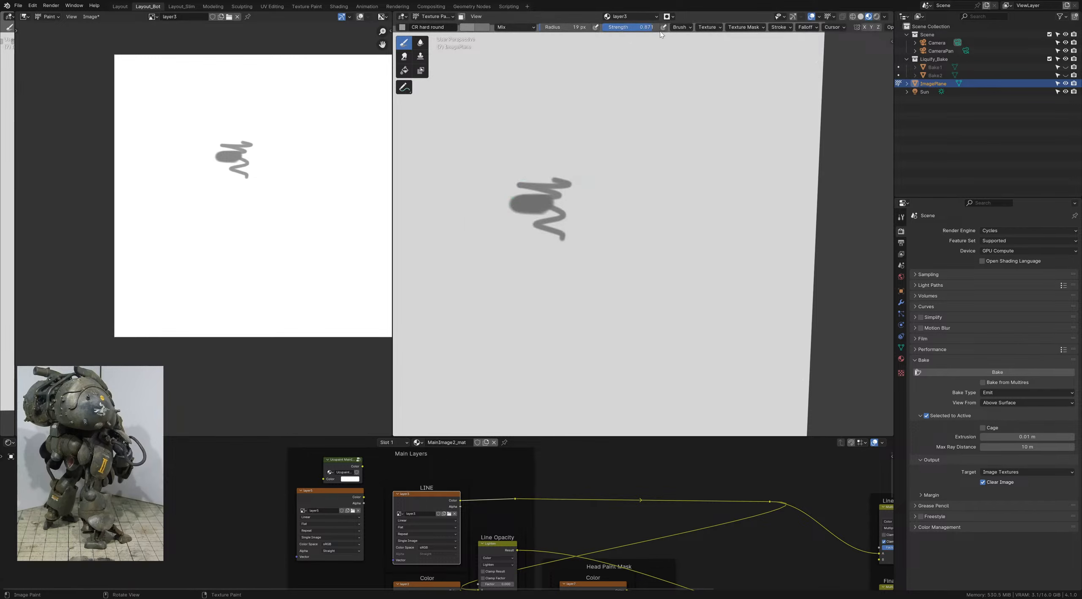
key("s")
key("f")
left_click(508, 199)
mouse_move(508, 200)
left_mouse_down()
mouse_move(555, 200)
mouse_move(512, 209)
mouse_move(564, 222)
mouse_move(524, 203)
mouse_move(558, 193)
left_mouse_up()
key("shift+f")
left_click(561, 184)
mouse_move(536, 196)
middle_mouse_down("shift")
mouse_move(545, 220)
mouse_move(544, 202)
middle_mouse_up("shift")
key("ctrl+s")
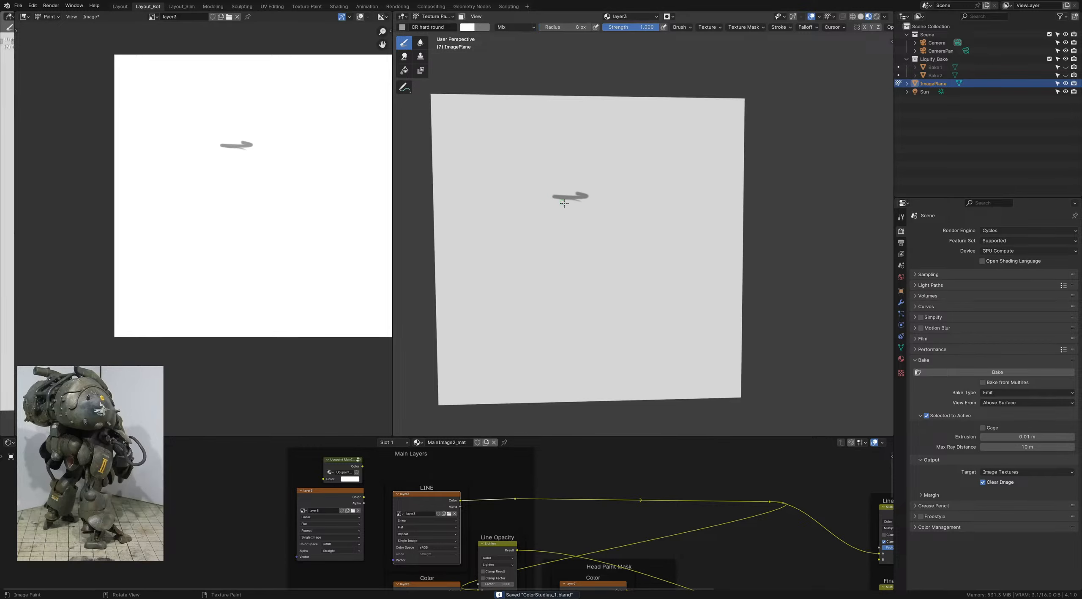
Step: Sketch the rounded rear shell of the robot in grey at a 6 px radius, with broken arcs along its top, back and underside
key("s")
mouse_move(493, 154)
left_mouse_down()
mouse_move(509, 139)
mouse_move(552, 144)
left_mouse_up()
mouse_move(517, 193)
middle_mouse_down("shift")
mouse_move(501, 173)
mouse_move(510, 159)
middle_mouse_up("shift")
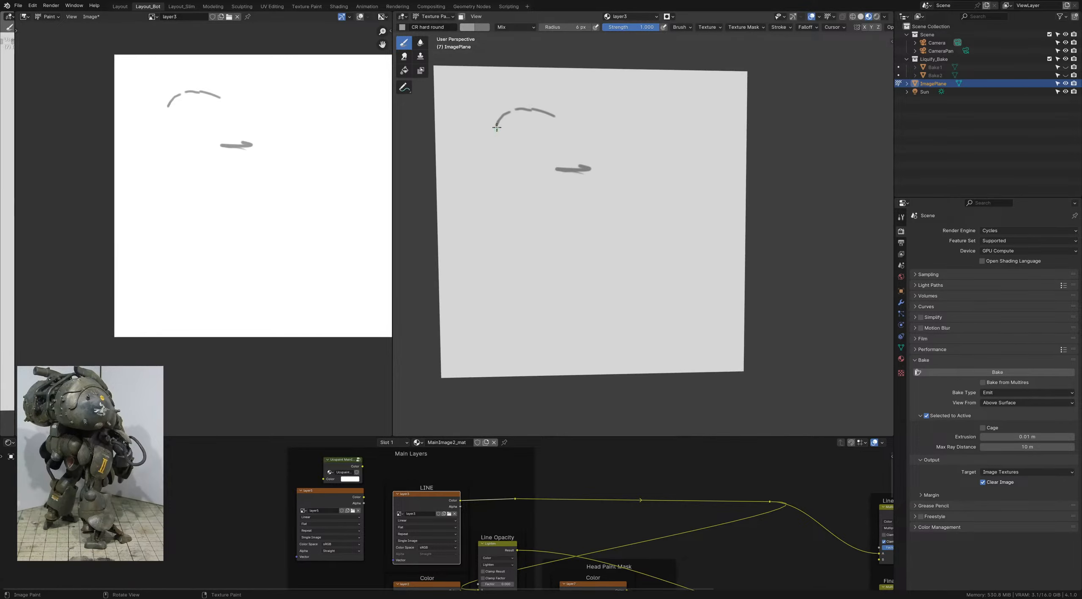
left_click_drag(497, 128, 497, 170)
middle_click_drag(501, 171, 477, 185, "shift")
left_click_drag(476, 182, 503, 188)
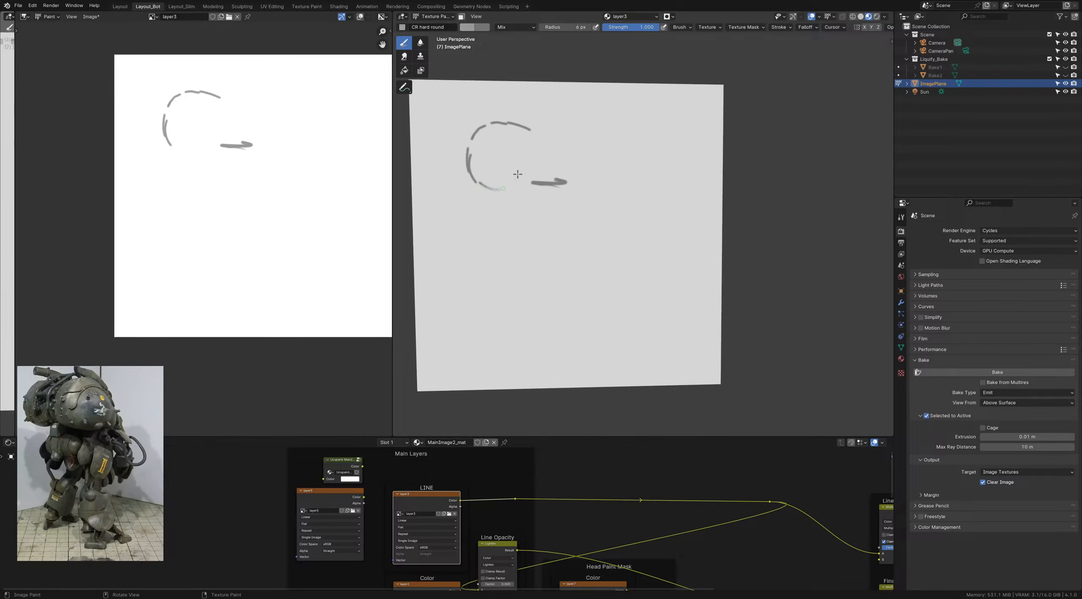
middle_click_drag(517, 174, 521, 163, "shift")
Step: Sketch the domed front hull beside the rear shell, including its front slope, dividing seam and curved lower rim
left_click_drag(549, 122, 593, 170)
middle_click_drag(594, 142, 587, 140, "shift")
mouse_move(594, 140)
left_mouse_down()
mouse_move(607, 170)
mouse_move(555, 124)
mouse_move(519, 123)
mouse_move(521, 176)
left_mouse_up()
middle_click_drag(522, 177, 520, 184, "shift")
left_click_drag(522, 184, 536, 188)
mouse_move(518, 181)
left_mouse_down()
mouse_move(570, 182)
mouse_move(527, 193)
mouse_move(573, 194)
left_mouse_up()
left_click_drag(566, 186, 590, 182)
middle_click_drag(547, 146, 580, 209, "shift")
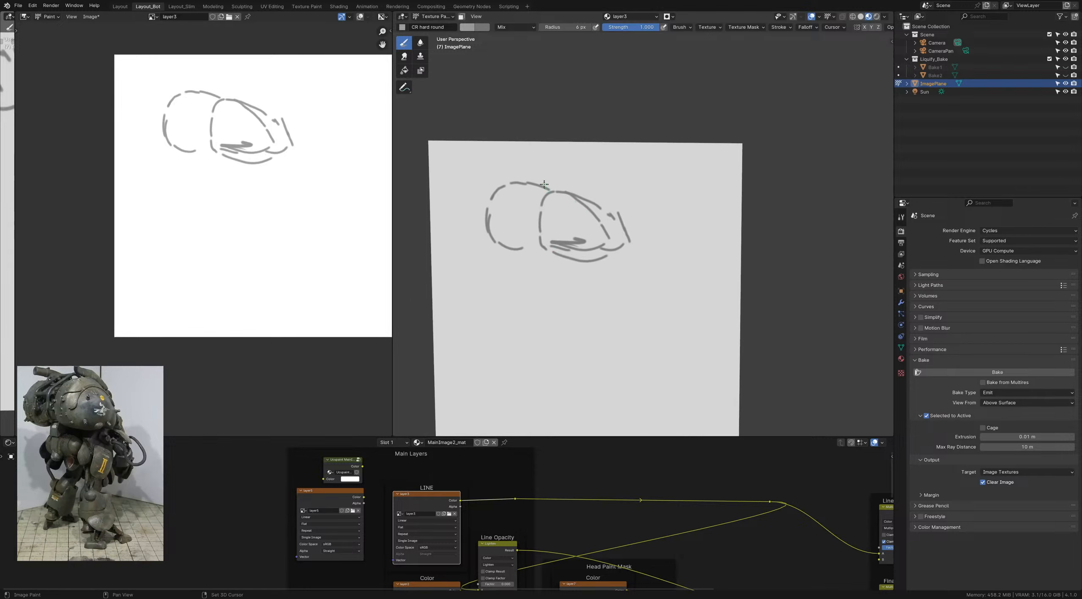
Step: Add slanted parallel strokes above the hull and rear shell for the equipment mounted on the robot's top
left_click_drag(567, 164, 602, 197)
left_click_drag(601, 189, 610, 200)
middle_click_drag(534, 179, 552, 188, "shift")
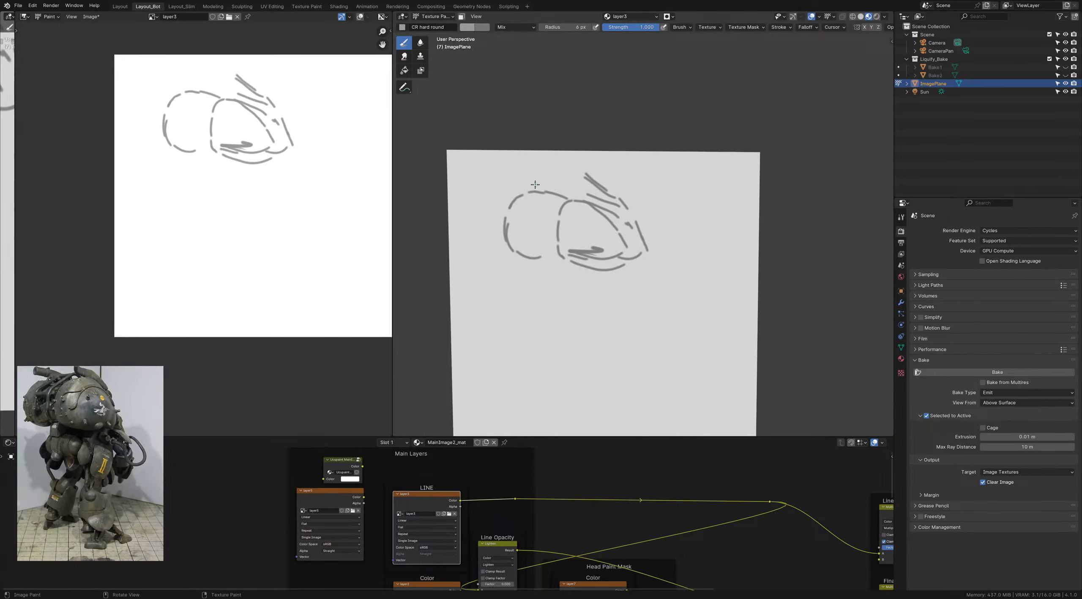
left_click_drag(523, 182, 571, 195)
left_click_drag(527, 166, 573, 187)
middle_click_drag(584, 143, 580, 150, "shift")
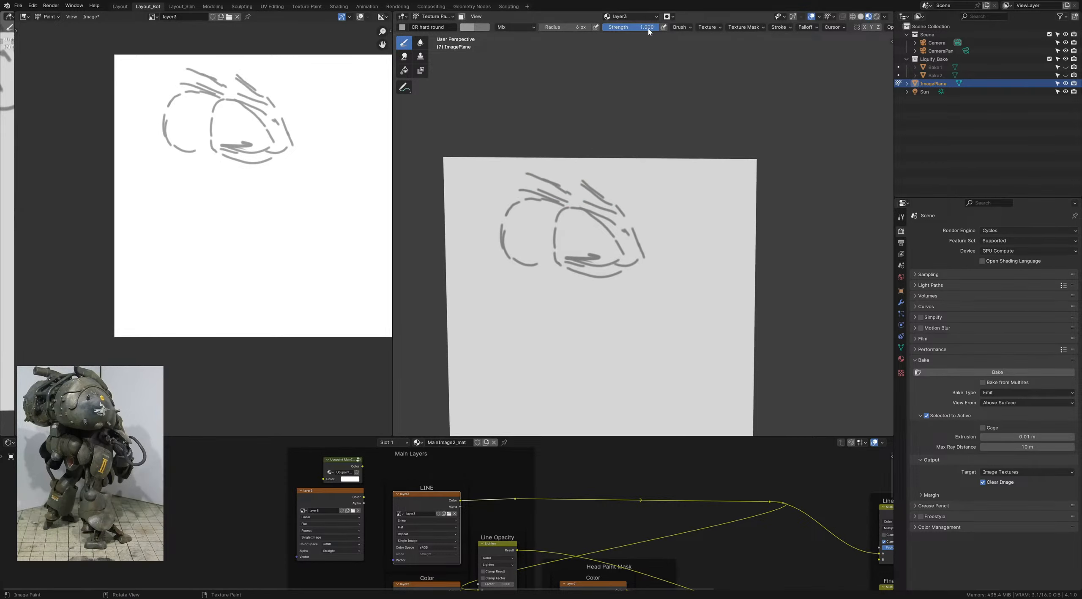
Step: Draw the curved inner seam down the rear shell, between its outer edge and the front hull
middle_click_drag(528, 215, 522, 183, "shift")
left_click_drag(524, 186, 527, 198)
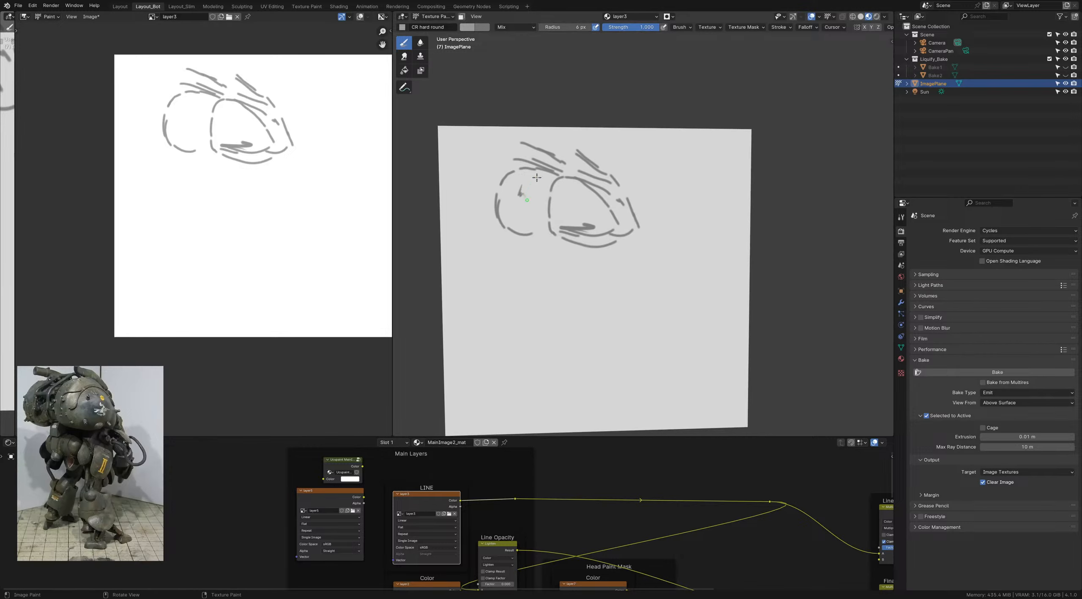
middle_click_drag(536, 218, 529, 185, "shift")
left_click_drag(524, 201, 542, 198)
middle_click_drag(520, 193, 518, 184, "shift")
mouse_move(521, 193)
left_mouse_down()
mouse_move(520, 142)
mouse_move(554, 138)
left_mouse_up()
middle_click_drag(575, 206, 570, 162, "shift")
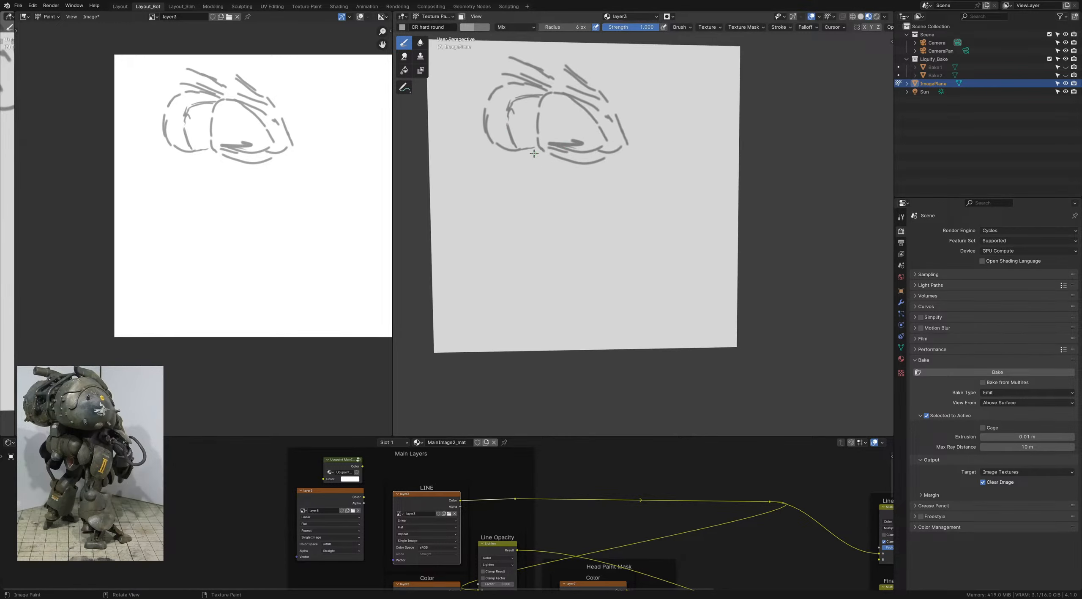
Step: Sketch the tapered pelvis block beneath the hull and reinforce the hull's lower rim
left_click_drag(533, 154, 581, 179)
middle_click_drag(529, 174, 531, 176, "shift")
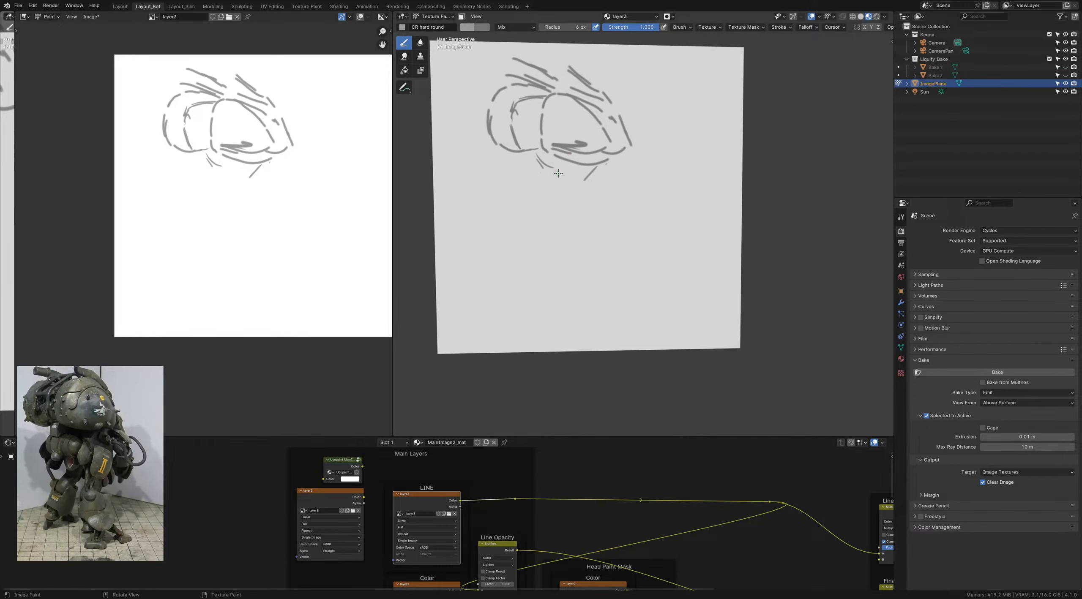
left_click_drag(552, 173, 587, 182)
middle_click_drag(593, 155, 582, 157, "shift")
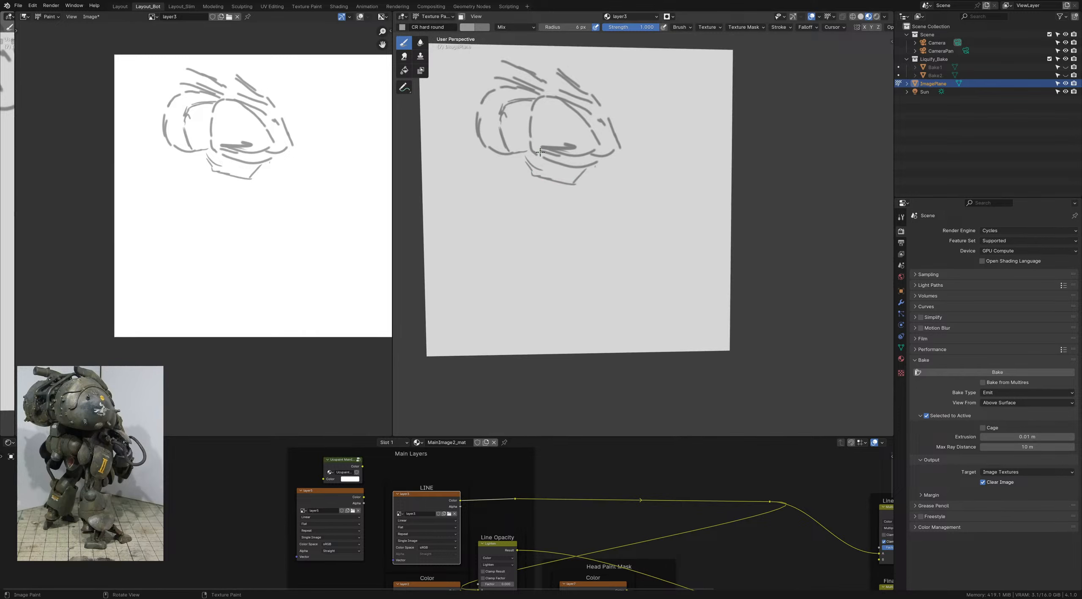
left_click_drag(534, 156, 587, 170)
Step: Sketch the upper arm joint below the hull's front corner, cleaning up its strokes with the white brush at a 9 px radius
key("bracketright")
left_click_drag(619, 161, 618, 162)
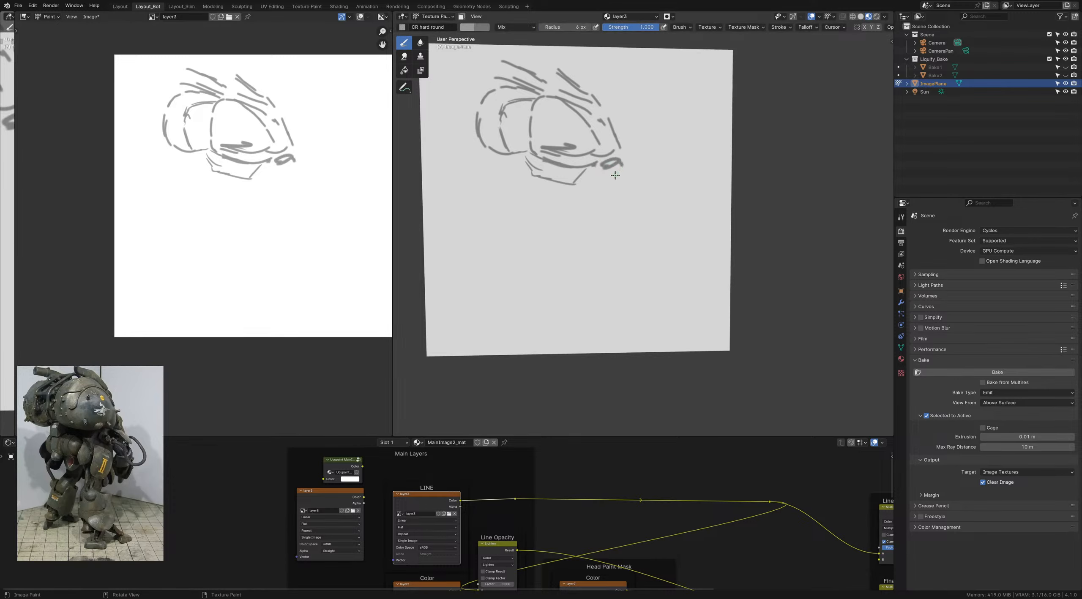
mouse_move(613, 176)
left_mouse_down()
mouse_move(626, 172)
mouse_move(610, 153)
mouse_move(618, 174)
left_mouse_up()
key("x")
key("f")
left_click(604, 163)
key("shift+x")
left_click_drag(601, 163, 607, 168)
left_click_drag(602, 162, 610, 159)
middle_click_drag(594, 203, 593, 204, "shift")
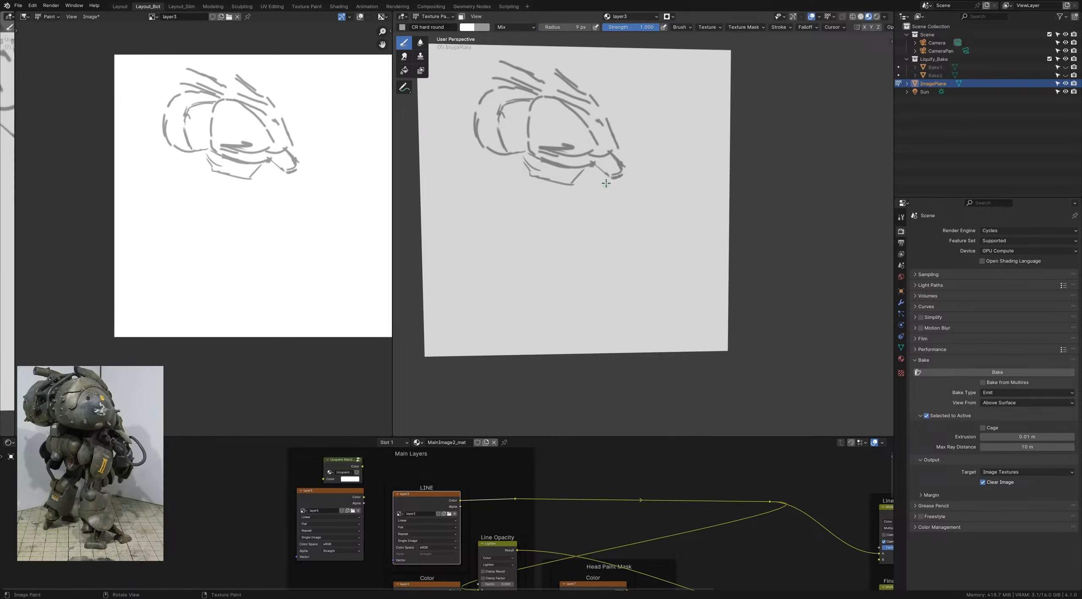
Step: Draw the hanging forearm outline in grey at a 7 px radius below the arm joint, undoing unwanted strokes
key("x")
key("bracketleft")
mouse_move(624, 167)
left_mouse_down()
mouse_move(617, 192)
mouse_move(592, 189)
mouse_move(613, 194)
left_mouse_up()
key("ctrl+z")
key("ctrl+z")
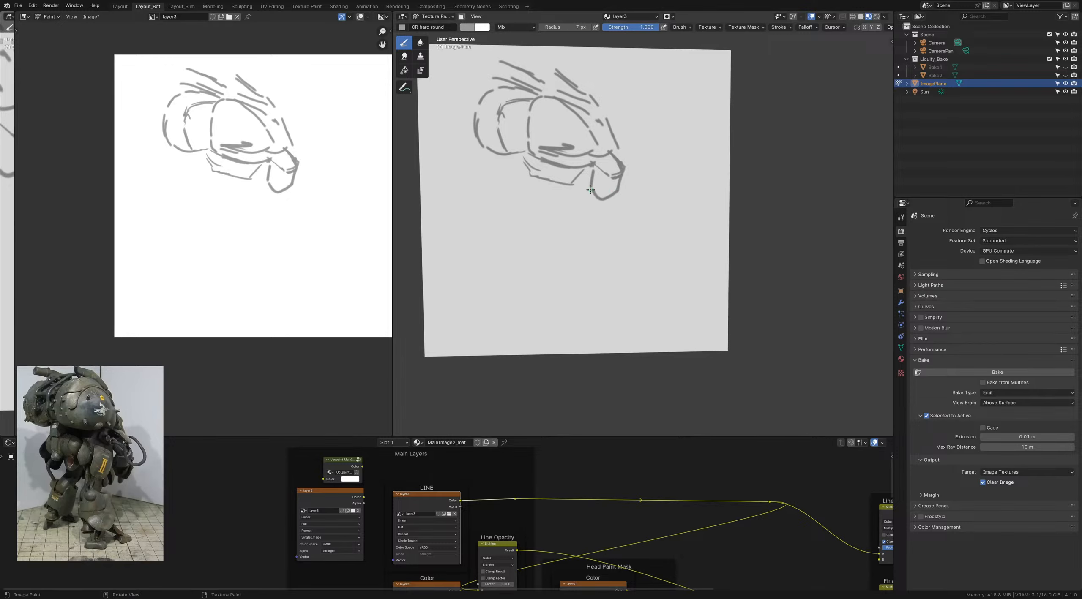
Step: Add short dividing strokes across the front of the pelvis block
middle_click_drag(591, 189, 585, 192)
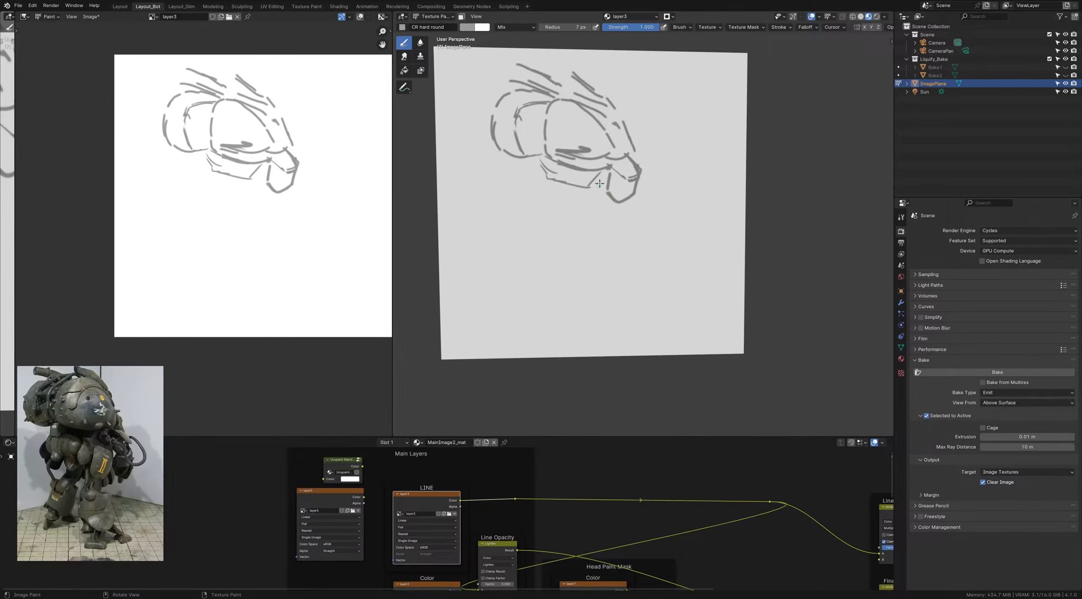
mouse_move(579, 178)
left_mouse_down()
mouse_move(571, 187)
mouse_move(593, 179)
left_mouse_up()
middle_click_drag(570, 178, 579, 222, "shift")
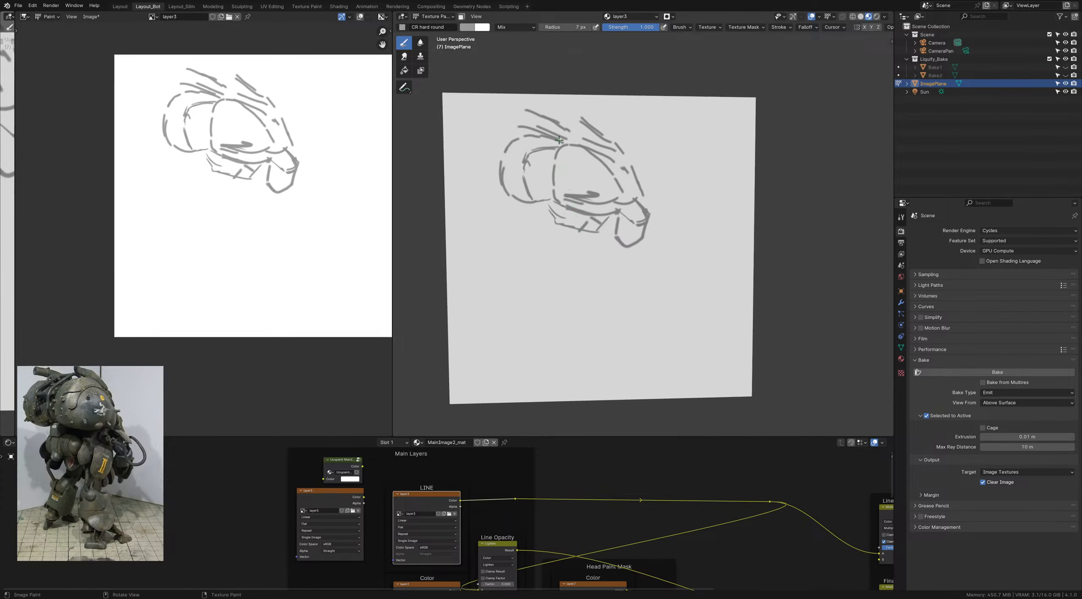
Step: Thicken and shade the inner band of the rear shell with bold strokes where it meets the hull
left_click_drag(528, 154, 558, 141)
mouse_move(539, 147)
left_mouse_down()
mouse_move(560, 147)
mouse_move(542, 183)
mouse_move(523, 182)
mouse_move(544, 182)
left_mouse_up()
middle_click_drag(535, 181, 536, 148, "shift")
left_click_drag(528, 135, 552, 131)
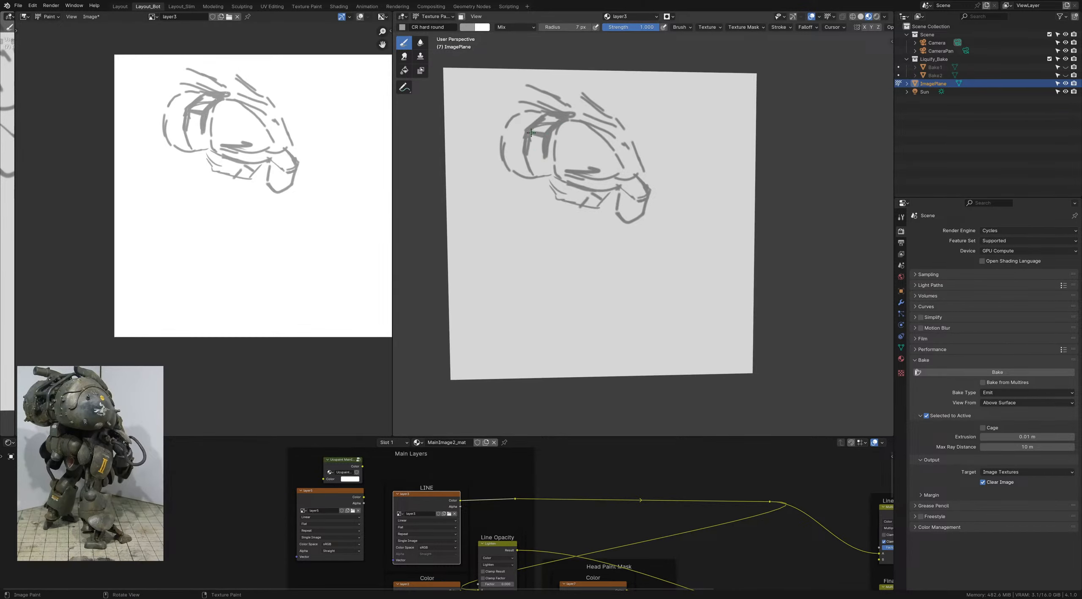
middle_click_drag(529, 131, 528, 134, "shift")
Step: Draw a small box with diagonal marks at the rear end of the pelvis block
middle_click_drag(570, 204, 567, 169, "shift")
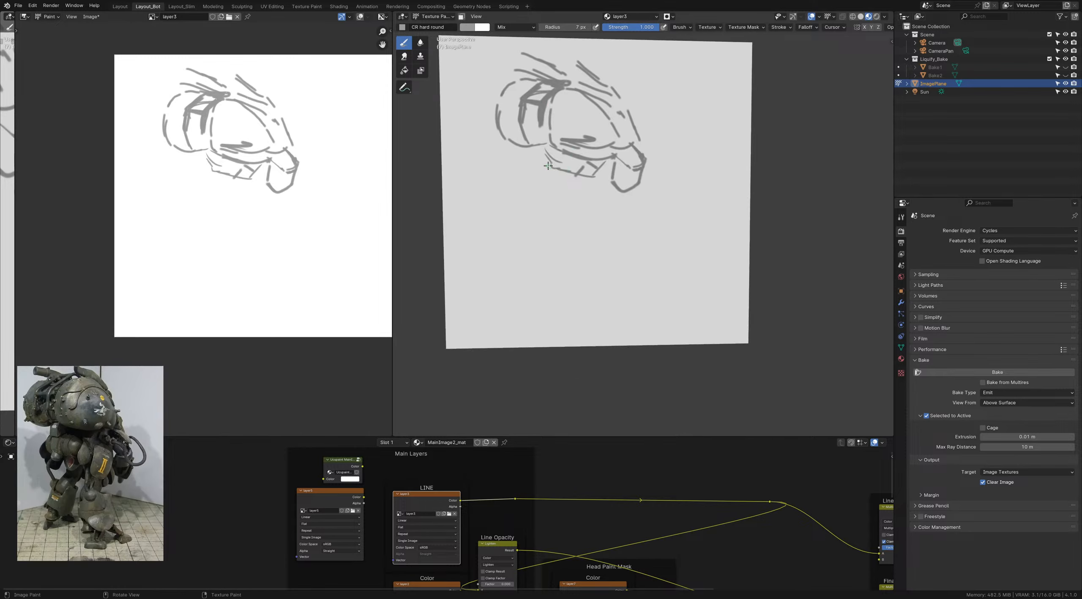
mouse_move(543, 166)
left_mouse_down()
mouse_move(545, 151)
mouse_move(559, 156)
mouse_move(553, 169)
left_mouse_up()
left_click_drag(560, 156, 553, 171)
Step: Outline two flat, slanted foot shapes well below the body at a 6 px radius, the front foot larger than the rear
mouse_move(538, 256)
left_mouse_down()
mouse_move(557, 253)
mouse_move(534, 255)
left_mouse_up()
mouse_move(529, 254)
left_mouse_down()
mouse_move(575, 249)
mouse_move(550, 255)
left_mouse_up()
middle_click_drag(584, 219, 575, 212, "shift")
middle_click_drag(570, 259, 574, 232, "shift")
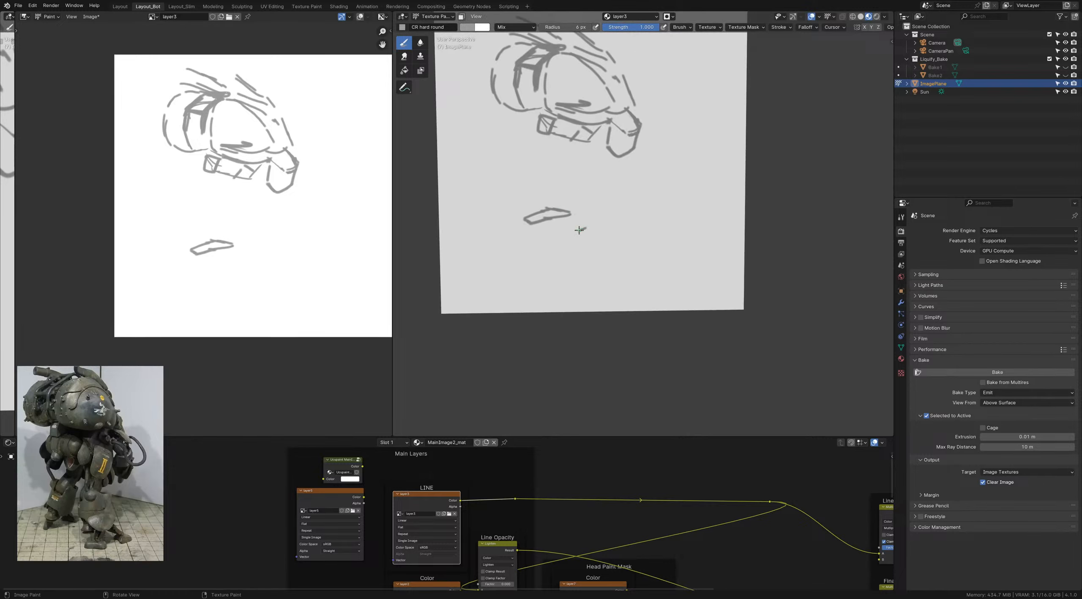
mouse_move(578, 232)
left_mouse_down()
mouse_move(637, 225)
mouse_move(587, 234)
mouse_move(596, 235)
left_mouse_up()
middle_click_drag(586, 207, 600, 256, "shift")
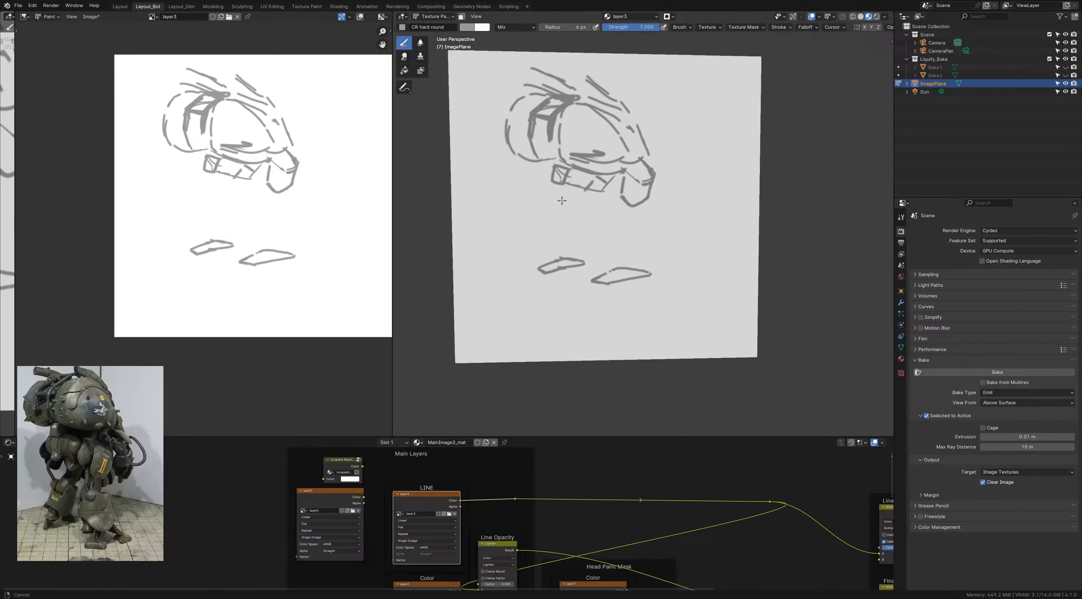
middle_click_drag(573, 202, 574, 204, "shift")
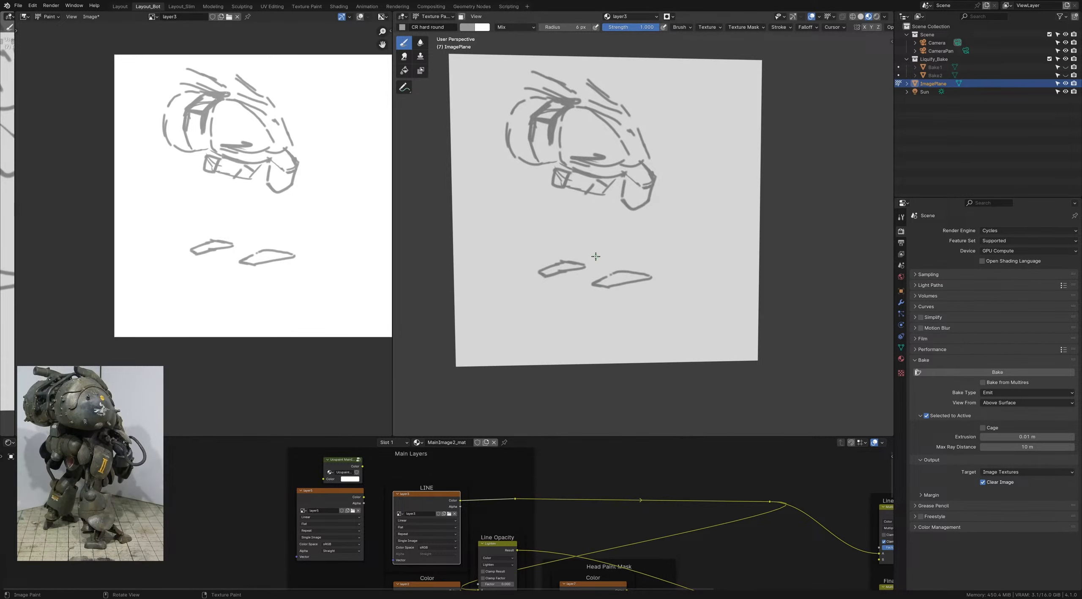
Step: Sketch the boxy lower leg above the front foot, with a side edge stroke
mouse_move(593, 250)
left_mouse_down()
mouse_move(593, 236)
mouse_move(620, 231)
mouse_move(621, 249)
mouse_move(596, 258)
left_mouse_up()
mouse_move(619, 261)
left_mouse_down()
mouse_move(625, 230)
mouse_move(626, 248)
left_mouse_up()
middle_click_drag(590, 212, 598, 218, "shift")
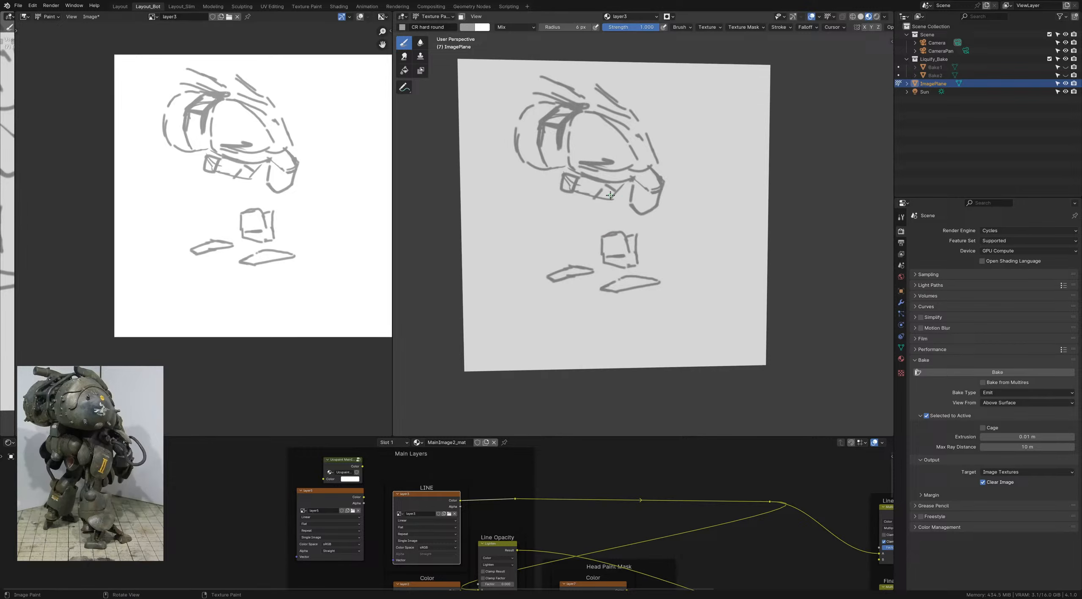
Step: Draw the front thigh and the rounded hip cylinders under the pelvis, with a small round joint and short connecting strokes below them
mouse_move(612, 196)
left_mouse_down()
mouse_move(610, 212)
mouse_move(630, 199)
mouse_move(613, 222)
mouse_move(630, 206)
left_mouse_up()
mouse_move(559, 202)
left_mouse_down()
mouse_move(597, 209)
mouse_move(598, 192)
mouse_move(580, 185)
mouse_move(586, 194)
mouse_move(566, 204)
left_mouse_up()
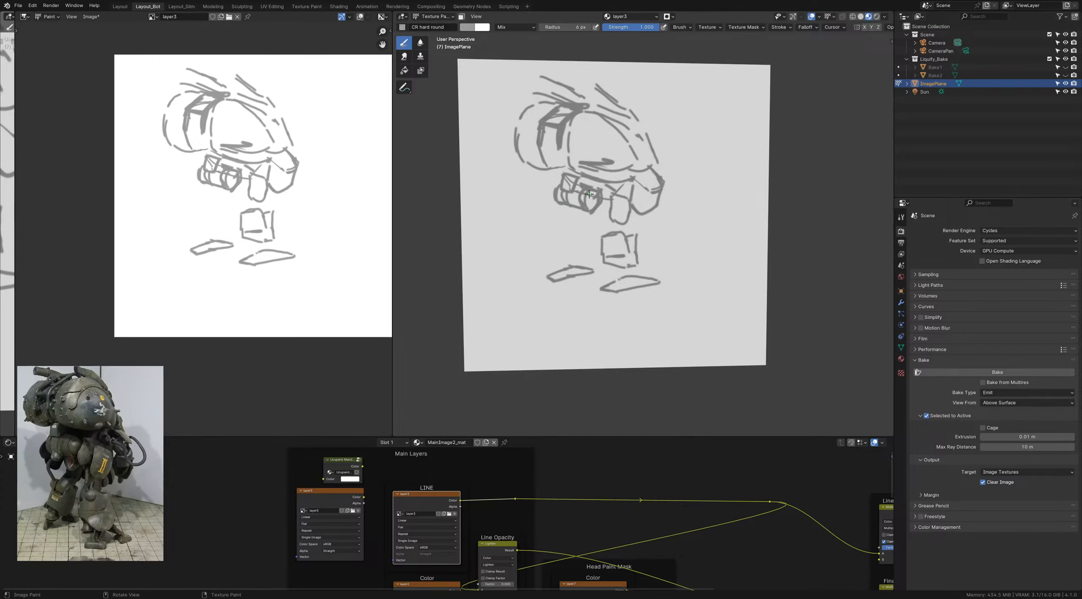
middle_click_drag(590, 206, 590, 205, "shift")
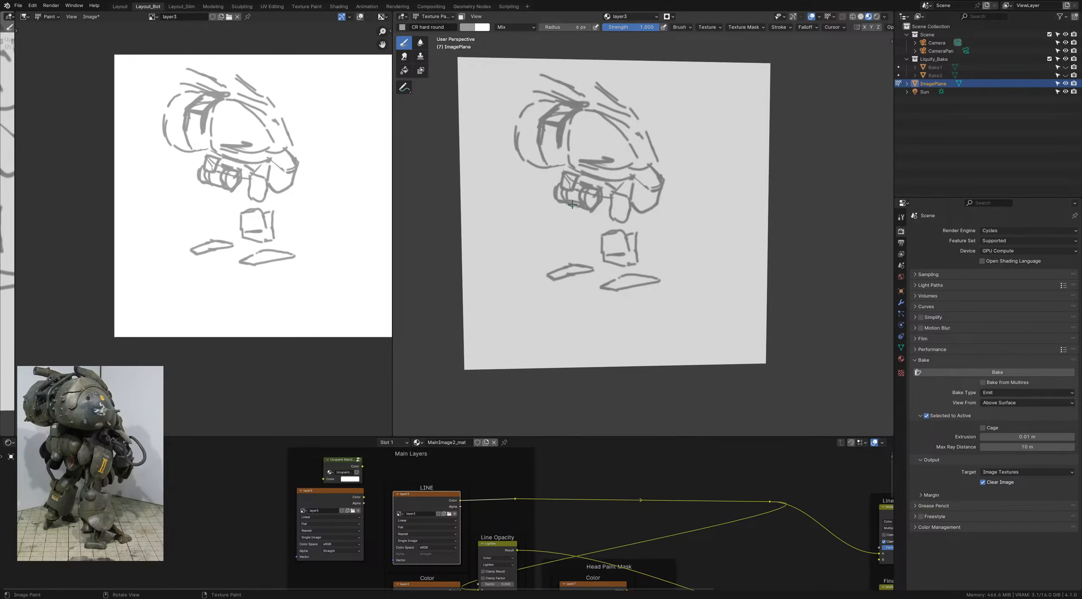
left_click_drag(572, 204, 569, 211)
middle_click_drag(605, 195, 599, 194, "shift")
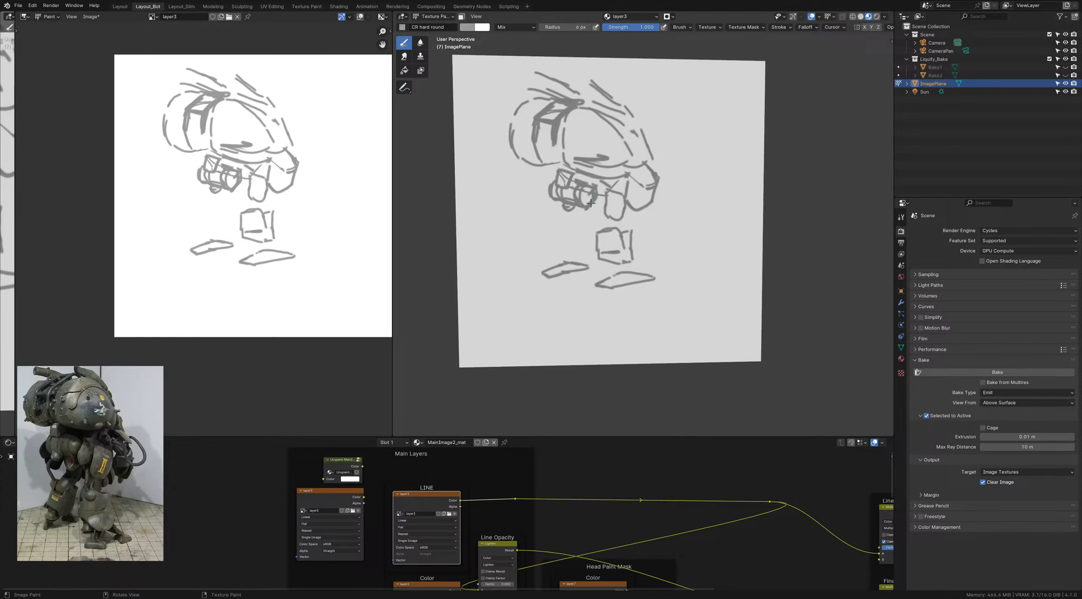
left_click_drag(574, 206, 593, 202)
middle_click_drag(586, 216, 573, 206, "shift")
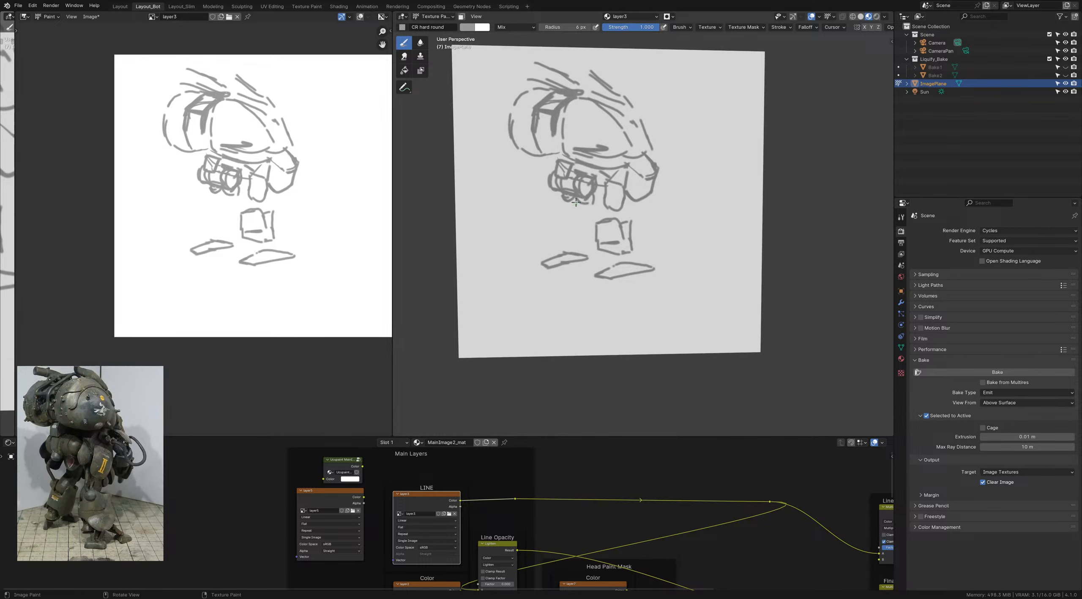
Step: Connect the front thigh to its lower leg and sketch the rear thigh and shin down to the rear foot
mouse_move(565, 212)
left_mouse_down()
mouse_move(590, 205)
mouse_move(565, 221)
mouse_move(581, 202)
mouse_move(599, 220)
mouse_move(609, 210)
mouse_move(614, 228)
left_mouse_up()
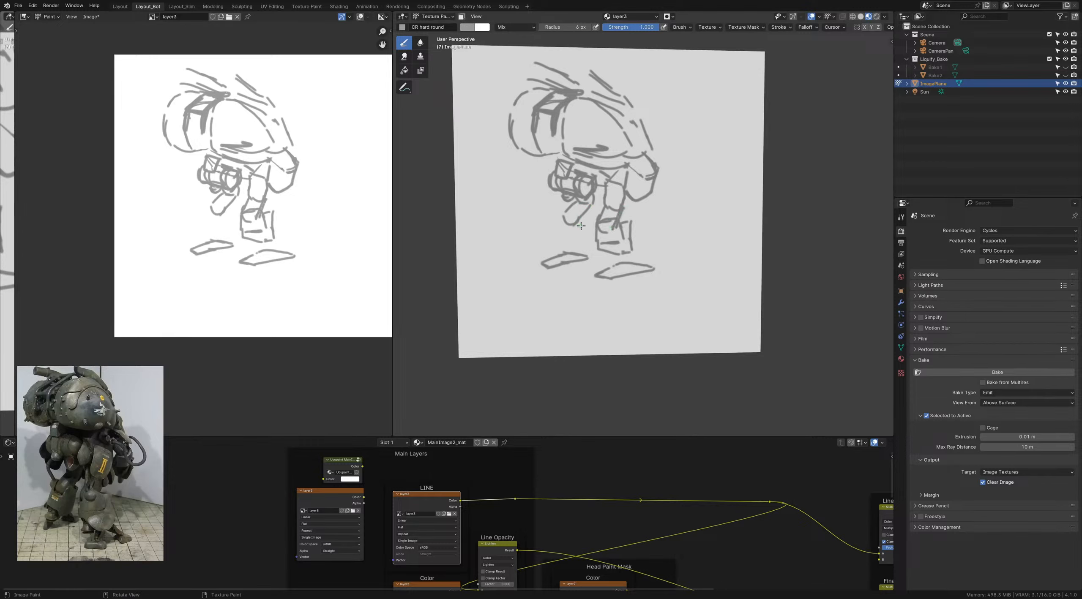
mouse_move(569, 208)
left_mouse_down()
mouse_move(562, 223)
mouse_move(587, 219)
mouse_move(577, 252)
mouse_move(555, 234)
mouse_move(550, 243)
mouse_move(582, 245)
left_mouse_up()
middle_click_drag(554, 251, 551, 238, "shift")
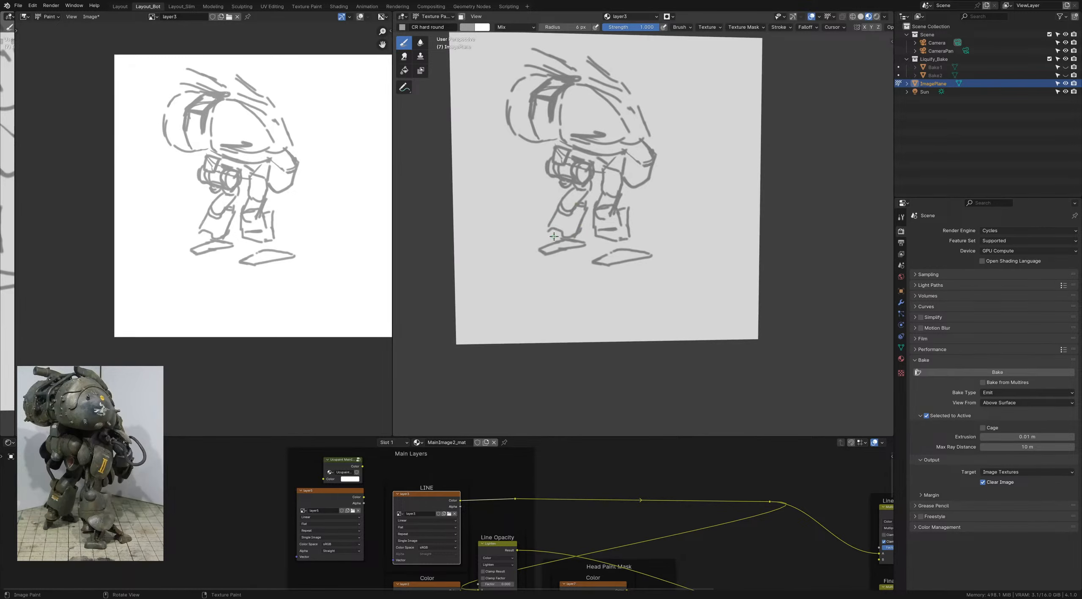
Step: Add ankle and toe structure to both feet, joining them to the lower legs
mouse_move(550, 230)
left_mouse_down()
mouse_move(548, 251)
mouse_move(583, 243)
mouse_move(578, 235)
mouse_move(589, 244)
left_mouse_up()
middle_click_drag(605, 245, 596, 239, "shift")
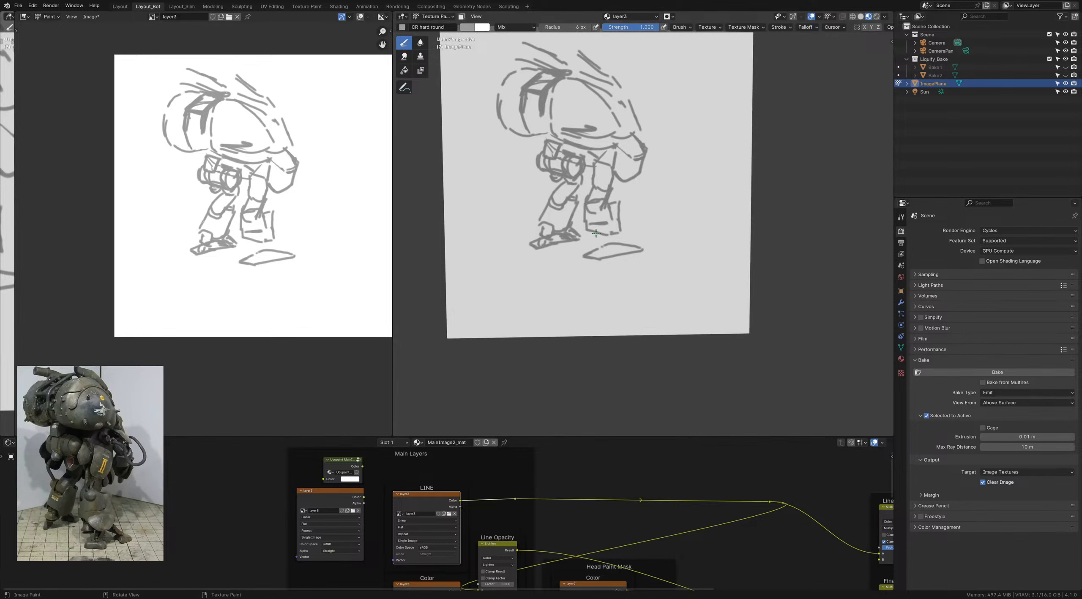
mouse_move(588, 228)
left_mouse_down()
mouse_move(604, 242)
mouse_move(625, 231)
left_mouse_up()
left_click_drag(605, 236, 632, 244)
mouse_move(631, 244)
left_mouse_down()
mouse_move(628, 233)
mouse_move(606, 235)
mouse_move(620, 216)
left_mouse_up()
middle_click_drag(620, 204, 601, 196)
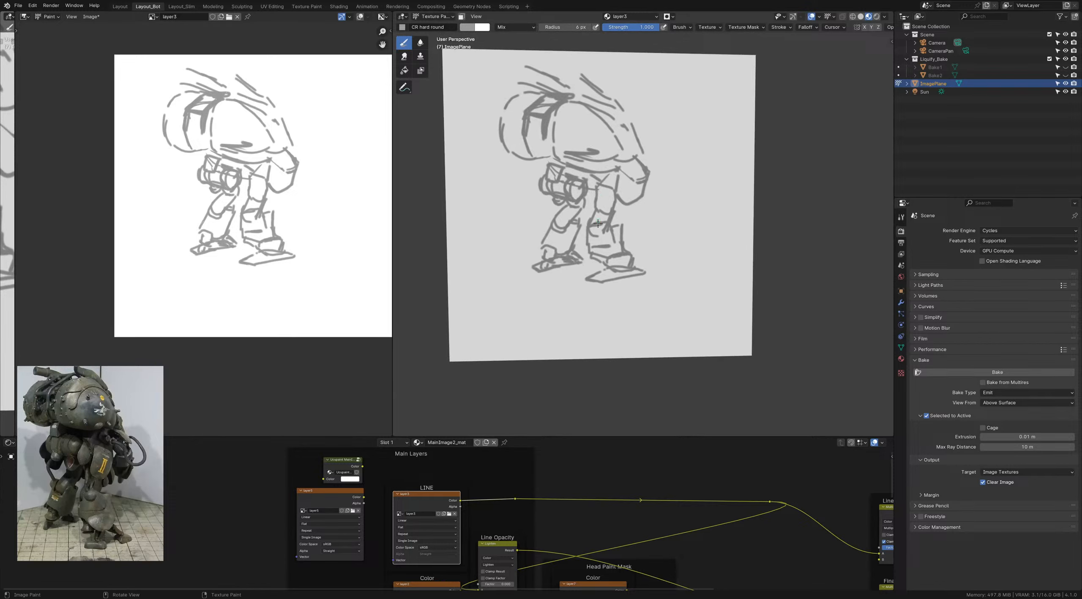
Step: Shade the lower end of the forearm and hatch a dark band along the underside of the hull
middle_click_drag(609, 276, 603, 237, "shift")
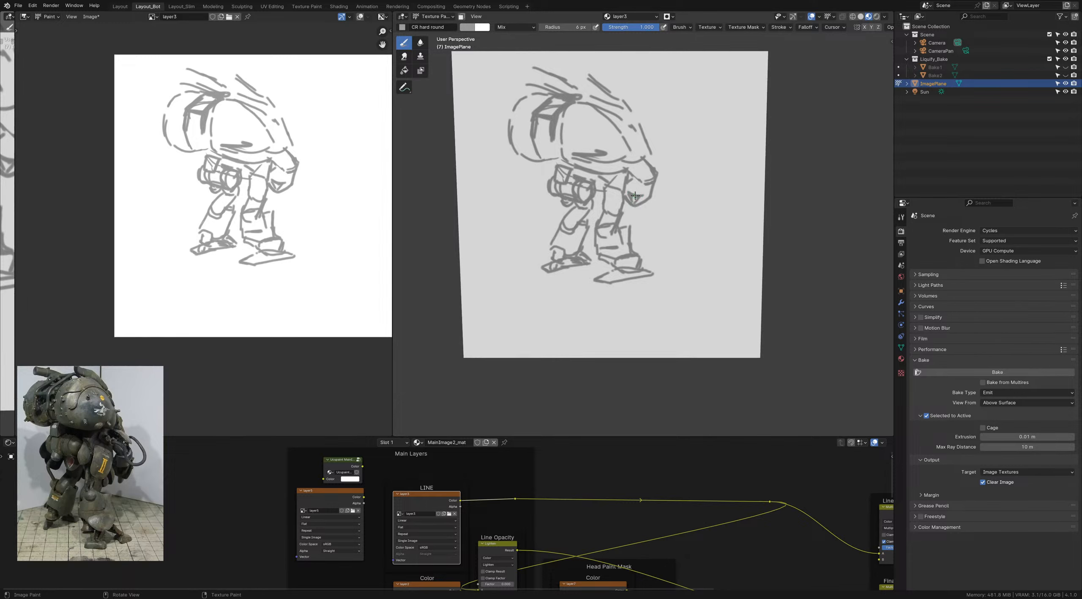
left_click_drag(637, 200, 635, 199)
middle_click_drag(579, 150, 584, 163, "shift")
left_click_drag(580, 174, 627, 173)
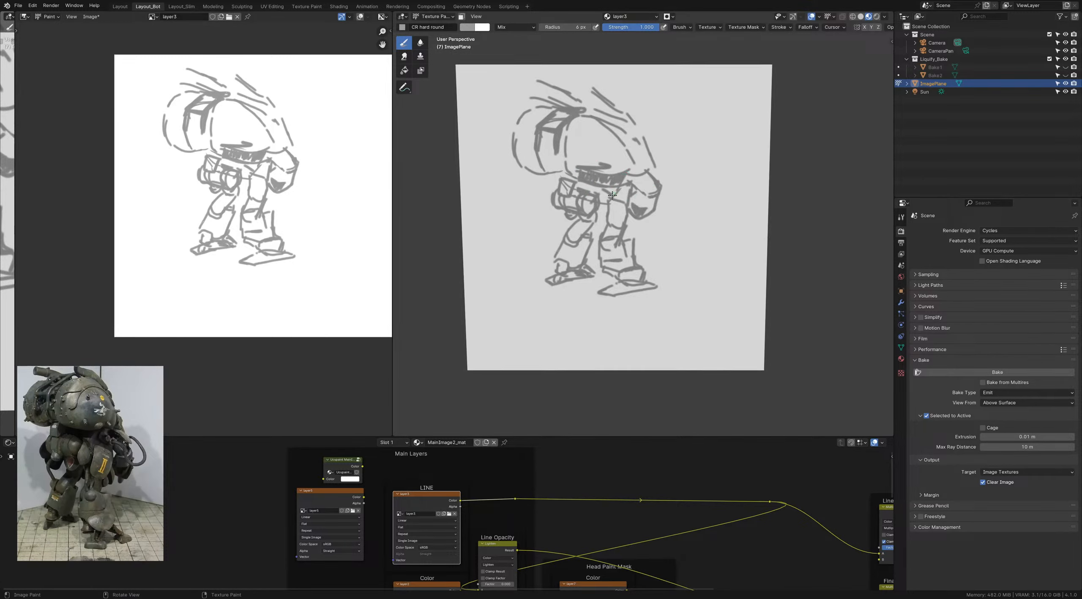
Step: Thicken the hull's back edge and curve strokes around its underside and front to close it into an egg shape
middle_click_drag(584, 164, 593, 190, "shift")
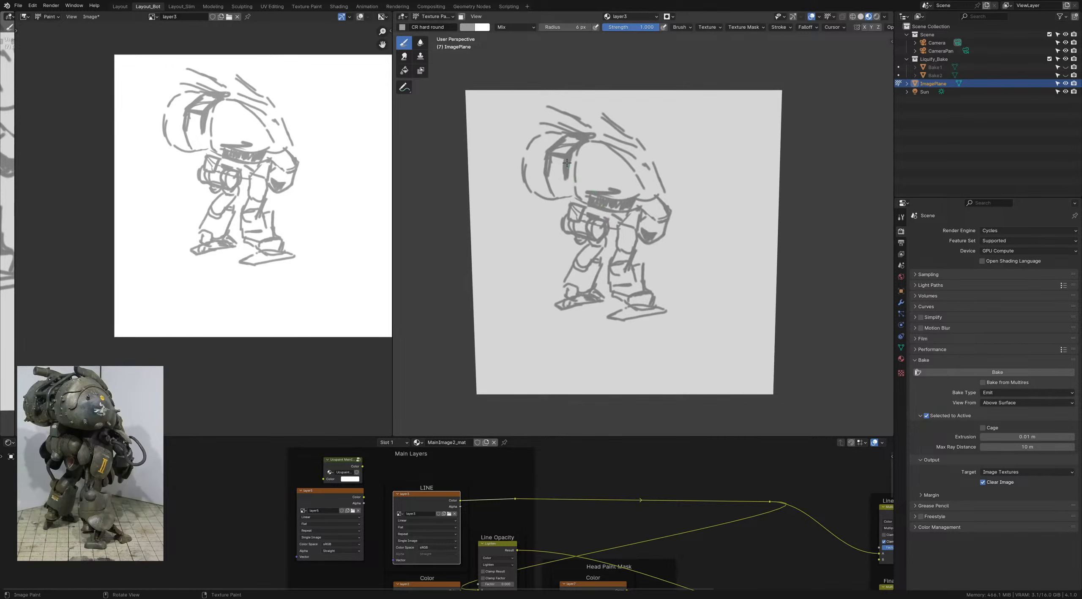
mouse_move(575, 147)
left_mouse_down()
mouse_move(574, 176)
mouse_move(551, 186)
left_mouse_up()
middle_click_drag(559, 190, 559, 193, "shift")
mouse_move(579, 199)
left_mouse_down()
mouse_move(570, 170)
mouse_move(576, 195)
left_mouse_up()
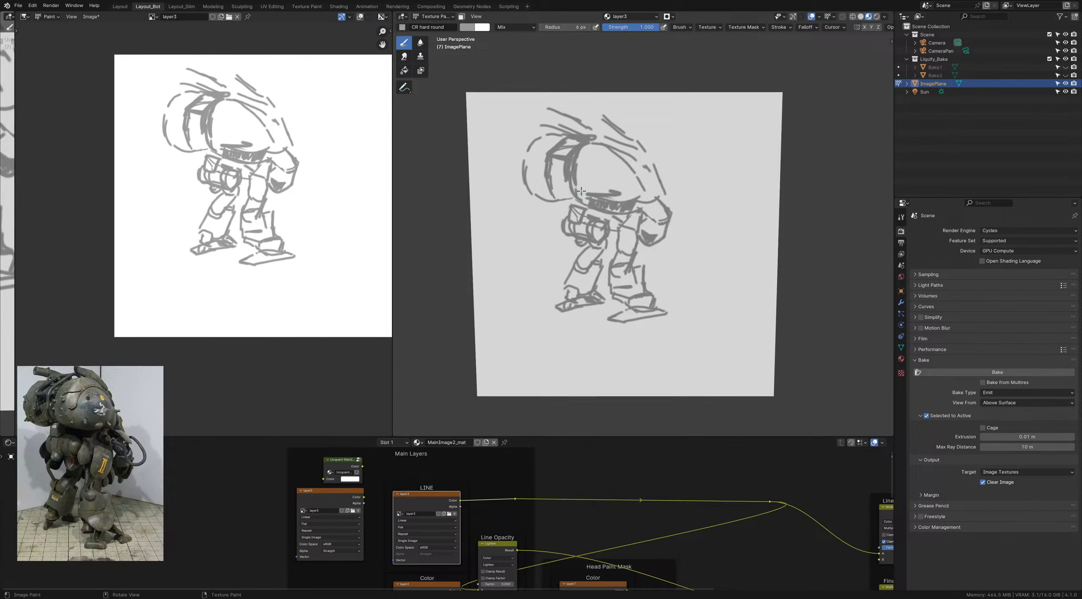
middle_click_drag(601, 197, 585, 192, "shift")
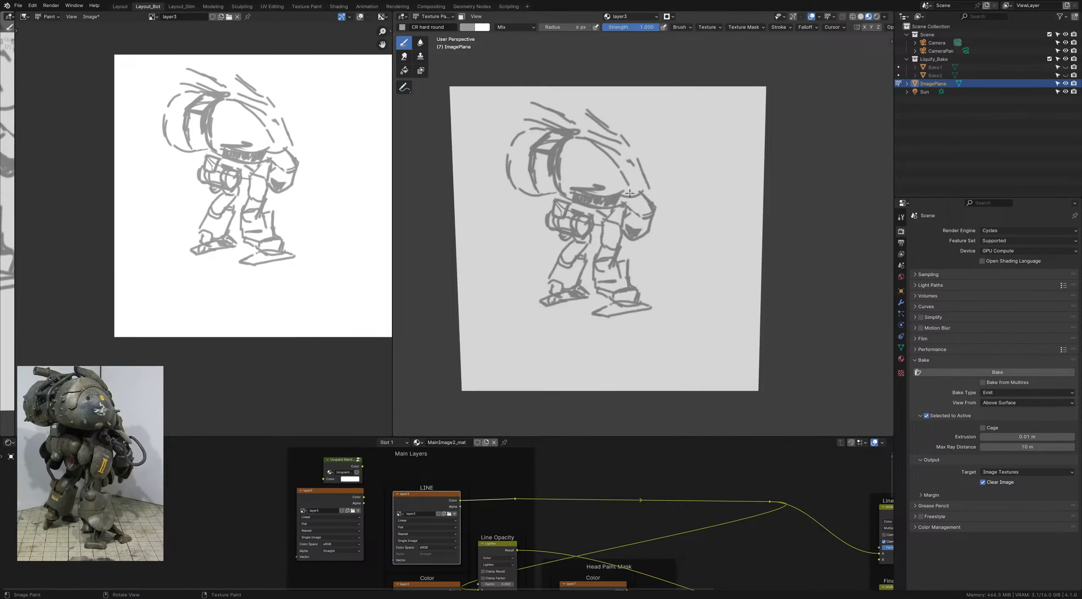
mouse_move(635, 186)
left_mouse_down()
mouse_move(596, 136)
mouse_move(560, 139)
mouse_move(607, 144)
mouse_move(631, 190)
left_mouse_up()
Step: Add strokes around the pelvis and upper thighs, hatch a dark area below the hull, and save the file
middle_click_drag(574, 265, 570, 231, "shift")
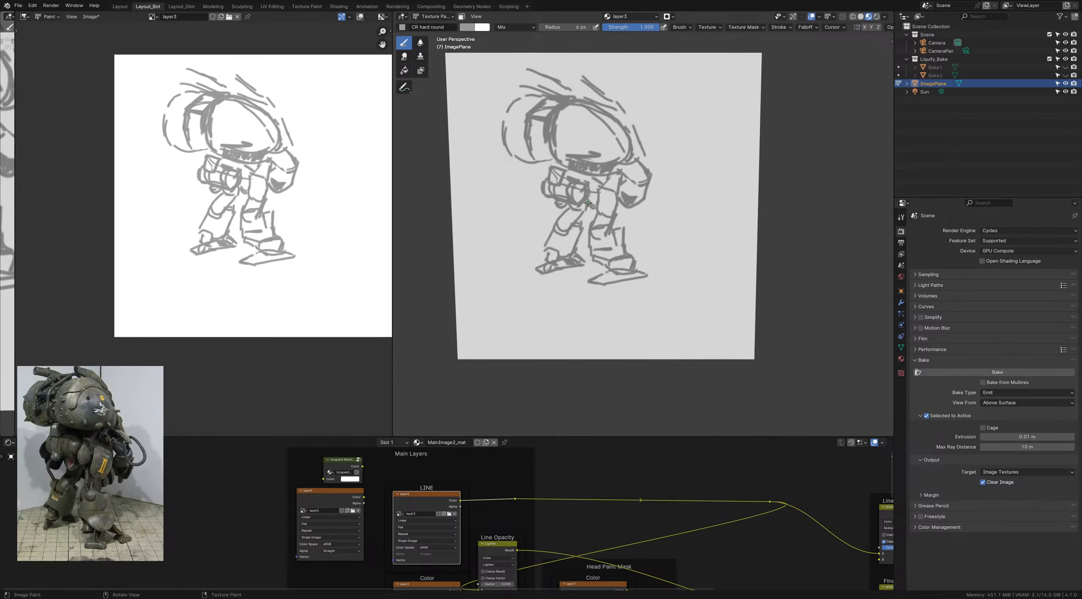
left_click_drag(588, 203, 594, 191)
middle_click_drag(615, 181, 571, 186, "shift")
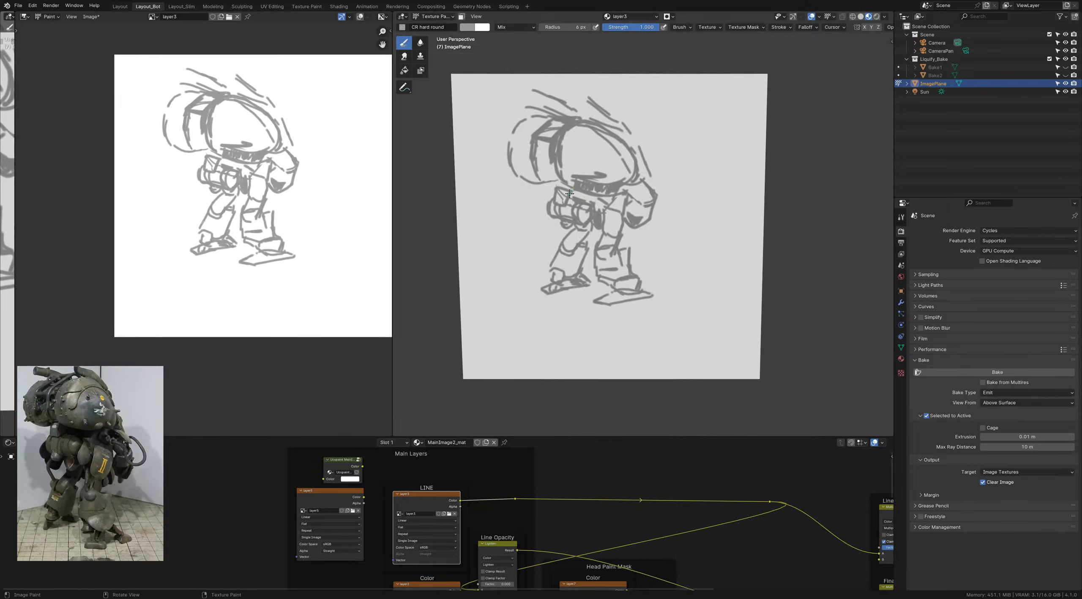
mouse_move(576, 200)
left_mouse_down()
mouse_move(587, 191)
mouse_move(591, 205)
mouse_move(606, 191)
mouse_move(604, 210)
left_mouse_up()
mouse_move(591, 212)
middle_mouse_down("ctrl")
mouse_move(591, 270)
mouse_move(591, 244)
middle_mouse_up("ctrl")
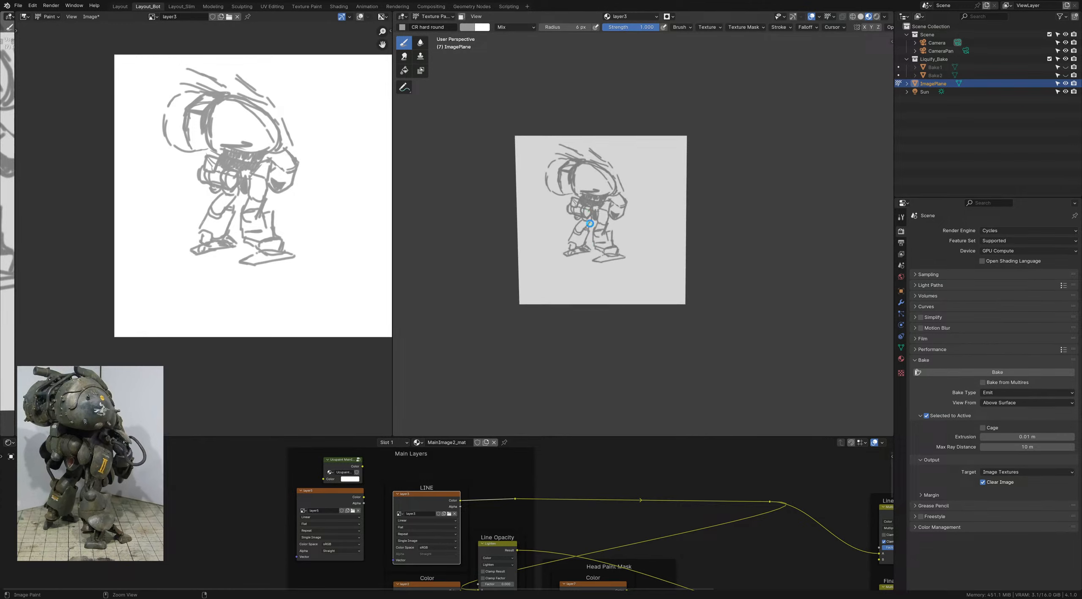
key("ctrl+s")
Step: Darken the arm's outline and strengthen the rear thigh lines, using a 4 px brush for the strokes near the knee
left_click_drag(615, 193, 625, 205)
left_click_drag(584, 218, 584, 224)
key("bracketleft")
key("bracketleft")
left_click_drag(582, 234, 589, 233)
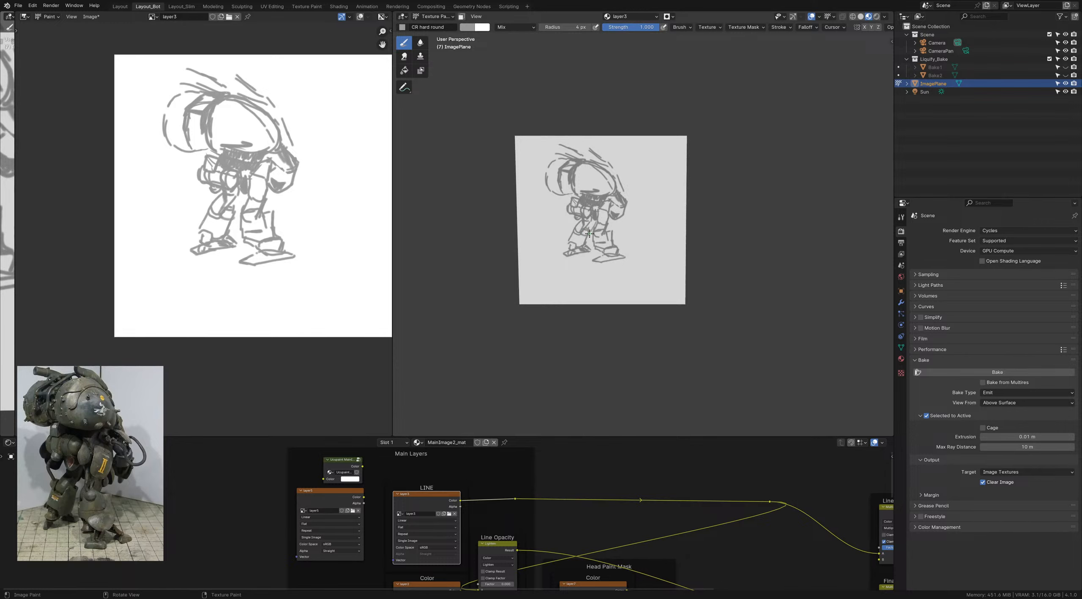
key("x")
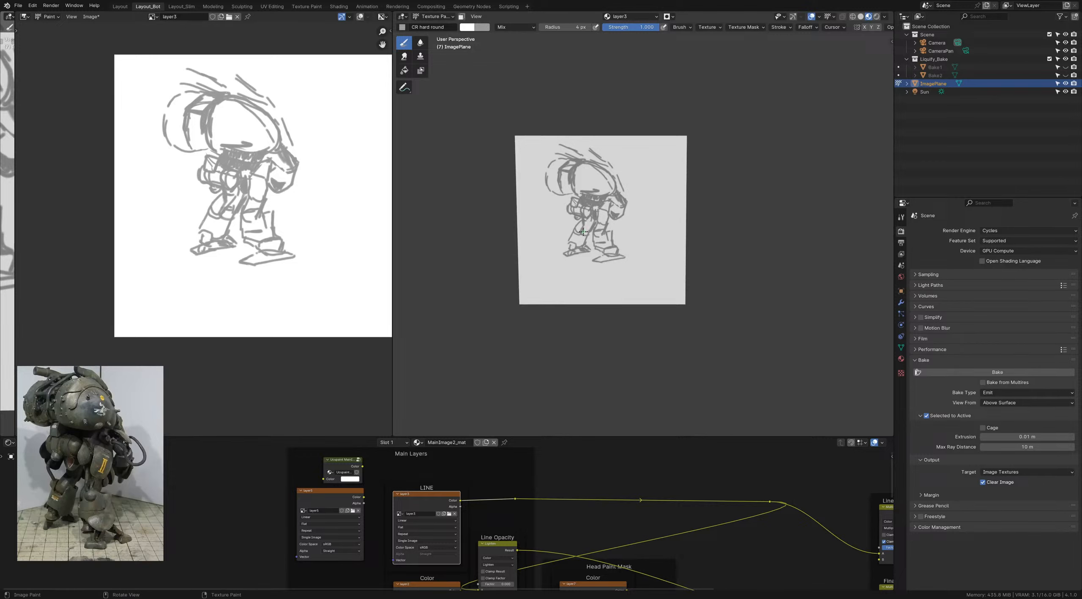
middle_click_drag(588, 230, 582, 226, "shift")
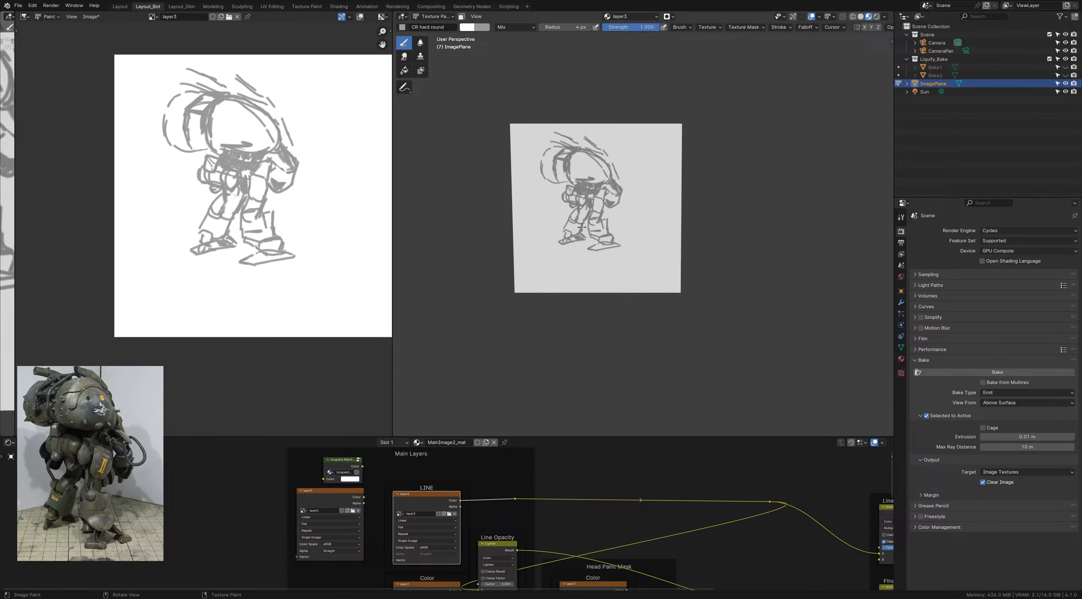
Step: Redraw the side contours of the rear thigh and shin in grey, and paint white over the old lines inside
key("x")
left_click_drag(576, 221, 569, 230)
left_click_drag(589, 221, 581, 235)
key("x")
left_click_drag(577, 229, 583, 225)
scroll(575, 242, "up", 2)
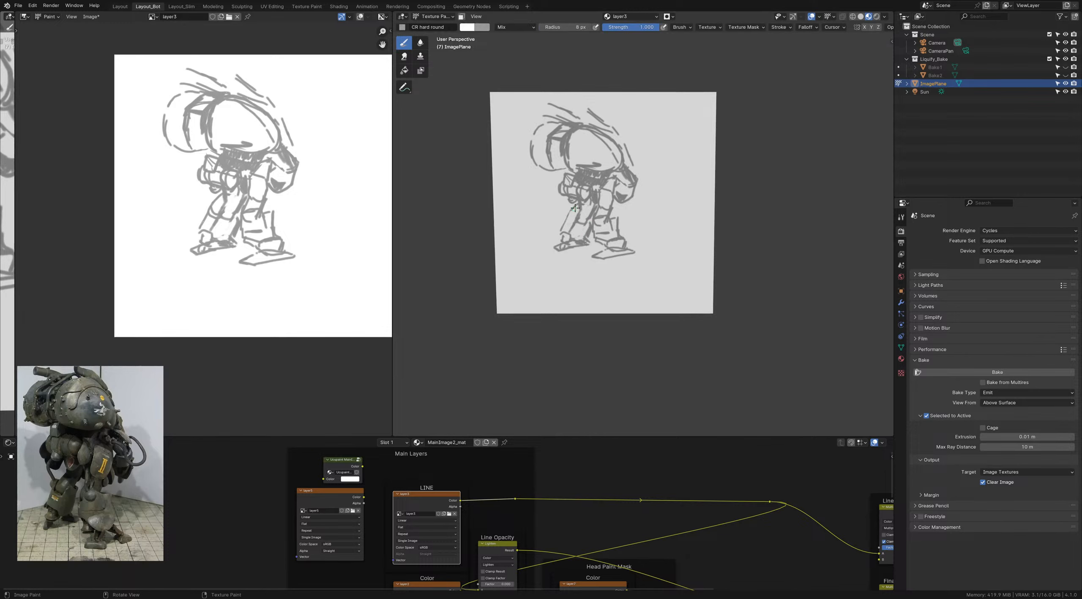
left_click_drag(575, 206, 562, 228)
mouse_move(562, 227)
middle_mouse_down("shift")
mouse_move(547, 247)
mouse_move(551, 220)
middle_mouse_up("shift")
Step: Add grey contour strokes to the front thigh with the 5 px brush
key("x")
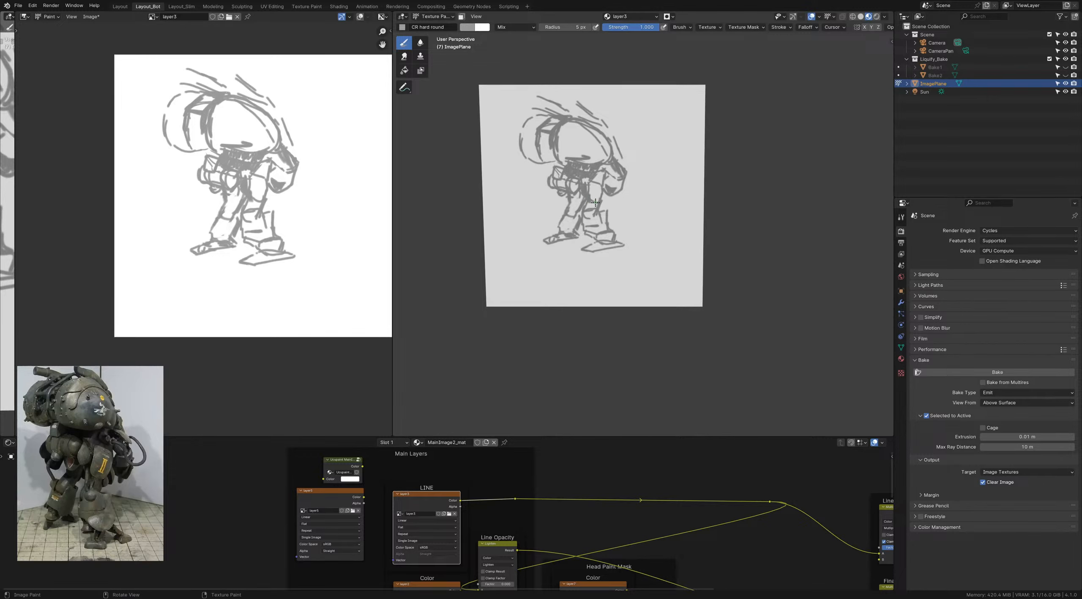
left_click_drag(594, 189, 601, 197)
key("x")
key("x")
key("x")
key("x")
key("x")
Step: Erase the marks inside the hull and clean its inner back edge with a 10 px white brush, and save the file
key("bracketright")
key("bracketright")
key("bracketright")
key("bracketright")
key("bracketright")
left_click_drag(576, 157, 589, 154)
middle_click_drag(557, 144, 560, 154, "shift")
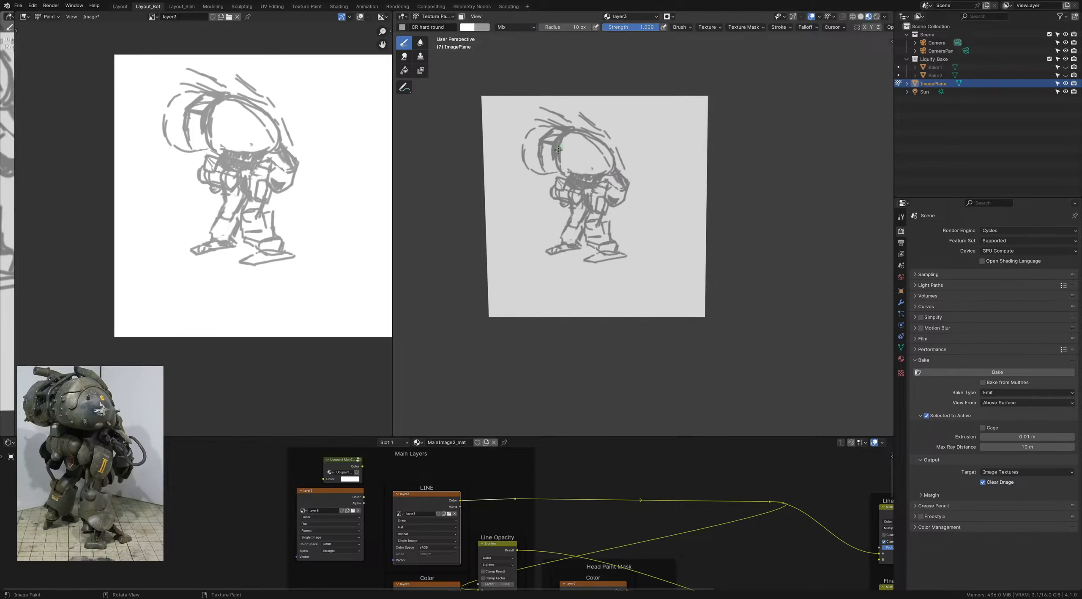
mouse_move(559, 150)
left_mouse_down()
mouse_move(563, 140)
mouse_move(566, 167)
mouse_move(595, 168)
mouse_move(593, 145)
mouse_move(565, 140)
left_mouse_up()
middle_click_drag(589, 169, 573, 164, "ctrl")
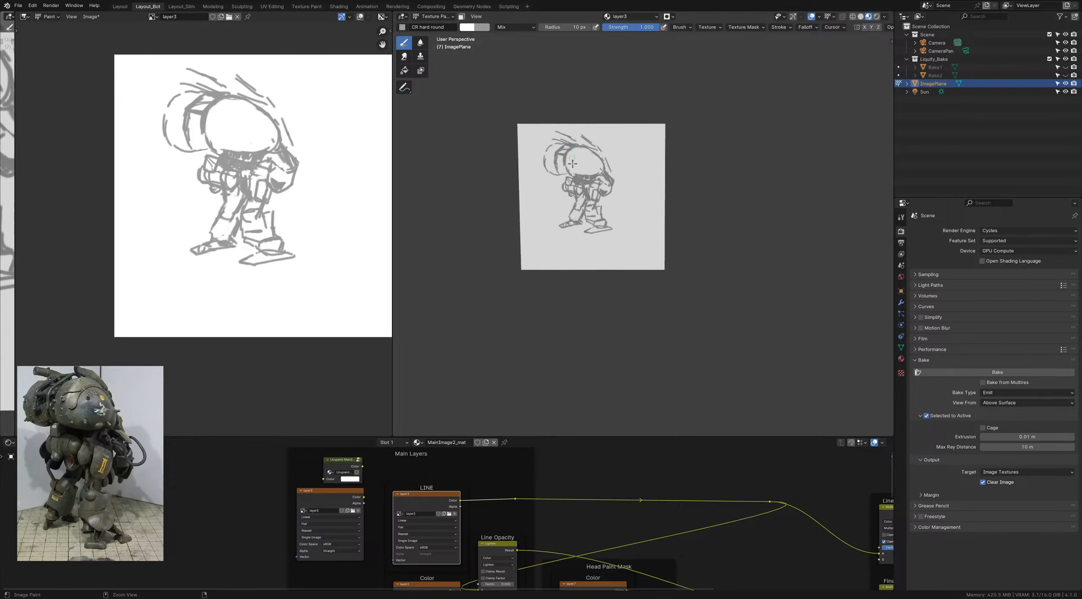
key("ctrl+s")
Step: Draw a narrow plate on the front thigh and extend its lines down to the knee
scroll(587, 209, "up", 5)
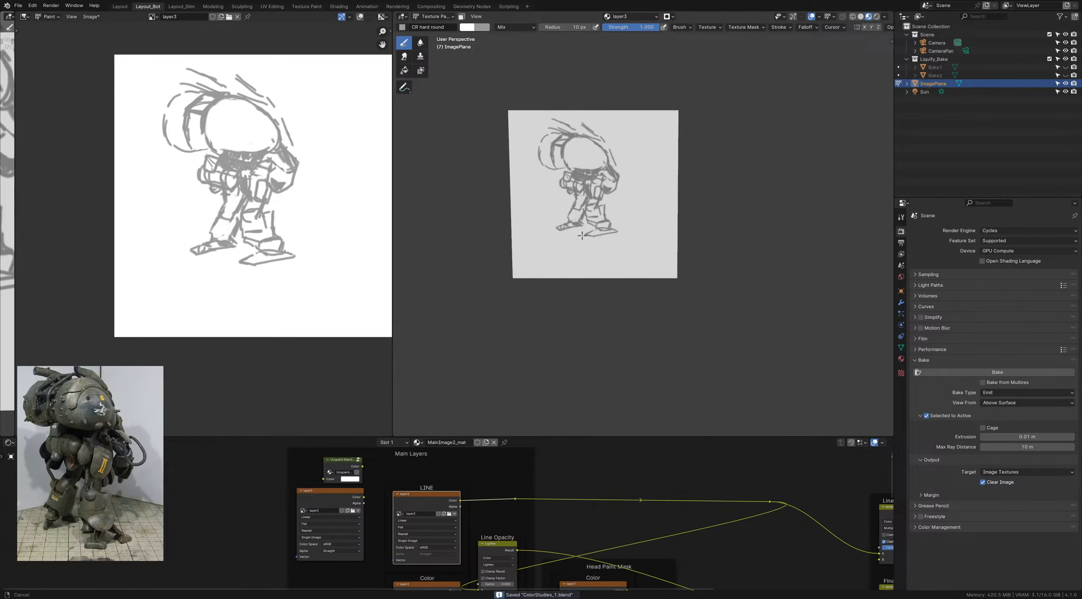
key("x")
left_click_drag(592, 196, 581, 226)
key("x")
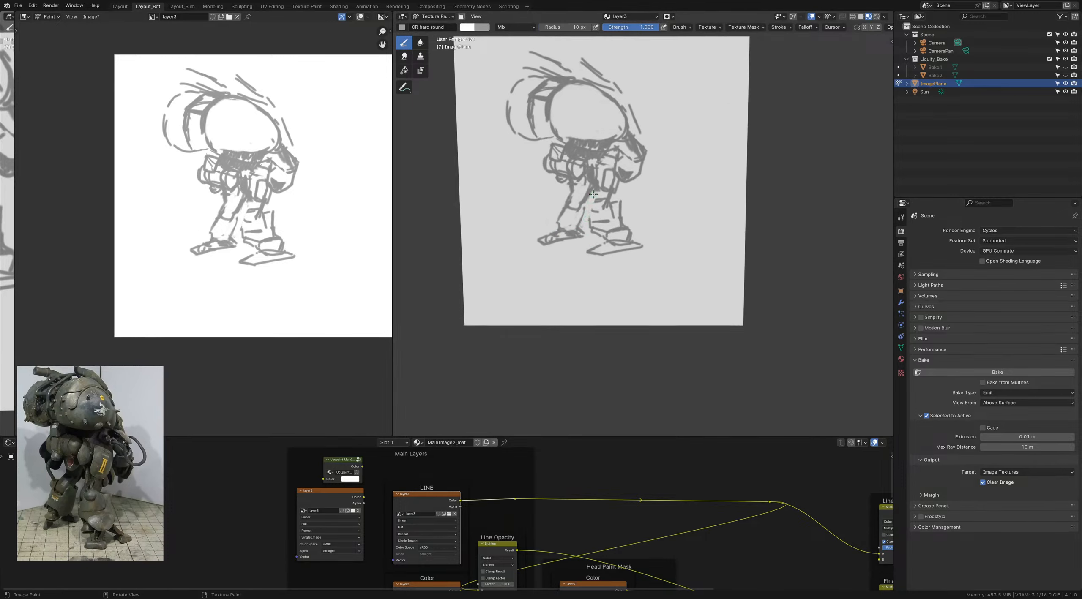
key("x")
left_click_drag(597, 188, 595, 207)
mouse_move(614, 202)
left_mouse_down()
mouse_move(615, 188)
mouse_move(613, 208)
left_mouse_up()
key("x")
Step: Redraw the front lower leg as a wide flared shape down to the foot, alternating grey strokes with white corrections
middle_click_drag(609, 221, 608, 184, "shift")
key("x")
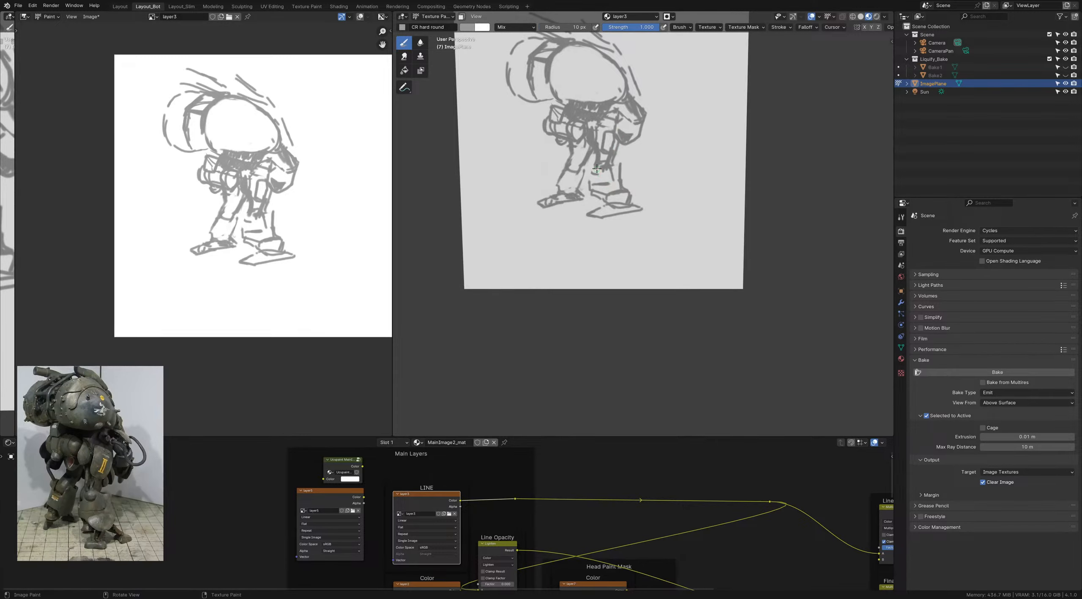
mouse_move(593, 173)
left_mouse_down()
mouse_move(598, 206)
mouse_move(634, 211)
mouse_move(625, 169)
mouse_move(614, 176)
mouse_move(639, 198)
mouse_move(619, 163)
mouse_move(608, 171)
mouse_move(621, 150)
left_mouse_up()
key("x")
key("x")
key("x")
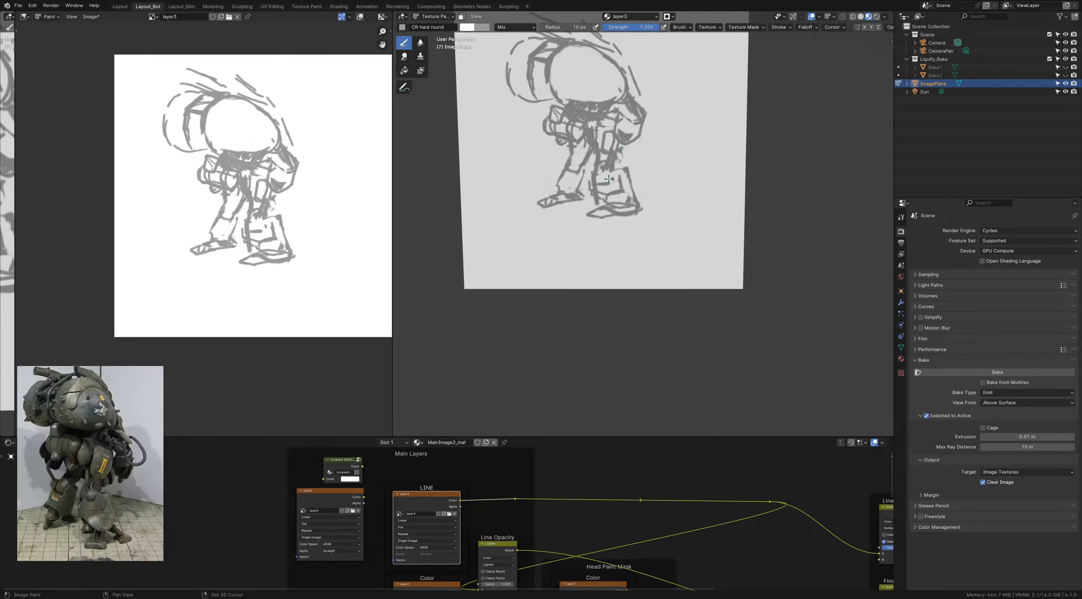
middle_click_drag(609, 179, 626, 161, "shift")
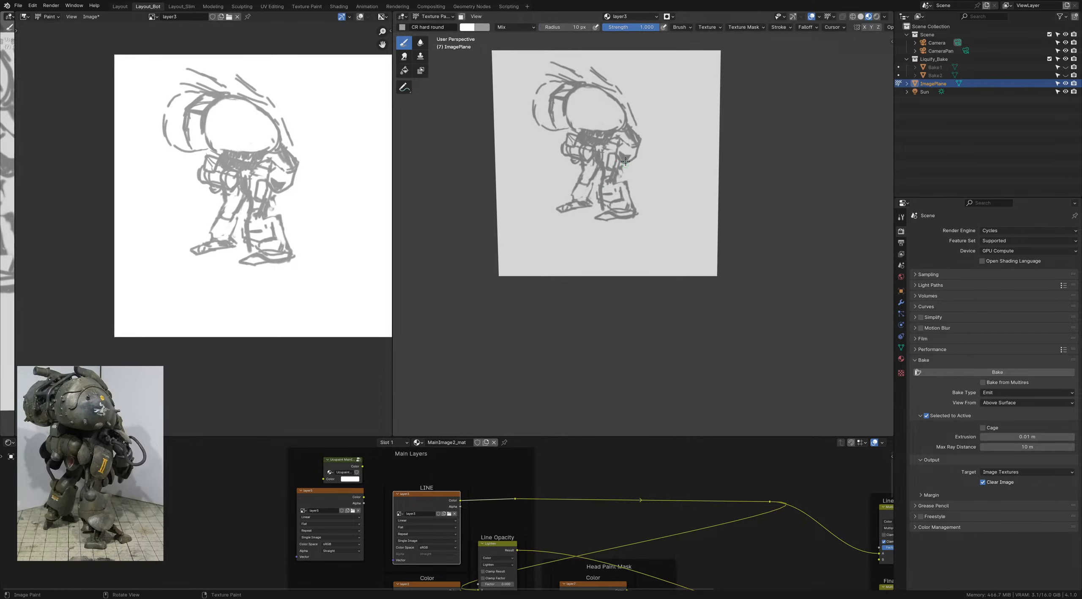
Step: Redraw the forearm closer to the body in grey and paint white over its old outer outline
key("x")
mouse_move(633, 162)
left_mouse_down()
mouse_move(640, 143)
mouse_move(637, 153)
left_mouse_up()
key("x")
middle_click_drag(607, 156, 612, 172, "shift")
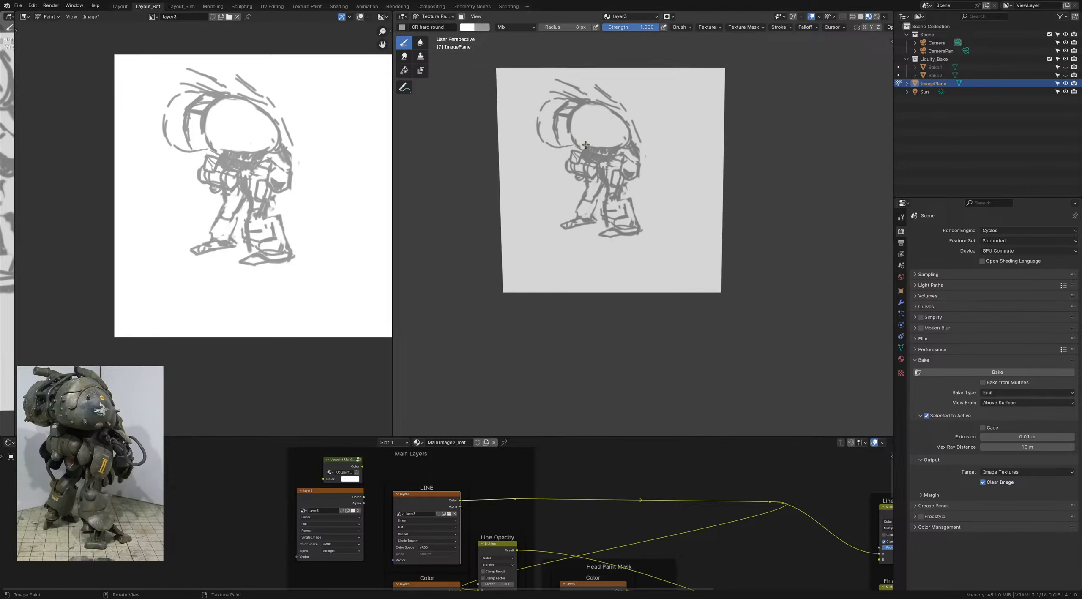
Step: Clean up the hull's lower and front inner edges with a 12 px white brush
key("f")
left_click(587, 145)
left_click_drag(585, 144, 596, 147)
left_click_drag(591, 146, 624, 135)
middle_click_drag(599, 162, 587, 148, "ctrl")
scroll(613, 182, "up", 5)
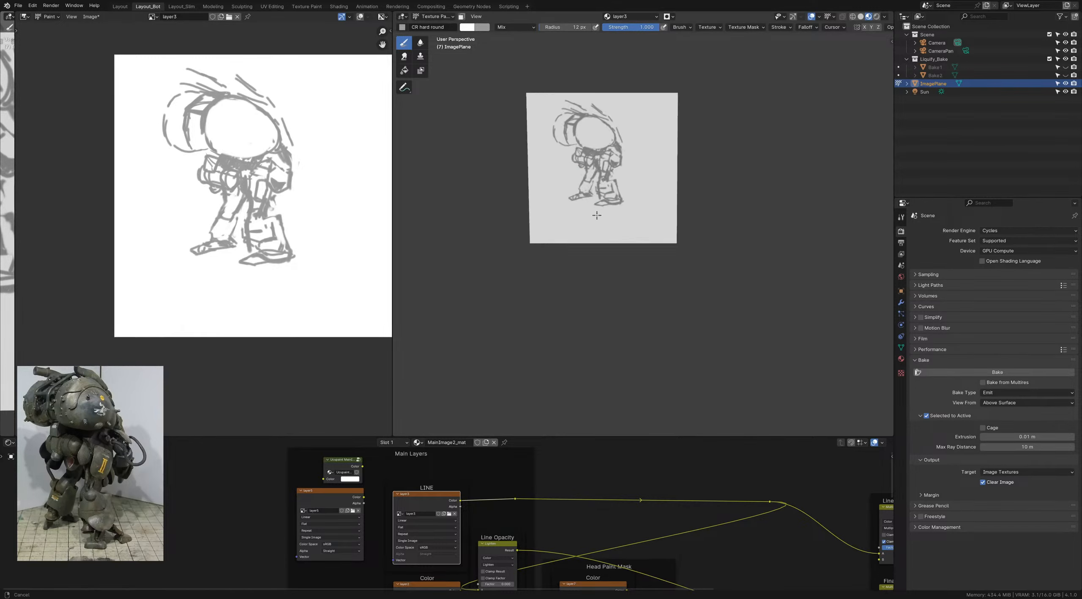
Step: Erase the leftover lines inside the front lower leg and foot with a 23 px white brush
key("f")
left_click(621, 174)
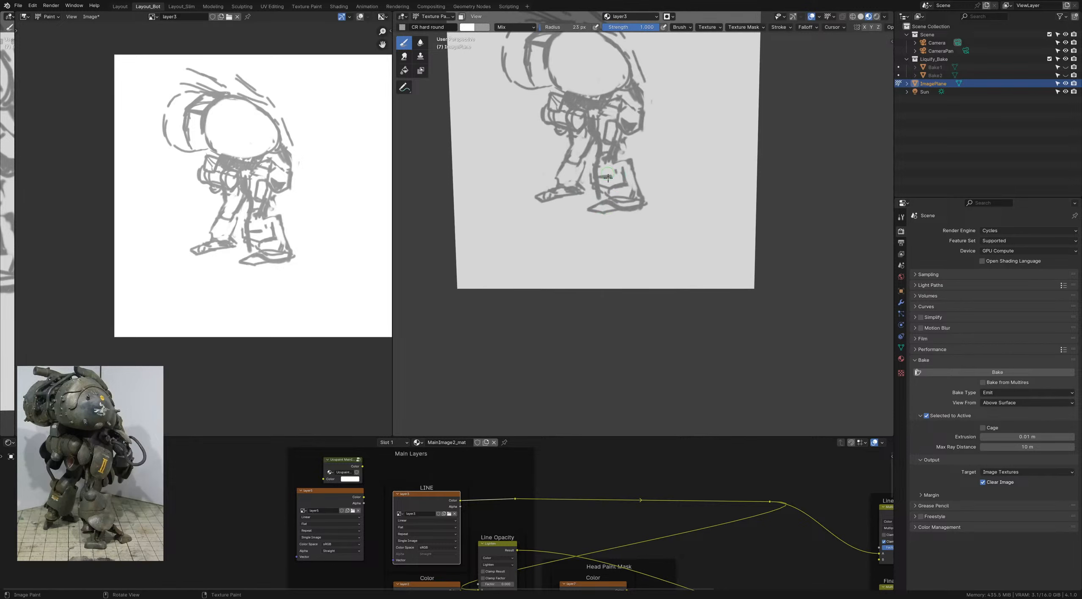
mouse_move(610, 173)
left_mouse_down()
mouse_move(636, 197)
mouse_move(617, 172)
mouse_move(600, 175)
mouse_move(600, 154)
left_mouse_up()
key("bracketleft")
key("bracketleft")
mouse_move(600, 187)
middle_mouse_down("ctrl")
mouse_move(597, 154)
mouse_move(584, 190)
middle_mouse_up("ctrl")
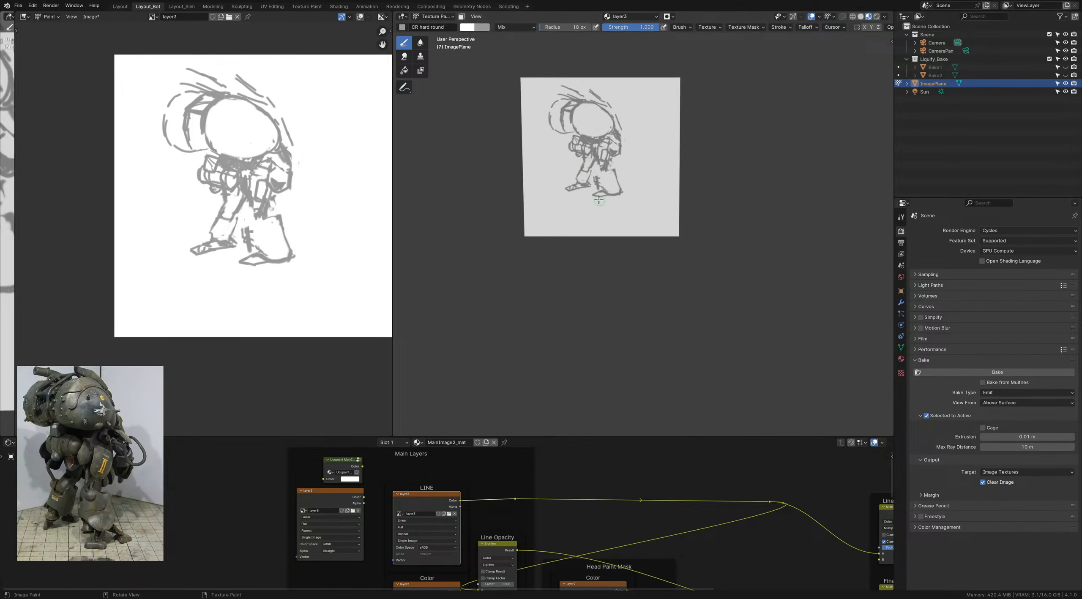
Step: Sketch a short ankle and a toe below the front lower leg in grey, undoing the first strokes
key("x")
left_click_drag(604, 194, 607, 201)
key("ctrl+z")
key("ctrl+z")
left_click_drag(610, 198, 601, 205)
Step: Draw the outer toe of the front foot in the 2D image view, adjusting the brush radius between strokes
middle_click_drag(298, 266, 340, 257)
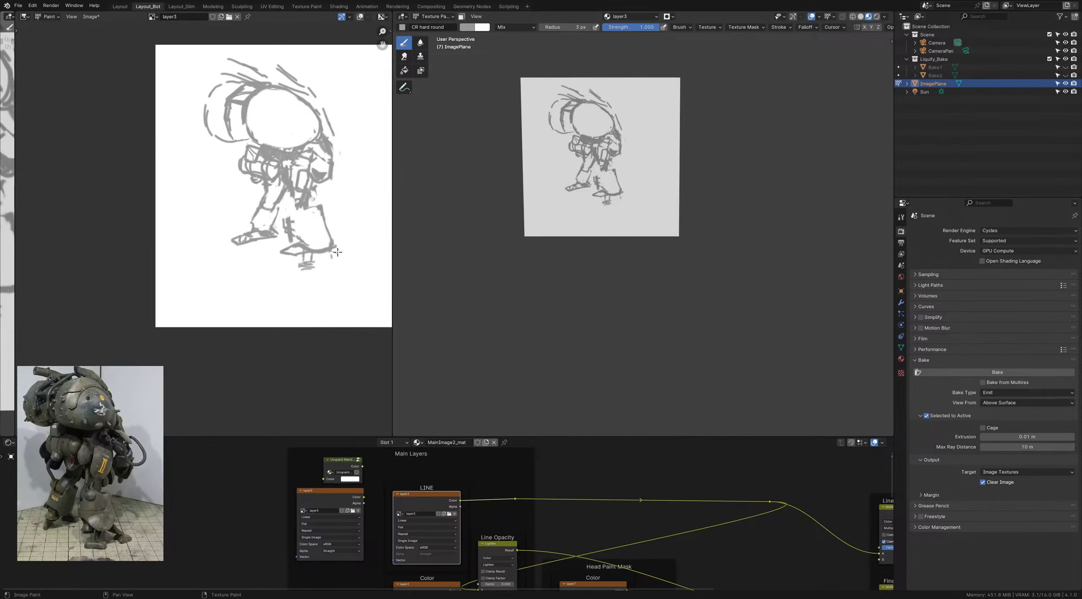
key("f")
left_click(330, 253)
left_click_drag(338, 250, 337, 253)
key("f")
left_click(332, 254)
left_click_drag(338, 253, 342, 255)
middle_click_drag(341, 260, 343, 267)
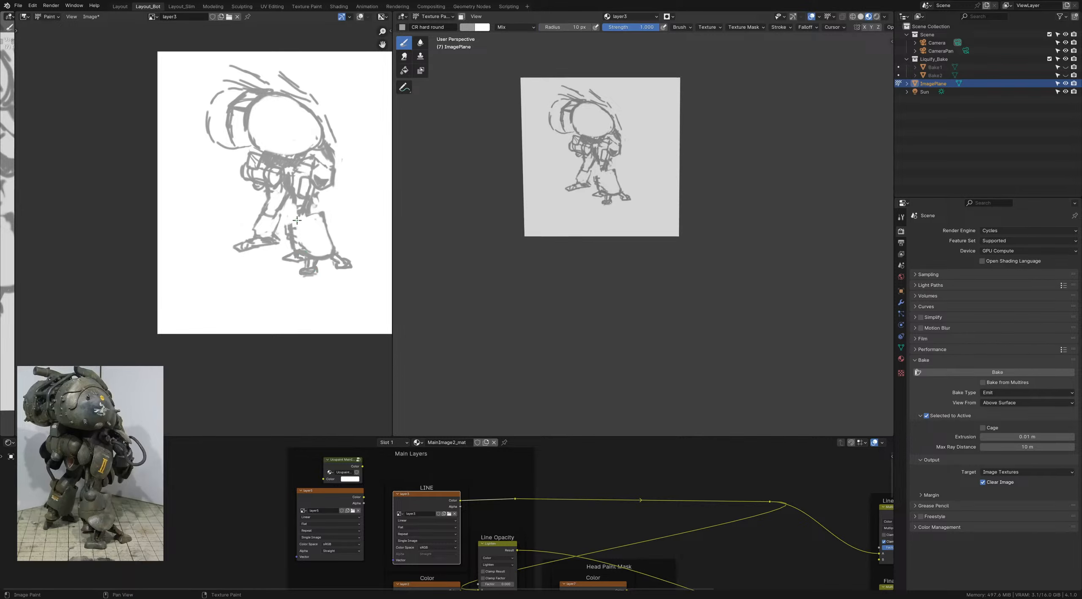
middle_click_drag(309, 241, 302, 244)
key("ctrl+z")
key("bracketleft")
key("bracketleft")
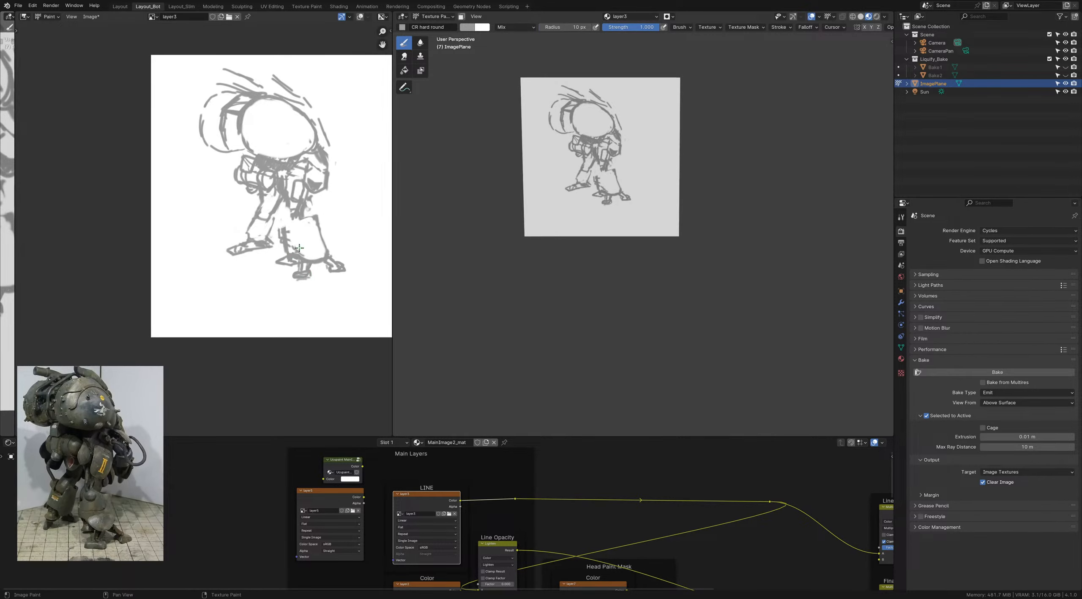
mouse_move(293, 248)
left_mouse_down()
mouse_move(315, 244)
mouse_move(312, 224)
mouse_move(316, 243)
left_mouse_up()
key("ctrl+z")
key("ctrl+z")
key("ctrl+z")
Step: Set the viewport shading to Material Preview, bring the Final Comp nodes into view, and save the file
middle_click_drag(304, 249, 303, 298, "ctrl")
middle_click_drag(611, 183, 605, 198, "shift")
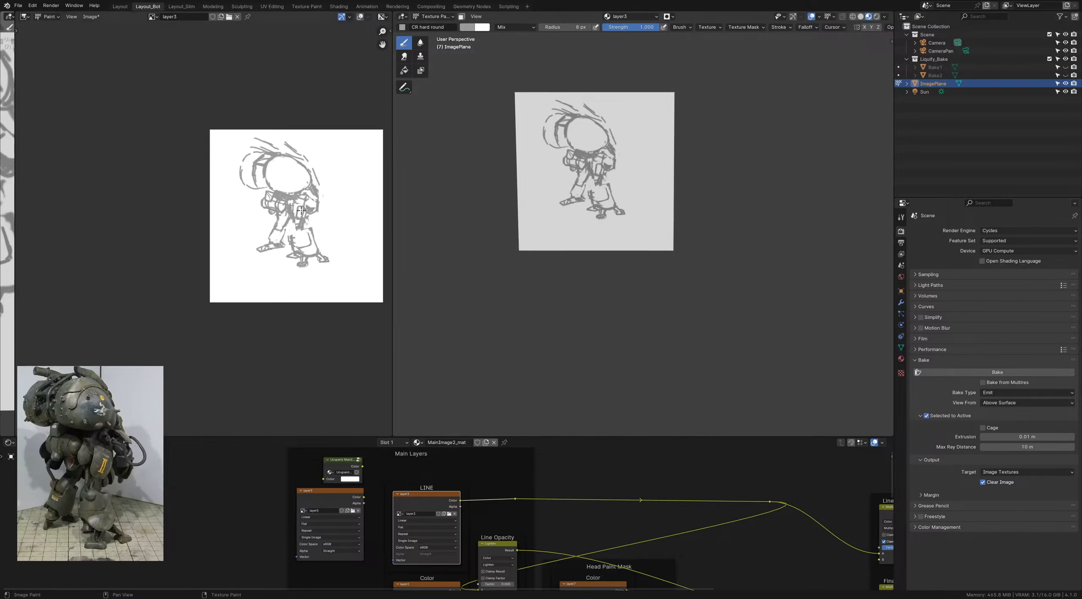
key("ctrl+s")
key("z")
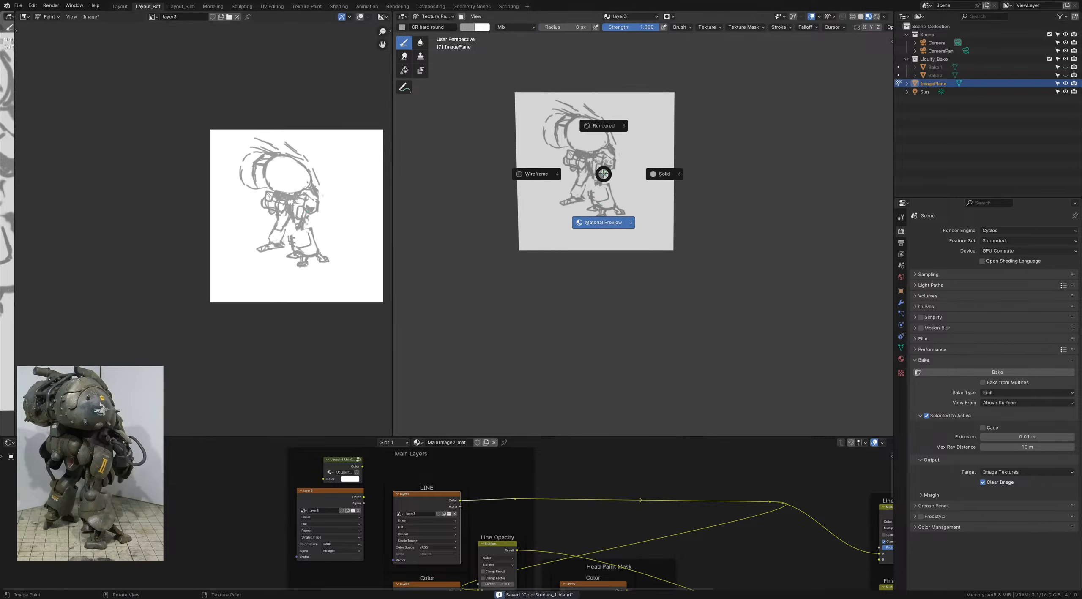
left_click(605, 216)
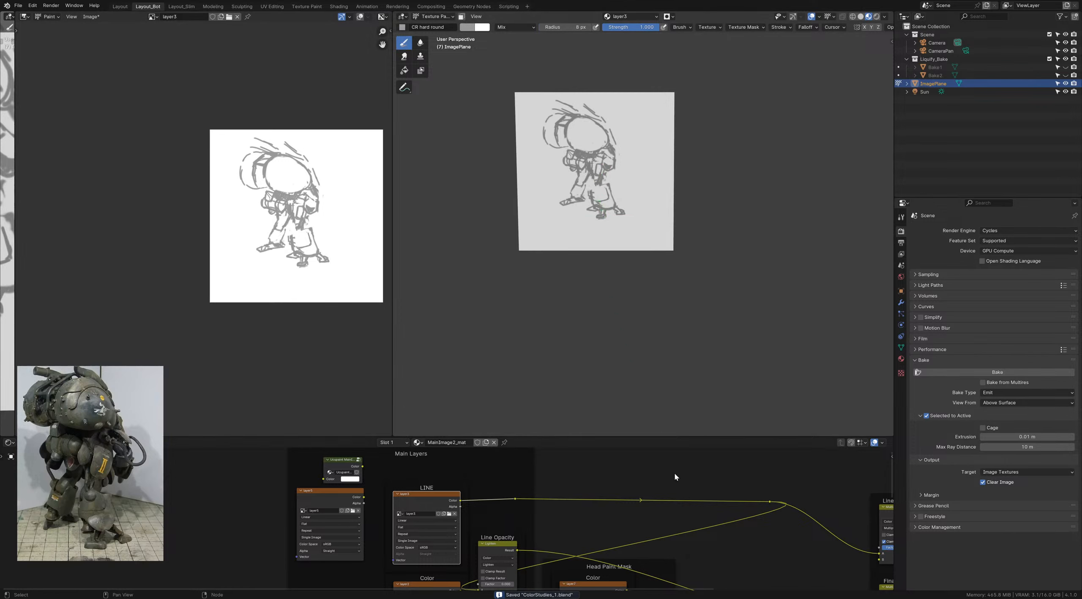
middle_click_drag(685, 487, 474, 445, "shift")
middle_click_drag(630, 498, 671, 483, "shift")
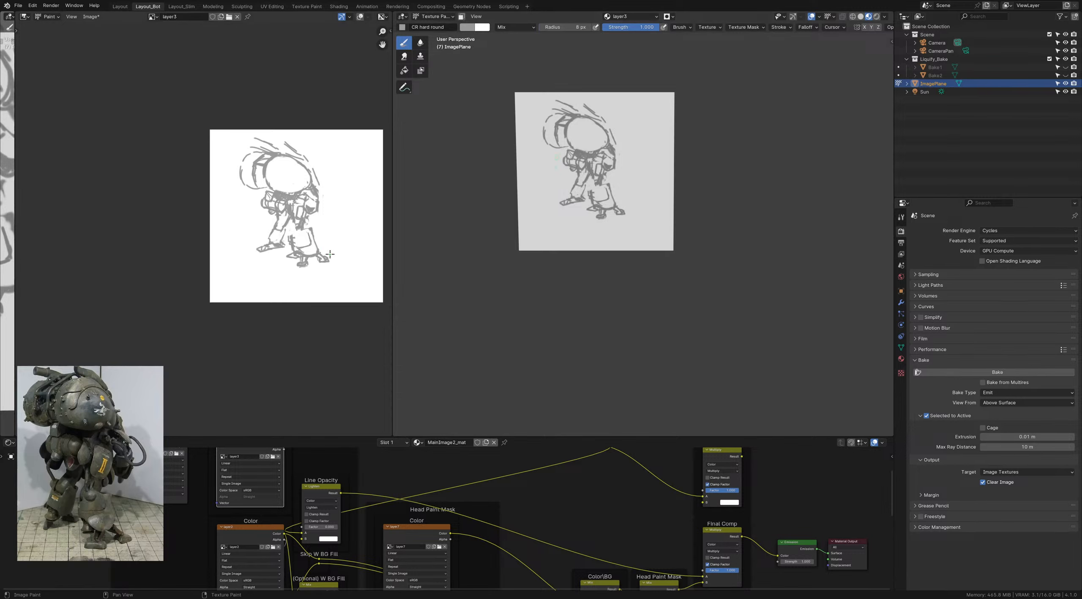
middle_click_drag(328, 245, 327, 249)
key("ctrl+s")
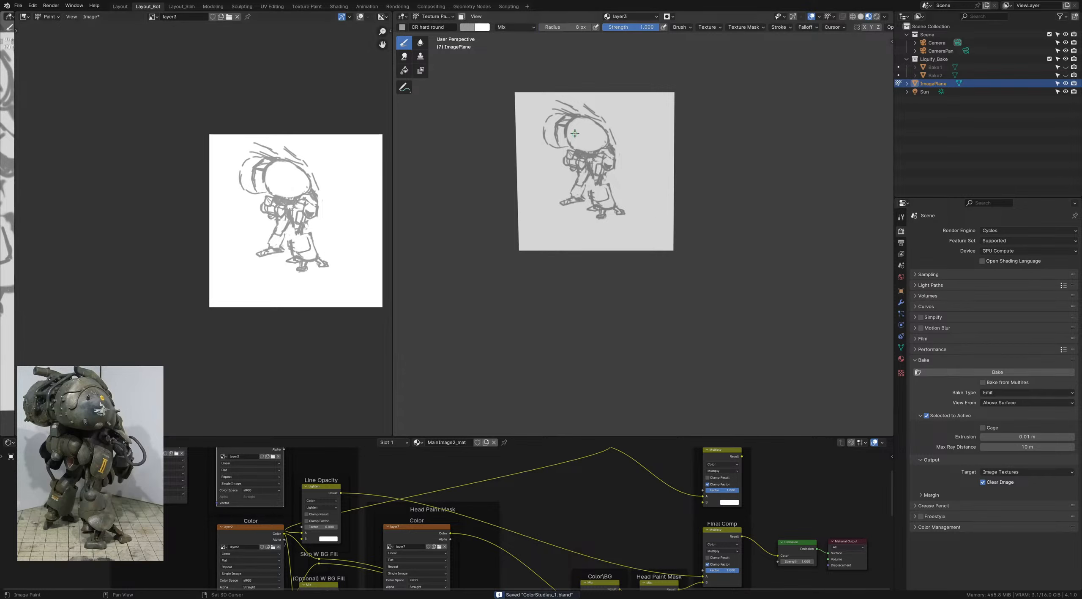
Step: Swap the 3D viewport and image editor areas, widen the 3D viewport, and frame the line sketch in the image editor
middle_click_drag(592, 126, 587, 146, "shift")
scroll(585, 150, "up", 2)
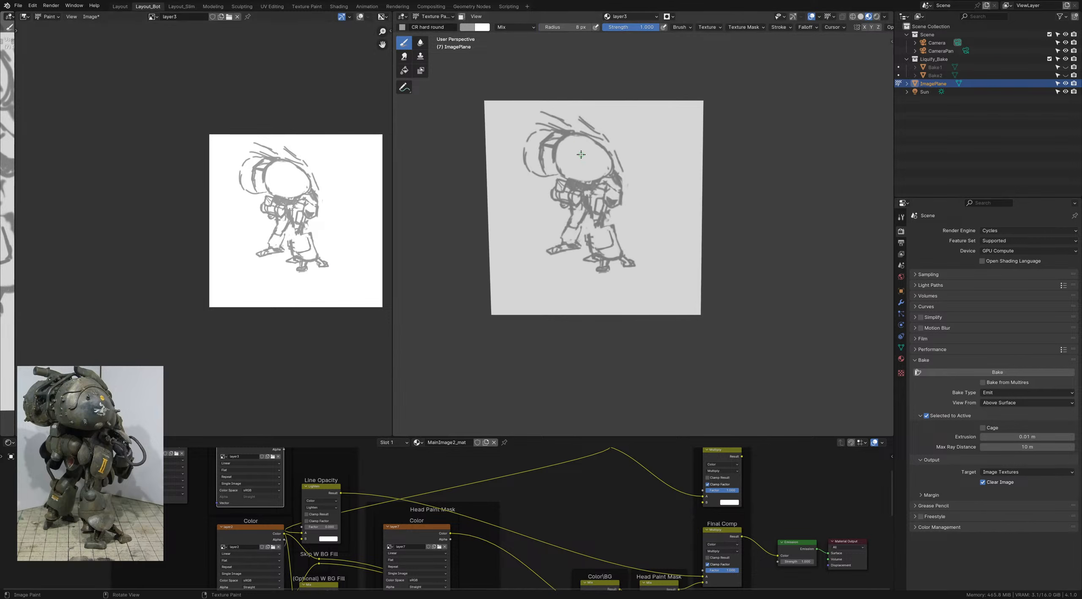
right_click(392, 128)
right_click(392, 127)
left_click(394, 150)
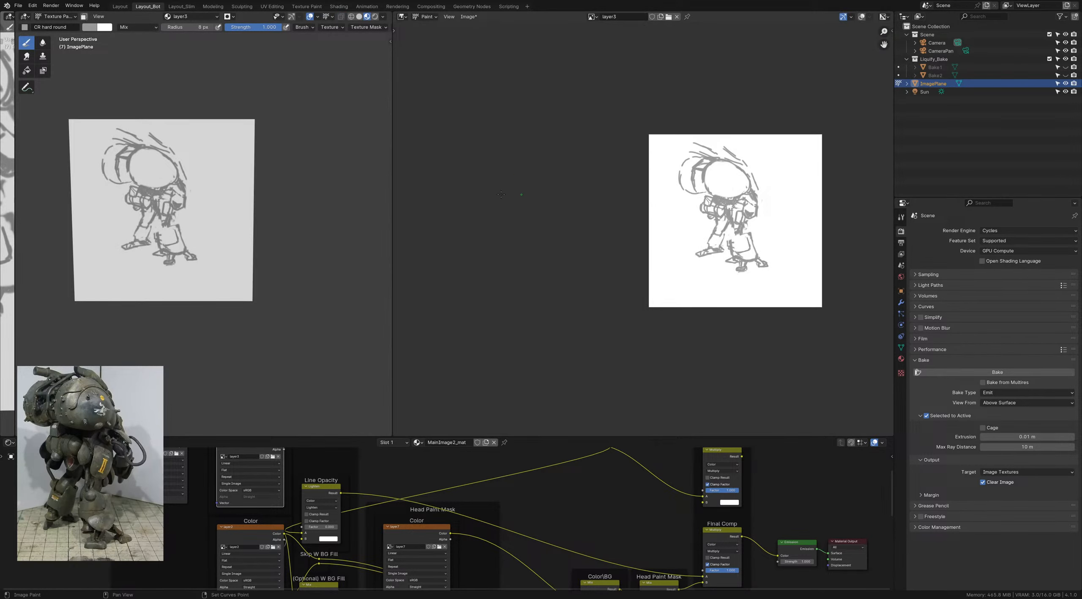
left_click_drag(392, 188, 465, 183)
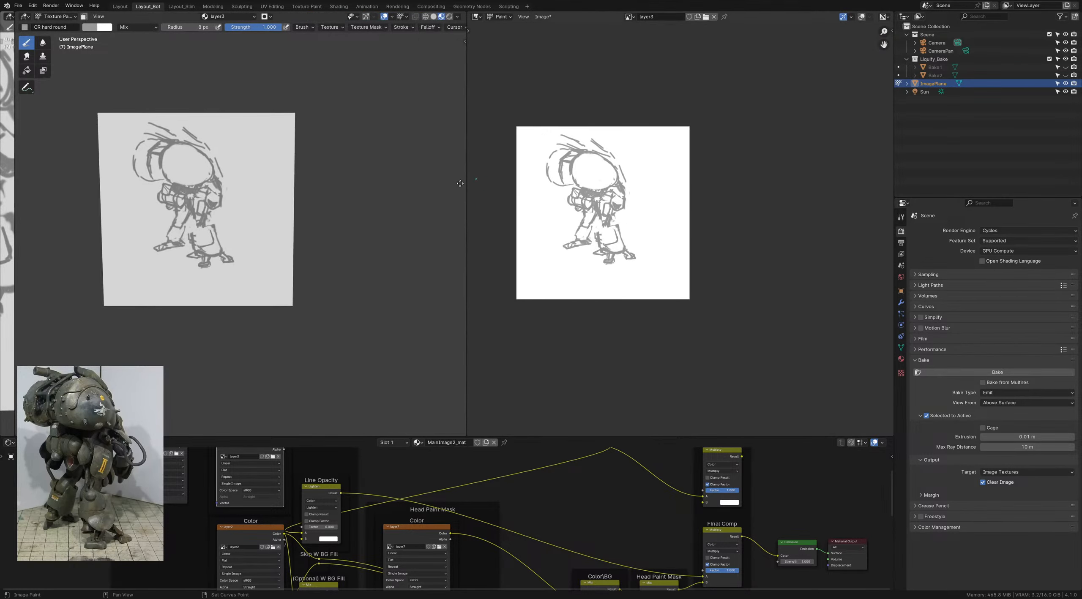
middle_click_drag(550, 182, 525, 190)
middle_click_drag(528, 191, 594, 209, "ctrl")
mouse_move(594, 210)
middle_mouse_down("ctrl")
mouse_move(562, 193)
mouse_move(581, 195)
middle_mouse_up("ctrl")
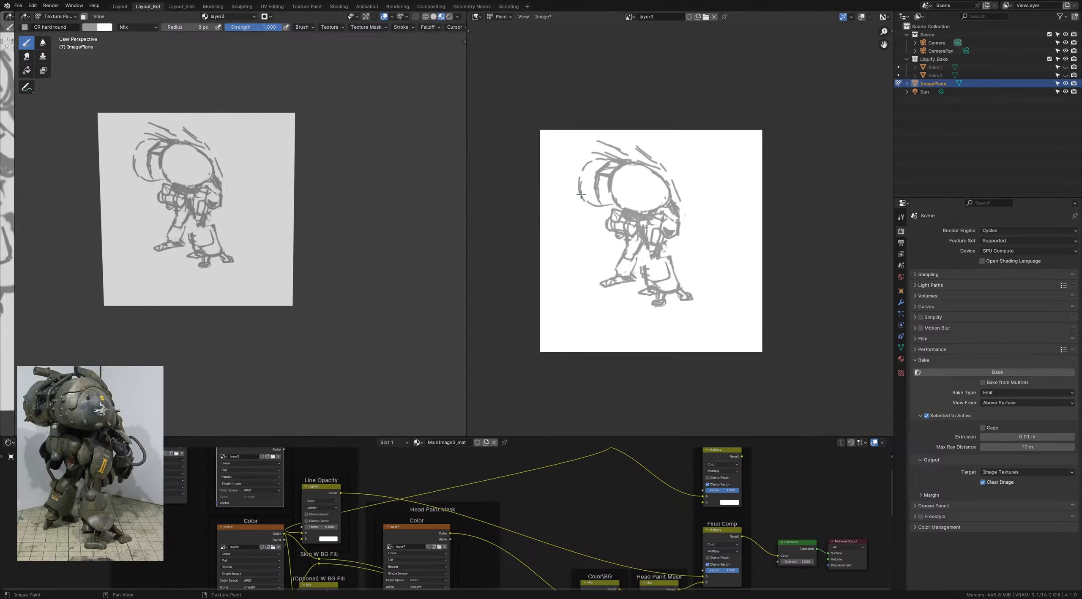
key("ctrl+s")
left_click(543, 17)
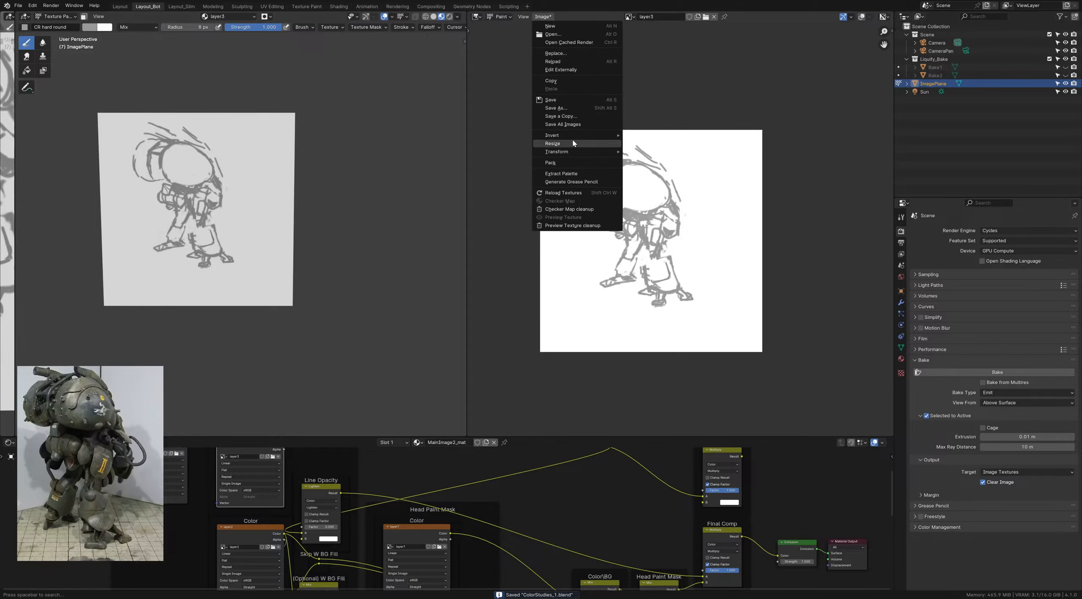
mouse_move(571, 152)
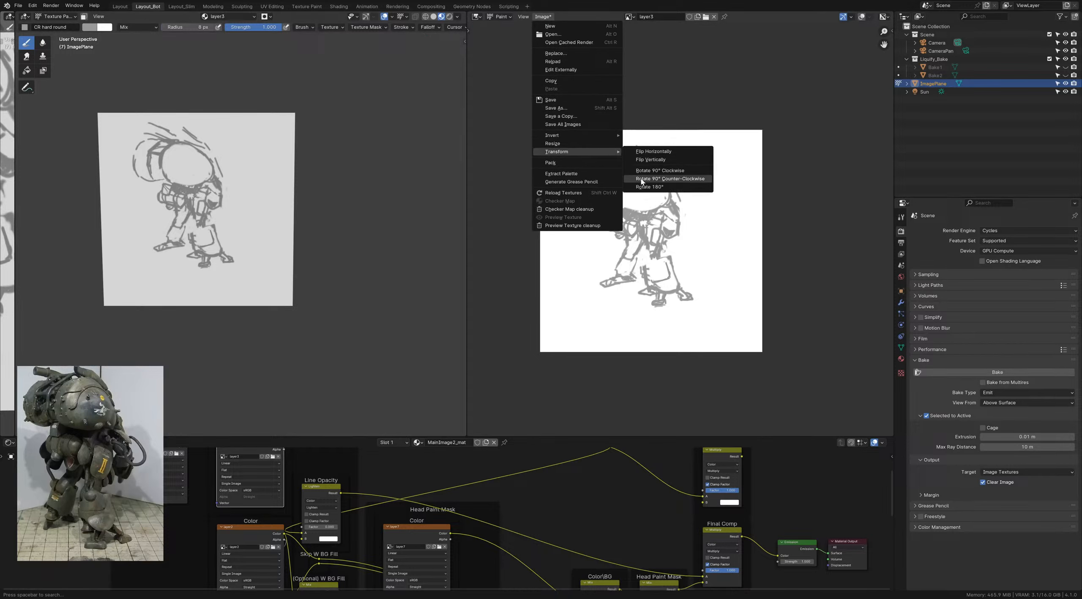
left_click(640, 160)
key("ctrl+z")
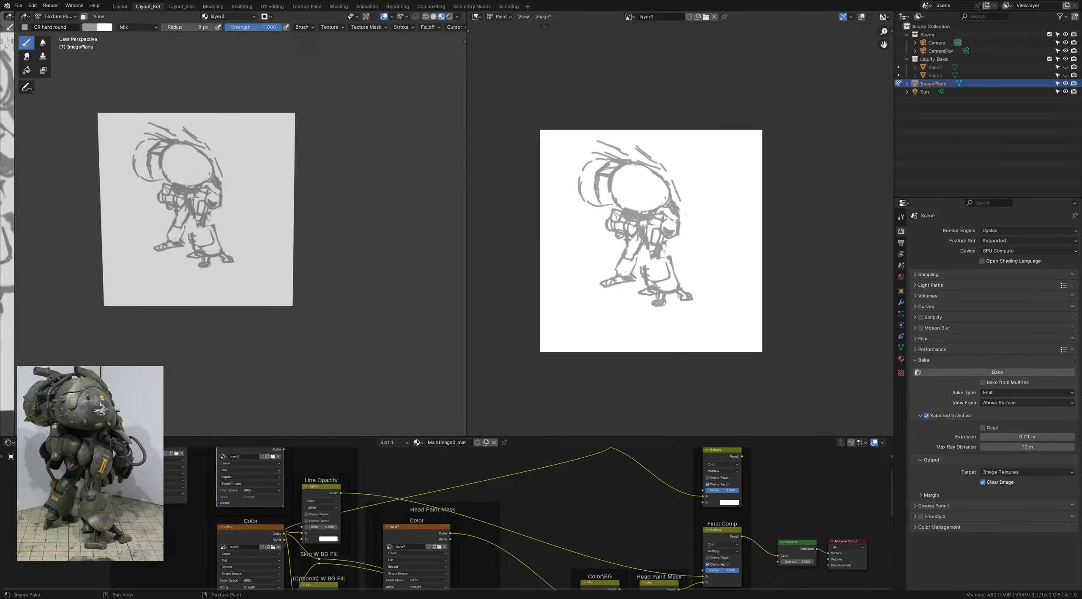
Step: Flip the layer3 image horizontally and save the file
left_click(543, 17)
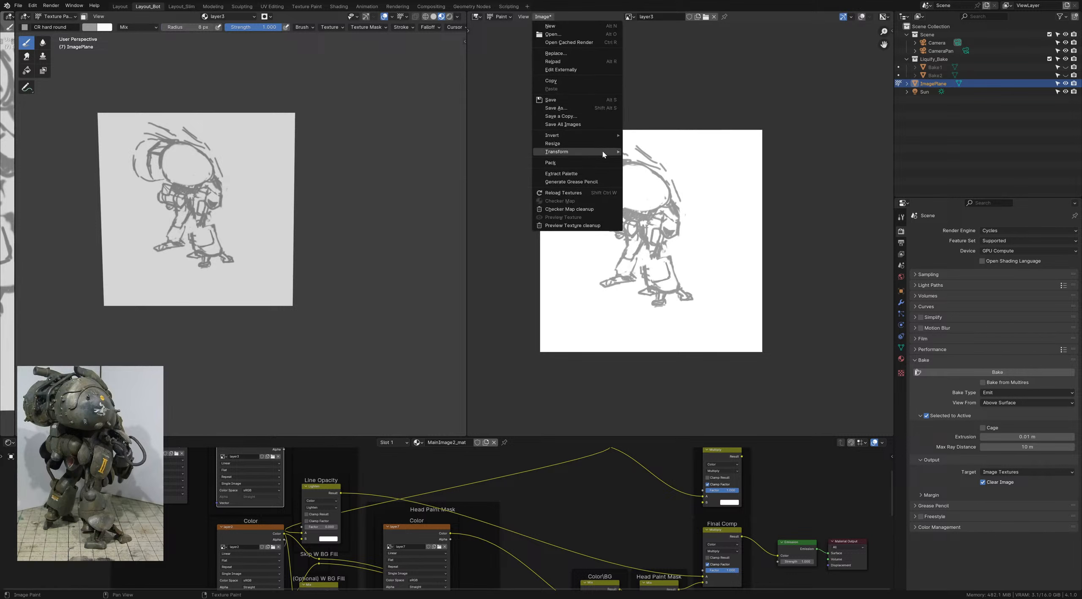
mouse_move(605, 153)
left_click(653, 152)
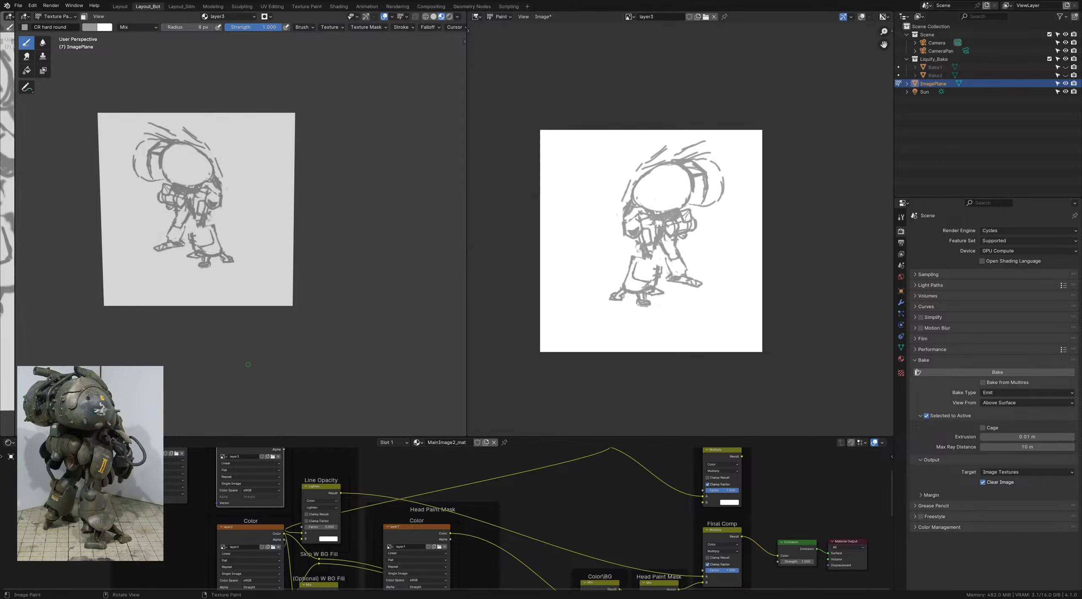
right_click(632, 212)
middle_click_drag(632, 212, 542, 210)
mouse_move(543, 209)
middle_mouse_down("ctrl")
mouse_move(561, 237)
mouse_move(572, 215)
mouse_move(641, 240)
middle_mouse_up("ctrl")
key("ctrl+s")
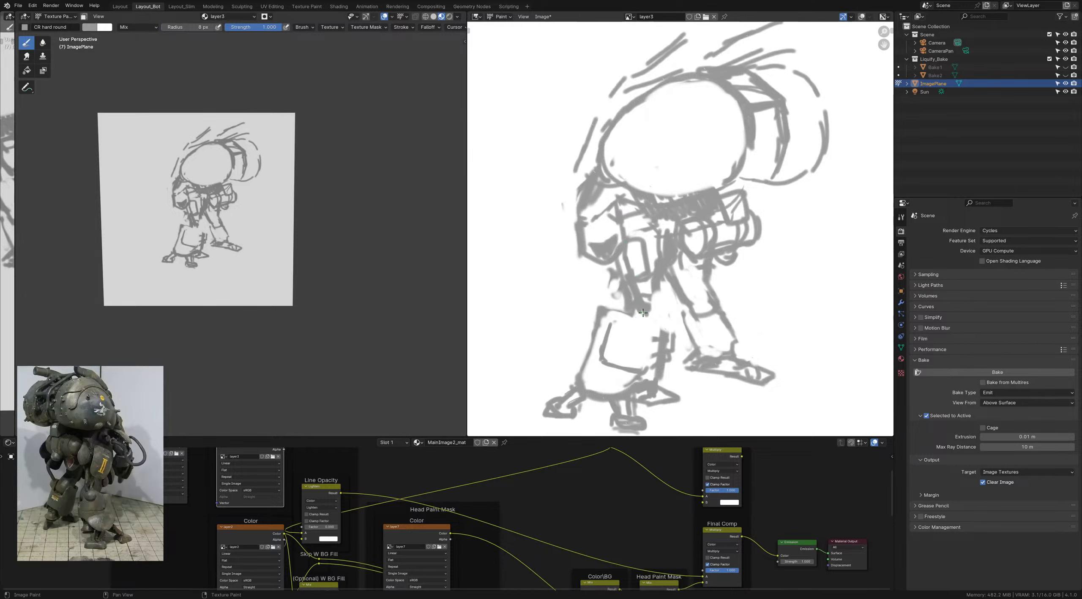
Step: Touch up the panel on the front lower leg, sketch a small grey circle in its upper corner, and save the file
middle_click_drag(630, 315, 596, 310)
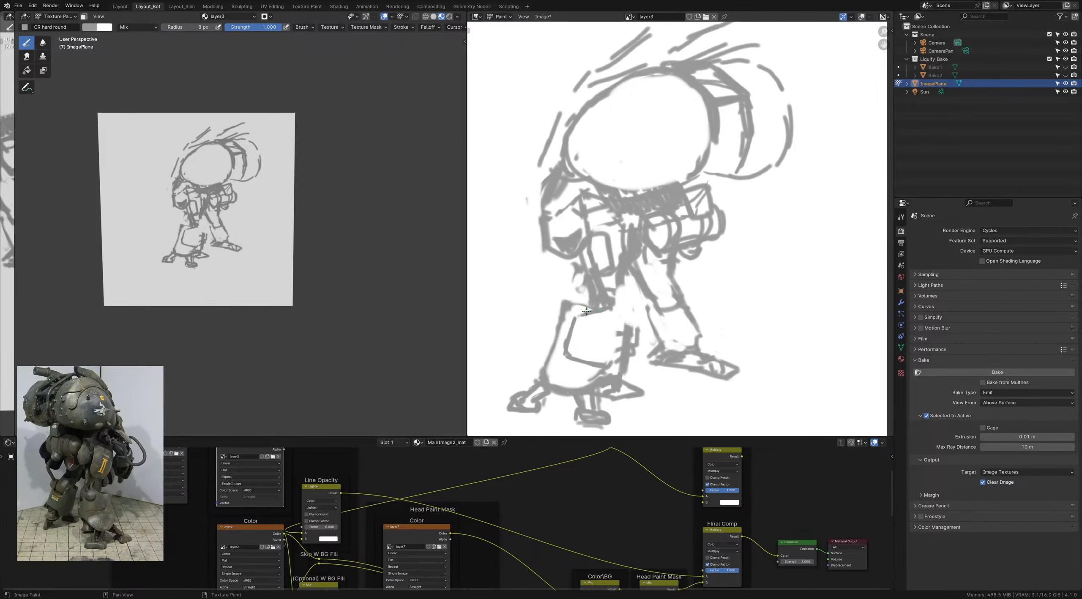
mouse_move(573, 311)
left_mouse_down()
mouse_move(612, 310)
mouse_move(607, 325)
mouse_move(596, 318)
mouse_move(600, 327)
left_mouse_up()
key("x")
middle_click_drag(587, 325, 613, 272, "shift")
left_click_drag(613, 271, 608, 260)
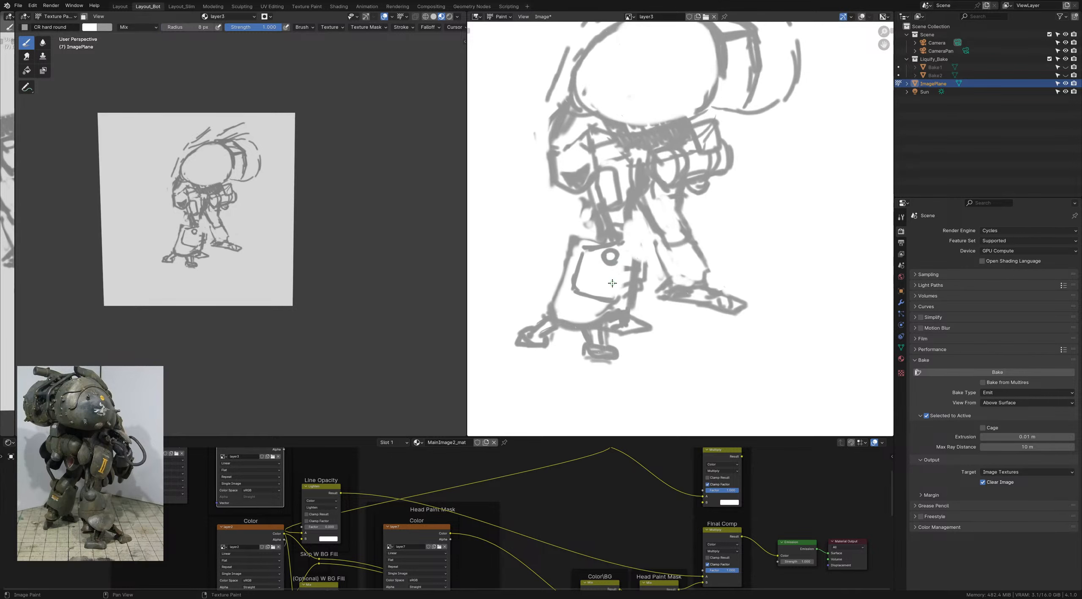
key("ctrl+s")
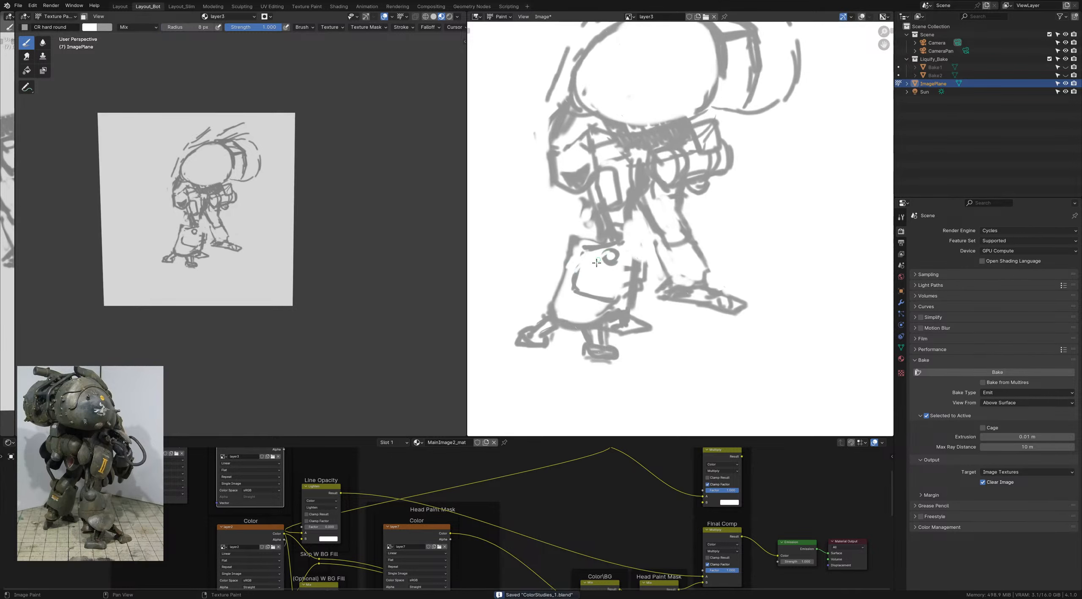
Step: Undo the last strokes on the leg panel's circle, redraw it as a clean closed ring, and save the file
key("ctrl+z")
key("ctrl+z")
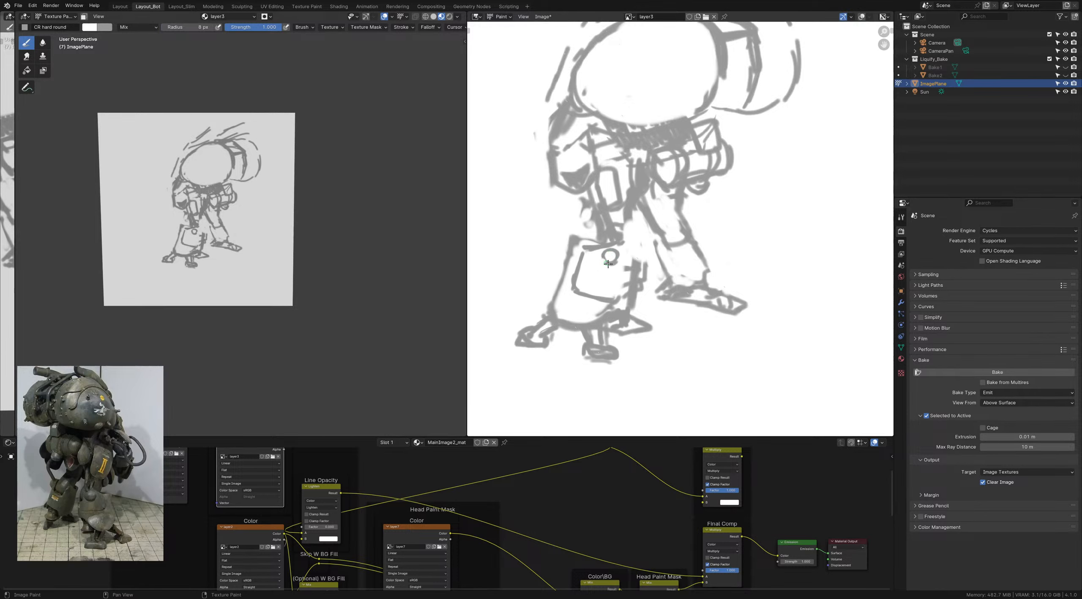
left_click_drag(614, 252, 602, 263)
scroll(584, 279, "up", 2)
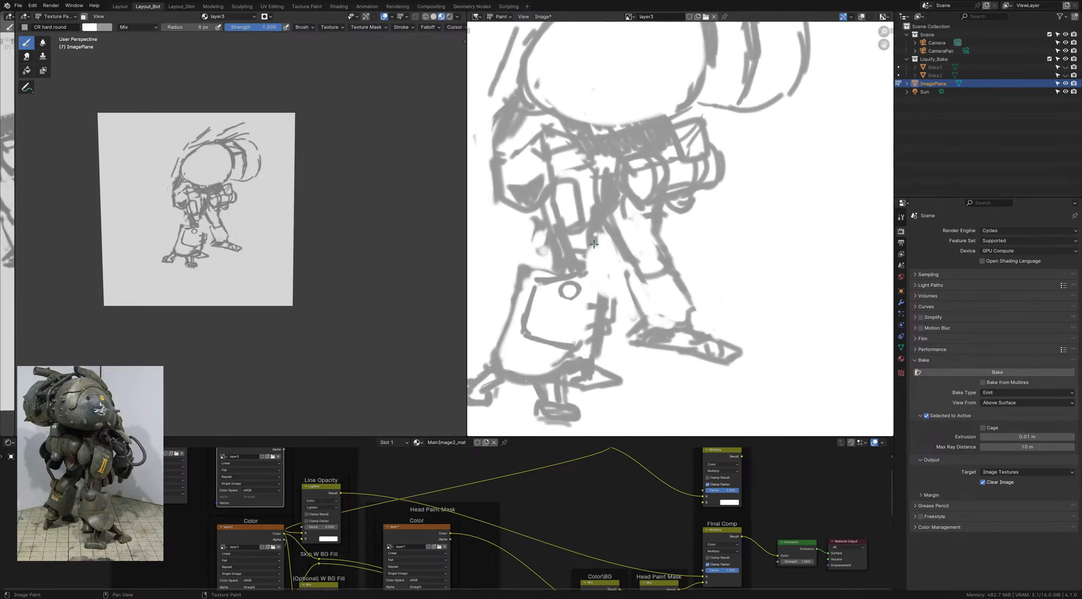
key("x")
middle_click_drag(538, 206, 576, 224)
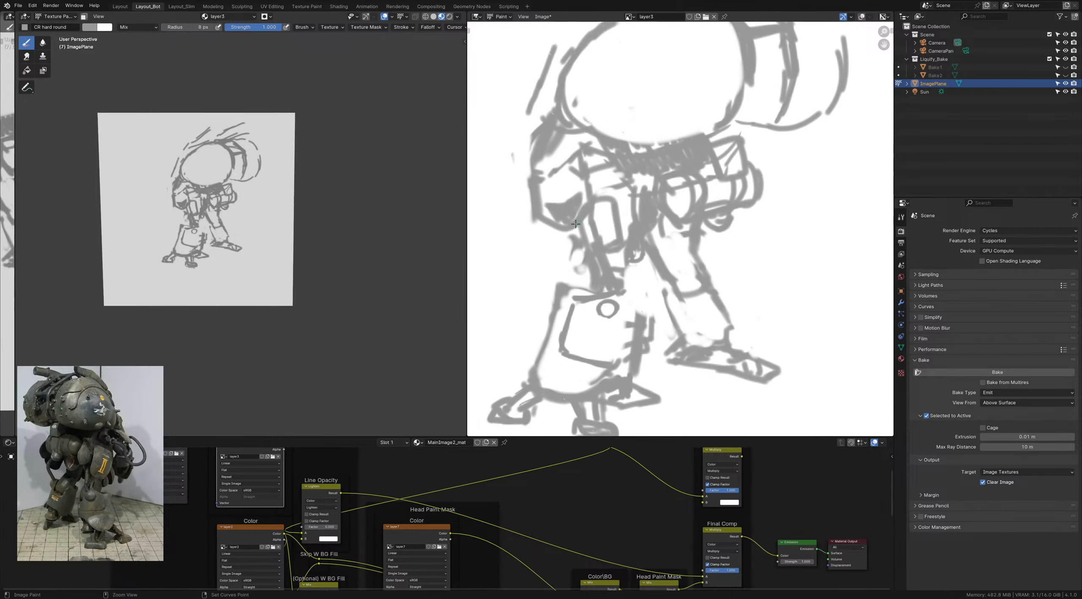
key("ctrl+s")
Step: Reduce the brush radius to 7 px and draw a curved grey seam down the rear part of the robot's head
scroll(576, 224, "down", 5)
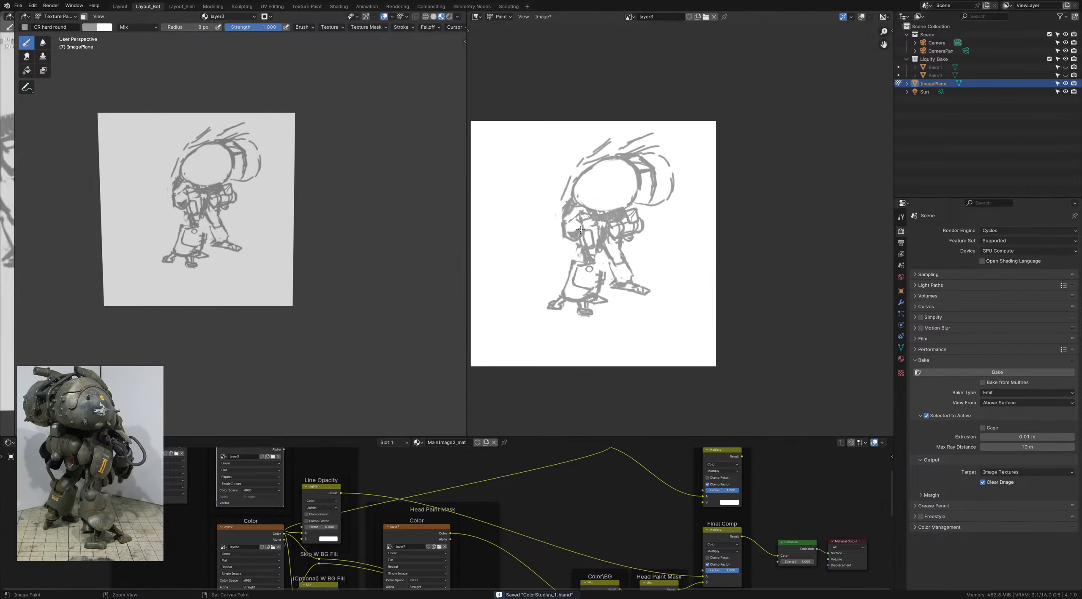
scroll(580, 230, "up", 2)
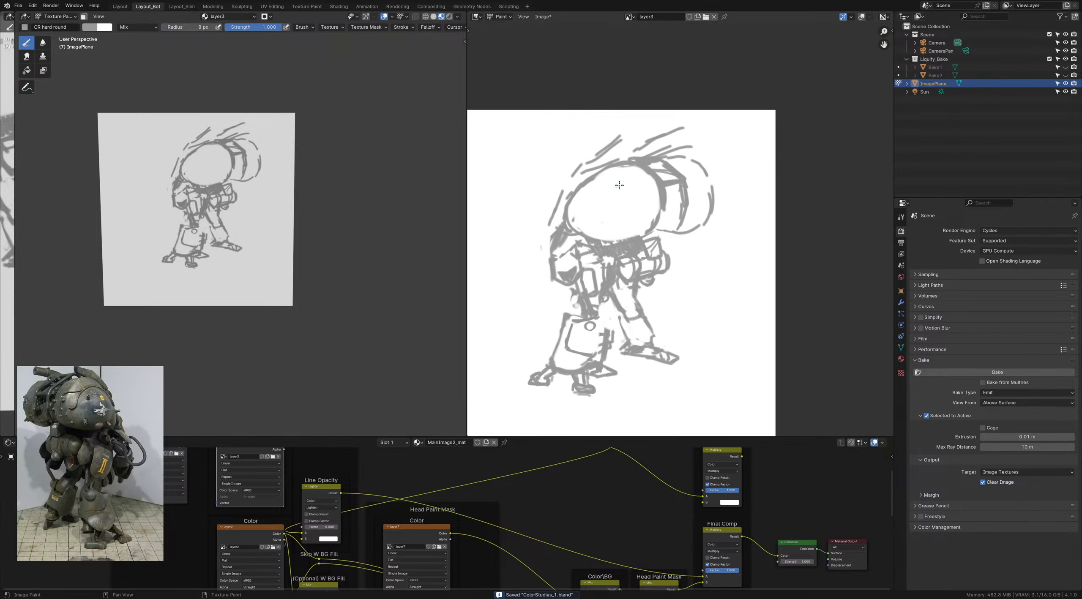
key("bracketleft")
left_click_drag(635, 190, 637, 228)
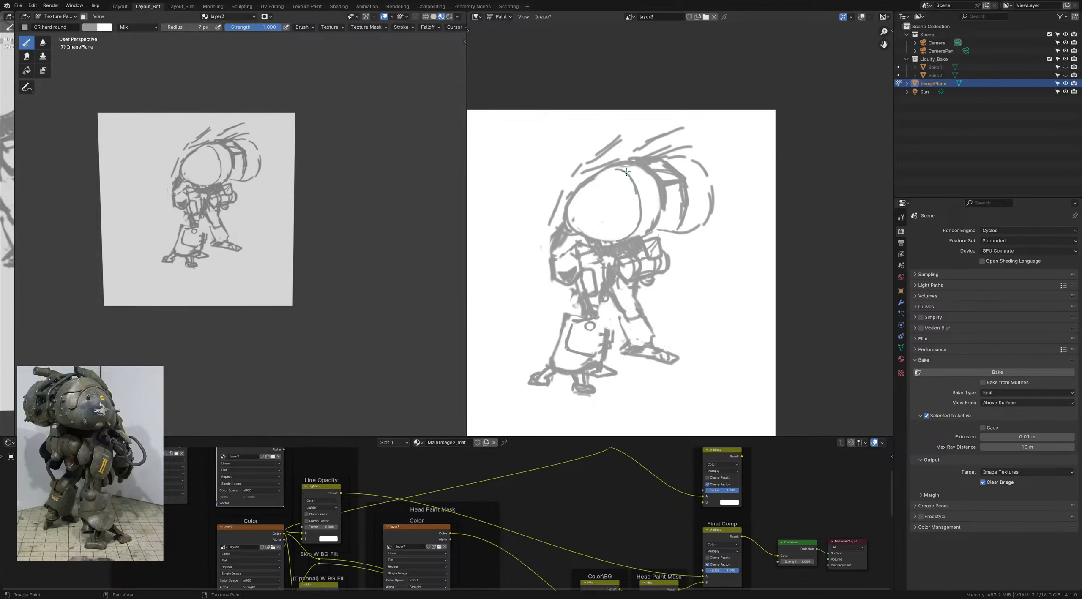
left_click_drag(600, 173, 620, 170)
mouse_move(641, 211)
left_mouse_down()
mouse_move(635, 190)
mouse_move(636, 224)
left_mouse_up()
Step: Erase the thick outline along the top of the head with a 22 px white brush
key("x")
key("f")
left_click(630, 181)
left_click_drag(625, 169, 609, 172)
middle_click_drag(598, 174, 592, 191, "shift")
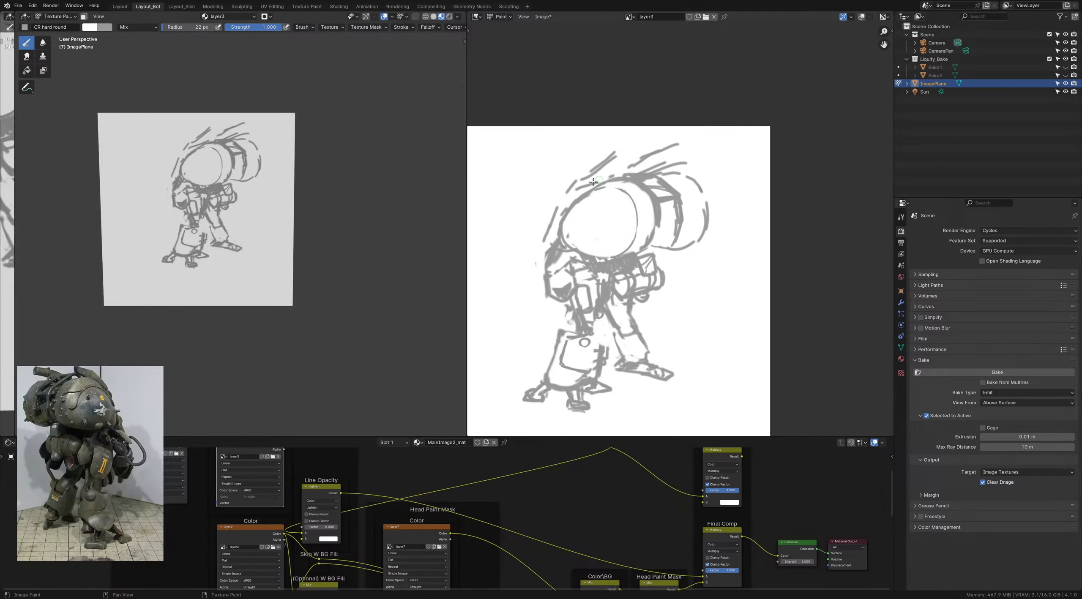
left_click_drag(629, 175, 618, 180)
middle_click_drag(659, 210, 583, 204, "shift")
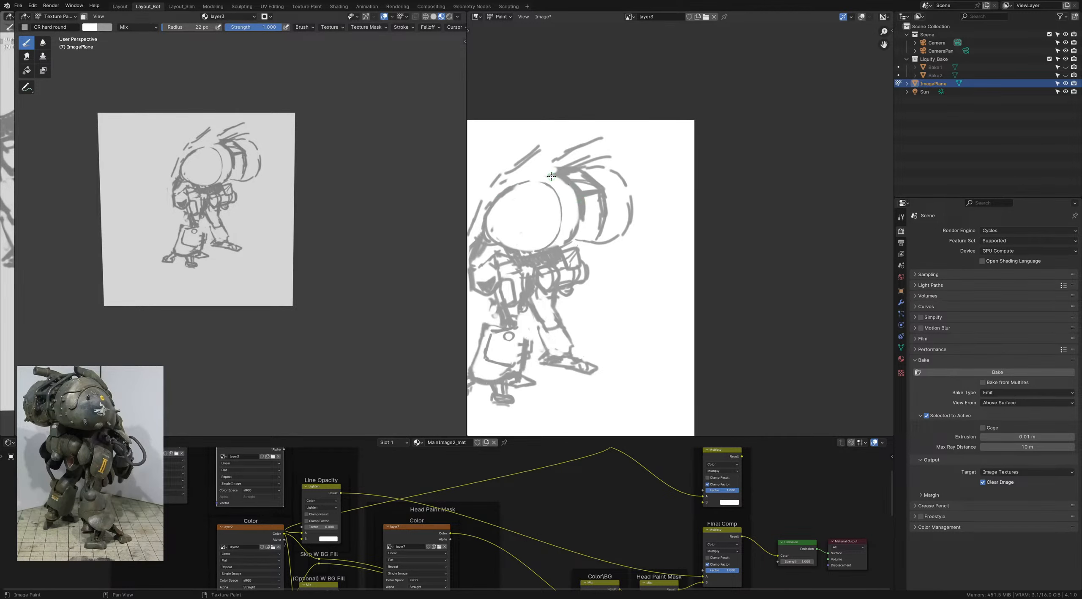
Step: Reduce the brush radius to 15 px, clean up the remaining thick head outline, and save the file
key("bracketleft")
key("bracketleft")
key("bracketleft")
mouse_move(554, 254)
middle_mouse_down("ctrl")
mouse_move(533, 275)
mouse_move(540, 292)
mouse_move(575, 237)
middle_mouse_up("ctrl")
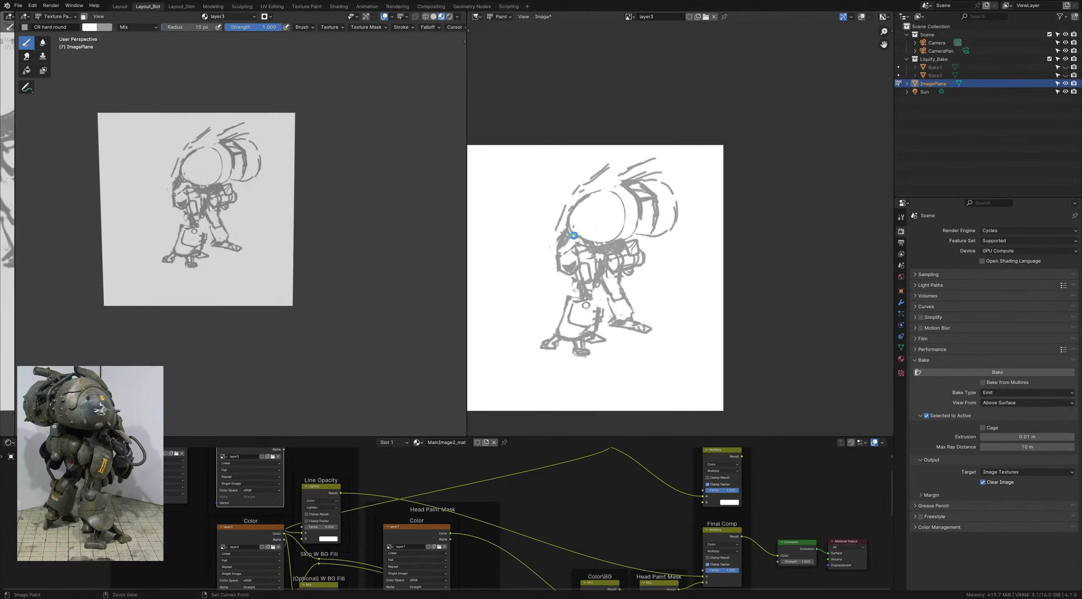
key("ctrl+s")
Step: Paint small grey vent marks along the lower face of the head with a smaller brush
key("bracketleft")
key("bracketleft")
scroll(596, 232, "up", 1)
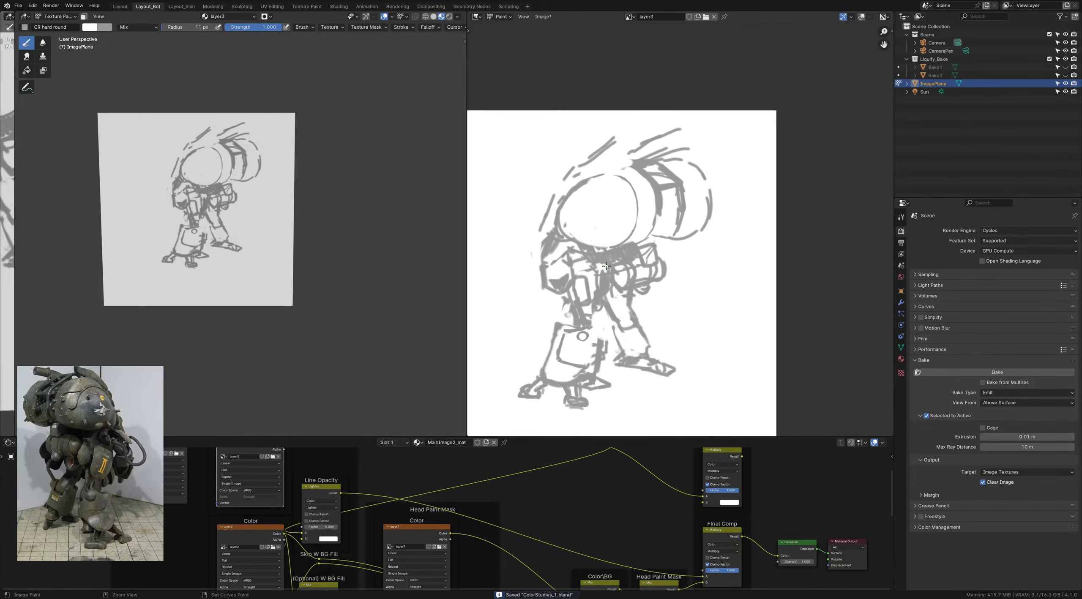
key("x")
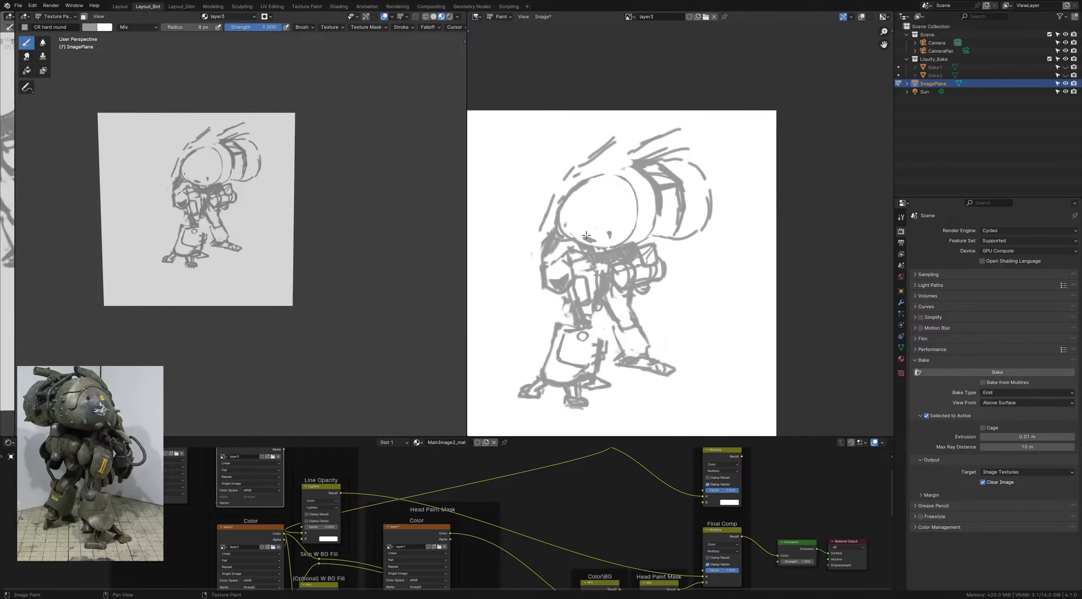
middle_click_drag(629, 221, 629, 225)
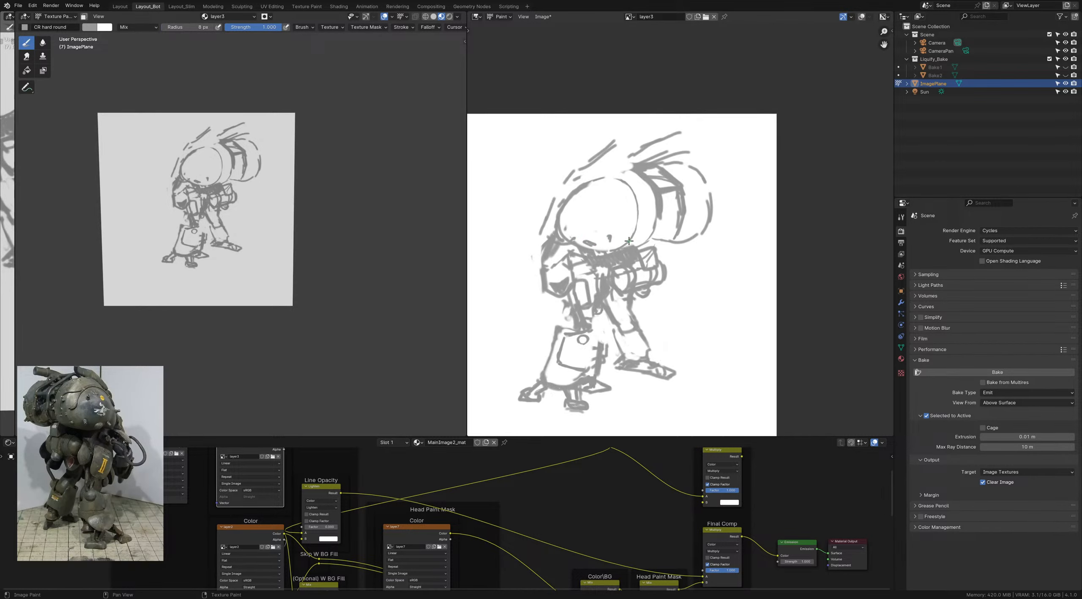
Step: Reduce the brush radius to 5 px and draw a thin line at the head's lower rear edge, undoing stray strokes
key("ctrl+z")
key("bracketleft")
key("bracketleft")
key("bracketleft")
left_click_drag(631, 240, 648, 234)
key("ctrl+z")
Step: Add a small letter-like marking on the upper face and fine scratch marks on the front of the head
middle_click_drag(616, 194, 609, 204)
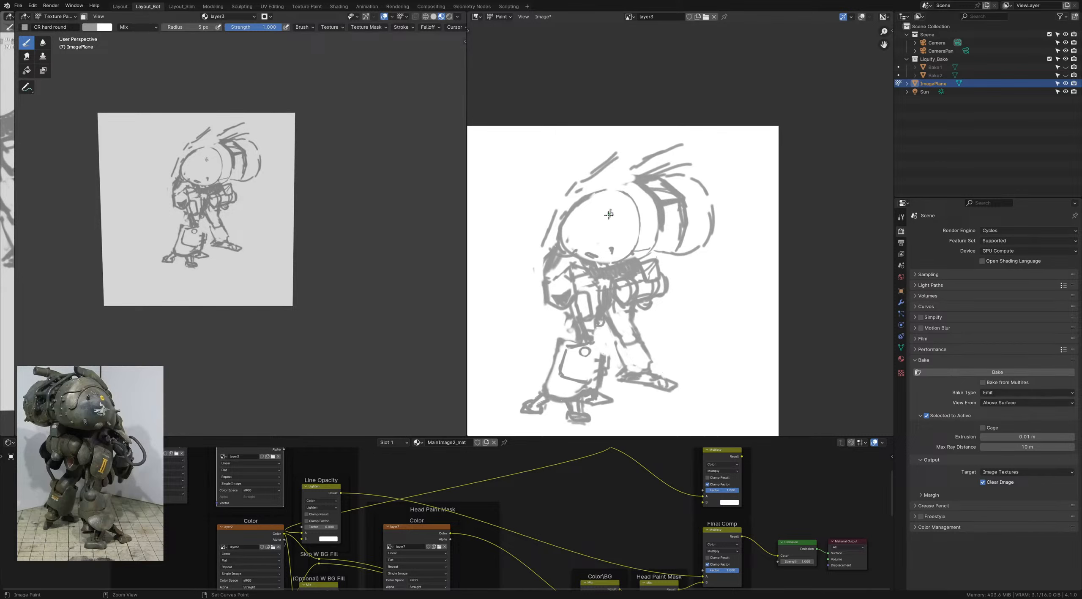
middle_click_drag(578, 223, 580, 223)
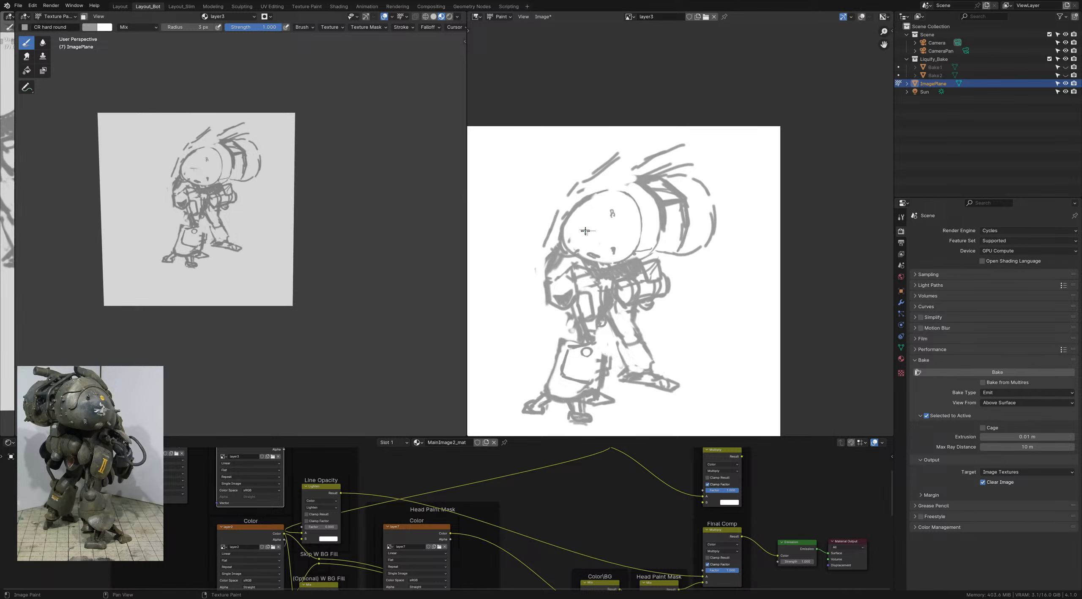
left_click_drag(583, 226, 588, 232)
middle_click_drag(566, 226, 570, 231)
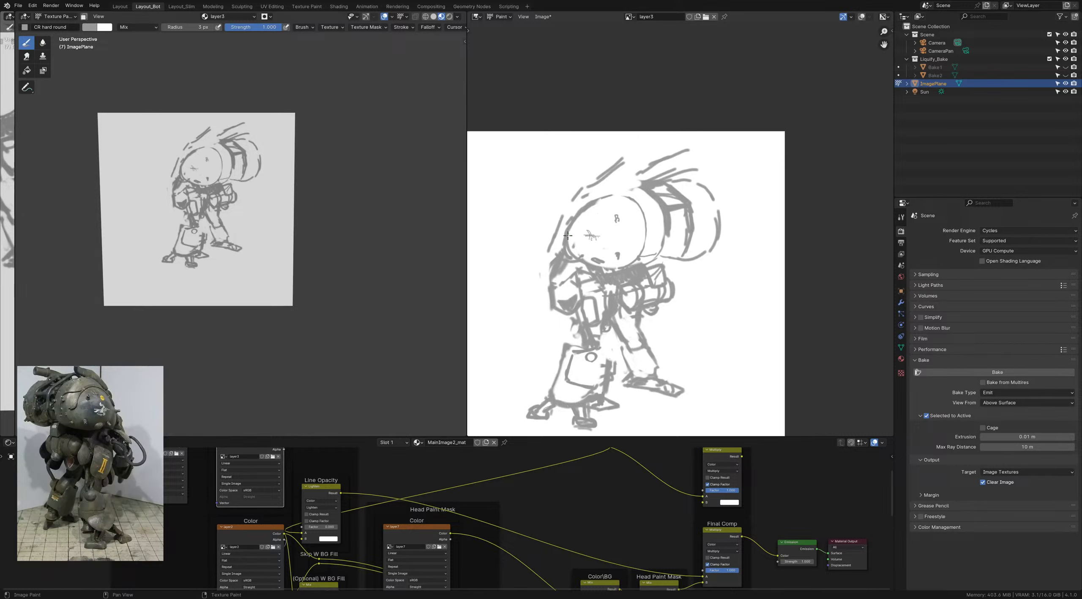
Step: Thin the front outline of the head by erasing its outer edge with a larger white brush
key("x")
key("f")
left_click(575, 235)
middle_click_drag(578, 212, 575, 214)
Step: Set the brush radius to 7 px and redraw the top outline of the head with thin grey strokes
key("x")
key("bracketleft")
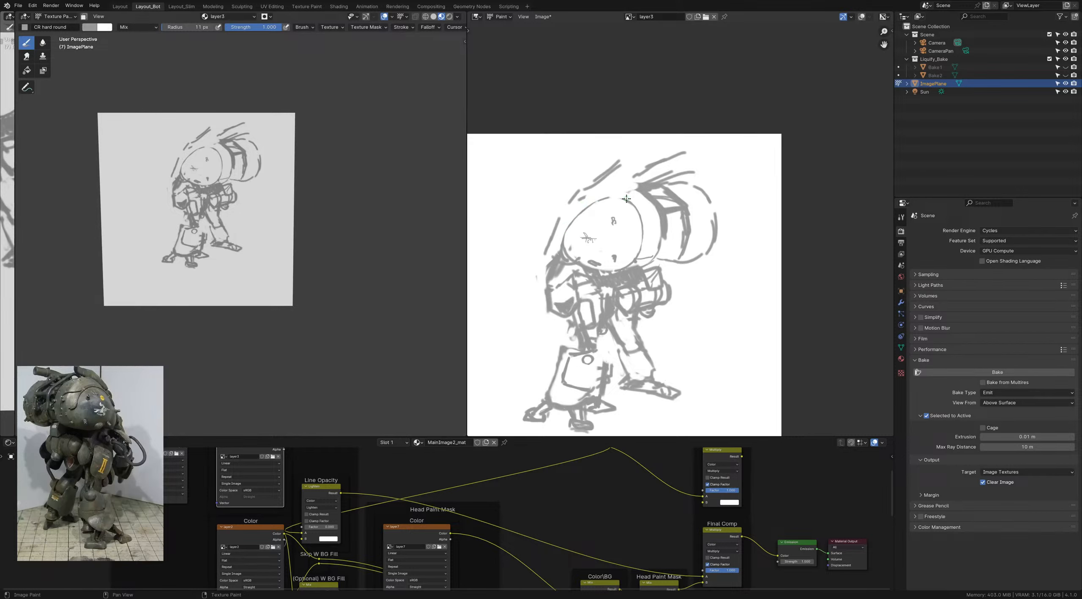
key("bracketleft")
key("bracketleft")
left_click_drag(590, 208, 628, 204)
left_click_drag(591, 206, 630, 204)
Step: Trim the lower front edge of the head outline with a resized white brush
key("x")
middle_click_drag(560, 254, 555, 251)
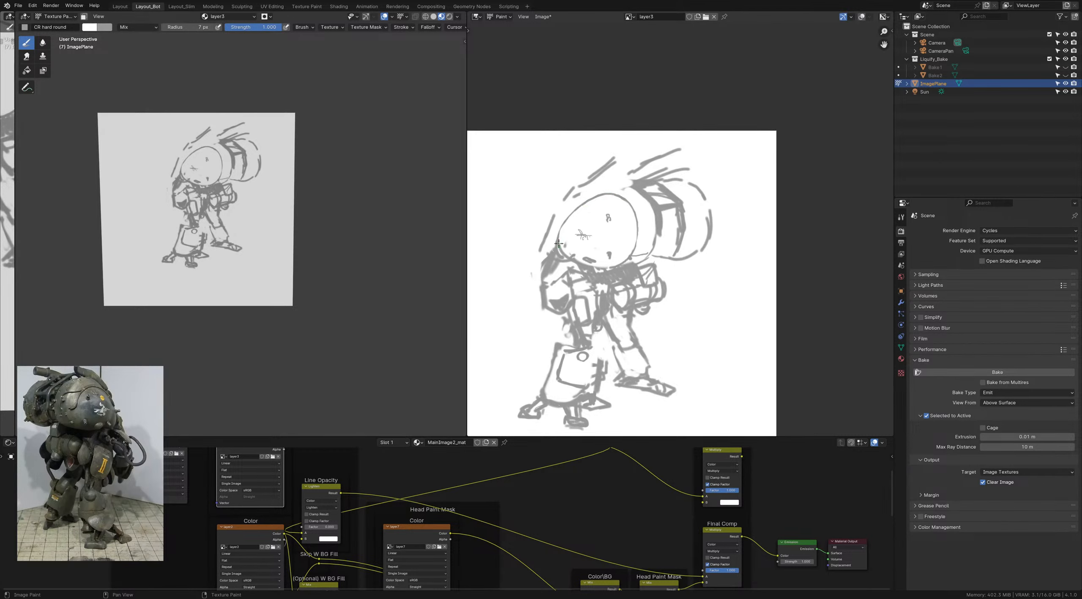
key("f")
left_click(560, 246)
middle_click_drag(639, 223, 605, 232)
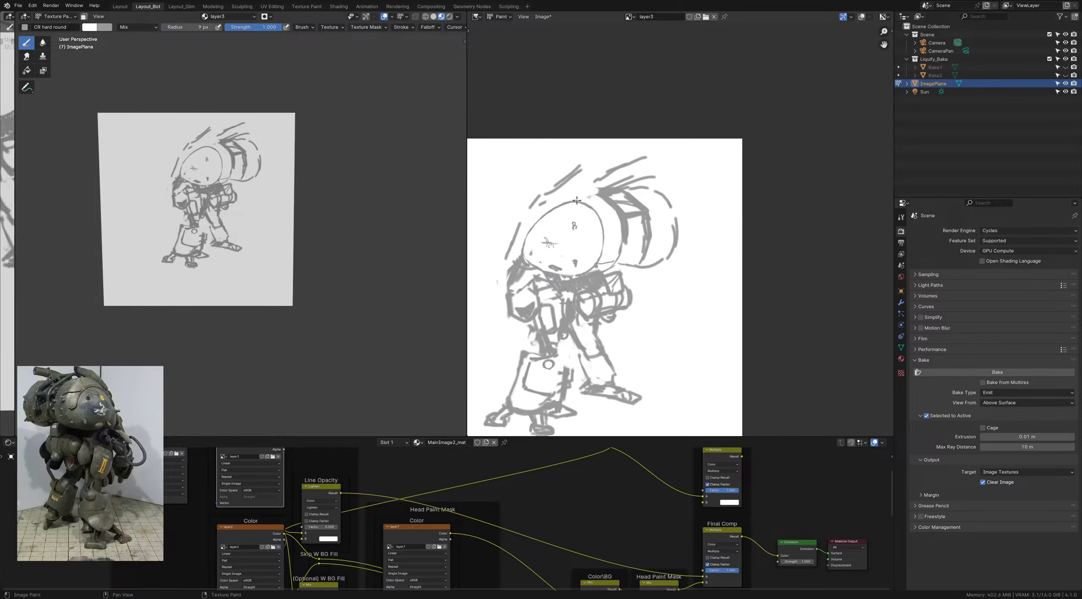
Step: Draw a second curved grey seam behind the face plate, running from the head's top to its lower rear edge
key("x")
left_click_drag(574, 202, 594, 201)
mouse_move(598, 203)
left_mouse_down()
mouse_move(621, 232)
mouse_move(616, 261)
left_mouse_up()
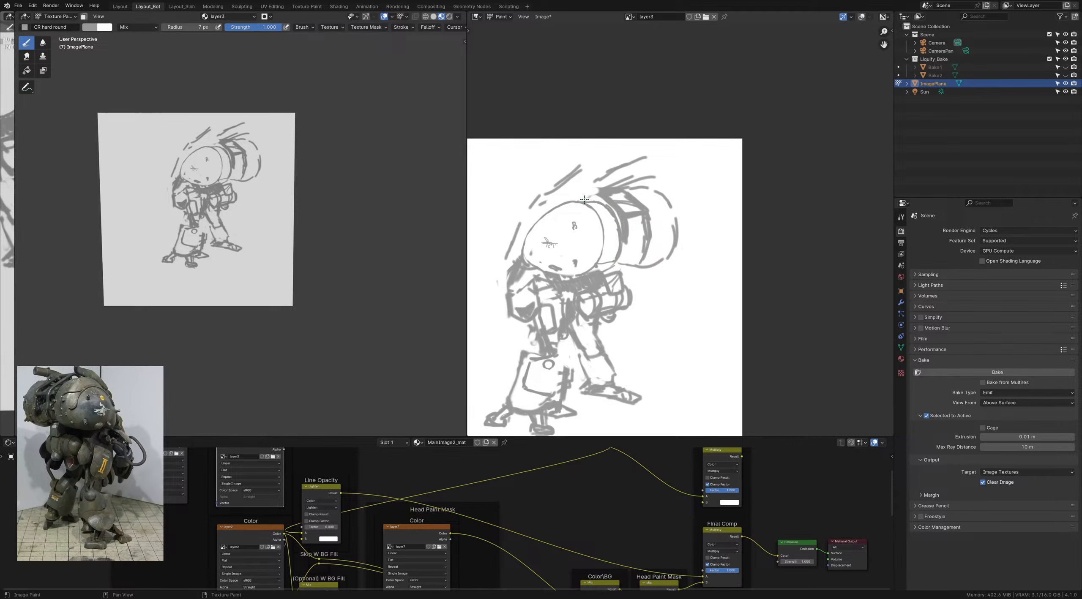
Step: Draw the outline of the long tube resting along the top of the head in thin grey strokes
left_click_drag(584, 200, 585, 198)
scroll(589, 194, "up", 2)
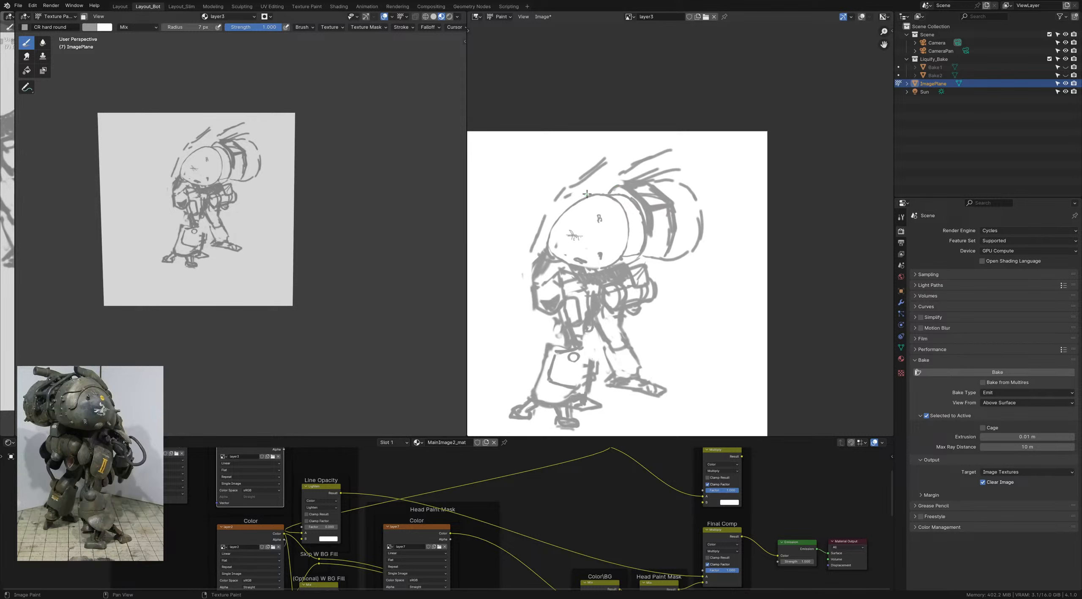
left_click_drag(591, 194, 615, 184)
left_click_drag(609, 172, 576, 189)
Step: Erase the rough construction strokes above the head and around the top tube with an 18 px white brush, and save the file
key("f")
left_click(549, 217)
key("x")
mouse_move(547, 214)
left_mouse_down()
mouse_move(525, 266)
mouse_move(560, 195)
mouse_move(602, 159)
mouse_move(600, 172)
mouse_move(634, 167)
left_mouse_up()
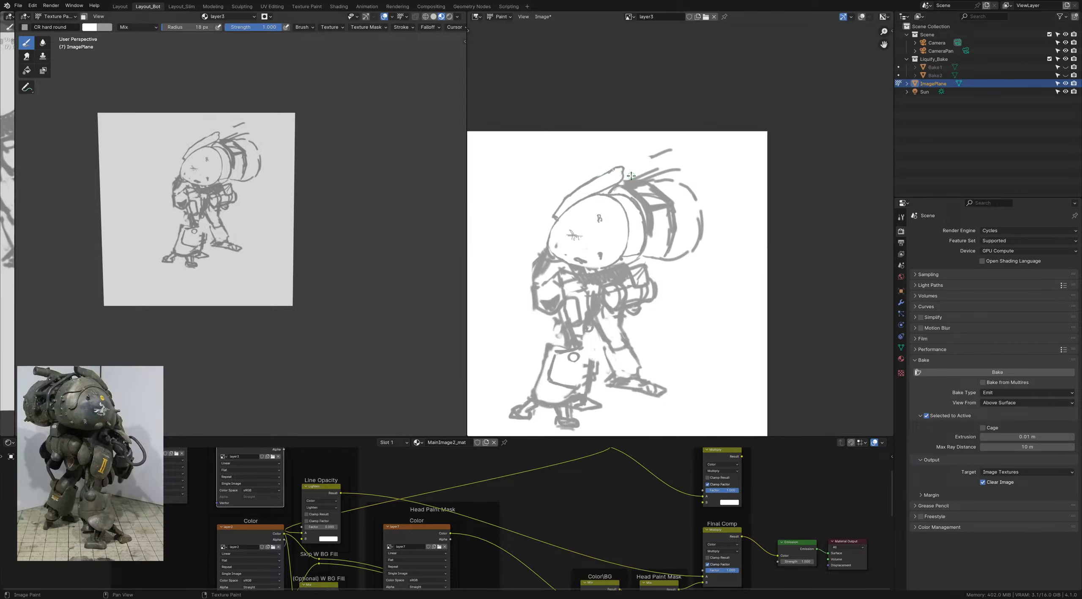
mouse_move(644, 175)
left_mouse_down()
mouse_move(668, 171)
mouse_move(663, 150)
left_mouse_up()
mouse_move(667, 168)
middle_mouse_down("ctrl")
mouse_move(636, 167)
mouse_move(633, 220)
mouse_move(621, 203)
mouse_move(599, 237)
middle_mouse_up("ctrl")
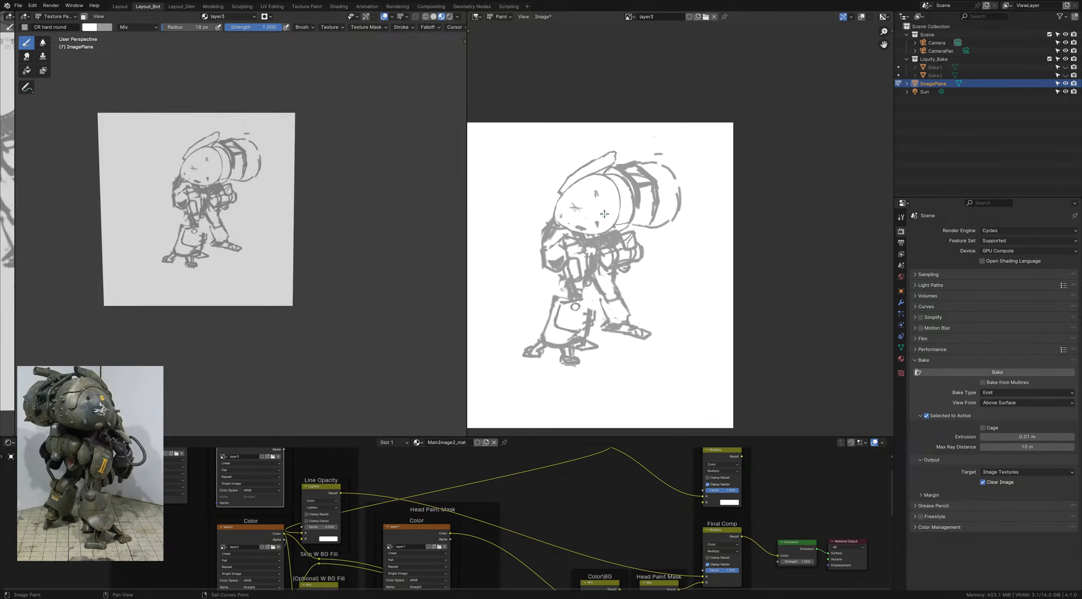
key("ctrl+s")
Step: Thicken the shoulder outline below the front of the head in grey, reducing the brush radius for finer strokes
scroll(589, 233, "up", 2)
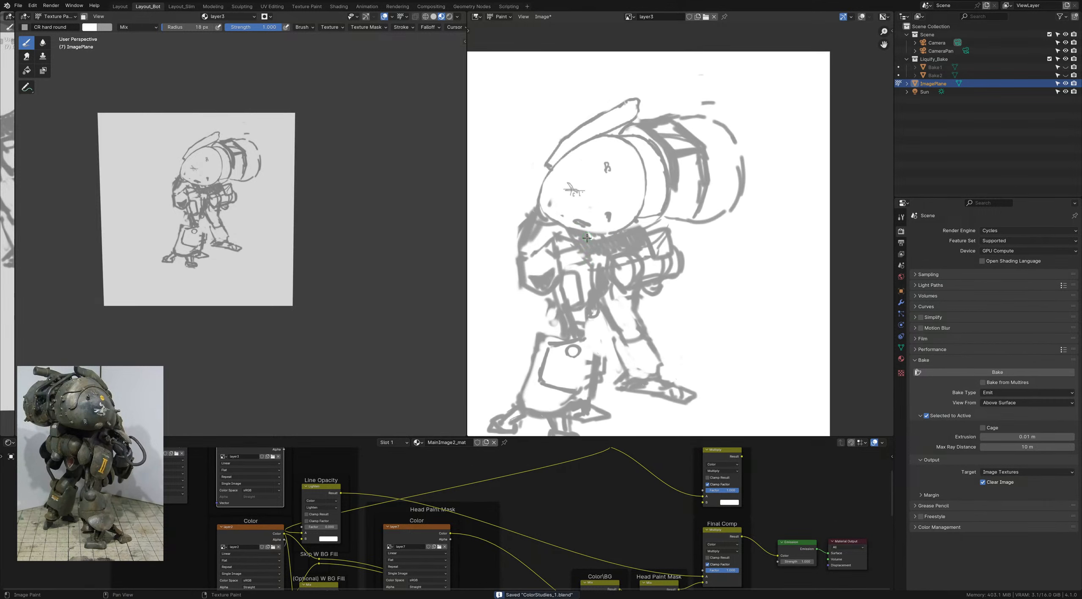
key("x")
mouse_move(599, 237)
middle_mouse_down("ctrl")
mouse_move(602, 276)
mouse_move(577, 250)
middle_mouse_up("ctrl")
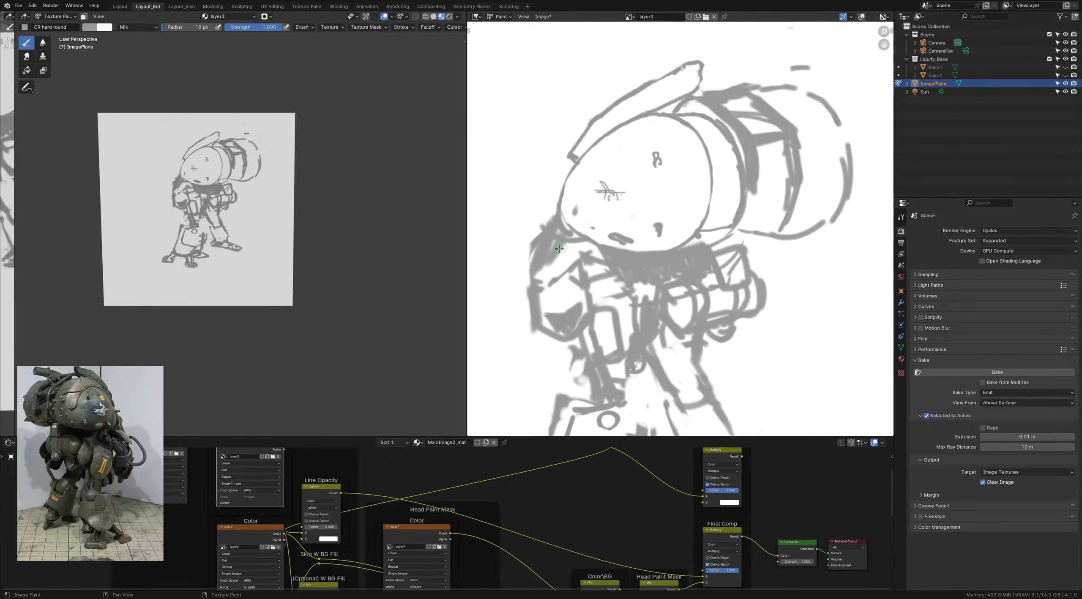
key("bracketleft")
key("bracketleft")
key("bracketleft")
Step: Erase the rough lines inside the front shoulder and arm shape with a 22 px white brush
key("x")
key("f")
left_click(581, 266)
mouse_move(575, 277)
left_mouse_down()
mouse_move(590, 280)
mouse_move(586, 251)
mouse_move(603, 276)
mouse_move(564, 272)
mouse_move(594, 286)
mouse_move(567, 288)
left_mouse_up()
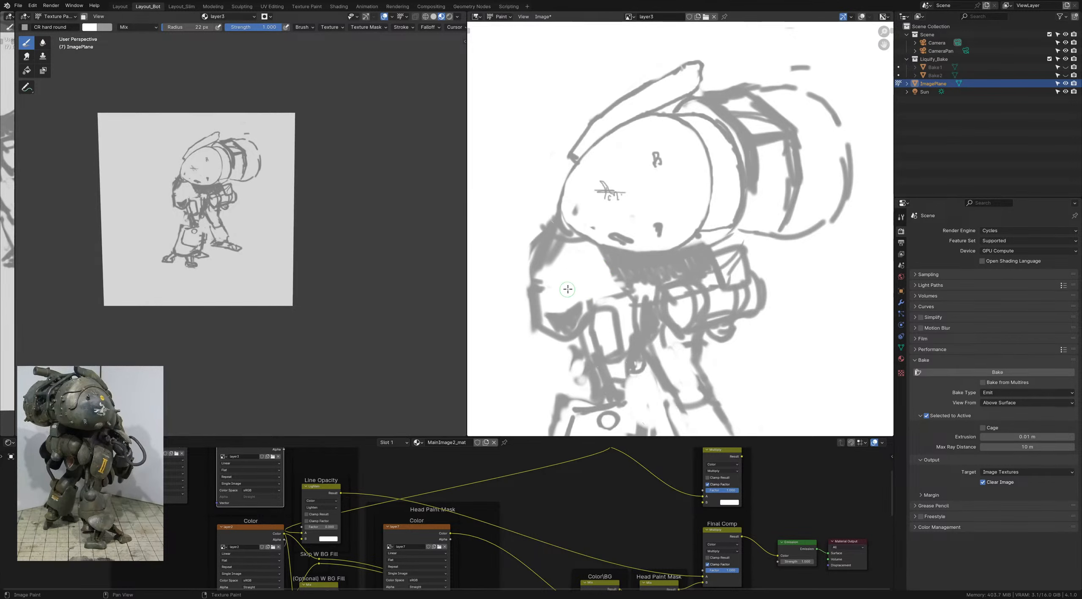
middle_click_drag(567, 288, 565, 278)
mouse_move(548, 308)
left_mouse_down()
mouse_move(561, 289)
mouse_move(576, 299)
mouse_move(570, 286)
left_mouse_up()
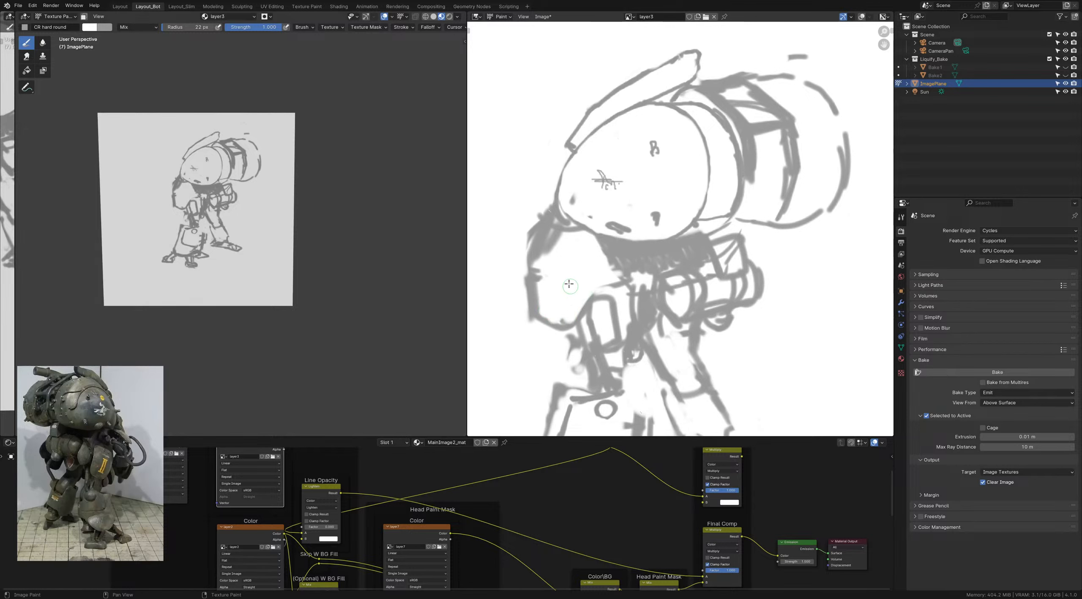
Step: Erase the thick shoulder outline below the front of the head in white, reducing the brush radius to 17 px
middle_click_drag(576, 273, 544, 191, "ctrl")
mouse_move(564, 272)
middle_mouse_down("ctrl")
mouse_move(565, 281)
mouse_move(588, 254)
middle_mouse_up("ctrl")
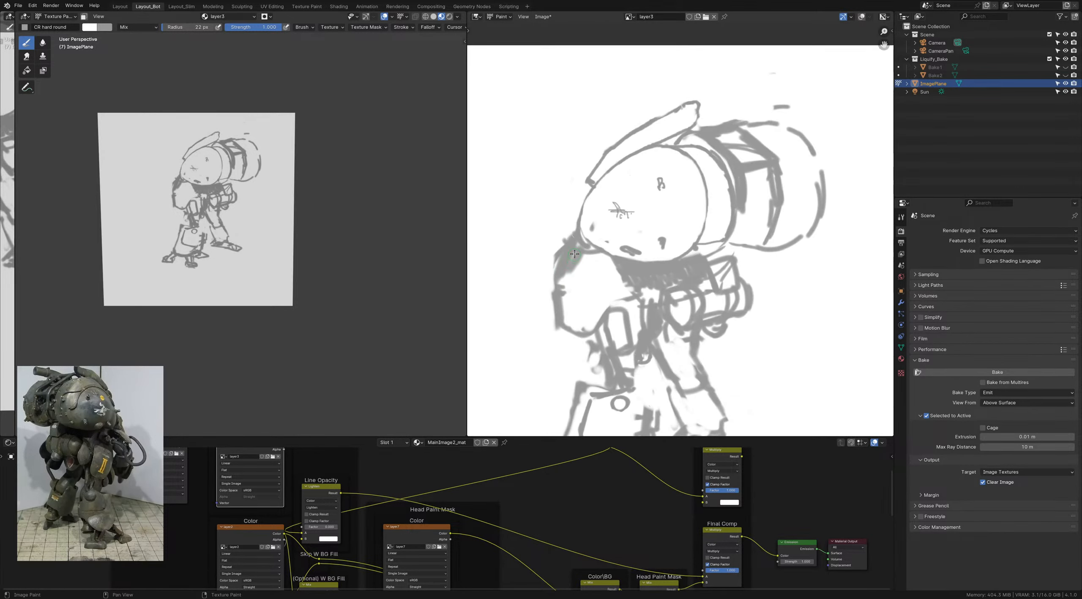
key("[")
left_click_drag(571, 230, 599, 255)
key("[")
mouse_move(562, 235)
left_mouse_down()
mouse_move(557, 286)
mouse_move(566, 282)
left_mouse_up()
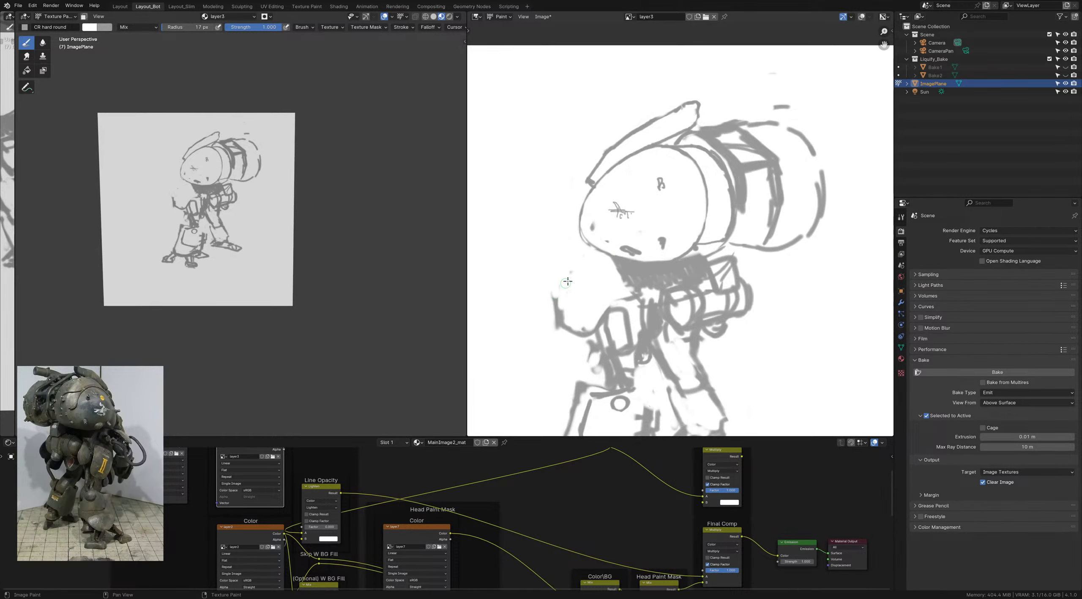
key("[")
Step: Draw a small pointed collar shape under the front of the head with a much thinner grey brush
mouse_move(573, 251)
middle_mouse_down()
mouse_move(544, 256)
mouse_move(573, 232)
middle_mouse_up()
key("x")
key("[")
key("[")
key("[")
key("[")
key("[")
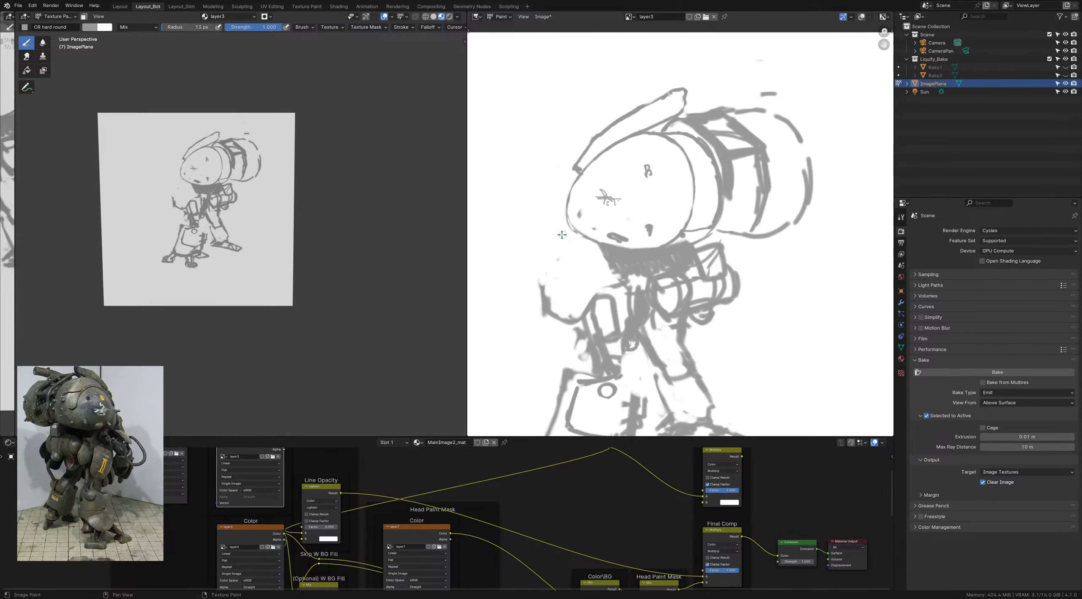
key("[")
mouse_move(567, 216)
left_mouse_down()
mouse_move(560, 249)
mouse_move(585, 235)
left_mouse_up()
middle_click_drag(575, 247, 572, 227)
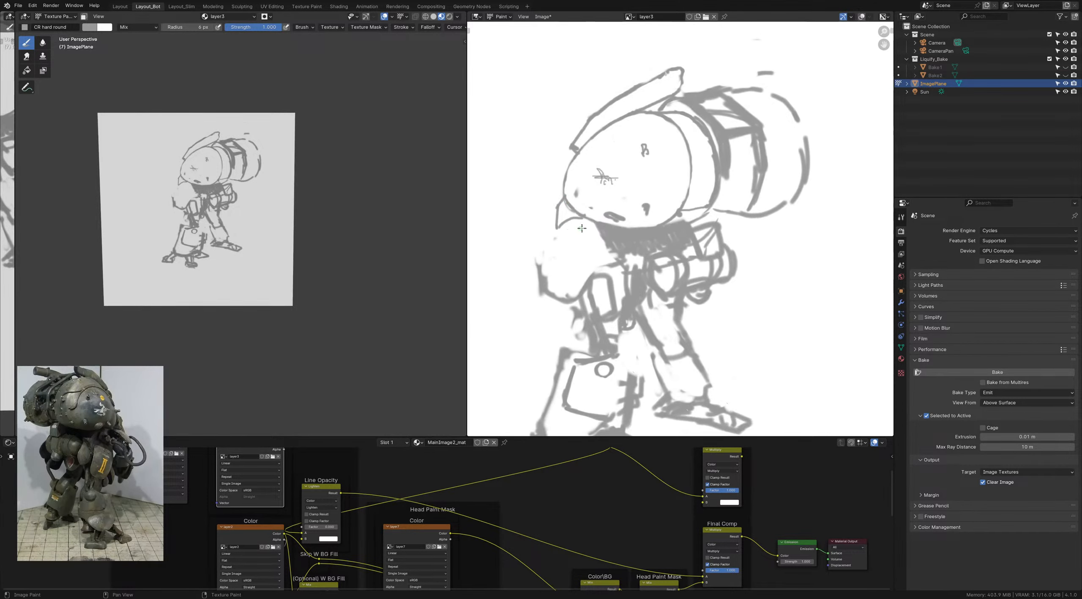
Step: Draw the curved shoulder armour outline with its inner panel and rounded lower edge in thin grey strokes
left_click_drag(567, 233, 543, 254)
middle_click_drag(576, 229, 574, 209)
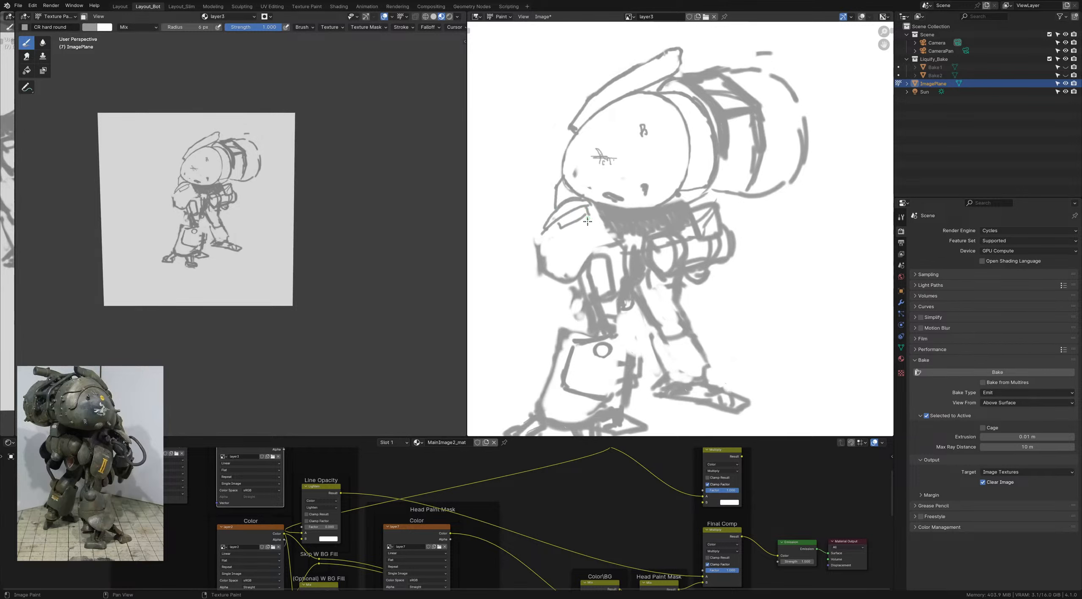
middle_click_drag(590, 235, 585, 220)
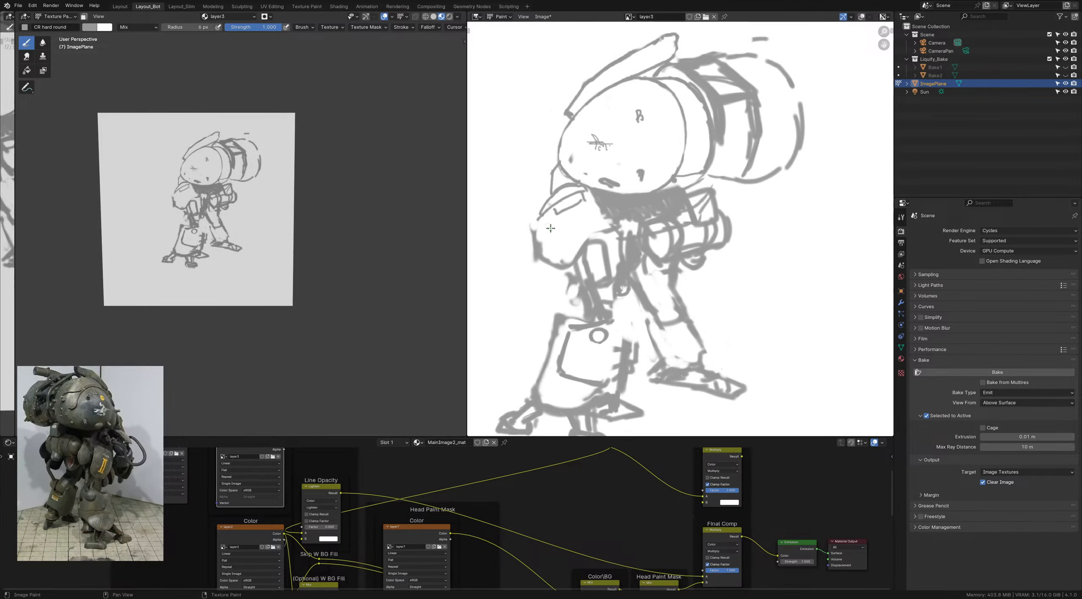
left_click_drag(550, 229, 585, 201)
mouse_move(584, 200)
left_mouse_down()
mouse_move(593, 218)
mouse_move(549, 241)
mouse_move(578, 246)
mouse_move(565, 250)
left_mouse_up()
mouse_move(596, 215)
middle_mouse_down()
mouse_move(594, 200)
mouse_move(588, 212)
middle_mouse_up()
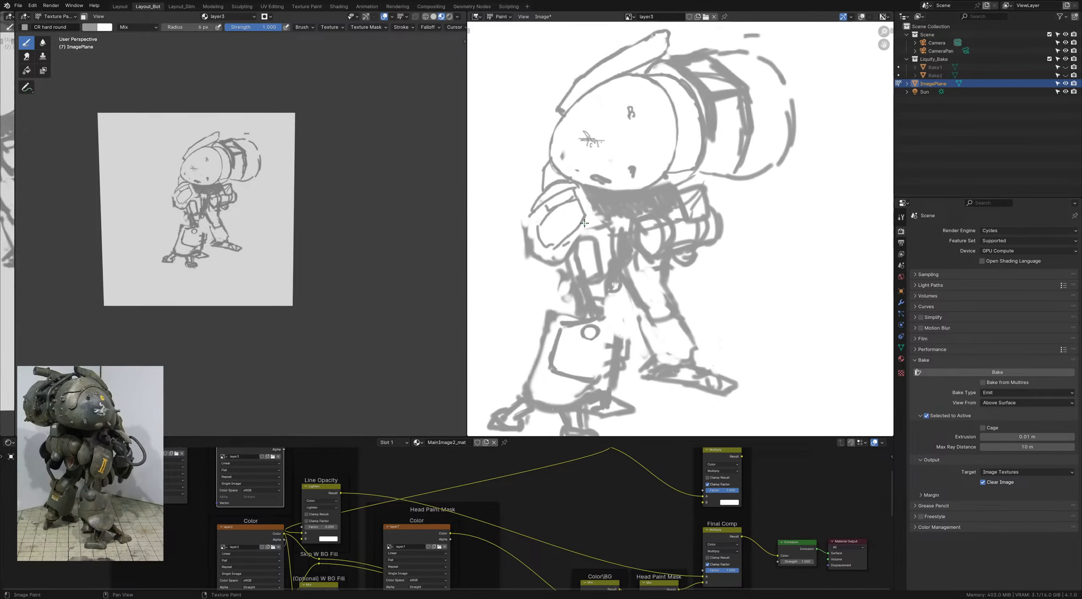
Step: Draw the small round details on the front shoulder armour, redoing unsatisfactory strokes, and save the file
mouse_move(572, 220)
left_mouse_down()
mouse_move(566, 229)
mouse_move(571, 221)
left_mouse_up()
key("ctrl+z")
key("ctrl+z")
left_click_drag(568, 218, 572, 228)
middle_click_drag(588, 221, 584, 214)
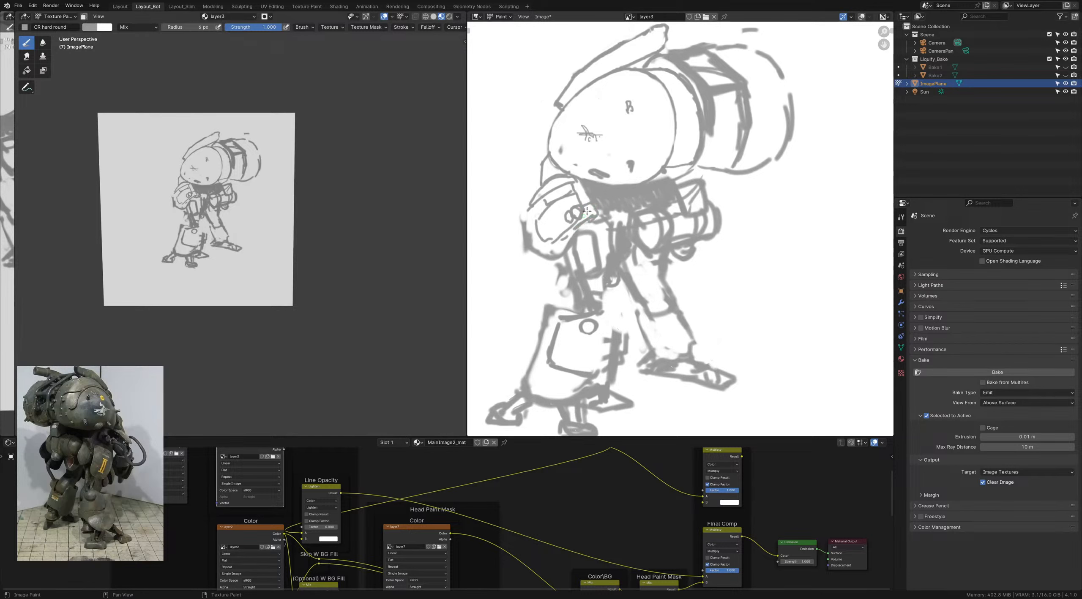
middle_click_drag(584, 186, 575, 202)
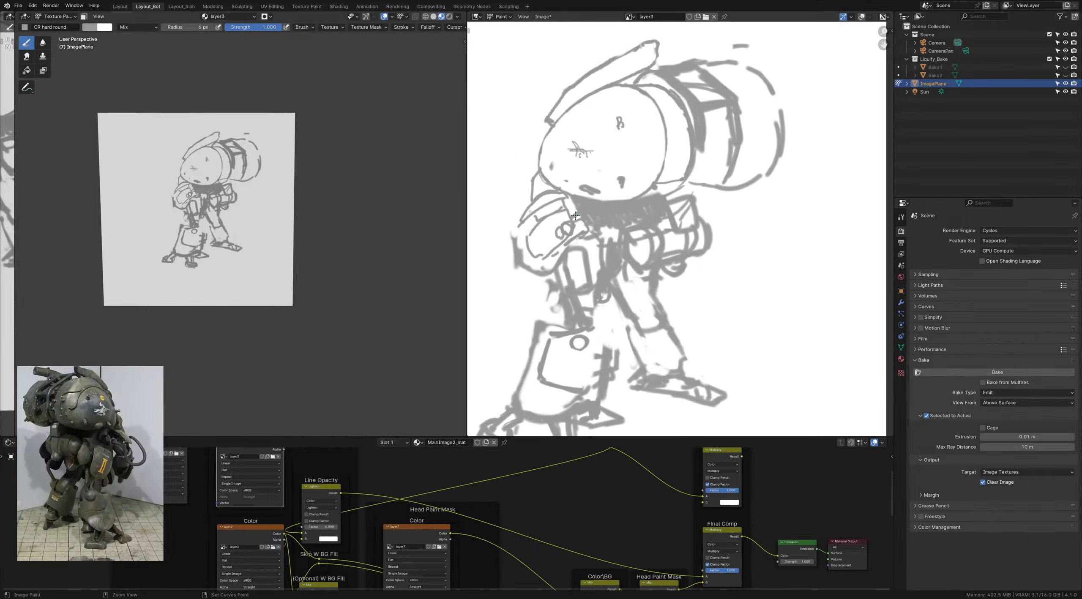
key("x")
scroll(577, 220, "down", 3)
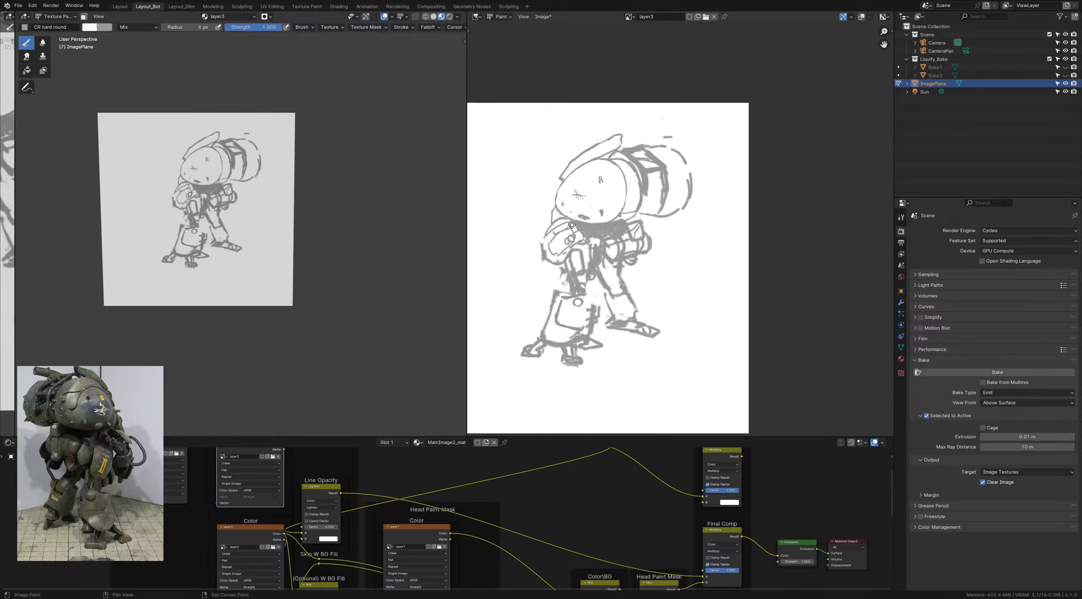
scroll(575, 235, "up", 2)
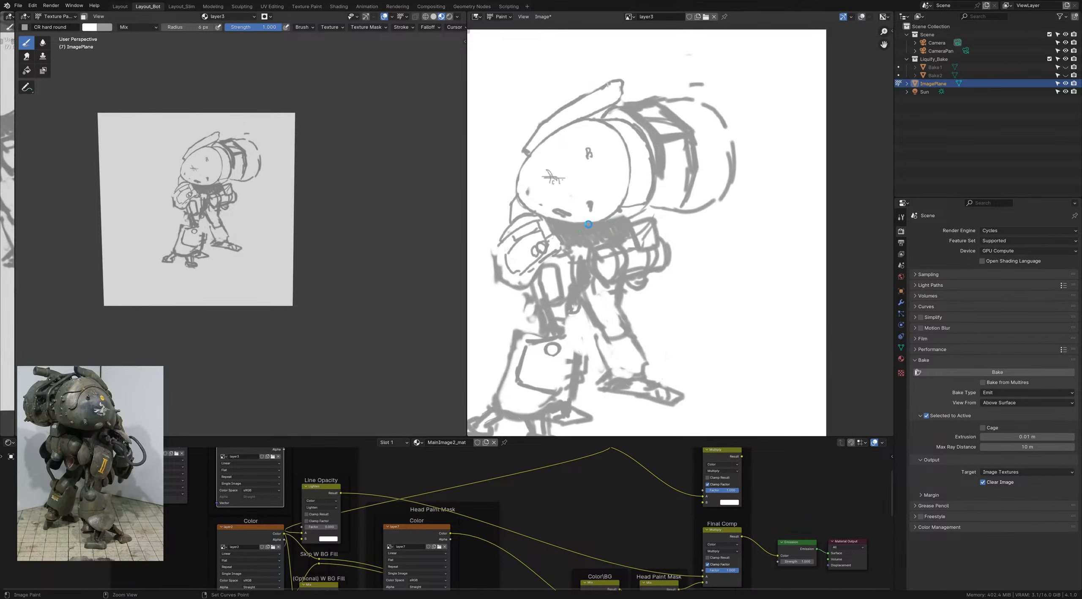
key("ctrl+s")
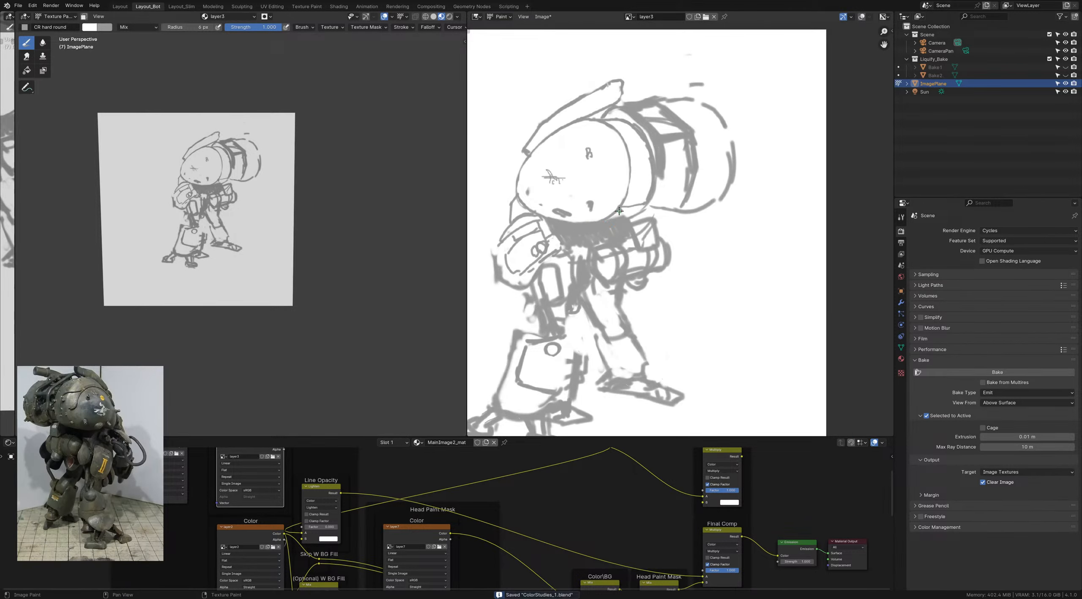
Step: Clean up the boxy block beneath the rear of the head, alternating white erasing and thin grey strokes
key("x")
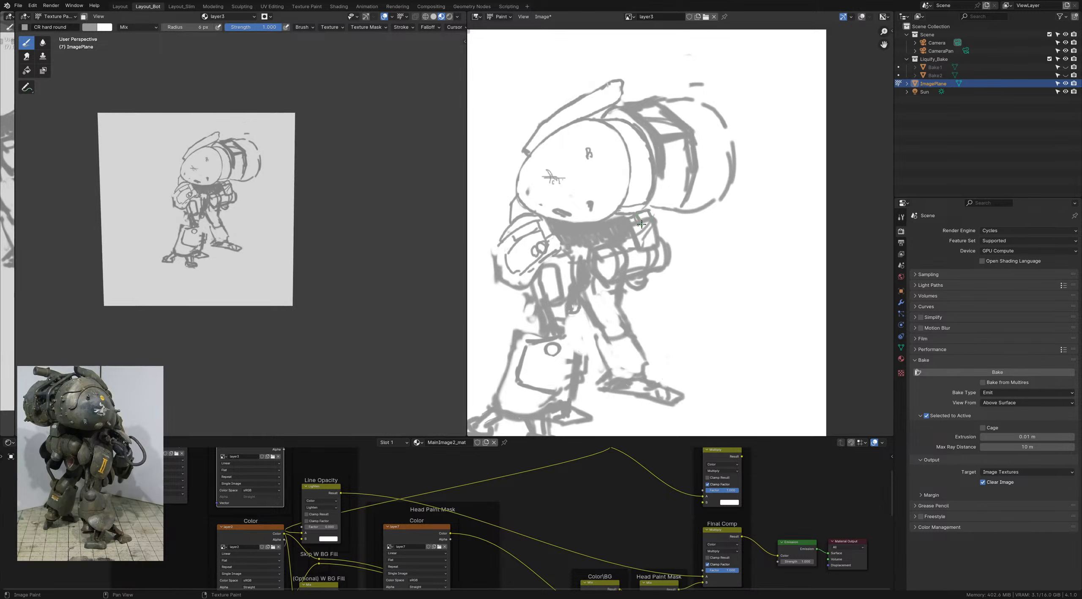
key("x")
key("x")
key("bracketleft")
key("bracketleft")
key("x")
key("f")
left_click(635, 239)
key("x")
scroll(632, 238, "down", 4)
scroll(633, 239, "up", 3)
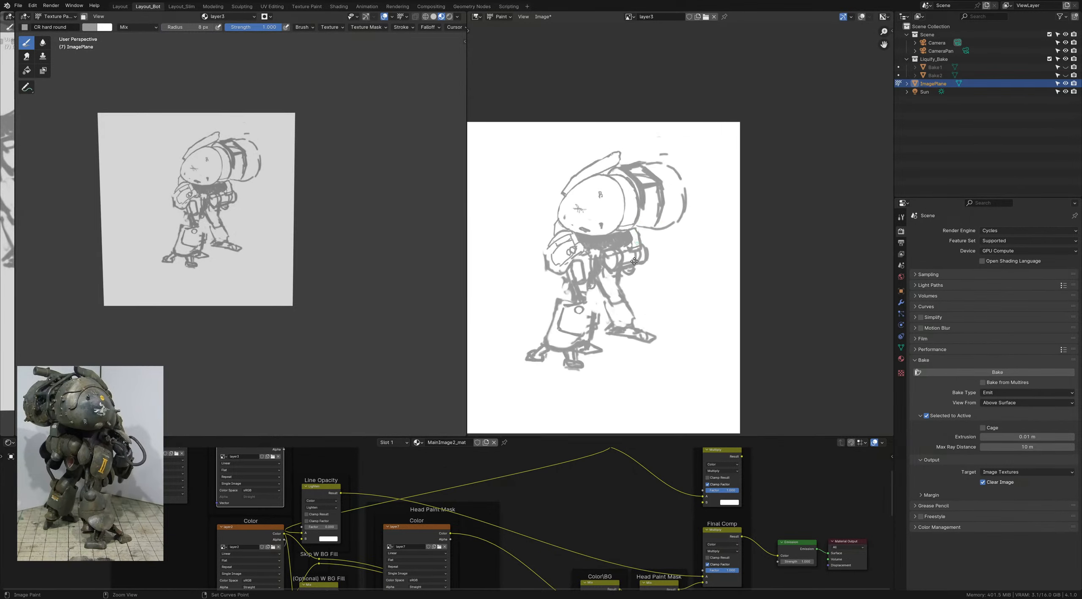
key("x")
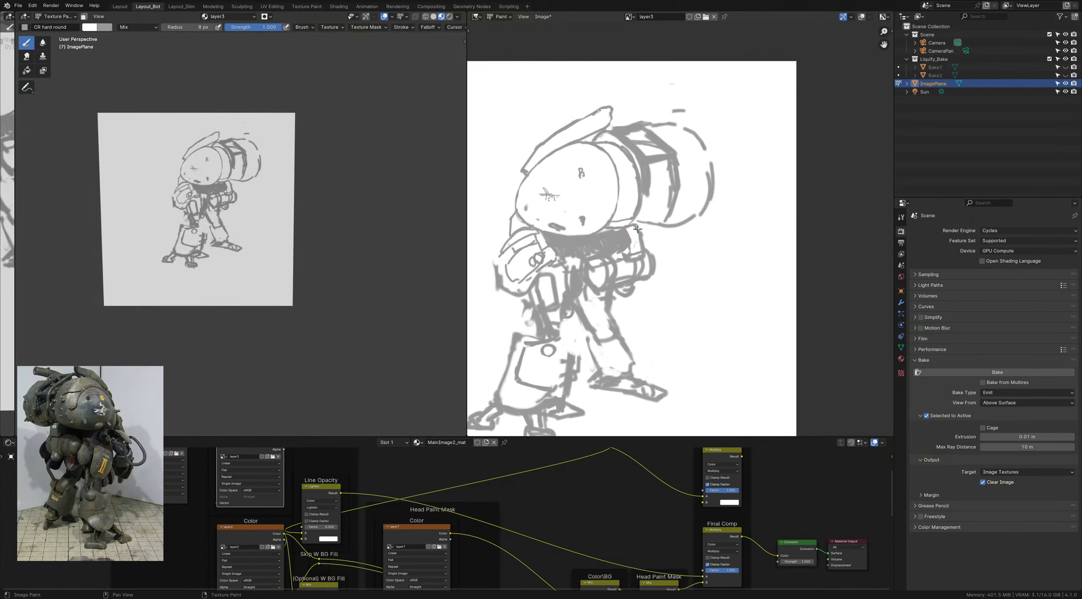
Step: Redraw the outline of the block under the head and the lower edge of the rear tank in grey
key("x")
left_click_drag(658, 234, 694, 211)
mouse_move(664, 224)
left_mouse_down()
mouse_move(667, 165)
mouse_move(641, 216)
left_mouse_up()
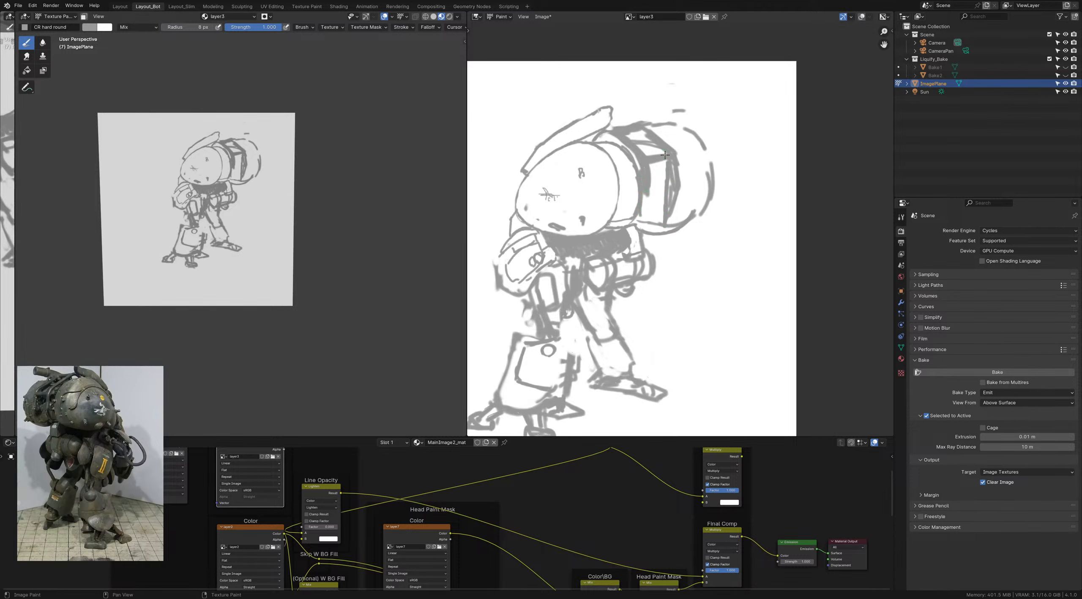
Step: Erase the thick dark bands and panel lines inside the rear tank in white, enlarging the brush to 14 px
left_click_drag(649, 140, 639, 137)
key("x")
mouse_move(647, 165)
left_mouse_down()
mouse_move(646, 195)
mouse_move(642, 155)
mouse_move(620, 136)
mouse_move(636, 147)
mouse_move(629, 126)
mouse_move(660, 145)
mouse_move(676, 181)
mouse_move(664, 202)
left_mouse_up()
key("f")
left_click(630, 140)
key("bracketright")
key("bracketright")
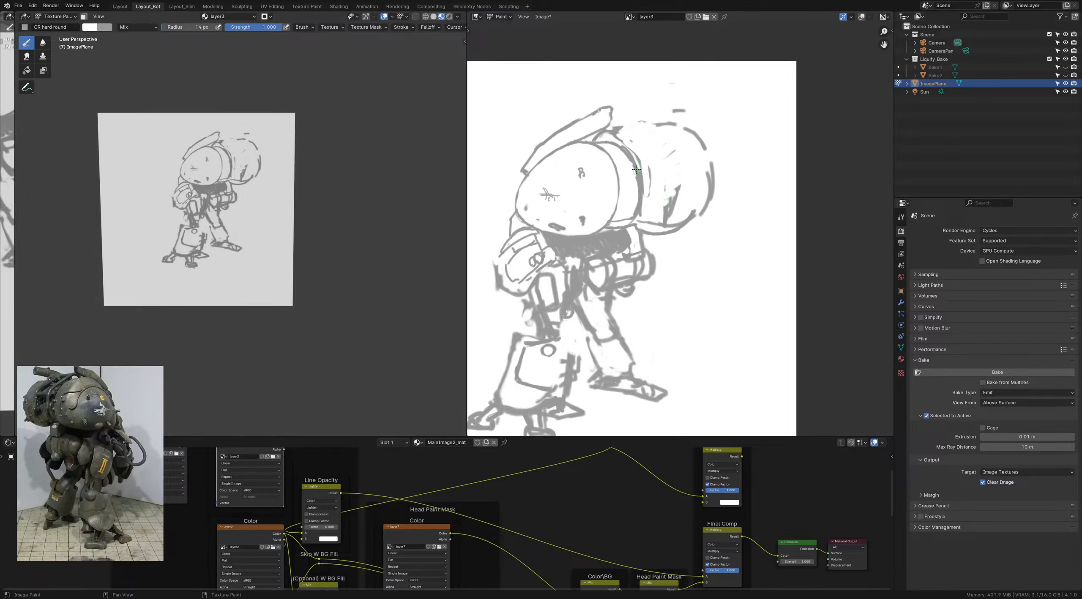
Step: Erase the heavy dark edge of the band directly behind the head and save the file
mouse_move(620, 141)
left_mouse_down()
mouse_move(644, 174)
mouse_move(638, 211)
left_mouse_up()
left_click_drag(640, 197, 638, 213)
mouse_move(628, 223)
middle_mouse_down("ctrl")
mouse_move(624, 168)
mouse_move(624, 206)
middle_mouse_up("ctrl")
key("ctrl+s")
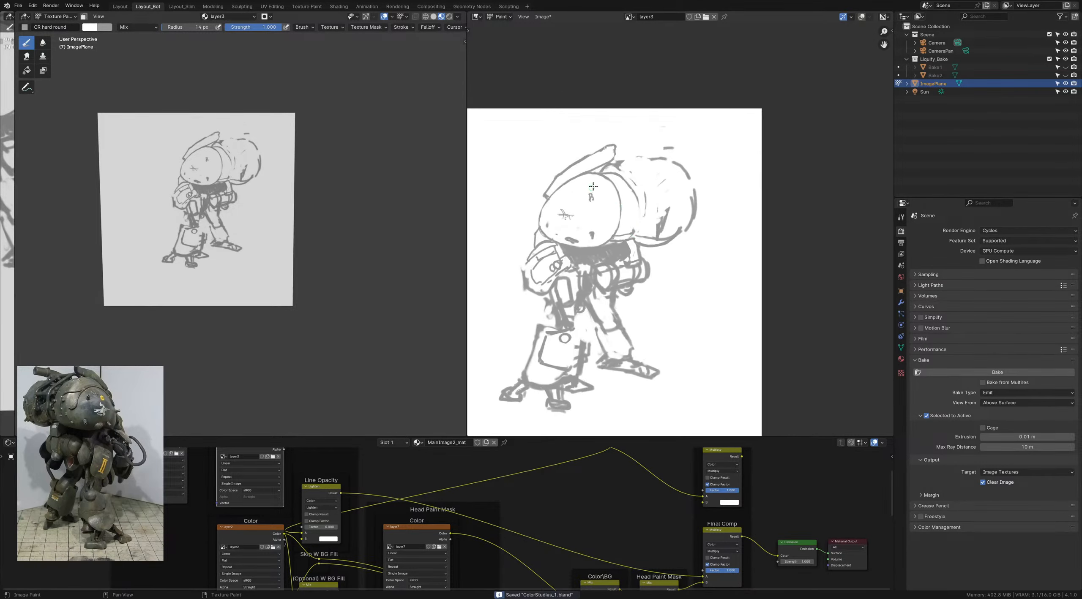
Step: Try a straight horizontal line running back from the top of the head with a thin grey brush
key("bracketleft")
key("x")
key("ctrl+z")
key("bracketleft")
key("bracketleft")
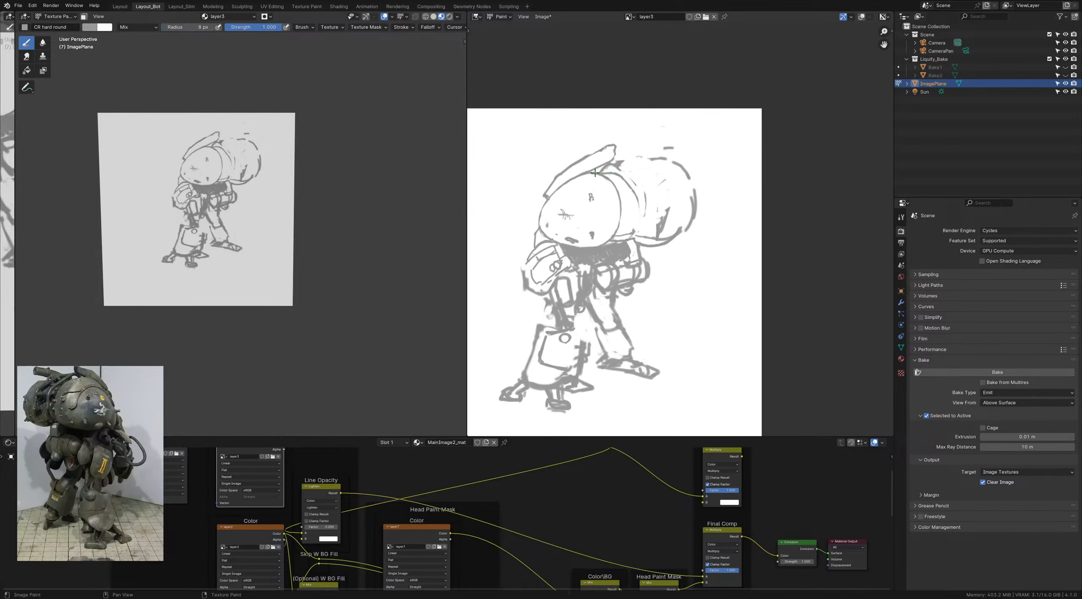
left_click_drag(595, 173, 661, 172)
key("ctrl+z")
Step: Erase the rear tank's lower edge and rounded back outline with a large white brush, and save the file
key("bracketleft")
key("bracketleft")
left_click_drag(648, 239, 678, 234)
key("x")
left_click_drag(670, 241, 641, 243)
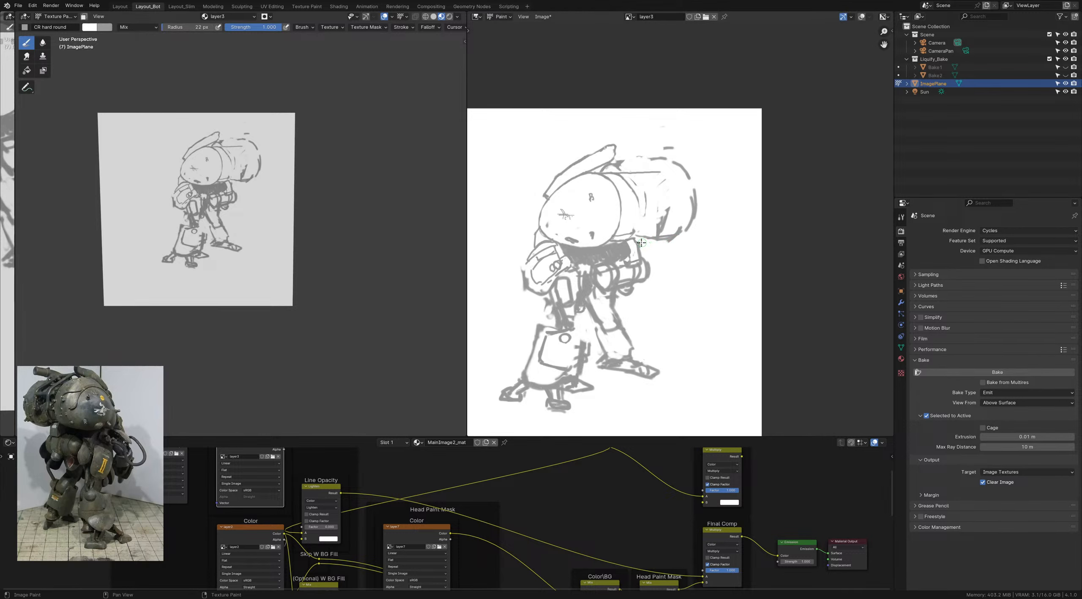
key("bracketleft")
left_click_drag(641, 240, 677, 235)
key("f")
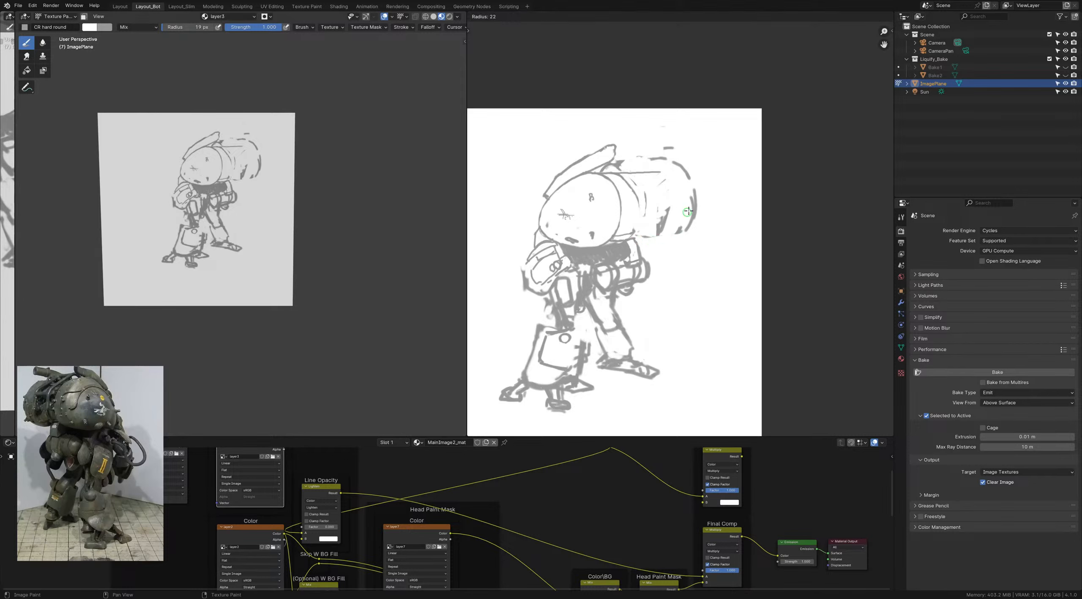
left_click(694, 202)
mouse_move(695, 186)
left_mouse_down()
mouse_move(684, 242)
mouse_move(681, 168)
mouse_move(676, 151)
mouse_move(666, 153)
mouse_move(689, 183)
mouse_move(672, 240)
mouse_move(655, 220)
mouse_move(676, 223)
mouse_move(667, 199)
mouse_move(686, 181)
mouse_move(639, 154)
mouse_move(651, 153)
left_mouse_up()
mouse_move(632, 275)
middle_mouse_down("ctrl")
mouse_move(638, 251)
mouse_move(613, 208)
middle_mouse_up("ctrl")
key("ctrl+s")
Step: Draw a sloping perspective guide behind the head and short grey guide dashes near the canvas edge, using a thin brush
scroll(615, 234, "up", 2)
key("x")
key("bracketleft")
key("bracketleft")
key("bracketleft")
key("bracketleft")
key("bracketleft")
key("bracketleft")
key("bracketleft")
key("bracketleft")
key("bracketleft")
key("bracketleft")
key("bracketleft")
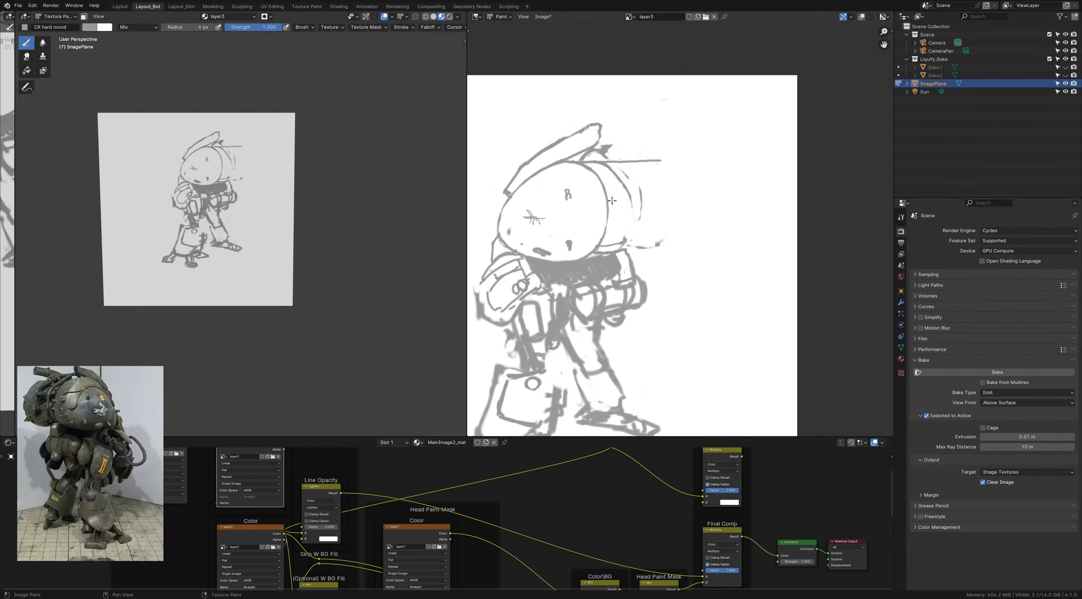
scroll(612, 200, "down", 2)
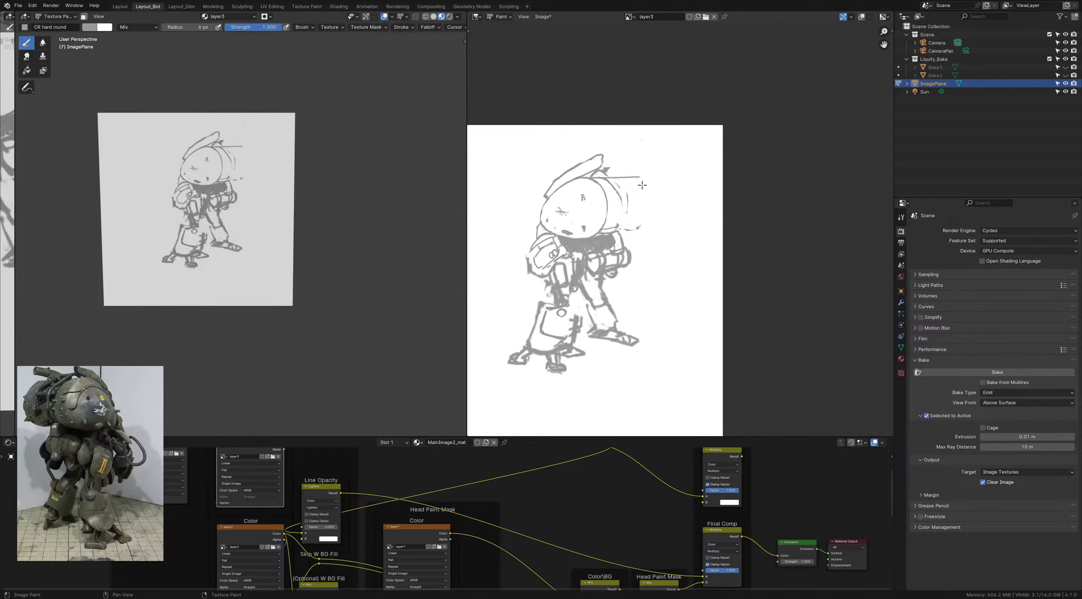
left_click_drag(645, 182, 684, 187)
key("ctrl+z")
key("ctrl+z")
middle_click_drag(672, 252, 670, 243)
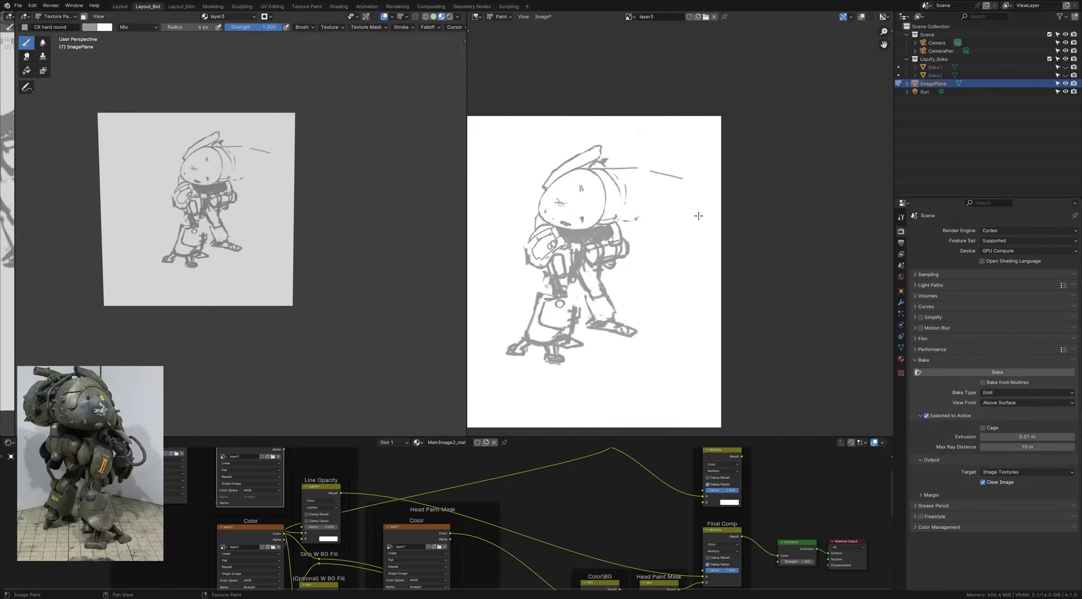
left_click_drag(689, 219, 713, 220)
key("ctrl+z")
key("ctrl+z")
left_click_drag(702, 180, 703, 181)
middle_click_drag(692, 242, 691, 224)
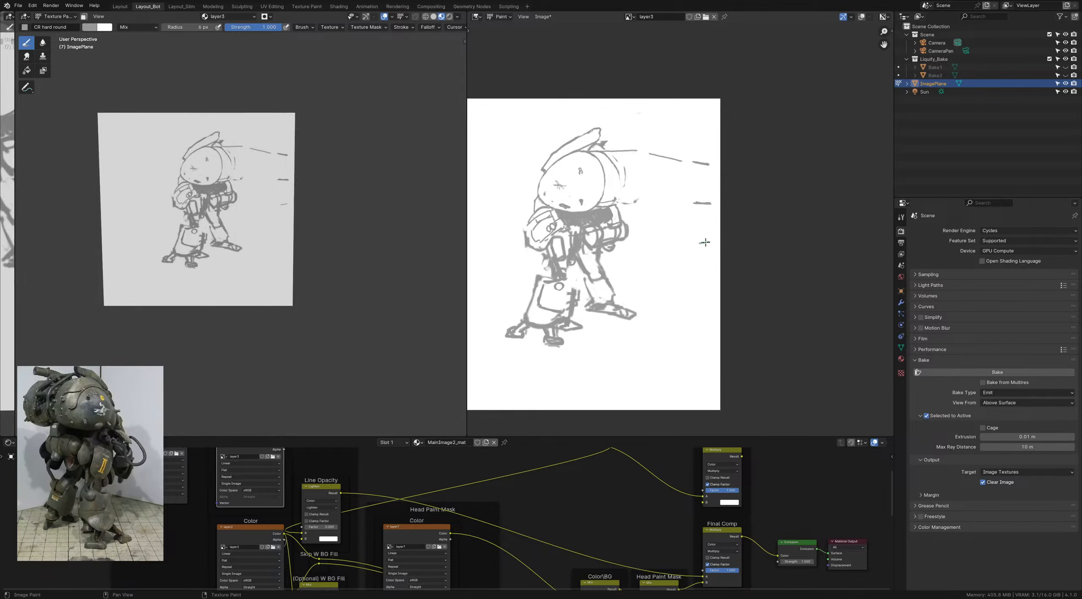
Step: Add two lower perspective guide dashes near the canvas edge and write an H beside the horizontal one
left_click_drag(712, 241, 697, 244)
left_click_drag(696, 302, 710, 297)
middle_click_drag(669, 249, 679, 260)
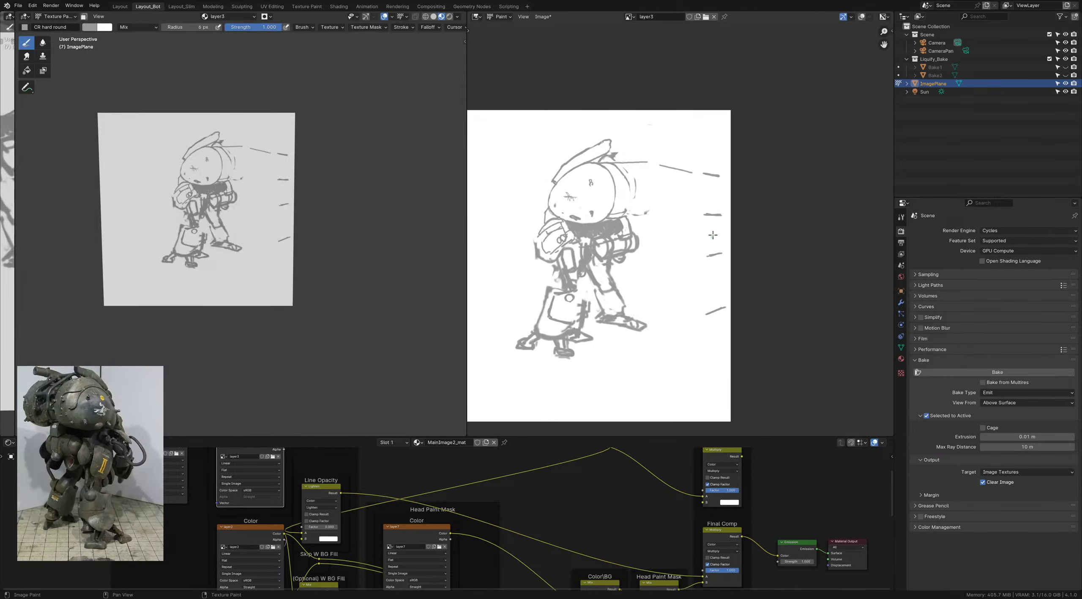
left_click_drag(725, 210, 727, 210)
middle_click_drag(704, 247, 729, 242)
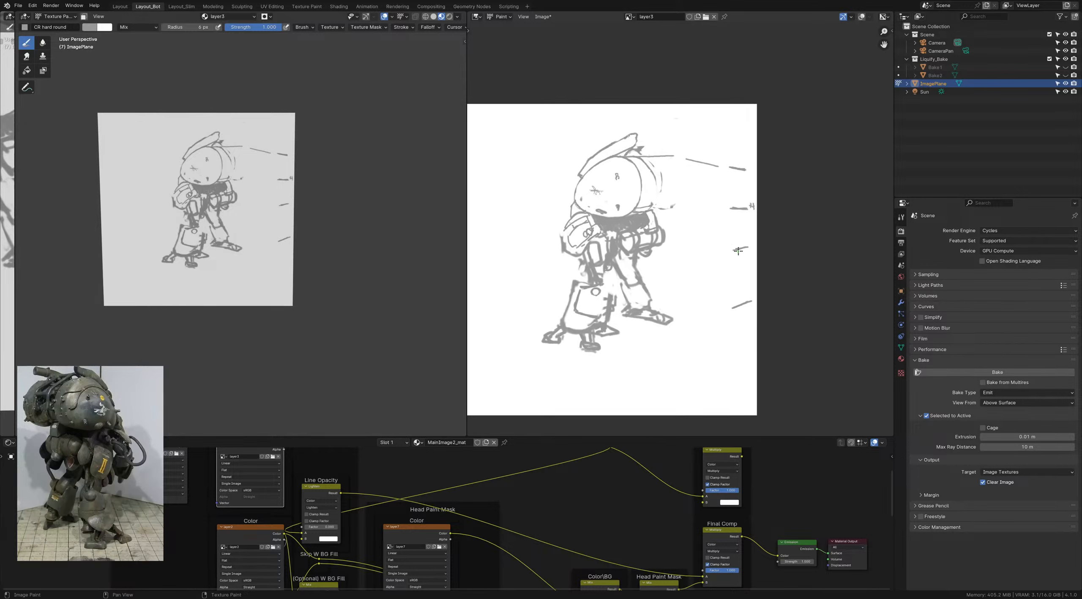
middle_click_drag(733, 175, 735, 182)
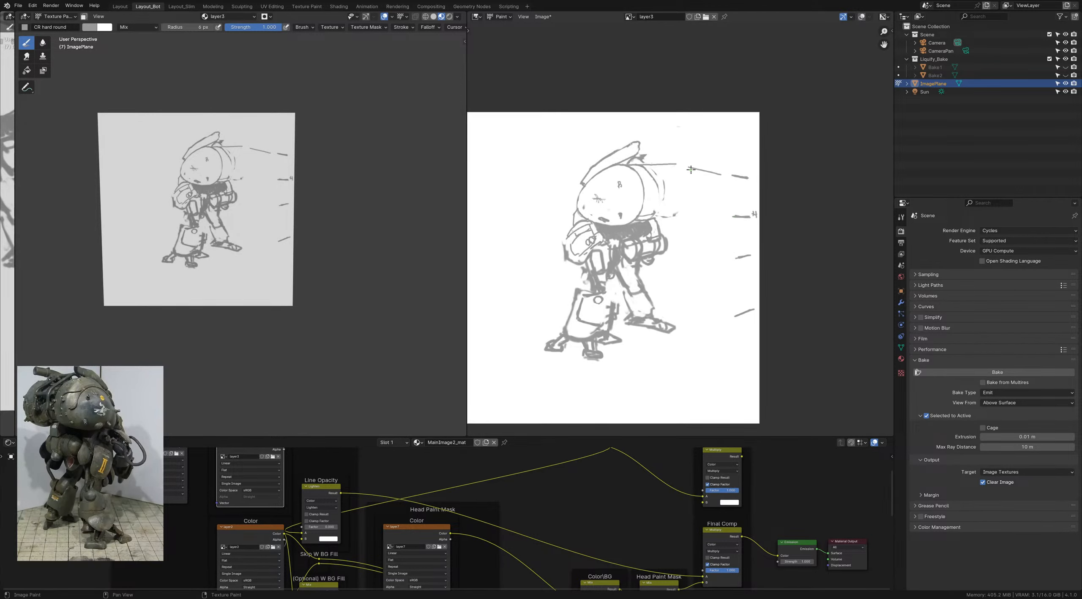
Step: Erase the sloping guide line and the straight line behind the head with a 27 px white brush
key("f")
left_click(707, 169)
mouse_move(693, 167)
left_mouse_down()
mouse_move(717, 173)
mouse_move(705, 177)
left_mouse_up()
key("x")
middle_click_drag(674, 171, 686, 179)
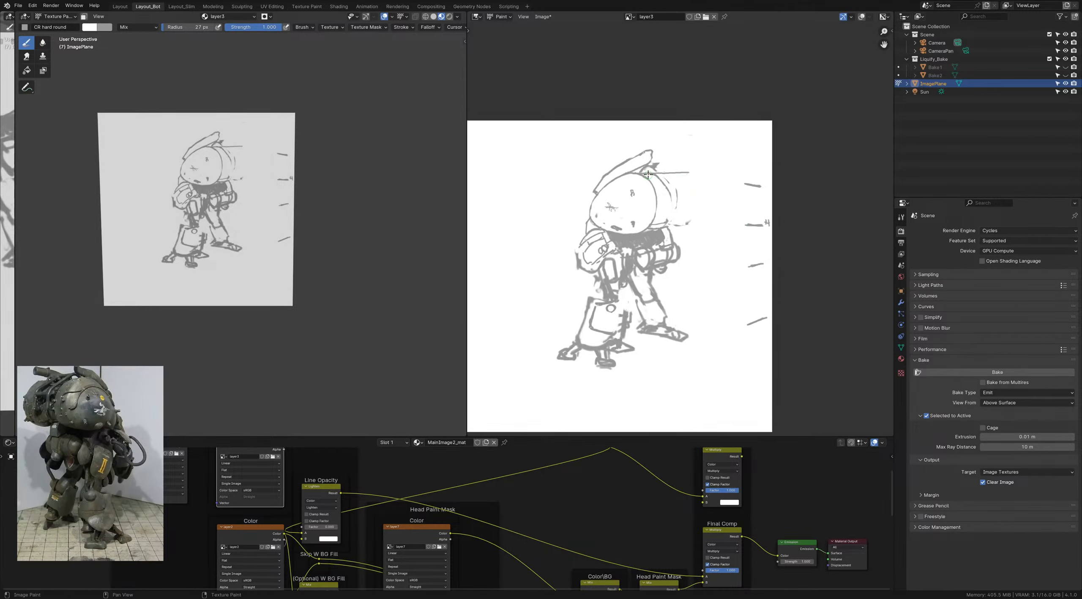
key("x")
left_click_drag(639, 173, 686, 174)
key("x")
Step: Draw the rear tank's upper edge back from the top of the head in thin grey, undoing unwanted strokes
key("f")
left_click(685, 172)
scroll(658, 176, "up", 2)
key("x")
key("bracketleft")
key("bracketleft")
key("bracketleft")
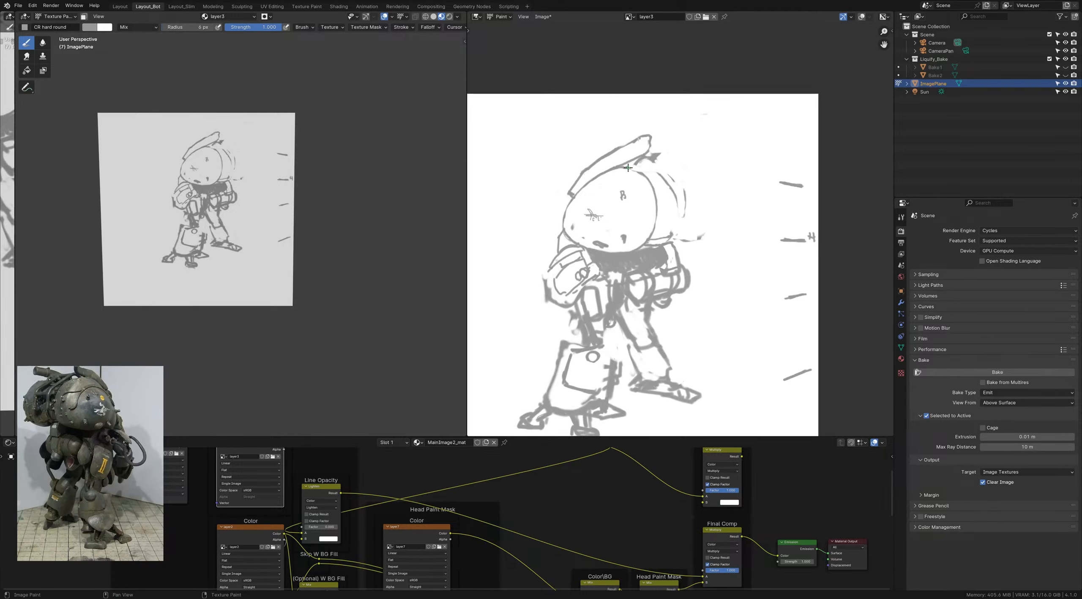
left_click_drag(644, 170, 690, 170)
key("ctrl+z")
key("ctrl+z")
key("ctrl+z")
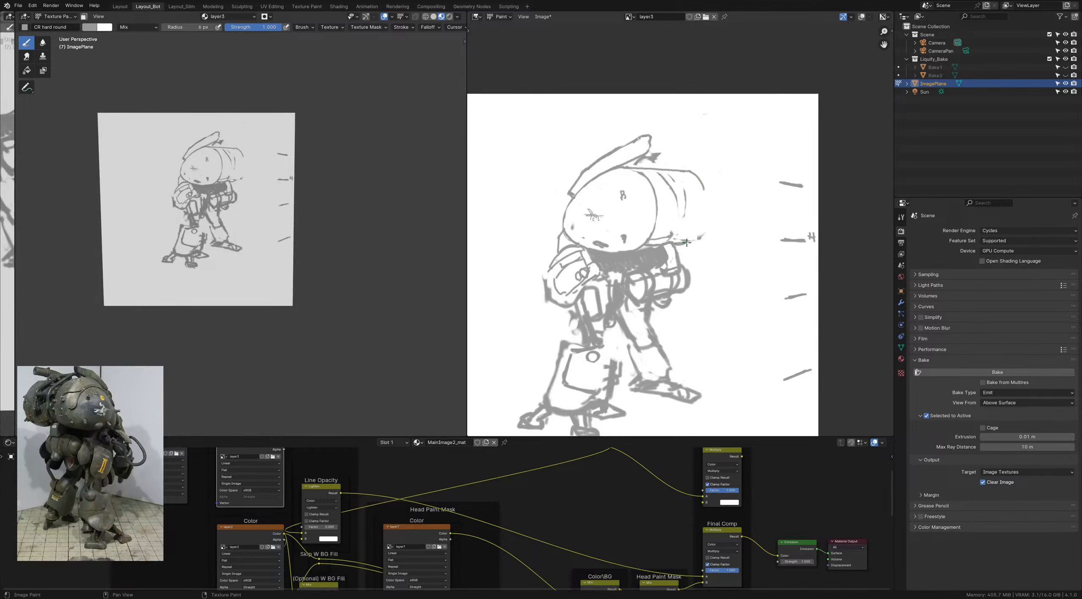
Step: Draw the rear tank's lower edge and its rounded back end in thin grey strokes
left_click_drag(674, 245, 700, 239)
mouse_move(711, 215)
left_mouse_down()
mouse_move(709, 228)
mouse_move(709, 195)
left_mouse_up()
middle_click_drag(689, 208, 678, 240, "ctrl")
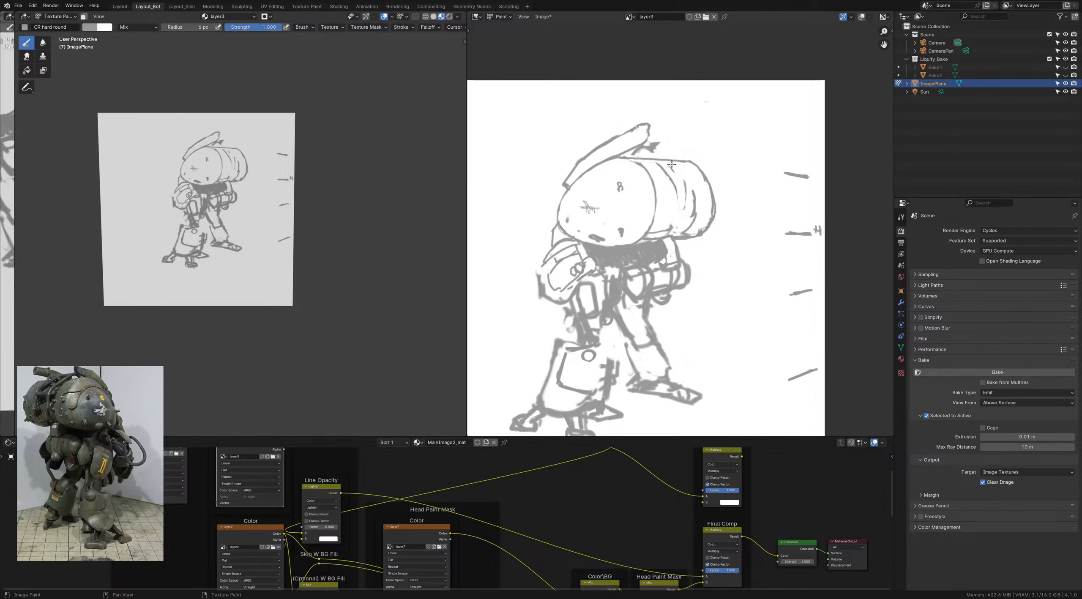
Step: Draw curved band lines across the rear tank and check the whole figure's proportions
left_click_drag(672, 165, 693, 191)
middle_click_drag(671, 204, 659, 157, "ctrl")
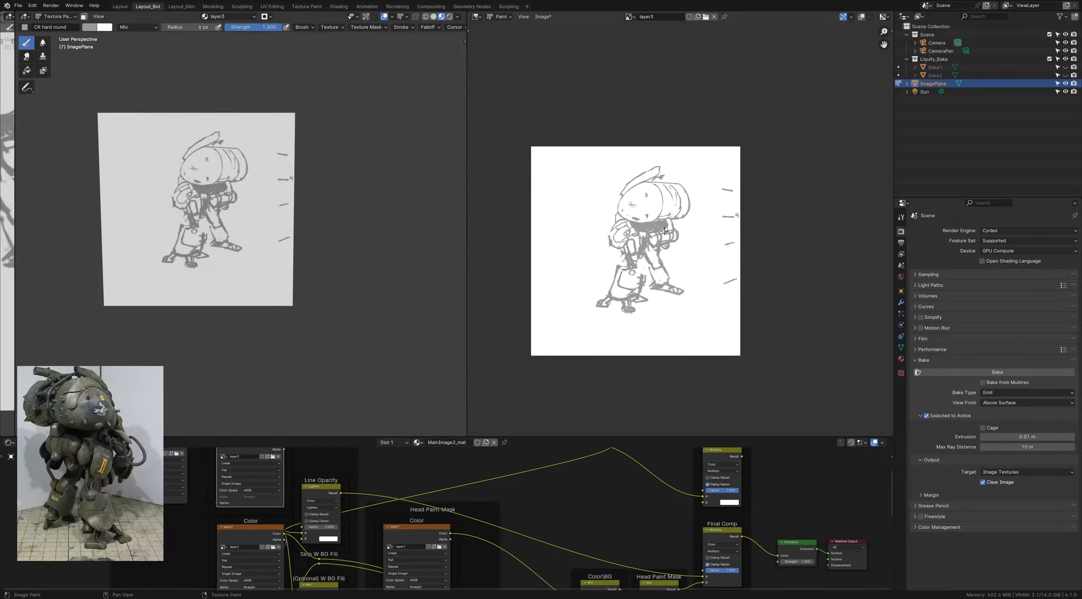
middle_click_drag(662, 226, 775, 240, "ctrl")
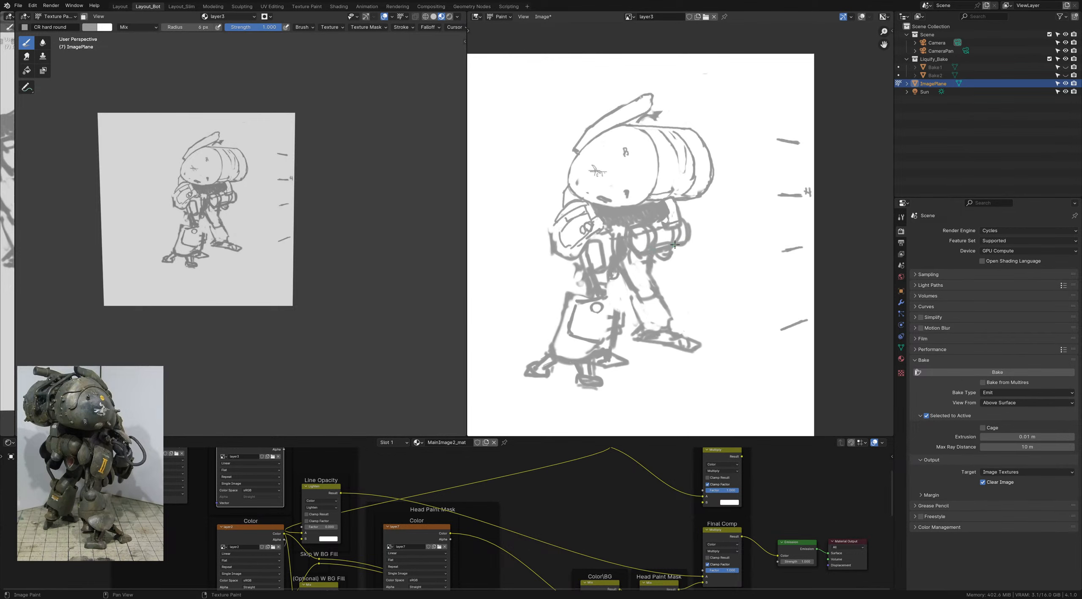
Step: Clean up the pouch outlines at the waist below the tank, reducing the brush radius to 5 px
key("x")
key("bracketleft")
key("x")
Step: Close the end of the pipe above the head and draw a second pipe behind it over the rear tank
left_click_drag(638, 99, 652, 102)
left_click_drag(653, 125, 697, 118)
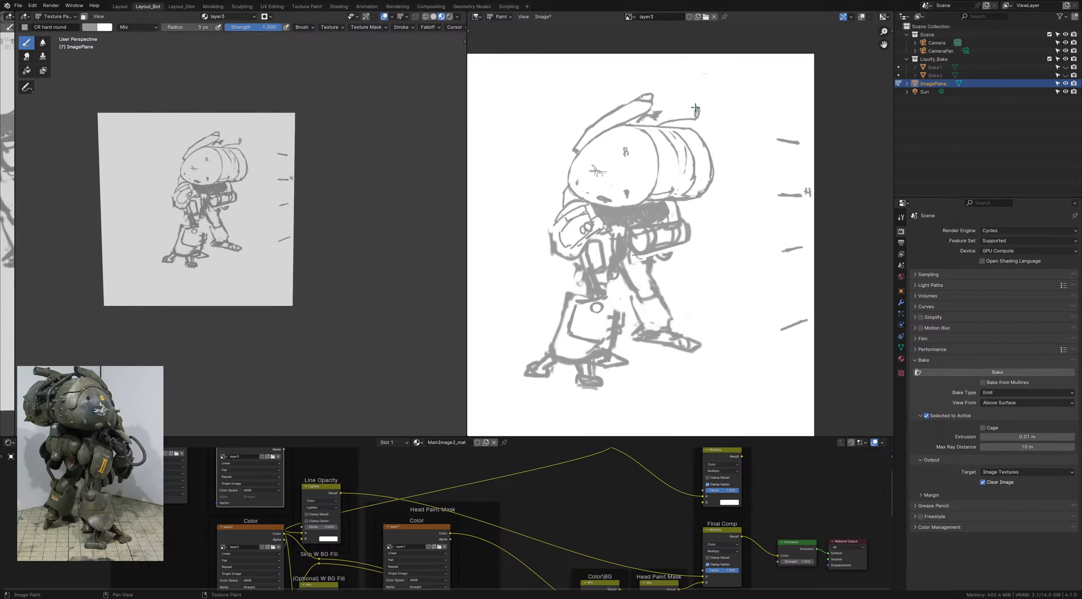
mouse_move(685, 108)
left_mouse_down()
mouse_move(696, 106)
mouse_move(645, 117)
mouse_move(664, 113)
left_mouse_up()
Step: Clean up the second pipe's outline and end cap, alternating grey and white strokes with a progressively smaller brush
key("x")
key("x")
key("x")
key("bracketleft")
key("bracketleft")
key("x")
key("bracketleft")
key("bracketleft")
mouse_move(688, 118)
left_mouse_down()
mouse_move(685, 108)
mouse_move(669, 119)
left_mouse_up()
key("bracketleft")
middle_click_drag(575, 182, 583, 169, "shift")
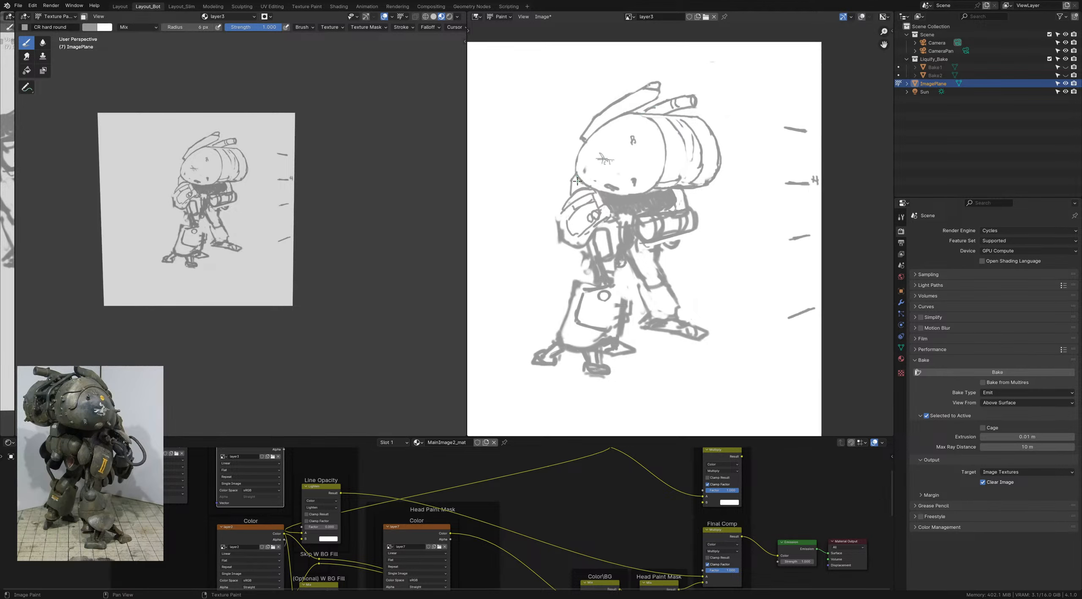
Step: Redraw the front edge of the head down towards the shoulder
left_click_drag(583, 145, 577, 177)
key("x")
mouse_move(592, 184)
middle_mouse_down("ctrl")
mouse_move(586, 228)
mouse_move(581, 207)
mouse_move(625, 199)
middle_mouse_up("ctrl")
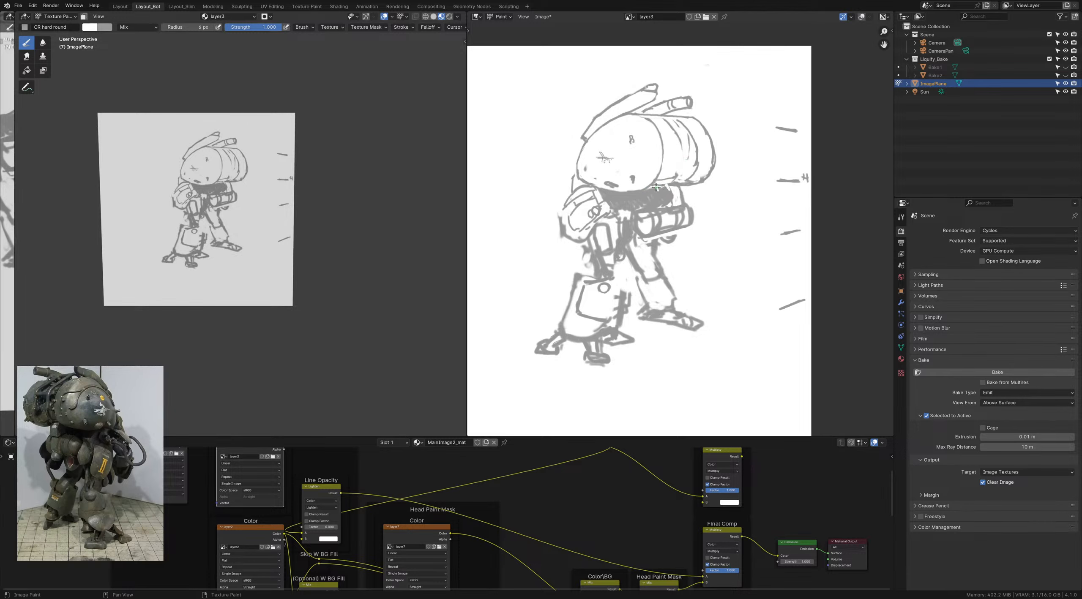
Step: Tidy the support lines between the rear tank and the dark collar, enlarging the brush radius to 12 px
key("x")
left_click_drag(678, 189, 683, 190)
key("x")
key("f")
left_click(679, 188)
key("f")
left_click(682, 188)
left_click_drag(664, 196, 667, 200)
scroll(670, 196, "down", 2)
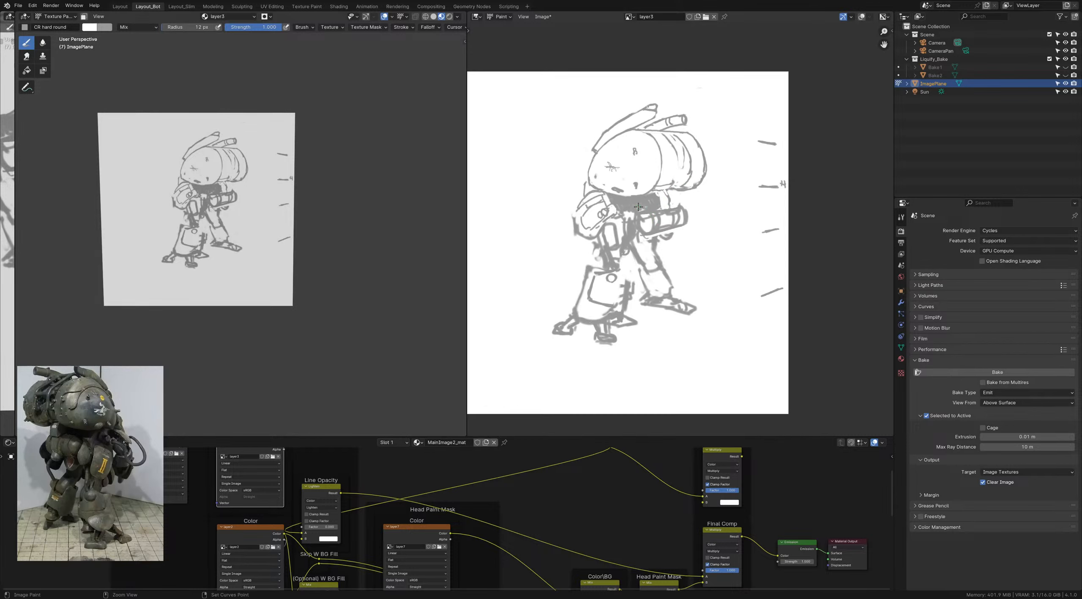
scroll(659, 197, "up", 1)
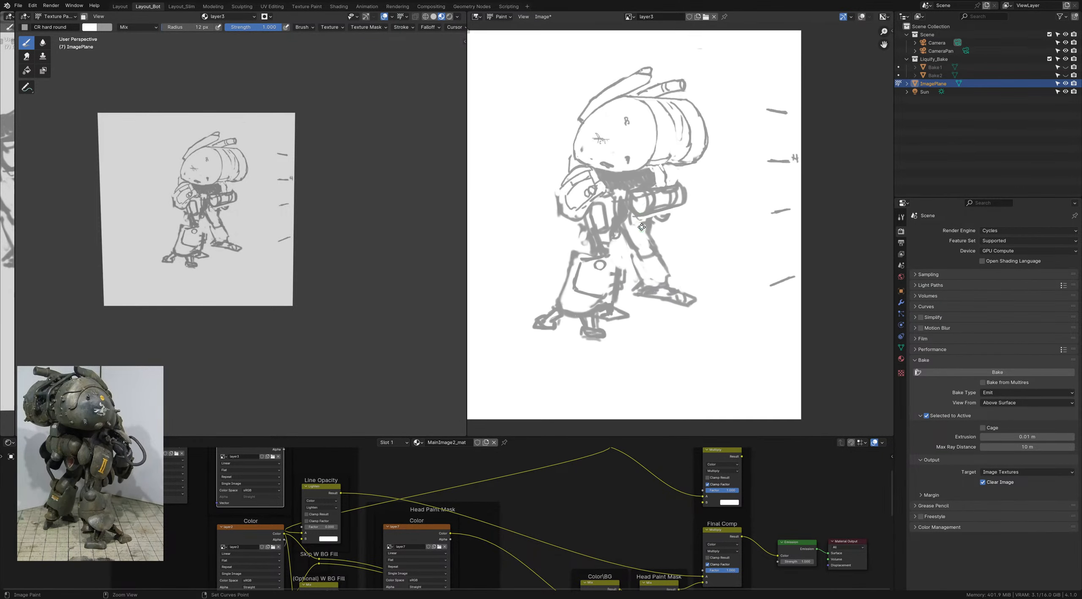
Step: Clear the inner lines from the waist cylinder's front end and body, reducing the brush radius to 10 px
mouse_move(637, 204)
left_mouse_down()
mouse_move(634, 196)
mouse_move(639, 209)
mouse_move(635, 198)
mouse_move(644, 202)
left_mouse_up()
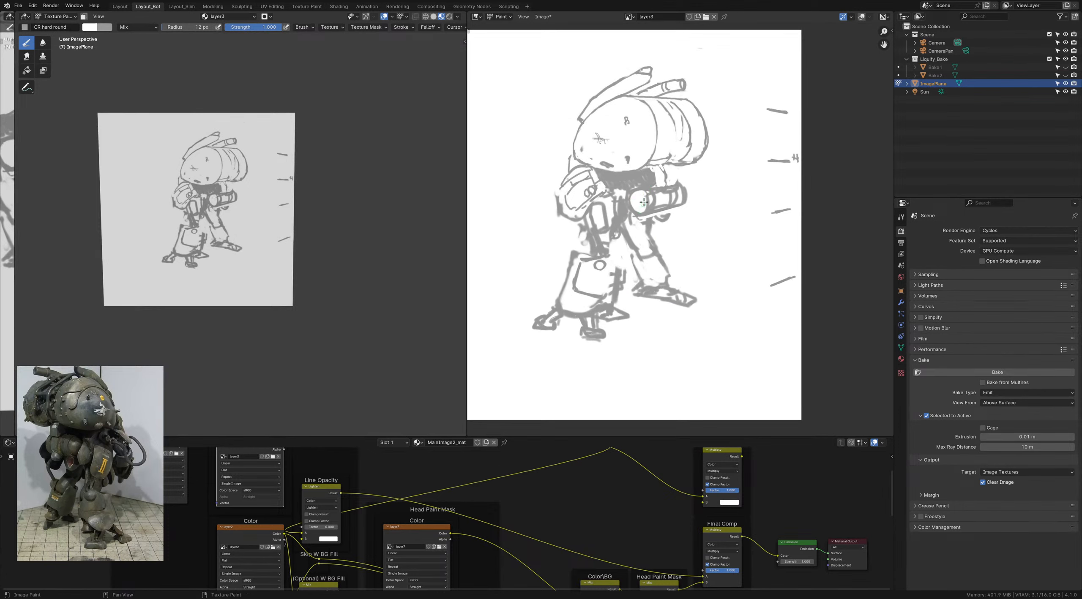
key("bracketleft")
mouse_move(667, 195)
left_mouse_down()
mouse_move(662, 206)
mouse_move(679, 198)
mouse_move(677, 184)
left_mouse_up()
middle_click_drag(639, 204, 627, 194, "ctrl")
middle_click_drag(632, 198, 638, 206, "ctrl")
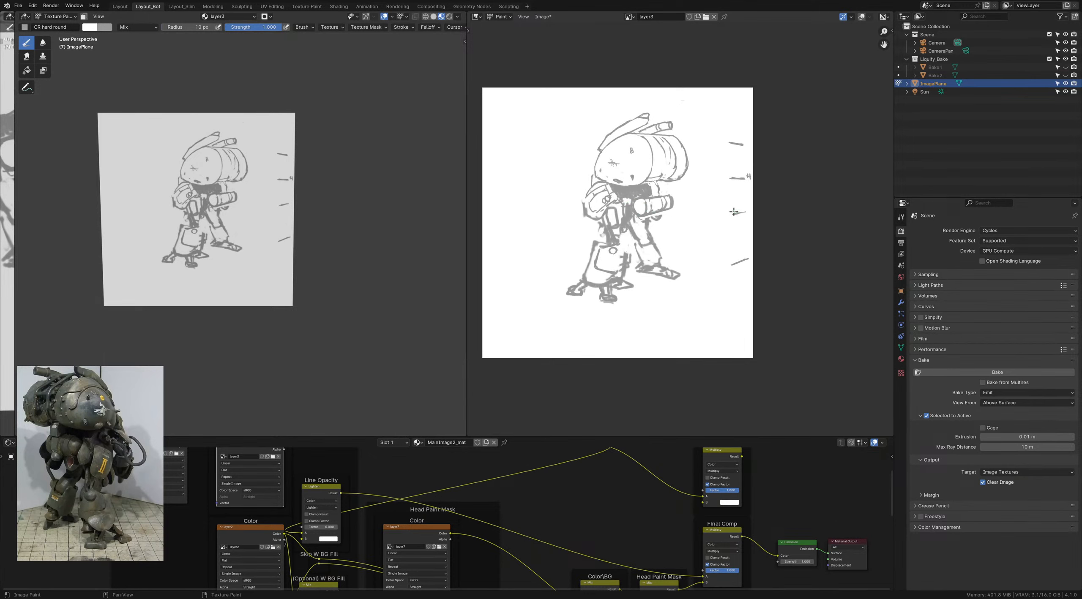
Step: Clean up and redraw the short height guide marks beside the figure
key("x")
key("x")
key("x")
key("x")
key("x")
left_click_drag(746, 259, 730, 264)
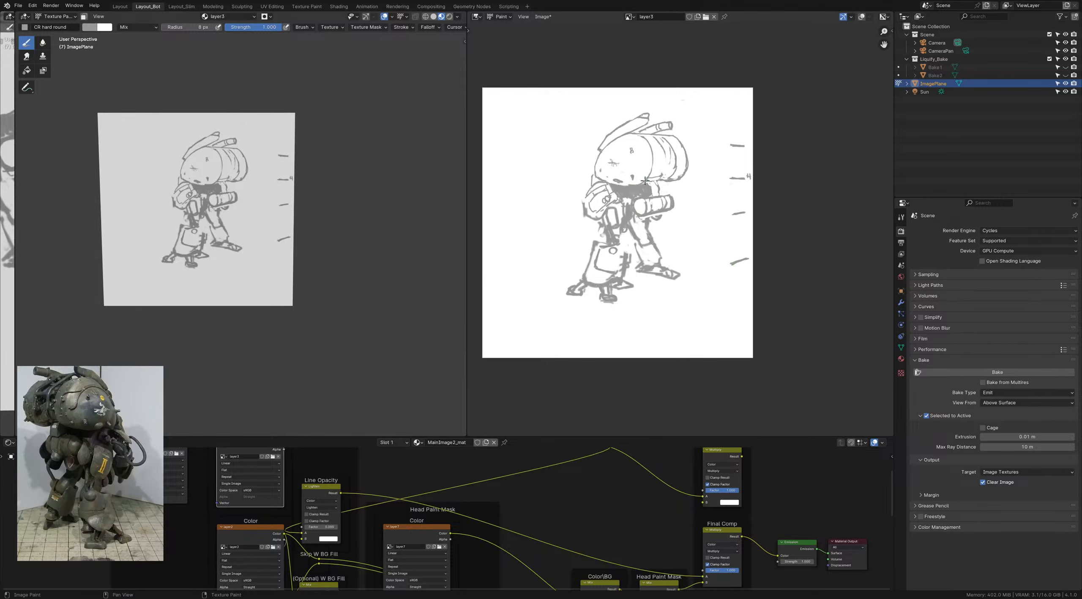
Step: Touch up the upper front edge of the head below the pipe and save the file
middle_click_drag(630, 175, 627, 187)
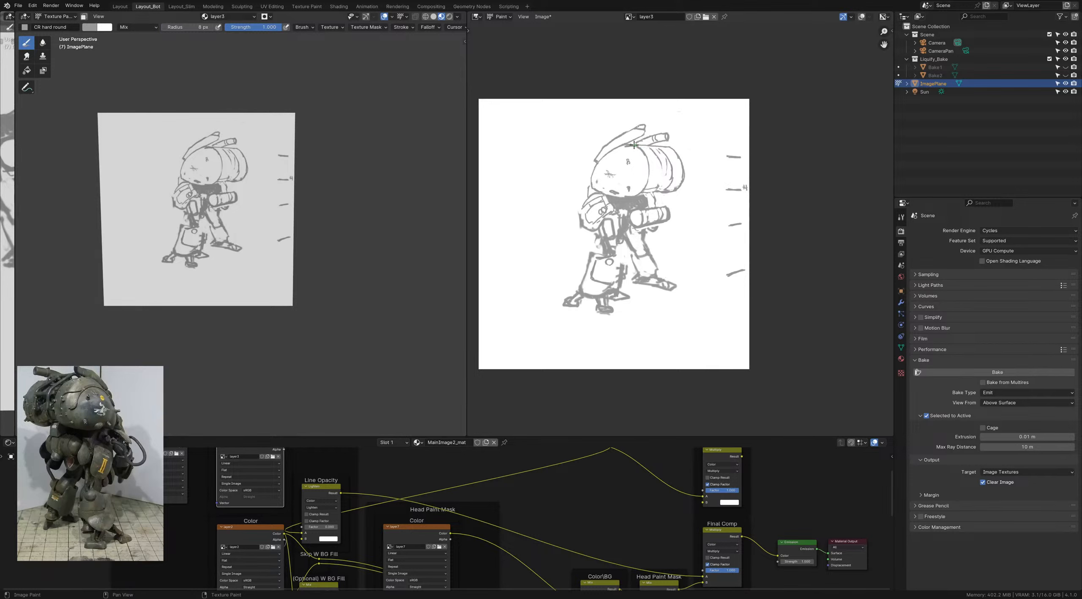
key("x")
key("x")
left_click_drag(623, 146, 600, 162)
key("x")
mouse_move(609, 212)
middle_mouse_down("shift")
mouse_move(588, 208)
mouse_move(628, 230)
middle_mouse_up("shift")
key("ctrl+s")
scroll(628, 232, "up", 2)
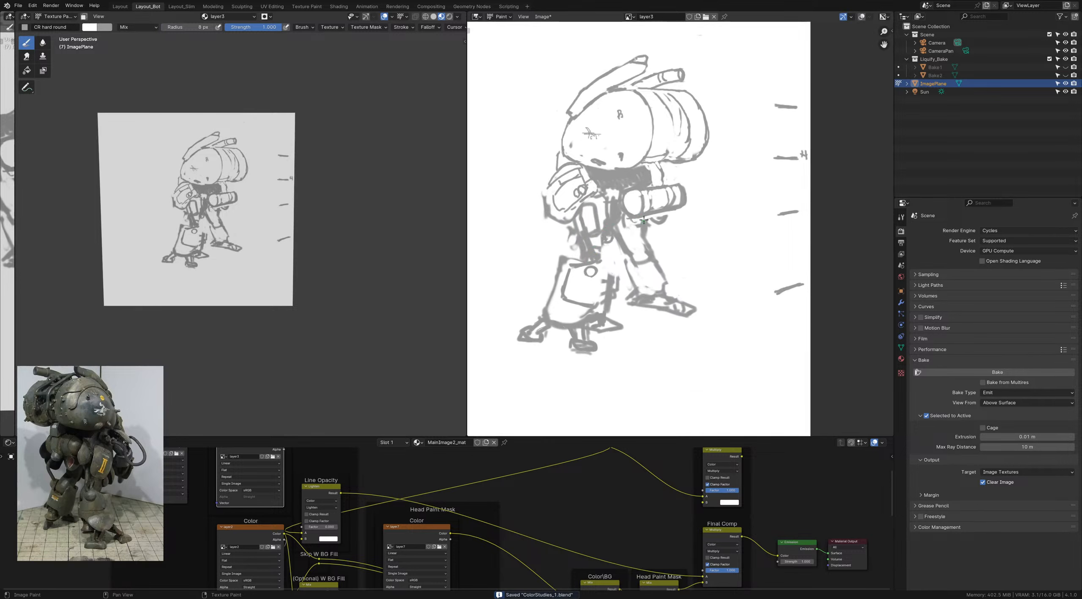
Step: Erase the clutter under the waist cylinder with a 23 px brush and redraw the hip line with a smaller one
key("f")
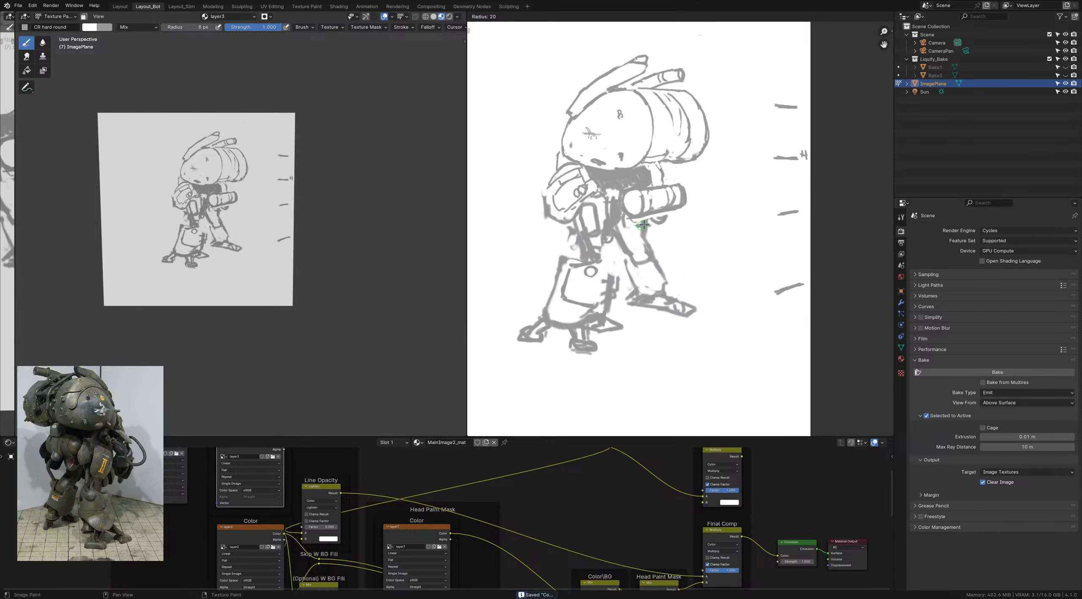
left_click(648, 224)
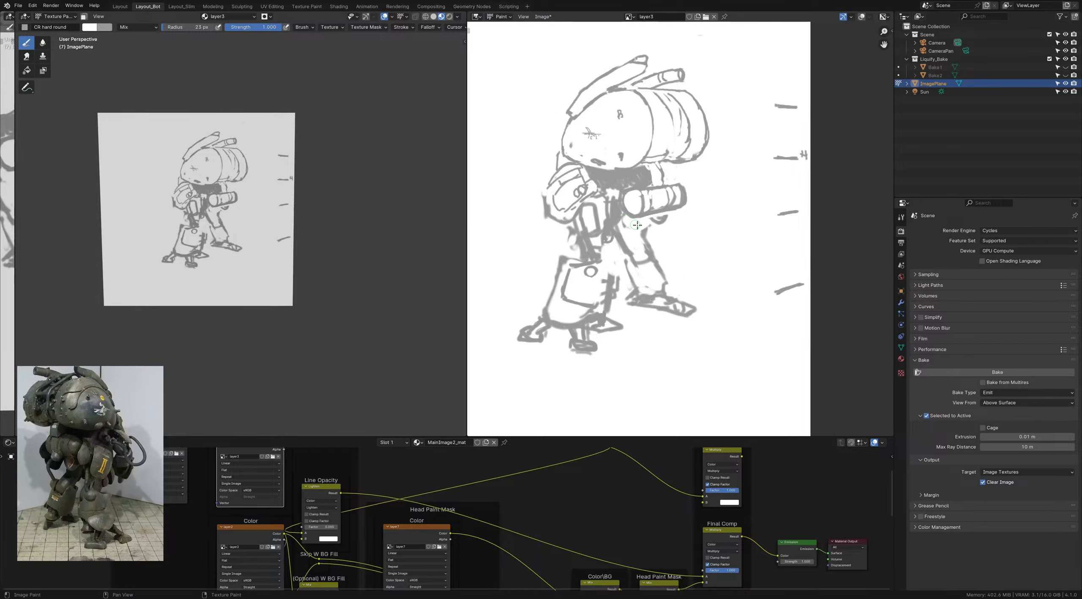
mouse_move(655, 221)
left_mouse_down()
mouse_move(664, 218)
mouse_move(651, 223)
left_mouse_up()
key("x")
key("bracketleft")
key("bracketleft")
key("x")
key("bracketleft")
key("bracketleft")
key("x")
middle_click_drag(611, 207, 609, 213)
key("x")
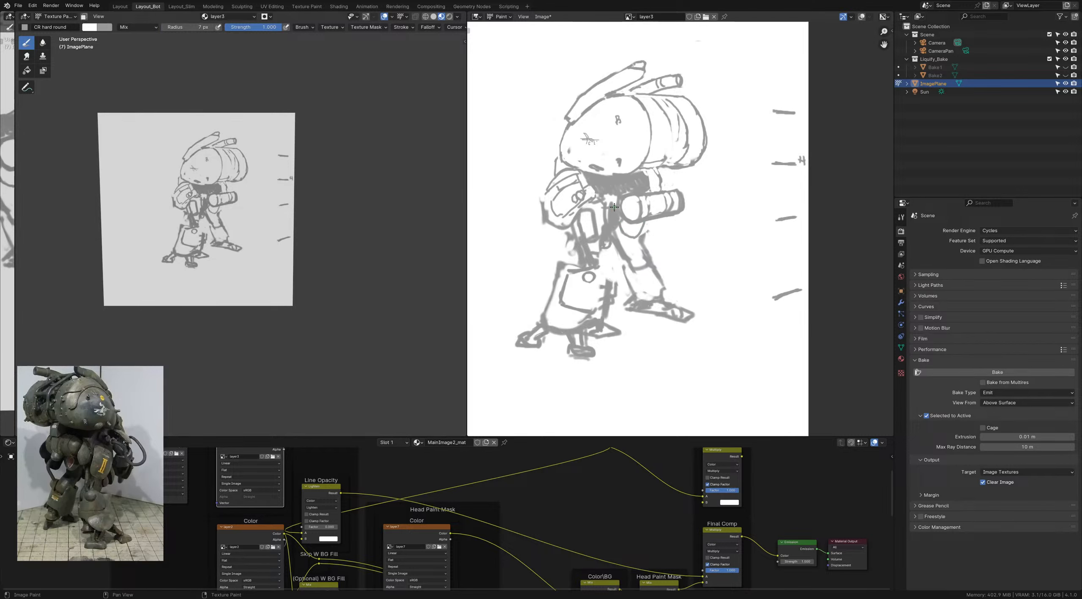
Step: Enlarge the brush and clean up the torso between the forearm and the waist cylinder
key("bracketright")
key("bracketright")
key("bracketright")
key("bracketright")
key("bracketright")
key("bracketright")
key("bracketright")
mouse_move(620, 208)
left_mouse_down()
mouse_move(617, 224)
mouse_move(610, 215)
left_mouse_up()
key("x")
mouse_move(625, 214)
left_mouse_down()
mouse_move(620, 232)
mouse_move(611, 226)
left_mouse_up()
key("x")
Step: Clear the inside of the forearm with a 10 px brush and save the file
key("f")
left_click(594, 213)
left_click_drag(593, 213, 597, 232)
scroll(586, 236, "down", 2)
scroll(584, 235, "up", 1)
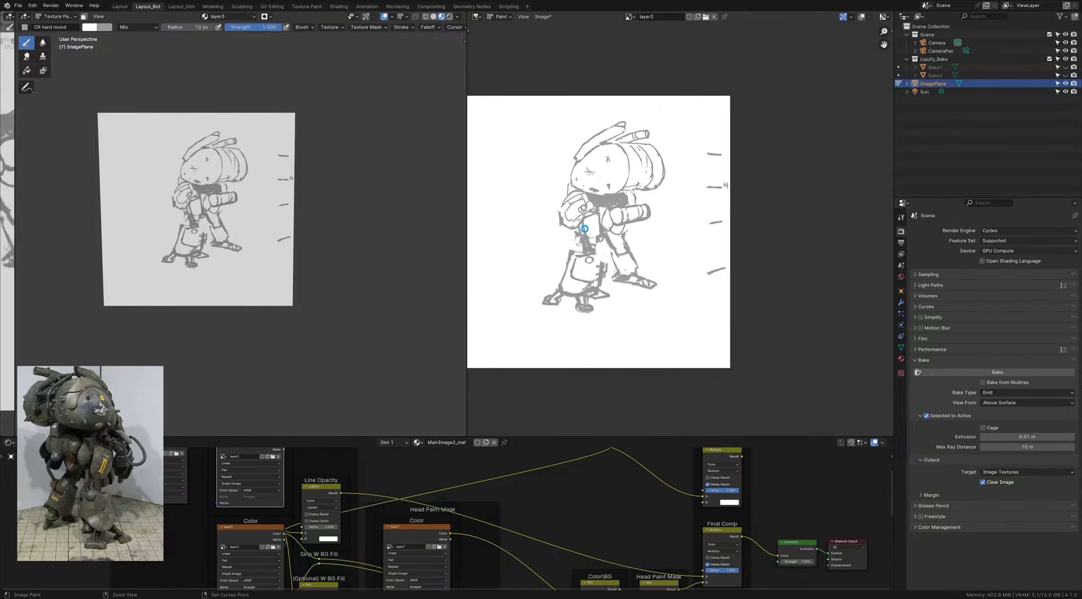
key("ctrl+s")
middle_click_drag(559, 191, 569, 214)
scroll(568, 213, "up", 2)
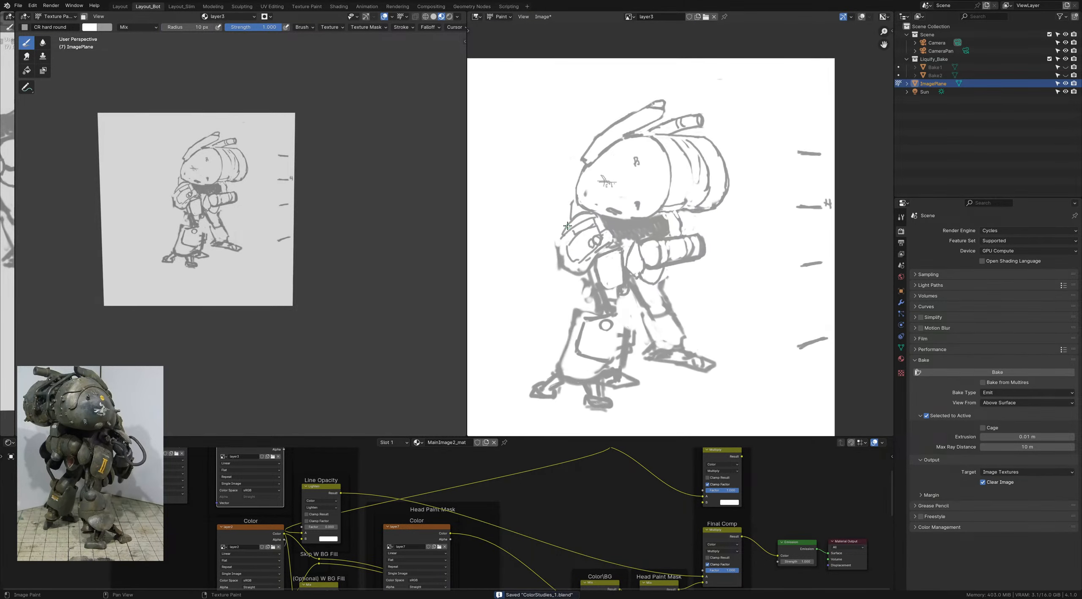
Step: Draw the small protrusion on the front of the head with a 7 px brush and save the file
key("x")
key("bracketleft")
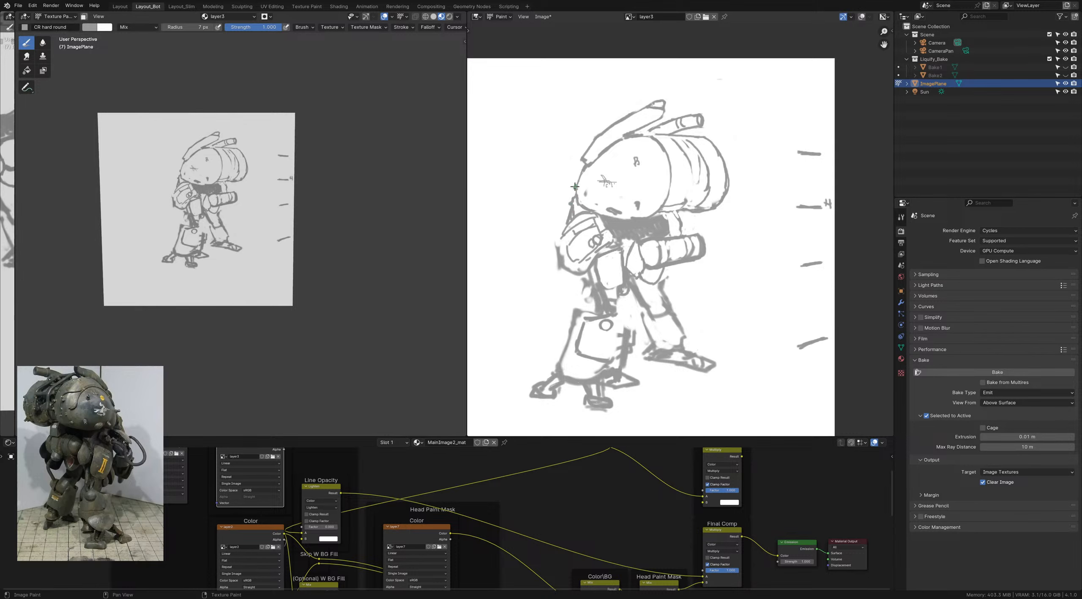
scroll(582, 169, "down", 2)
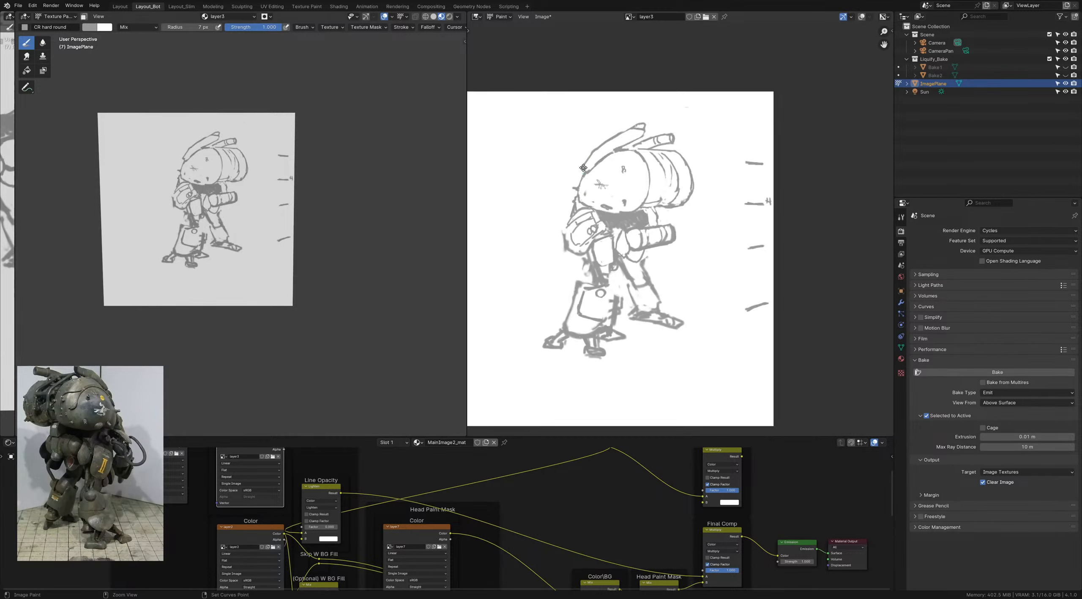
key("ctrl+s")
scroll(580, 239, "up", 3)
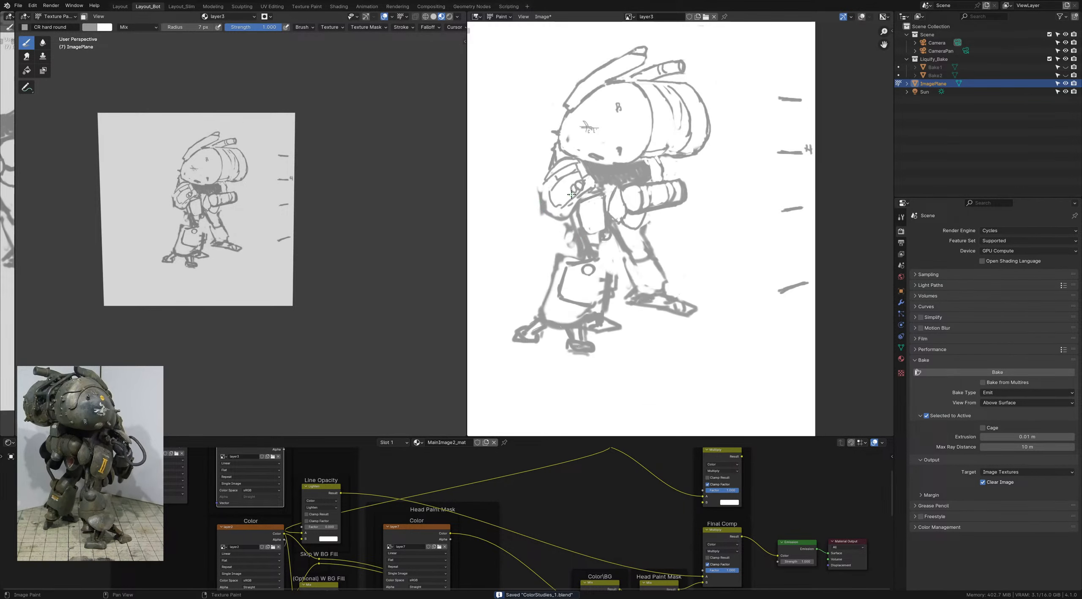
Step: Draw a larger rounded outer contour around the near shoulder armour with a smaller brush and save the file
key("bracketleft")
mouse_move(543, 172)
left_mouse_down()
mouse_move(524, 208)
mouse_move(555, 211)
mouse_move(539, 220)
mouse_move(527, 211)
left_mouse_up()
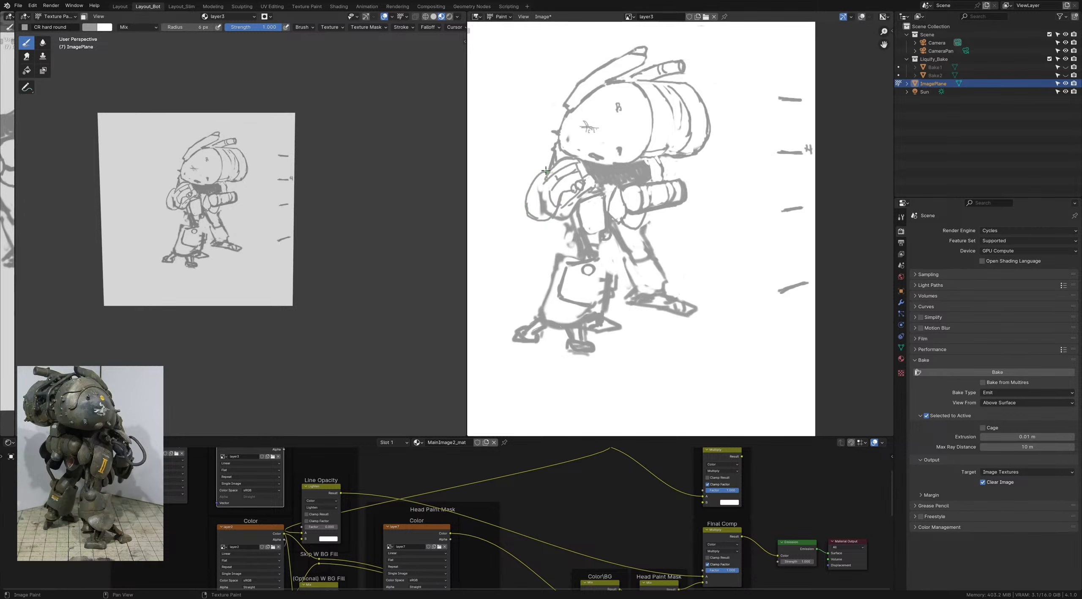
left_click_drag(538, 171, 523, 204)
scroll(543, 187, "down", 2)
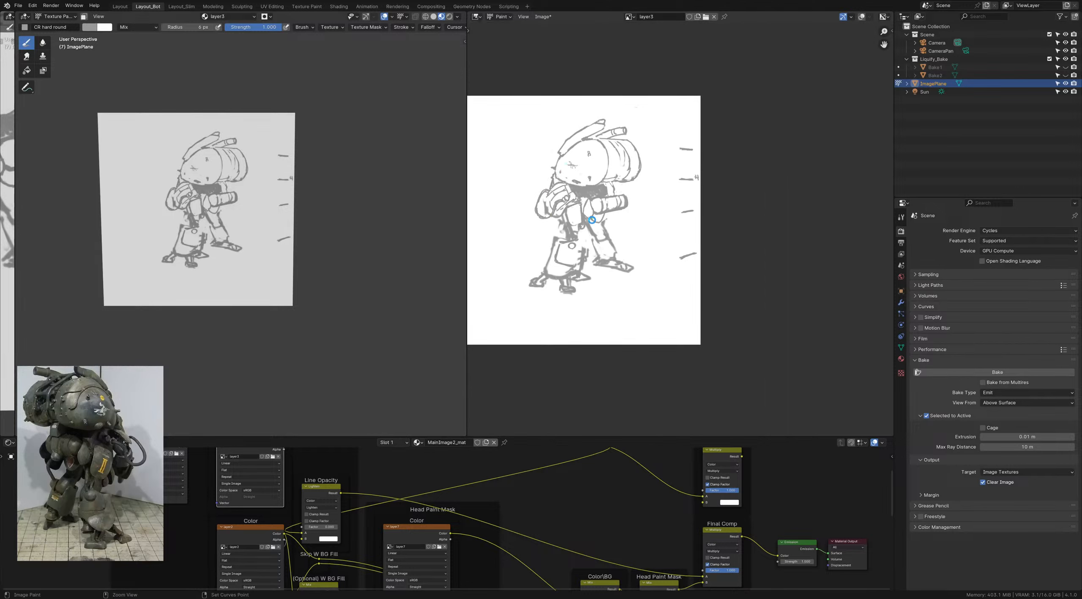
key("ctrl+s")
mouse_move(610, 188)
middle_mouse_down()
mouse_move(617, 217)
mouse_move(611, 202)
middle_mouse_up()
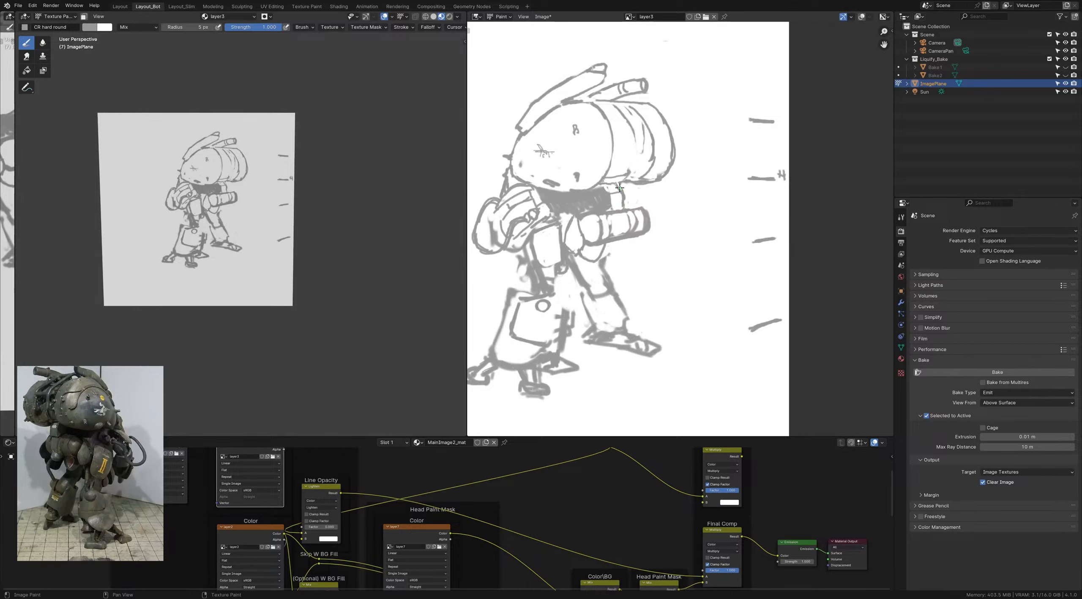
Step: Erase and redraw the vertical support below the rear tank, reducing the brush size for the outlines
key("x")
key("f")
left_click(616, 186)
left_click_drag(620, 189, 625, 199)
key("x")
key("bracketleft")
left_click_drag(621, 195, 622, 205)
key("x")
key("bracketleft")
key("x")
scroll(611, 215, "down", 3)
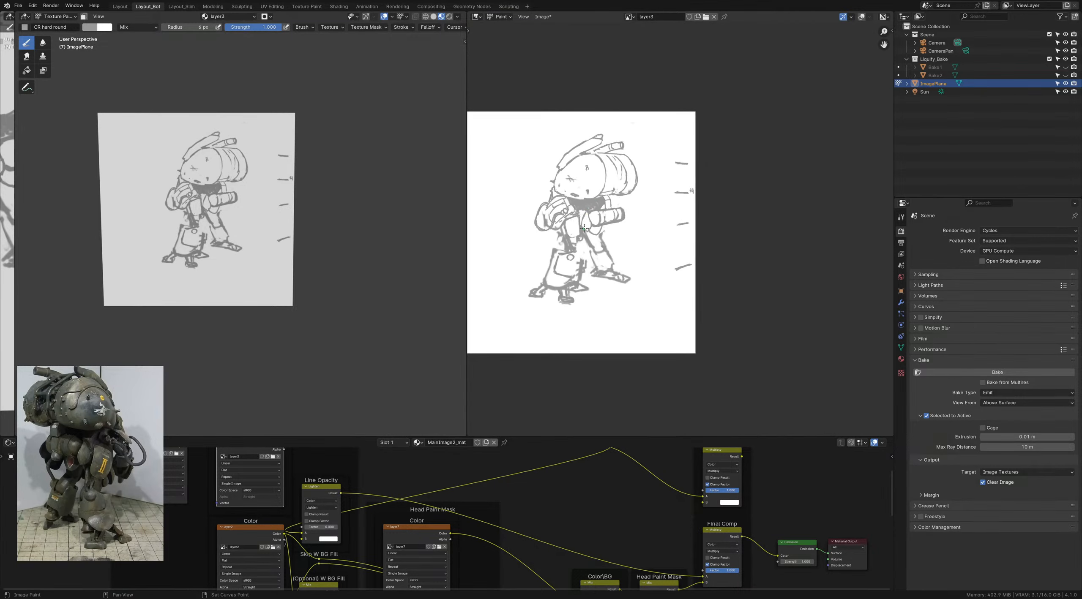
Step: Clean up the rear tank's lower edge where it meets the head and support, alternating grey and white strokes
scroll(607, 204, "up", 5)
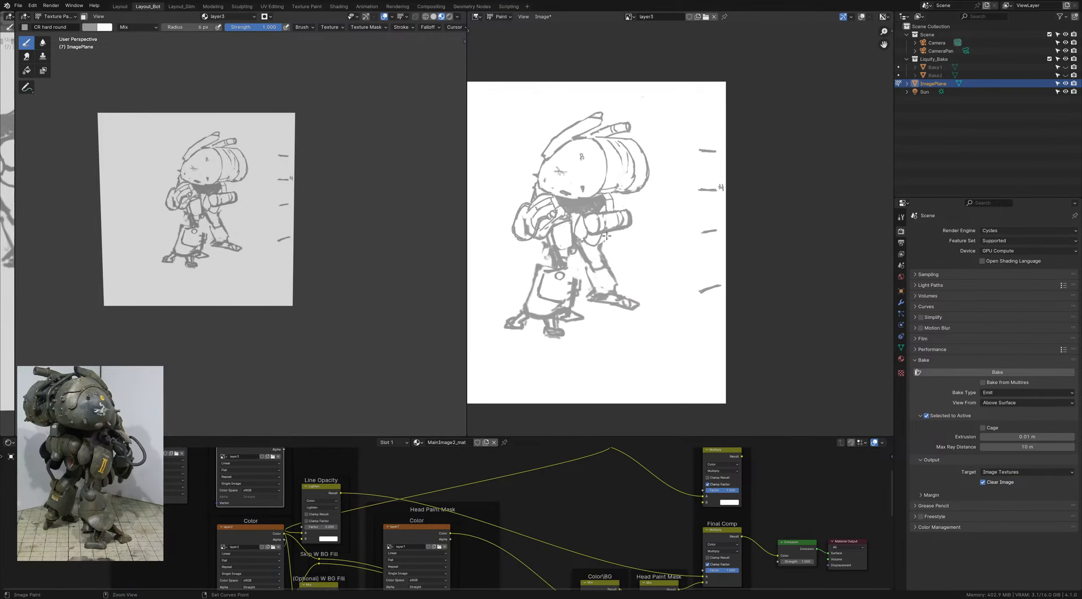
key("x")
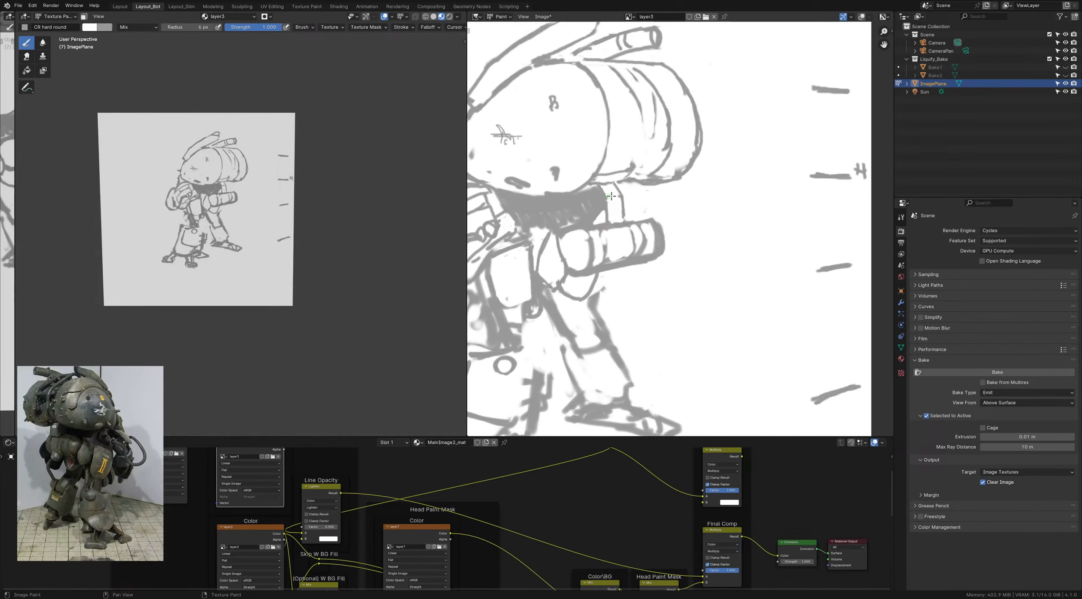
middle_click_drag(600, 213, 607, 193, "ctrl")
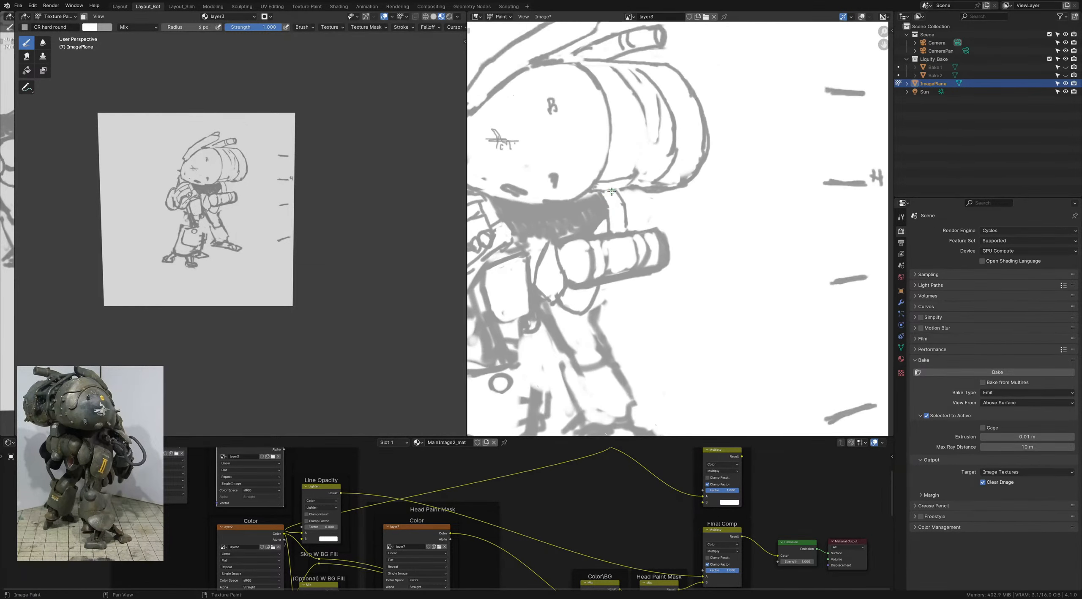
key("x")
key("bracketleft")
key("bracketleft")
left_click_drag(634, 172, 626, 184)
key("x")
mouse_move(622, 180)
left_mouse_down()
mouse_move(613, 186)
mouse_move(631, 174)
mouse_move(590, 196)
mouse_move(609, 166)
left_mouse_up()
key("x")
key("f")
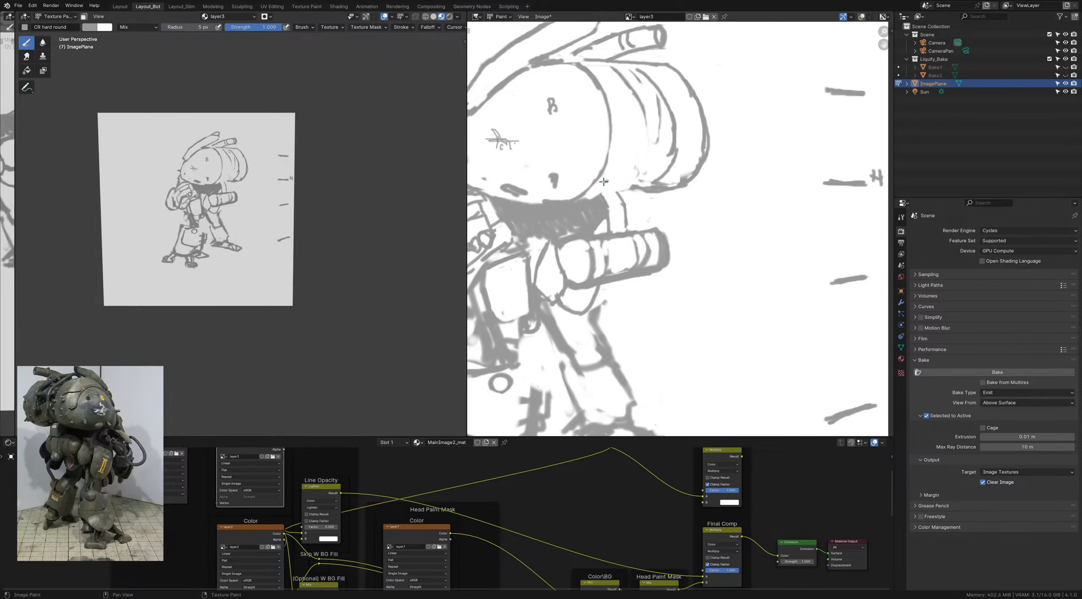
key("f")
left_click(602, 181)
scroll(578, 250, "down", 1)
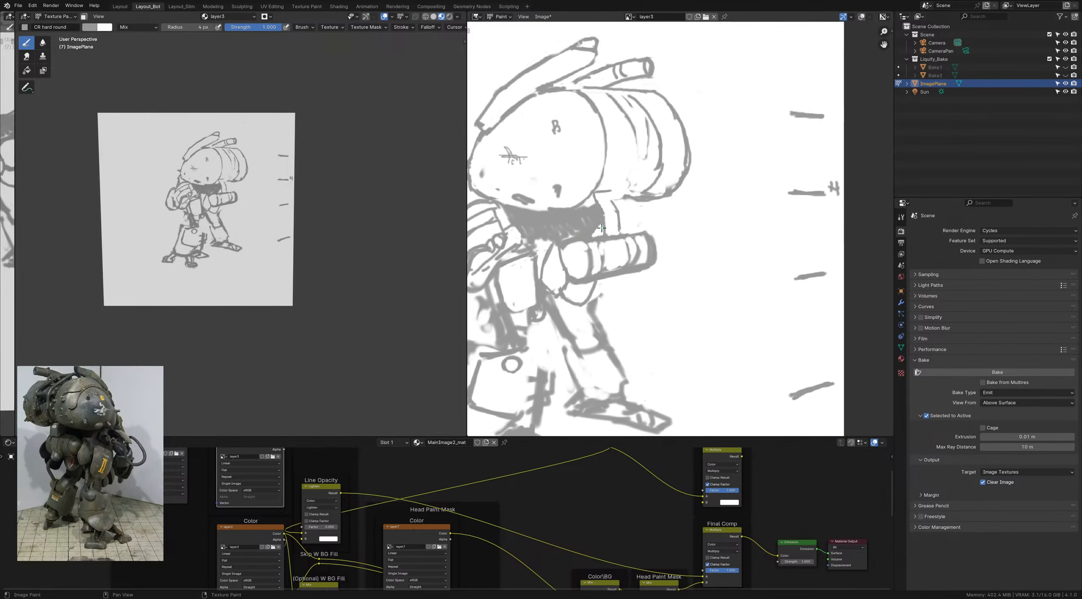
Step: Erase the upper edge of the waist cylinder with a 13 px brush
key("x")
key("f")
left_click(568, 237)
left_click_drag(568, 238, 635, 228)
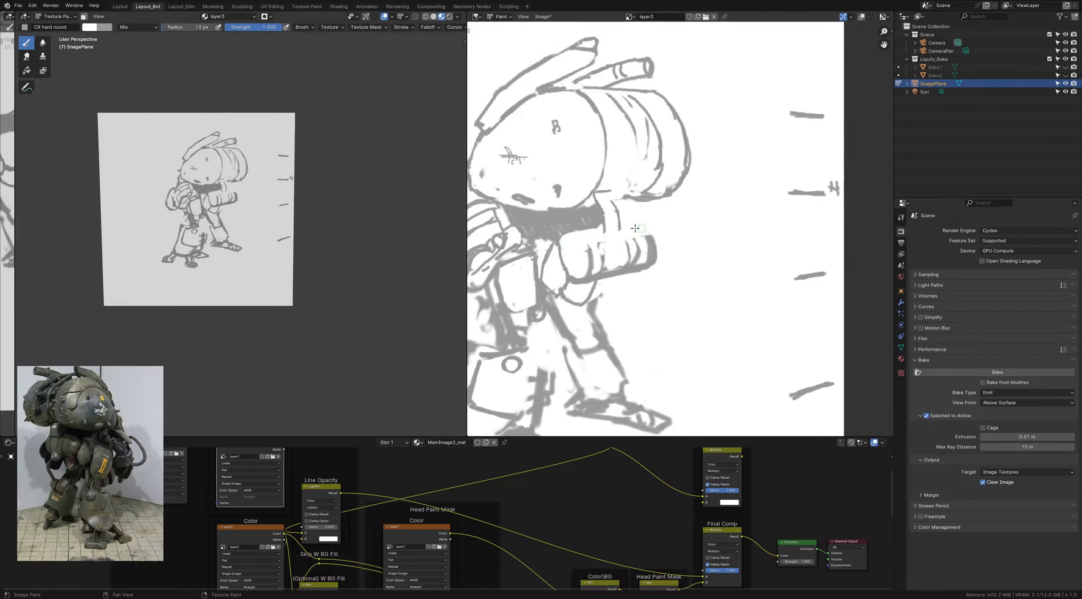
scroll(636, 228, "down", 2)
scroll(579, 252, "up", 4)
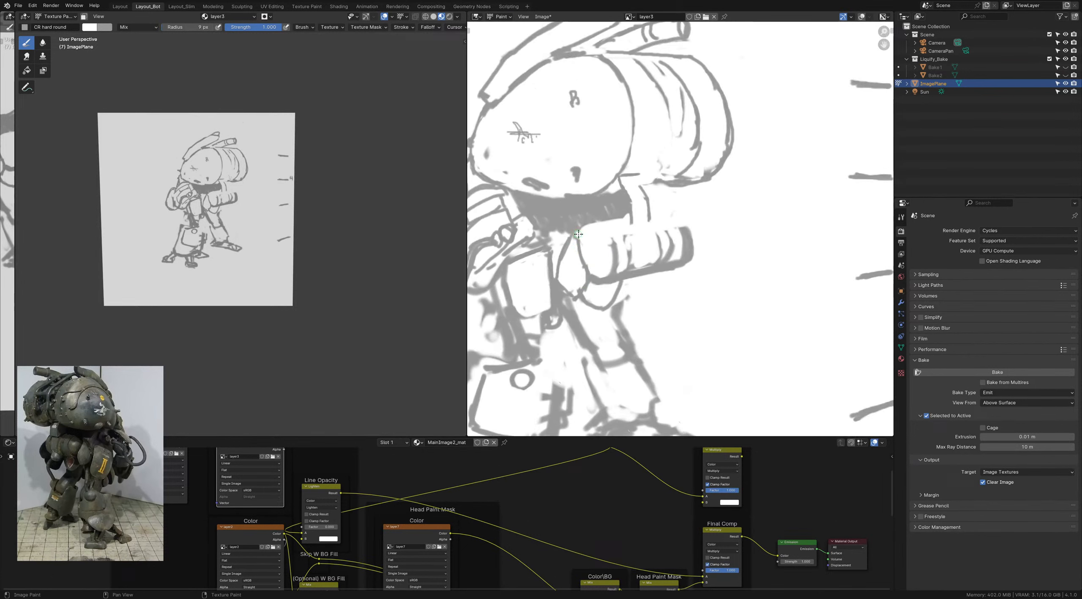
Step: Redraw the rounded front end of the waist cylinder, reducing the brush radius to 5 px
key("bracketleft")
scroll(589, 250, "down", 5)
scroll(592, 249, "up", 5)
key("bracketleft")
key("bracketleft")
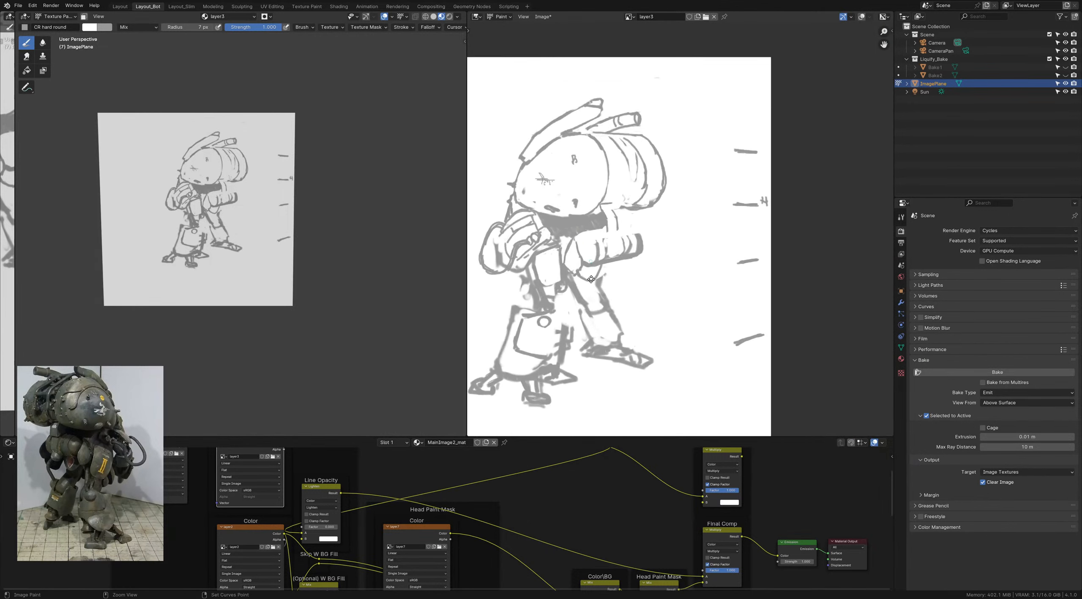
key("x")
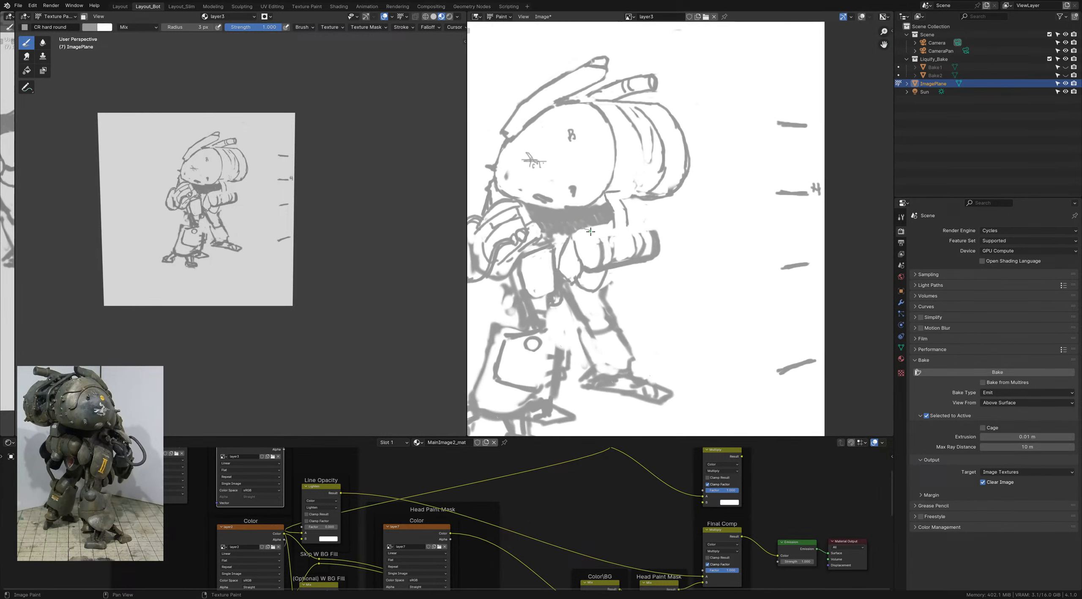
key("bracketright")
key("bracketright")
key("x")
middle_click_drag(593, 233, 597, 223)
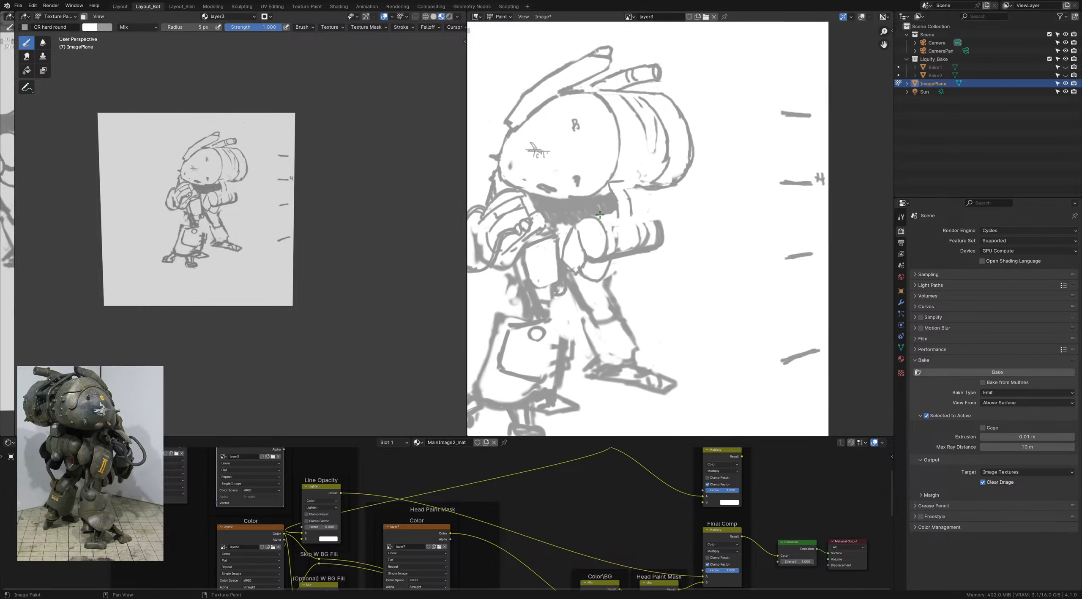
Step: Redraw the waist cylinder's upper edge and curved bands, and close the base of the support above it
key("x")
key("x")
key("x")
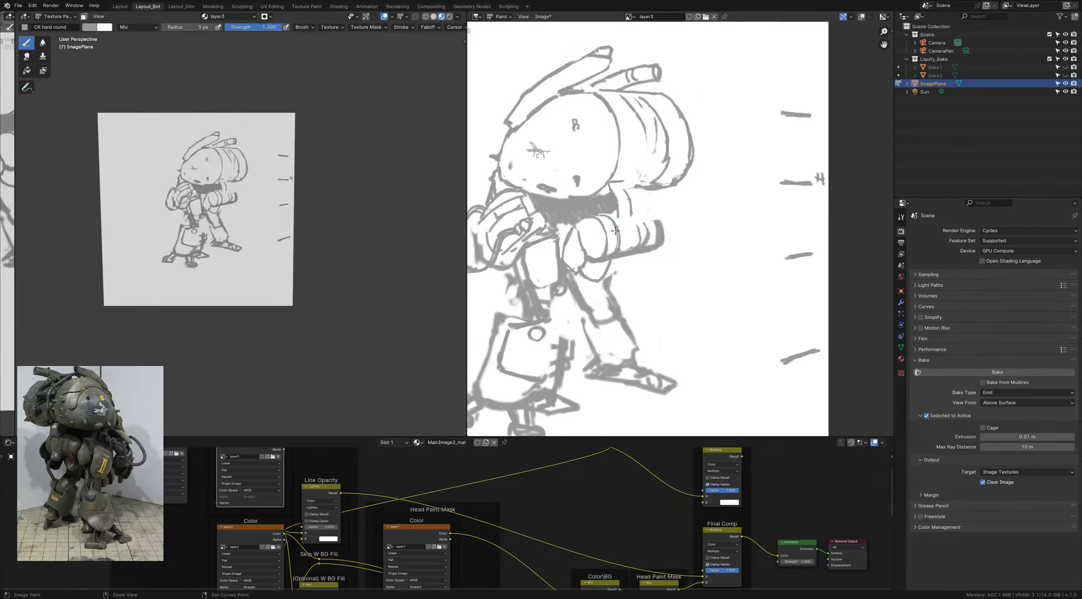
scroll(611, 219, "down", 3)
scroll(619, 264, "up", 3)
scroll(620, 264, "up", 1)
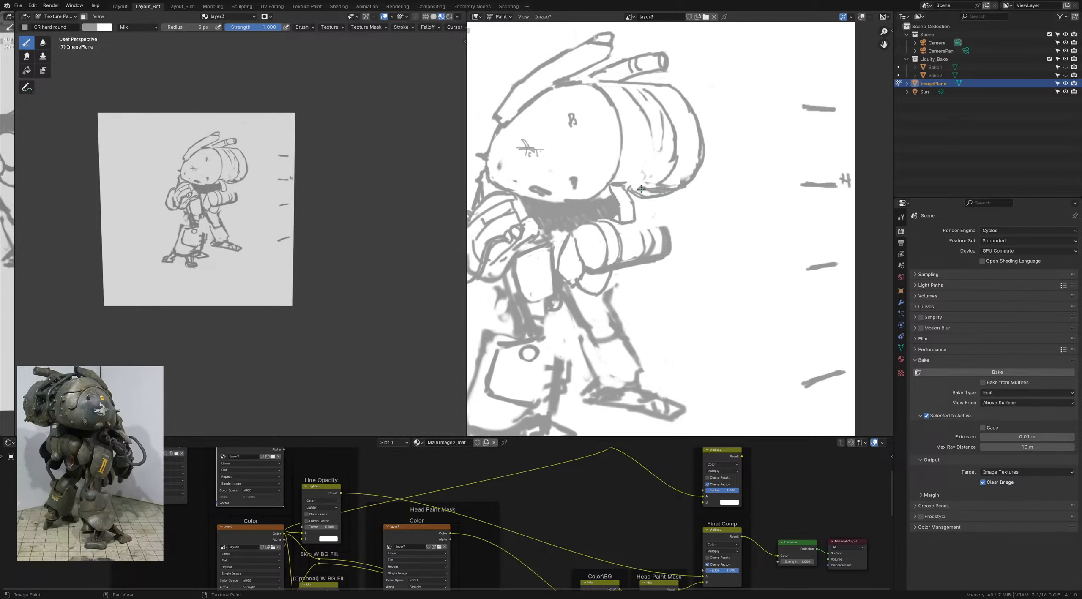
Step: Clean up the rear tank's lower edge beside the support with a 10 px brush and check the whole figure
key("x")
key("f")
left_click(650, 188)
middle_click_drag(666, 174, 661, 152, "ctrl")
middle_click_drag(634, 217, 638, 212)
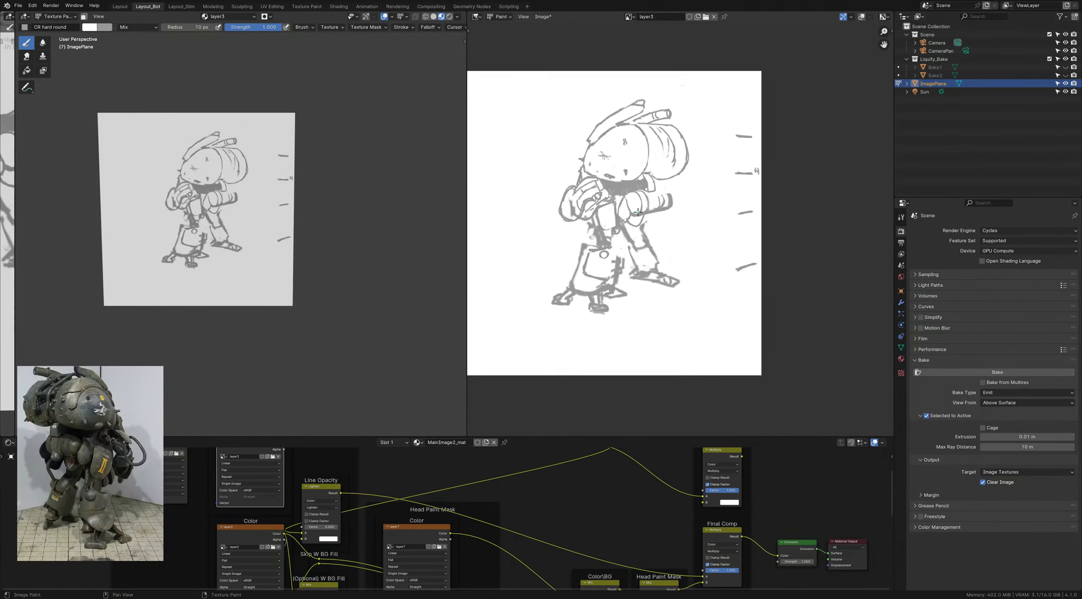
Step: Save the file and redraw the curved bands along the waist cylinder's rear half with a 3 px brush
key("ctrl+s")
scroll(651, 182, "up", 4)
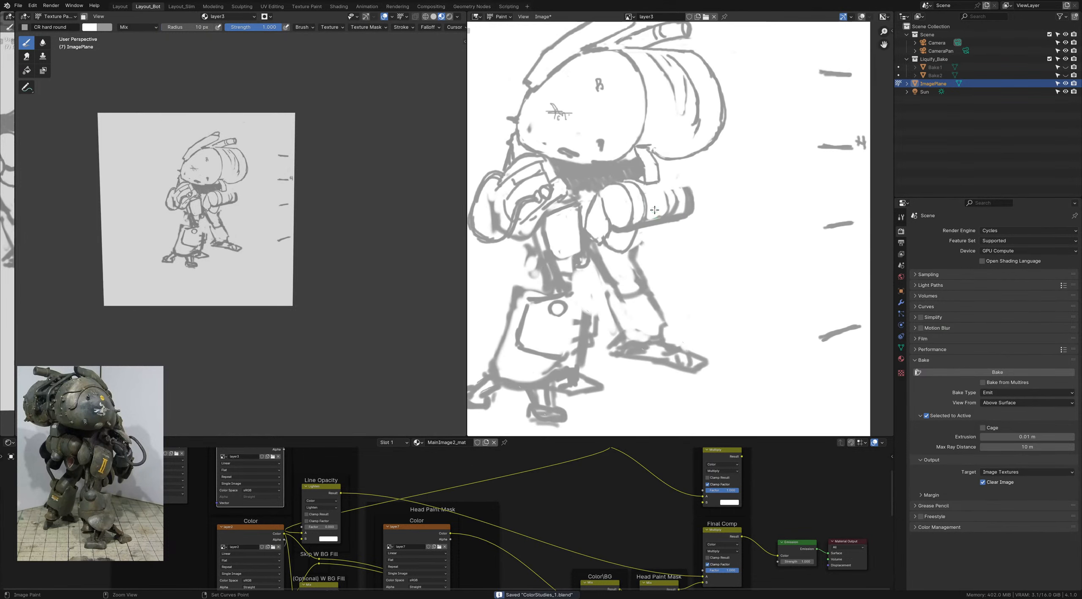
key("x")
key("bracketleft")
key("bracketleft")
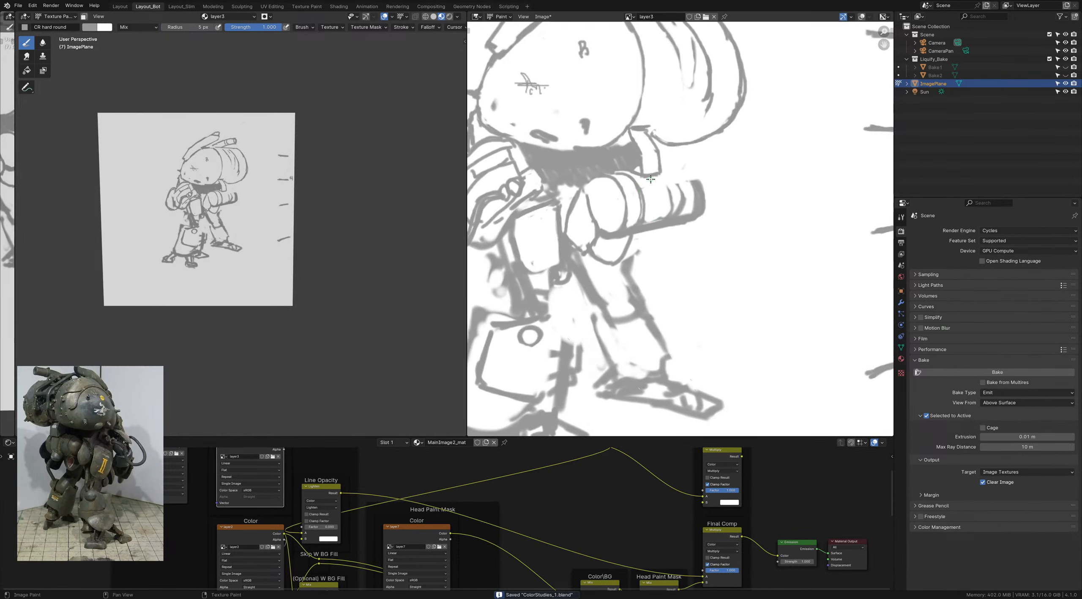
key("bracketleft")
key("bracketleft")
left_click_drag(658, 183, 661, 219)
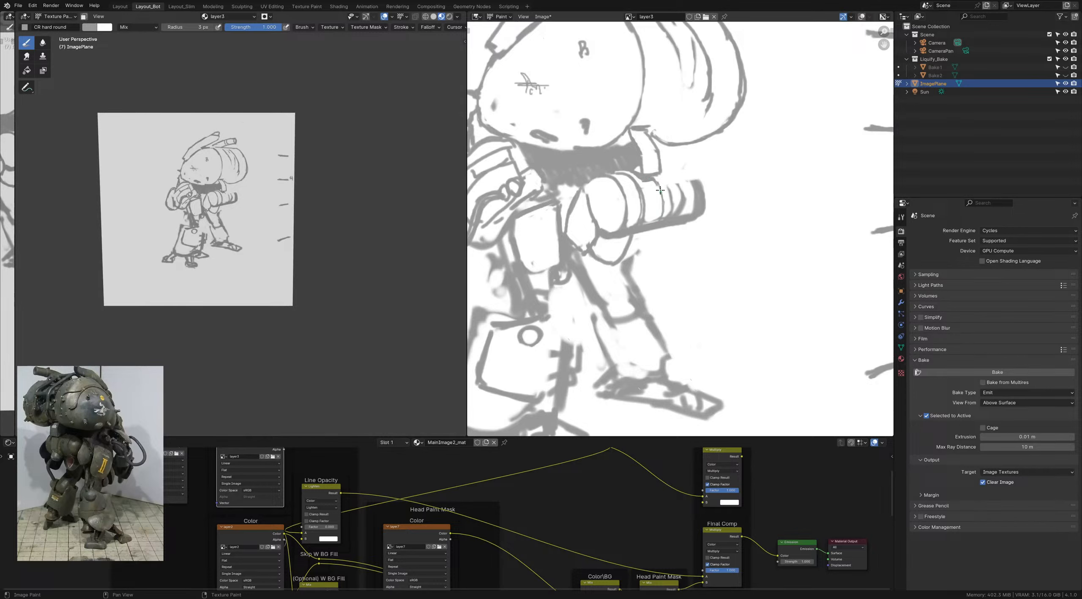
mouse_move(652, 211)
middle_mouse_down("ctrl")
mouse_move(640, 191)
mouse_move(652, 193)
middle_mouse_up("ctrl")
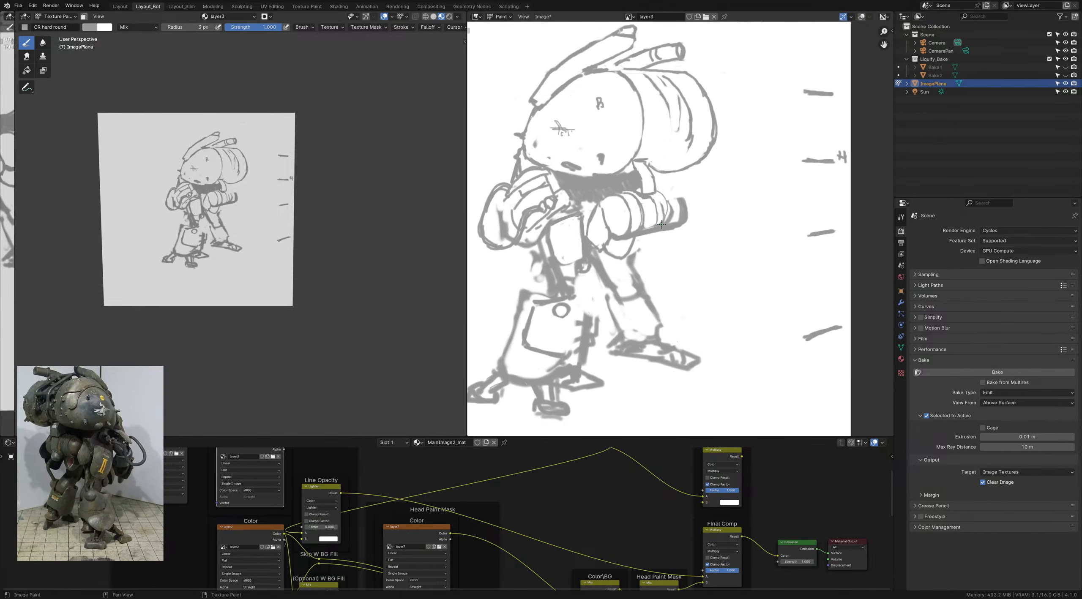
Step: Erase the thick dark rear end of the waist cylinder with a brush of about 24 px, leaving a shorter rounded end
mouse_move(661, 225)
left_mouse_down()
mouse_move(669, 207)
mouse_move(655, 190)
mouse_move(679, 229)
left_mouse_up()
key("f")
left_click(675, 202)
key("x")
key("f")
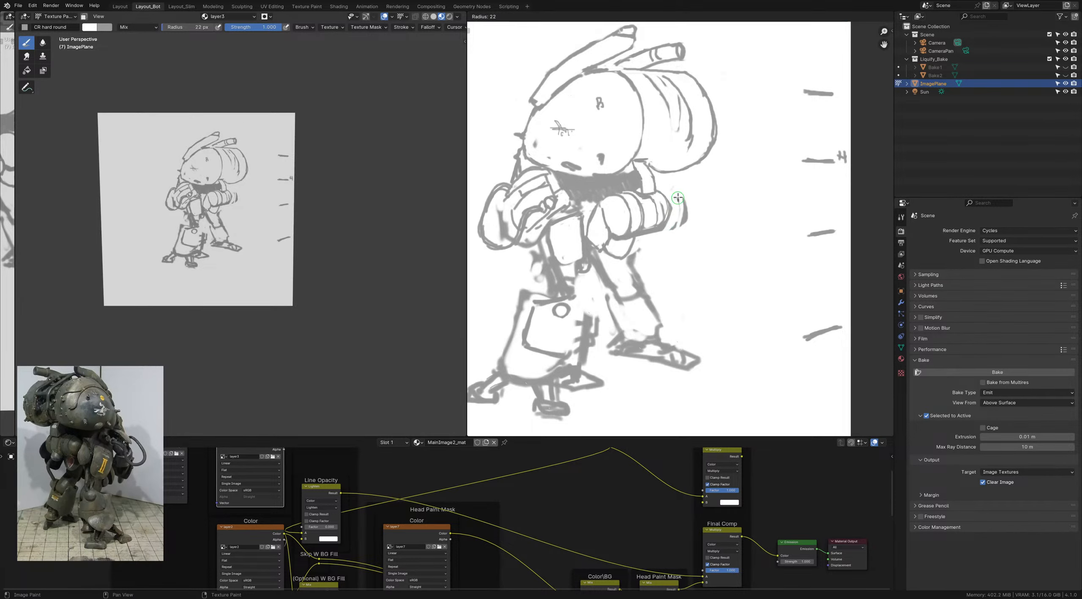
left_click(679, 197)
mouse_move(678, 199)
left_mouse_down()
mouse_move(679, 232)
mouse_move(689, 216)
left_mouse_up()
mouse_move(661, 242)
middle_mouse_down("ctrl")
mouse_move(657, 157)
mouse_move(653, 258)
middle_mouse_up("ctrl")
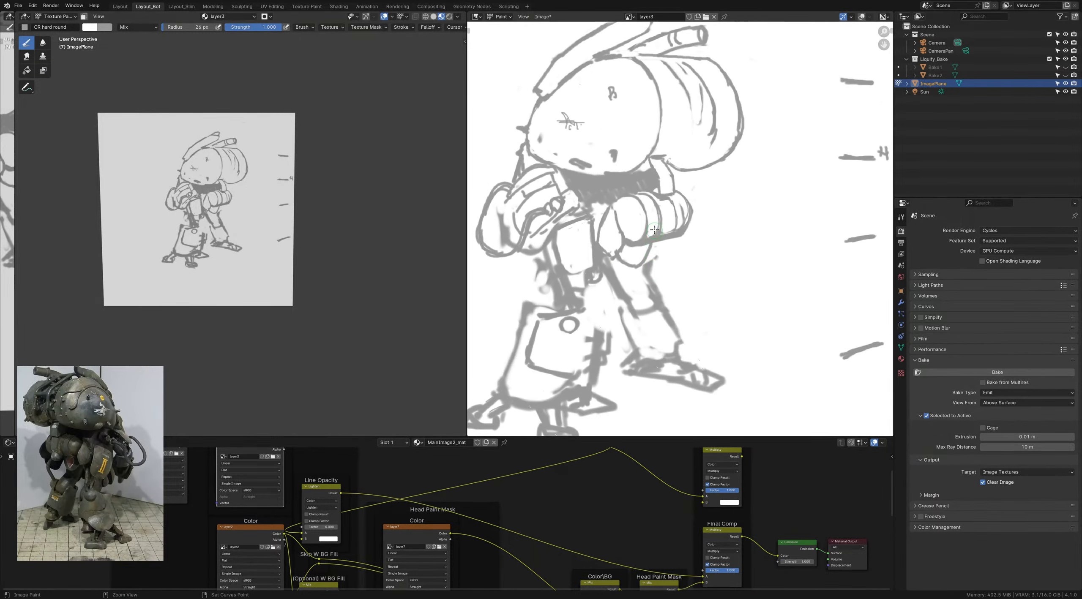
Step: Draw a small rounded knob below the waist cylinder's rear end, finishing with a 4 px brush
key("x")
key("x")
key("x")
key("bracketright")
key("x")
key("x")
key("bracketleft")
left_click_drag(661, 243, 677, 246)
key("x")
key("x")
key("bracketleft")
key("bracketleft")
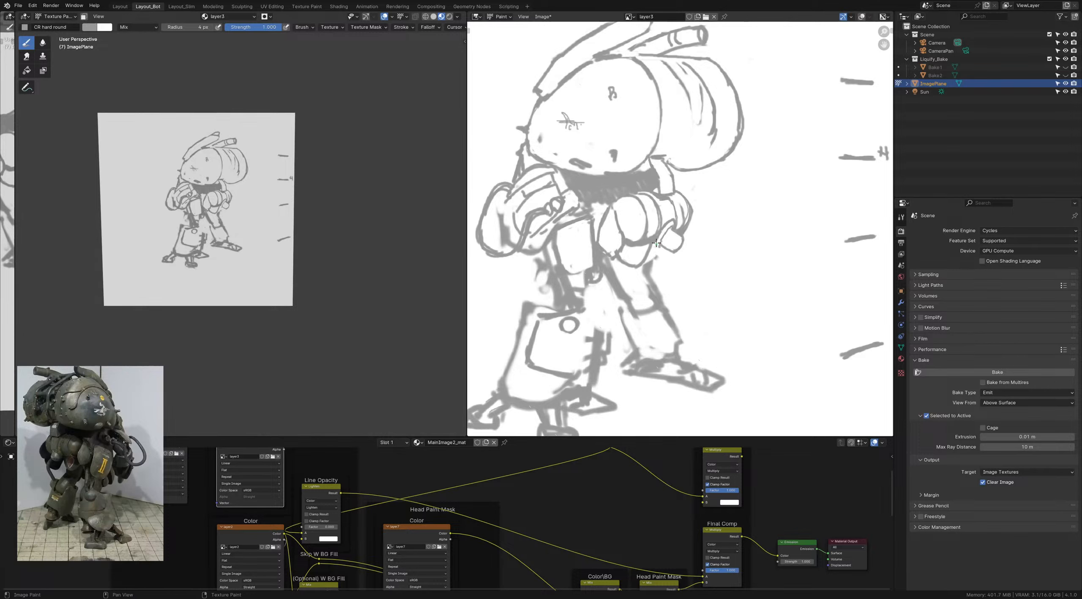
middle_click_drag(666, 226, 648, 239, "ctrl")
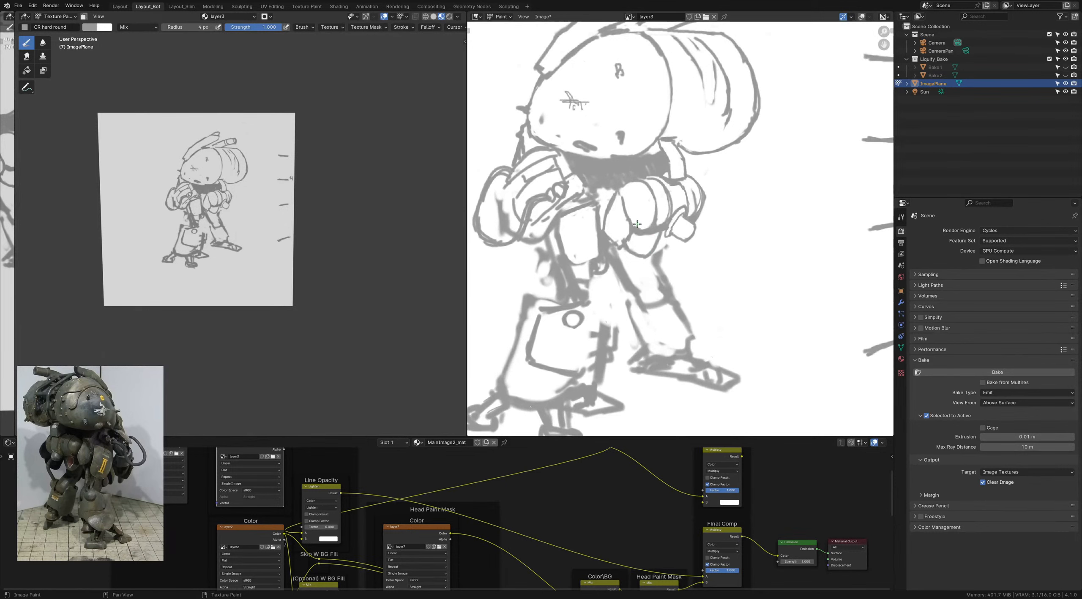
Step: Refine the line between the waist cylinder's rear band and the small knob, reducing the brush radius to 3 px
key("x")
key("bracketleft")
key("x")
key("x")
key("bracketleft")
key("bracketleft")
key("x")
key("bracketleft")
scroll(660, 231, "down", 3)
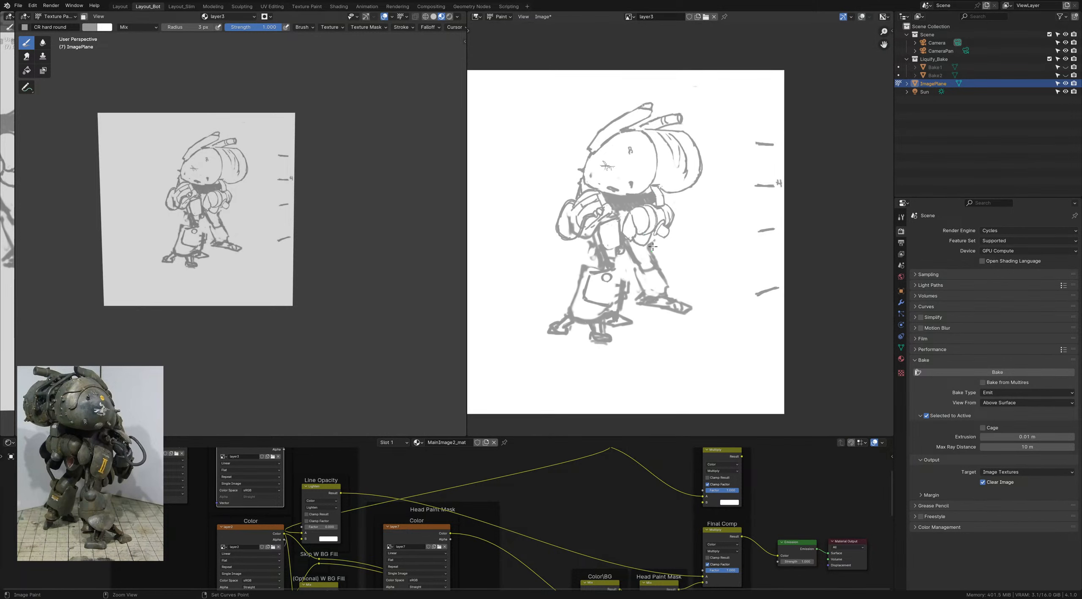
scroll(653, 247, "up", 5)
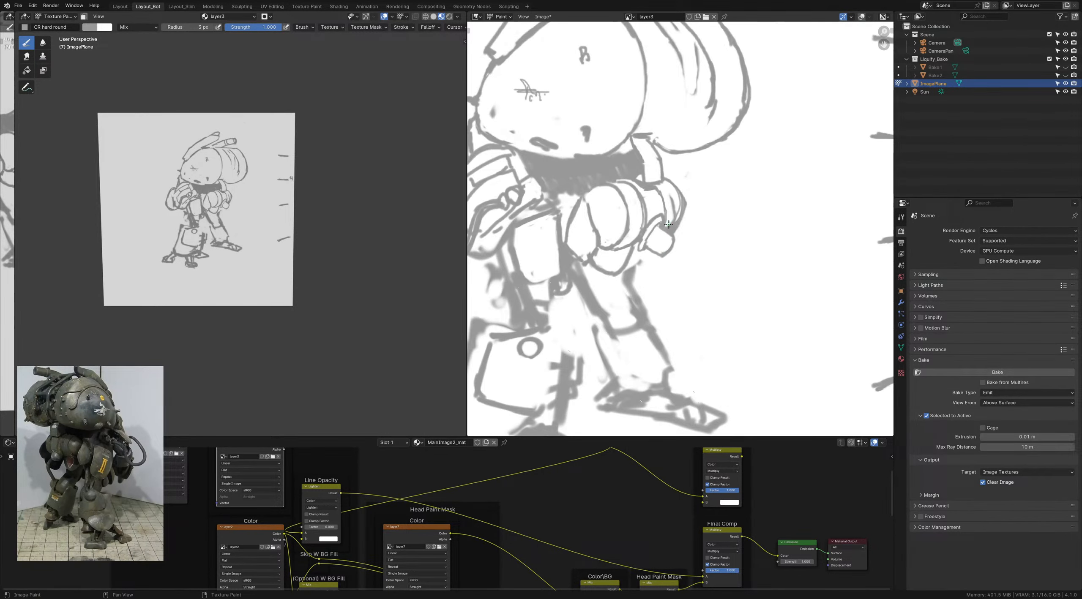
Step: Clean up the rear band above the knob with a 5 px brush and save the file
key("x")
key("bracketright")
key("bracketright")
left_click_drag(673, 224, 675, 206)
middle_click_drag(652, 241, 622, 248, "ctrl")
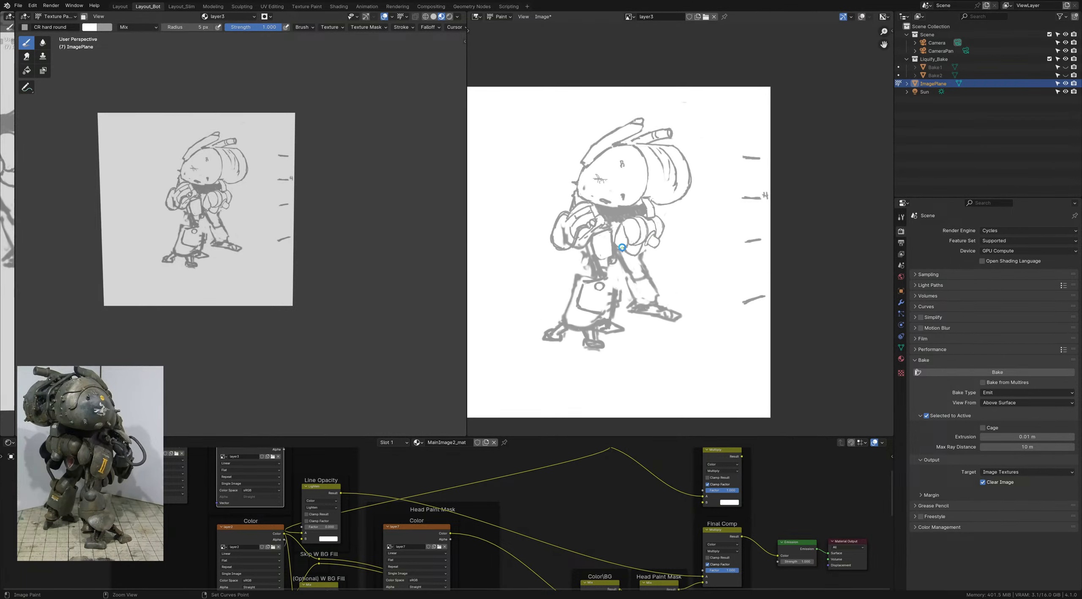
key("ctrl+s")
Step: Erase the excess grey where the knob meets the waist cylinder and redraw the thin contour there
scroll(636, 239, "up", 1)
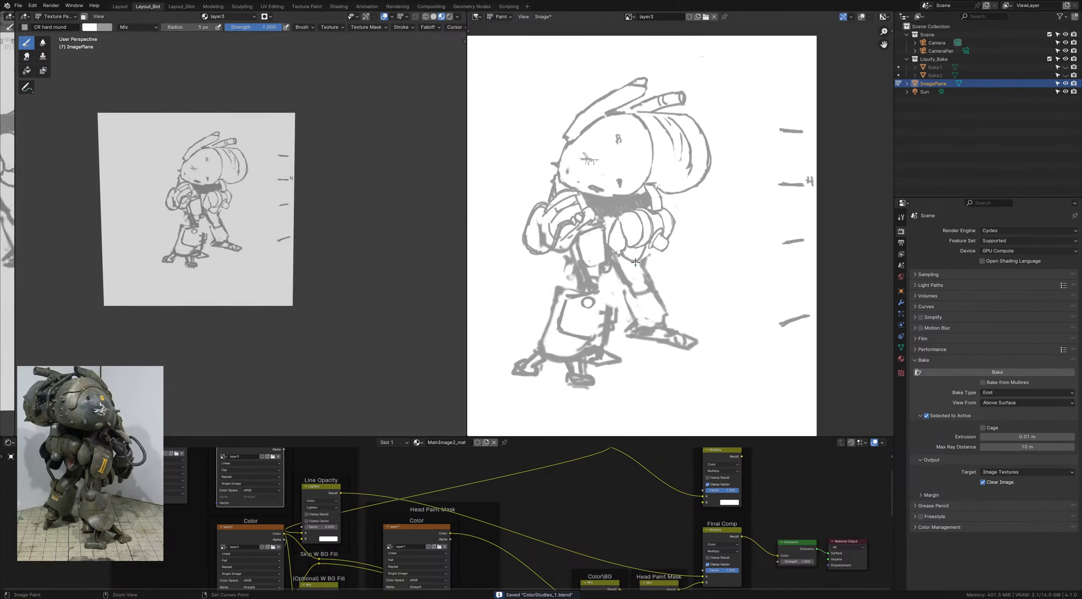
middle_click_drag(635, 262, 656, 248, "ctrl")
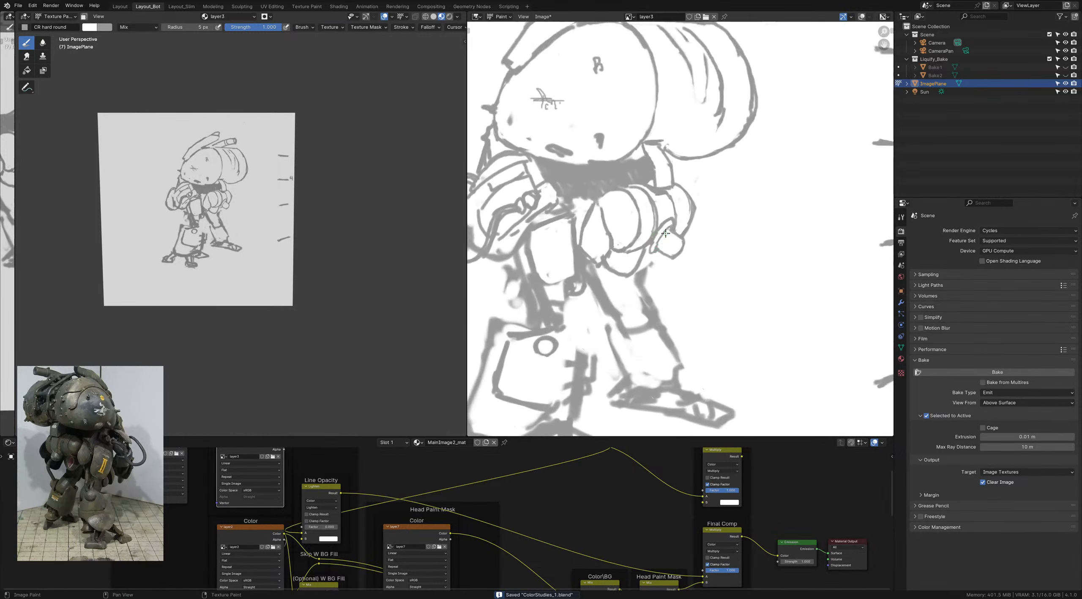
key("x")
key("bracketright")
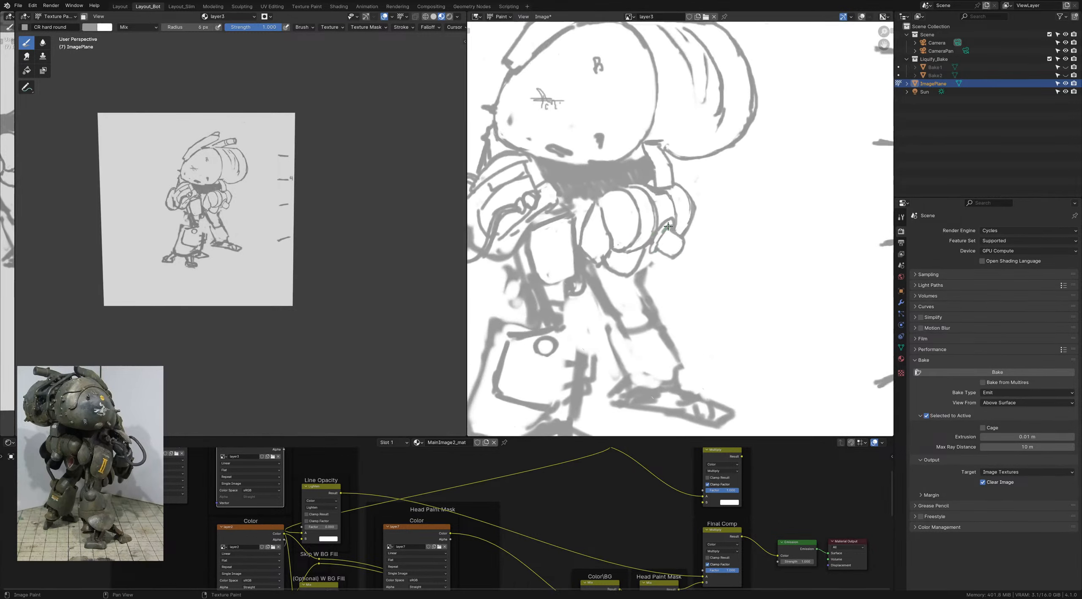
key("x")
key("x")
key("bracketleft")
key("bracketleft")
key("bracketleft")
key("bracketleft")
key("x")
scroll(661, 225, "down", 3)
scroll(649, 259, "up", 1)
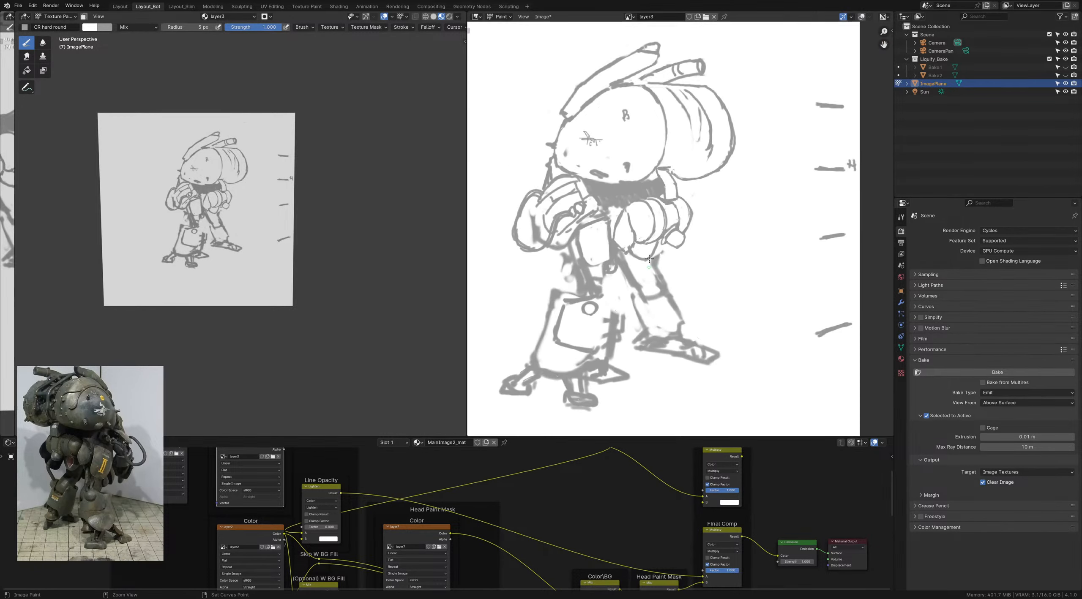
Step: Rework the knob's outline and its edge against the waist cylinder by alternating between grey and white strokes
scroll(650, 259, "up", 3)
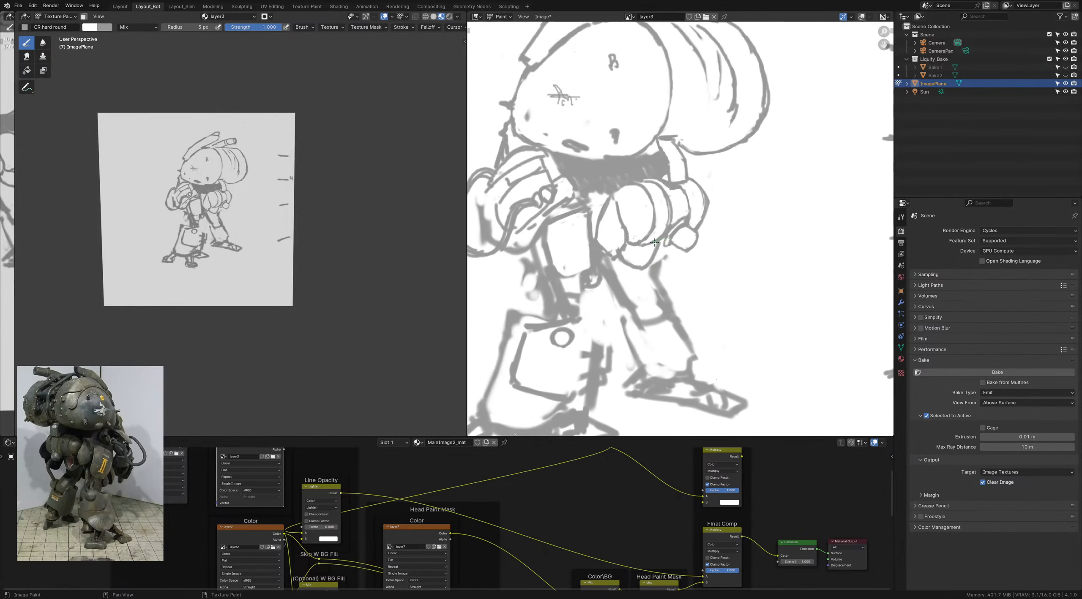
key("bracketright")
key("bracketright")
key("x")
key("x")
left_click_drag(674, 245, 702, 238)
key("x")
left_click_drag(687, 226, 694, 237)
mouse_move(692, 227)
middle_mouse_down("ctrl")
mouse_move(680, 197)
mouse_move(679, 280)
mouse_move(675, 224)
middle_mouse_up("ctrl")
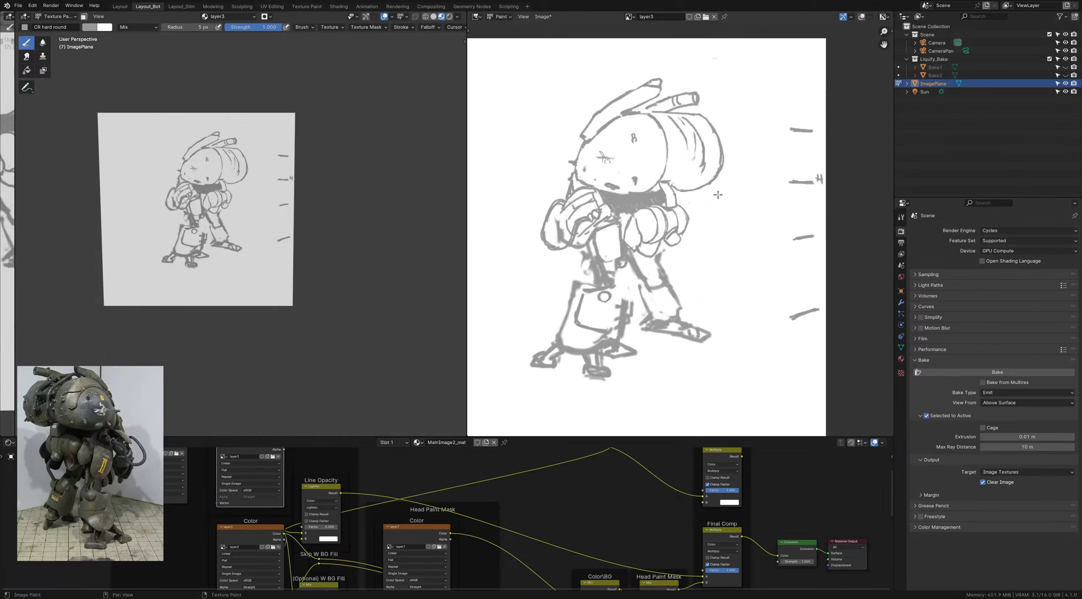
Step: Check the whole figure's proportions and save the file
mouse_move(717, 195)
middle_mouse_down("ctrl")
mouse_move(697, 169)
mouse_move(679, 279)
middle_mouse_up("ctrl")
key("x")
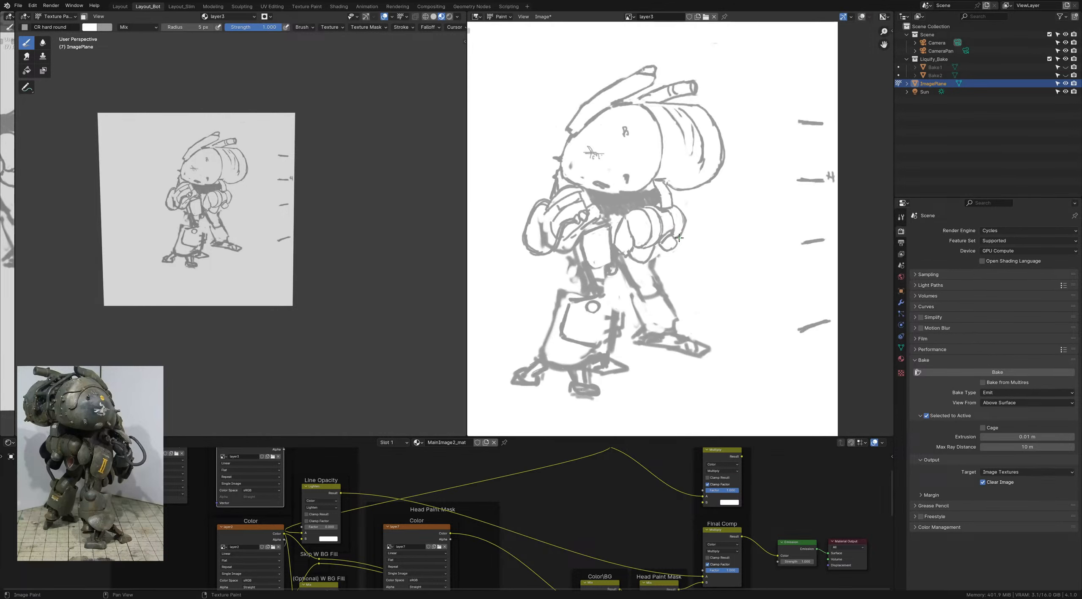
mouse_move(677, 238)
middle_mouse_down("ctrl")
mouse_move(672, 199)
mouse_move(662, 264)
mouse_move(636, 242)
middle_mouse_up("ctrl")
key("x")
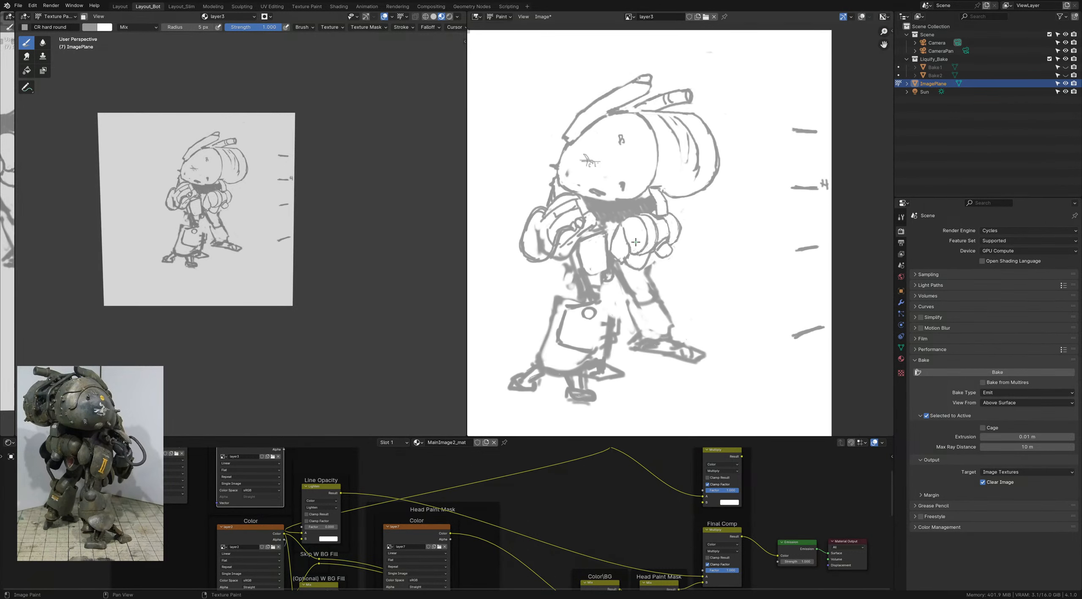
scroll(636, 243, "up", 2)
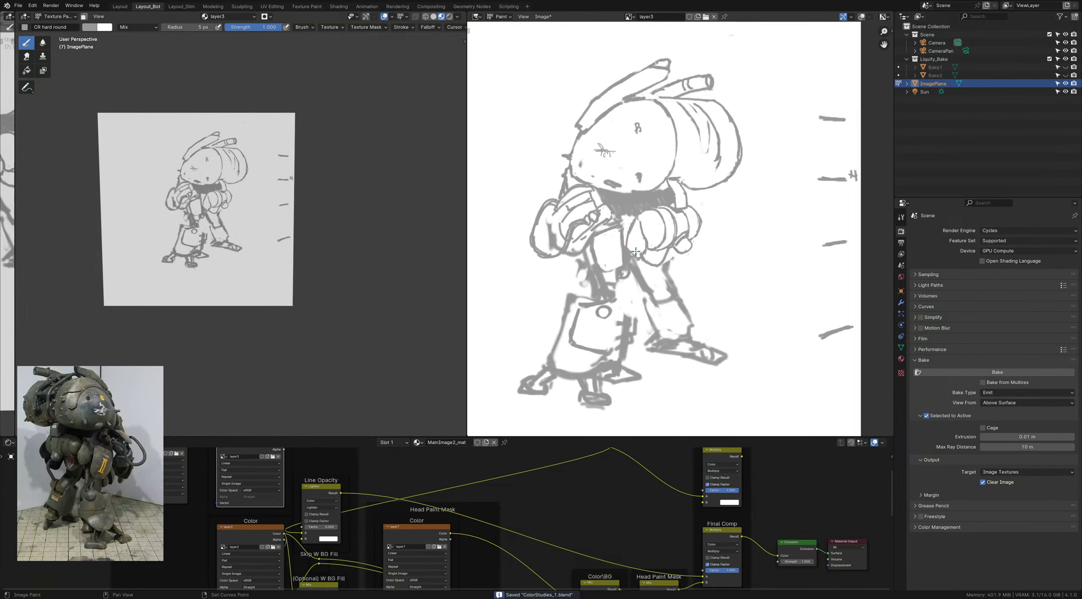
key("ctrl+s")
scroll(658, 226, "down", 1)
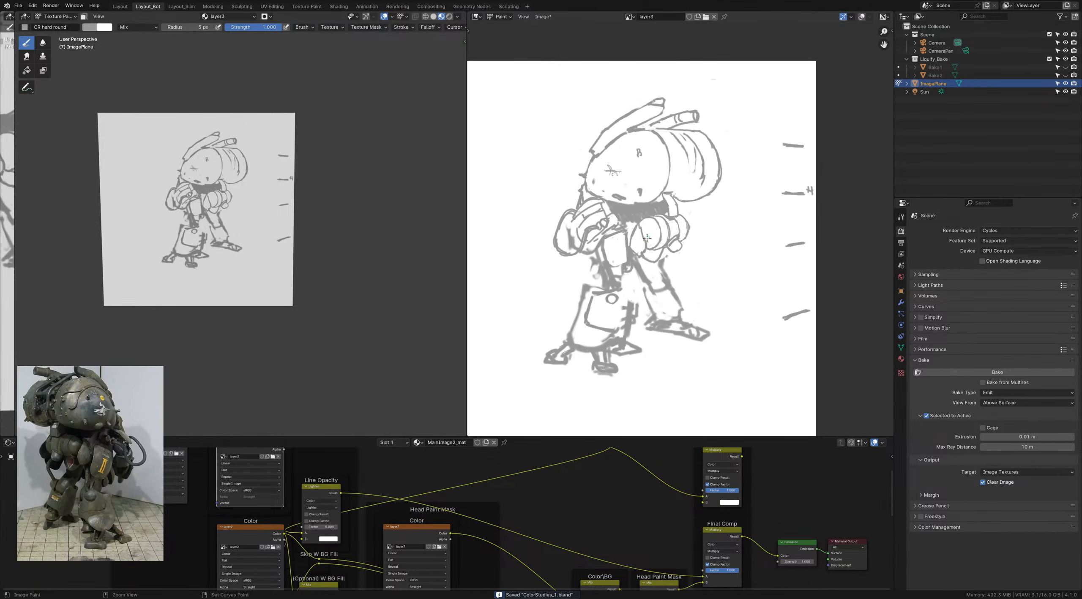
scroll(640, 262, "up", 1)
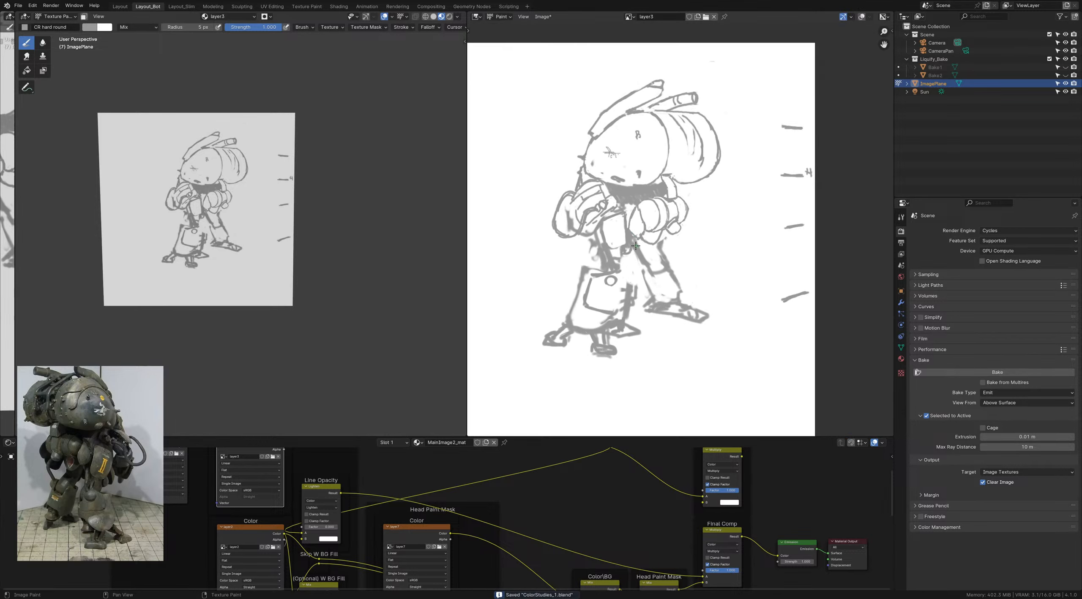
Step: Erase the waist cylinder's front segment and the lines between the two thighs with an enlarged white brush
scroll(638, 249, "up", 1)
key("x")
key("f")
left_click(640, 243)
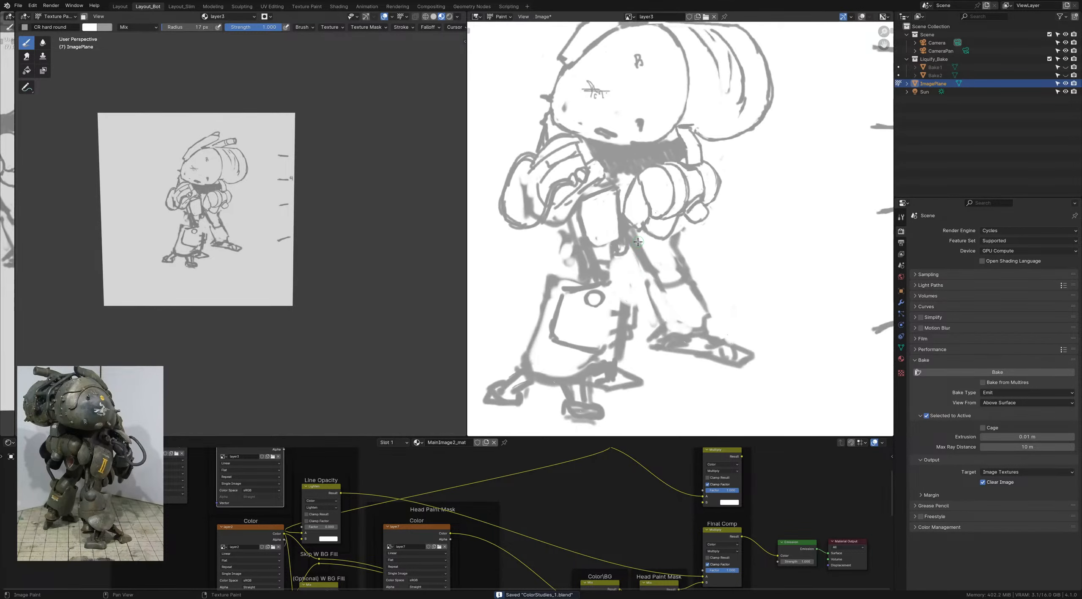
mouse_move(637, 245)
left_mouse_down()
mouse_move(627, 243)
mouse_move(629, 194)
left_mouse_up()
key("x")
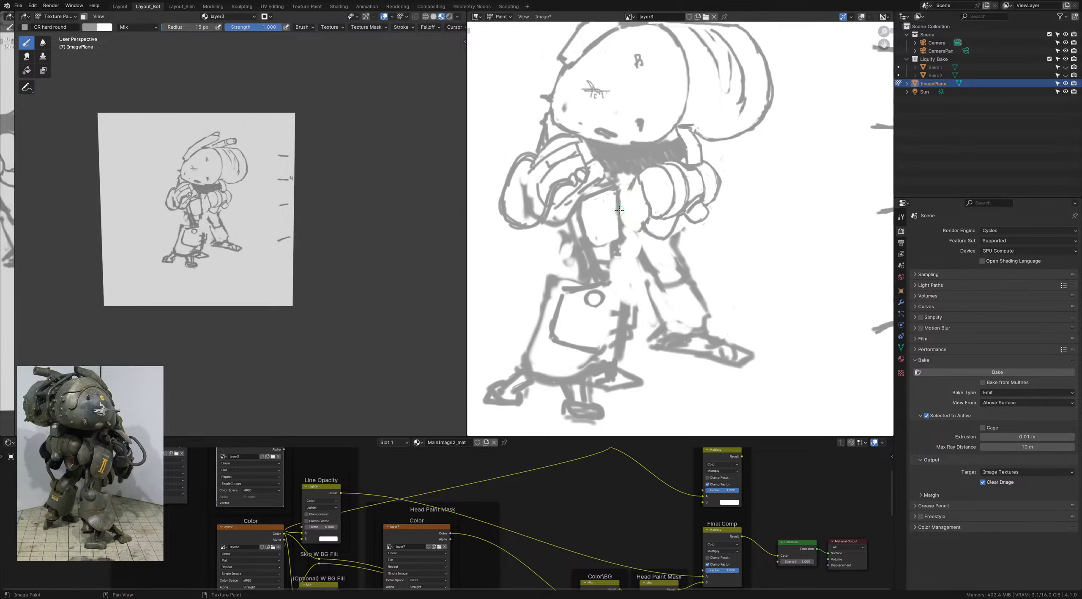
Step: Redraw the rounded front segment of the waist cylinder beside the near thigh with a thin brush and save the file
key("bracketleft")
key("bracketleft")
key("bracketleft")
key("bracketleft")
key("bracketleft")
key("x")
key("x")
mouse_move(632, 186)
left_mouse_down()
mouse_move(637, 177)
mouse_move(627, 194)
left_mouse_up()
key("x")
key("x")
left_click_drag(634, 174, 615, 204)
middle_click_drag(615, 204, 616, 133, "ctrl")
middle_click_drag(627, 228, 639, 206, "ctrl")
key("ctrl+s")
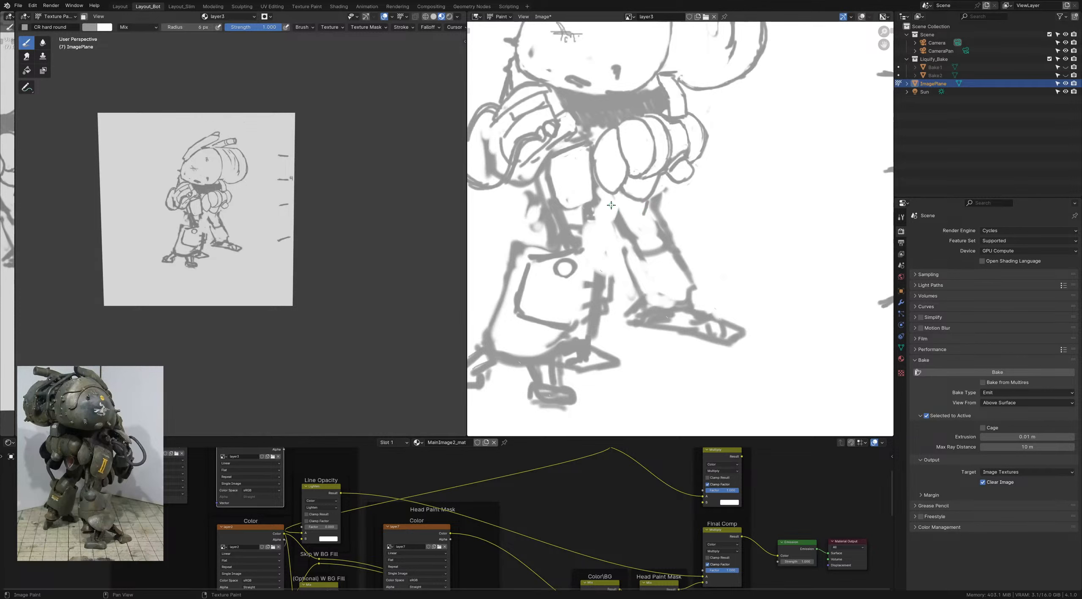
Step: Redraw the hip segment beneath the waist cylinder, clean up the lines around it and save the file
left_click_drag(644, 214, 633, 219)
mouse_move(605, 194)
left_mouse_down()
mouse_move(613, 216)
mouse_move(637, 214)
left_mouse_up()
key("x")
key("x")
key("x")
key("x")
mouse_move(617, 227)
left_mouse_down()
mouse_move(630, 255)
mouse_move(624, 231)
mouse_move(634, 244)
mouse_move(664, 187)
mouse_move(665, 211)
left_mouse_up()
key("x")
key("f")
left_click(629, 233)
mouse_move(678, 210)
middle_mouse_down("ctrl")
mouse_move(650, 142)
mouse_move(678, 229)
mouse_move(670, 216)
middle_mouse_up("ctrl")
key("ctrl+s")
Step: Erase the far leg's rear contour from hip to shin with an 18 px brush
key("bracketright")
key("bracketright")
key("bracketright")
key("bracketright")
key("bracketright")
key("bracketright")
key("bracketright")
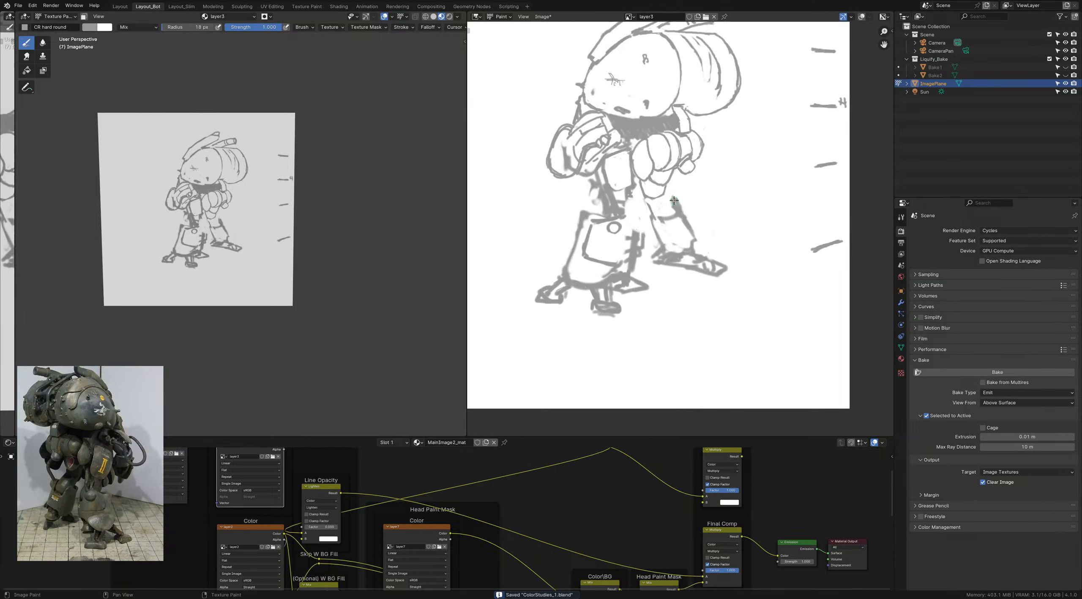
left_click_drag(672, 193, 681, 222)
key("x")
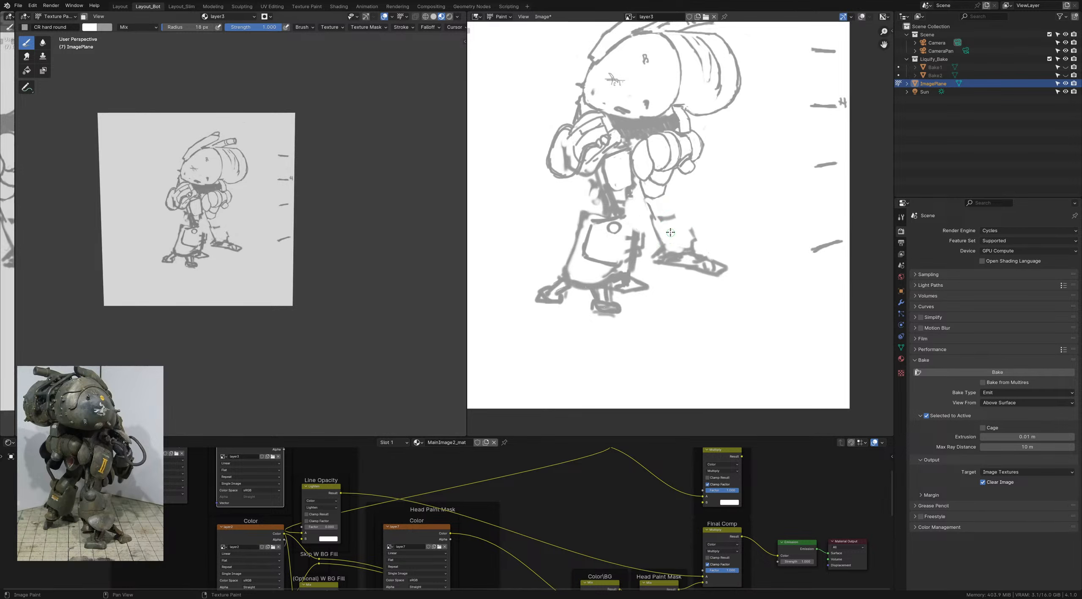
Step: Erase the stray marks beside the near thigh with a smaller brush and save the file
mouse_move(653, 226)
middle_mouse_down("shift")
mouse_move(668, 236)
mouse_move(596, 211)
middle_mouse_up("shift")
key("bracketleft")
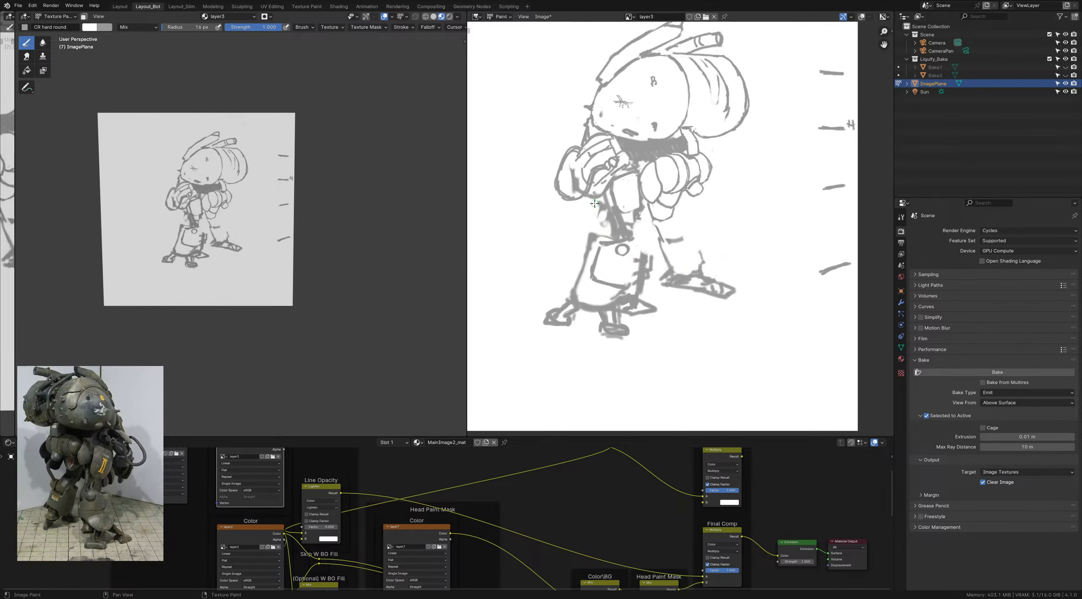
left_click_drag(600, 213, 603, 225)
mouse_move(622, 214)
middle_mouse_down()
mouse_move(602, 220)
mouse_move(634, 232)
middle_mouse_up()
scroll(599, 221, "down", 1)
key("ctrl+s")
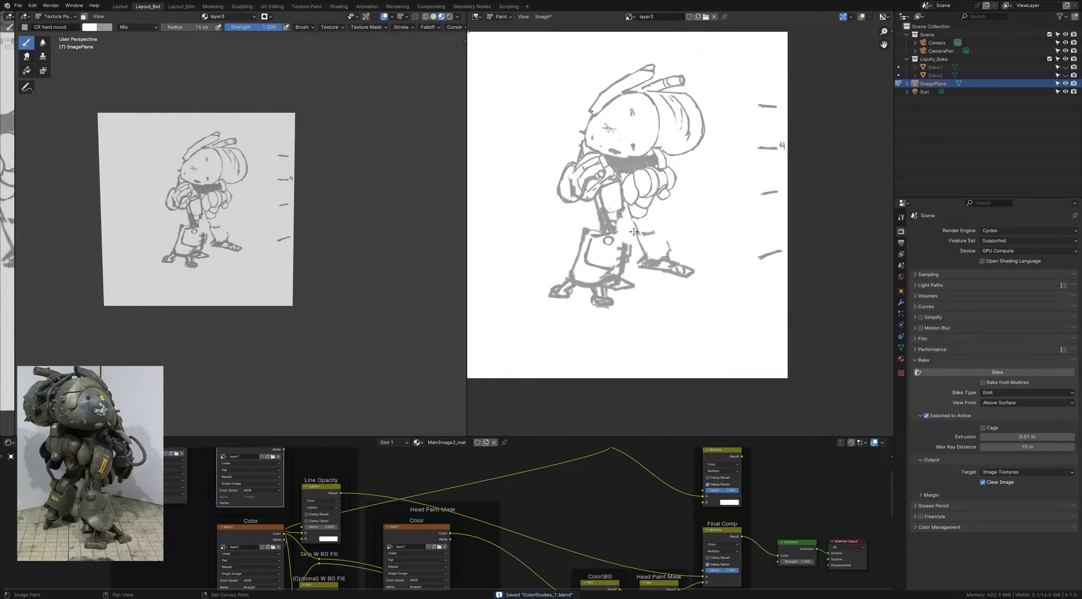
Step: Erase both lower legs and feet below the hips with a large brush and save the file
key("f")
left_click(618, 236)
mouse_move(584, 236)
left_mouse_down()
mouse_move(555, 298)
mouse_move(622, 271)
mouse_move(590, 237)
mouse_move(616, 240)
mouse_move(611, 259)
mouse_move(634, 296)
mouse_move(653, 233)
mouse_move(664, 233)
mouse_move(670, 264)
mouse_move(655, 271)
mouse_move(637, 231)
left_mouse_up()
mouse_move(625, 273)
middle_mouse_down()
mouse_move(645, 283)
mouse_move(632, 261)
middle_mouse_up()
key("ctrl+s")
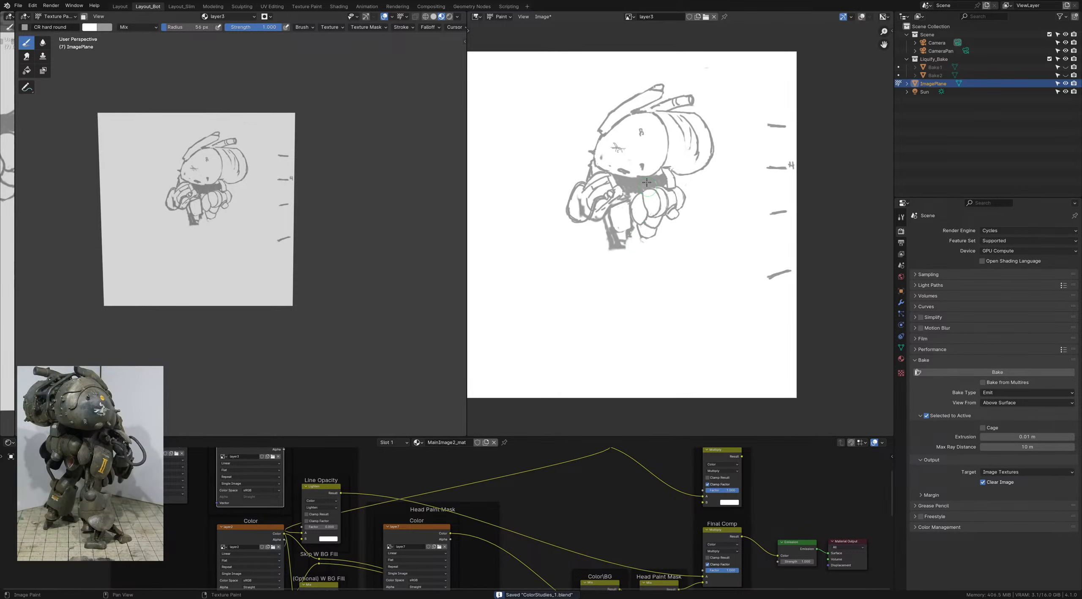
Step: Reduce the brush radius to about 18 px and tidy the lower end of the hip segment
key("bracketleft")
key("bracketleft")
key("bracketleft")
key("bracketleft")
key("bracketleft")
key("bracketleft")
key("bracketleft")
key("bracketleft")
key("bracketleft")
key("bracketleft")
middle_click_drag(650, 253, 652, 247)
key("bracketright")
key("bracketleft")
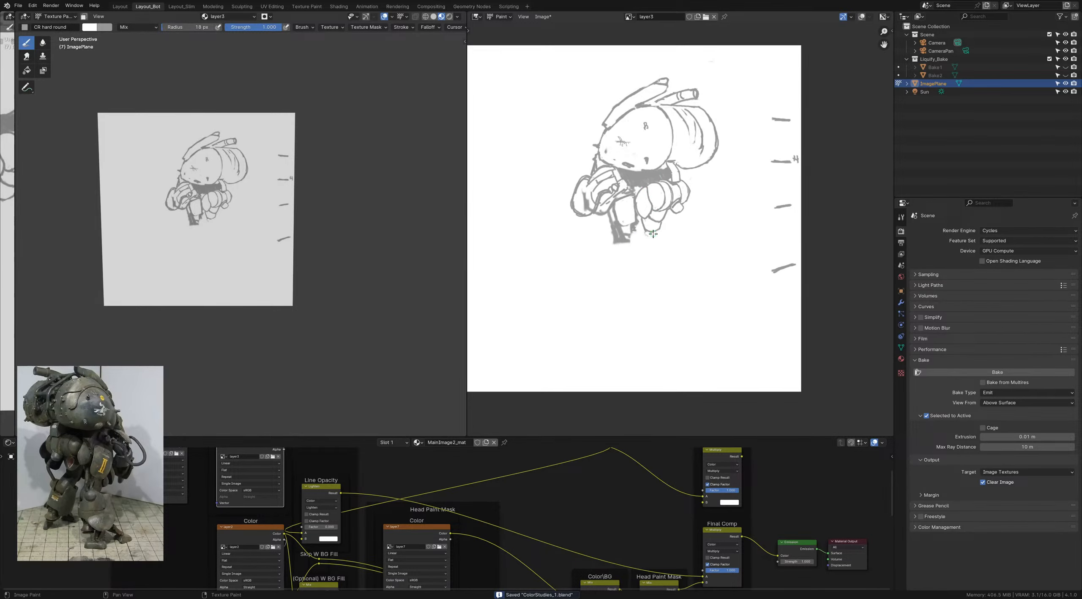
key("x")
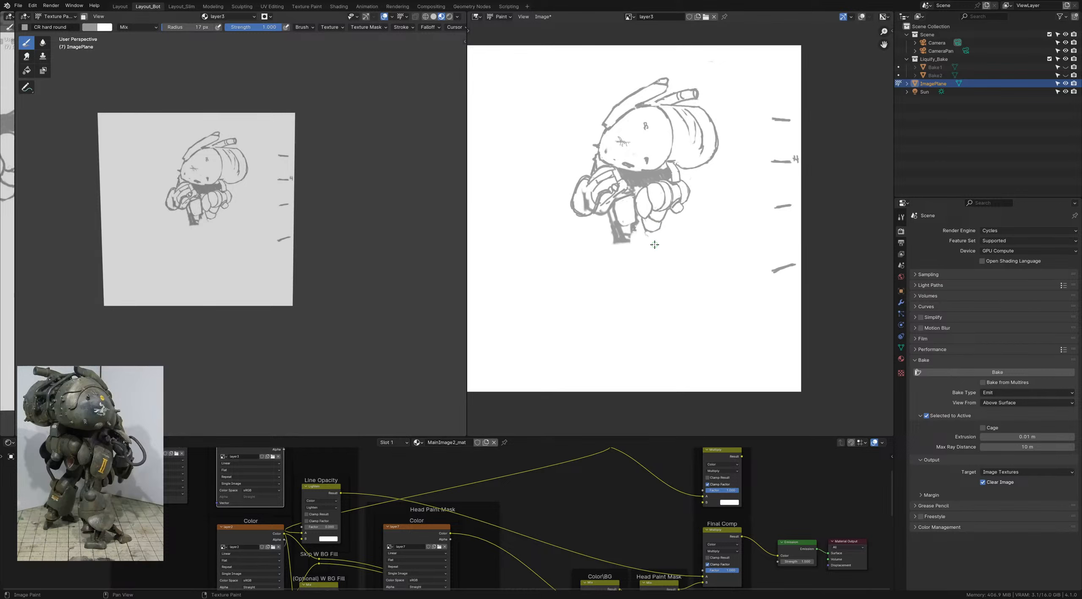
Step: Mark the far foot's position with a grey dot below the hips using an 11 px brush
key("bracketleft")
key("bracketleft")
key("bracketleft")
key("bracketleft")
middle_click_drag(655, 252, 659, 237)
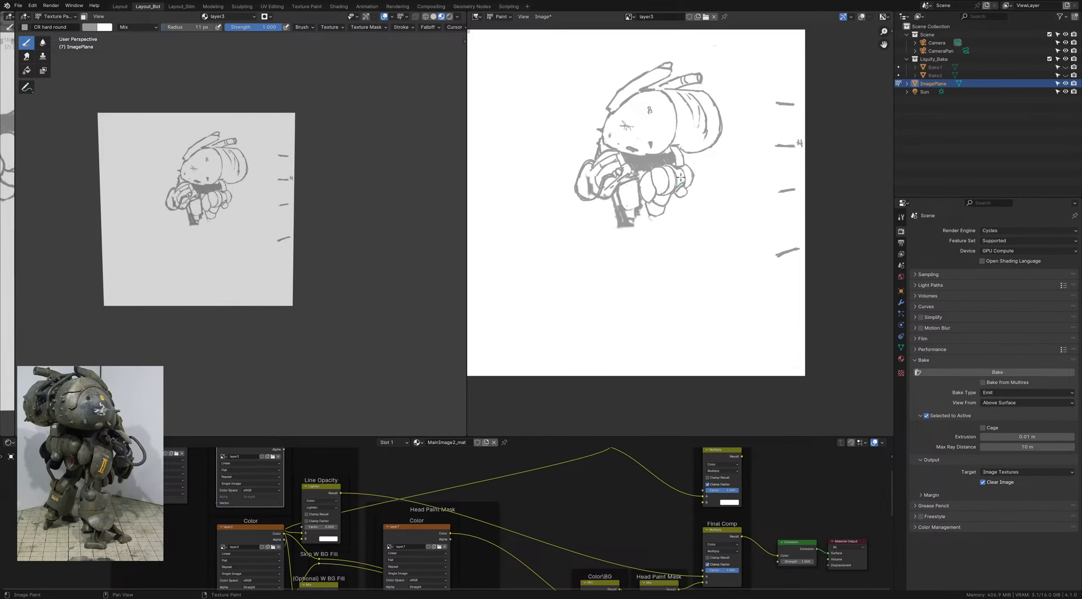
key("bracketleft")
key("bracketleft")
left_click(691, 285)
left_click_drag(656, 215, 675, 278)
key("ctrl+z")
left_click_drag(655, 215, 678, 272)
key("ctrl+z")
left_click_drag(659, 220, 681, 277)
key("ctrl+z")
Step: Draw a curved grey guide line for the far leg from the hip segment down towards the foot dot
left_click_drag(658, 217, 677, 273)
middle_click_drag(623, 231, 625, 227)
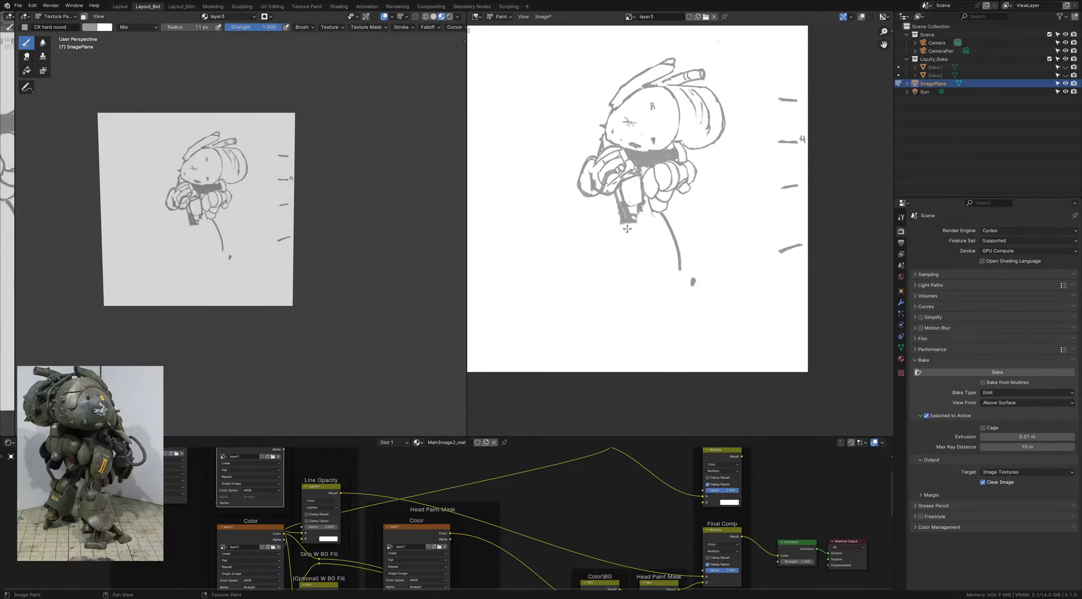
Step: Draw a long grey guide line for the near leg down from the hip block and mark the near foot with a slanted stroke
left_click(617, 218)
mouse_move(619, 196)
left_mouse_down()
mouse_move(627, 265)
mouse_move(617, 342)
left_mouse_up()
left_click(574, 328)
middle_click_drag(664, 312, 658, 319)
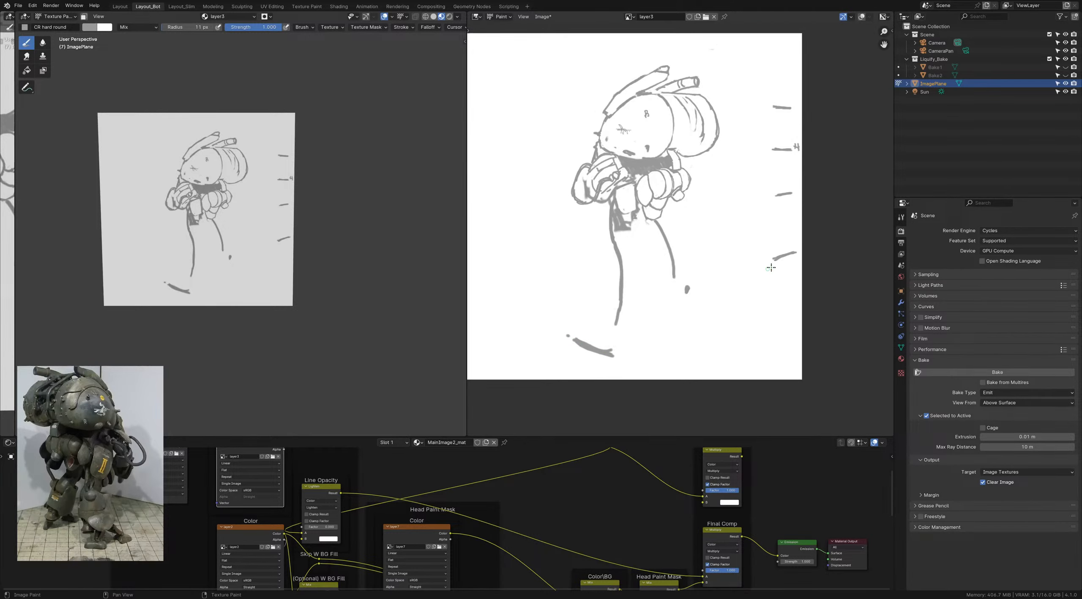
Step: Reduce the brush radius to 7 px and add one more proportion tick below the lowest mark beside the figure
key("bracketleft")
key("bracketleft")
left_click_drag(782, 303, 795, 297)
middle_click_drag(692, 316, 686, 302)
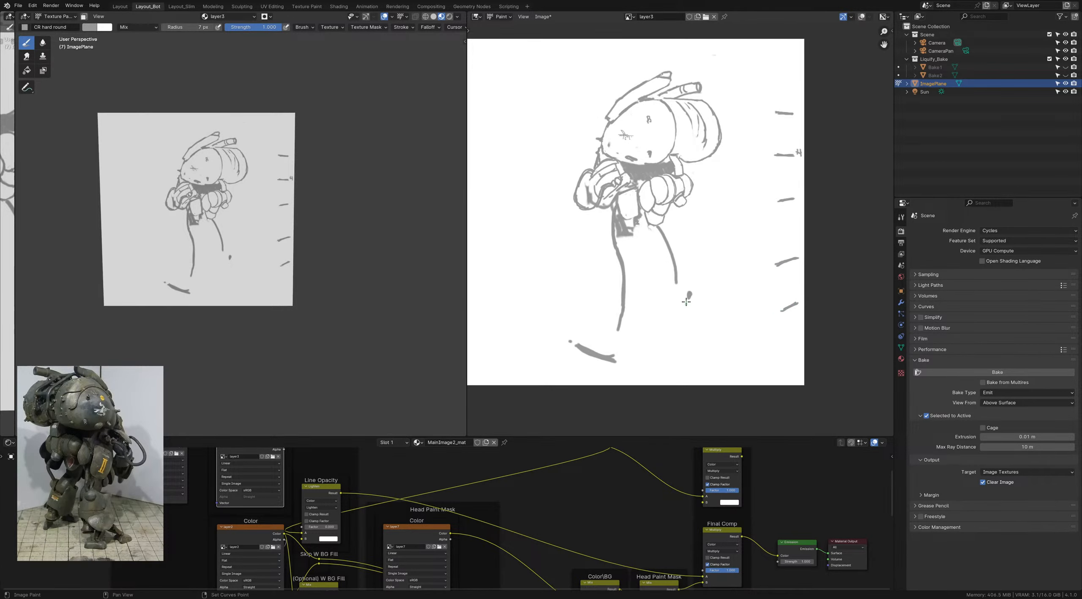
Step: Sketch the far foot's strokes next to its dot and build up the near foot with extra grey lines
mouse_move(688, 302)
left_mouse_down()
mouse_move(658, 298)
mouse_move(678, 311)
left_mouse_up()
key("ctrl+z")
middle_click_drag(655, 321, 655, 325)
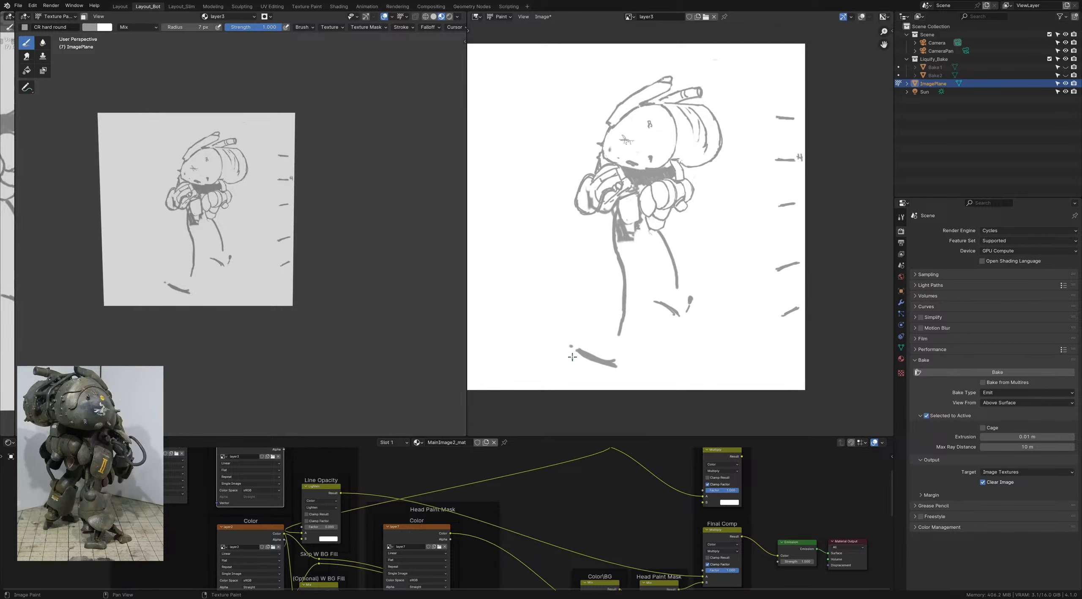
mouse_move(568, 353)
left_mouse_down()
mouse_move(619, 363)
mouse_move(631, 331)
left_mouse_up()
key("ctrl+z")
middle_click_drag(639, 307, 639, 311)
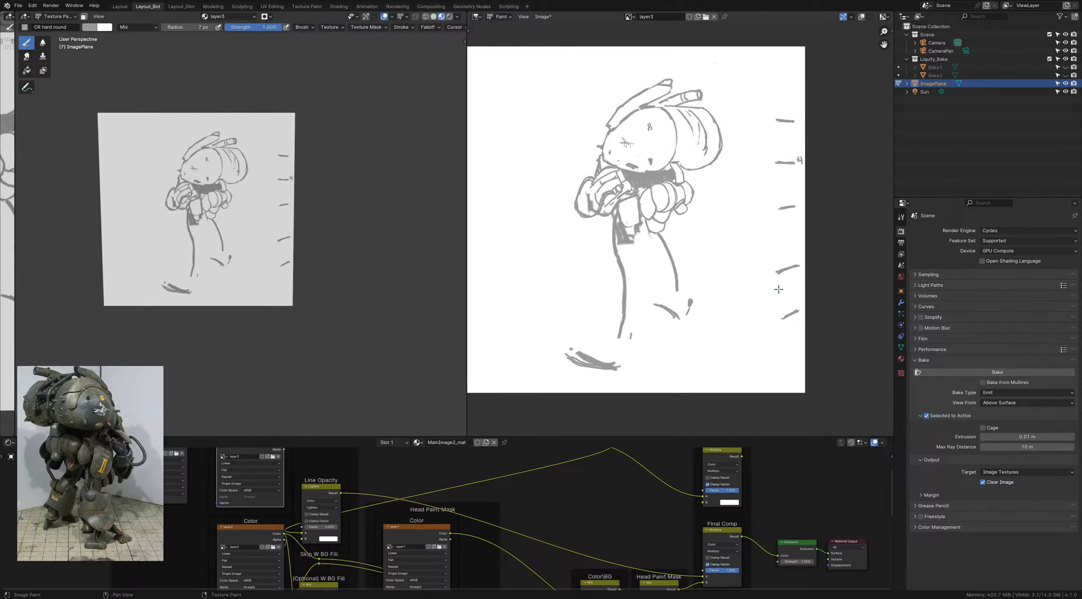
Step: Draw a dashed guide from the proportion ticks towards the far foot, add dashes beside the near foot and save the file
left_click_drag(767, 277, 728, 291)
left_click_drag(658, 306, 654, 306)
left_click(556, 344)
middle_click_drag(624, 246, 619, 249)
key("ctrl+s")
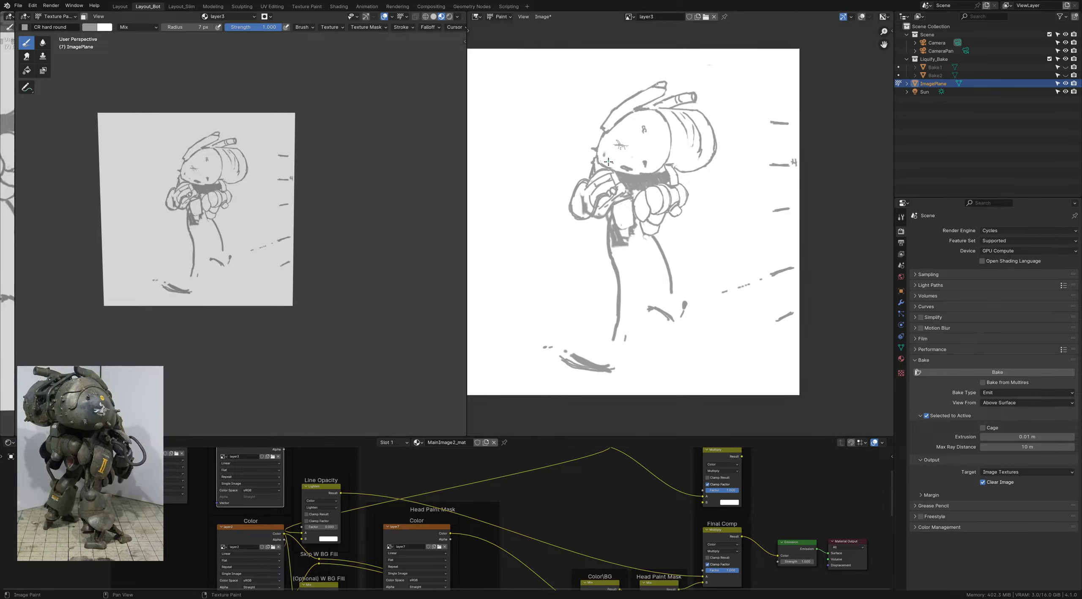
middle_click_drag(570, 237, 556, 230)
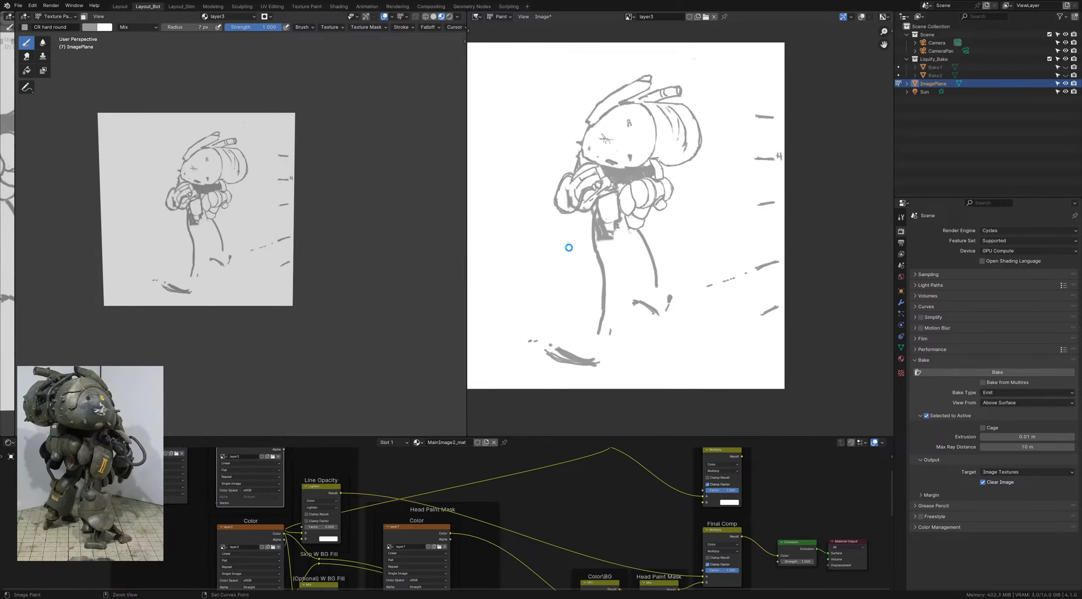
key("ctrl+s")
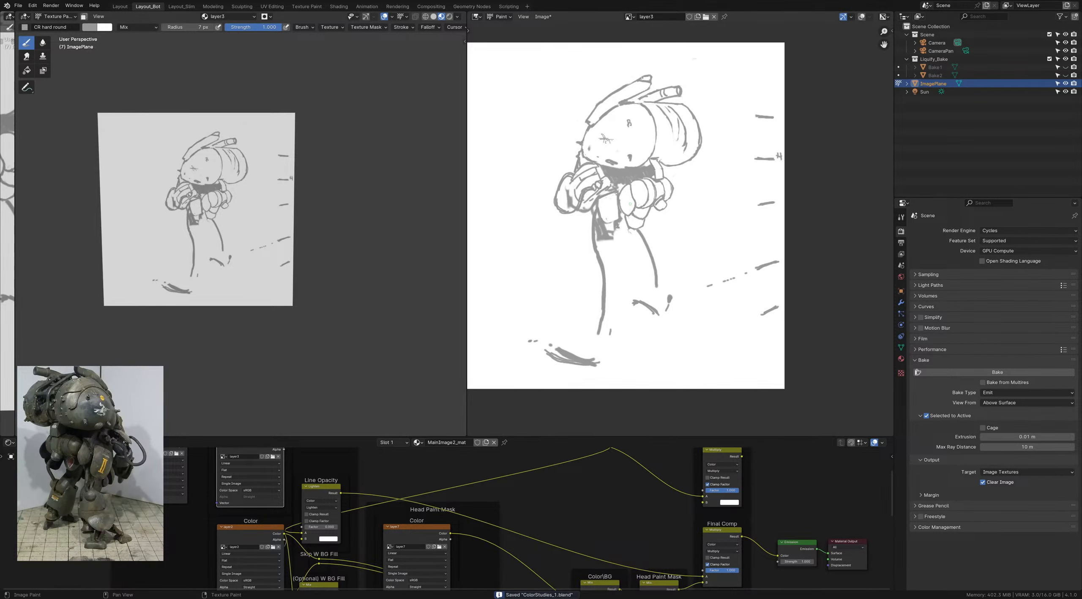
Step: Flip the layer3 image horizontally and save the file
left_click(543, 17)
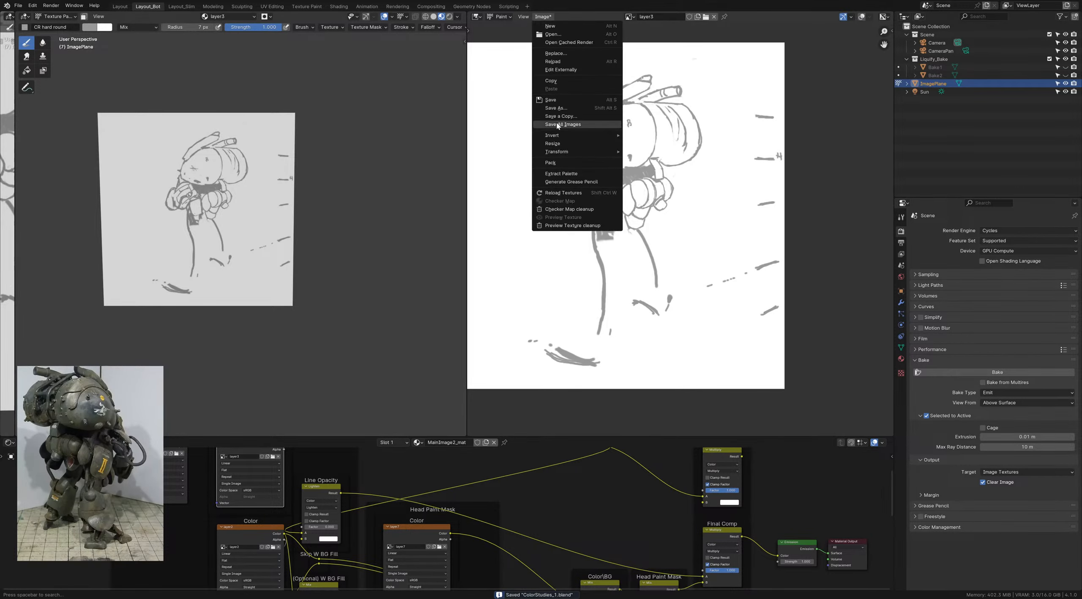
mouse_move(556, 152)
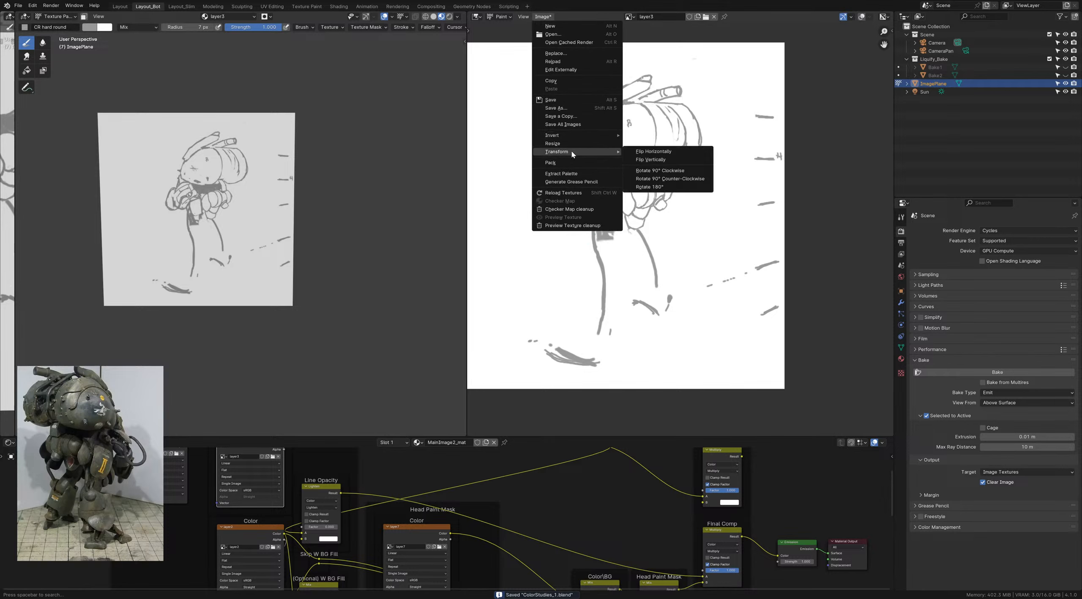
left_click(651, 153)
middle_click_drag(570, 212, 589, 216)
key("ctrl+s")
middle_click_drag(599, 309, 623, 302)
middle_click_drag(670, 245, 669, 249)
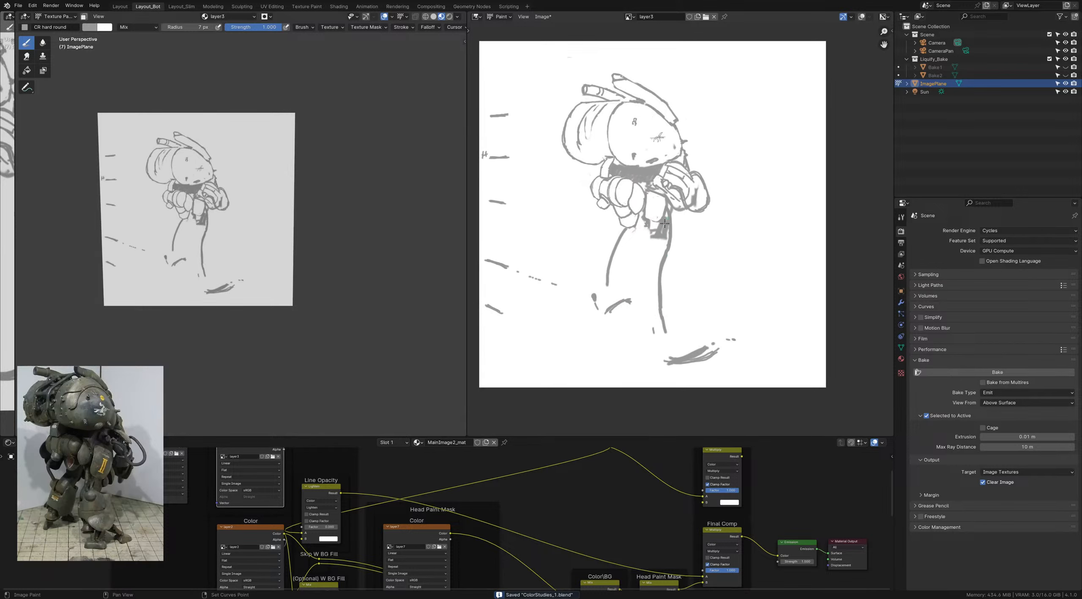
Step: Thicken the top of the near leg line at the hip block and draw the thigh's outer line down from the raised hand
left_click_drag(665, 224, 666, 247)
left_click_drag(696, 207, 695, 242)
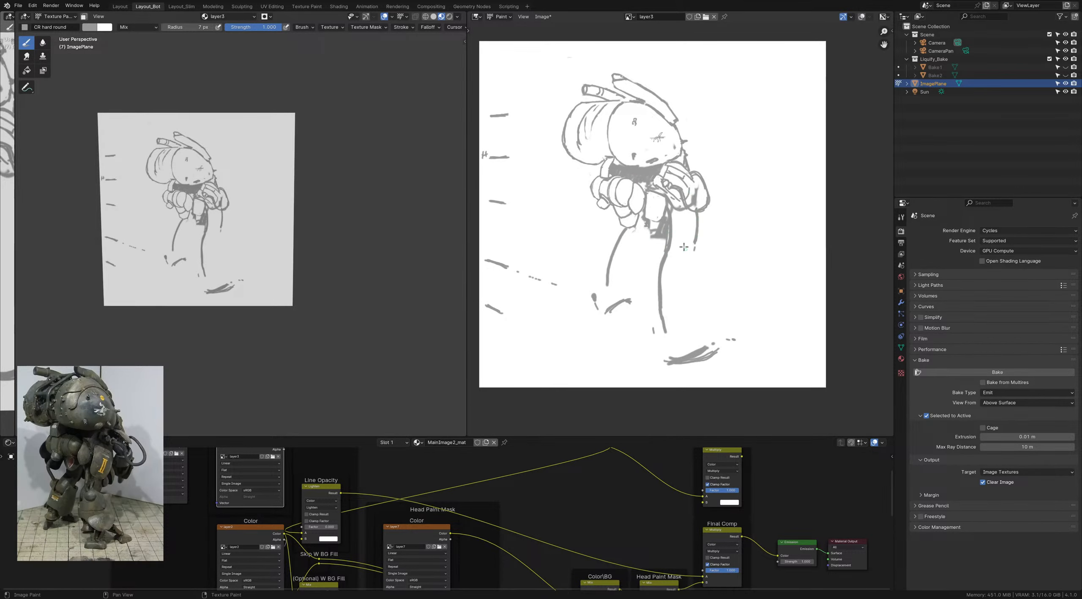
left_click_drag(697, 211, 694, 250)
middle_click_drag(626, 247, 631, 239)
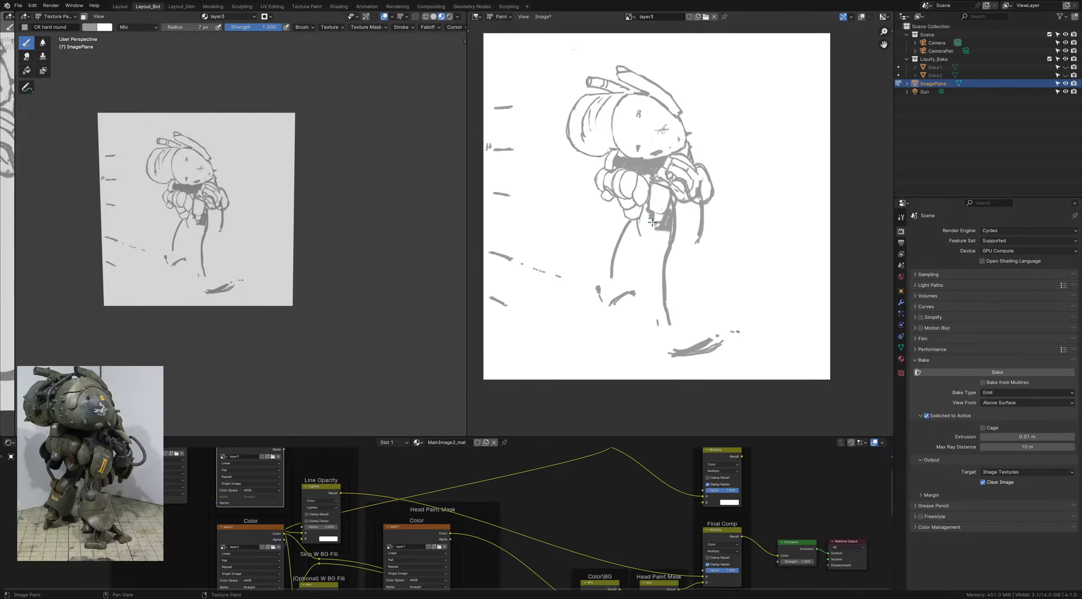
Step: Outline the rounded forms at the back of the hips, redraw the raised forearm's outer contour and save the file
left_click_drag(653, 222, 643, 236)
mouse_move(597, 183)
left_mouse_down()
mouse_move(587, 207)
mouse_move(612, 221)
mouse_move(597, 219)
mouse_move(595, 206)
left_mouse_up()
middle_click_drag(612, 225, 602, 228)
mouse_move(594, 169)
middle_mouse_down()
mouse_move(617, 204)
mouse_move(616, 192)
middle_mouse_up()
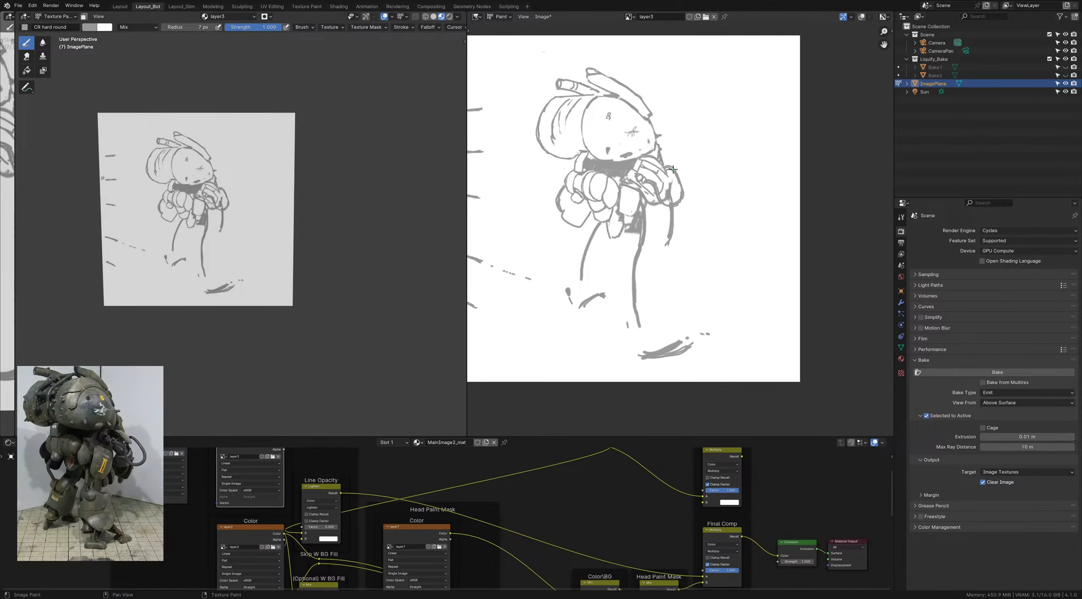
mouse_move(671, 169)
left_mouse_down()
mouse_move(687, 196)
mouse_move(673, 204)
left_mouse_up()
middle_click_drag(644, 200, 642, 196)
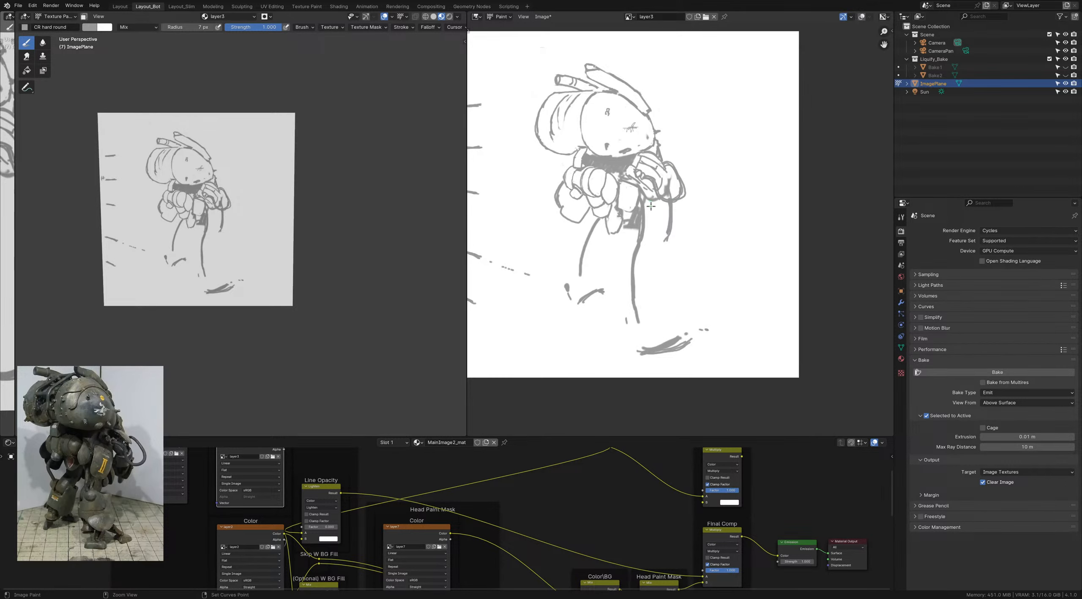
key("ctrl+s")
Step: Clean up the dark hip block with a 14 px white brush, leaving a rounded thigh plate
key("x")
left_click_drag(640, 204, 638, 219)
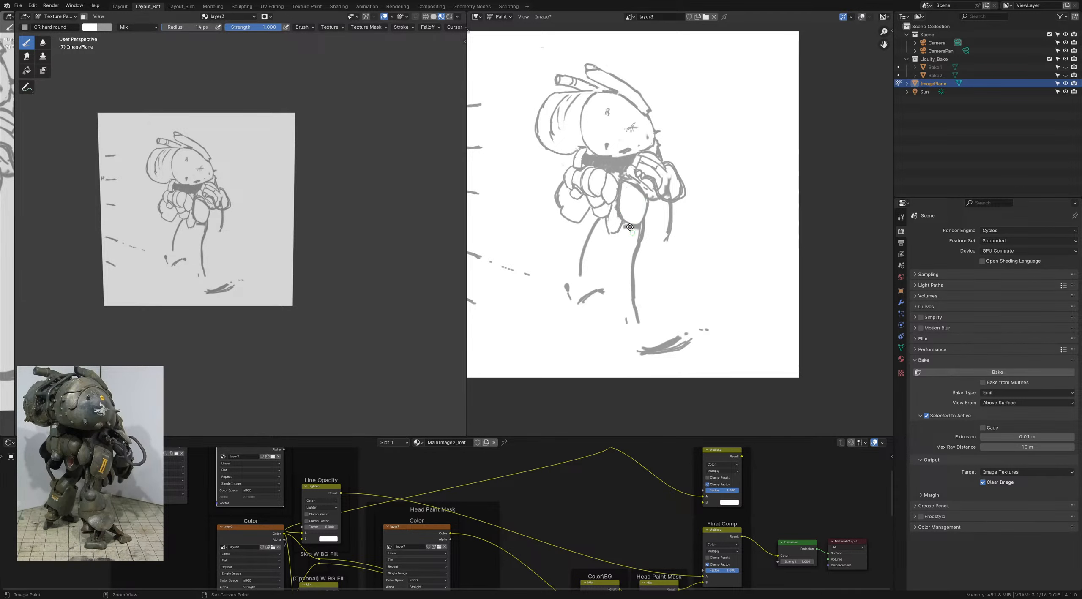
scroll(617, 241, "down", 2)
middle_click_drag(620, 240, 621, 225)
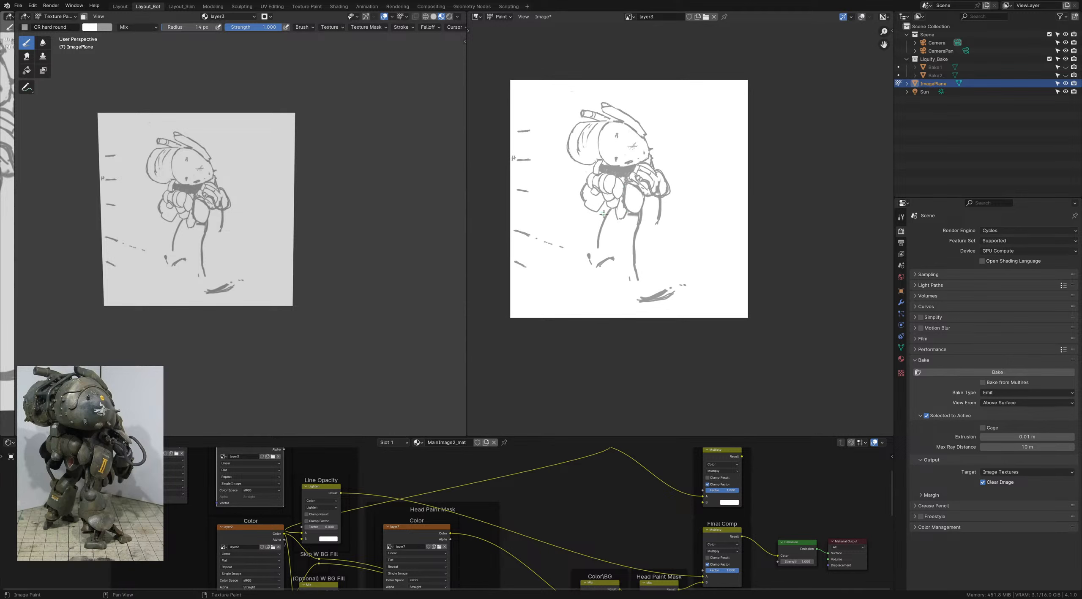
Step: Redraw the thigh plate longer in grey, clean its edges in white and save the file
key("x")
left_click_drag(620, 213, 632, 224)
key("x")
left_click_drag(635, 216, 633, 209)
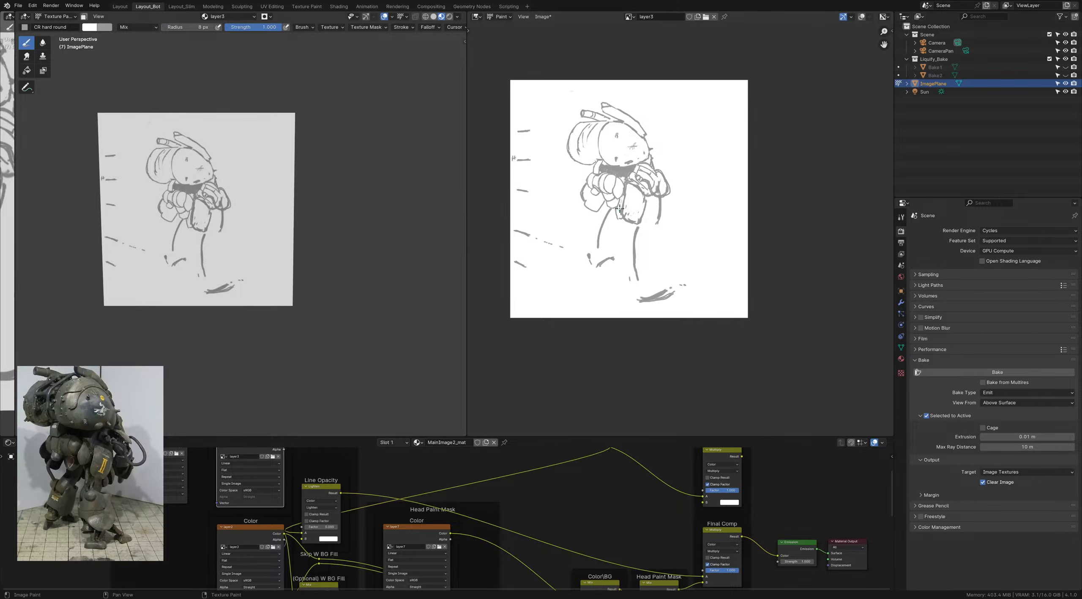
key("x")
key("x")
scroll(636, 224, "down", 2)
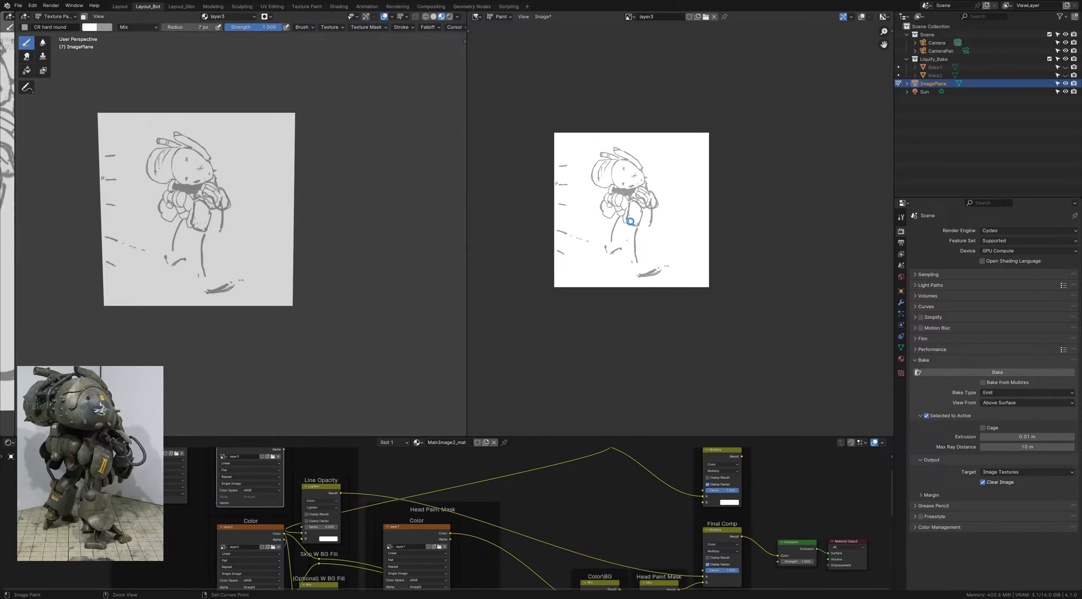
key("ctrl+s")
scroll(630, 221, "up", 2)
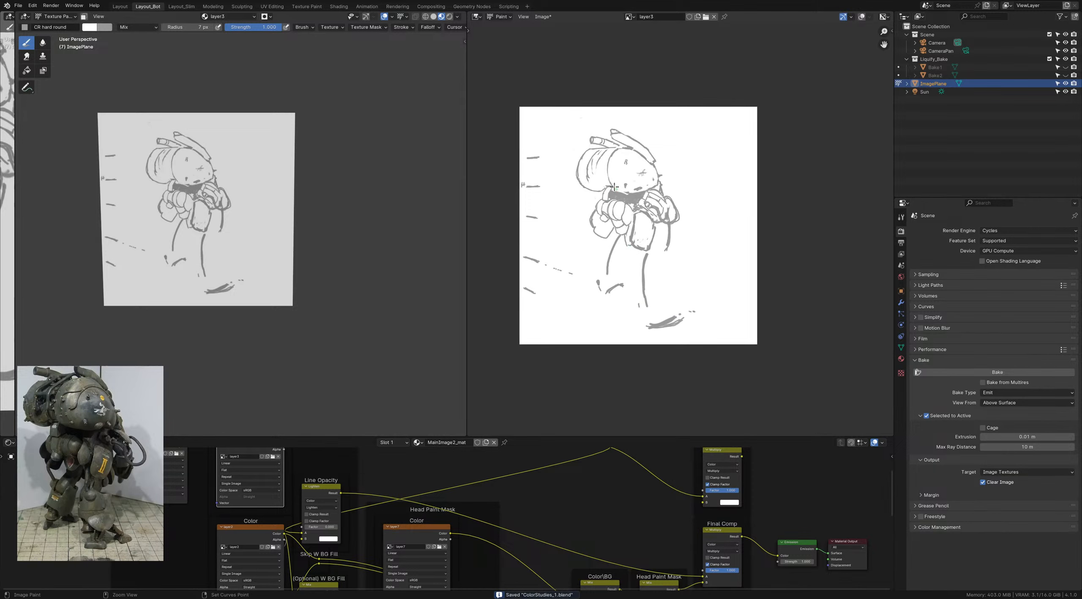
Step: Tidy the dark waist band under the head with the 7 px brush and save the file
key("x")
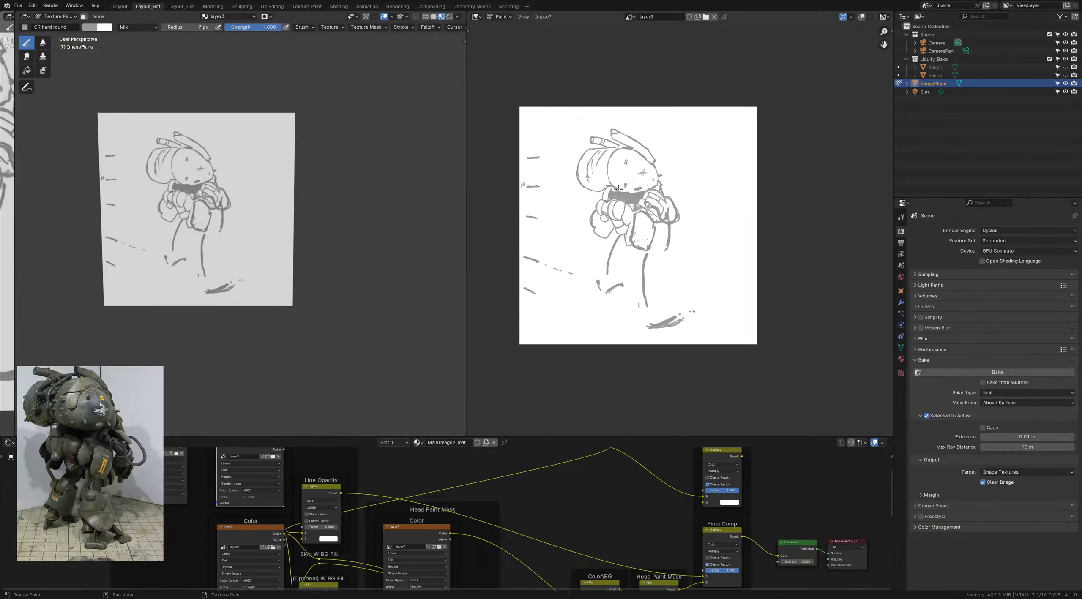
left_click_drag(635, 192, 642, 191)
key("ctrl+s")
middle_click_drag(617, 262, 616, 243)
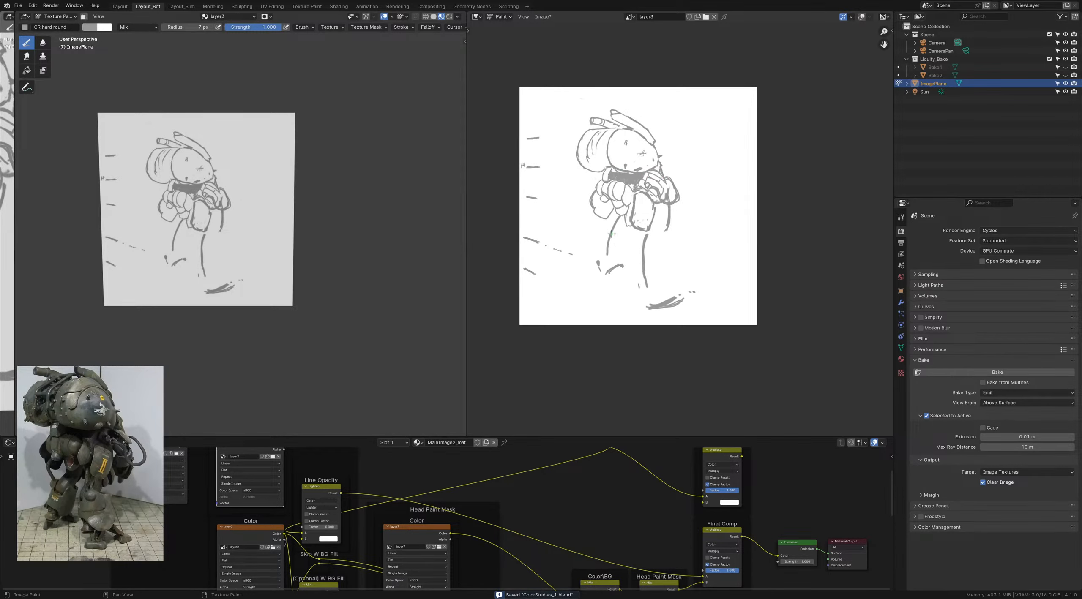
Step: Draw and shade the side face of the thigh plate, and sketch the near shin's knee line and front edge
scroll(611, 234, "up", 2)
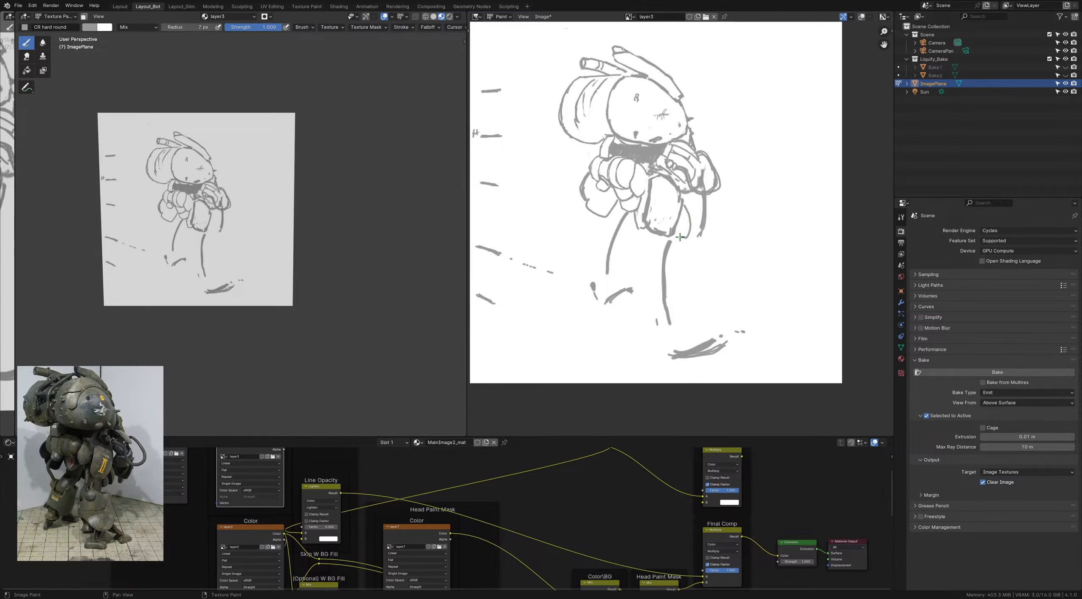
left_click_drag(681, 212, 685, 232)
mouse_move(671, 247)
middle_mouse_down("ctrl")
mouse_move(663, 241)
mouse_move(679, 249)
middle_mouse_up("ctrl")
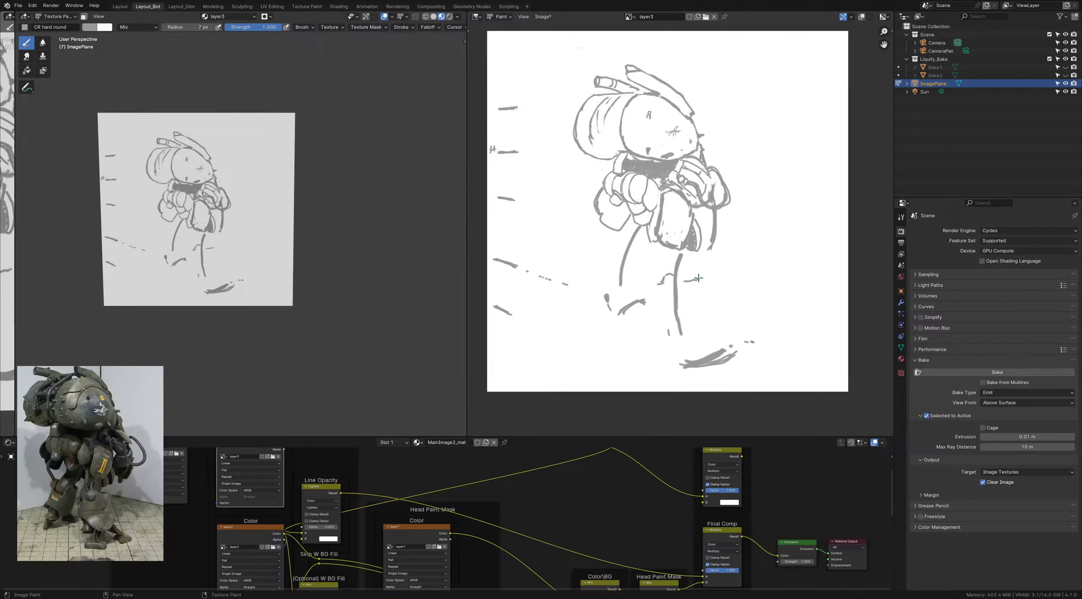
left_click_drag(698, 280, 707, 318)
middle_click_drag(689, 362, 678, 294)
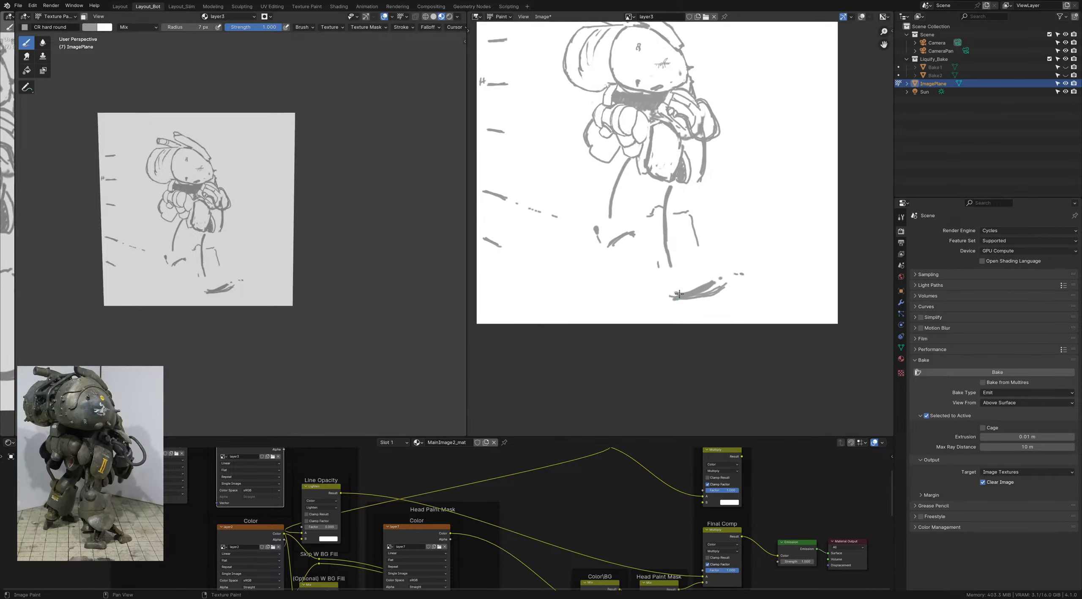
Step: Add a slanted toe stroke beyond the near foot and a longer ground stroke through the far foot
scroll(679, 295, "down", 3)
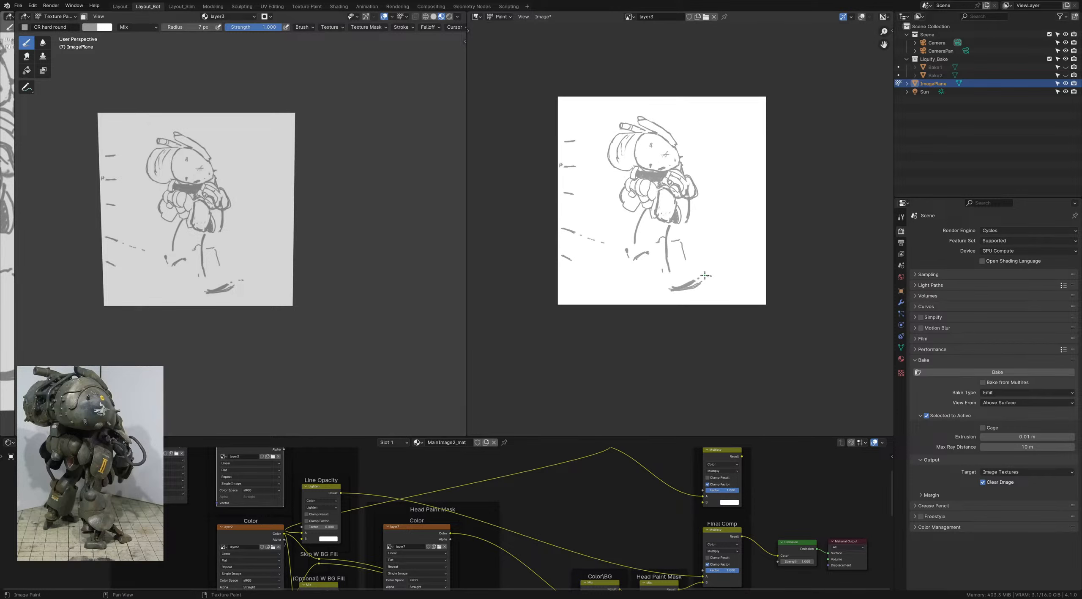
left_click_drag(700, 270, 707, 277)
mouse_move(631, 249)
left_mouse_down()
mouse_move(629, 259)
mouse_move(652, 252)
left_mouse_up()
Step: Trim the far foot's strokes with a 24 px white brush and save the file
key("x")
key("f")
left_click(647, 254)
left_click_drag(648, 254, 636, 261)
middle_click_drag(654, 268, 642, 265)
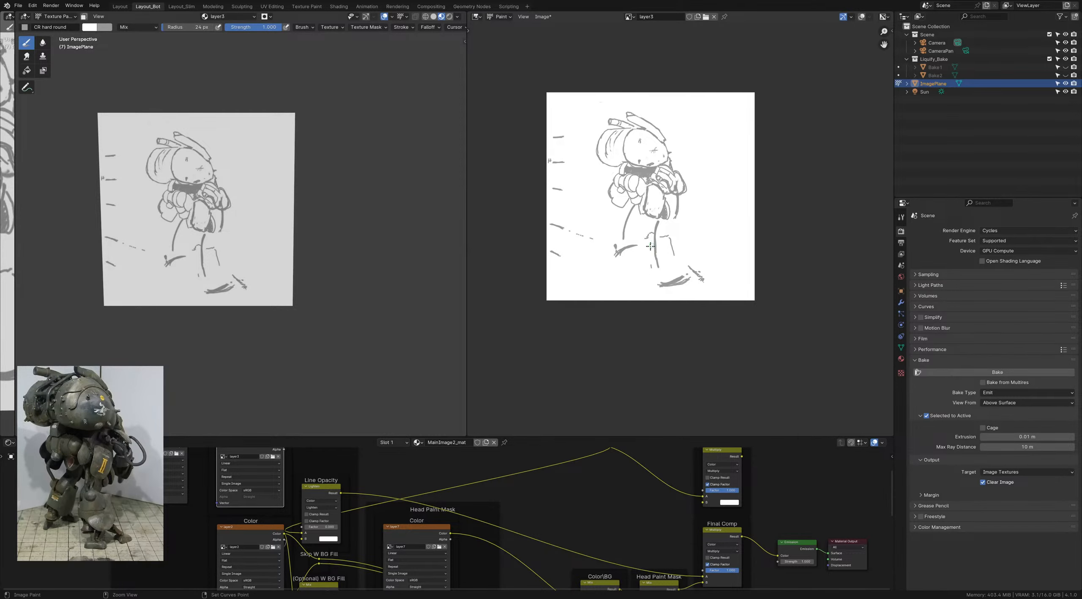
key("ctrl+s")
Step: Erase most of the near foot's thick ground stroke in white and save the file
scroll(652, 246, "up", 3)
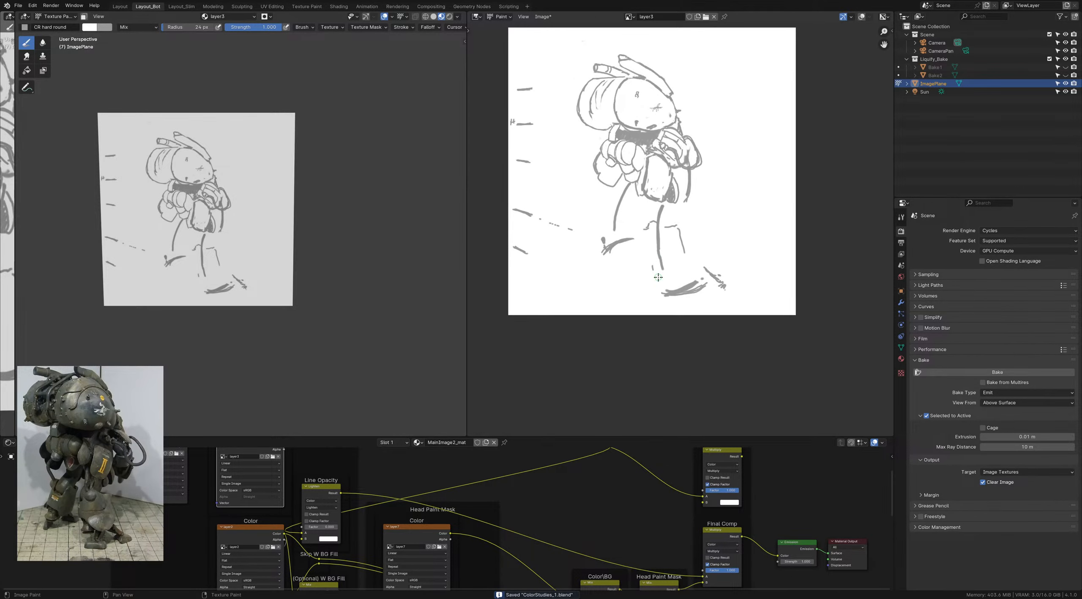
mouse_move(677, 294)
left_mouse_down()
mouse_move(702, 283)
mouse_move(688, 279)
left_mouse_up()
key("ctrl+s")
Step: Reduce the brush radius to about 10 px, outline the near shin's curved bottom, front and top edges in grey, and save
scroll(662, 260, "up", 2)
key("bracketleft")
key("bracketleft")
key("bracketleft")
key("bracketleft")
key("bracketleft")
key("bracketleft")
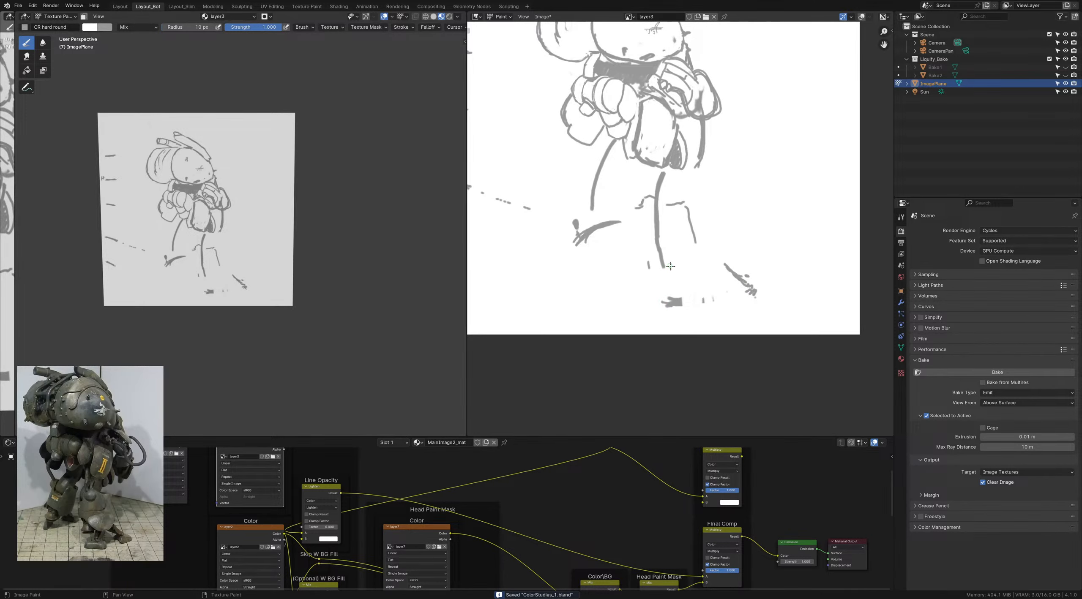
key("x")
left_click_drag(659, 274, 702, 258)
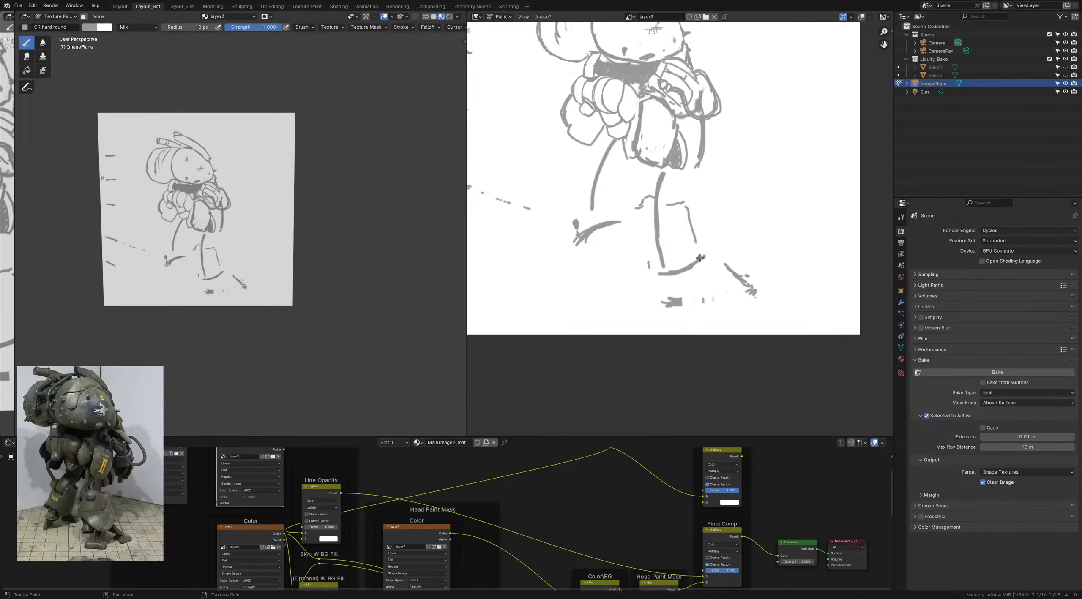
mouse_move(700, 258)
left_mouse_down()
mouse_move(692, 202)
mouse_move(661, 197)
left_mouse_up()
key("ctrl+s")
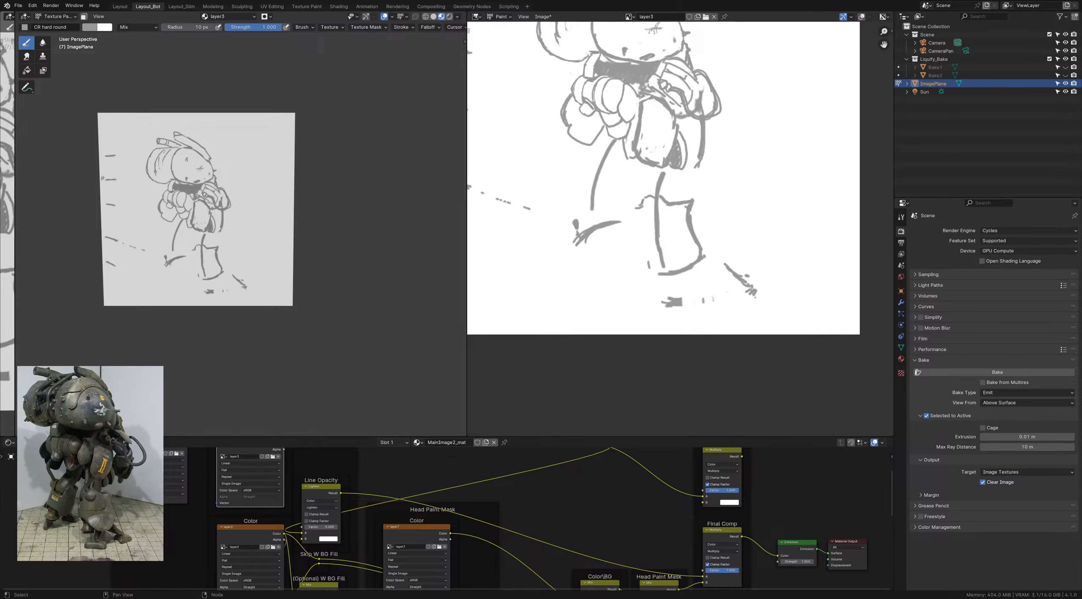
Step: Save the ColorStudies_1.blend project and the modified layer3 image
left_click(19, 6)
left_click(34, 67)
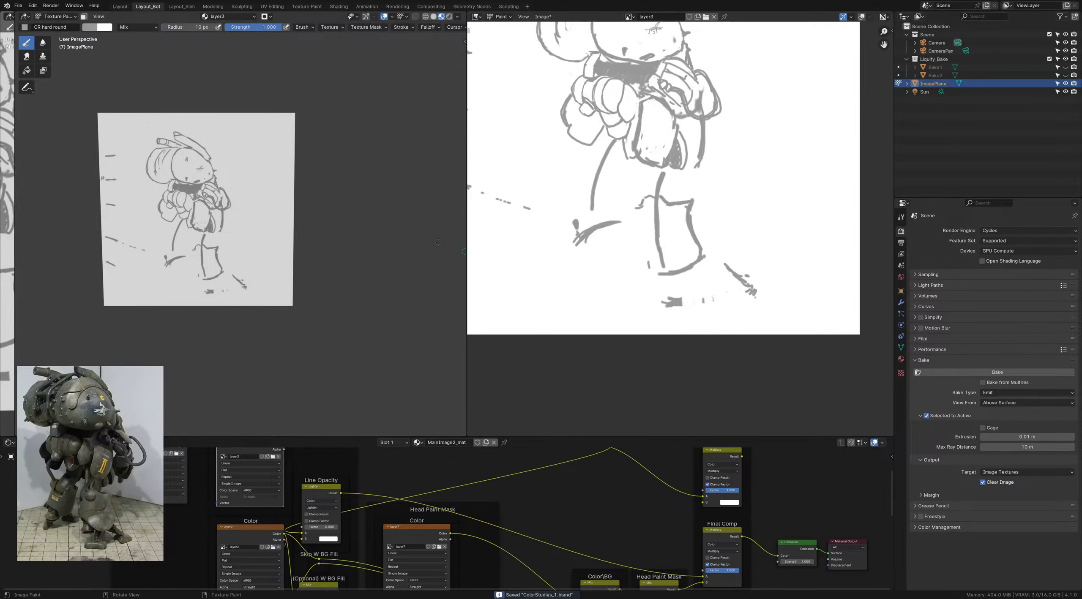
key("q")
key("q")
left_click(573, 225)
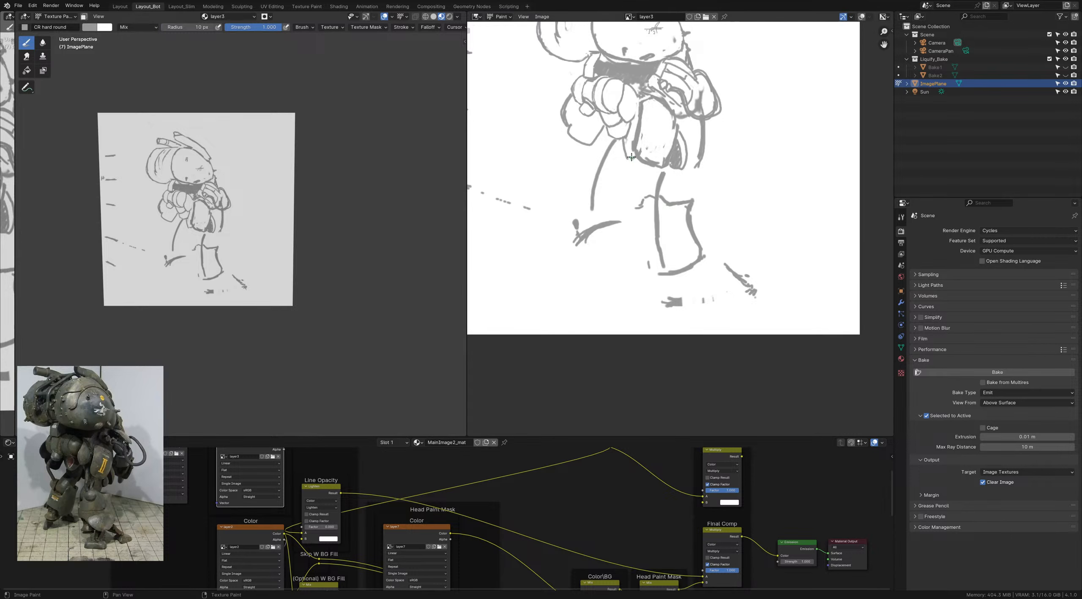
Step: Refine the lines where the robot's hand meets the top of the thigh plate, reducing the brush radius to 6 px
scroll(641, 175, "down", 3)
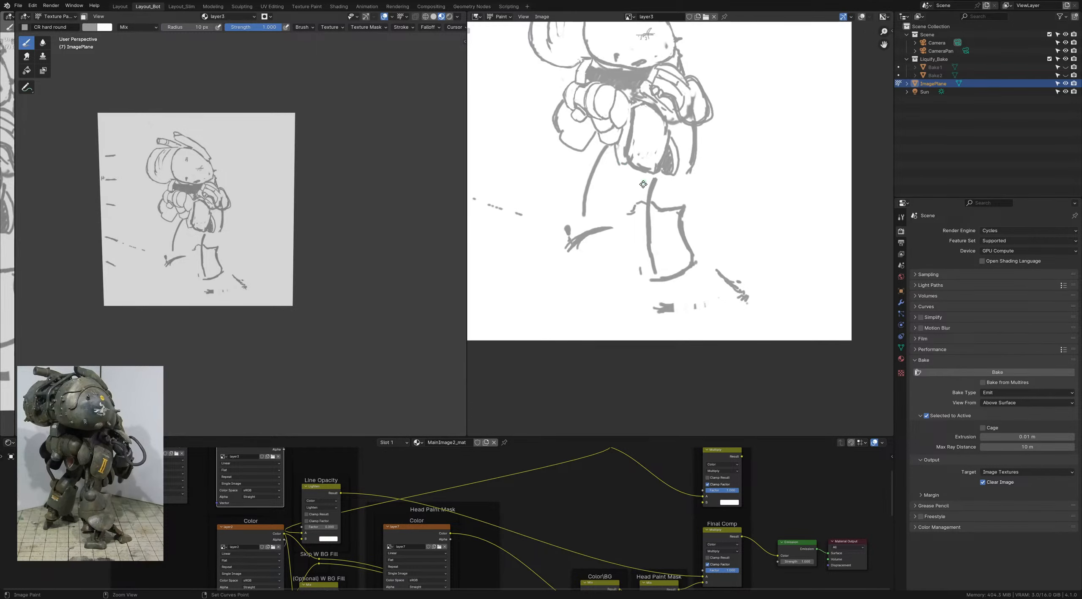
middle_click_drag(648, 196, 650, 206)
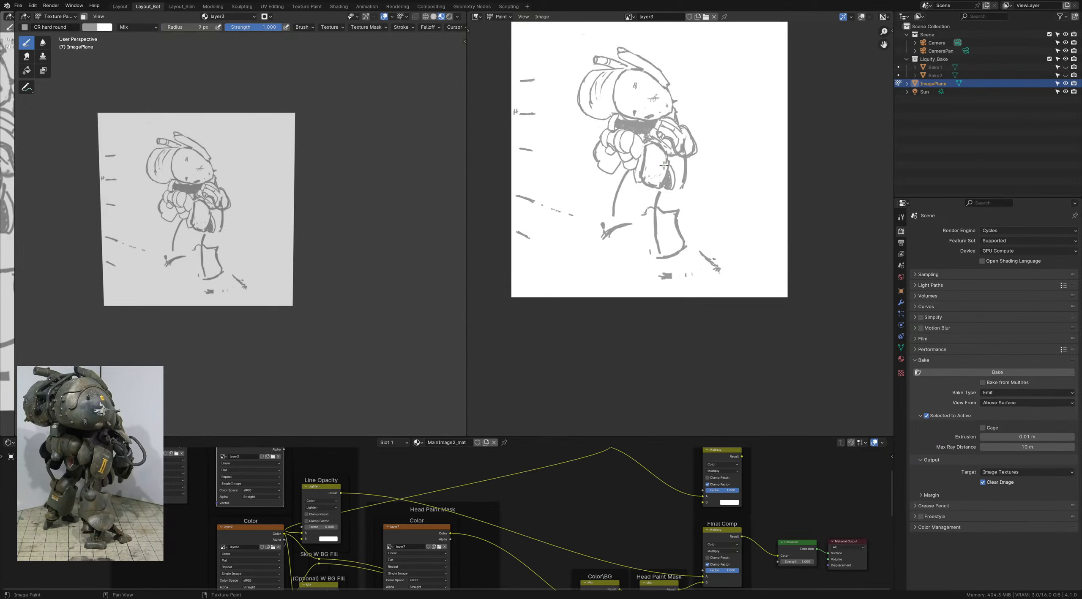
key("bracketleft")
middle_click_drag(660, 166, 662, 172)
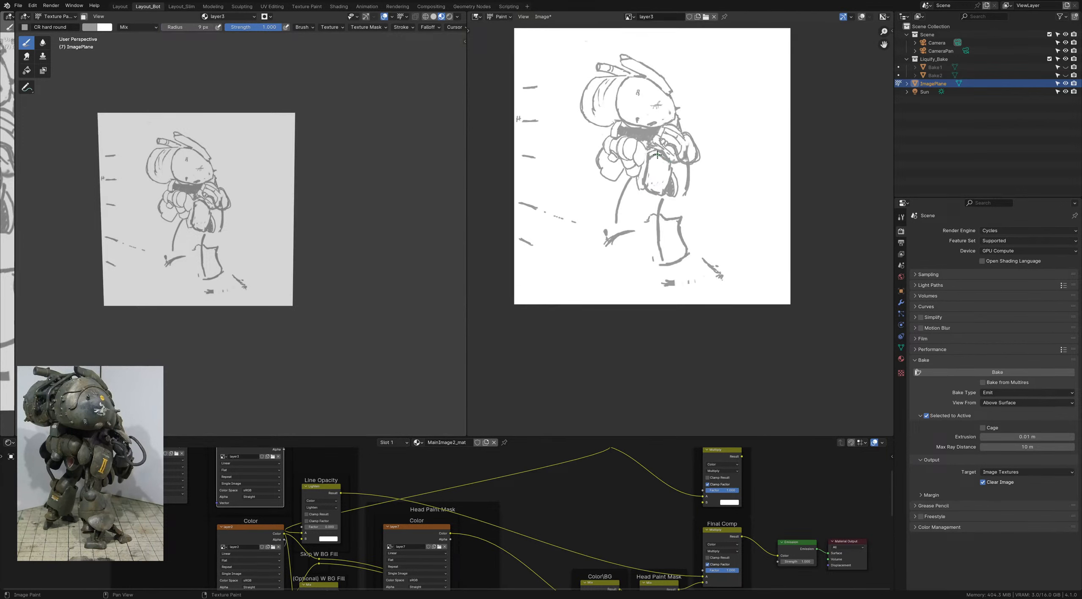
key("bracketleft")
middle_click_drag(657, 155, 671, 151)
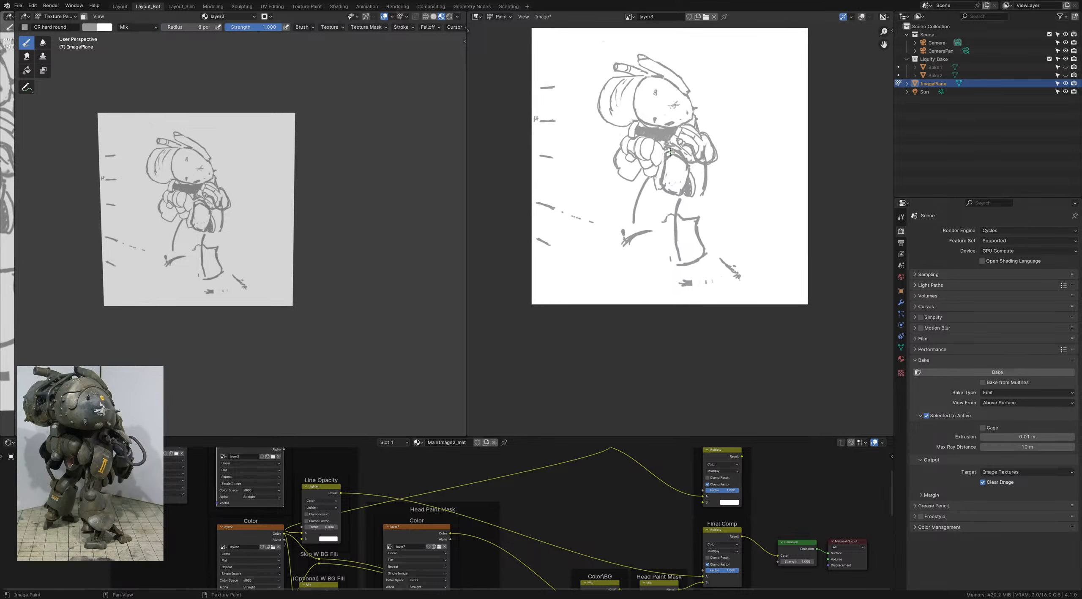
key("x")
key("x")
key("bracketleft")
key("bracketleft")
Step: Outline the far leg's thigh below the hip with thin grey strokes, closing it at the knee end
middle_click_drag(640, 190, 637, 174)
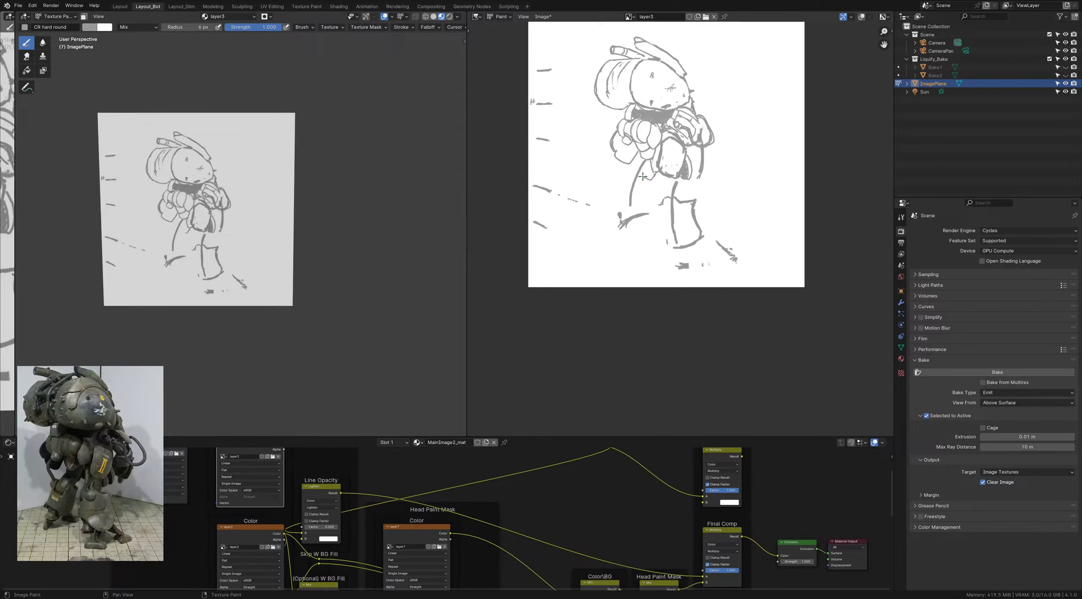
middle_click_drag(642, 183, 649, 177)
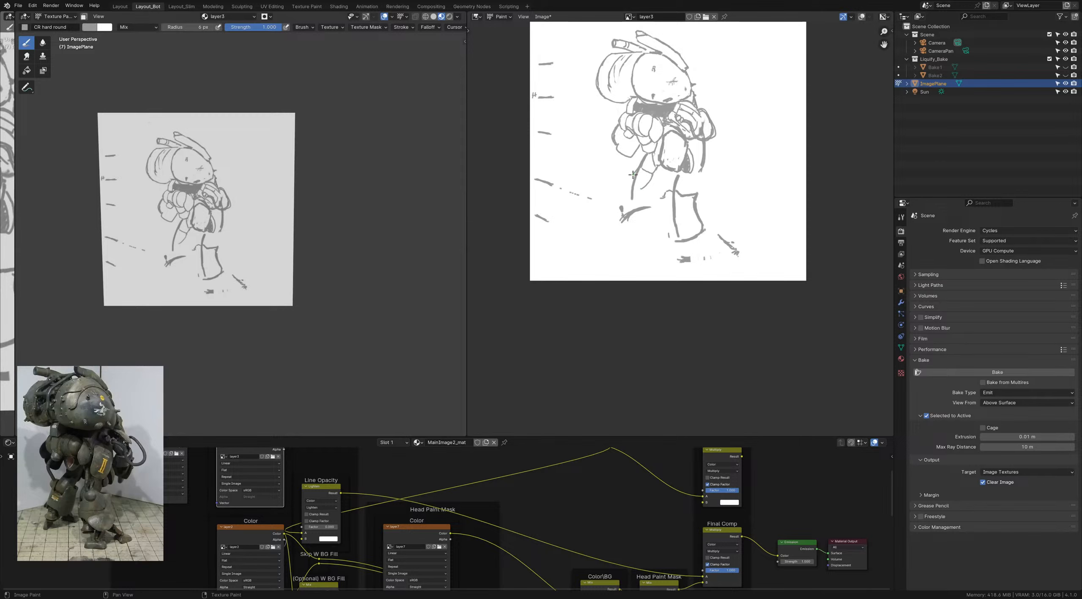
mouse_move(633, 175)
left_mouse_down()
mouse_move(635, 194)
mouse_move(649, 183)
left_mouse_up()
middle_click_drag(676, 174, 667, 170)
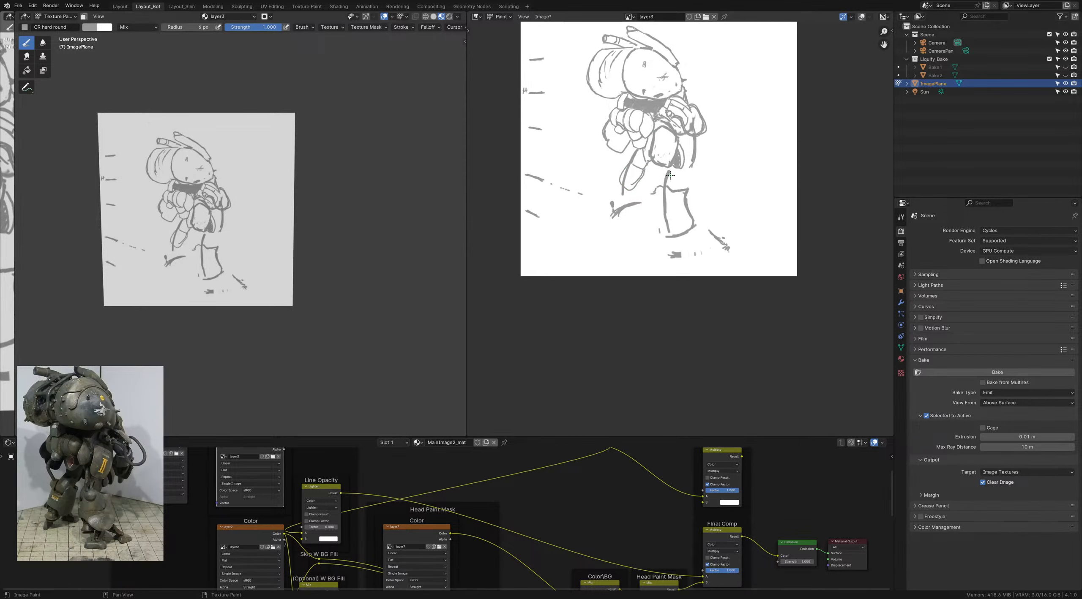
Step: Sketch the near upper leg's contours between the thigh plate and the shin armour
mouse_move(670, 175)
left_mouse_down()
mouse_move(673, 184)
mouse_move(676, 168)
left_mouse_up()
left_click_drag(651, 196, 659, 172)
mouse_move(658, 169)
middle_mouse_down("ctrl")
mouse_move(654, 154)
mouse_move(638, 192)
mouse_move(641, 172)
middle_mouse_up("ctrl")
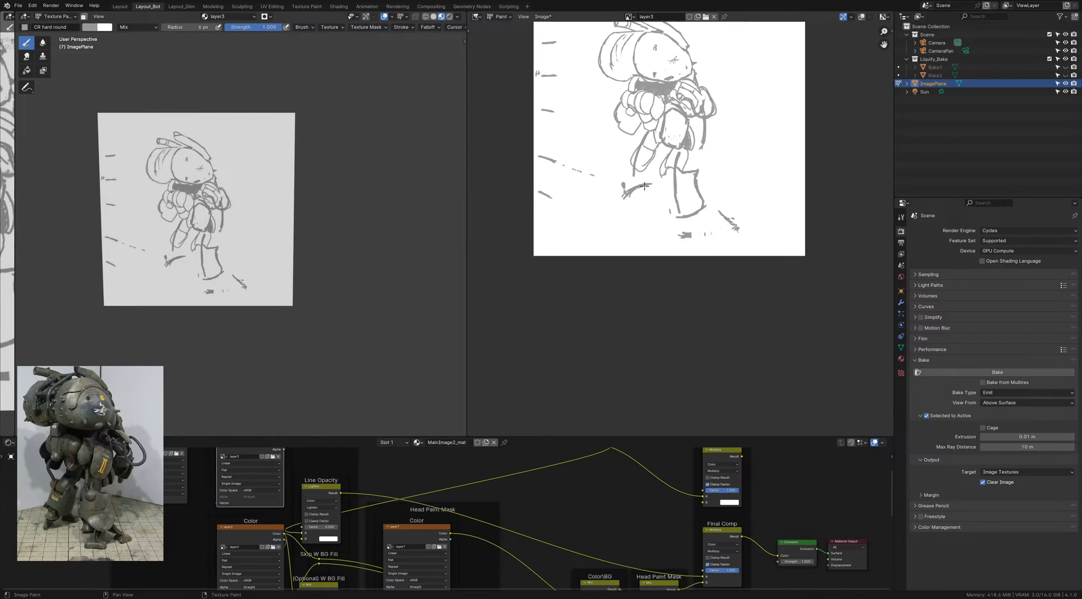
Step: Outline the far leg's shin armour, drawing its lower edge and back edge in grey with the 6 px brush
left_click_drag(646, 188, 652, 188)
left_click_drag(654, 184, 655, 189)
left_click_drag(661, 186, 652, 189)
left_click_drag(625, 165, 632, 154)
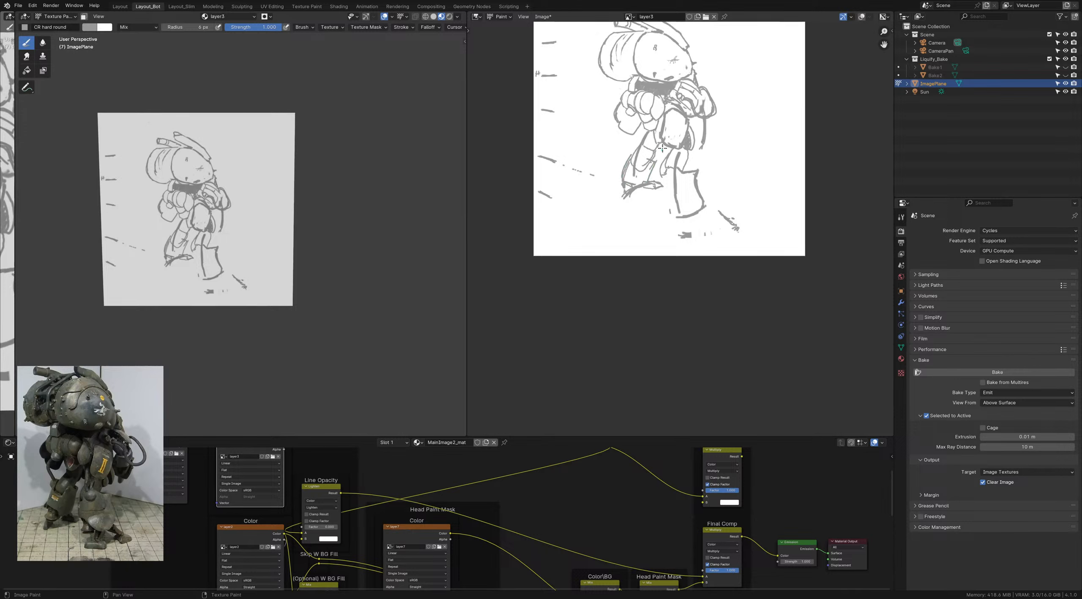
scroll(643, 163, "down", 2)
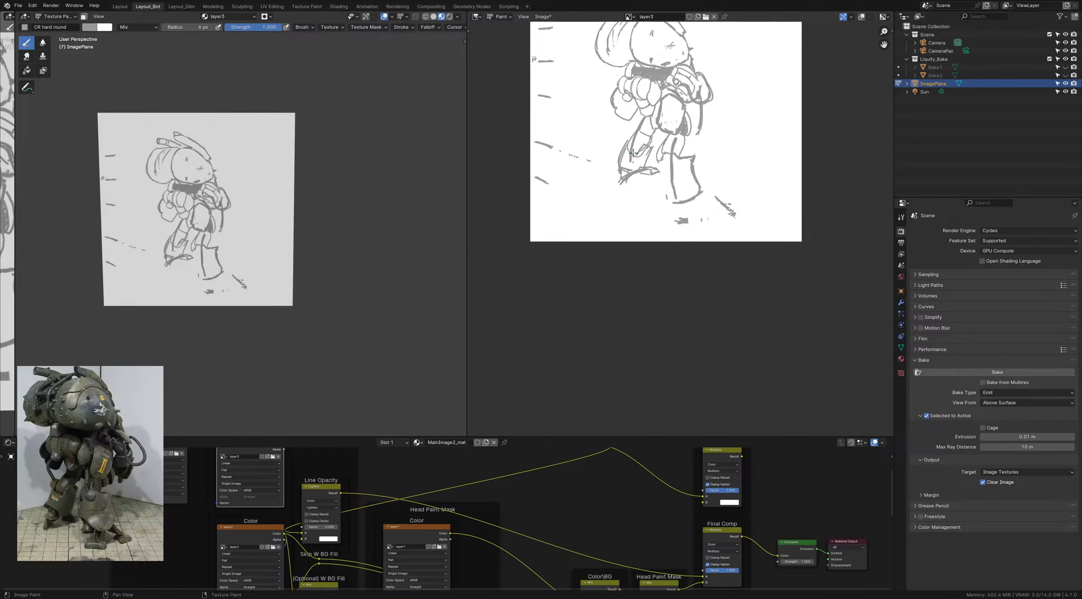
scroll(634, 137, "down", 2)
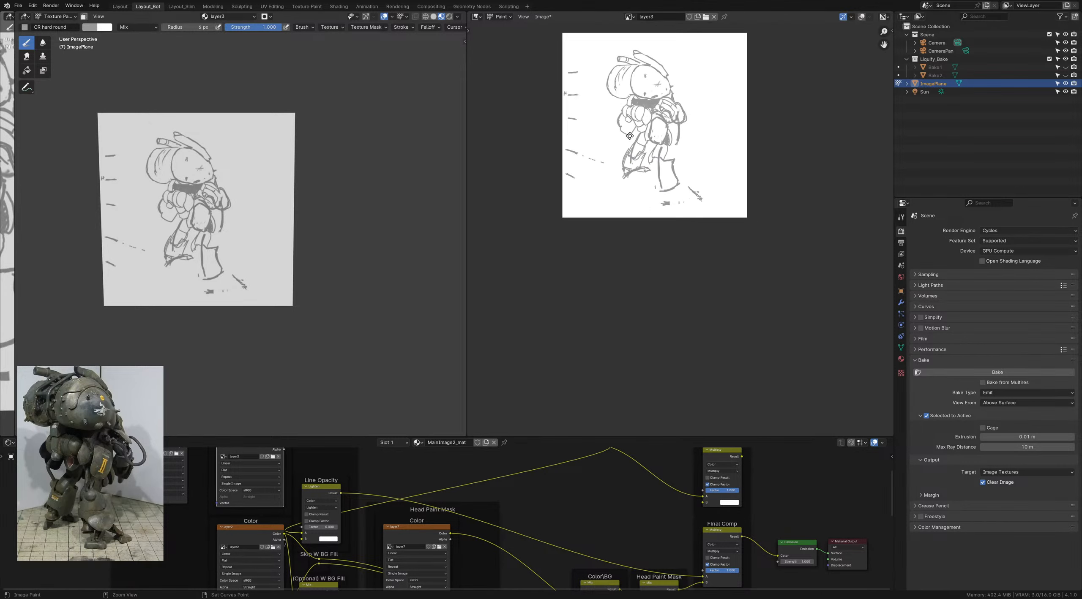
scroll(647, 165, "up", 2)
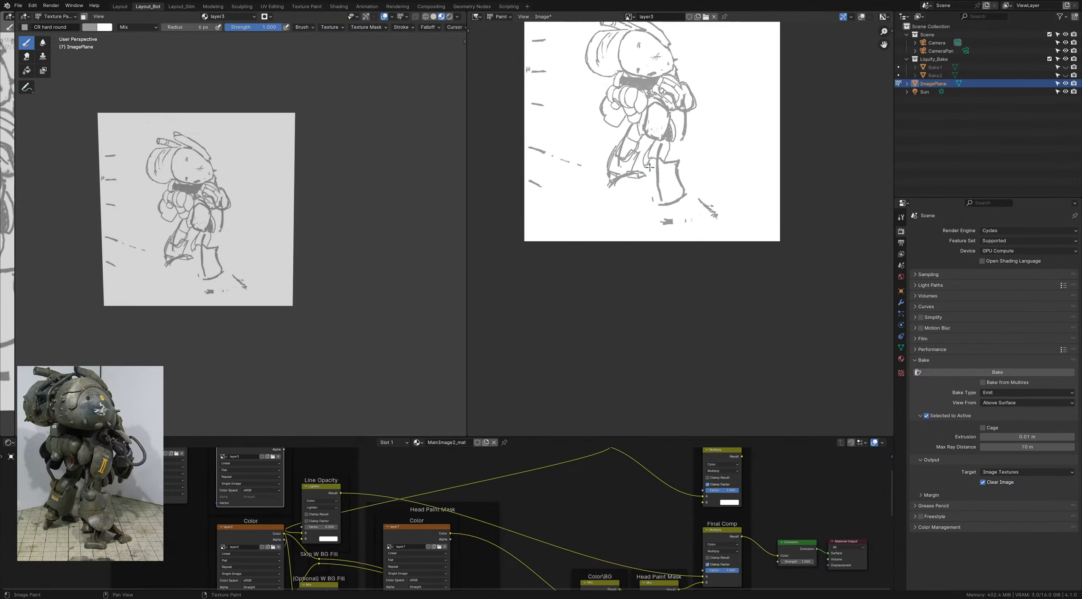
Step: Draw the near leg's round knee joint, clean up strokes near the far foot with a 20 px white brush, and save
left_click_drag(660, 165, 655, 172)
key("x")
key("f")
left_click(643, 179)
left_click_drag(637, 178, 643, 175)
middle_click_drag(642, 183, 631, 189, "ctrl")
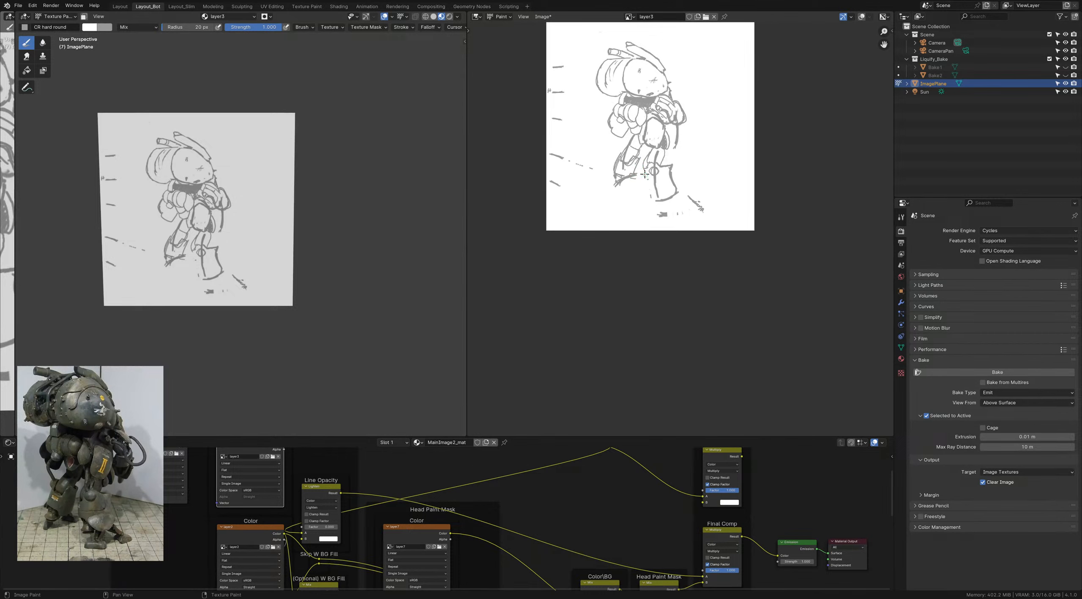
key("ctrl+s")
Step: Set the brush radius to about 8 px and draw the near shin's back edge and the near leg's two foot pads in grey
key("x")
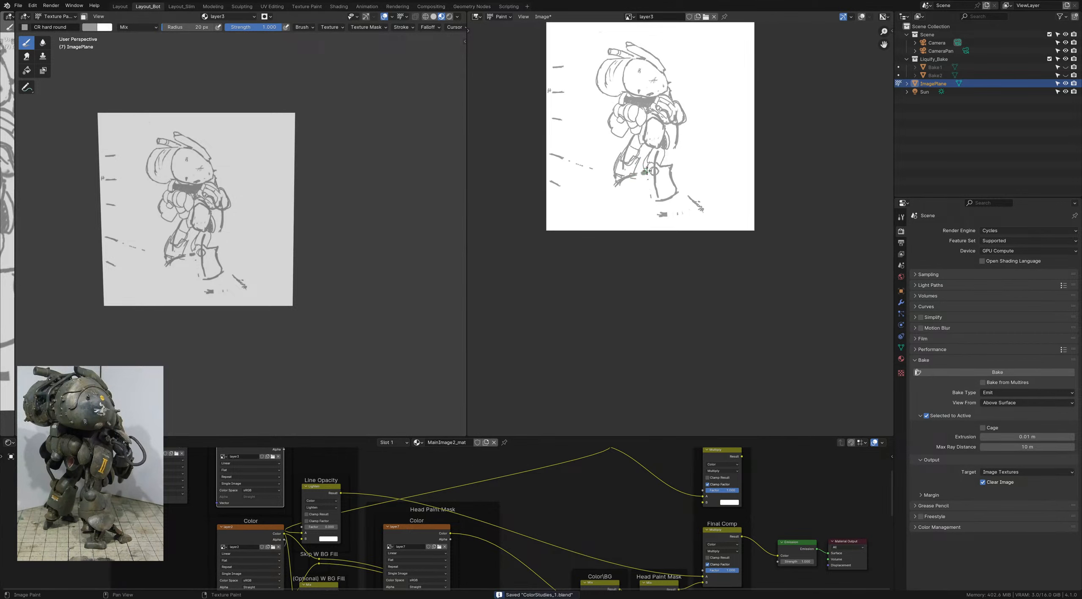
key("ctrl+z")
key("f")
left_click(643, 174)
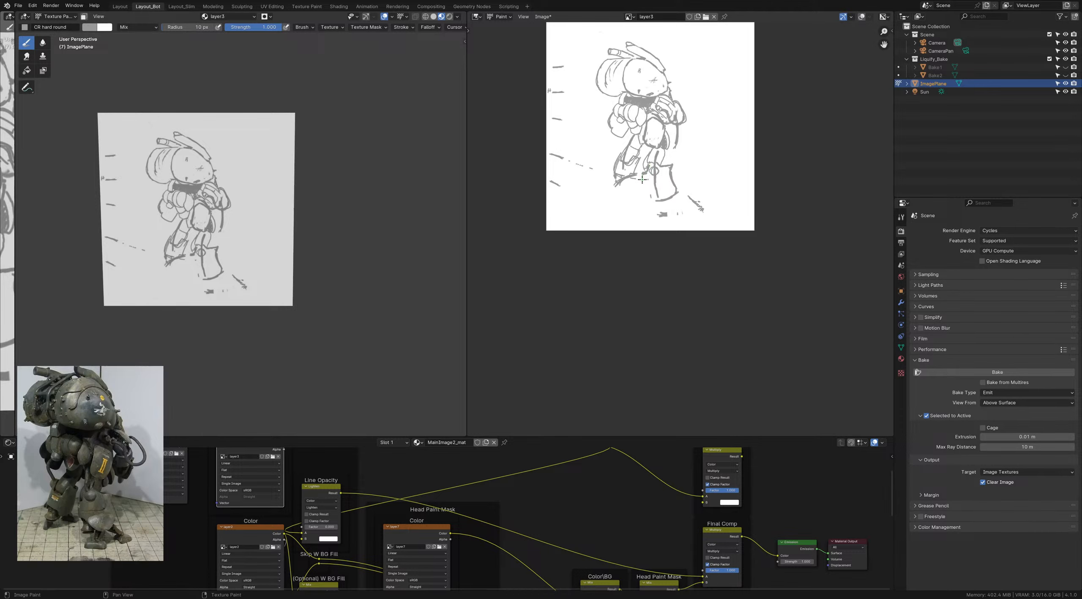
key("f")
left_click(642, 177)
left_click_drag(678, 205, 682, 200)
left_click_drag(648, 211, 667, 209)
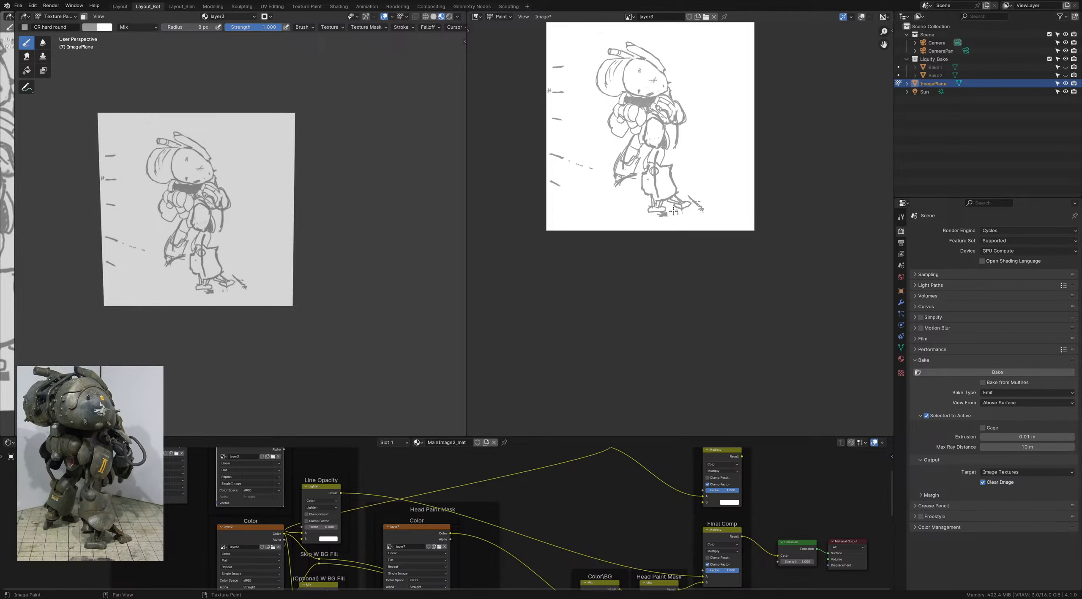
Step: Erase the old rough ground strokes around the near foot pads with a 33 px white brush
key("x")
key("f")
left_click(667, 214)
left_click_drag(666, 214, 702, 214)
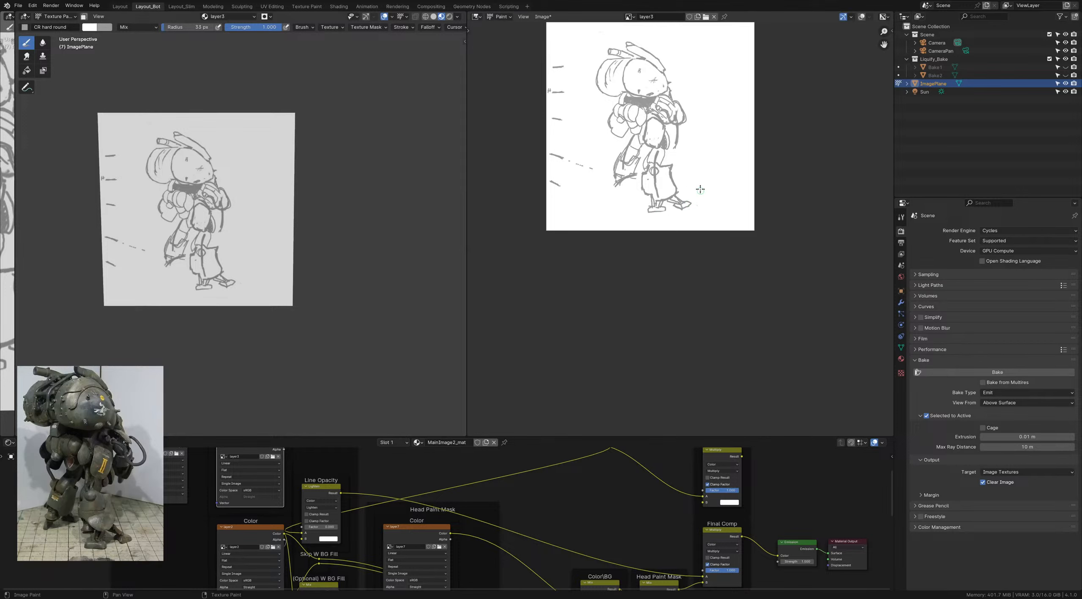
scroll(670, 206, "down", 1)
scroll(646, 182, "up", 2)
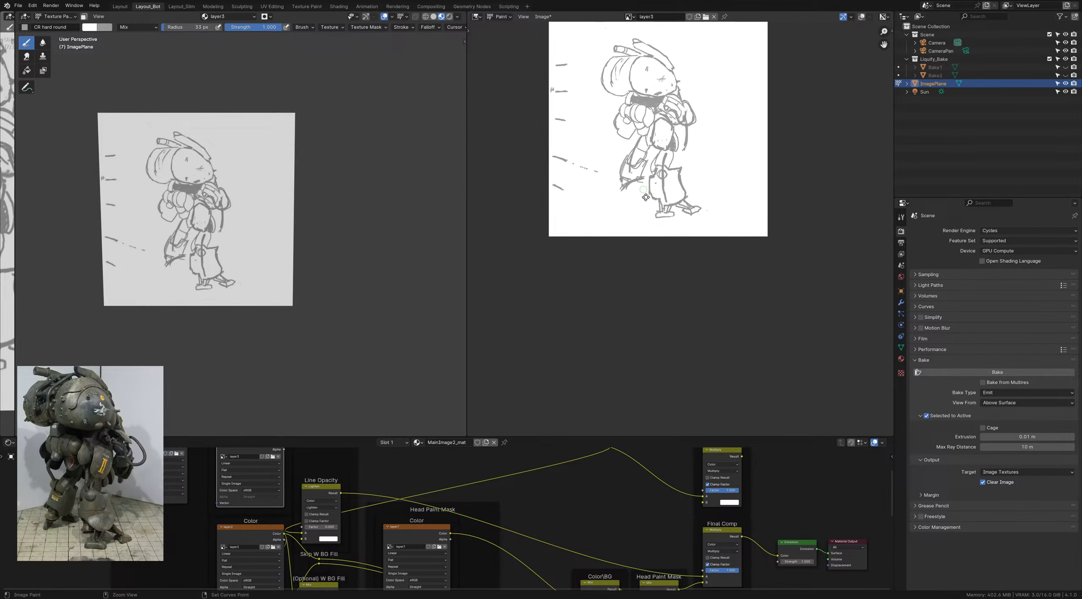
Step: Sketch the far foot over its old strokes in grey with a 9 px brush
key("bracketleft")
key("bracketleft")
key("bracketleft")
key("x")
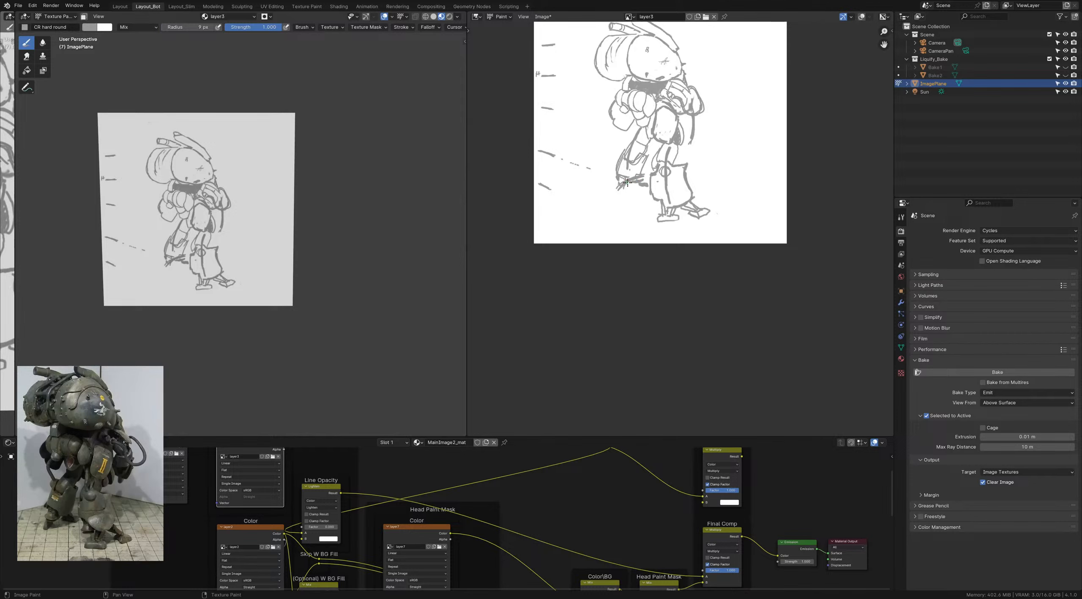
left_click_drag(620, 185, 627, 182)
middle_click_drag(637, 177, 635, 190)
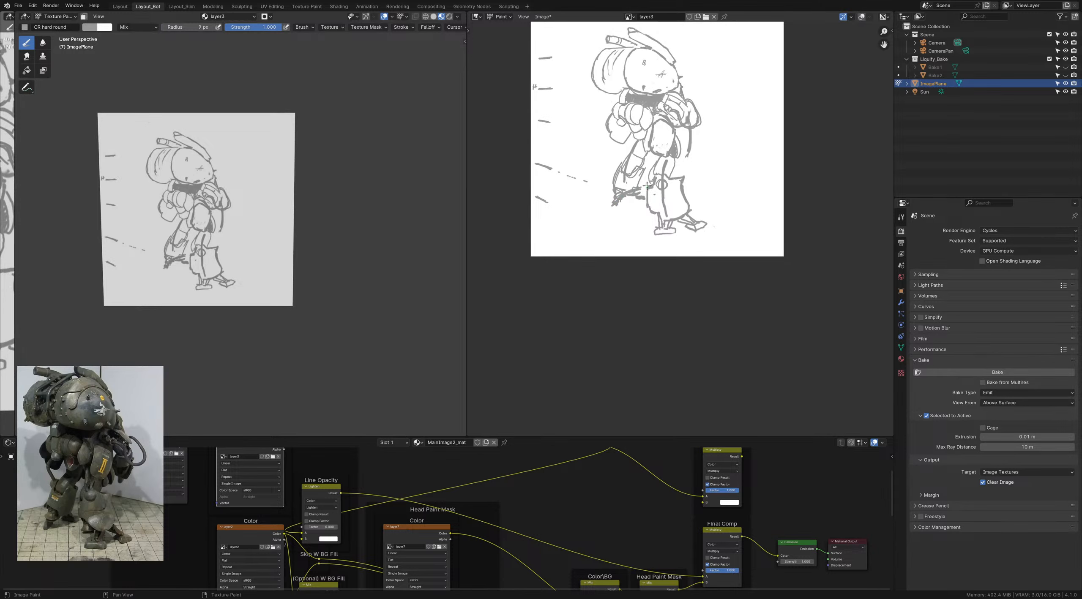
scroll(640, 194, "down", 1)
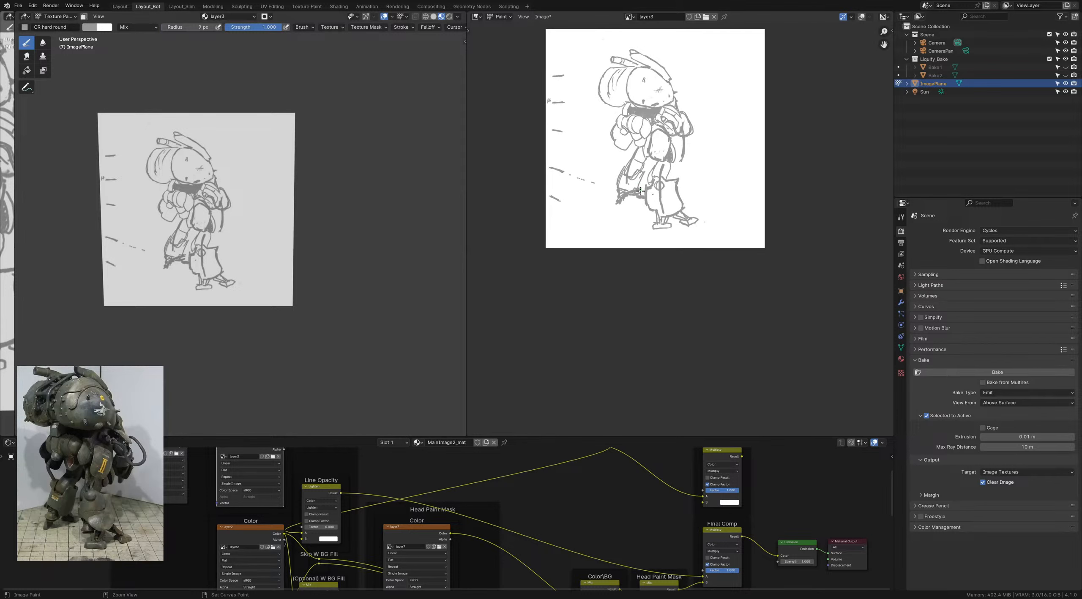
Step: Erase the far foot and the far shin's lower end with a 44 px white brush
key("f")
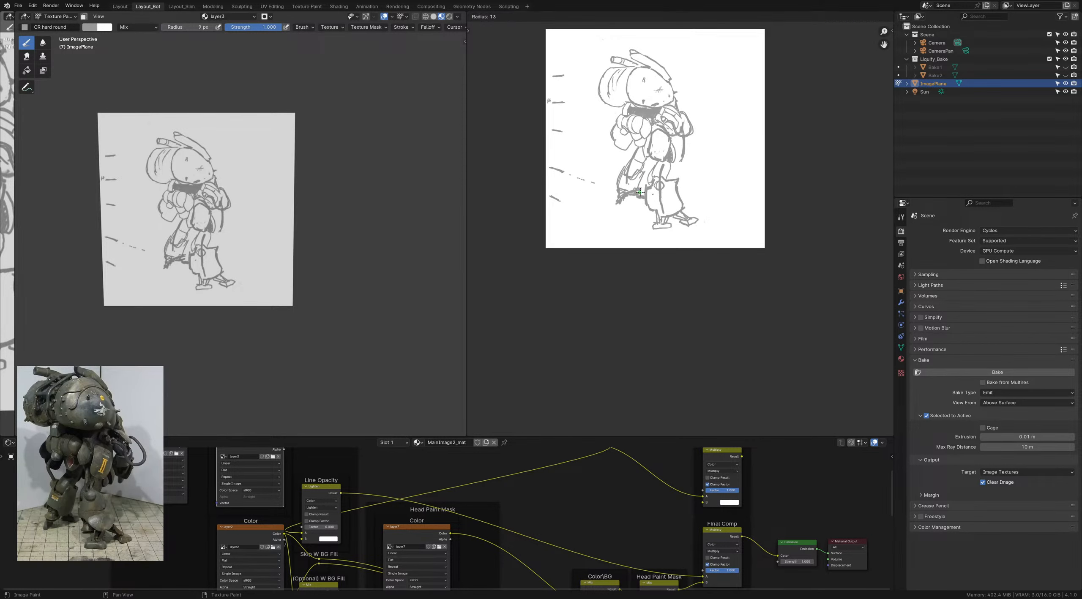
left_click(637, 194)
key("f")
left_click(638, 182)
mouse_move(635, 192)
left_mouse_down()
mouse_move(640, 199)
mouse_move(622, 199)
left_mouse_up()
key("x")
mouse_move(620, 187)
left_mouse_down()
mouse_move(616, 201)
mouse_move(625, 190)
left_mouse_up()
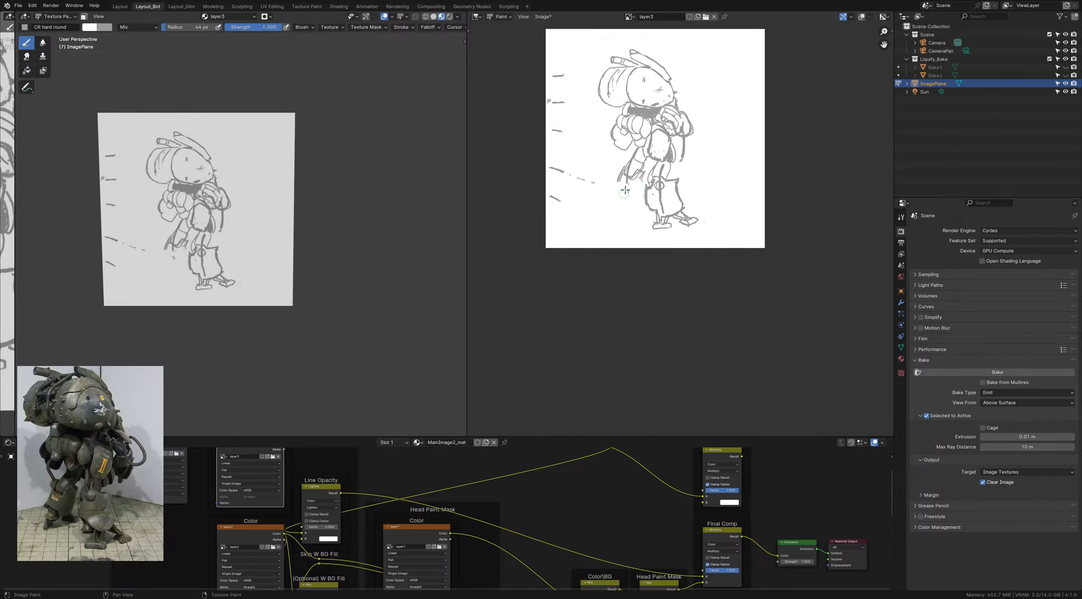
Step: Redraw the far shin's lower part and the far foot in grey with a 6 px brush, and save the project
key("x")
key("bracketleft")
key("bracketleft")
key("bracketleft")
key("bracketleft")
key("x")
key("x")
key("bracketleft")
key("bracketleft")
key("bracketleft")
mouse_move(626, 202)
left_mouse_down()
mouse_move(616, 194)
mouse_move(617, 205)
mouse_move(637, 207)
left_mouse_up()
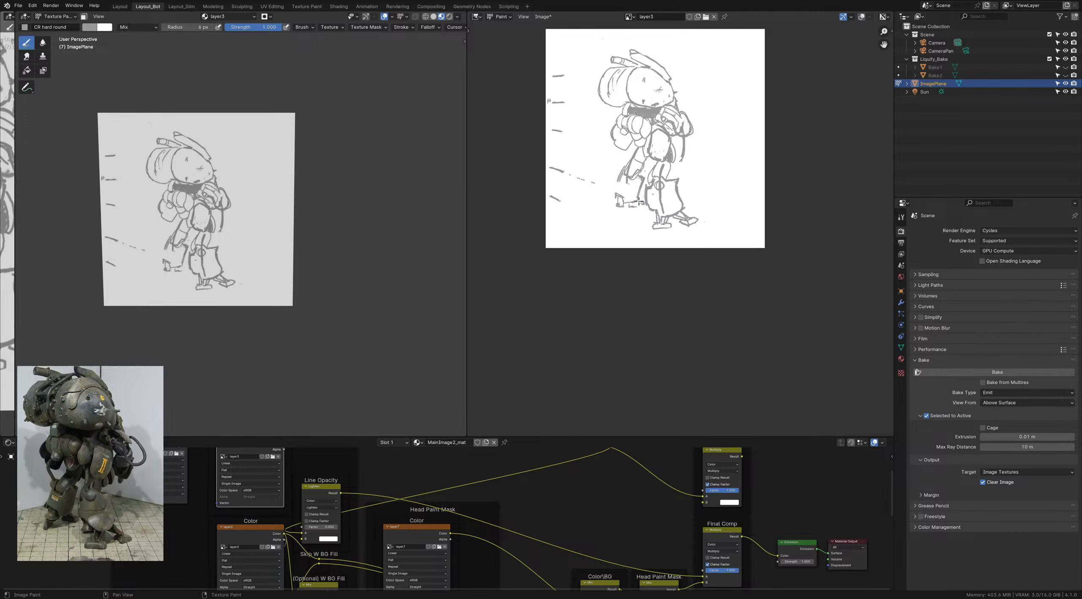
mouse_move(641, 204)
left_mouse_down()
mouse_move(618, 209)
mouse_move(616, 192)
left_mouse_up()
middle_click_drag(638, 191, 641, 186, "ctrl")
key("ctrl+s")
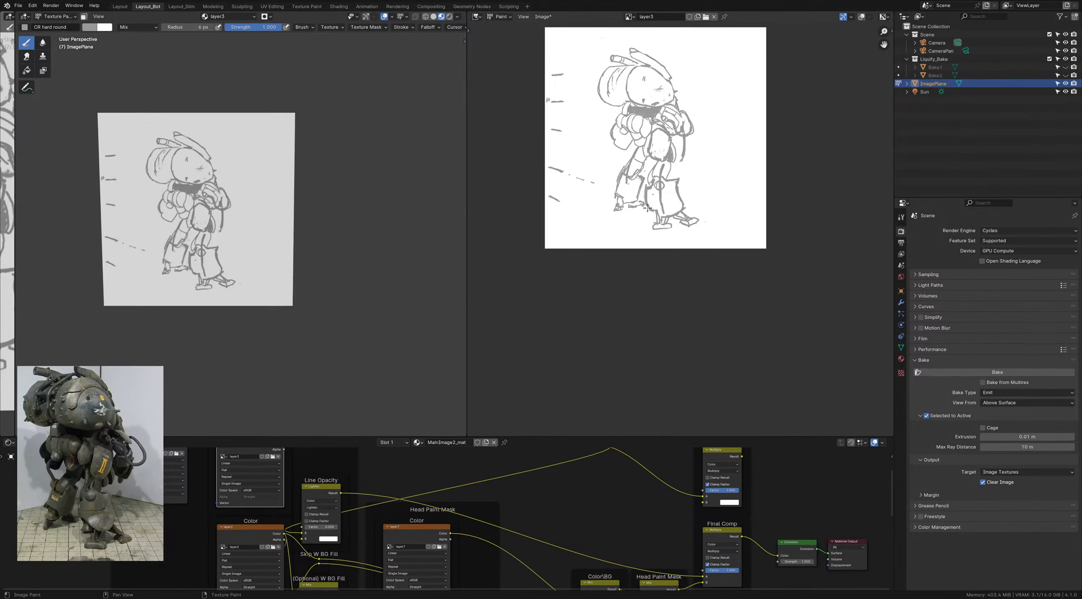
Step: Erase the near shin's lower edge above the foot pads with a white brush of about 21 px
scroll(647, 208, "up", 2)
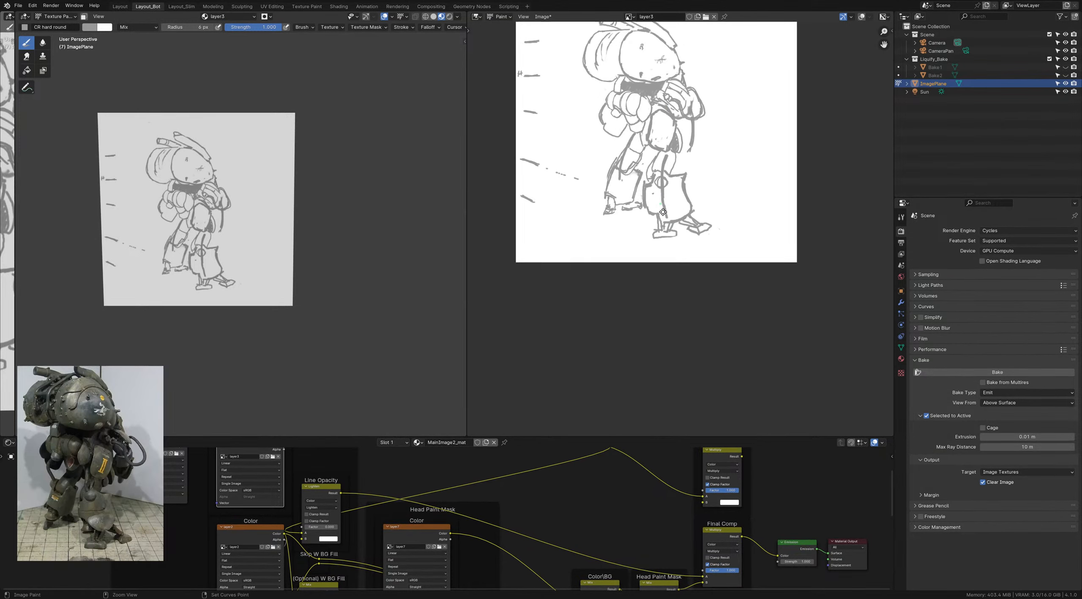
key("x")
key("f")
left_click(698, 184)
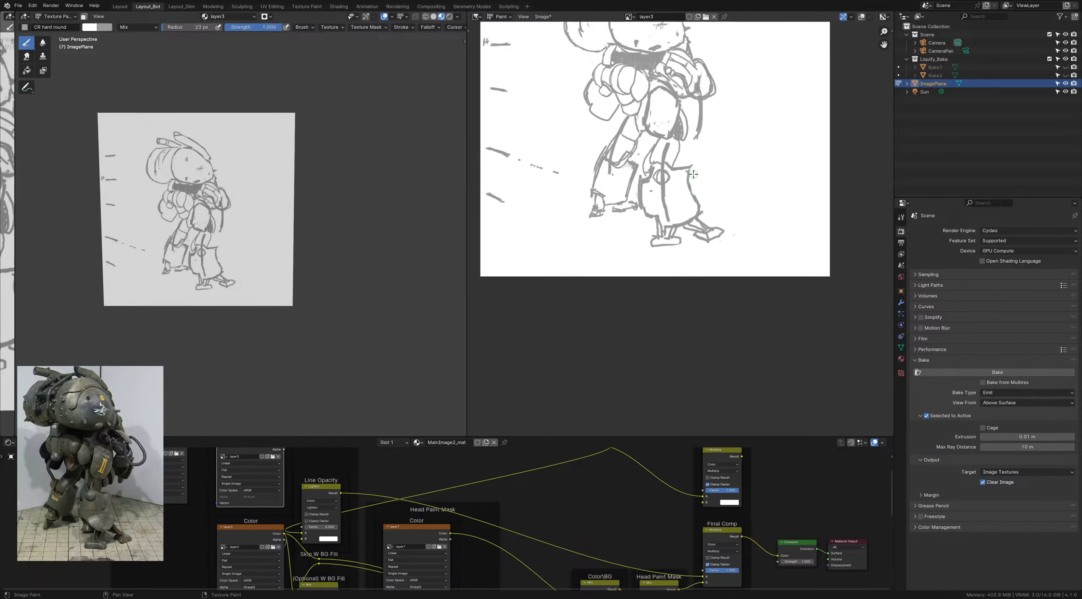
mouse_move(694, 174)
left_mouse_down()
mouse_move(700, 218)
mouse_move(694, 198)
mouse_move(701, 216)
mouse_move(673, 228)
mouse_move(689, 224)
left_mouse_up()
key("x")
key("f")
left_click(686, 184)
key("ctrl+z")
key("bracketleft")
key("bracketleft")
key("x")
key("x")
key("bracketright")
key("bracketright")
key("bracketright")
key("bracketright")
key("bracketright")
key("bracketright")
key("bracketright")
key("bracketright")
key("x")
key("x")
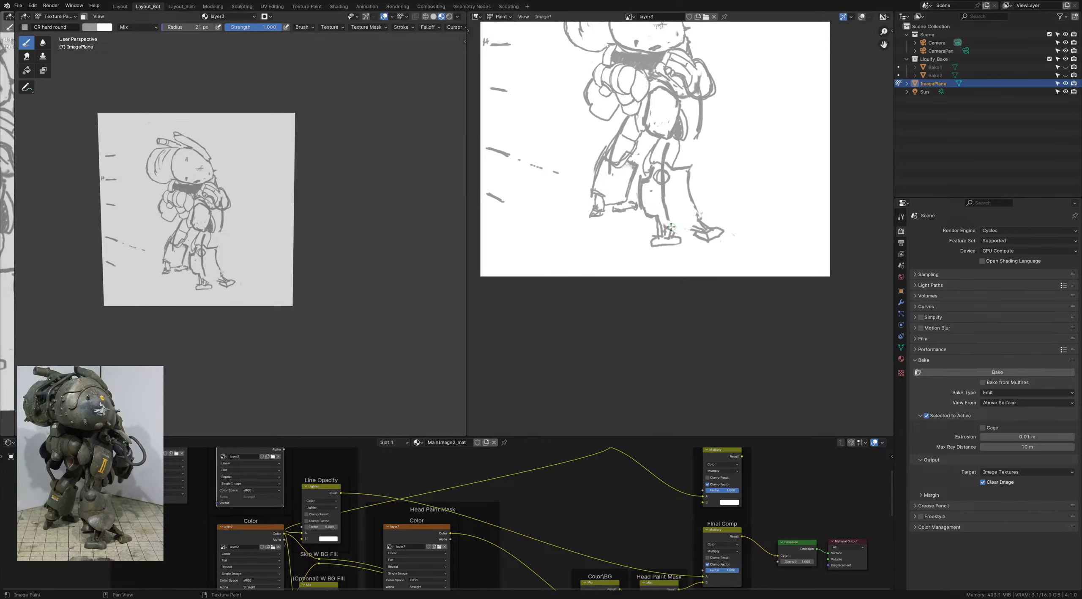
Step: Reduce the brush radius and draw a rounded cuff across the near shin's lower end in grey
key("bracketleft")
key("bracketleft")
key("bracketleft")
key("bracketleft")
key("bracketleft")
key("bracketleft")
key("bracketleft")
key("bracketleft")
mouse_move(662, 214)
left_mouse_down()
mouse_move(698, 213)
mouse_move(665, 225)
mouse_move(687, 233)
left_mouse_up()
Step: Erase the near leg's ankles and both foot pads with a 42 px white brush
key("f")
left_click(707, 221)
mouse_move(706, 222)
left_mouse_down()
mouse_move(725, 233)
mouse_move(655, 248)
mouse_move(653, 226)
left_mouse_up()
key("x")
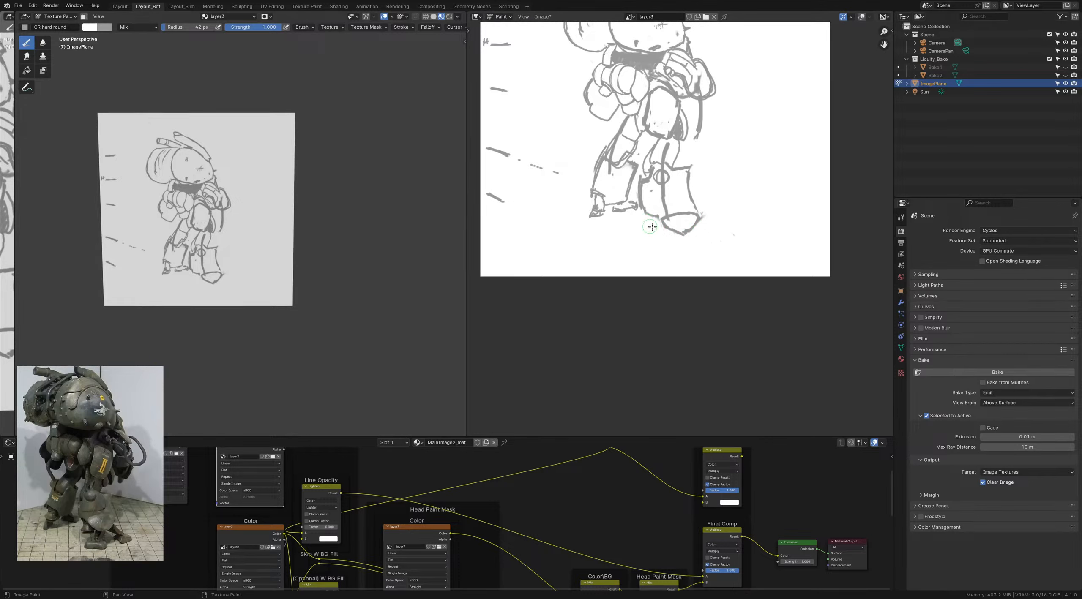
Step: Redraw the near leg's ankle struts and two foot pads beneath the rounded cuff in grey with an 8 px brush
key("bracketleft")
key("bracketleft")
key("bracketleft")
key("bracketleft")
key("bracketleft")
key("x")
key("bracketleft")
key("bracketleft")
key("bracketleft")
key("bracketleft")
key("bracketleft")
key("bracketleft")
key("bracketleft")
middle_click_drag(684, 238, 673, 234)
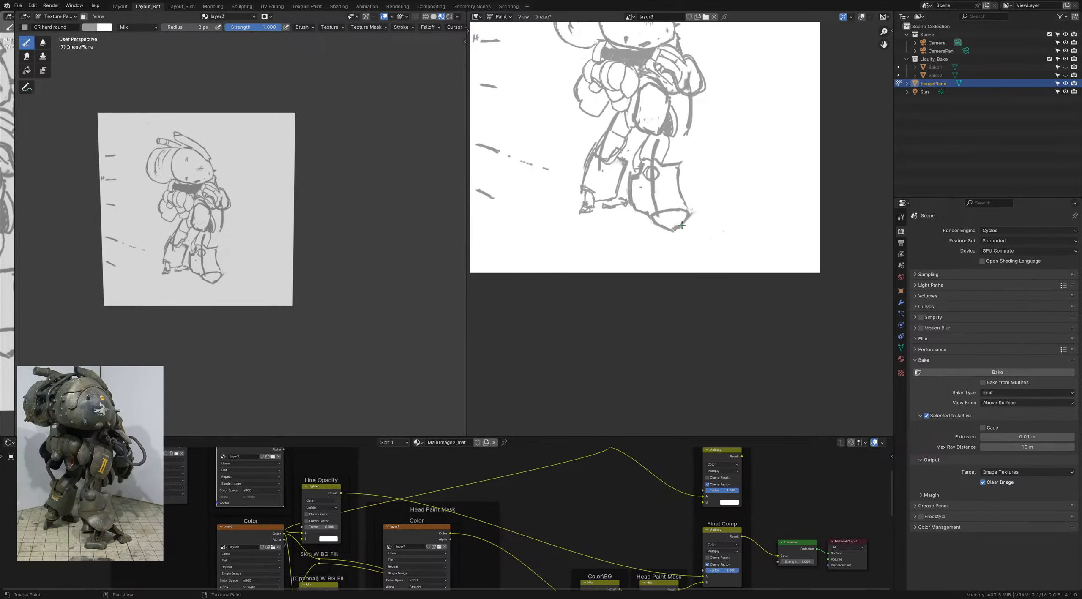
left_click_drag(688, 219, 698, 228)
mouse_move(656, 232)
left_mouse_down()
mouse_move(659, 241)
mouse_move(644, 240)
mouse_move(668, 247)
mouse_move(642, 242)
left_mouse_up()
left_click_drag(698, 229, 701, 242)
left_click_drag(697, 232, 711, 237)
left_click_drag(701, 241, 689, 235)
middle_click_drag(638, 222, 645, 221, "shift")
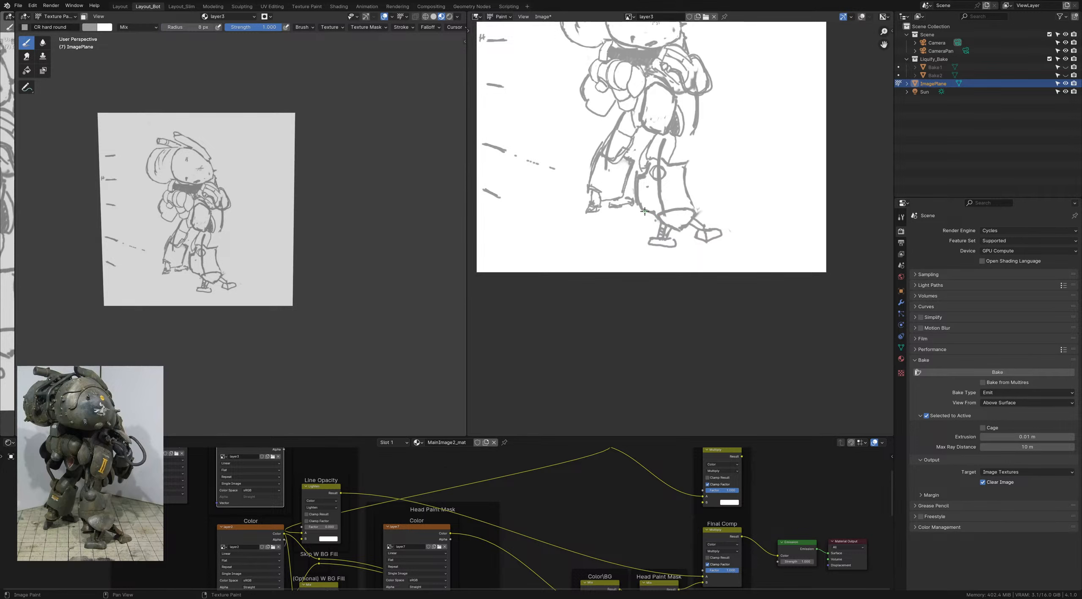
Step: Add the small part behind the near shin's cuff with a 7 px brush and touch up the shin's back edge
key("bracketleft")
middle_click_drag(644, 187, 643, 198)
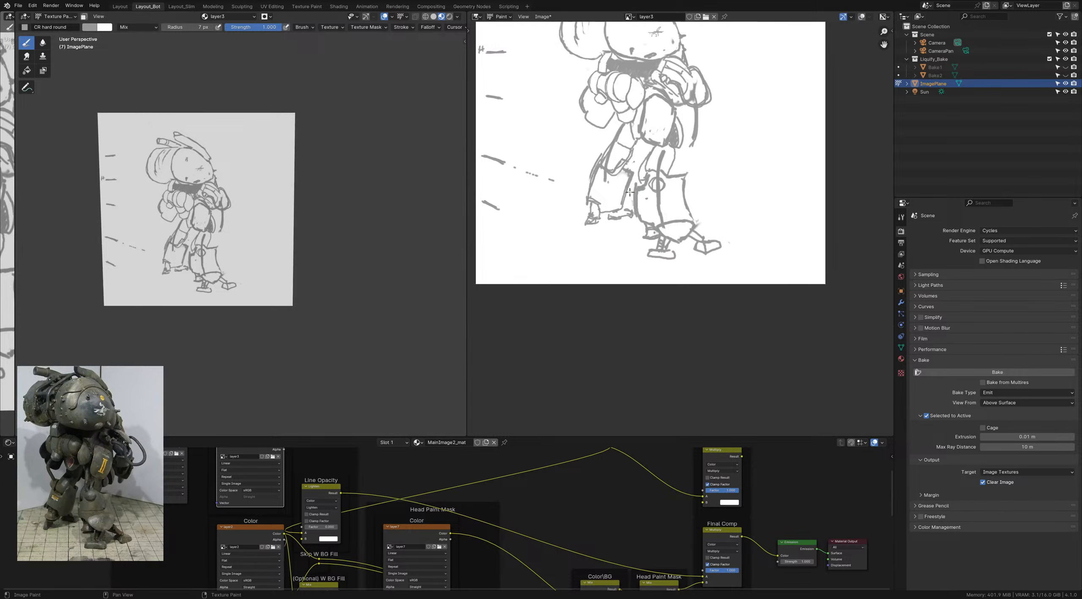
key("f")
left_click(642, 184)
key("x")
left_click_drag(637, 185, 644, 191)
Step: Draw the edges of a rectangular panel on the near shin around the knee joint, reducing the brush radius to 6 px
key("x")
key("f")
left_click(639, 205)
key("f")
left_click(647, 210)
key("f")
left_click(643, 210)
left_click_drag(649, 211, 665, 210)
key("ctrl+z")
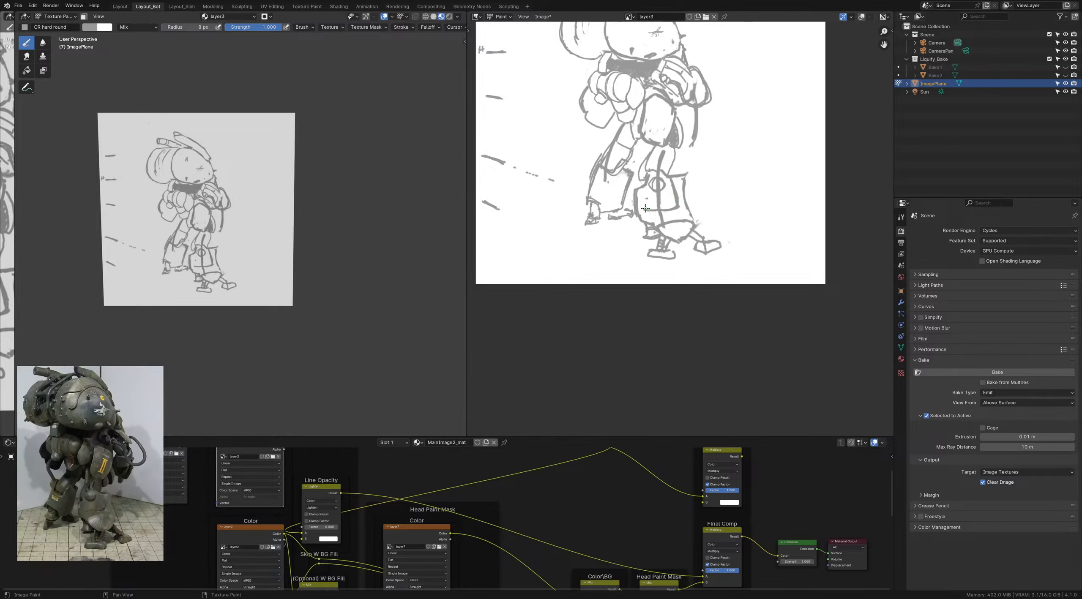
key("bracketleft")
key("bracketleft")
left_click_drag(644, 209, 644, 194)
Step: Clean up the near shin panel's lower edge, erasing the centre line where it crosses
scroll(638, 199, "up", 4)
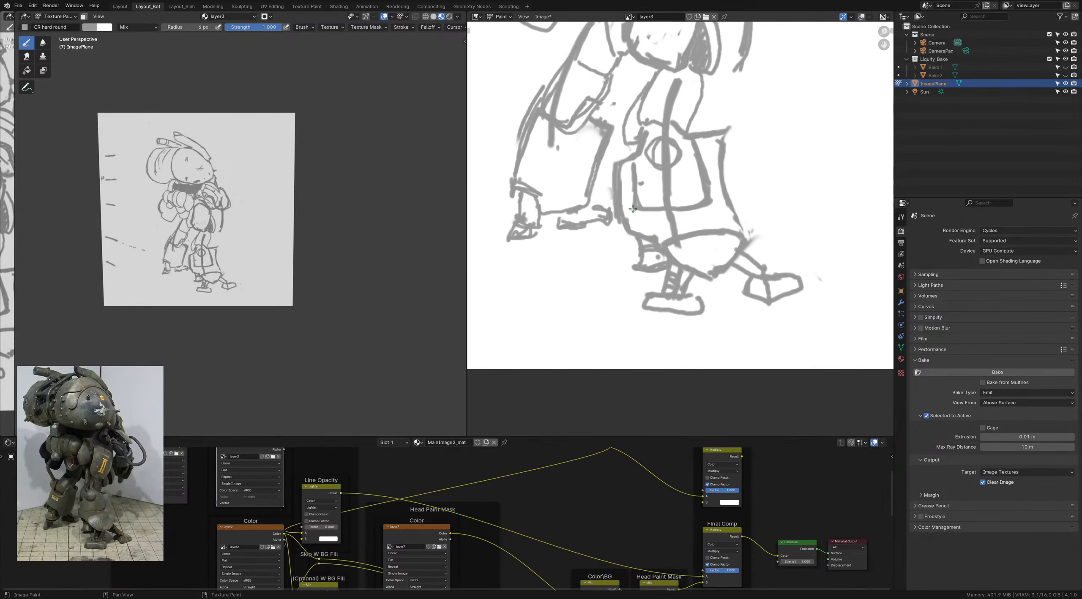
key("x")
mouse_move(657, 205)
left_mouse_down()
mouse_move(645, 206)
mouse_move(694, 200)
mouse_move(671, 204)
mouse_move(684, 202)
left_mouse_up()
mouse_move(675, 212)
middle_mouse_down("ctrl")
mouse_move(663, 173)
mouse_move(687, 190)
middle_mouse_up("ctrl")
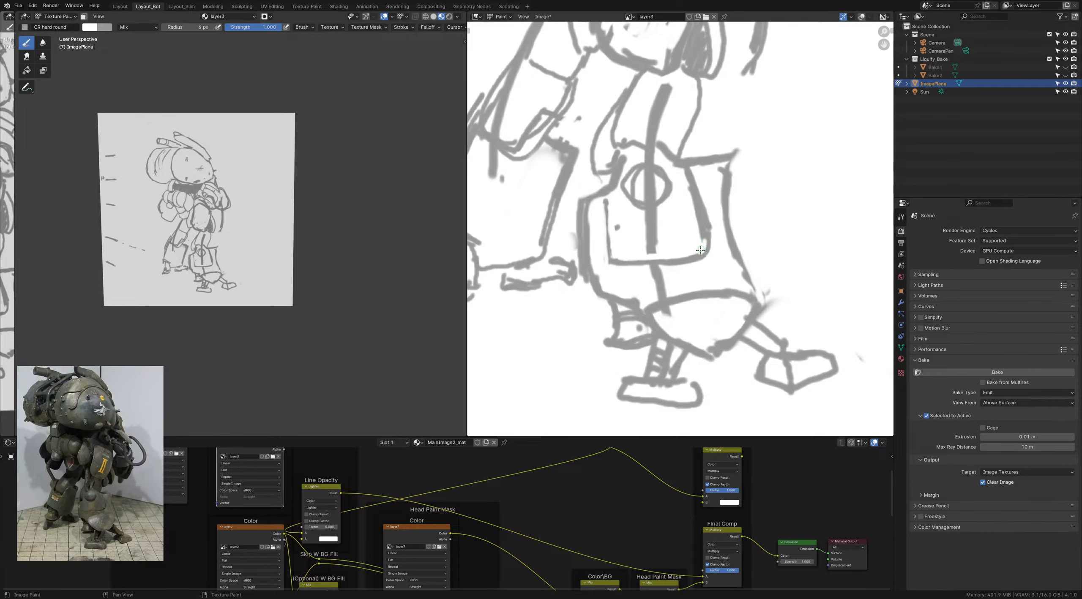
Step: Thin the front edge and upper corner of the near shin panel with white, and save the file
mouse_move(696, 251)
left_mouse_down()
mouse_move(709, 223)
mouse_move(701, 228)
mouse_move(685, 177)
mouse_move(698, 216)
left_mouse_up()
left_click_drag(685, 173, 697, 213)
left_click_drag(686, 176, 695, 205)
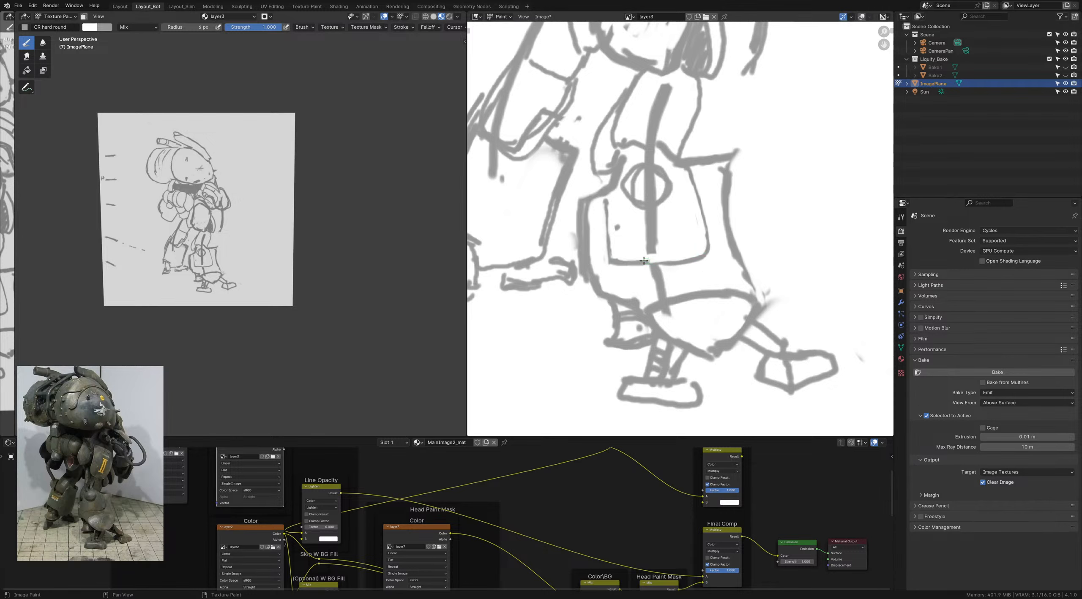
middle_click_drag(669, 262, 665, 216, "ctrl")
scroll(665, 217, "down", 3)
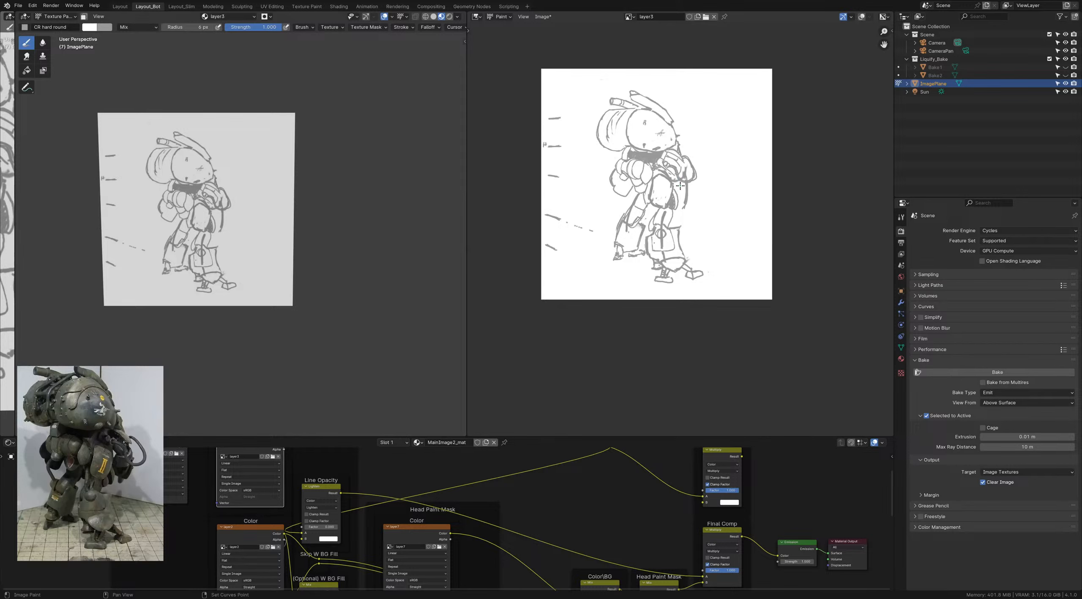
middle_click_drag(675, 189, 679, 188)
key("ctrl+s")
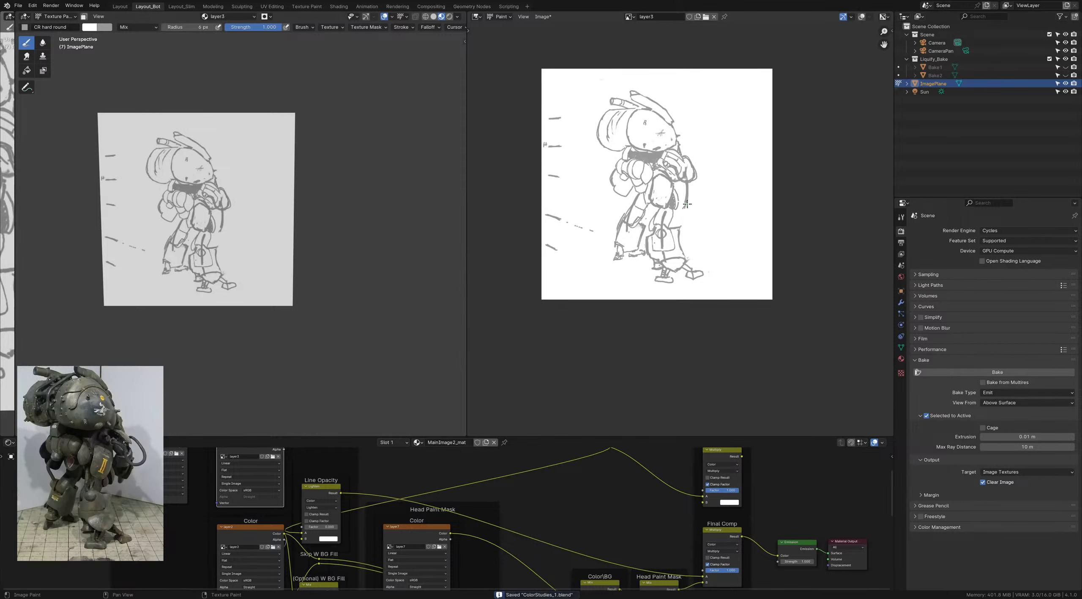
Step: Rework the near forearm and hand beside the thigh with alternating grey and white strokes, and save the file
key("x")
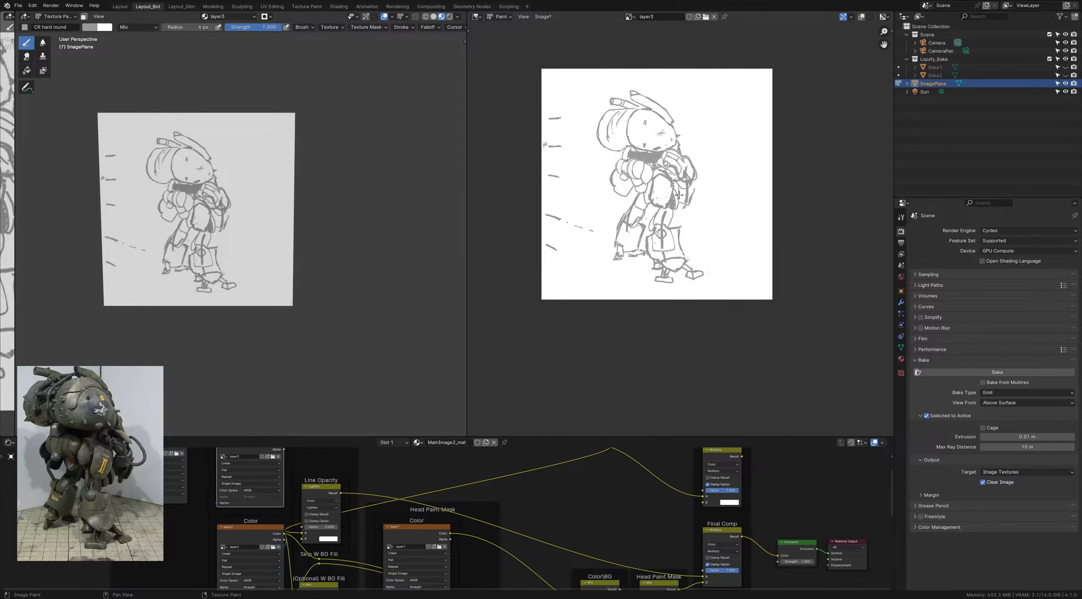
left_click_drag(693, 181, 691, 193)
key("x")
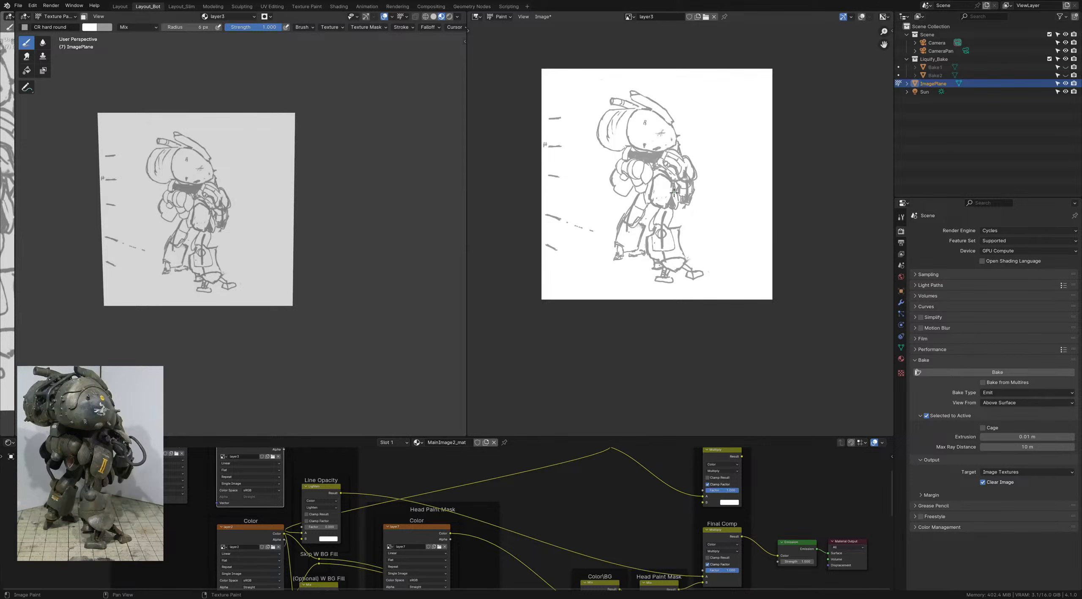
key("x")
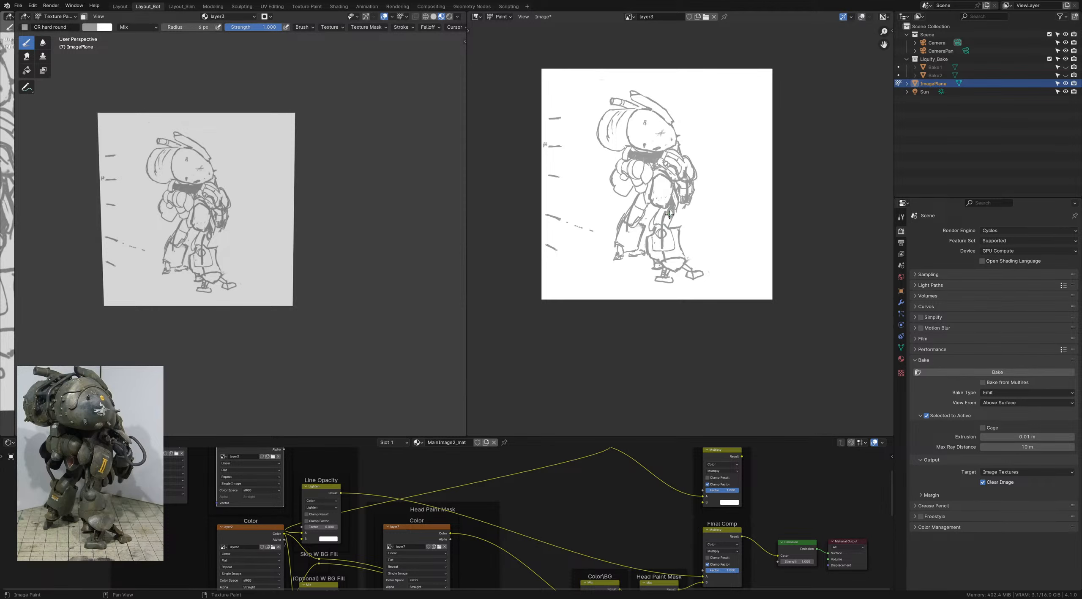
key("x")
key("ctrl+s")
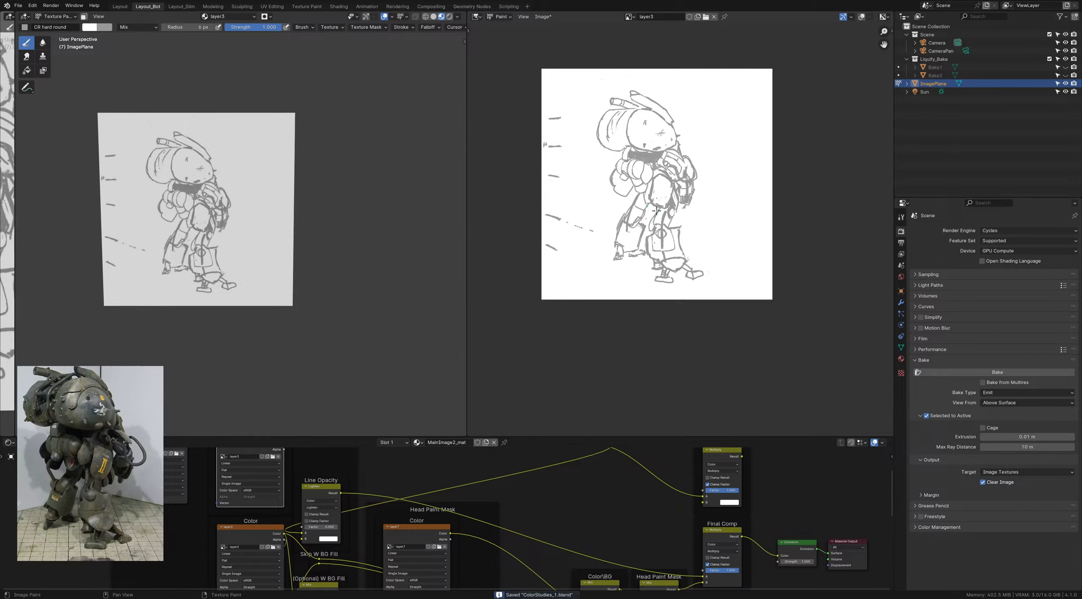
Step: Erase the near thigh's old contour, redraw the thigh plate's outline in grey with a smaller brush, and save the file
key("x")
key("x")
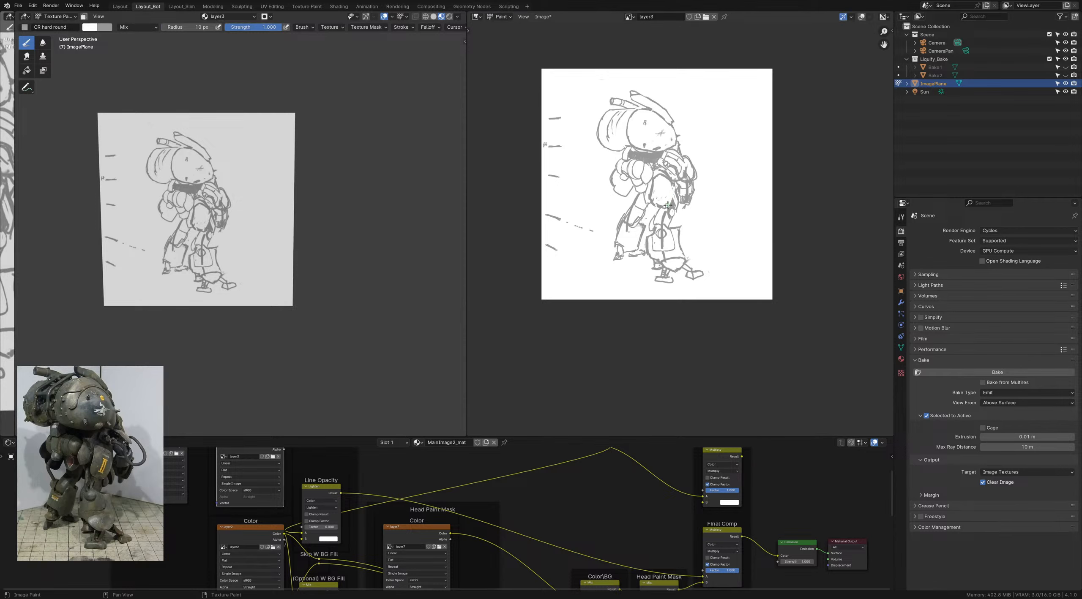
key("x")
left_click_drag(656, 200, 659, 181)
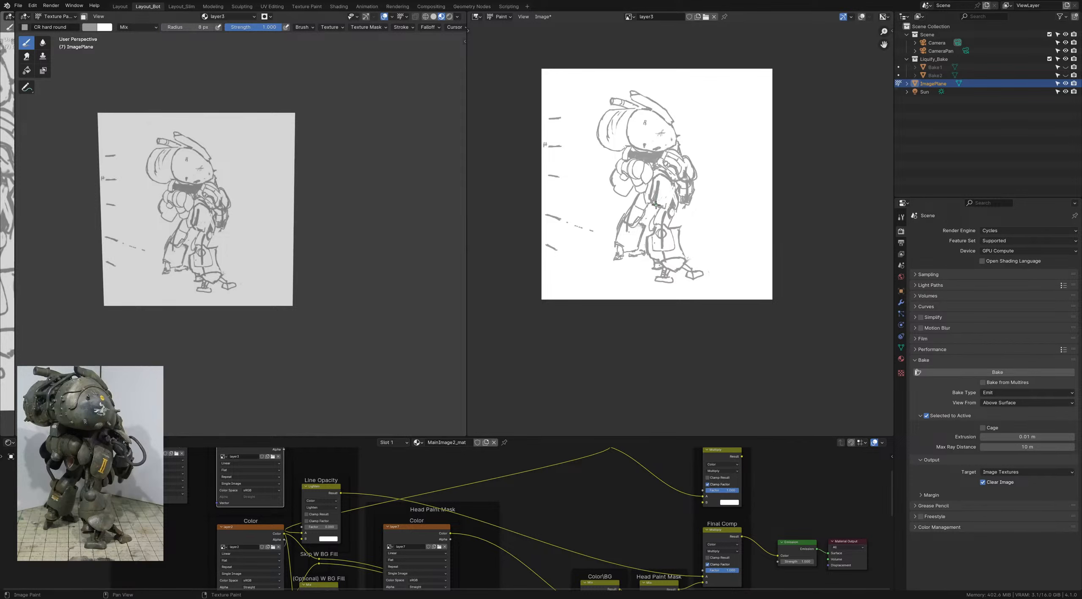
key("x")
key("x")
key("bracketleft")
key("x")
scroll(660, 213, "down", 2)
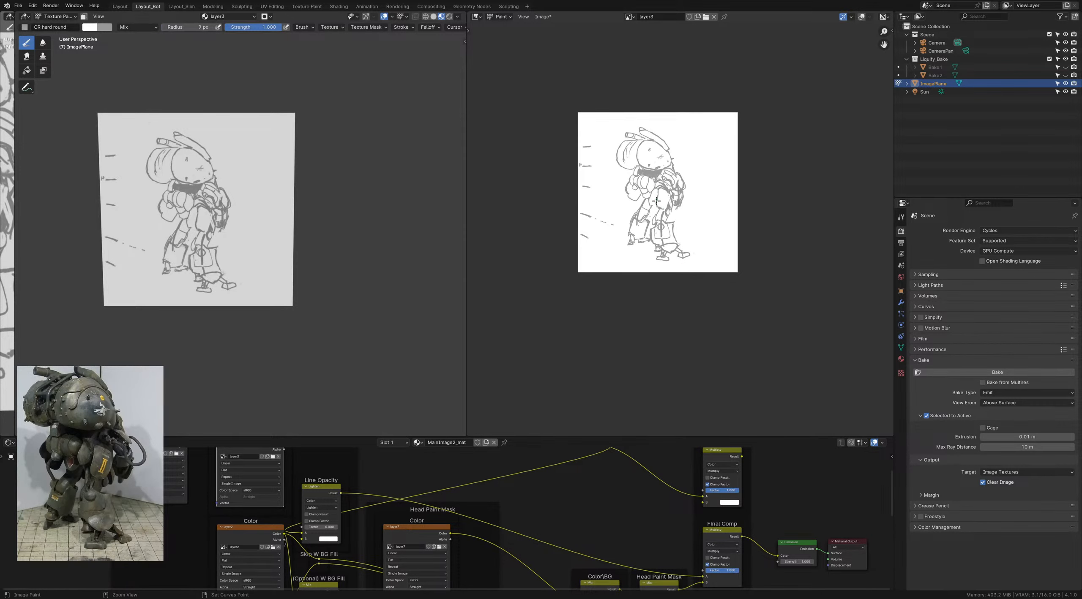
key("ctrl+s")
scroll(647, 208, "up", 3)
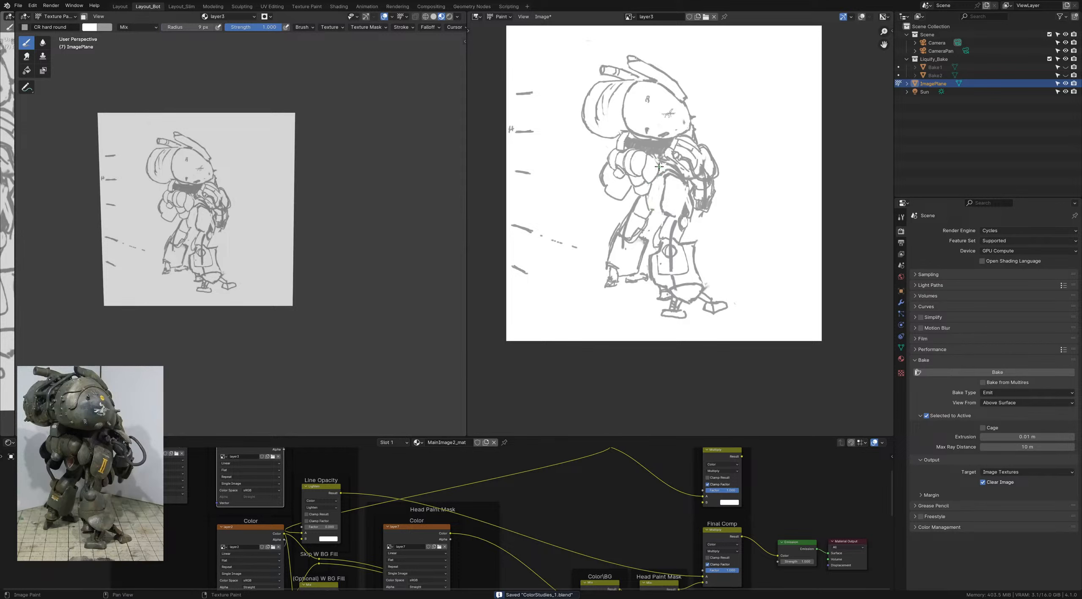
Step: Sketch the waist and hip lines between the dark collar and the near thigh, reducing the brush radius
key("x")
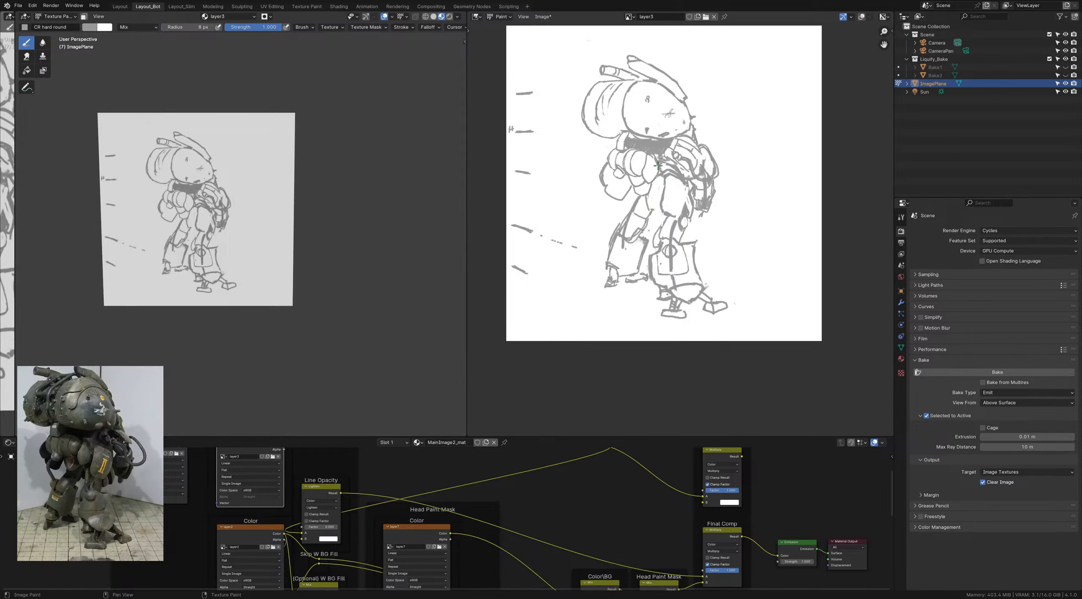
left_click_drag(658, 166, 664, 177)
key("bracketleft")
key("bracketleft")
key("x")
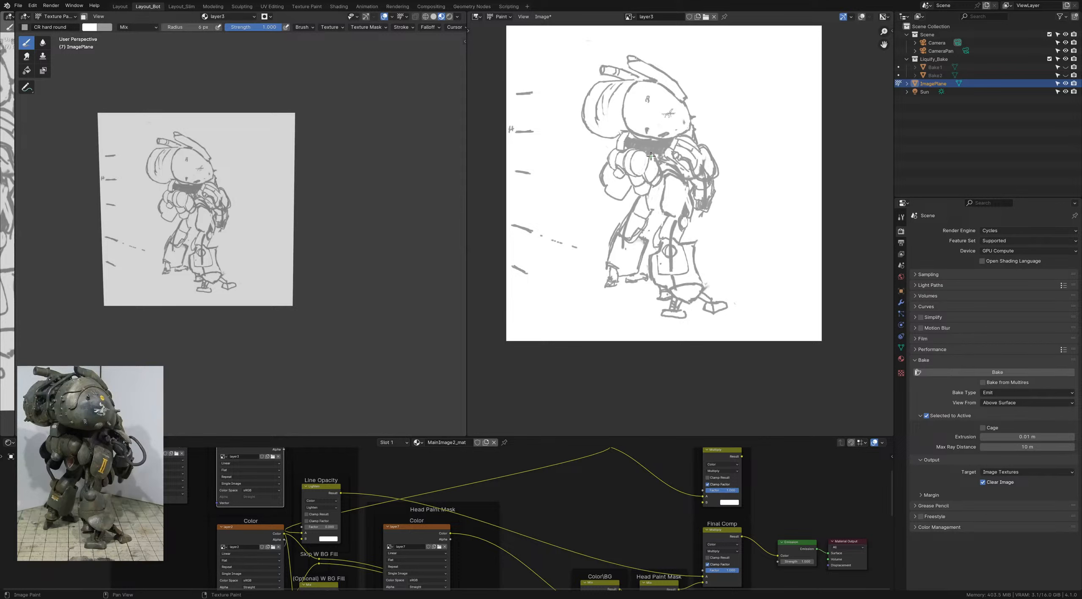
key("x")
key("x")
scroll(654, 170, "down", 3)
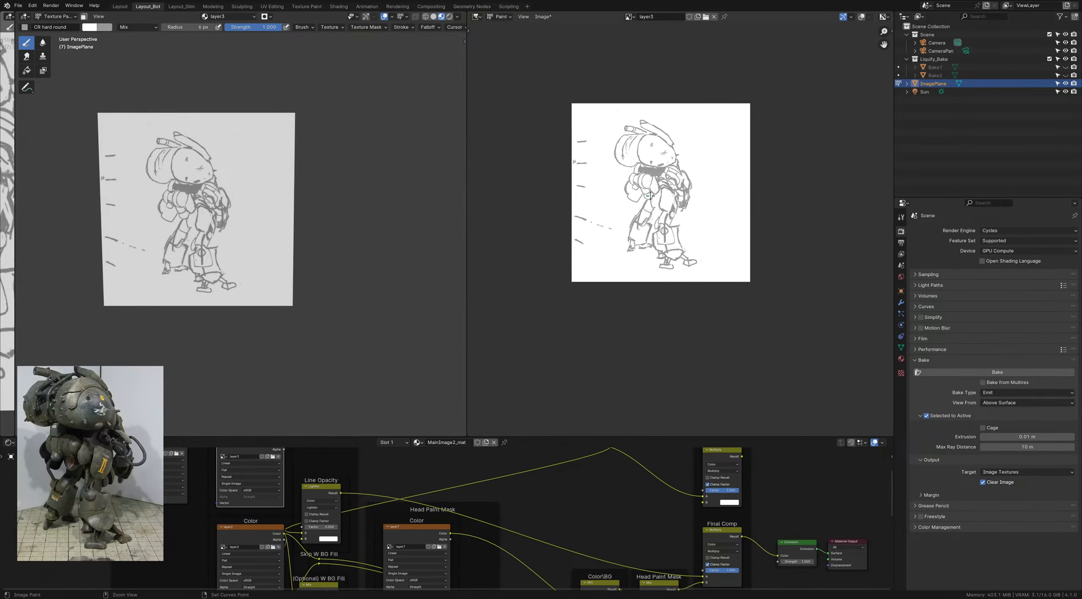
Step: Refine the lines at the top of the near thigh beneath the arm with grey and white strokes, and save the file
scroll(660, 187, "up", 2)
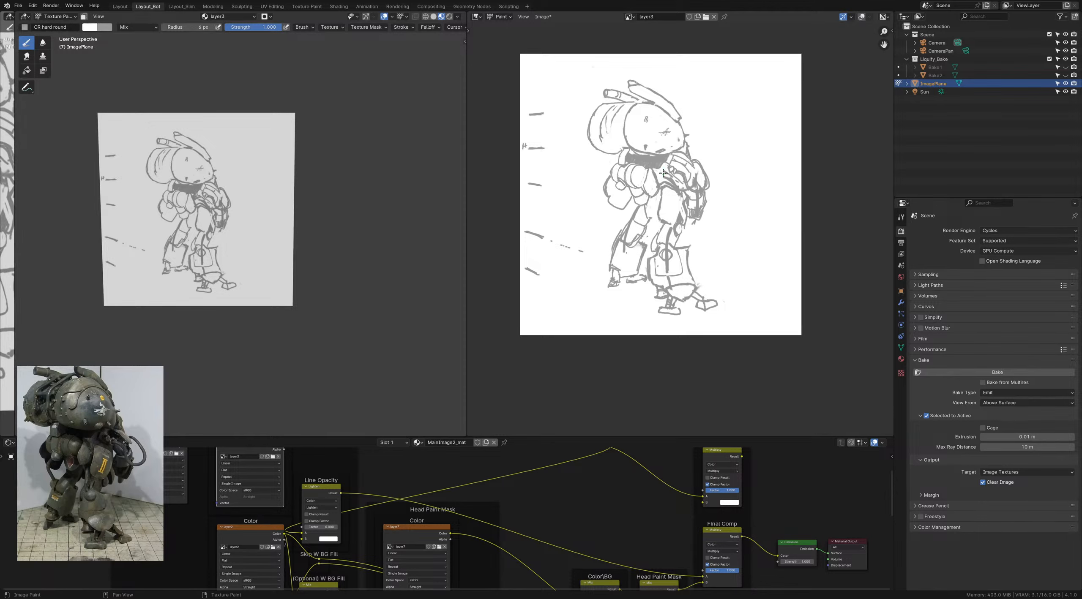
left_click_drag(663, 173, 660, 174)
key("x")
key("x")
left_click_drag(672, 179, 679, 189)
key("x")
scroll(678, 154, "down", 1)
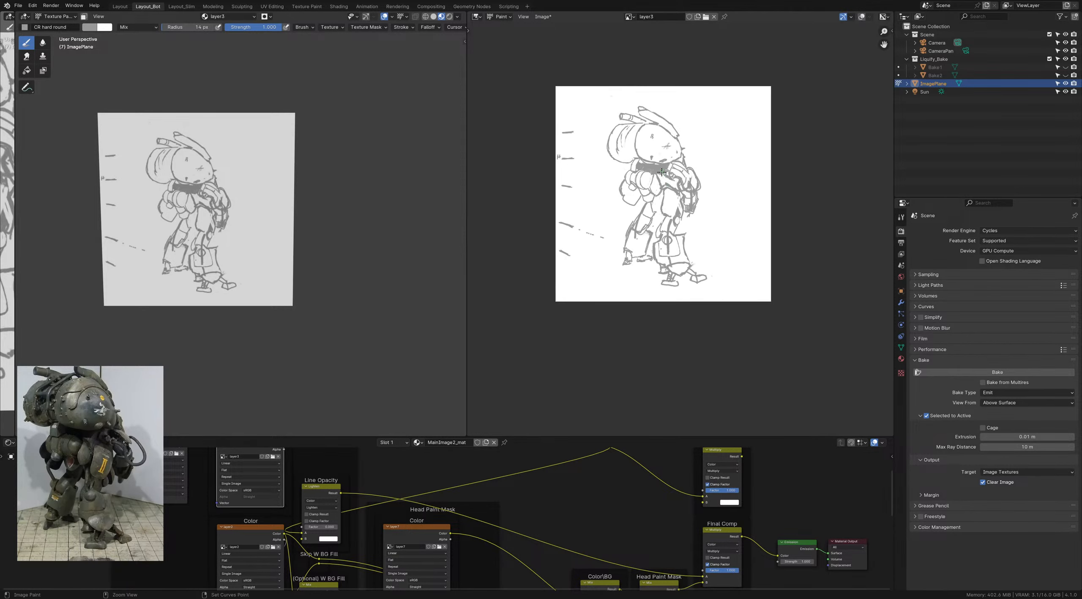
mouse_move(661, 195)
middle_mouse_down()
mouse_move(659, 180)
mouse_move(656, 195)
middle_mouse_up()
key("ctrl+s")
Step: Clean up the pelvis area between the belly and the far thigh, and redraw its lobed armour parts in grey
key("x")
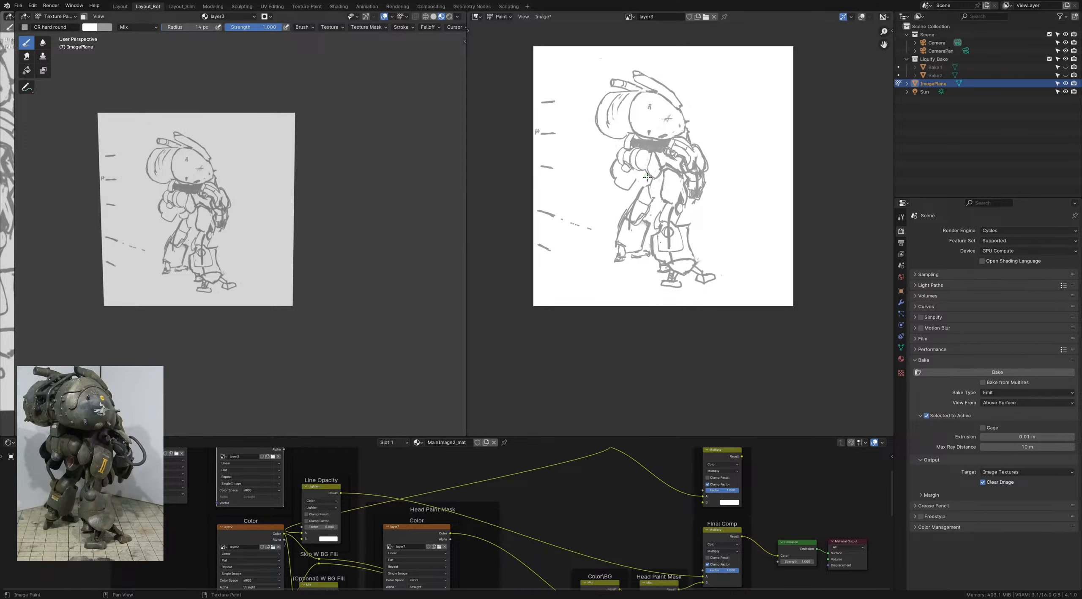
scroll(644, 179, "left", 1, "ctrl")
key("x")
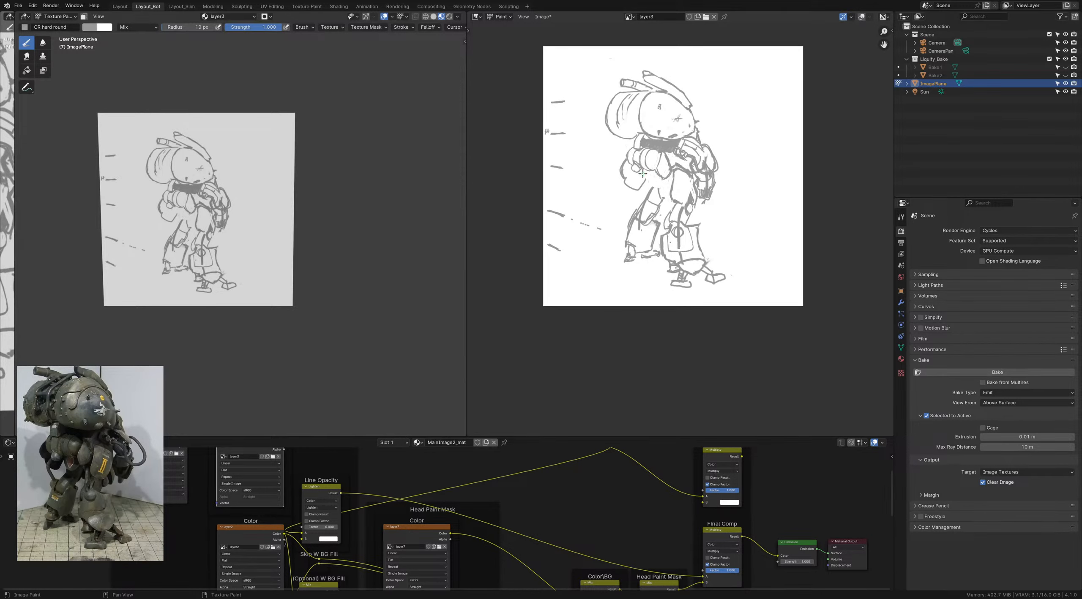
key("bracketleft")
left_click_drag(663, 176, 652, 184)
left_click_drag(647, 176, 652, 181)
key("x")
left_click_drag(650, 189, 654, 191)
key("f")
left_click(652, 193)
key("x")
key("bracketleft")
key("x")
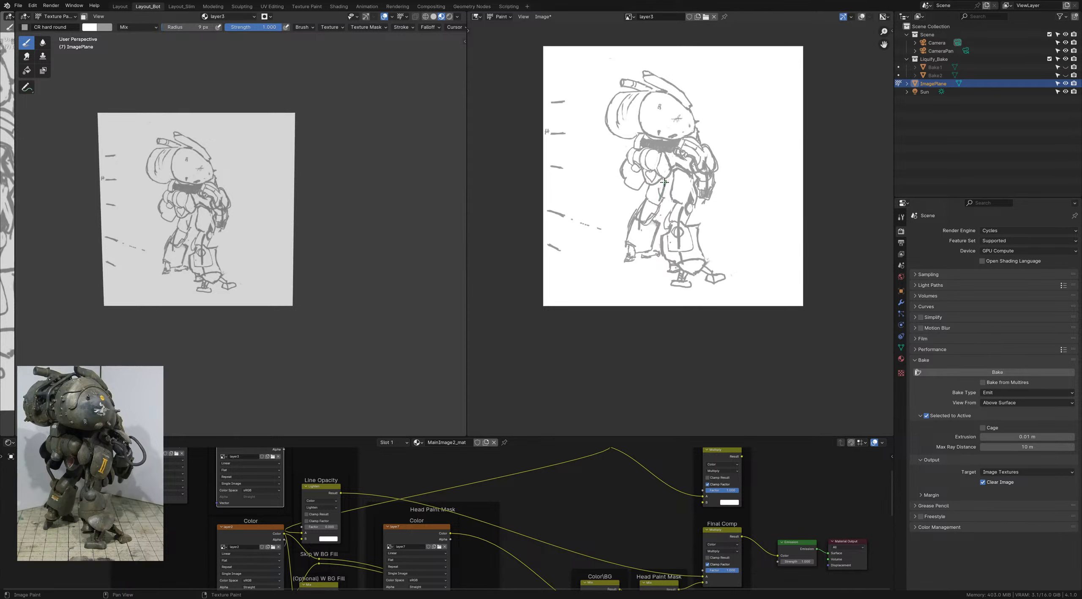
Step: Draw short hatch lines along the near thigh's back edge and redraw the thigh plate's lower edge with a 7 px brush
key("x")
key("x")
key("bracketleft")
key("x")
left_click_drag(668, 184, 669, 190)
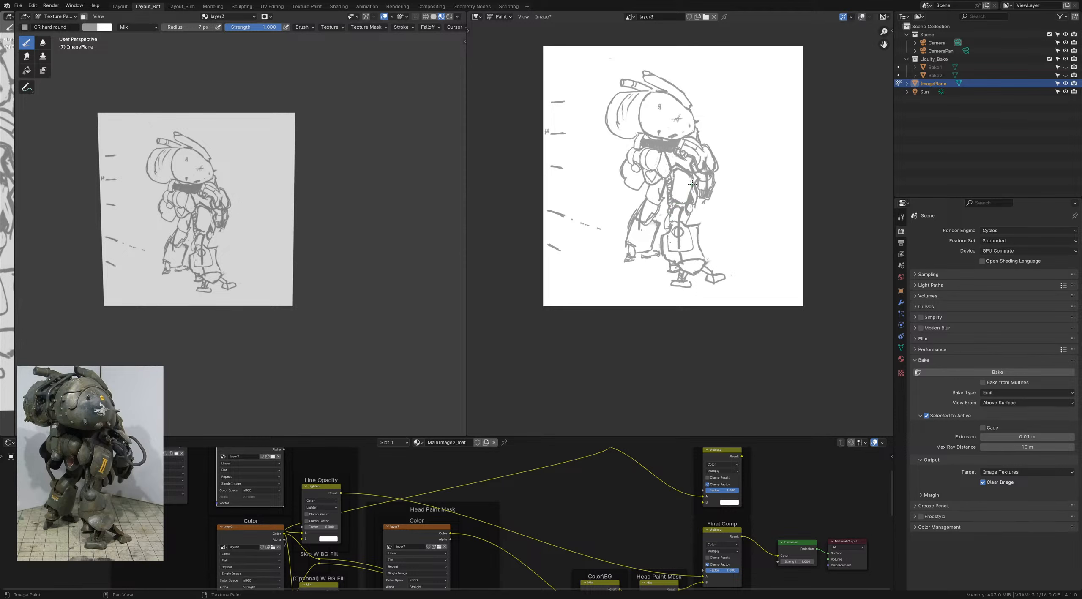
left_click_drag(692, 186, 683, 204)
Step: Set the brush radius to 24 px and erase stray lines around the top of the near knee in white
middle_click_drag(686, 213, 686, 204)
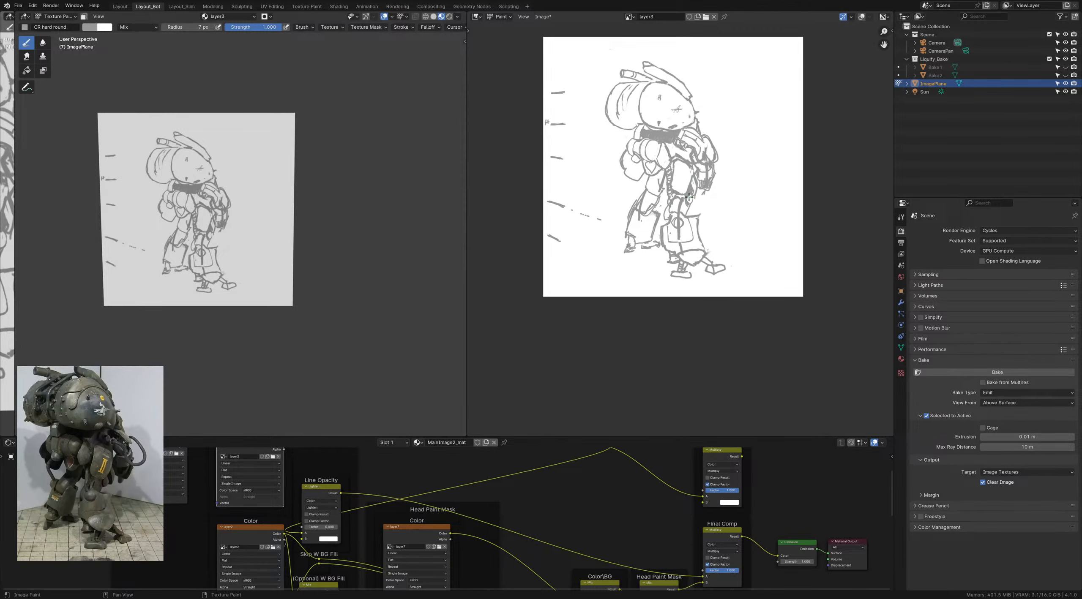
key("x")
key("f")
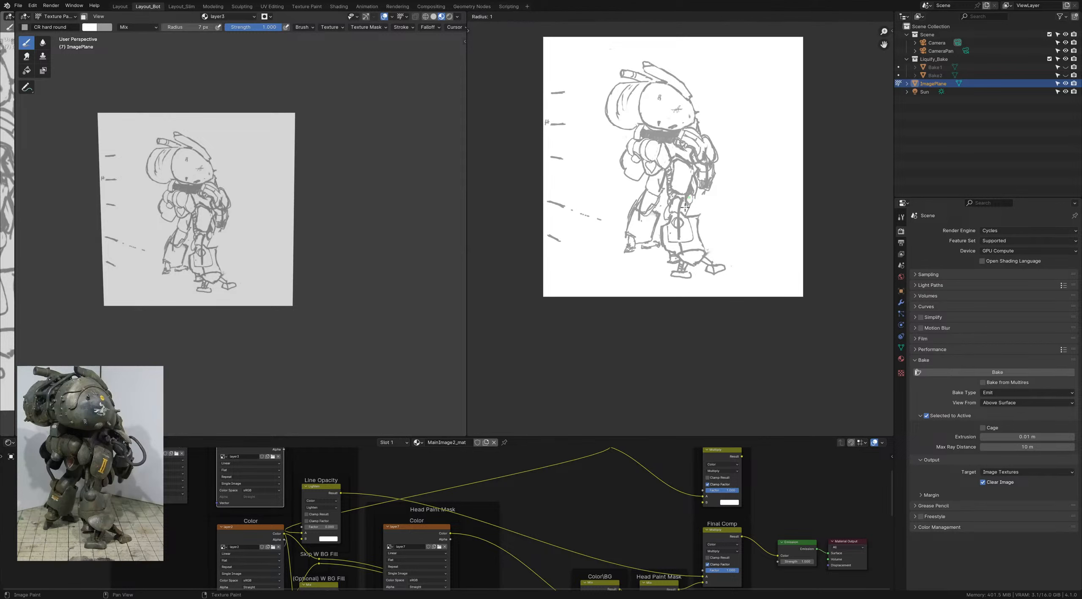
left_click(685, 212)
key("x")
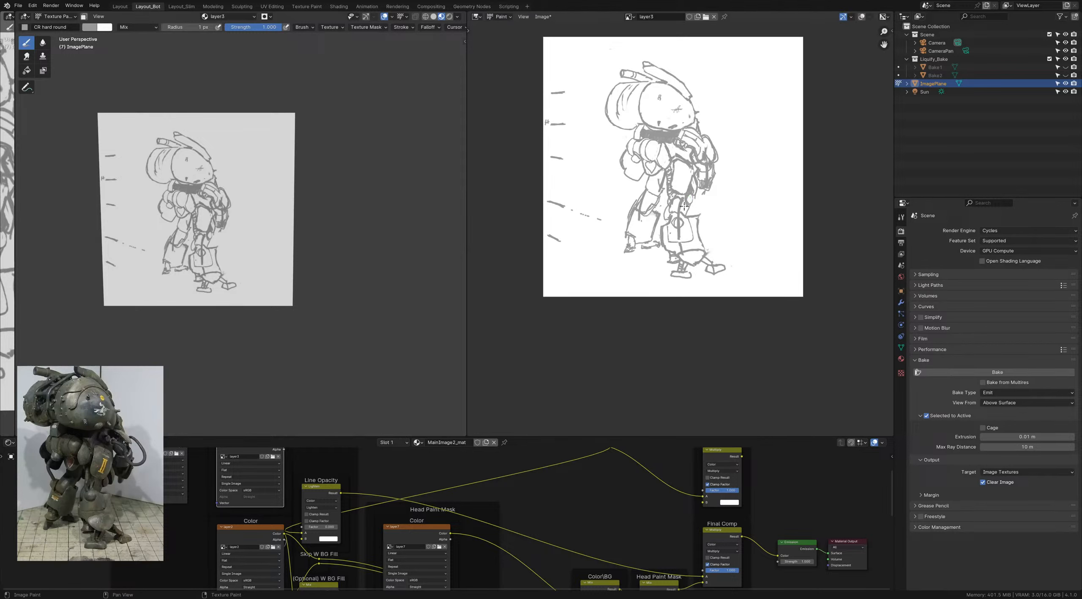
key("x")
key("x")
middle_click_drag(687, 196, 665, 186)
key("f")
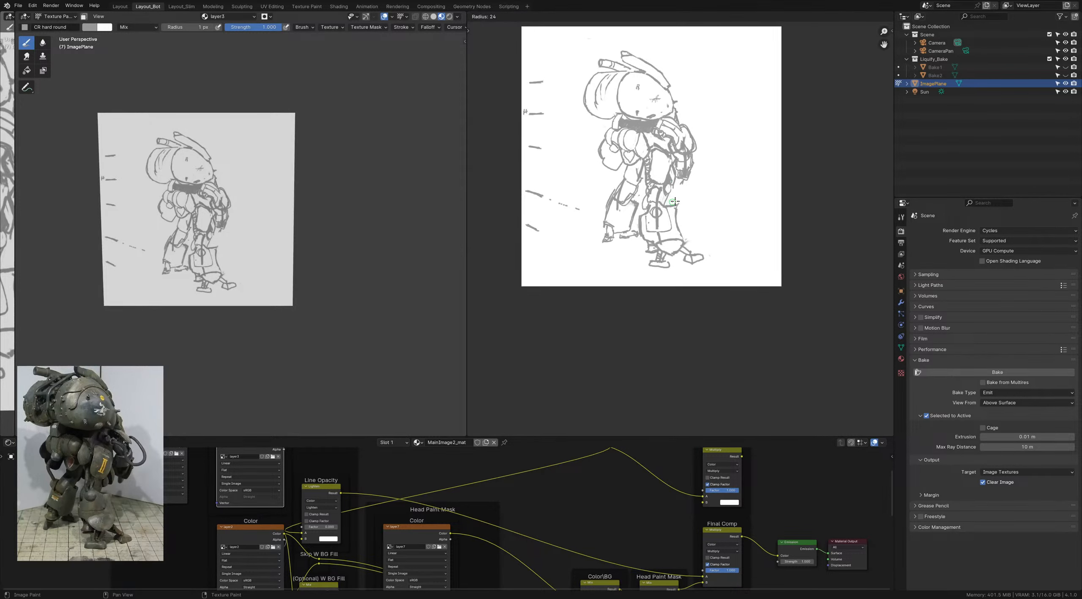
left_click(661, 199)
key("x")
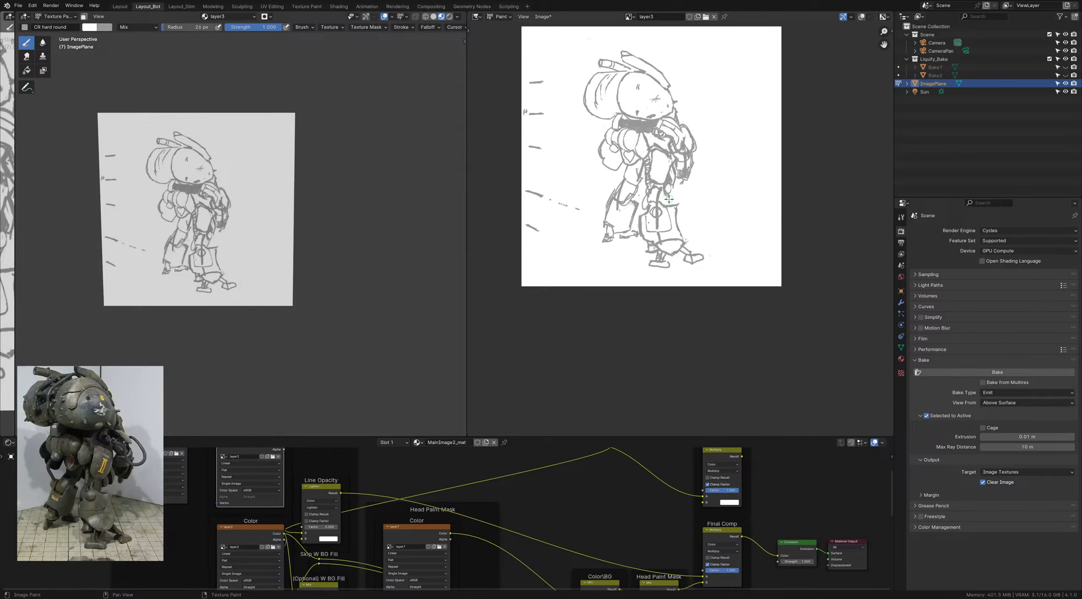
key("x")
key("x")
Step: Replace the large knee circle with a smaller rounded knee piece above the shin panel, using a smaller brush
key("bracketleft")
key("bracketleft")
key("bracketleft")
key("bracketleft")
key("x")
key("x")
key("x")
key("x")
left_click(657, 212)
left_click_drag(655, 196, 660, 197)
key("x")
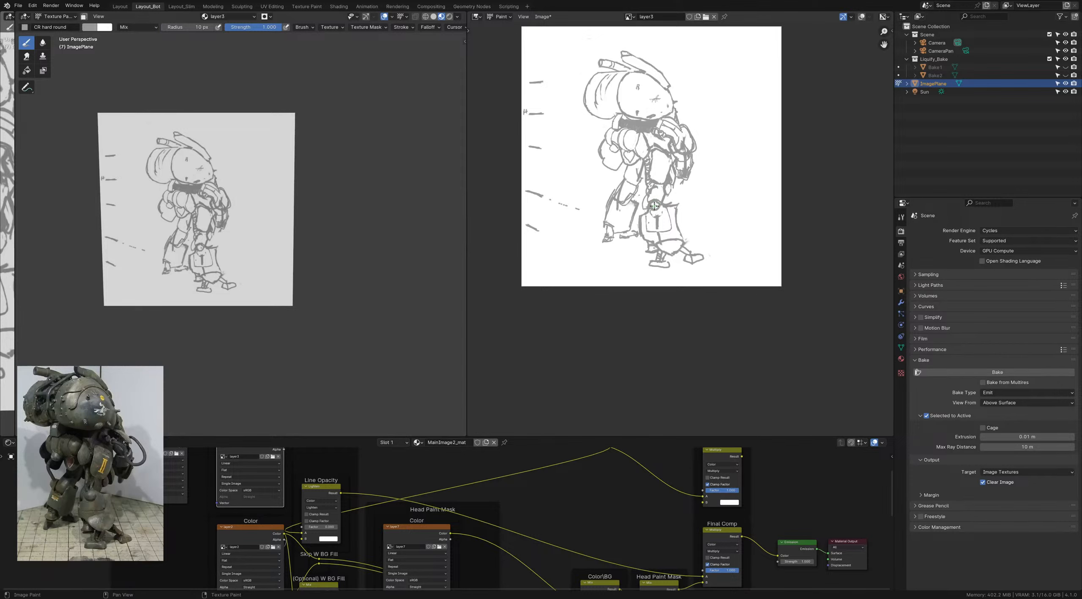
Step: Redraw the top and outer edges of the near shin armour below the knee in grey with a 7 px brush
key("x")
key("x")
key("bracketleft")
key("x")
key("x")
key("x")
key("x")
left_click_drag(675, 205, 666, 206)
middle_click_drag(674, 220, 675, 211)
left_click_drag(675, 205, 668, 239)
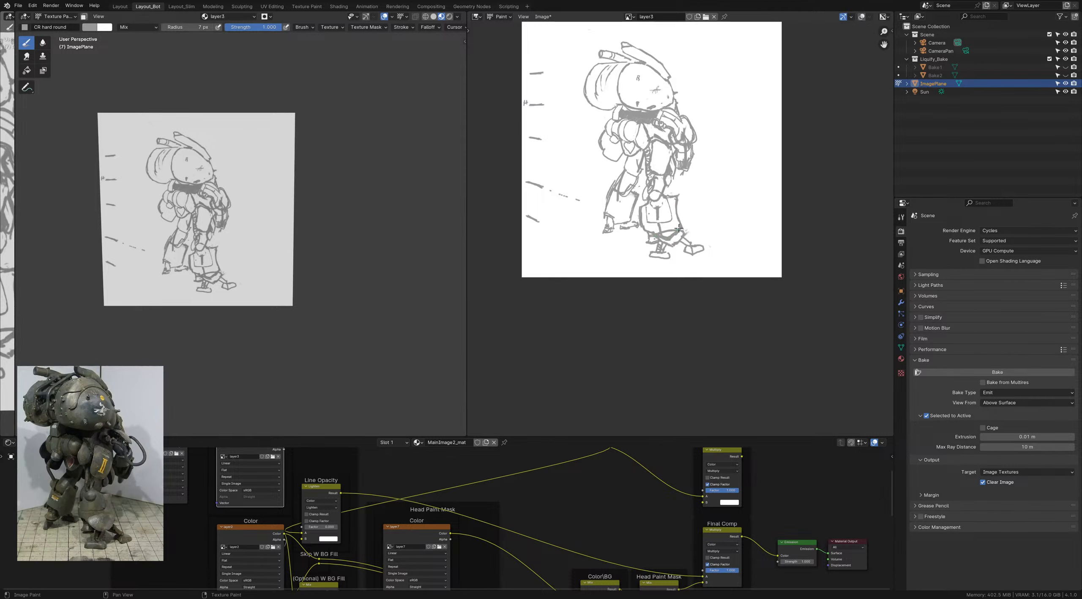
Step: Set the brush radius to 19 px and erase the vertical centre line inside the near shin panel
key("x")
key("f")
left_click(673, 233)
mouse_move(666, 232)
left_mouse_down()
mouse_move(657, 207)
mouse_move(658, 222)
left_mouse_up()
scroll(660, 228, "down", 3)
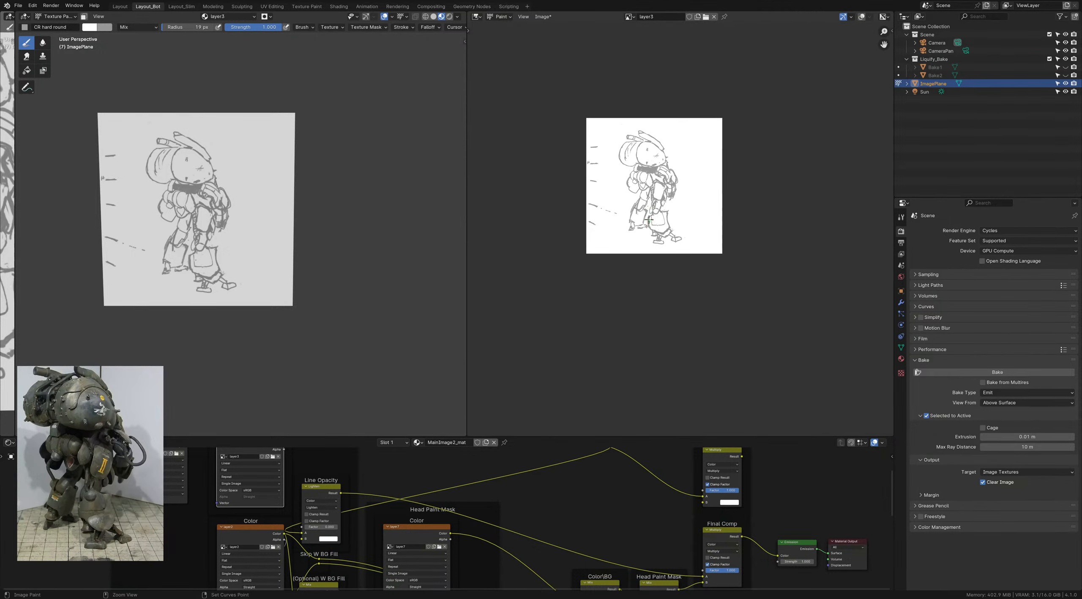
scroll(649, 219, "up", 4)
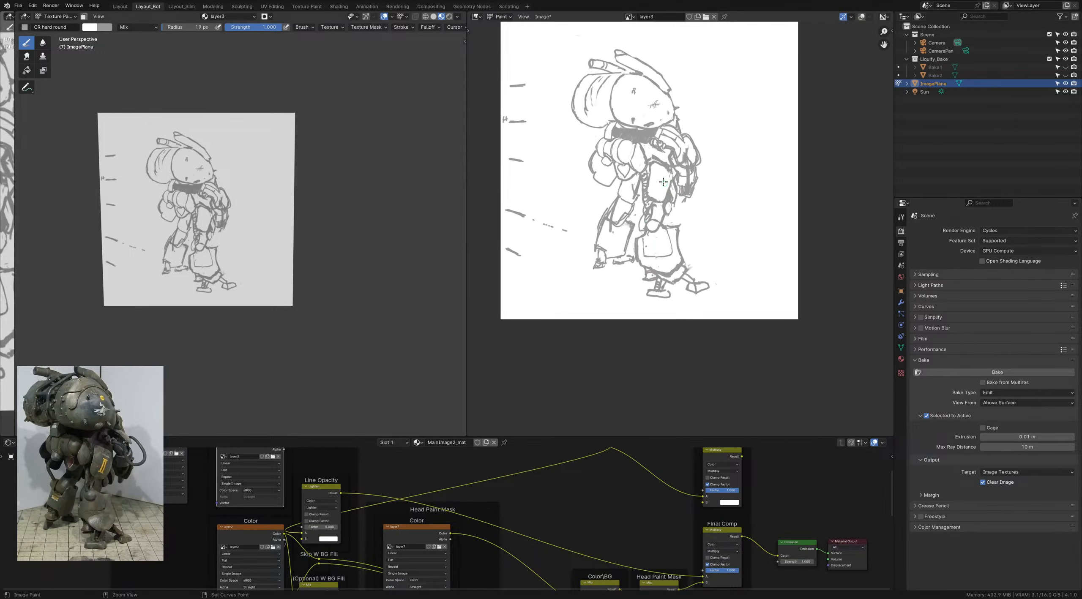
Step: Round off the near thigh plate into an oval with thicker grey edges, and save the file
key("x")
left_click_drag(664, 183, 667, 188)
mouse_move(662, 197)
middle_mouse_down("ctrl")
mouse_move(652, 225)
mouse_move(662, 210)
middle_mouse_up("ctrl")
key("ctrl+s")
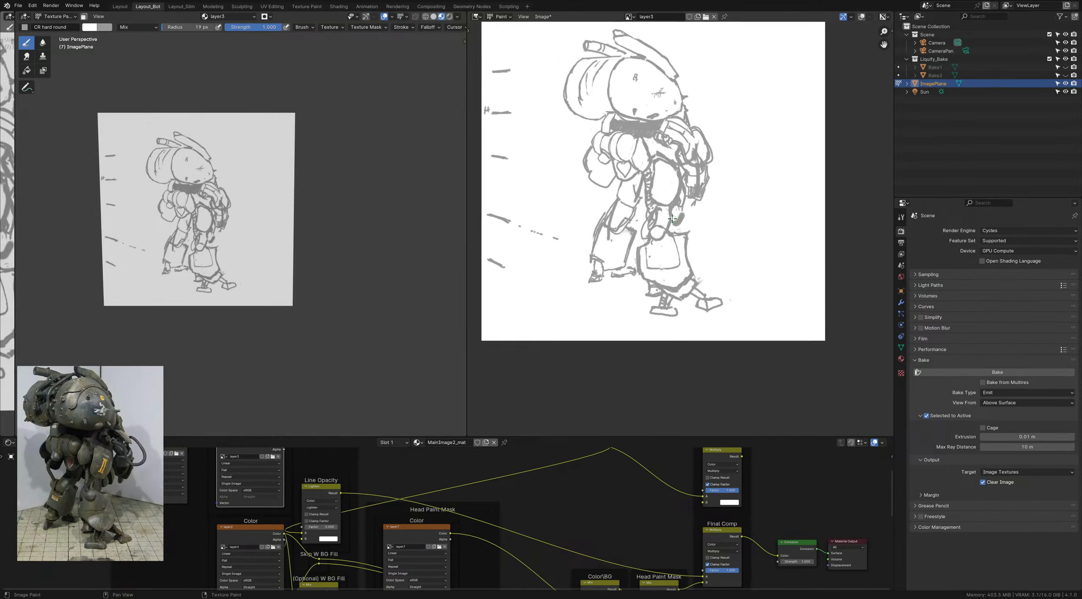
Step: Touch up the lines beside the near knee with grey and white strokes, and save the file
key("x")
left_click_drag(674, 218, 677, 222)
key("x")
left_click_drag(673, 214, 678, 222)
mouse_move(668, 216)
middle_mouse_down()
mouse_move(668, 187)
mouse_move(656, 204)
mouse_move(664, 221)
middle_mouse_up()
key("ctrl+s")
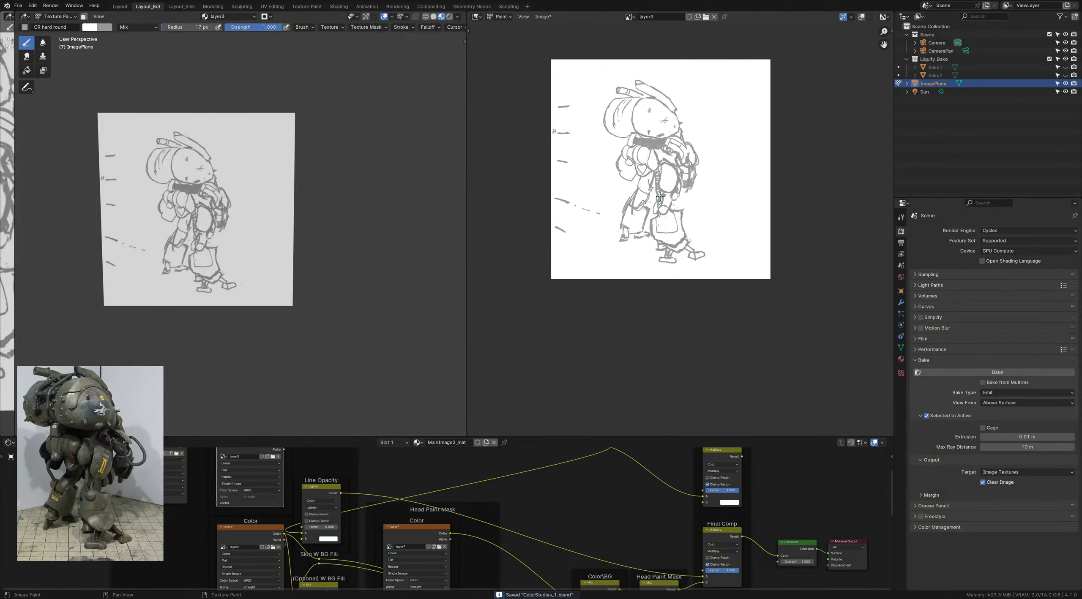
Step: Reduce the brush radius to 9 px and draw detail lines on the chest side below the near shoulder
middle_click_drag(687, 160, 683, 159, "ctrl")
key("bracketleft")
key("bracketleft")
key("bracketleft")
key("bracketleft")
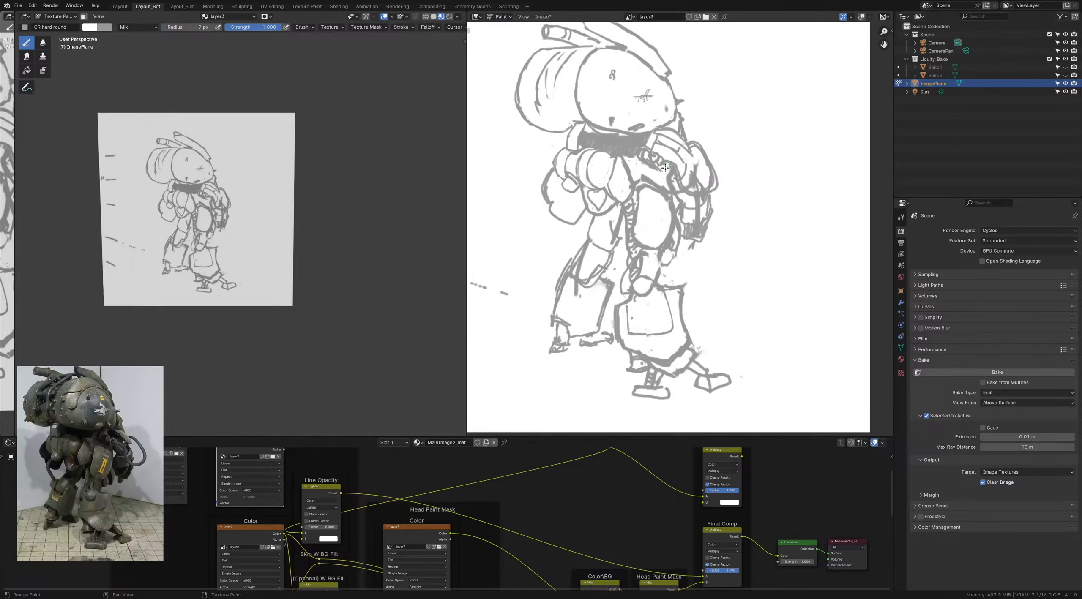
mouse_move(666, 168)
left_mouse_down()
mouse_move(636, 155)
mouse_move(645, 152)
left_mouse_up()
middle_click_drag(647, 150, 645, 161)
Step: Refine the lines where the near shoulder meets the head's lower edge in grey and white, and save the file
key("x")
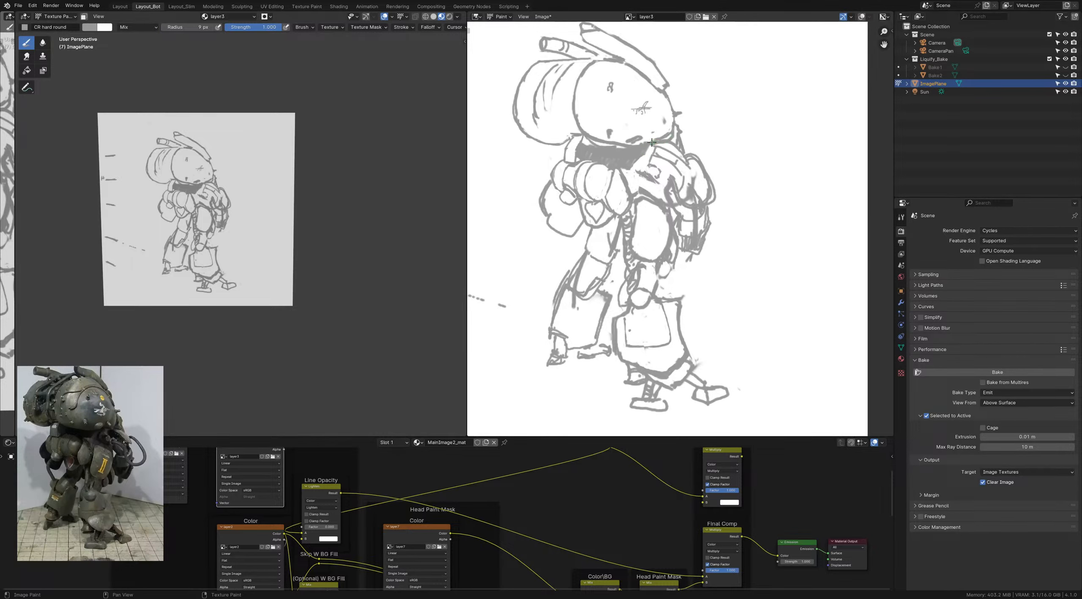
key("x")
key("x")
key("x")
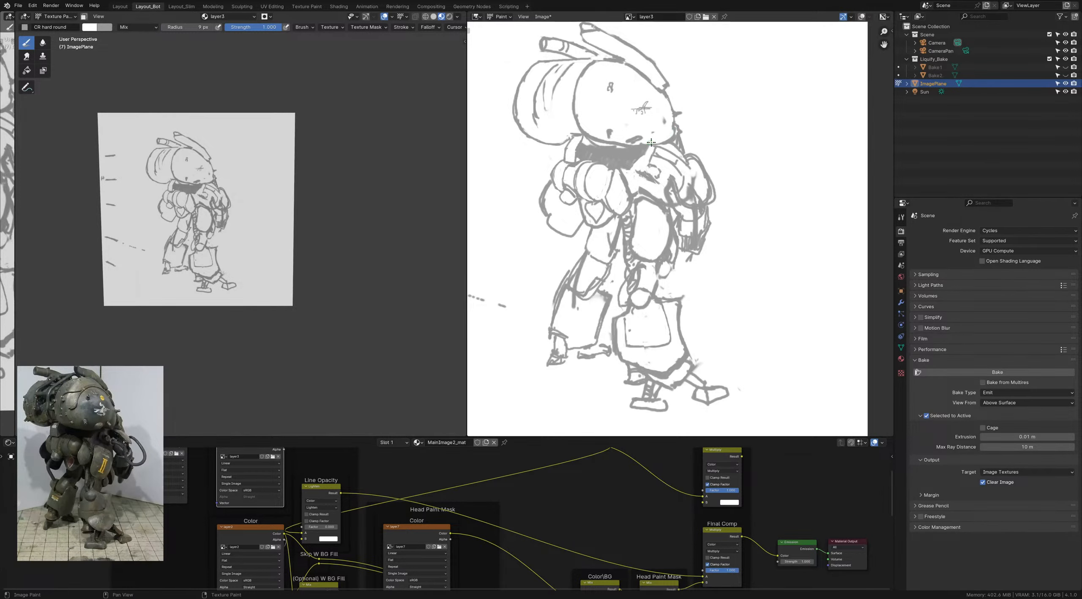
scroll(673, 130, "down", 3)
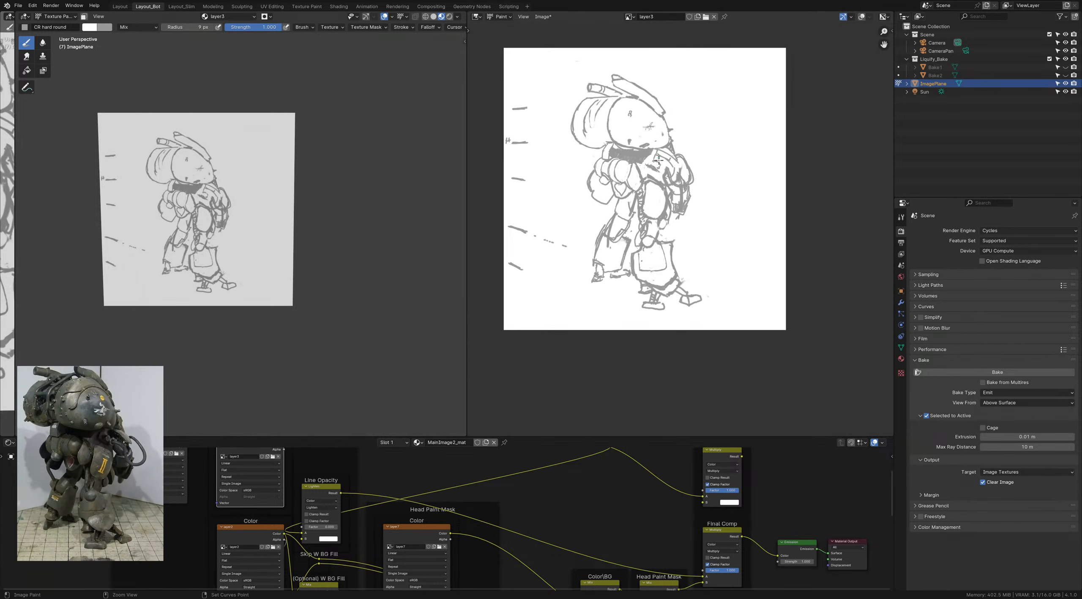
key("ctrl+s")
scroll(662, 153, "up", 4)
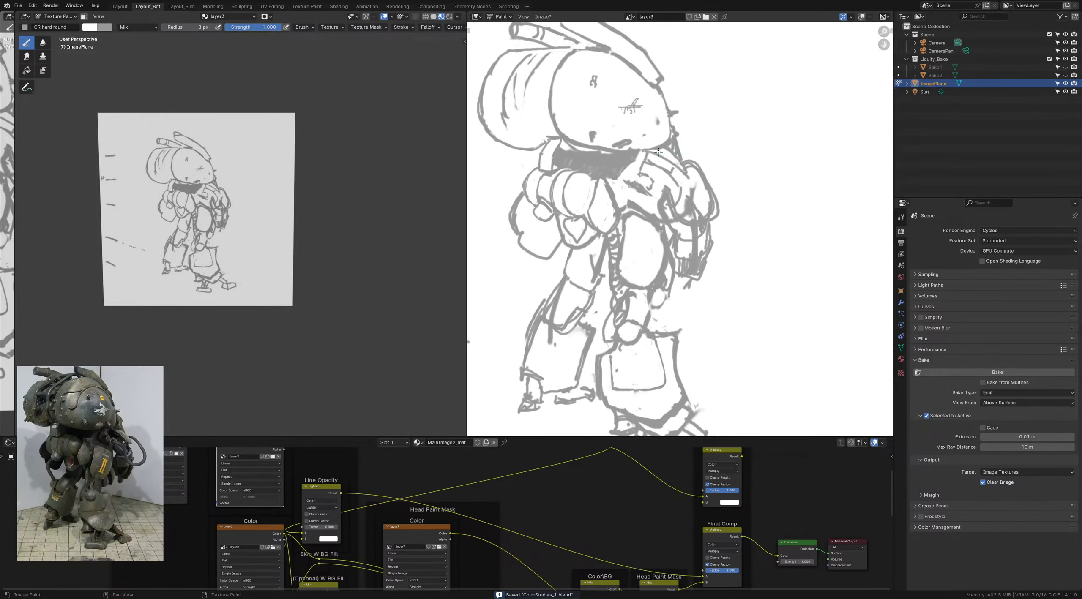
key("x")
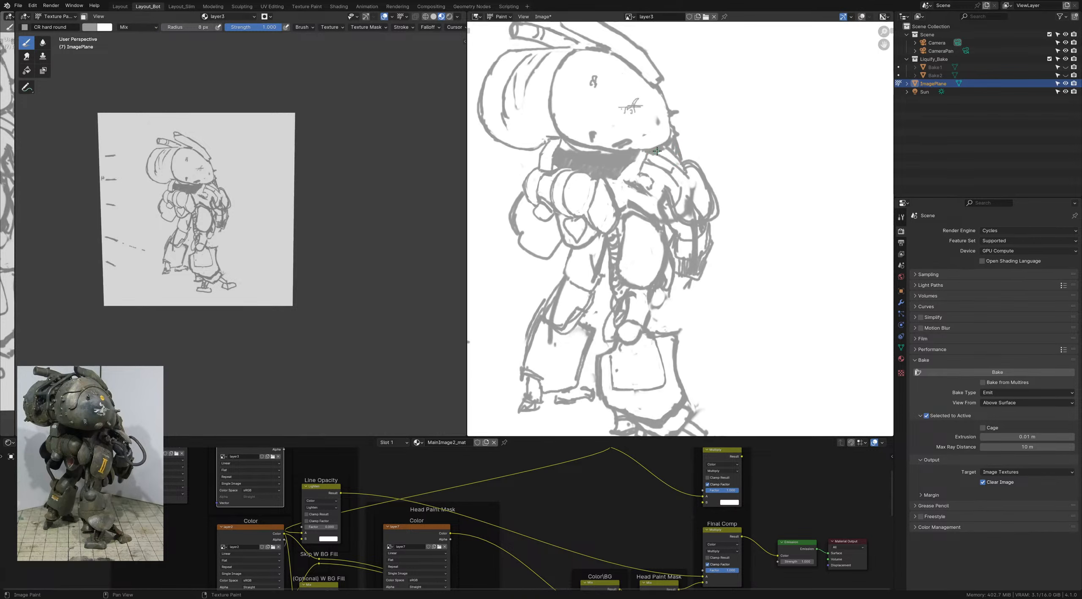
Step: Refine the near shoulder and upper-arm outline below the mech's head with grey and white strokes, and save the file
key("x")
key("x")
key("bracketleft")
key("bracketleft")
key("x")
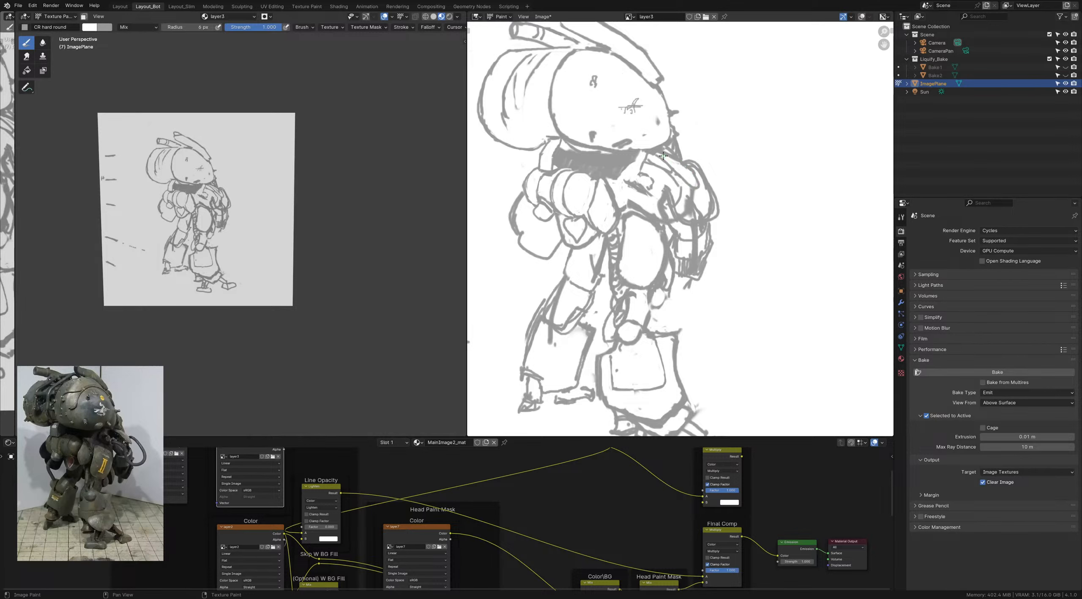
mouse_move(675, 165)
middle_mouse_down("ctrl")
mouse_move(656, 189)
mouse_move(685, 178)
middle_mouse_up("ctrl")
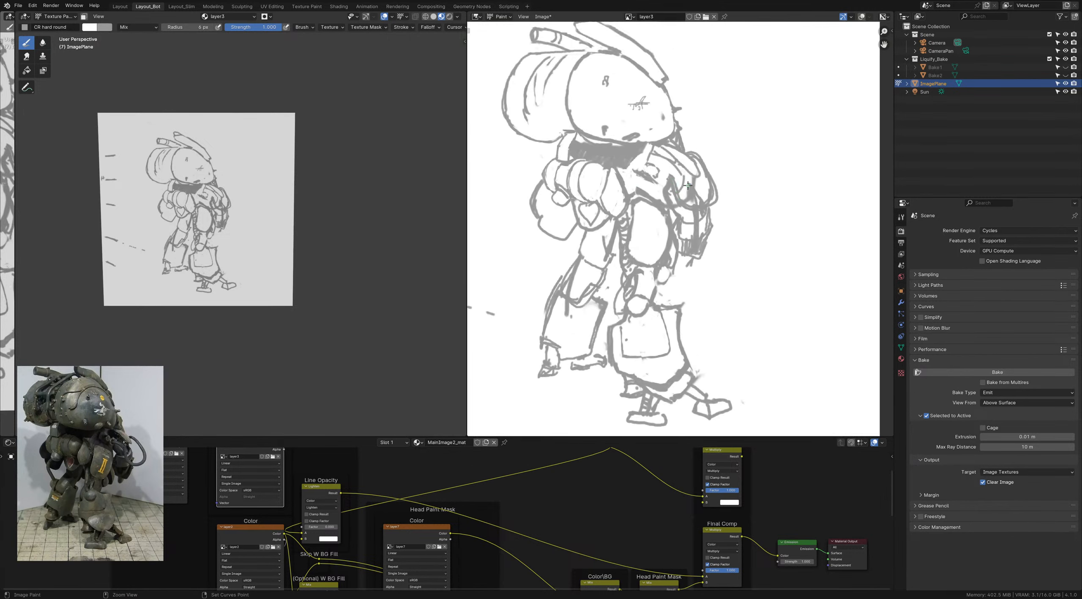
key("ctrl+s")
key("bracketleft")
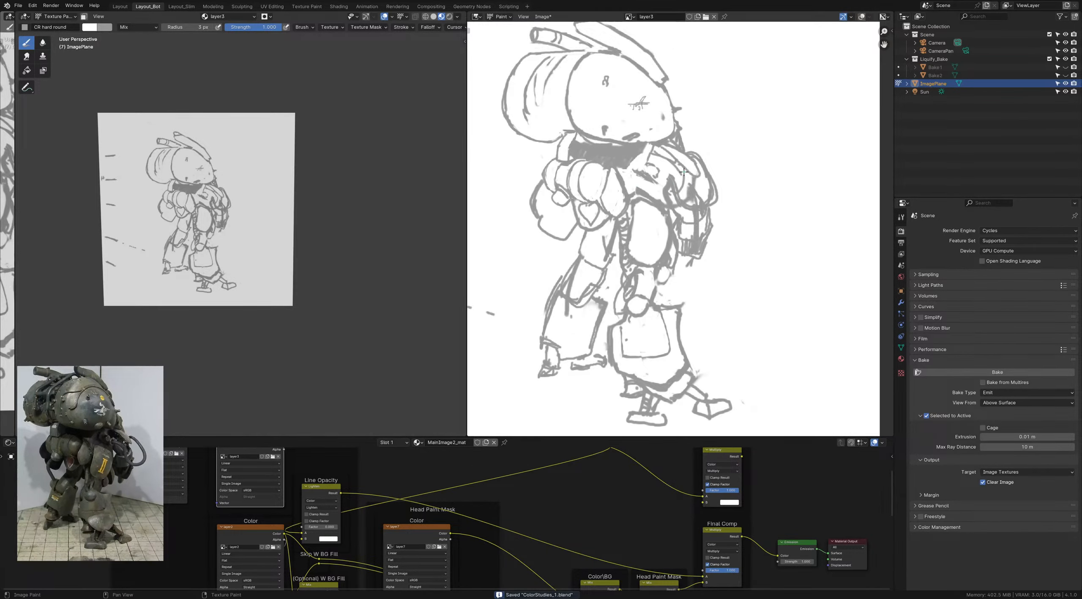
Step: Paint small round mechanical details on the chest beside the near shoulder, alternating grey lines with white clean-up
key("x")
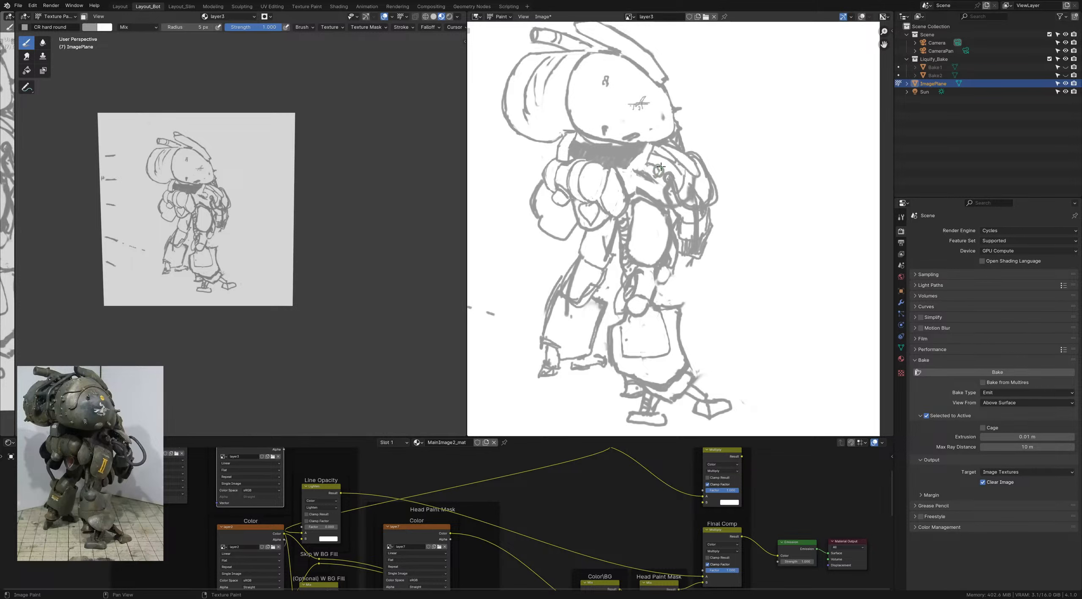
key("x")
key("x")
key("x")
key("x")
key("x")
key("x")
key("x")
scroll(653, 162, "down", 2)
scroll(660, 163, "up", 4)
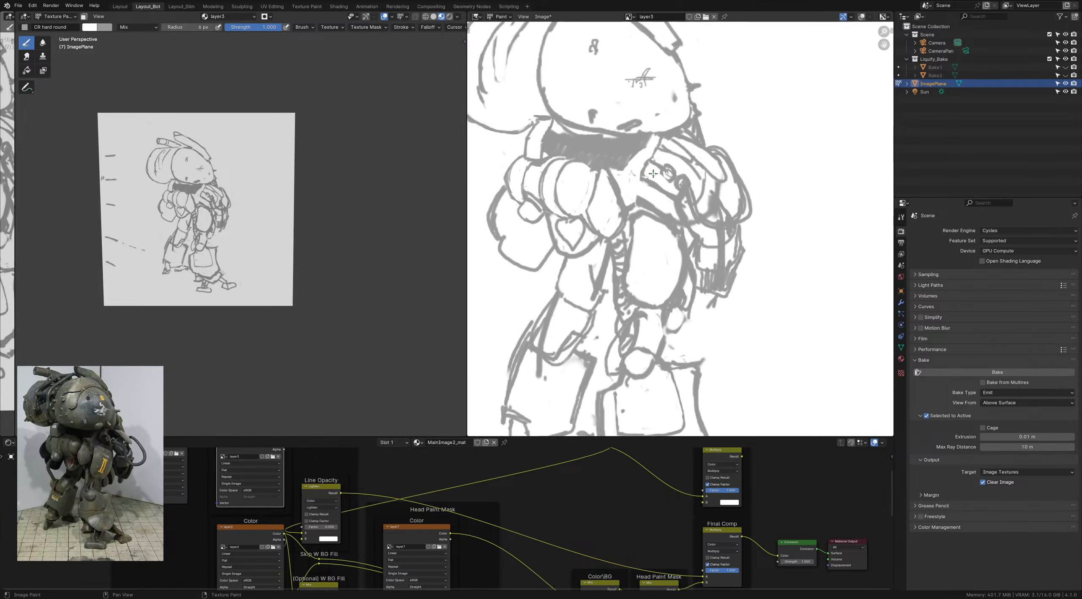
Step: Finish the round chest details beside the near shoulder and save the file
key("x")
scroll(682, 171, "down", 4)
scroll(667, 182, "up", 4)
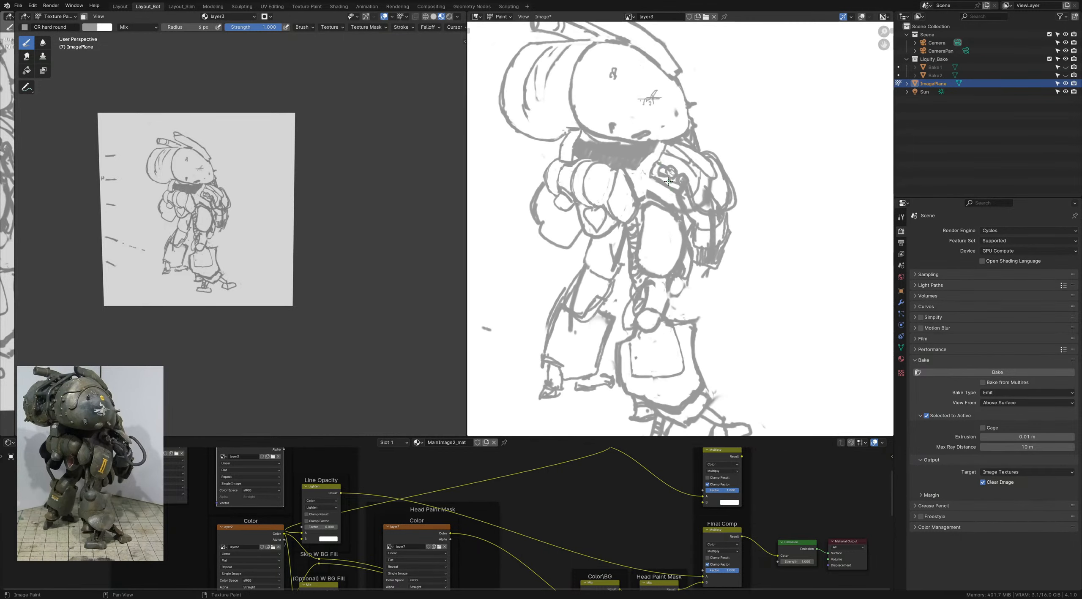
scroll(668, 182, "down", 2)
key("ctrl+s")
scroll(664, 199, "up", 2)
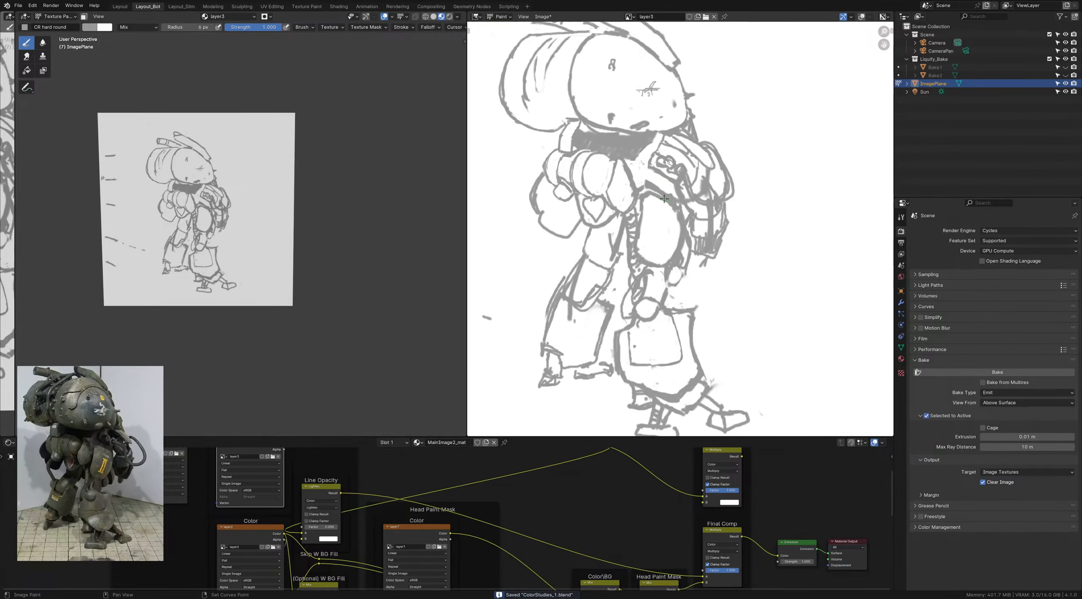
scroll(659, 183, "up", 1)
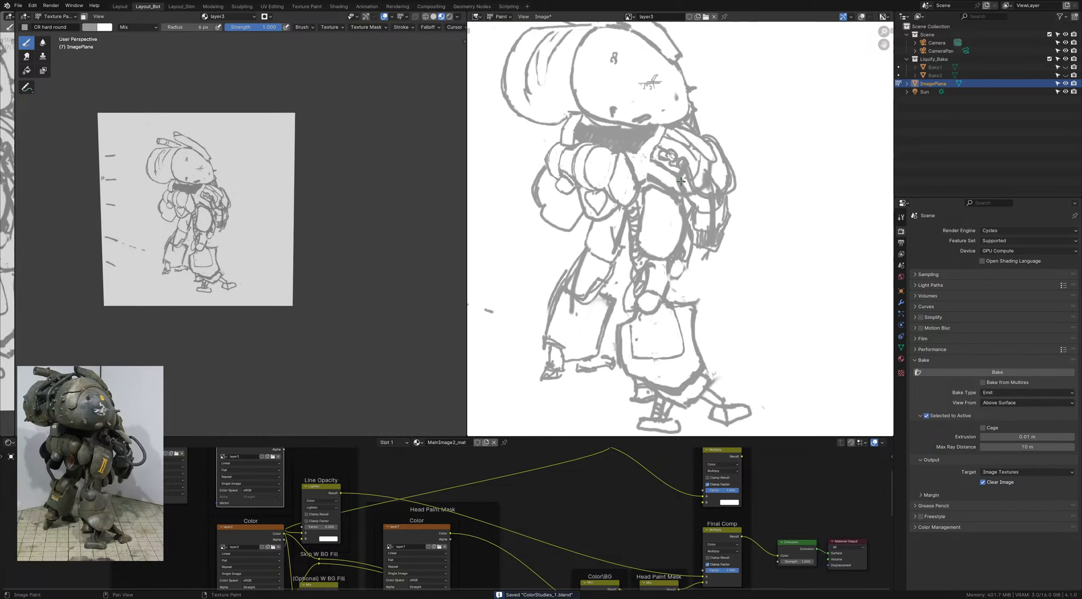
Step: Clean up the lines between the chest detail and the near arm with fine grey and white strokes
key("x")
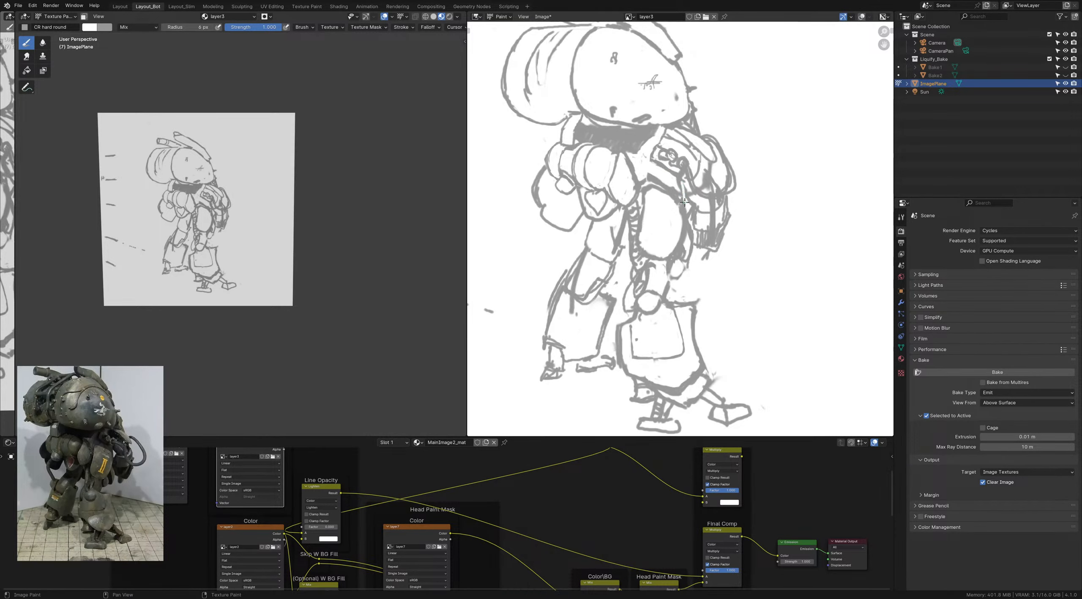
key("x")
key("bracketleft")
scroll(649, 180, "down", 3)
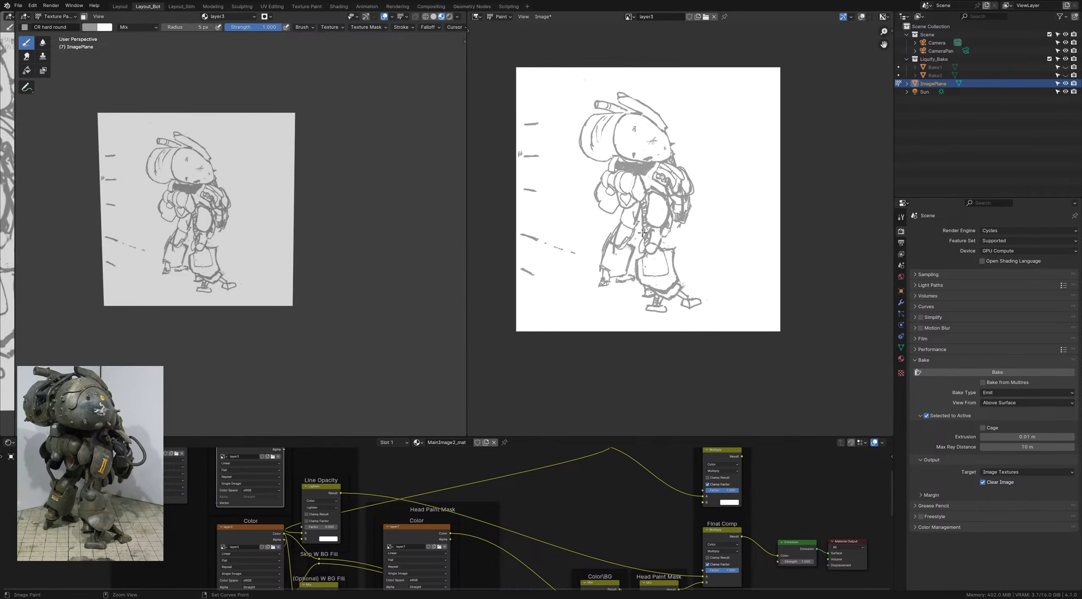
middle_click_drag(645, 222, 663, 228, "ctrl")
middle_click_drag(664, 229, 666, 202)
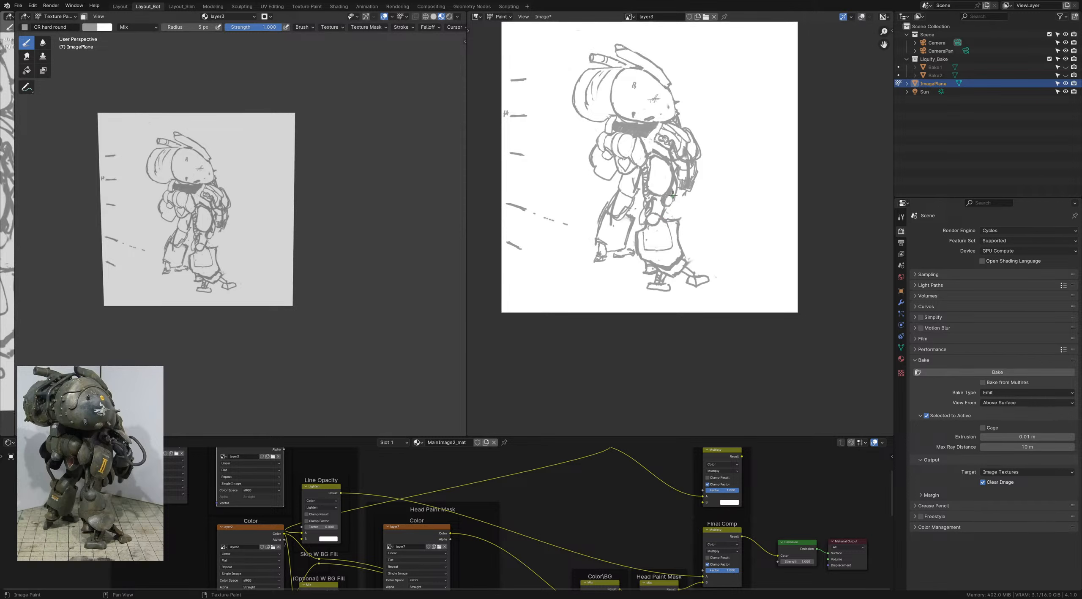
Step: Redraw the outline along the near hip and thigh beside the hanging arm, trim it with white, and save the file
key("x")
left_click_drag(671, 194, 674, 197)
key("x")
key("x")
key("x")
key("x")
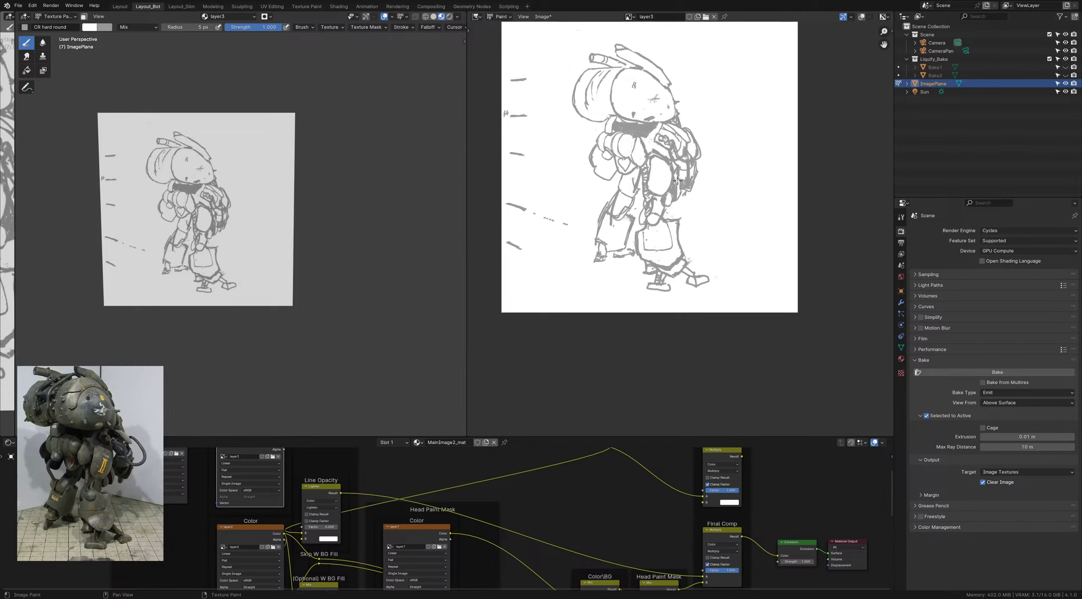
left_click_drag(676, 176, 679, 193)
middle_click_drag(673, 171, 661, 190, "ctrl")
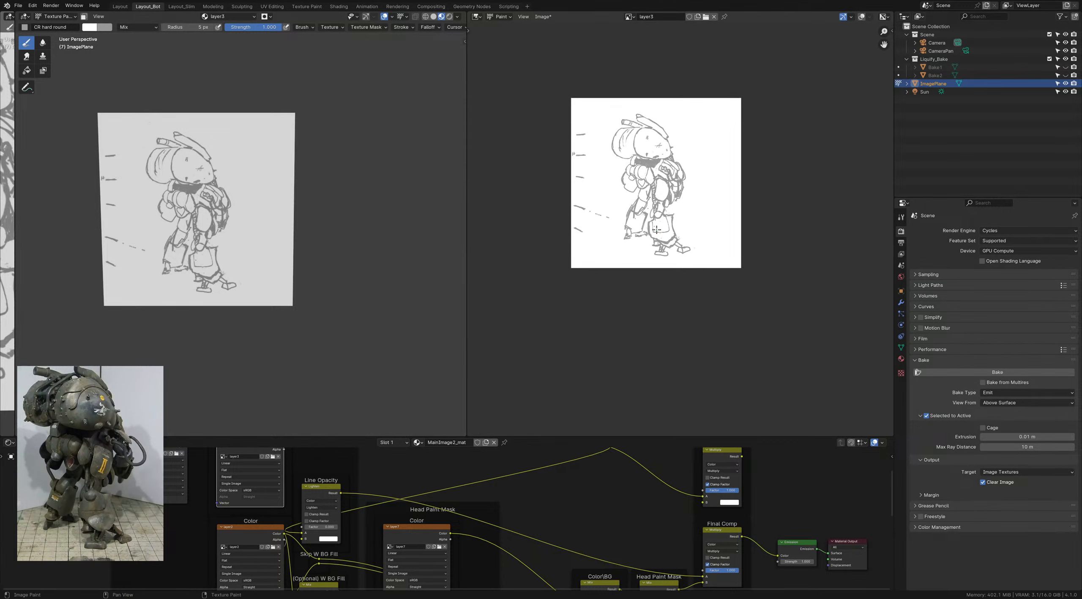
key("ctrl+s")
Step: Draw a curved line across the near shin's square panel and erase the panel's lower part with white
scroll(651, 218, "up", 1)
scroll(652, 218, "up", 1)
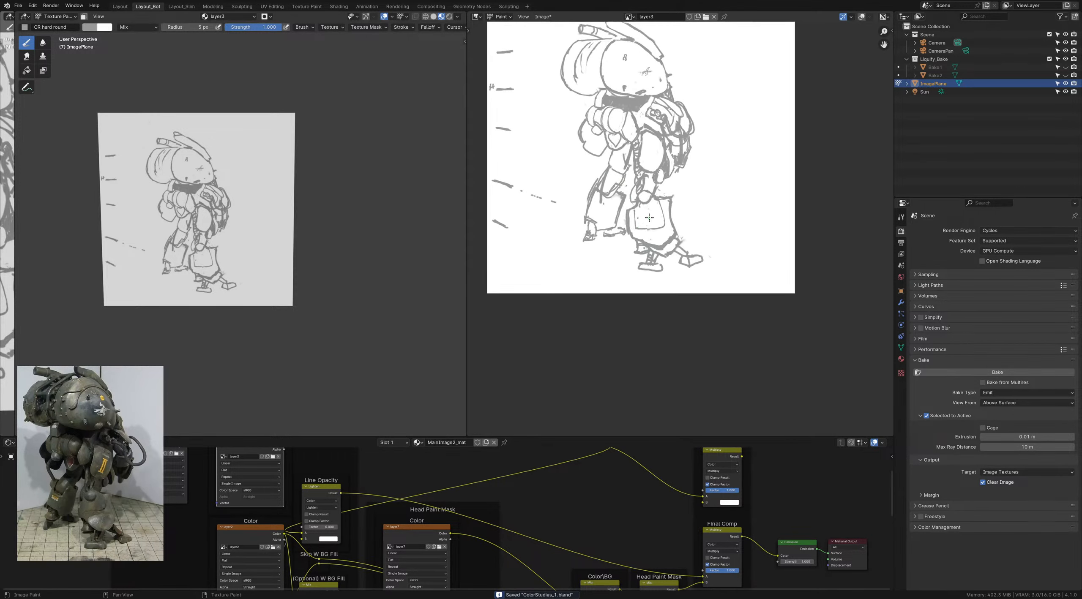
left_click_drag(638, 221, 654, 219)
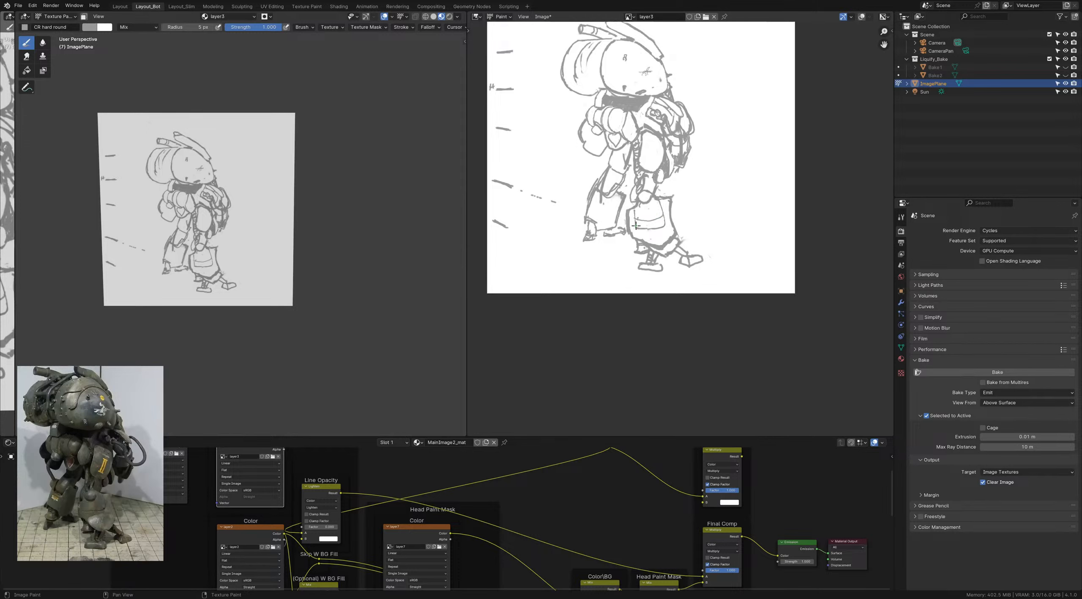
key("x")
left_click_drag(641, 228, 664, 227)
scroll(642, 228, "down", 3)
scroll(644, 225, "up", 2)
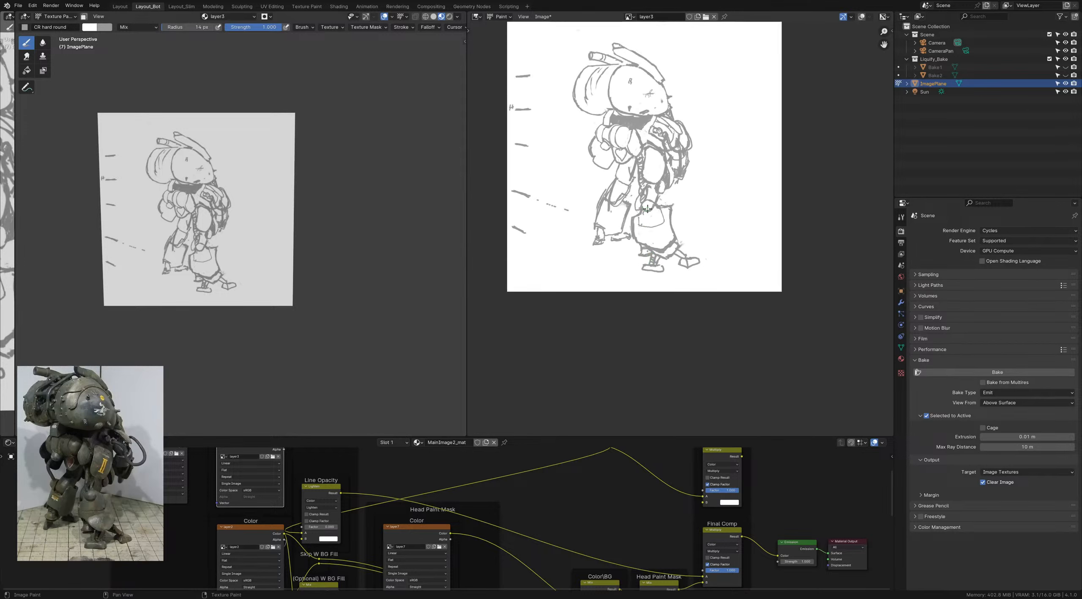
Step: Paint a round knee joint over the top of the near shin armour, clean around it, and save the file
key("x")
key("x")
key("bracketleft")
key("x")
key("bracketleft")
scroll(647, 207, "down", 2)
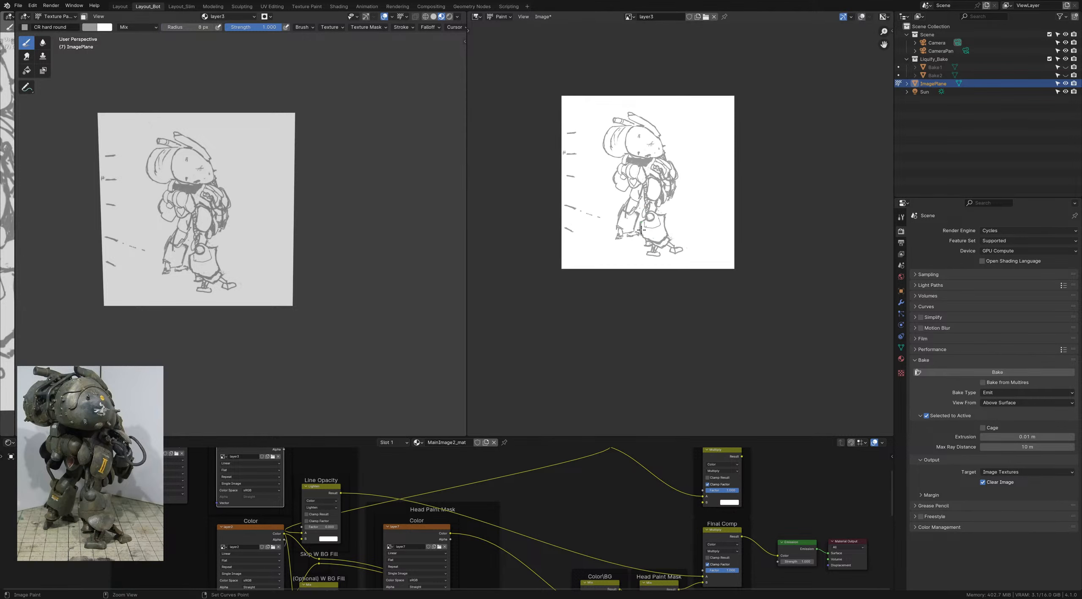
key("ctrl+s")
Step: Draw a curved band along the lower hem of the near shin armour, trimming its lines with white
scroll(644, 225, "up", 3)
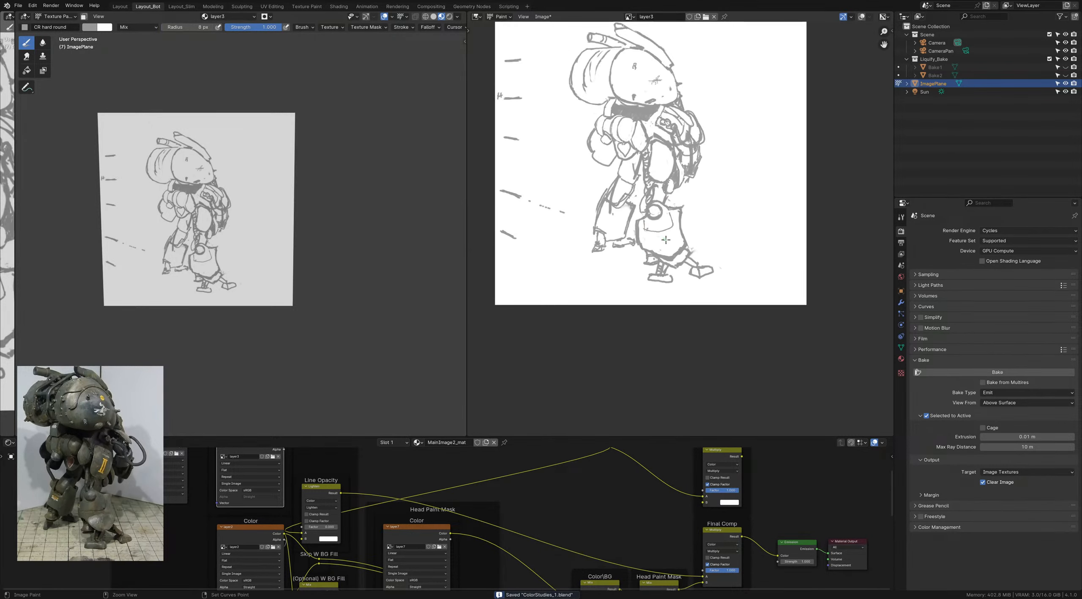
key("x")
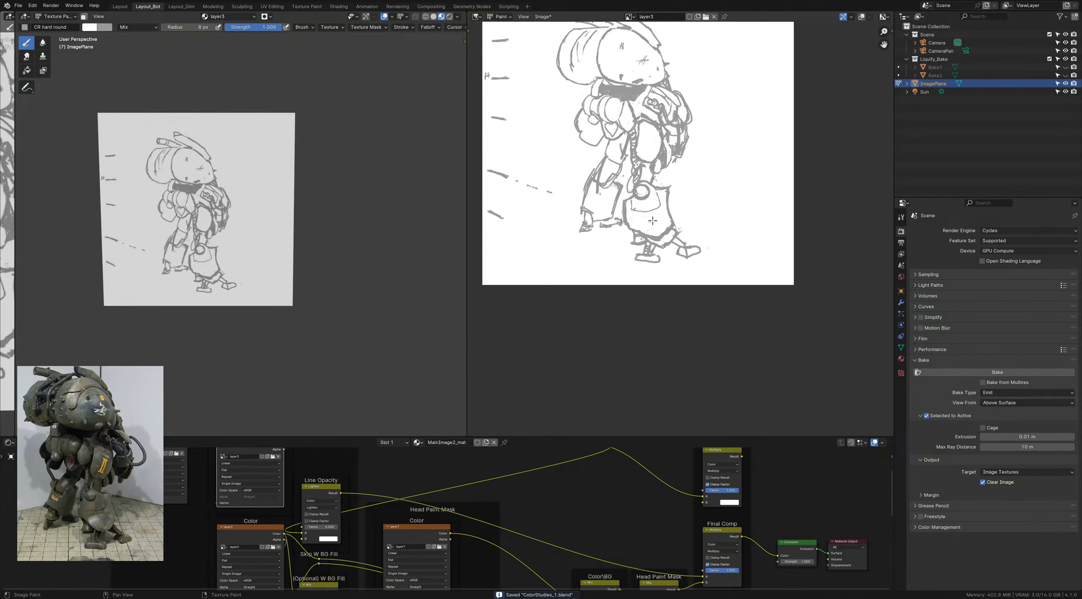
key("x")
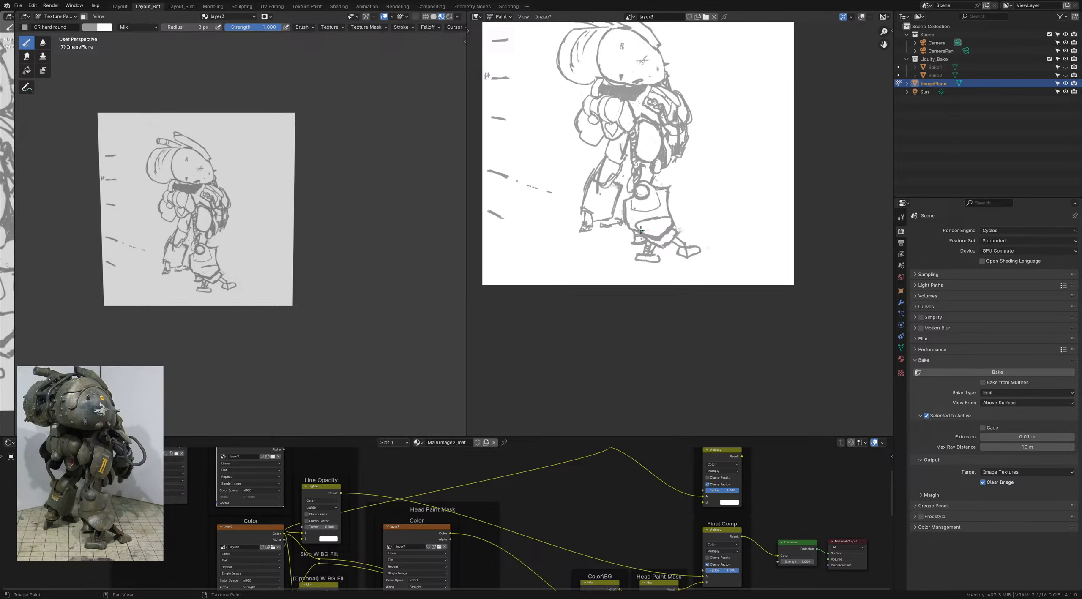
key("x")
key("x")
key("x")
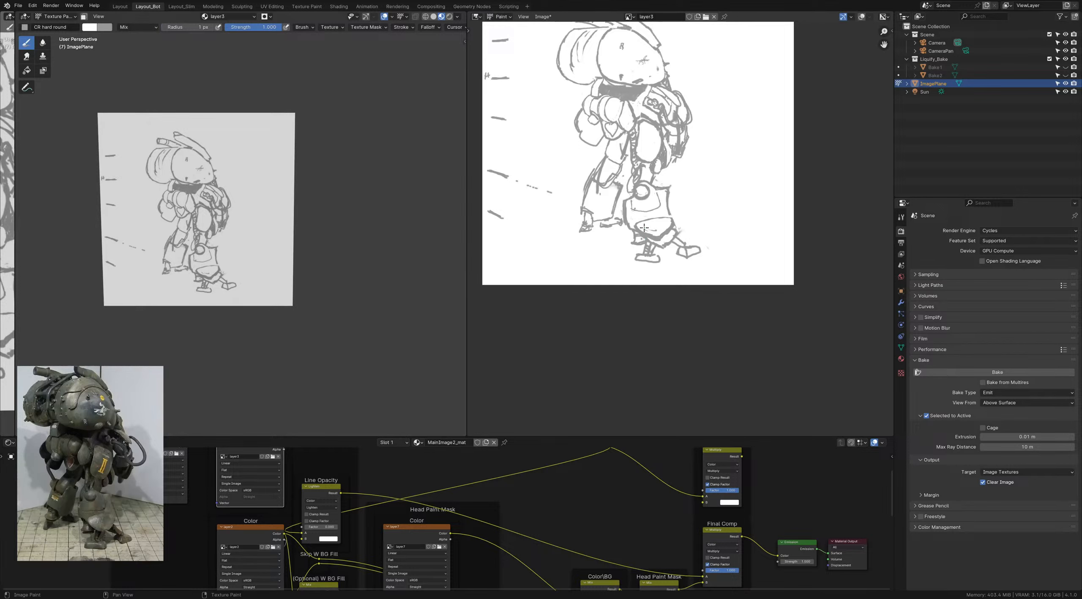
Step: Clean up the near shin armour's lower hem with a 14 px brush and save the file
key("f")
left_click(644, 227)
scroll(659, 231, "down", 3)
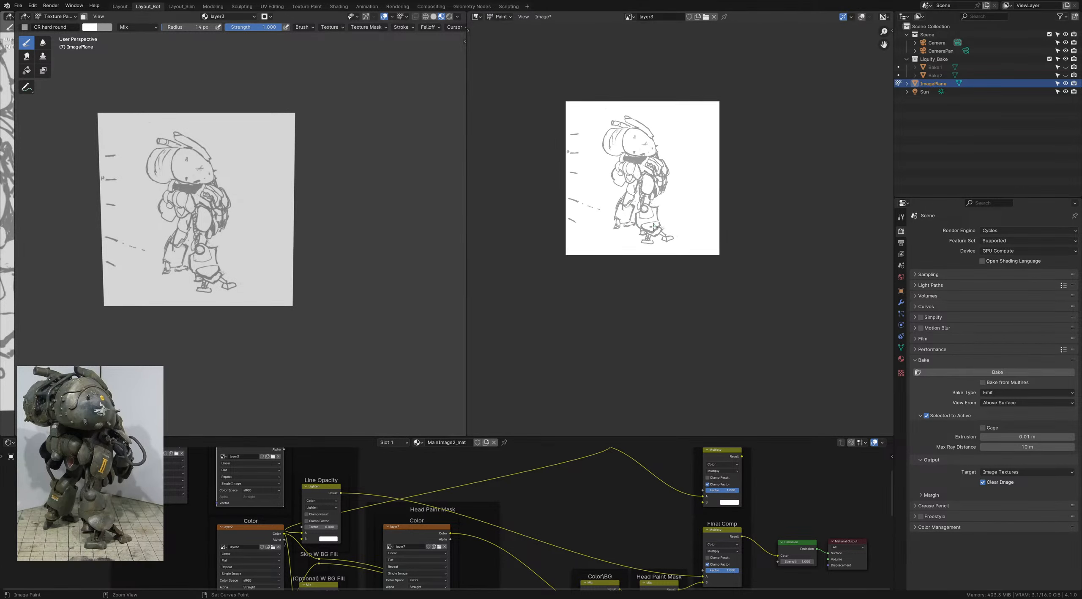
scroll(654, 227, "up", 4)
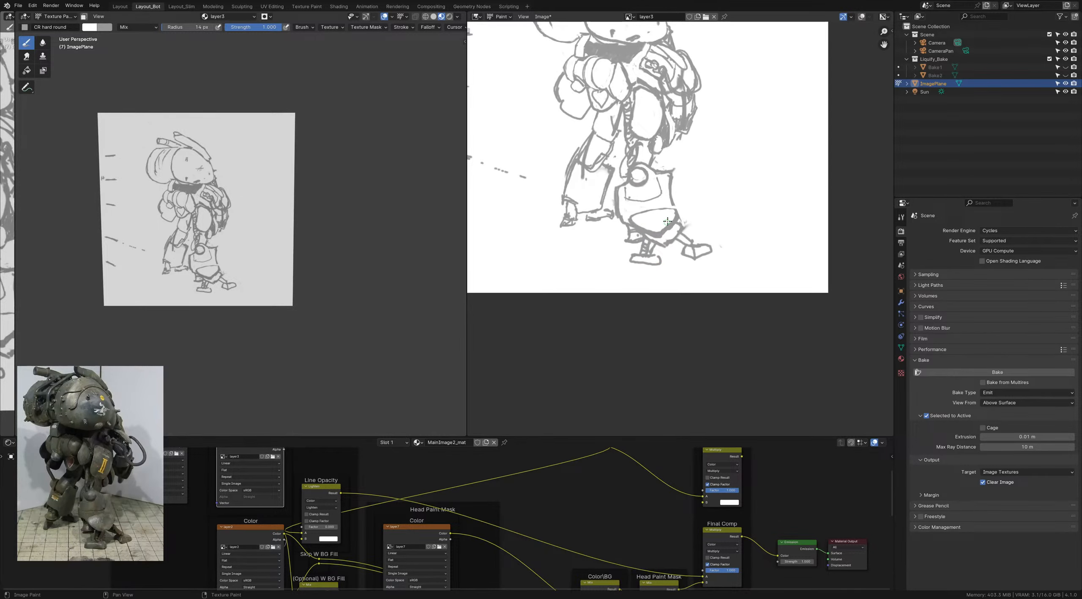
scroll(648, 224, "down", 3)
key("ctrl+s")
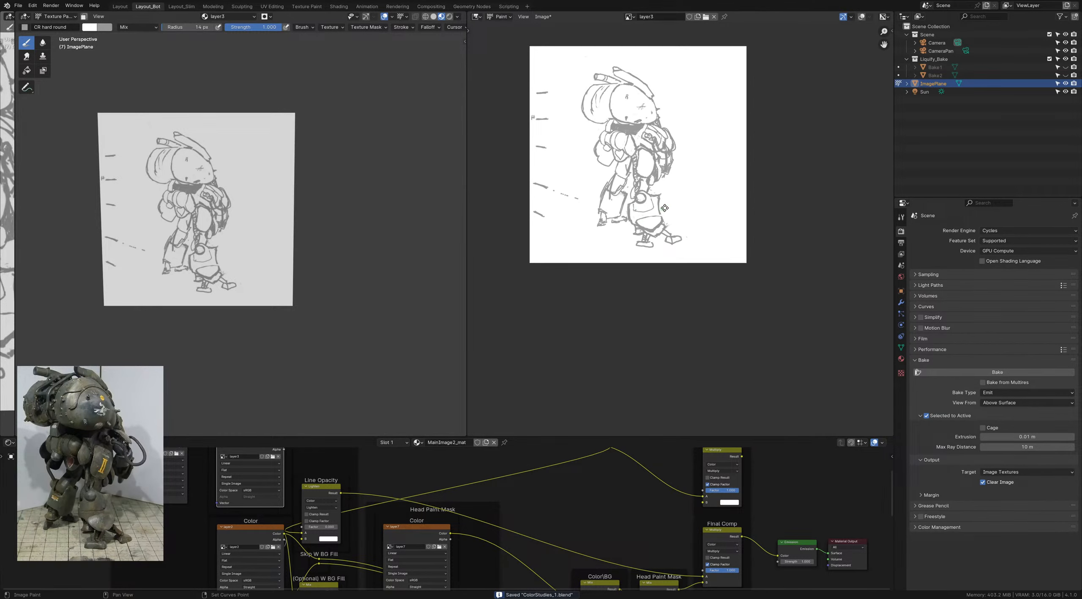
Step: Refine the near thigh lines above the round knee joint using a smaller brush in grey and white
middle_click_drag(657, 210, 645, 219)
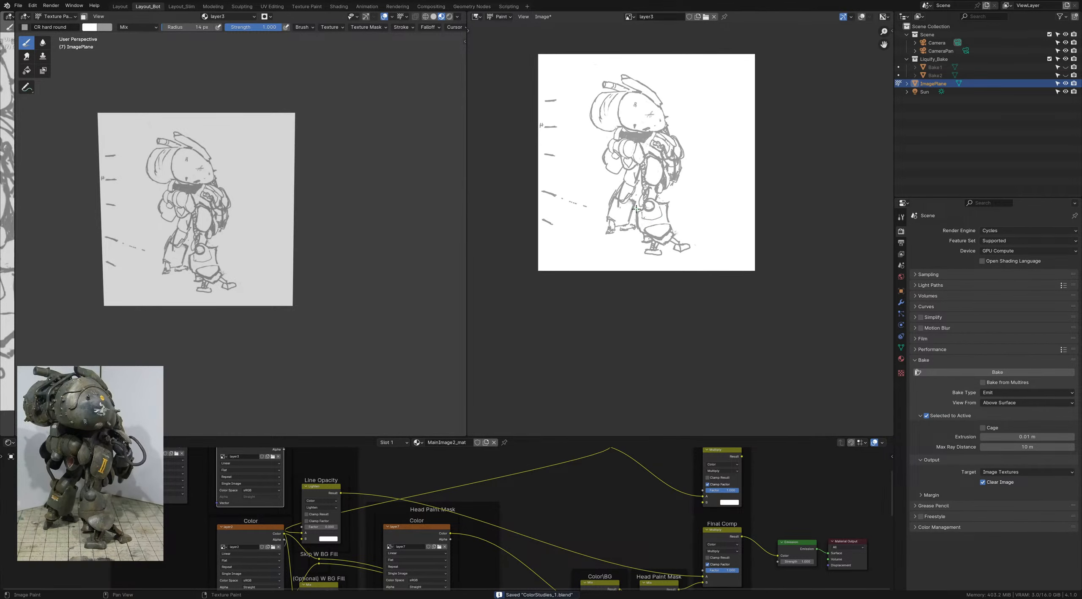
key("x")
key("bracketleft")
key("bracketleft")
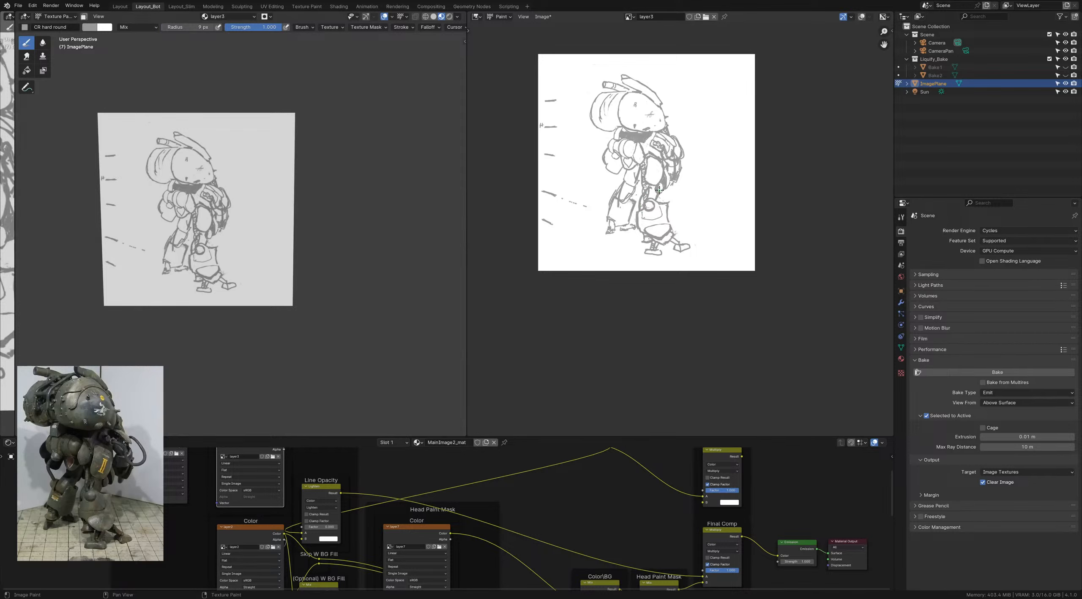
key("bracketleft")
key("x")
middle_click_drag(630, 186, 636, 180)
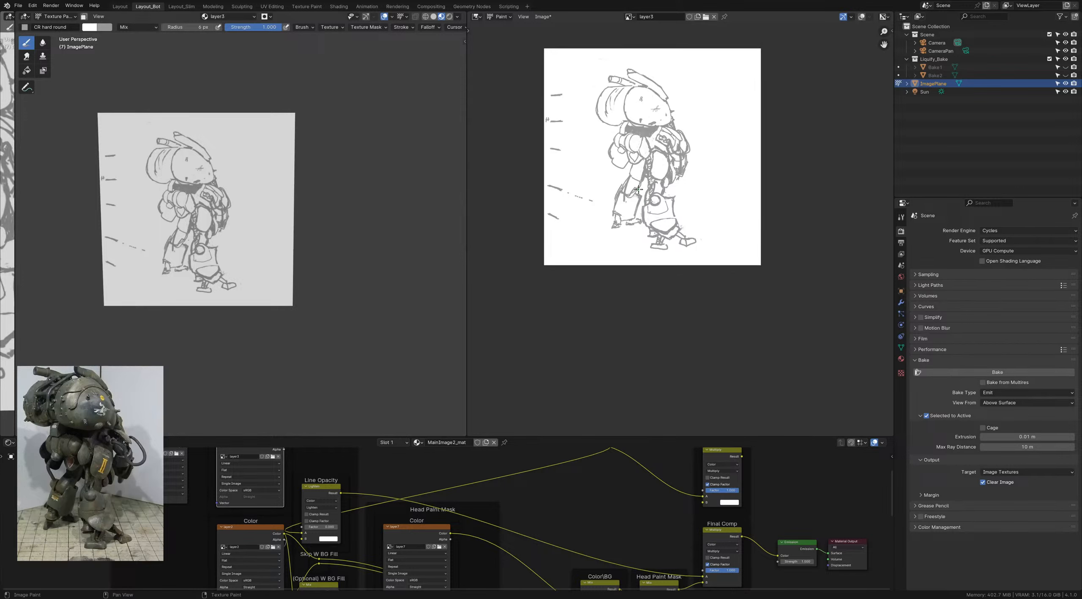
Step: Set the brush radius to 10 px, touch up the rear leg's knee area, and save the file
key("x")
key("f")
left_click(636, 195)
key("x")
key("ctrl+s")
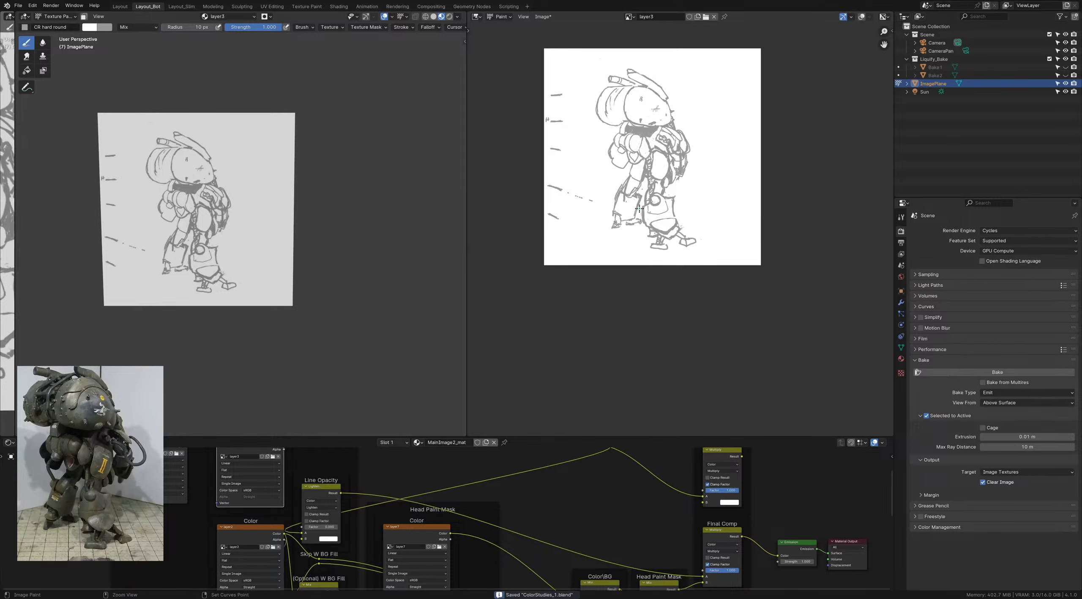
Step: Reshape the lower edge of the rear shin armour with 10 px grey and white strokes
middle_click_drag(639, 213, 635, 206)
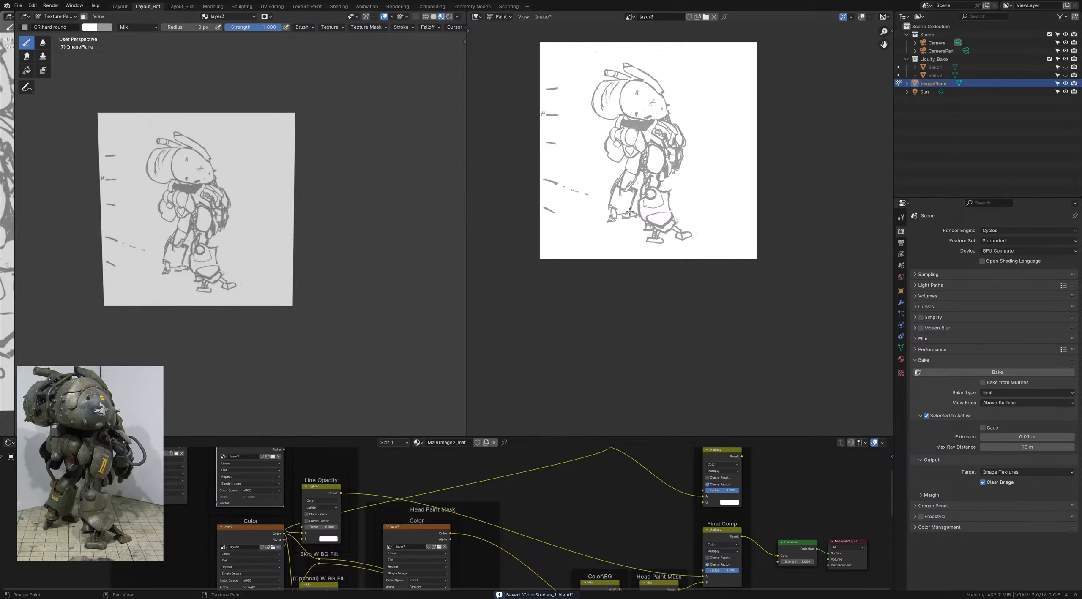
middle_click_drag(626, 214, 628, 215)
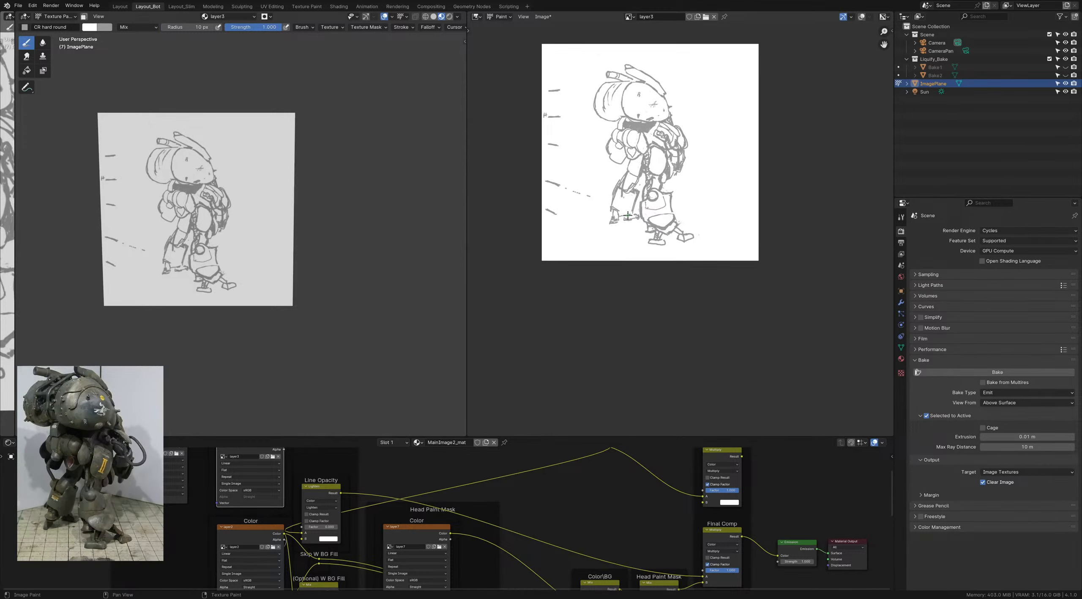
key("x")
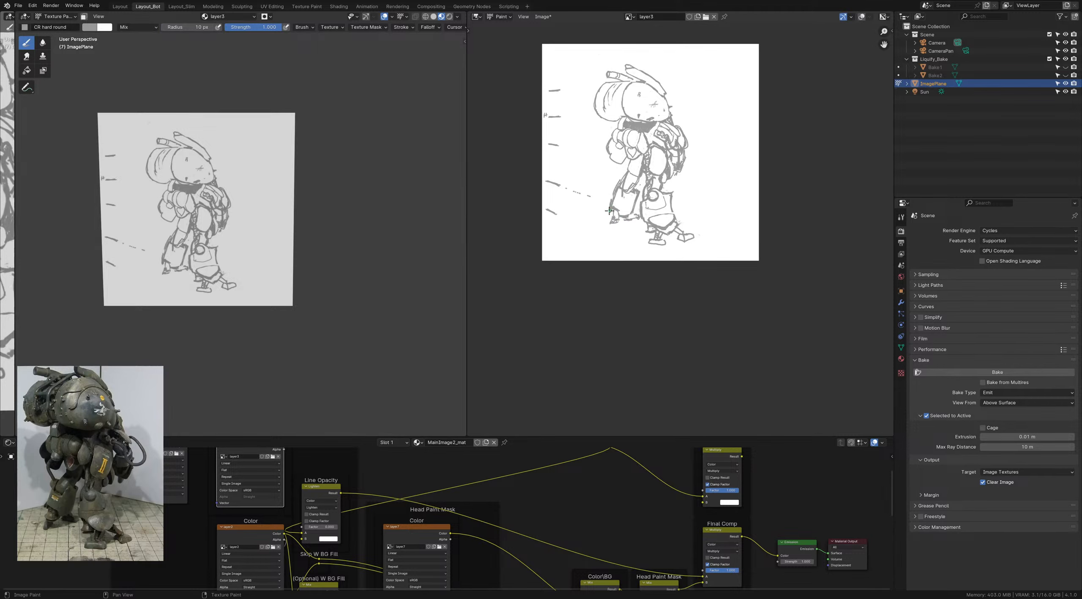
key("x")
left_click_drag(610, 207, 611, 207)
key("x")
middle_click_drag(633, 219, 618, 212)
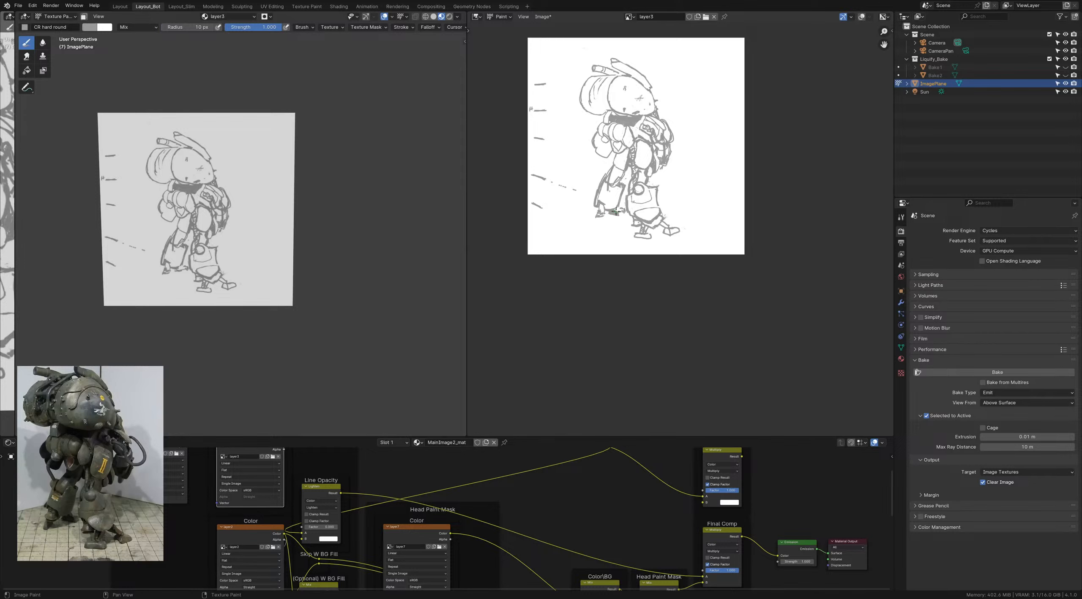
Step: Darken the underside of the rear shin armour above the foot and trim it with white strokes
left_click_drag(616, 211, 617, 213)
key("x")
key("x")
left_click_drag(624, 209, 617, 210)
key("x")
key("x")
mouse_move(619, 208)
middle_mouse_down("ctrl")
mouse_move(618, 194)
mouse_move(595, 209)
middle_mouse_up("ctrl")
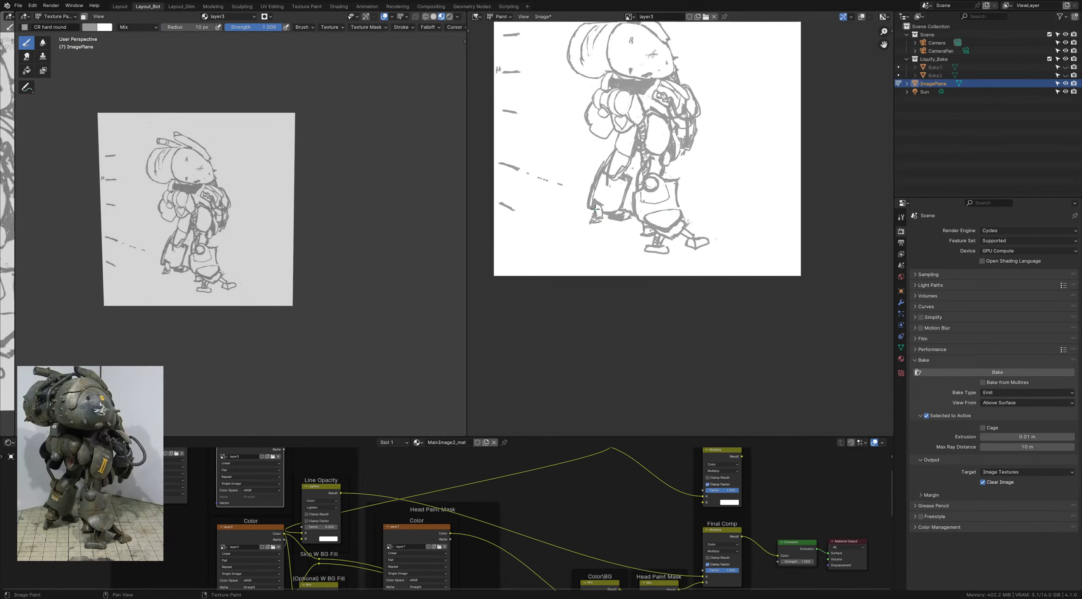
Step: Reduce the brush, rework and erase parts of the rear foot below the shin armour, and save the file
key("bracketleft")
key("x")
key("x")
key("x")
left_click_drag(590, 222, 601, 224)
key("ctrl+s")
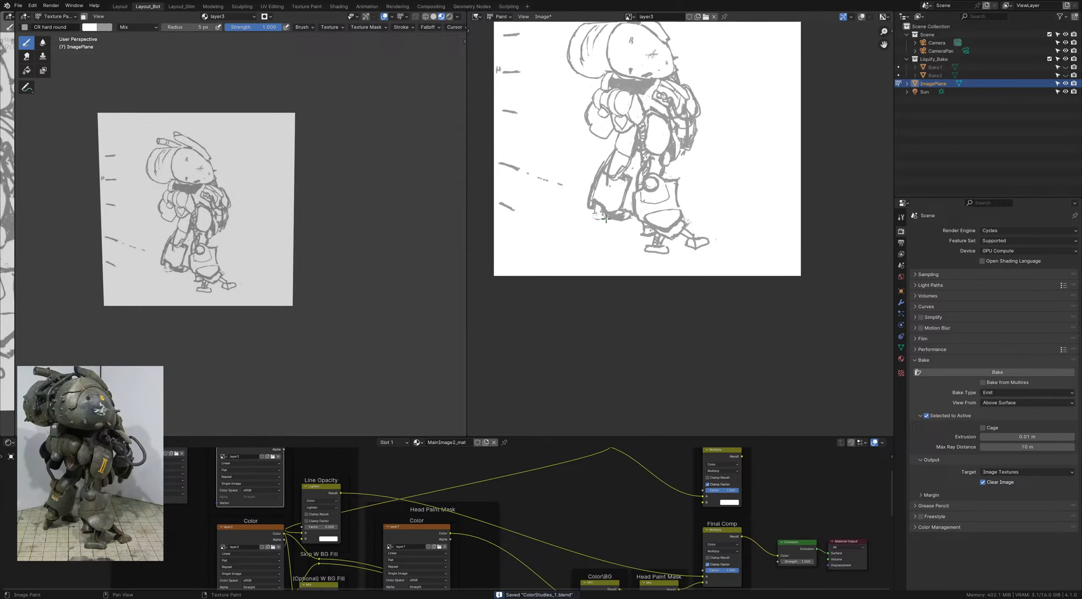
Step: Adjust the brush radius, erase the old rear foot lines with white, and redraw the foot below the shin armour in grey
key("f")
left_click(607, 219)
key("x")
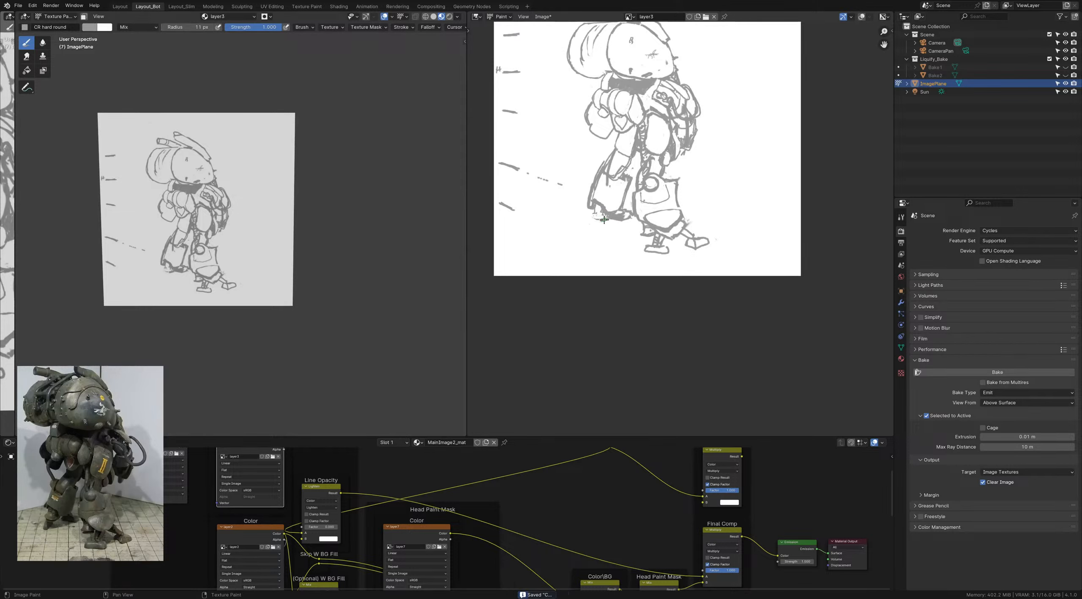
key("f")
left_click(607, 218)
left_click_drag(589, 215, 602, 212)
mouse_move(605, 214)
middle_mouse_down("ctrl")
mouse_move(604, 254)
mouse_move(598, 217)
middle_mouse_up("ctrl")
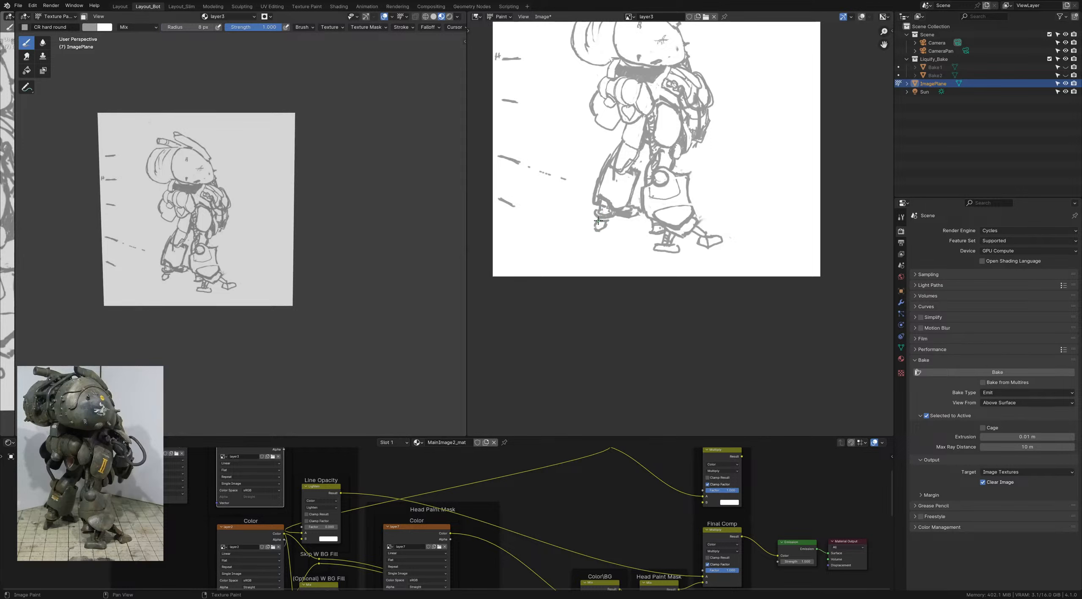
key("x")
left_click_drag(593, 229, 607, 220)
key("x")
mouse_move(608, 219)
middle_mouse_down("ctrl")
mouse_move(612, 182)
mouse_move(612, 247)
middle_mouse_up("ctrl")
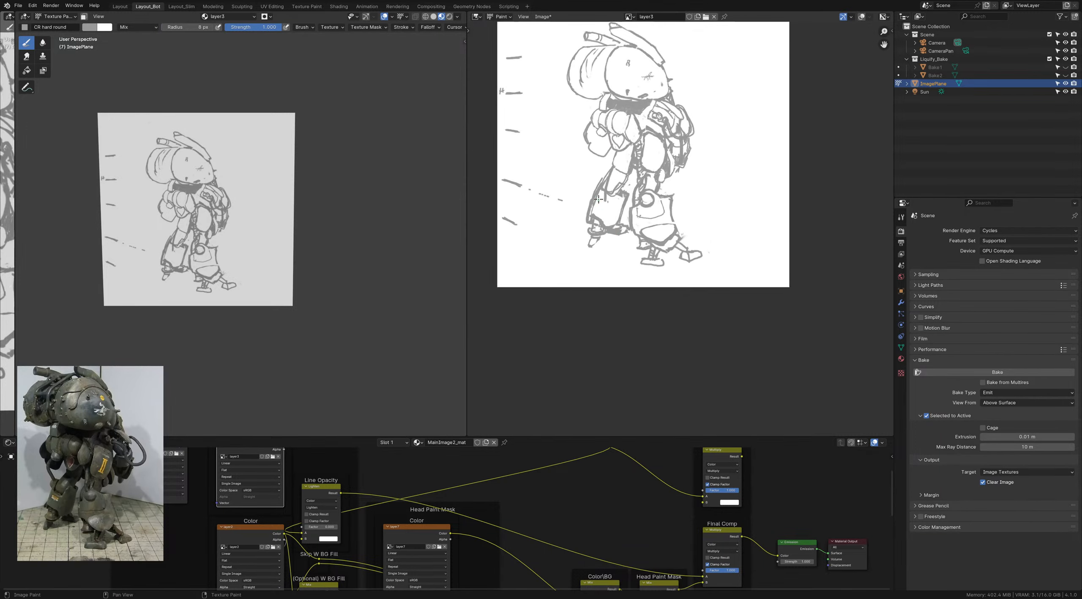
Step: Rework the upper edge of the rear shin armour at the knee with a resized brush, alternating grey and white
key("x")
key("f")
left_click(608, 196)
left_click_drag(605, 192, 610, 198)
key("bracketleft")
key("bracketleft")
key("x")
key("x")
left_click_drag(612, 191, 606, 188)
key("x")
middle_click_drag(609, 179, 601, 206)
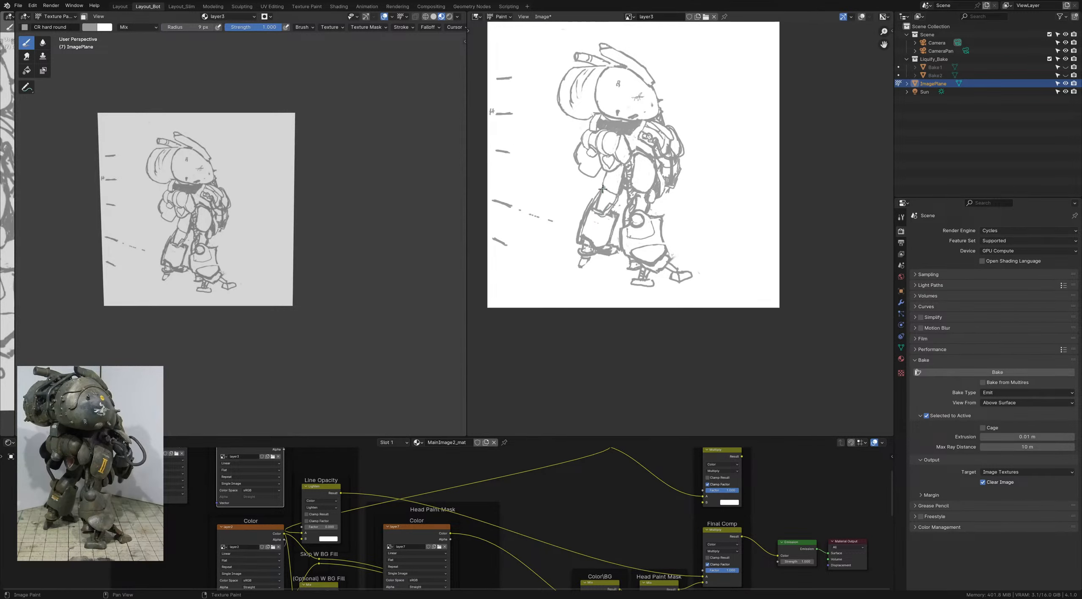
Step: Clean up the rear thigh and knee lines with alternating grey and white strokes, and save the file
key("x")
key("x")
key("x")
key("x")
key("x")
key("x")
key("x")
key("x")
key("x")
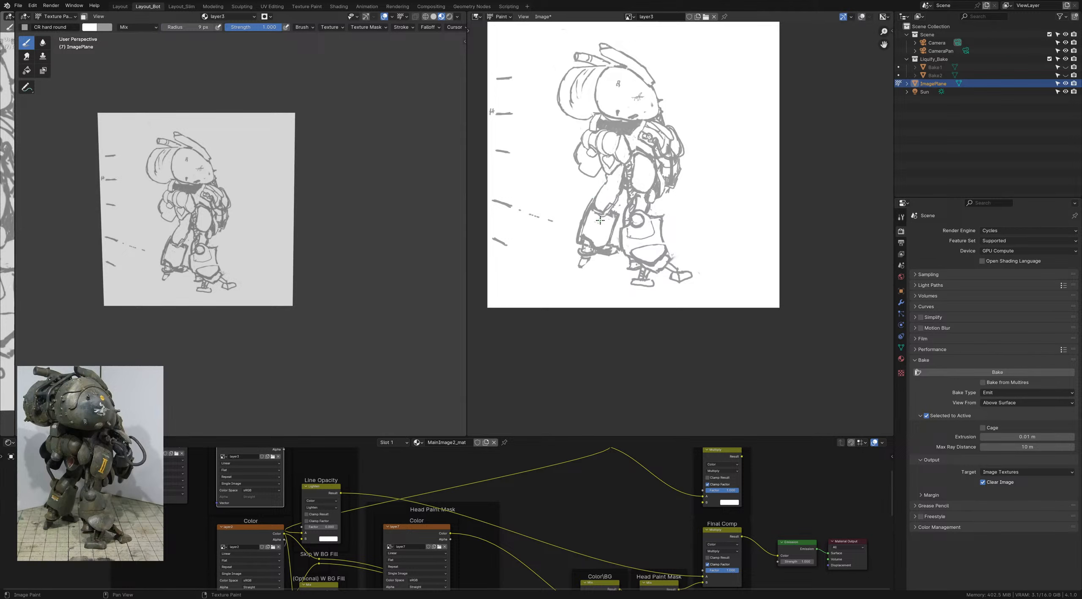
scroll(595, 228, "down", 2)
scroll(595, 226, "up", 2)
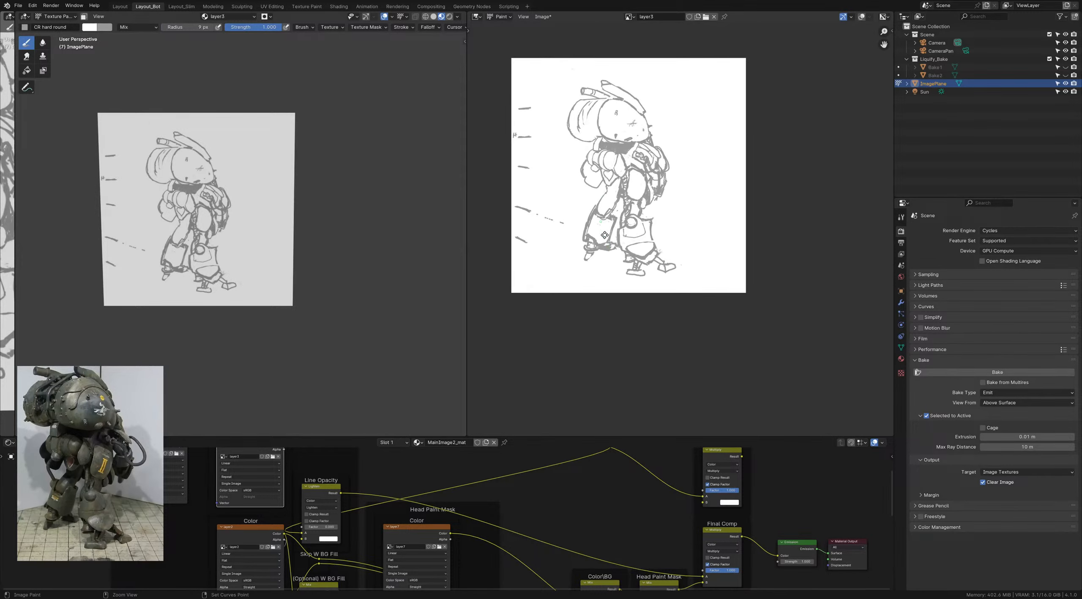
key("ctrl+s")
Step: Refine the inner edge of the rear knee and shin armour with 9 px strokes, and save the file
scroll(611, 240, "up", 1)
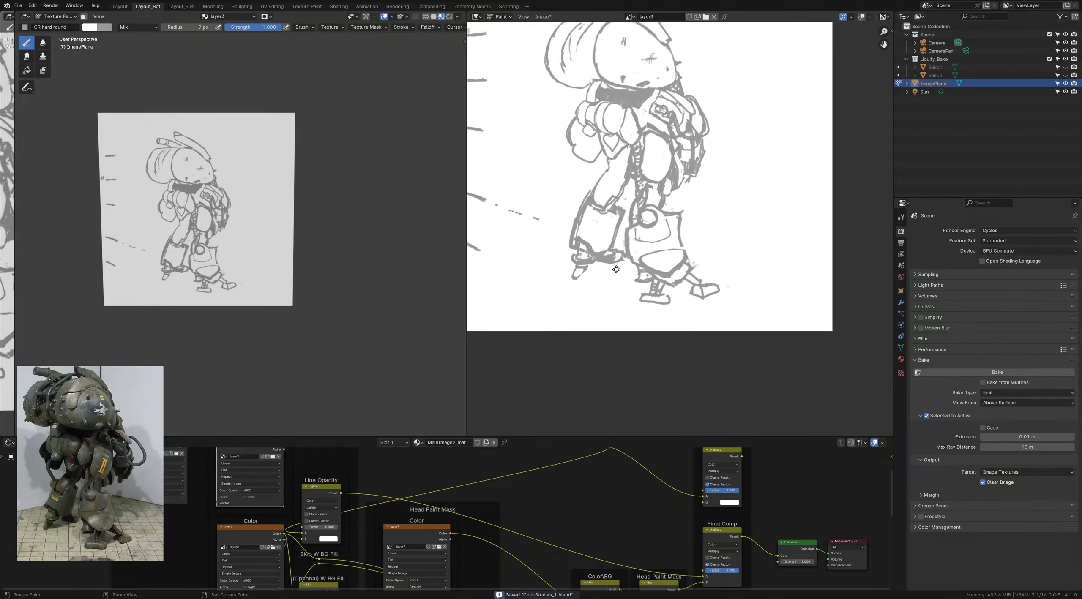
key("x")
key("x")
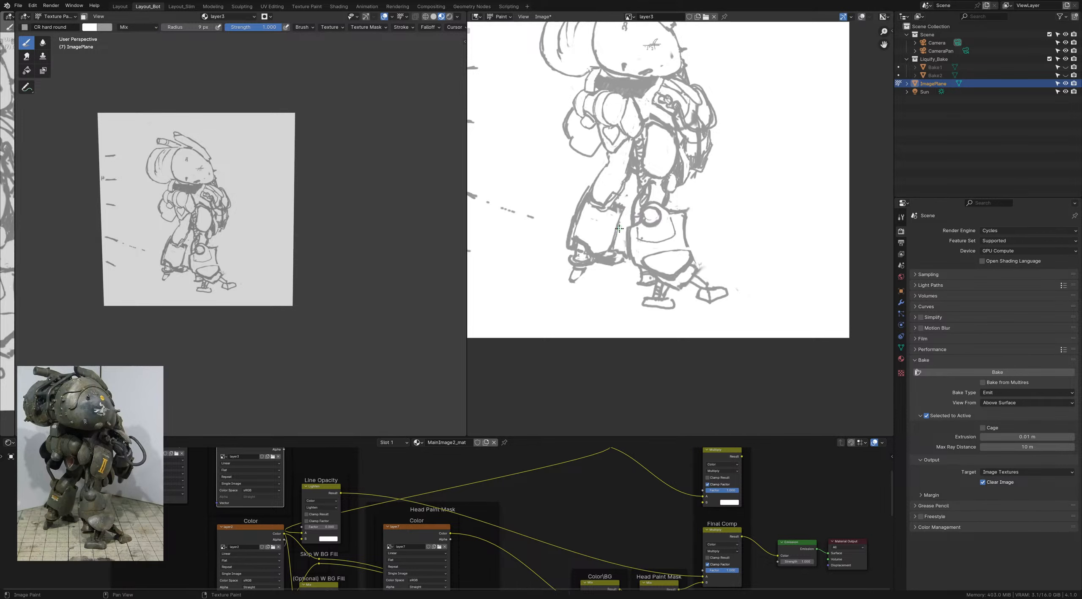
key("x")
key("x")
mouse_move(612, 238)
middle_mouse_down("ctrl")
mouse_move(610, 261)
mouse_move(607, 212)
mouse_move(603, 248)
mouse_move(621, 298)
middle_mouse_up("ctrl")
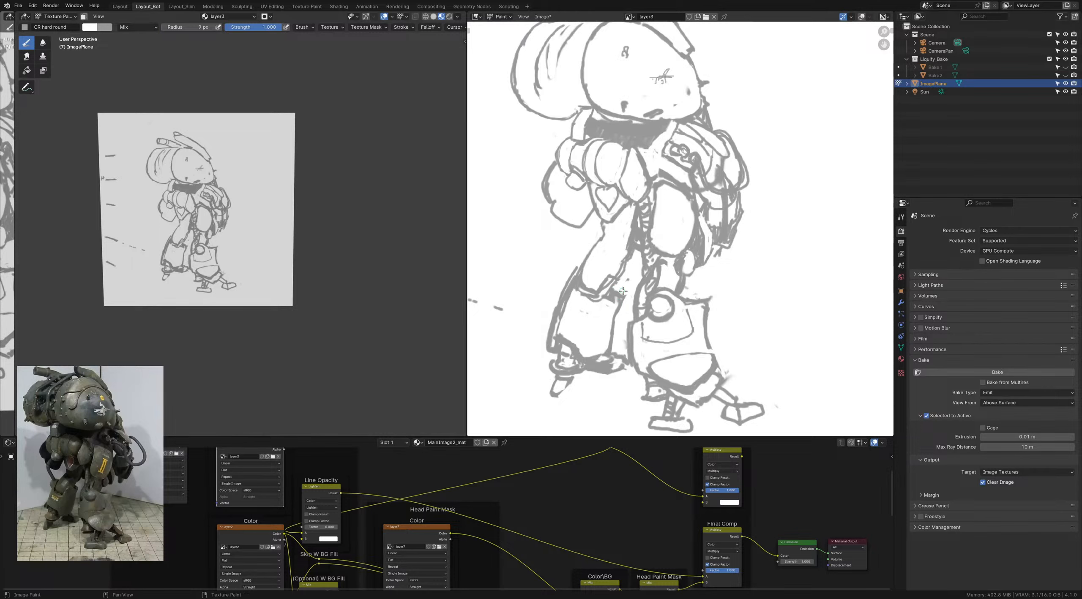
scroll(617, 276, "down", 3)
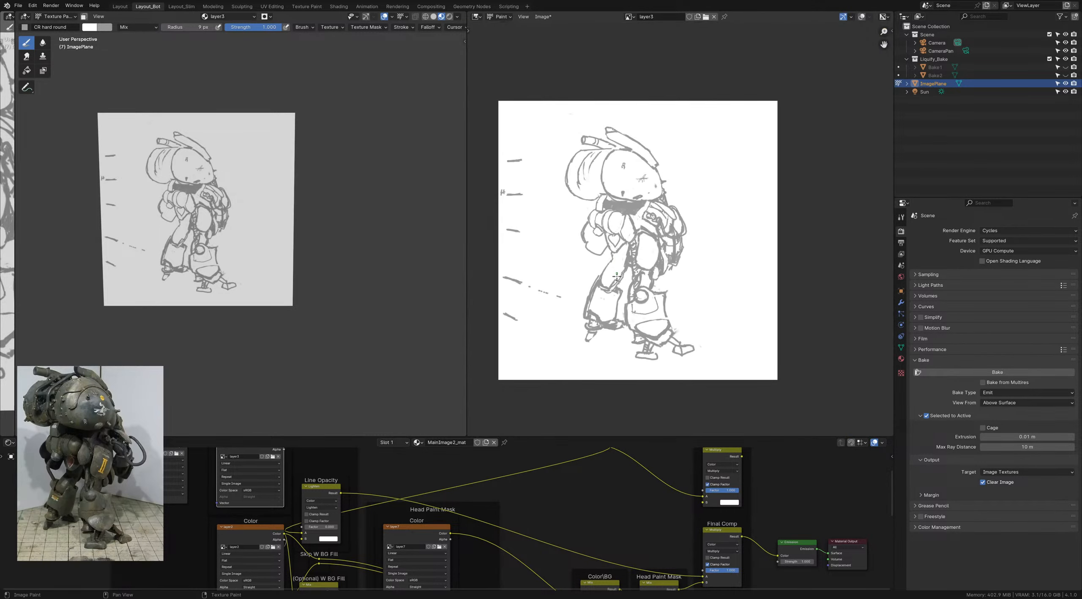
middle_click_drag(617, 276, 617, 232)
key("ctrl+s")
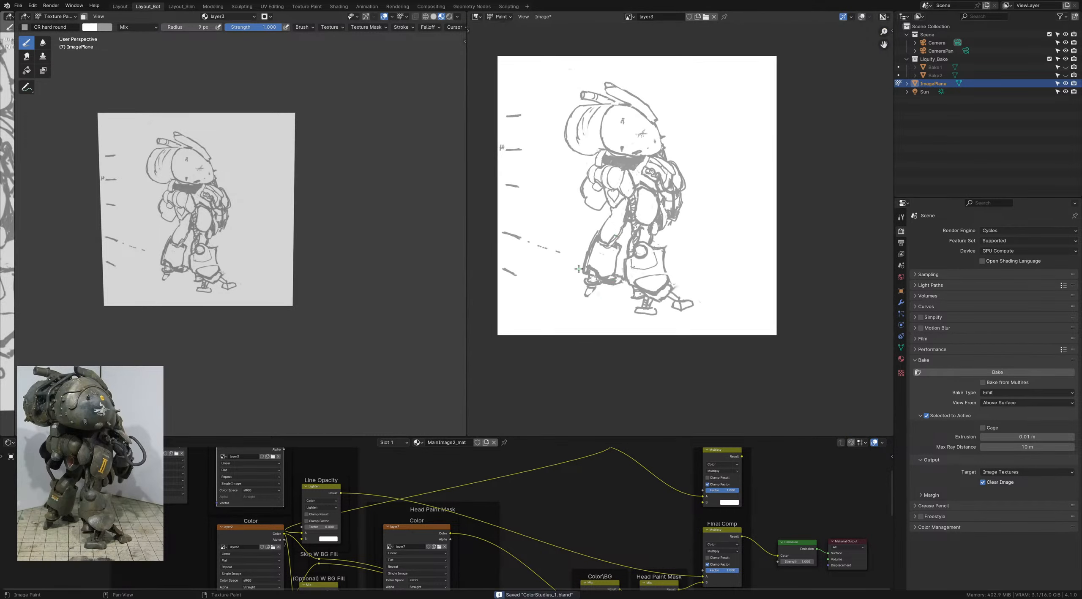
Step: Redraw the lines between the waist pouches and the rear thigh, trimming them with 9 px white strokes
middle_click_drag(584, 285, 582, 272)
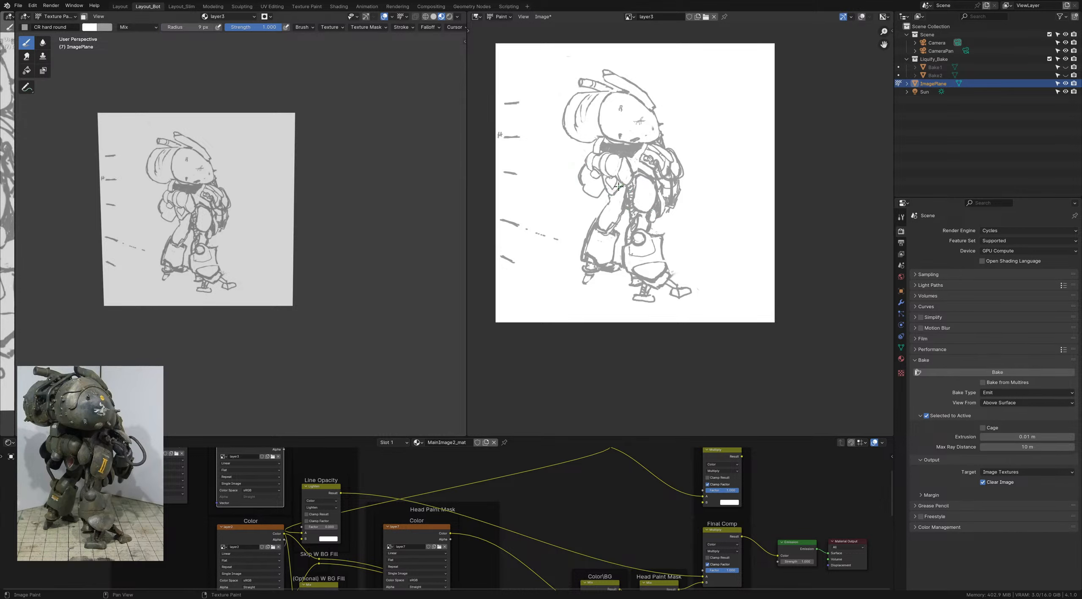
key("x")
key("x")
left_click_drag(625, 187, 624, 193)
key("x")
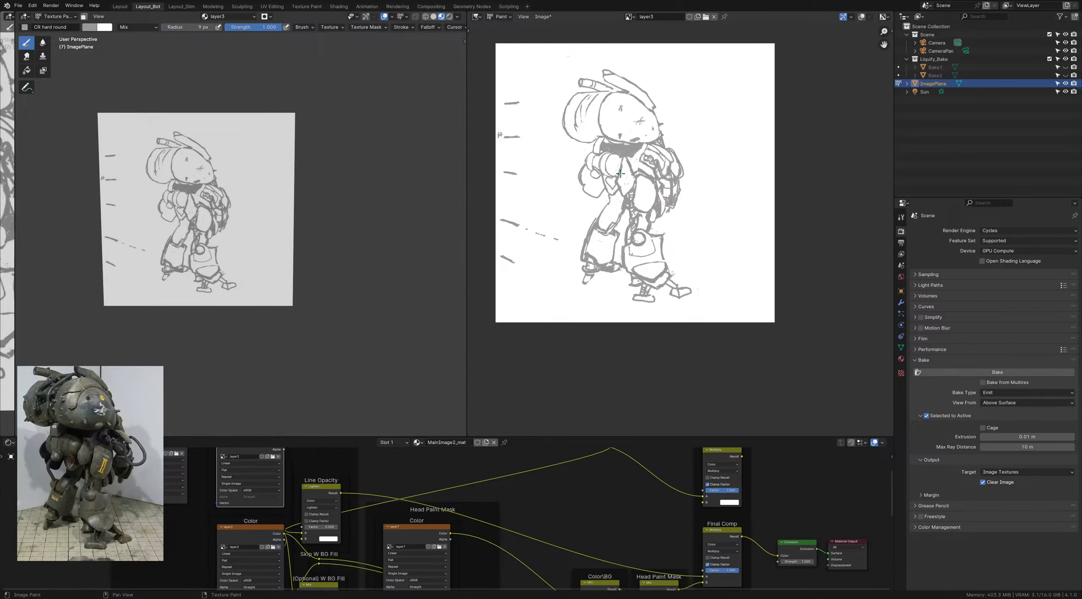
key("x")
key("x")
scroll(633, 204, "down", 3)
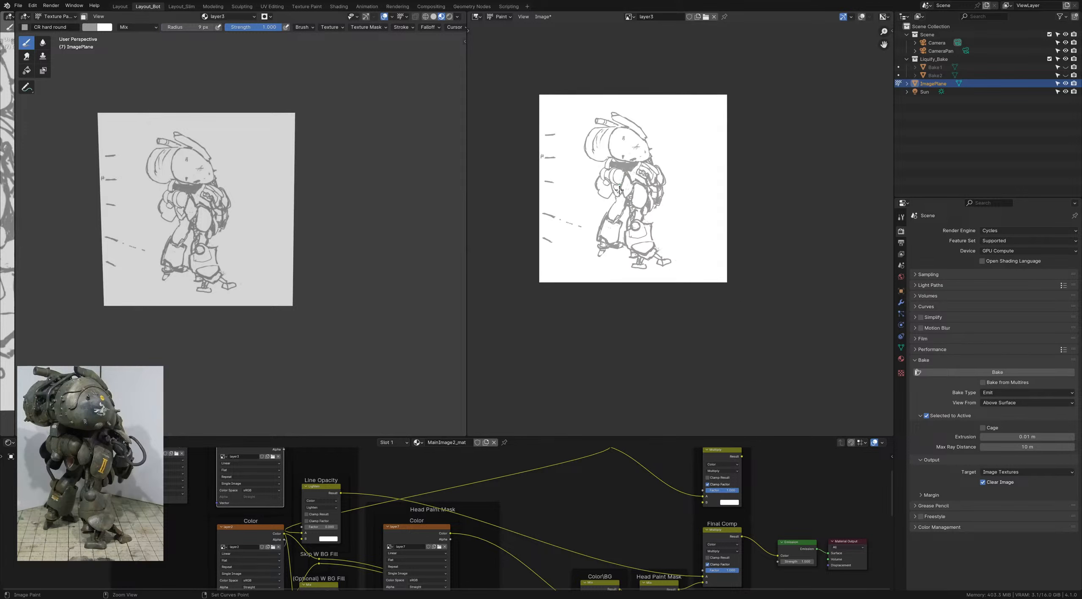
scroll(620, 217, "up", 2)
scroll(620, 217, "up", 2)
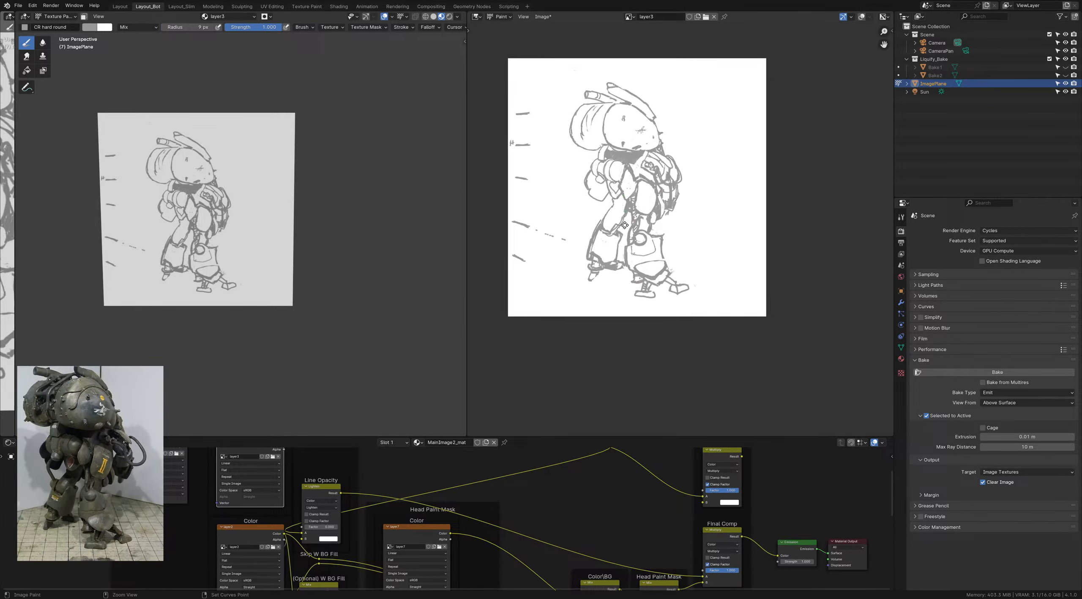
Step: Refine the pointed waist flap above the rear thigh in grey and white, and save the file
key("x")
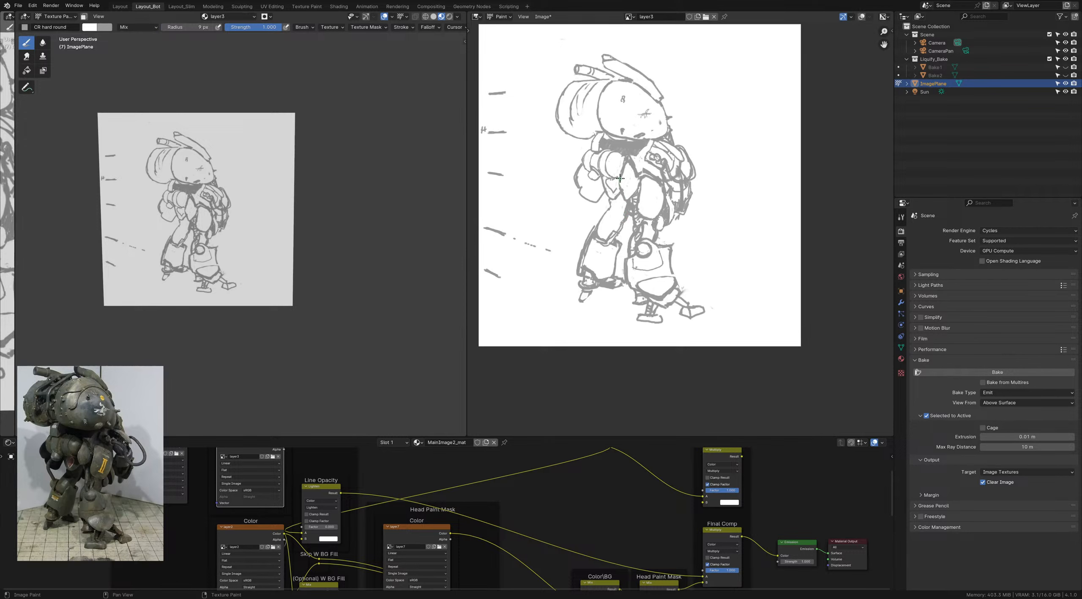
key("x")
key("x")
key("x")
key("x")
key("x")
scroll(615, 197, "down", 1)
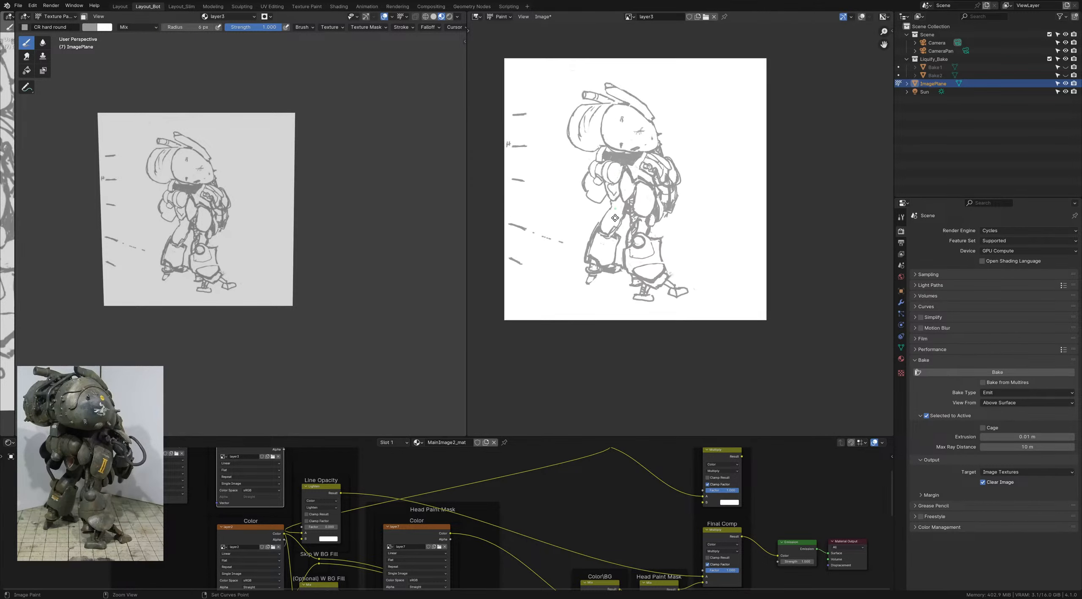
scroll(615, 195, "up", 2)
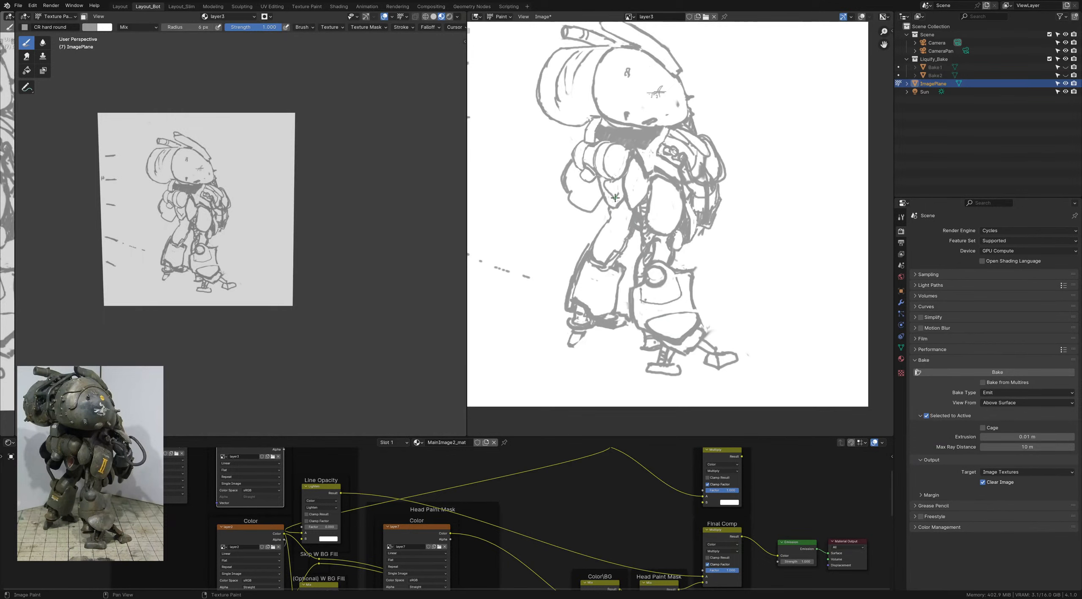
scroll(610, 194, "down", 2)
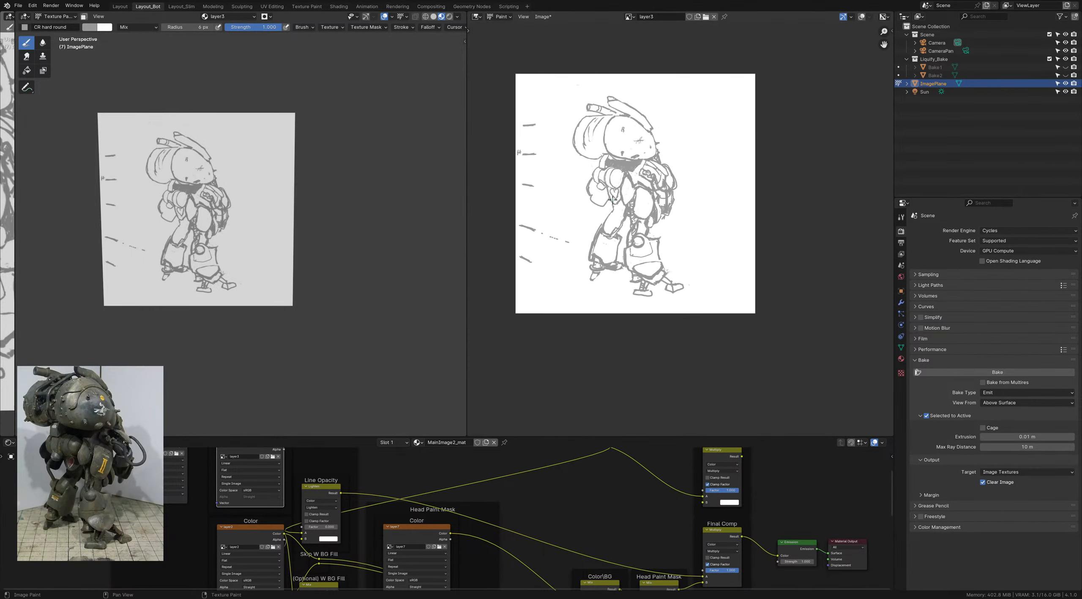
key("ctrl+s")
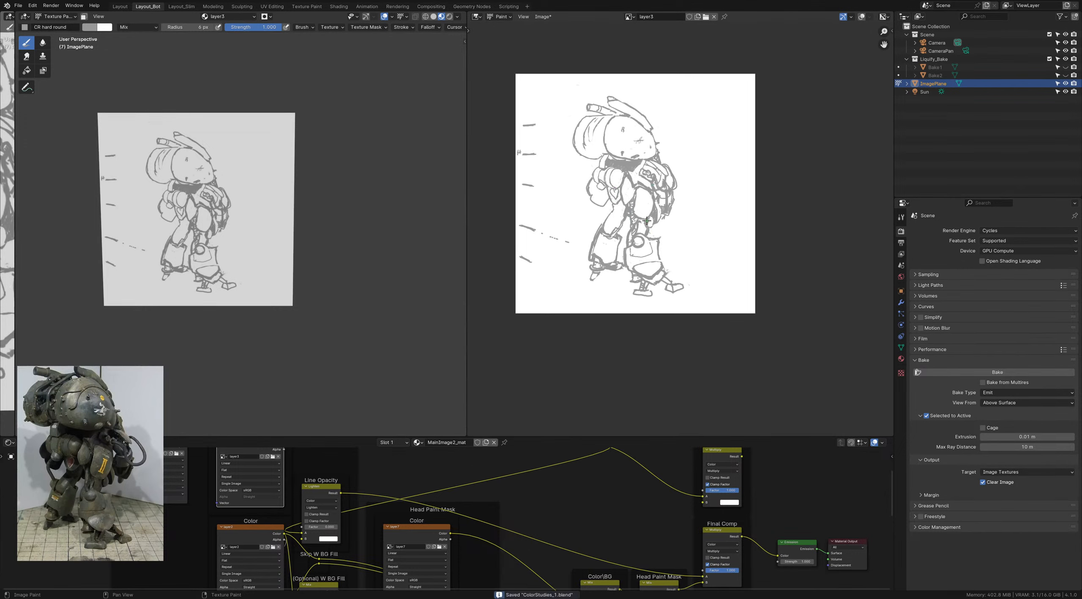
Step: Touch up the lower leg and foot lines with 6 px strokes, and save the file
mouse_move(648, 224)
middle_mouse_down()
mouse_move(628, 204)
mouse_move(622, 218)
mouse_move(641, 221)
mouse_move(642, 206)
middle_mouse_up()
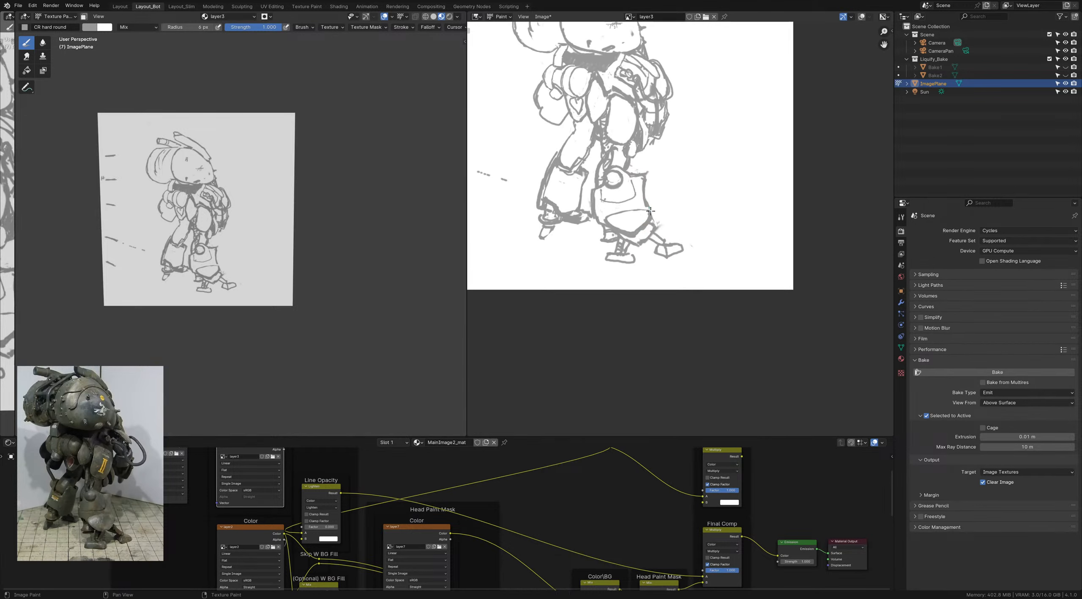
middle_click_drag(609, 234, 610, 228)
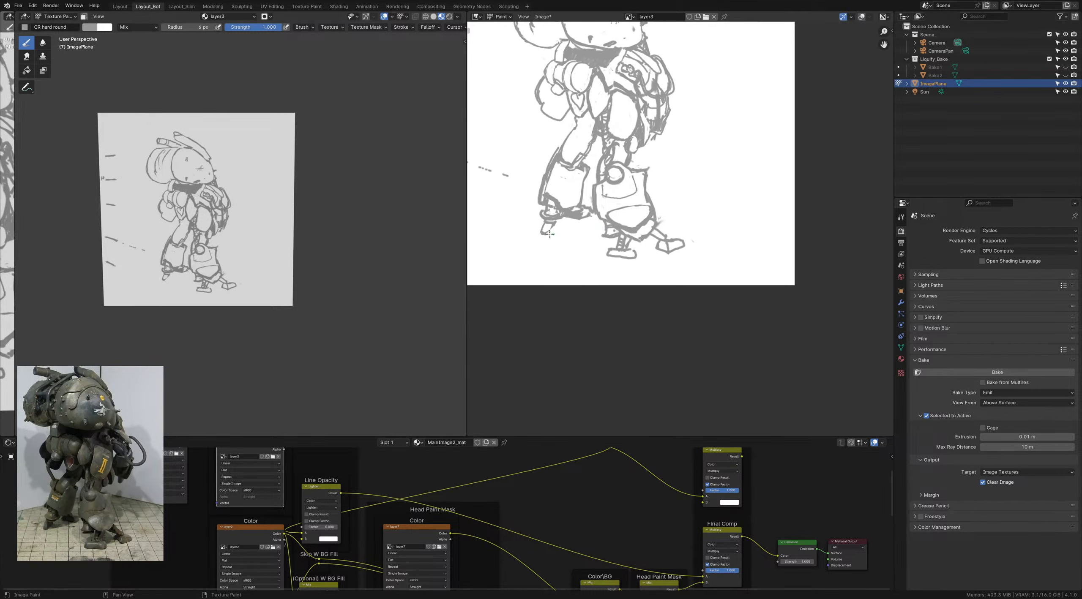
key("ctrl+s")
Step: Draw over the top edge of the rear shin armour with a small brush, and enlarge the radius to 14 px
key("x")
key("bracketleft")
key("bracketleft")
key("bracketleft")
key("bracketleft")
key("bracketleft")
left_click_drag(564, 162, 569, 162)
key("bracketright")
key("bracketright")
key("bracketright")
key("bracketright")
key("bracketright")
key("bracketright")
key("bracketright")
key("bracketright")
key("bracketright")
key("bracketright")
key("bracketright")
key("bracketright")
key("bracketright")
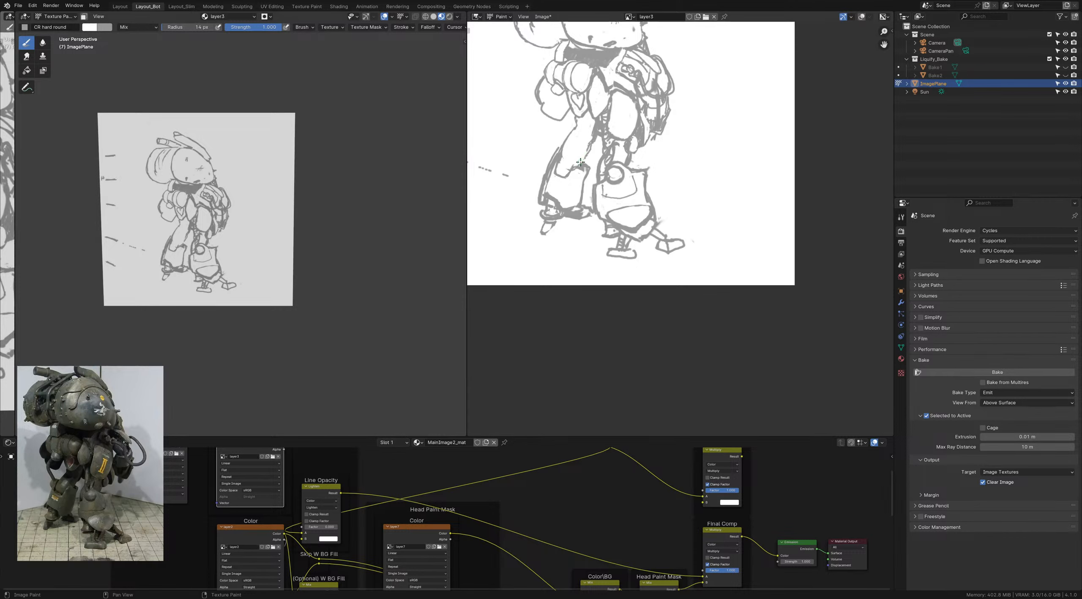
Step: Reduce the brush radius to 6 px and redraw the rear knee opening of the shin armour with grey and white strokes
key("x")
key("bracketleft")
key("bracketleft")
key("bracketleft")
key("bracketleft")
key("x")
key("x")
key("bracketleft")
key("bracketleft")
key("x")
key("x")
key("x")
key("x")
key("x")
mouse_move(564, 168)
middle_mouse_down("ctrl")
mouse_move(559, 152)
mouse_move(564, 186)
mouse_move(559, 155)
middle_mouse_up("ctrl")
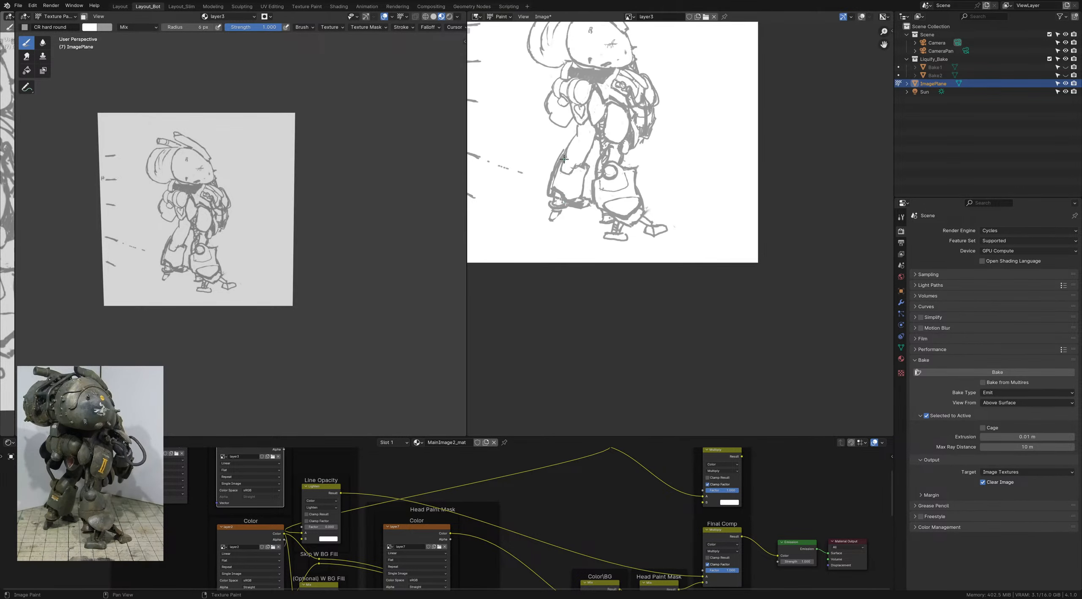
Step: Rework the outer outline of the rear knee with grey and white strokes, and undo the last stroke
key("x")
key("x")
key("x")
left_click_drag(562, 166, 566, 157)
key("x")
key("x")
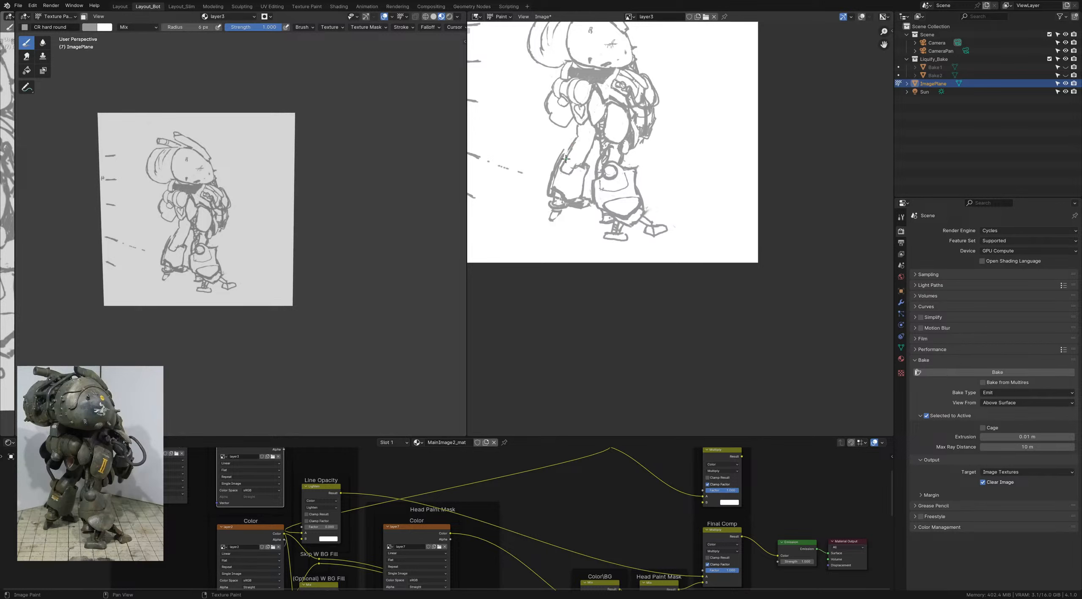
key("ctrl+z")
Step: Redraw the rear knee outline, clean up the top edge of the shin armour, and save the file
key("x")
left_click_drag(565, 164, 562, 168)
key("x")
key("x")
key("x")
key("x")
key("x")
key("x")
key("x")
left_click_drag(575, 166, 586, 167)
key("ctrl+s")
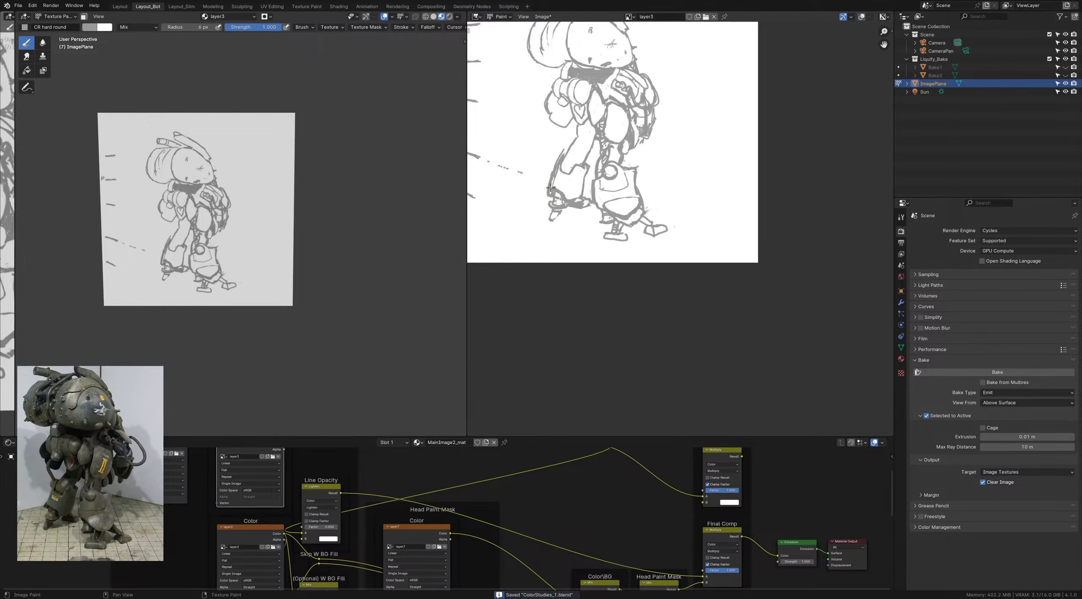
Step: Sharpen the notched top edge and outer side of the rear shin armour with 6 px grey and white strokes
scroll(574, 175, "up", 1)
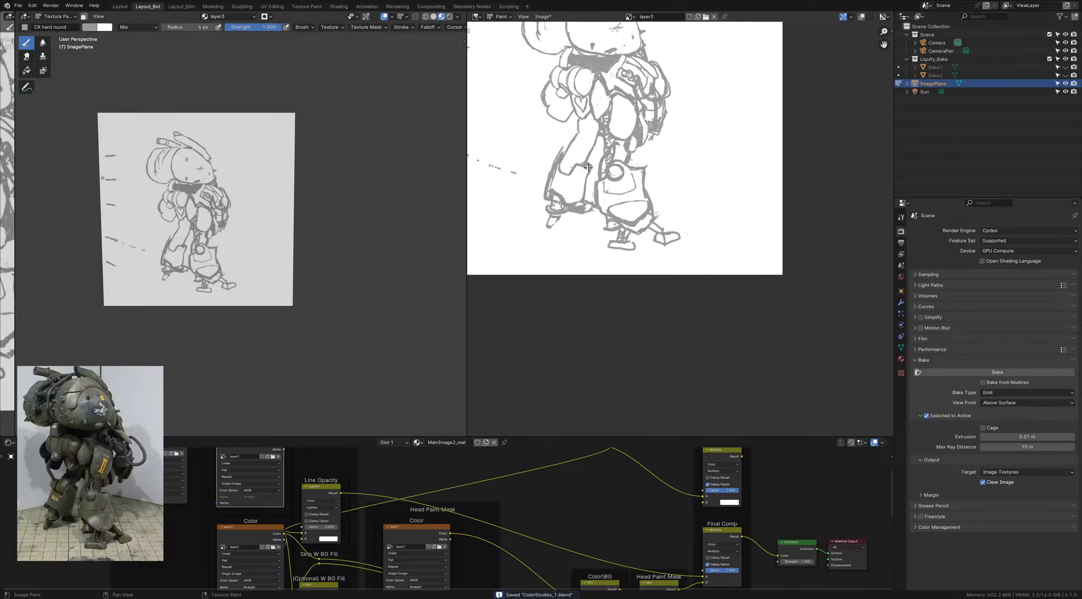
key("x")
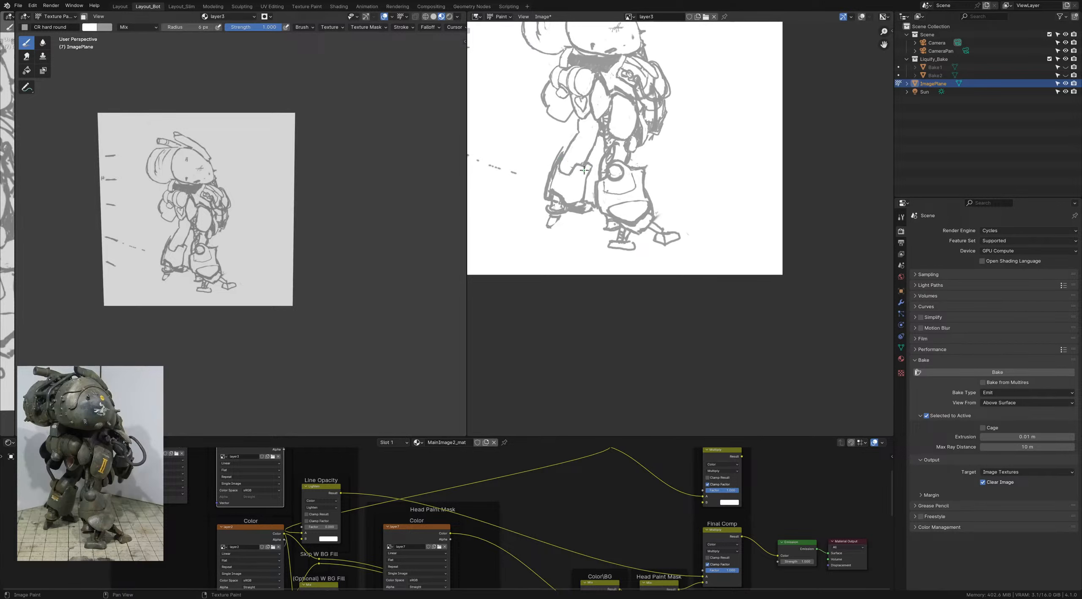
key("x")
key("x")
key("x")
key("x")
key("x")
key("x")
key("x")
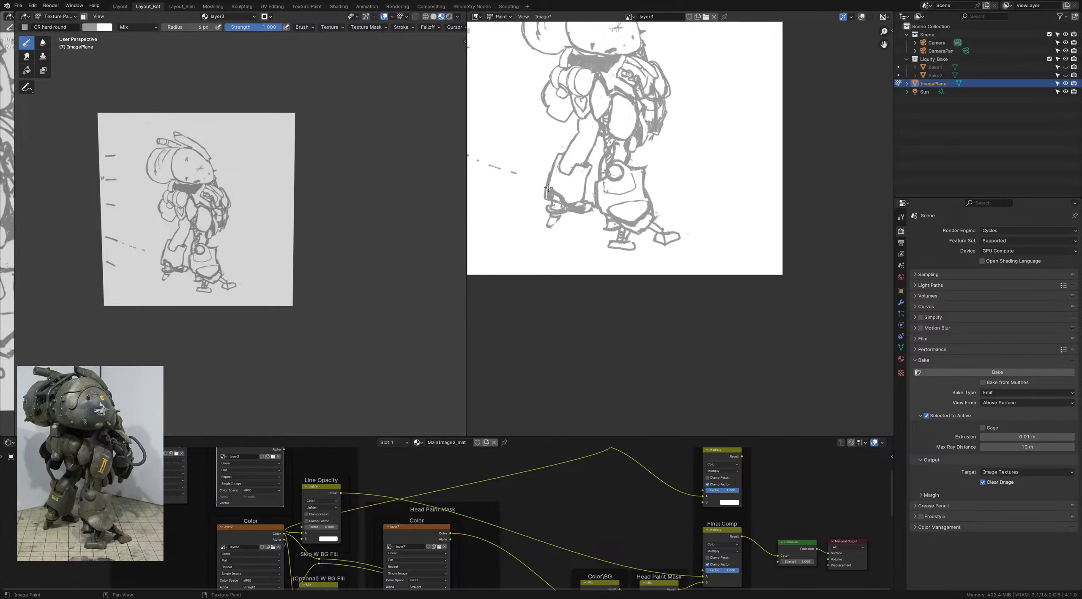
Step: Clean up the outer lower edge of the rear shin armour above the foot, and save the file
key("x")
key("x")
key("x")
scroll(546, 173, "down", 2)
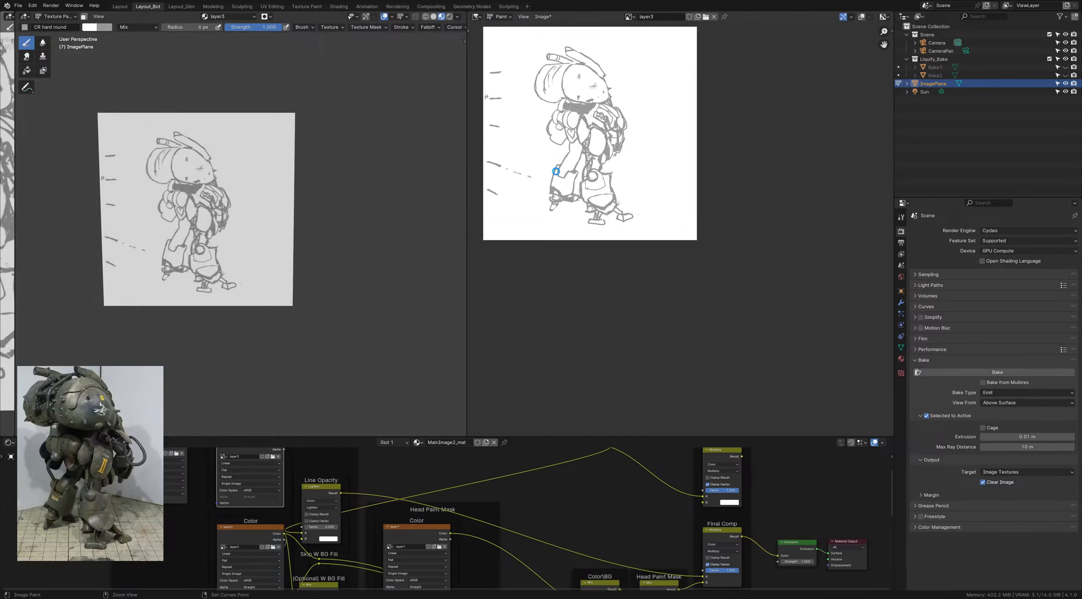
key("ctrl+s")
Step: Draw a small protruding shape at the outer upper corner of the rear shin armour in grey
scroll(559, 187, "up", 2)
scroll(559, 188, "up", 3)
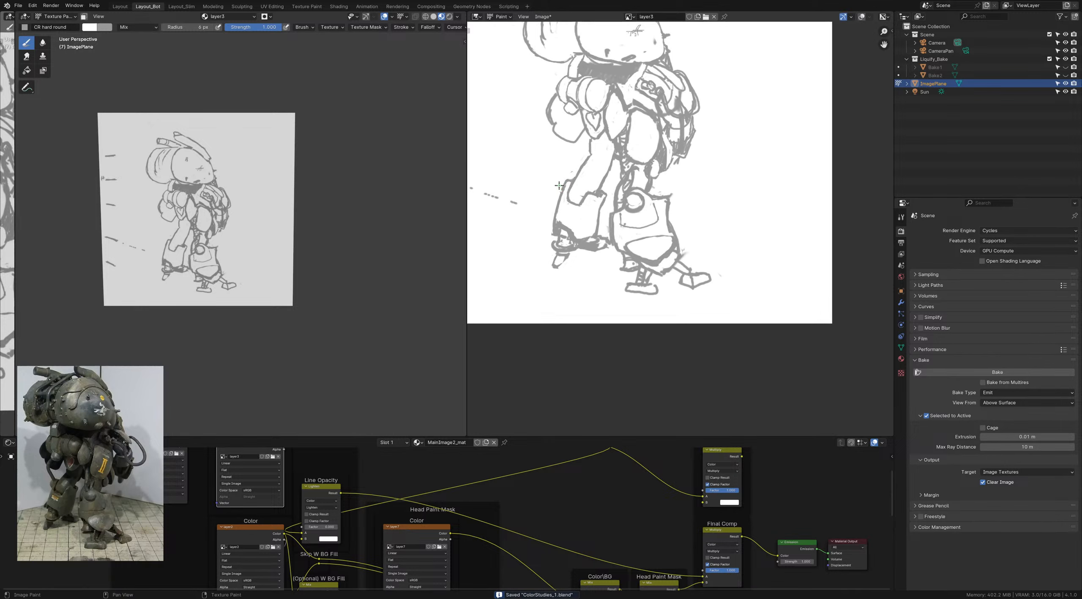
key("x")
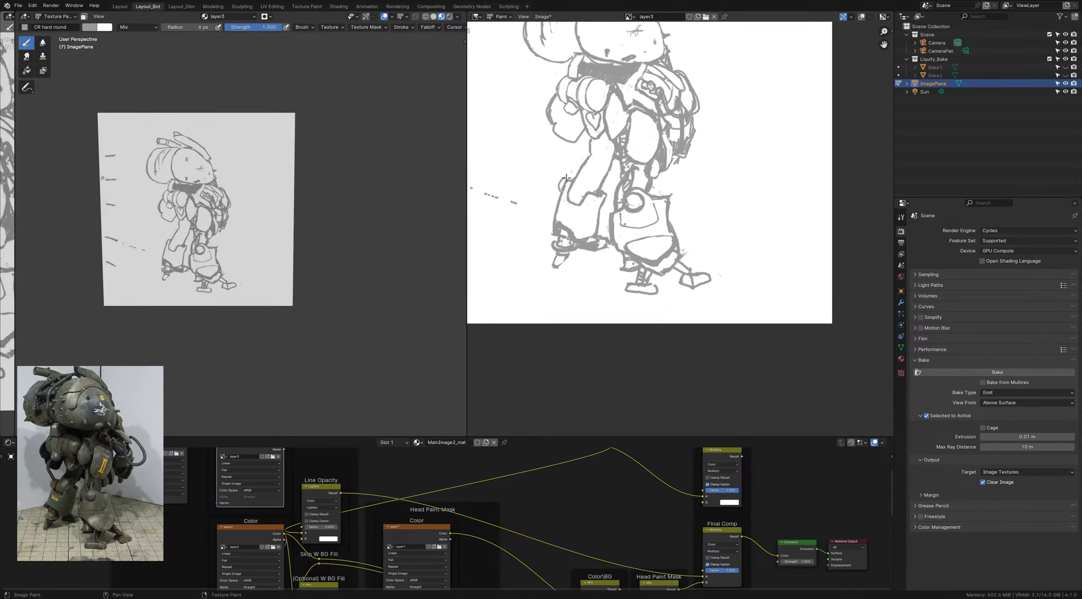
scroll(569, 204, "up", 3)
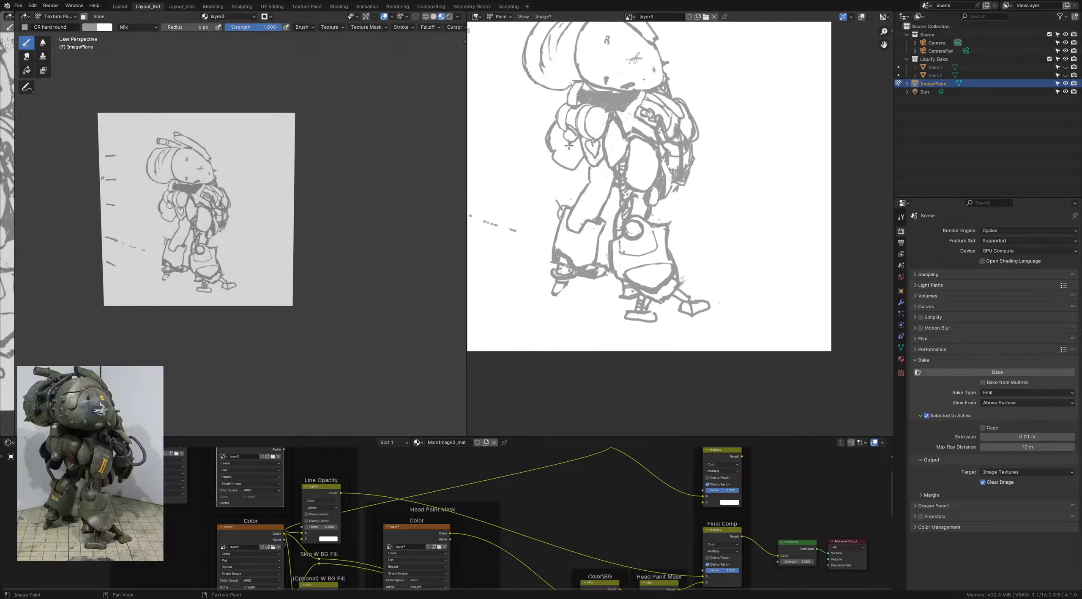
Step: Redraw the rounded shape below the rear arm as a narrower, angular form reaching down beside the thigh
left_click_drag(572, 144, 562, 160)
mouse_move(573, 224)
middle_mouse_down("ctrl")
mouse_move(562, 217)
mouse_move(572, 228)
middle_mouse_up("ctrl")
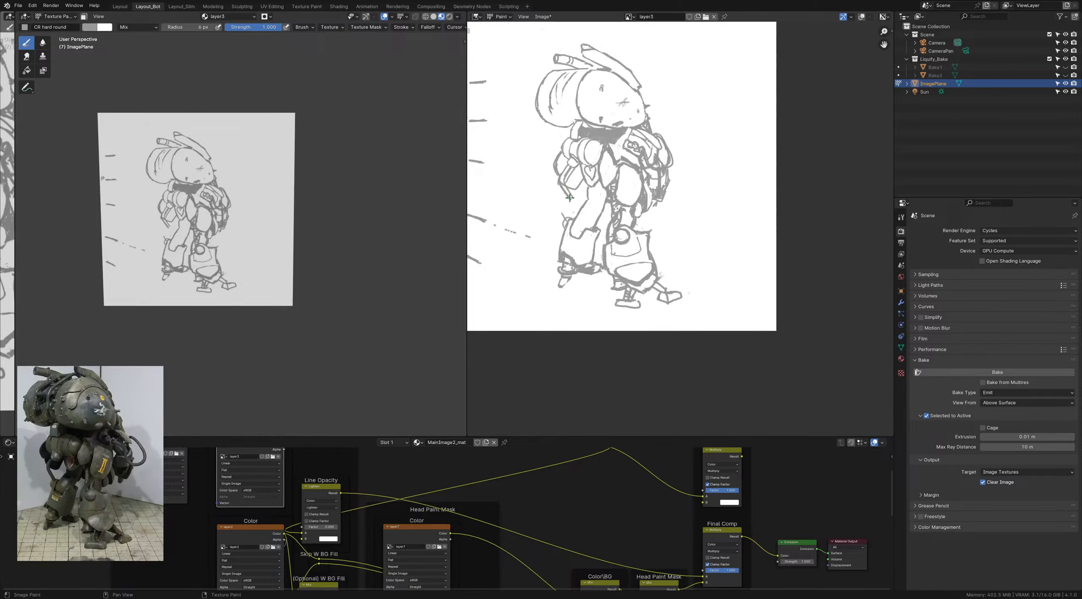
key("x")
scroll(567, 181, "down", 3)
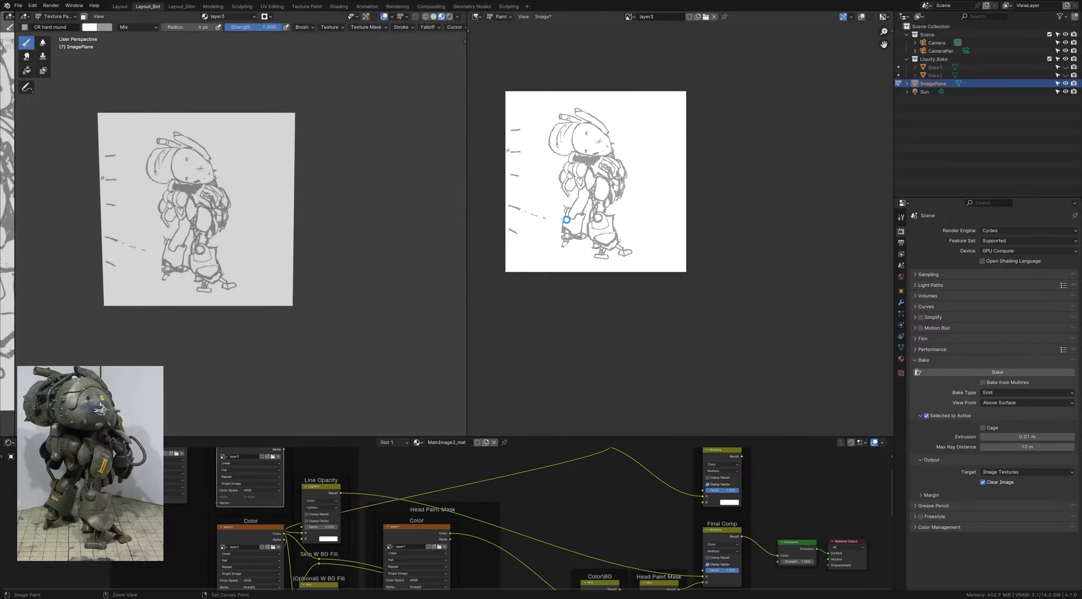
Step: Save the file, and redraw the notched upper edge of the rear shin armour with 8 px grey and white strokes
key("ctrl+s")
scroll(578, 213, "up", 2)
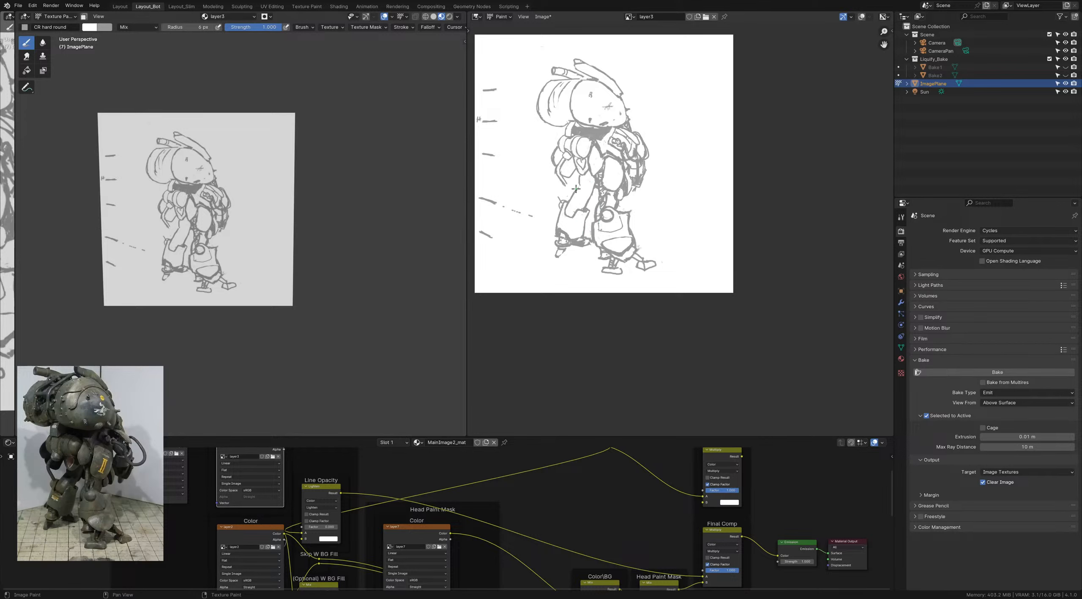
key("x")
key("x")
key("bracketright")
key("bracketright")
key("bracketright")
key("bracketright")
key("bracketright")
mouse_move(565, 206)
left_mouse_down()
mouse_move(574, 217)
mouse_move(567, 200)
left_mouse_up()
key("x")
key("x")
key("x")
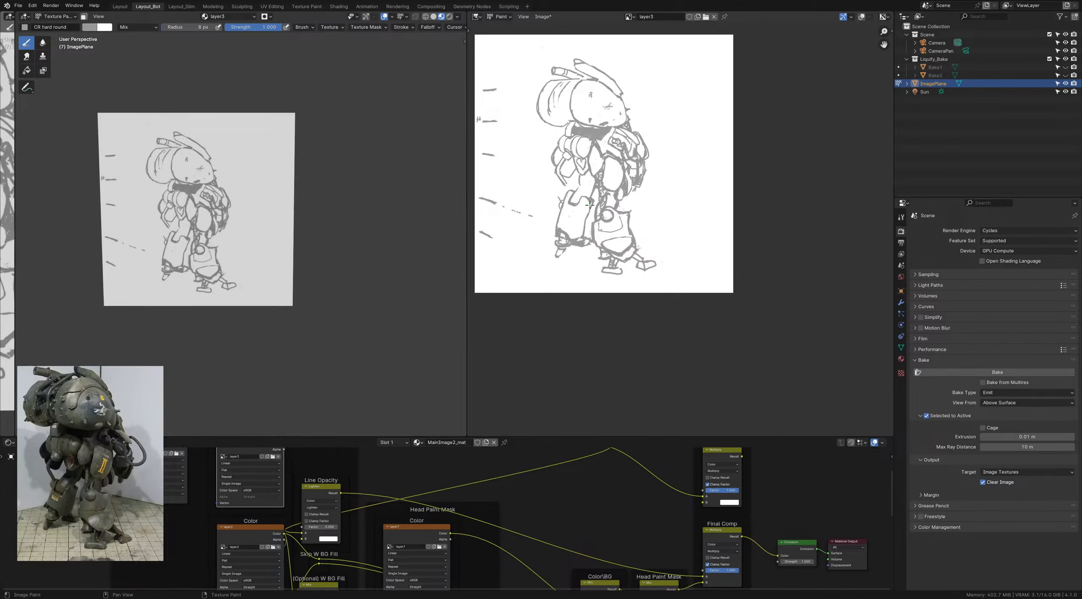
Step: Draw a new, higher lower edge across the rear shin armour in grey, touching it up with white
key("x")
key("x")
key("x")
mouse_move(579, 226)
middle_mouse_down("ctrl")
mouse_move(573, 247)
mouse_move(585, 227)
middle_mouse_up("ctrl")
key("x")
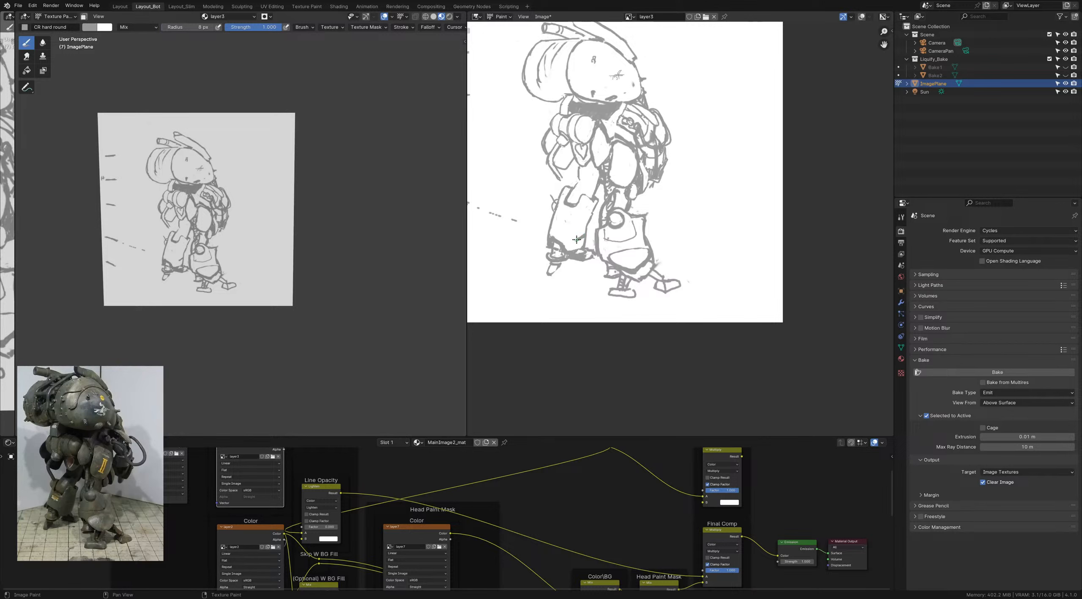
key("x")
mouse_move(576, 242)
left_mouse_down()
mouse_move(586, 238)
mouse_move(566, 239)
left_mouse_up()
key("x")
key("x")
key("x")
key("x")
Step: Erase the old rear foot and the part of the shin below the new edge with a 20 px white brush
key("f")
left_click(549, 232)
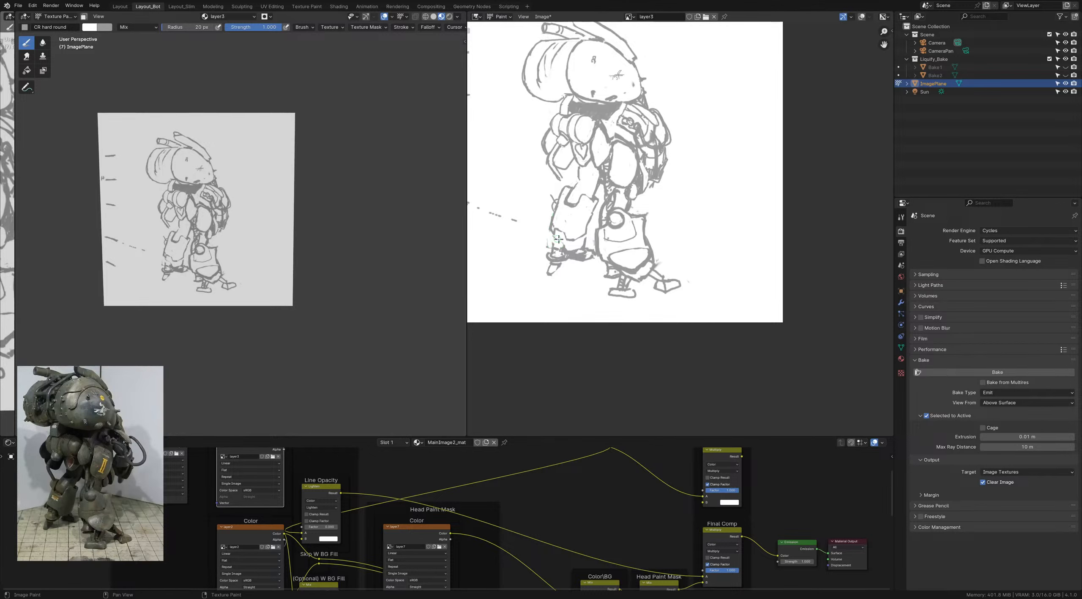
mouse_move(565, 247)
left_mouse_down()
mouse_move(550, 267)
mouse_move(555, 242)
mouse_move(568, 269)
mouse_move(591, 246)
left_mouse_up()
mouse_move(575, 248)
middle_mouse_down("ctrl")
mouse_move(567, 237)
mouse_move(573, 257)
mouse_move(583, 216)
middle_mouse_up("ctrl")
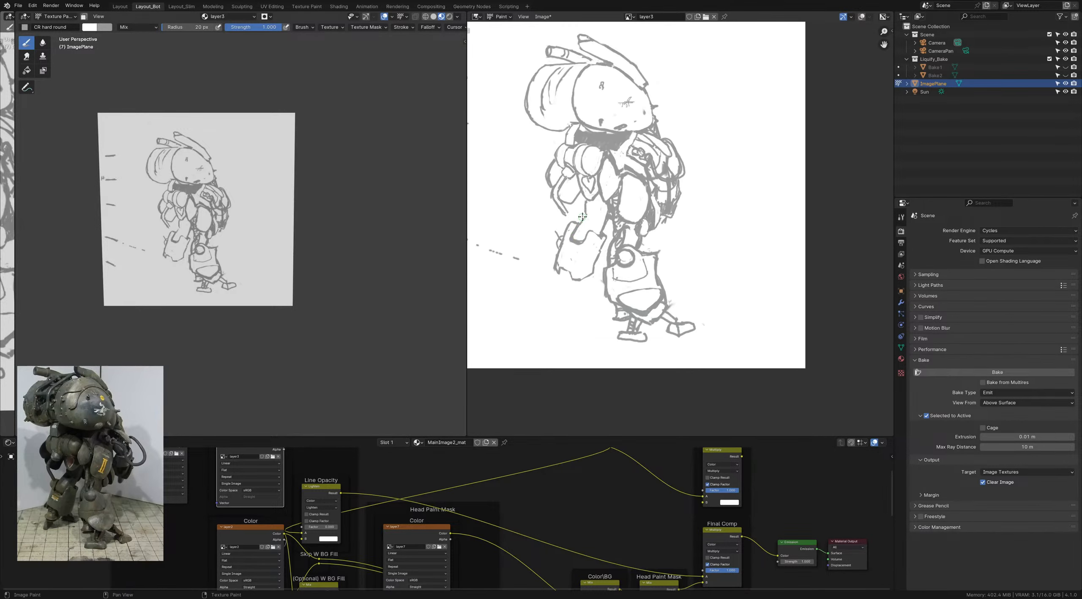
Step: Refine the outline of the shortened rear shin armour with grey and white strokes, reducing the brush radius to 8 px
key("x")
key("bracketleft")
key("bracketleft")
key("bracketleft")
key("bracketleft")
key("bracketleft")
key("x")
scroll(586, 217, "down", 2)
scroll(588, 216, "up", 1)
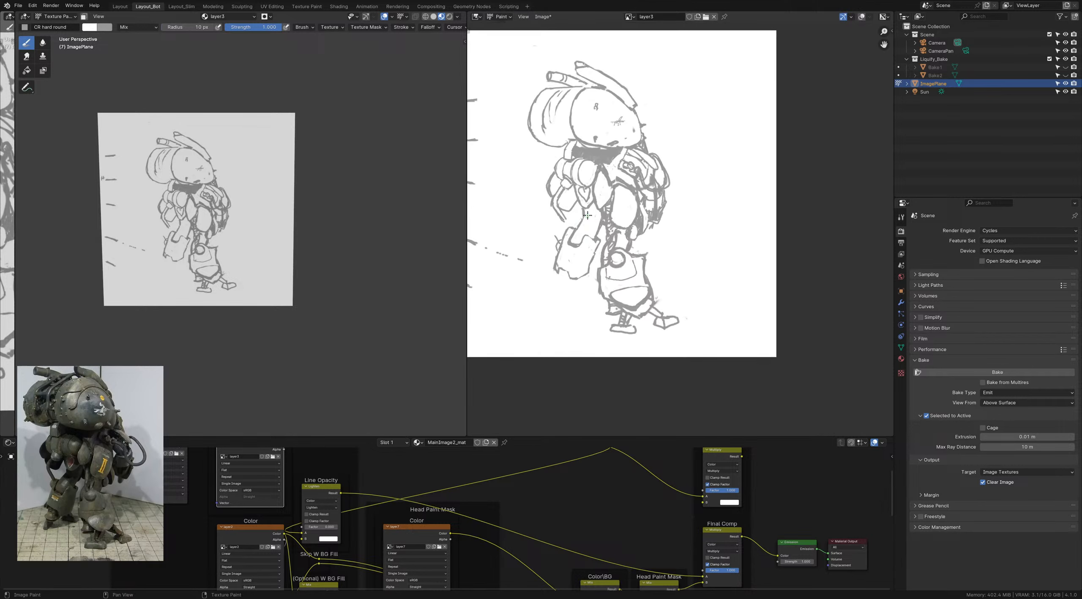
key("x")
key("bracketleft")
key("bracketleft")
middle_click_drag(591, 224, 591, 199, "ctrl")
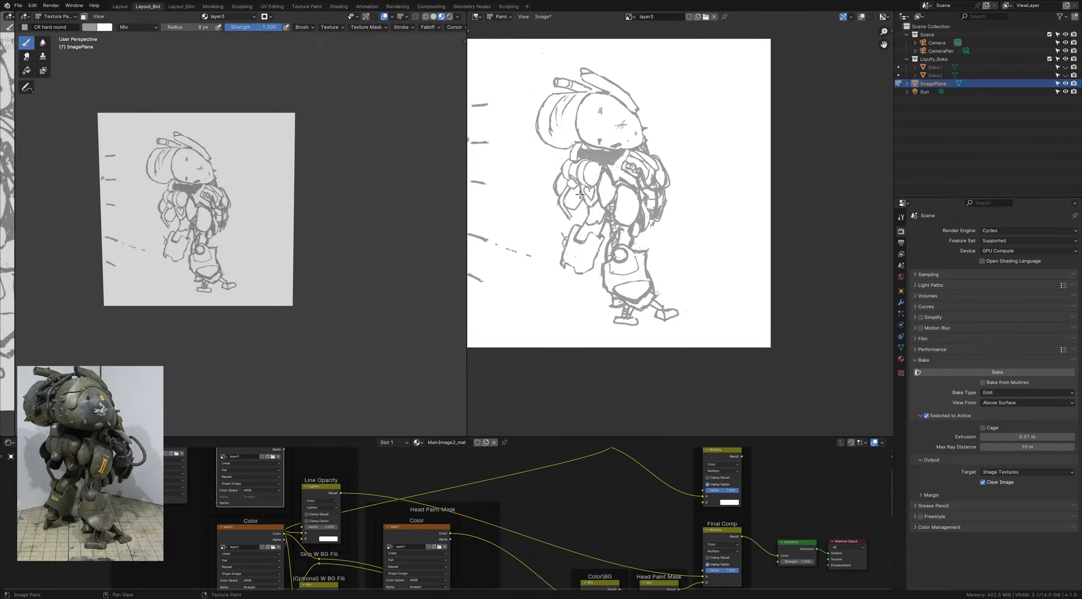
Step: Clean up the upper corner and sides of the rear shin armour, and save the file
key("x")
key("x")
scroll(585, 202, "down", 3)
scroll(587, 244, "up", 3)
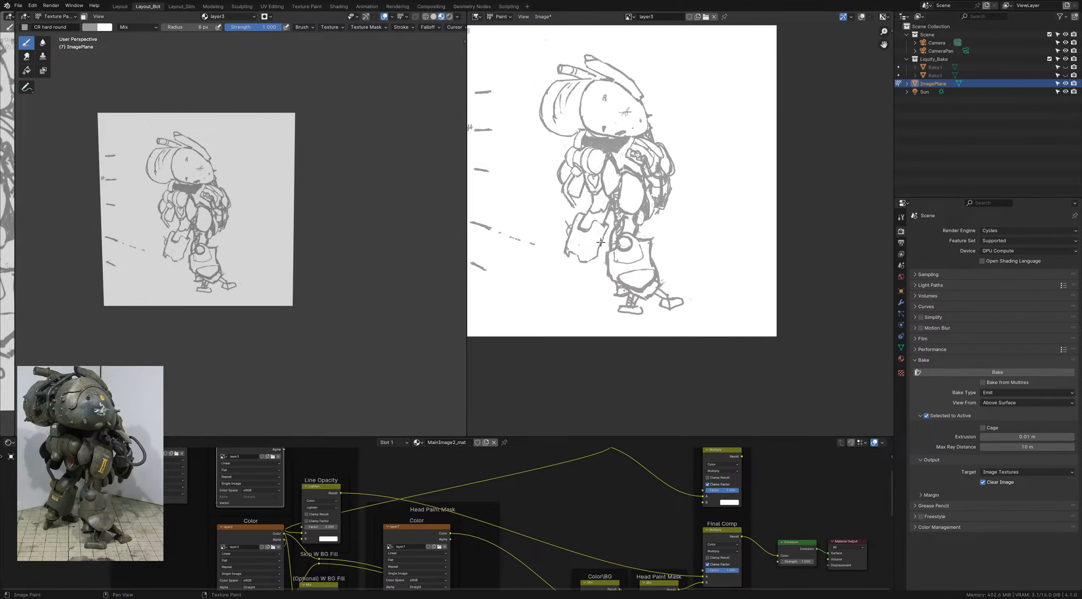
key("x")
key("x")
key("x")
key("ctrl+s")
left_click(18, 6)
left_click(46, 60)
Step: Draw a new rear foot with toe and heel below the shortened shin armour in grey, and save the file
key("x")
left_click_drag(593, 265, 600, 264)
left_click_drag(569, 277, 577, 273)
left_click_drag(568, 278, 571, 269)
middle_click_drag(605, 269, 591, 268)
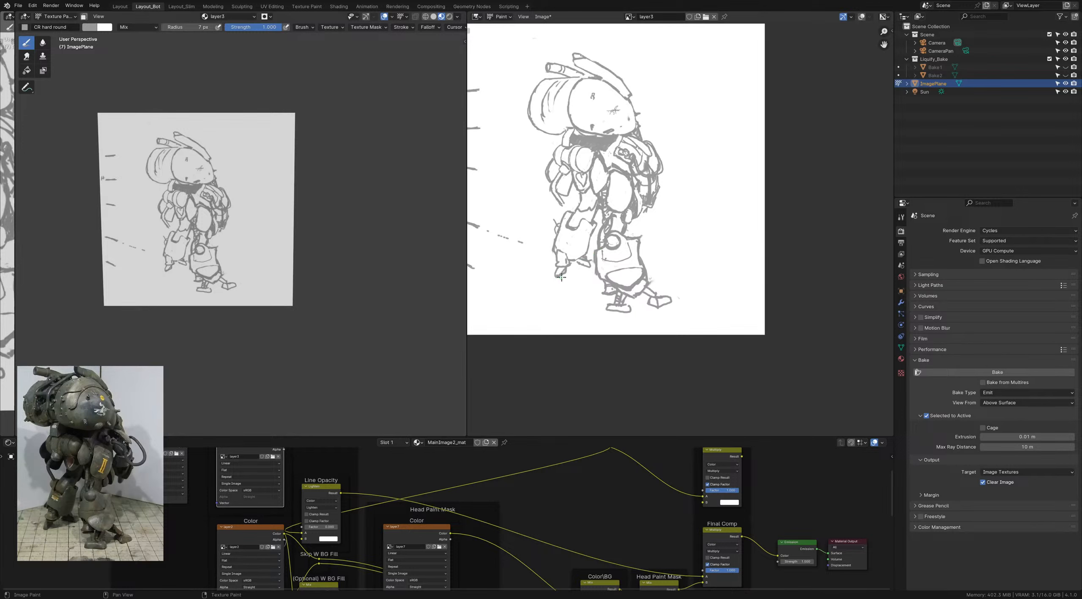
key("x")
scroll(559, 280, "down", 2)
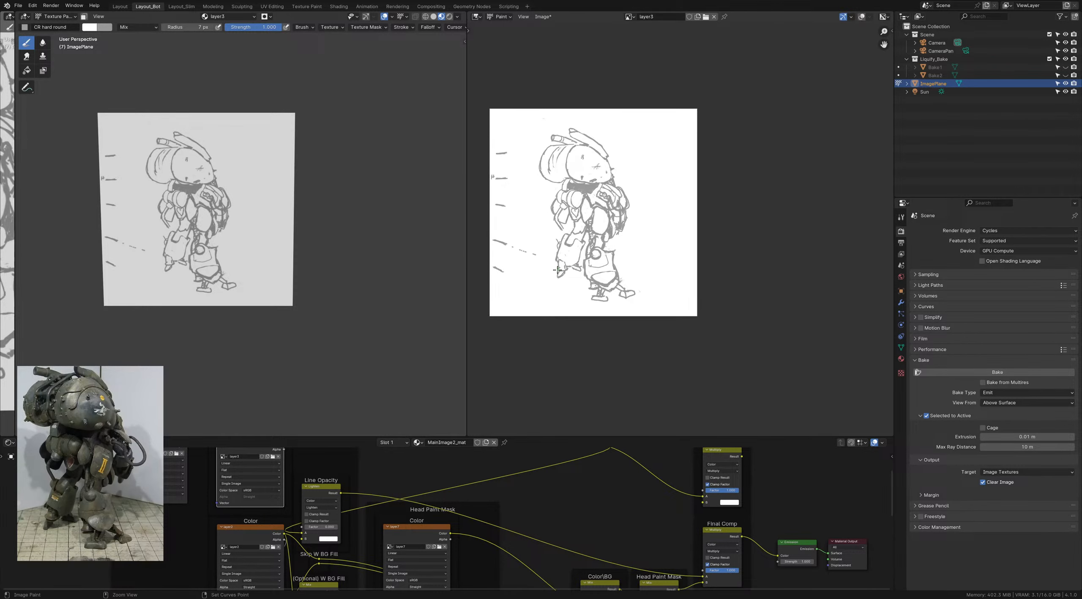
key("ctrl+s")
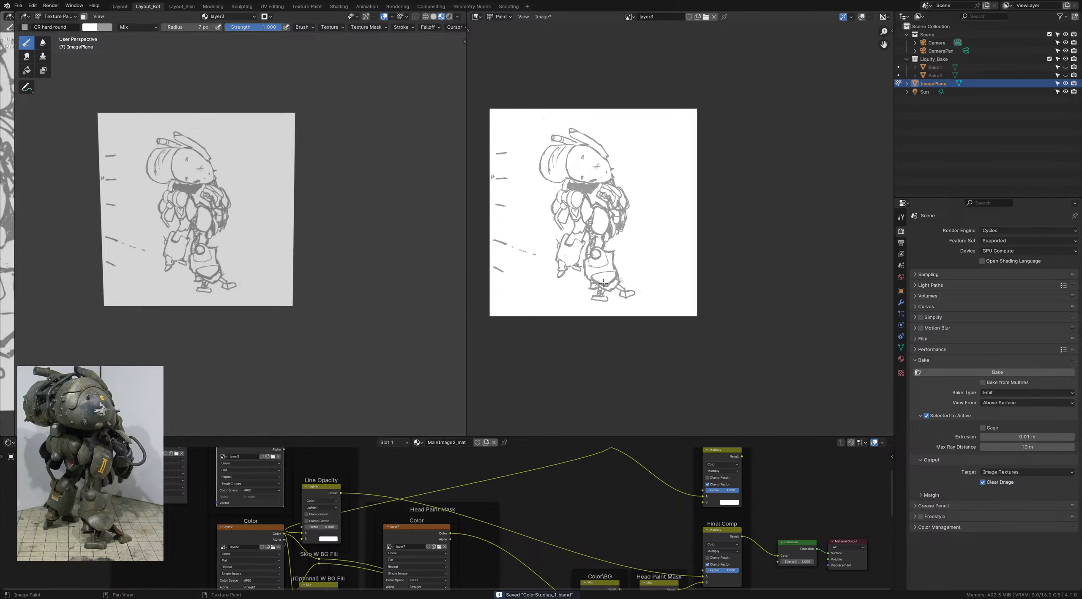
Step: Redraw the sole of the foot below the front shin with 7 px strokes, and save the file
middle_click_drag(593, 290, 601, 281)
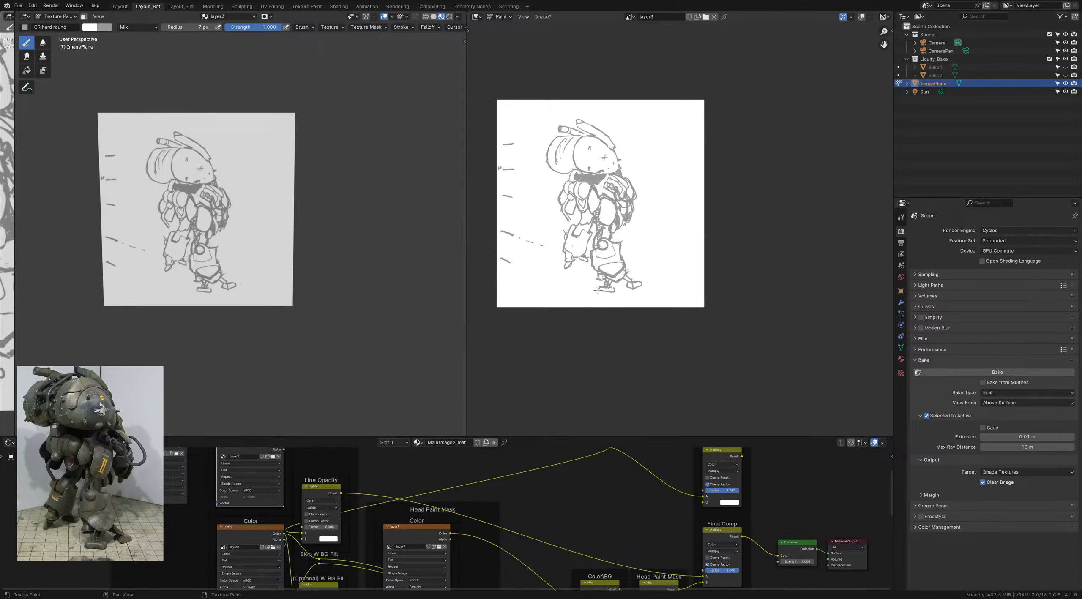
key("x")
left_click_drag(599, 292, 614, 287)
middle_click_drag(607, 280, 608, 279)
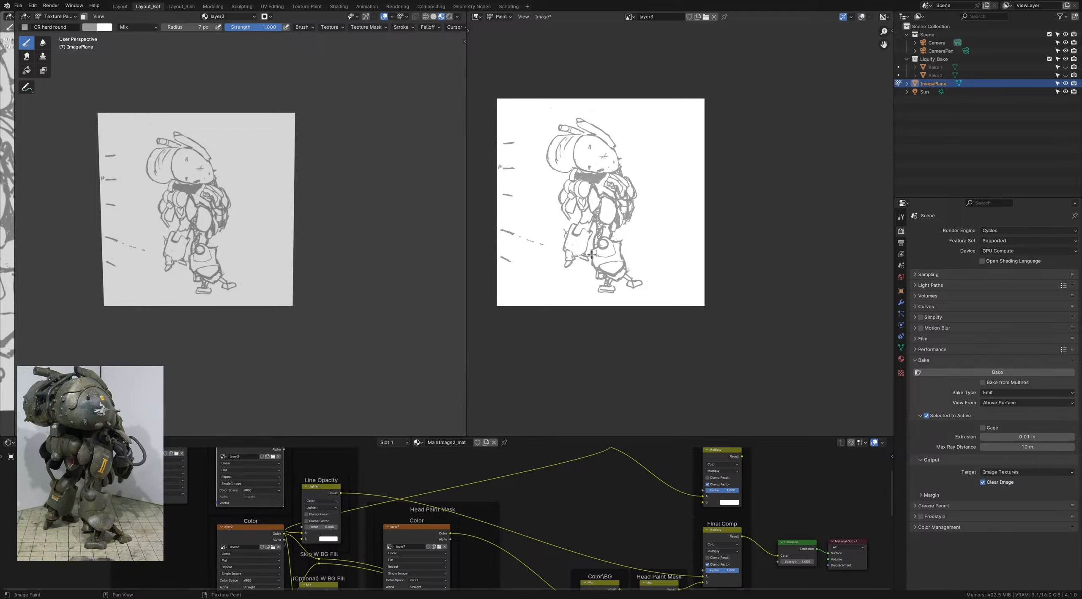
middle_click_drag(599, 241, 597, 248)
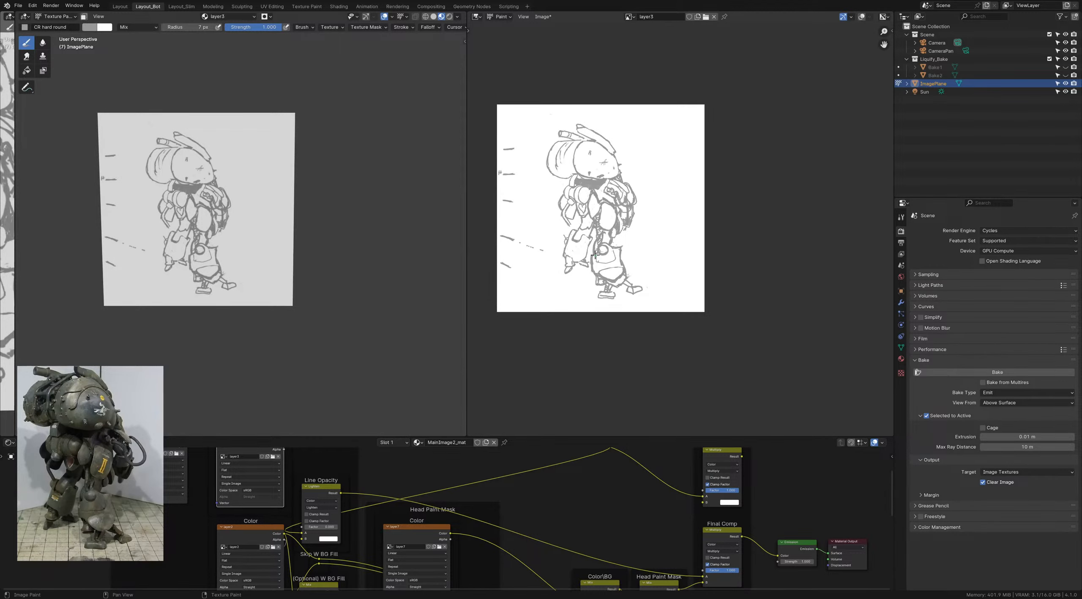
key("ctrl+s")
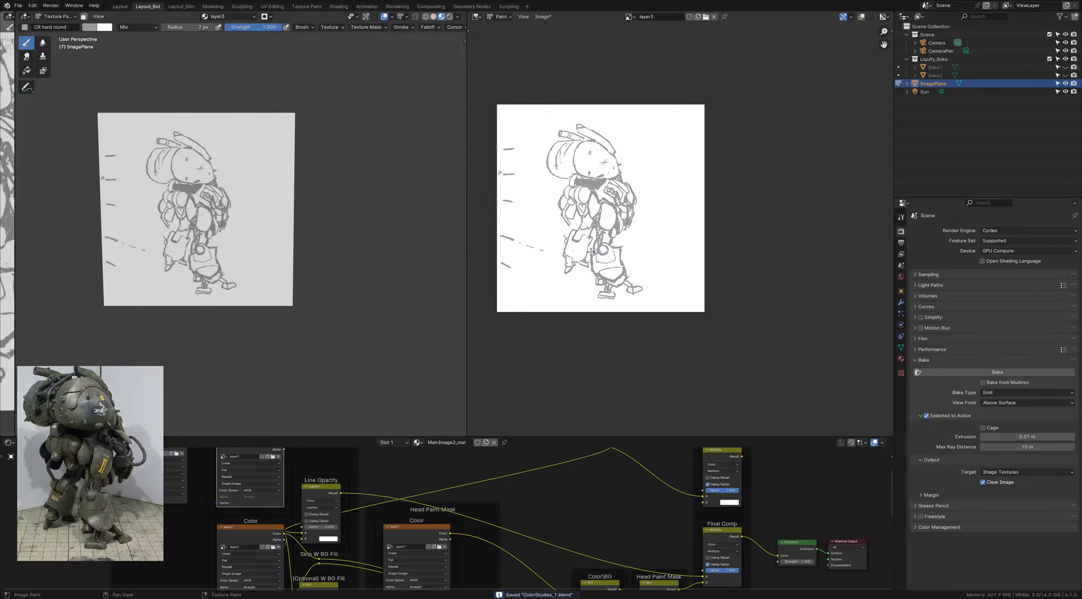
Step: Flip the layer3 image horizontally and save the file
middle_click_drag(573, 211, 631, 236)
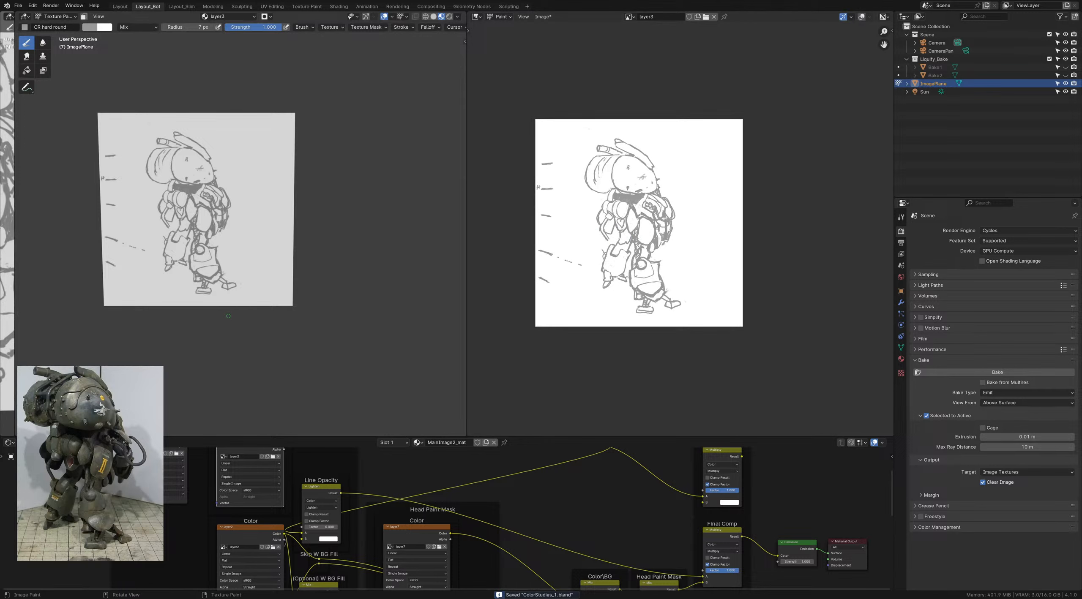
left_click(542, 16)
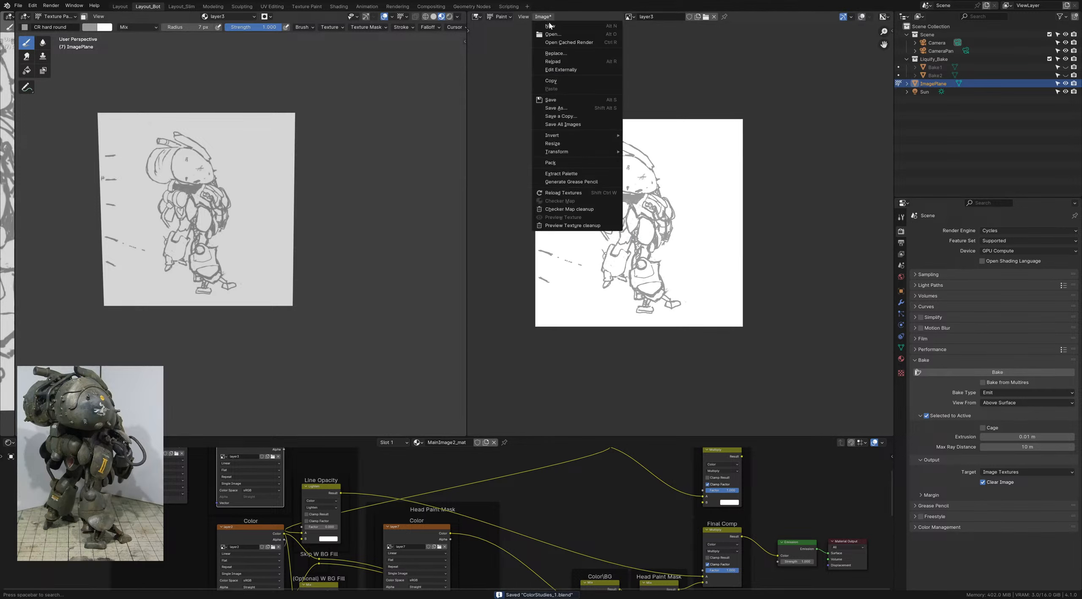
mouse_move(571, 152)
left_click(653, 151)
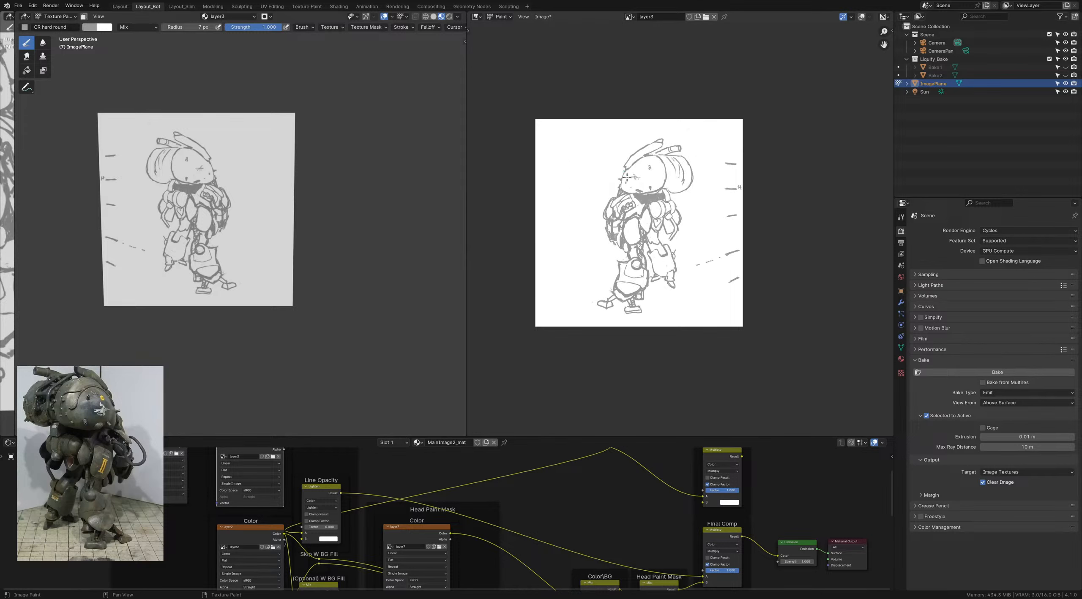
key("ctrl+s")
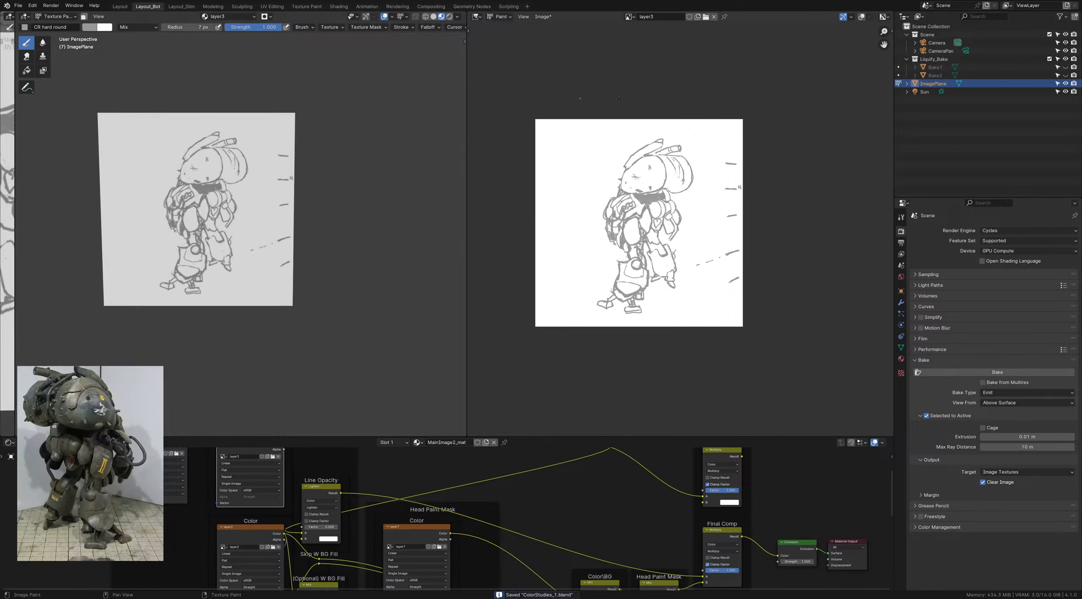
middle_click_drag(676, 158, 664, 161)
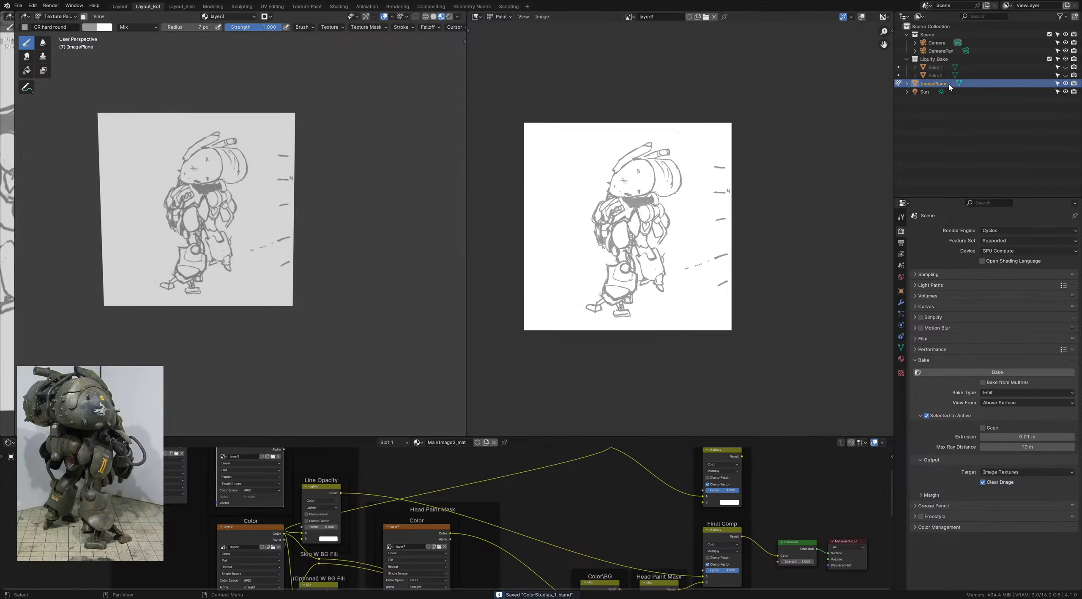
Step: Unhide and select the Bake1 plane, and switch from Texture Paint to Object Mode
left_click(1065, 67)
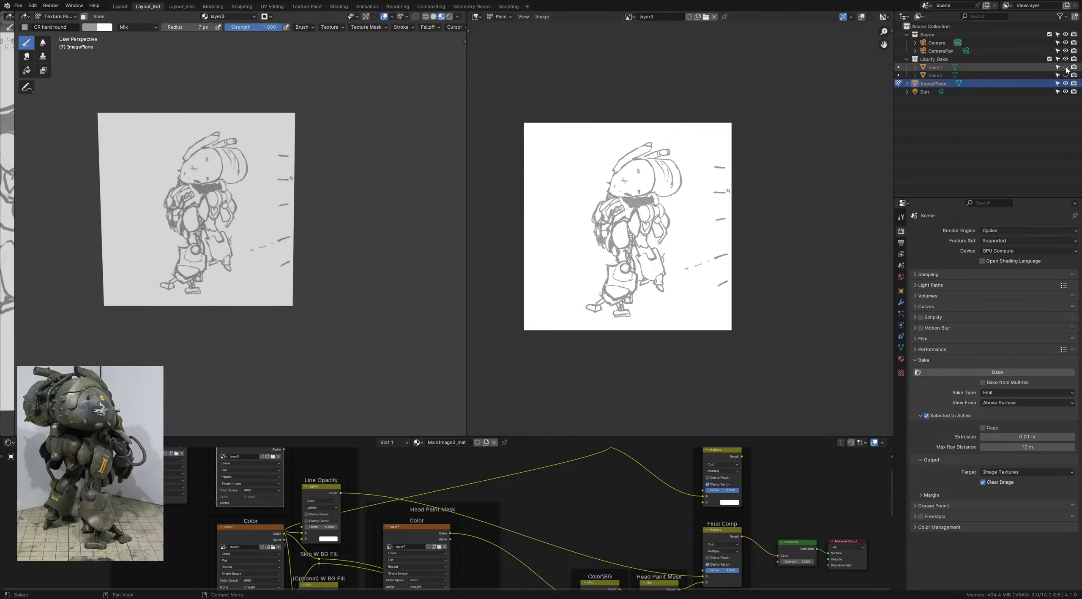
left_click(948, 68)
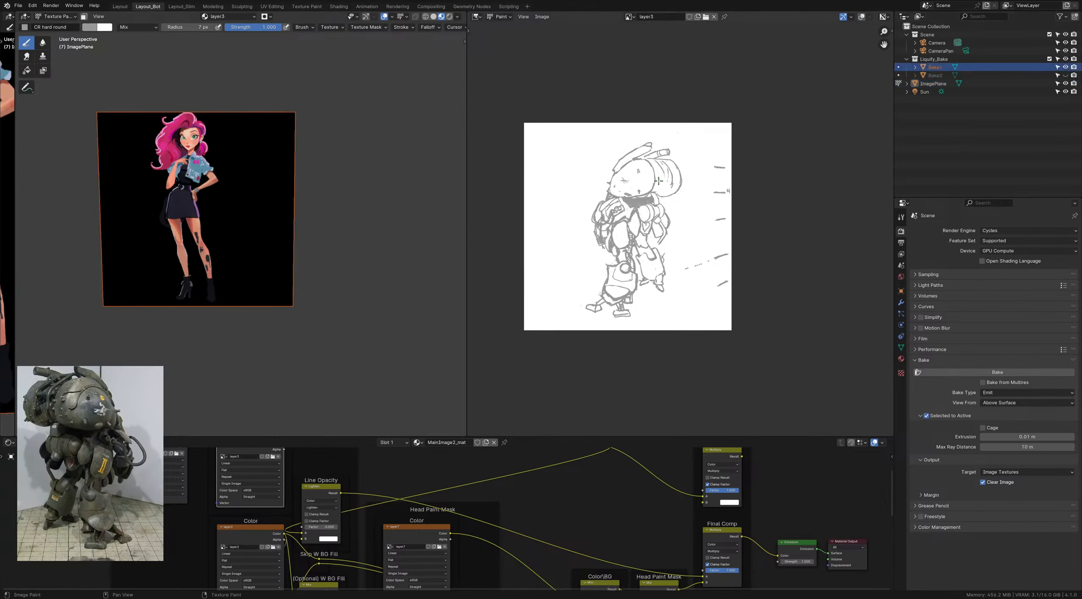
middle_click_drag(262, 163, 287, 164, "shift")
key("ctrl+Tab")
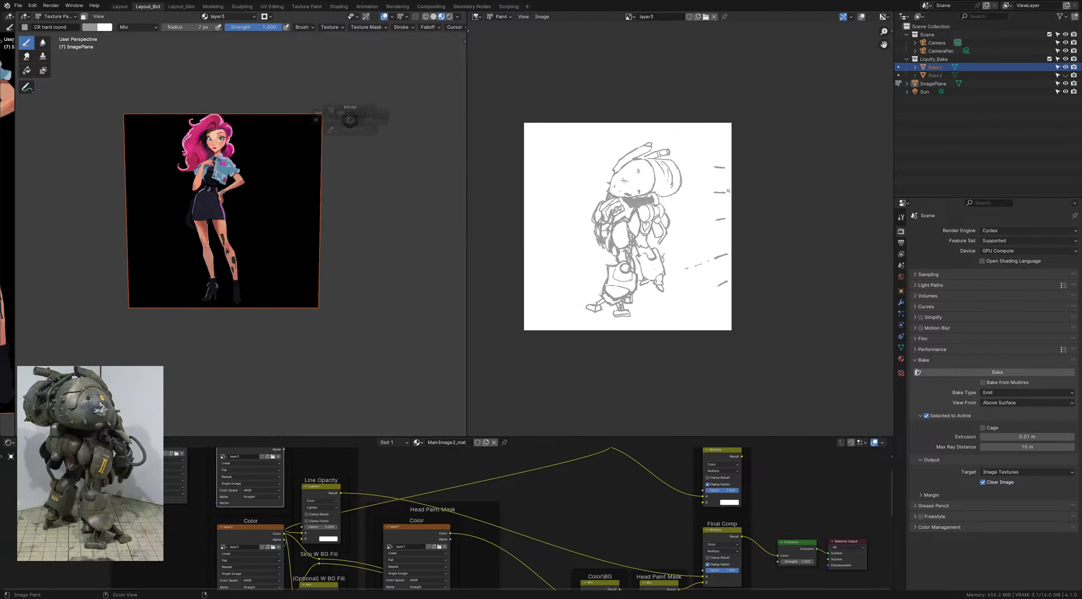
left_click(321, 123)
Step: Duplicate the Bake1 plane in place, hide the original and make the duplicate the active object
key("shift+d")
right_click(395, 100)
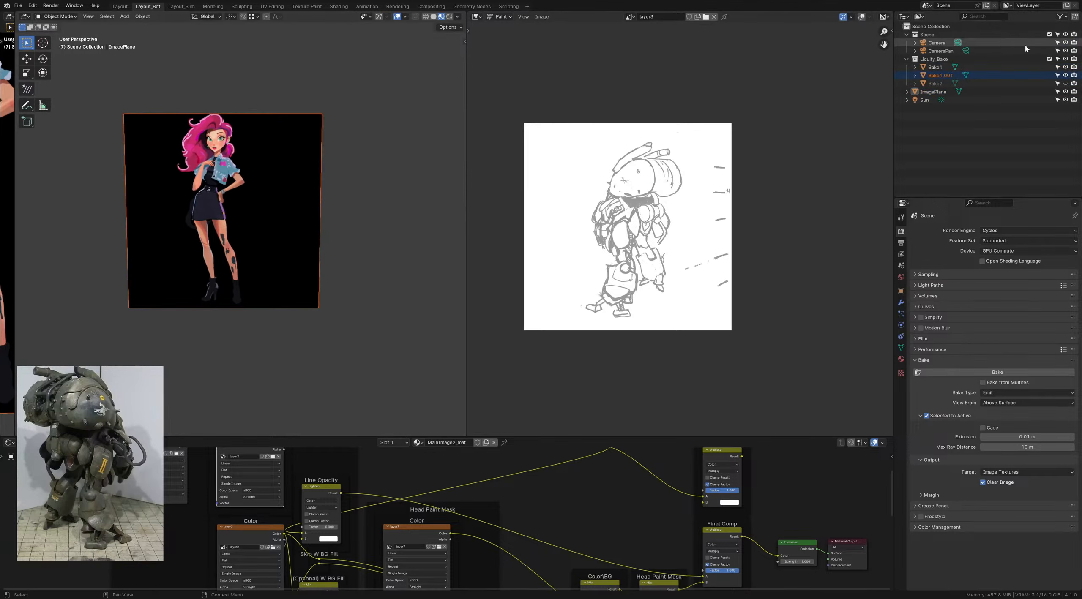
left_click(1066, 67)
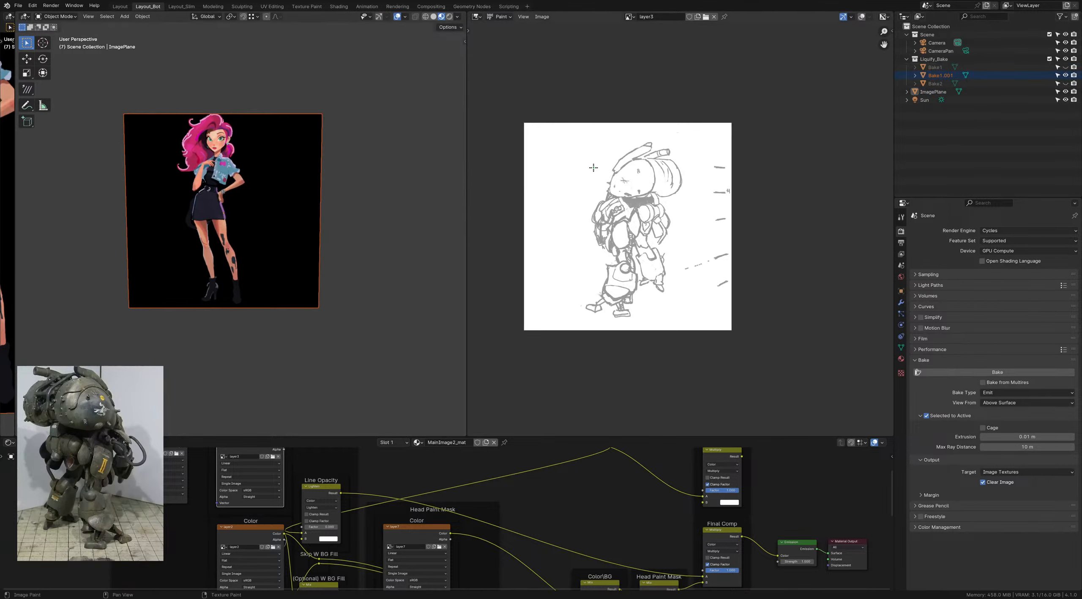
left_click(940, 75, "ctrl")
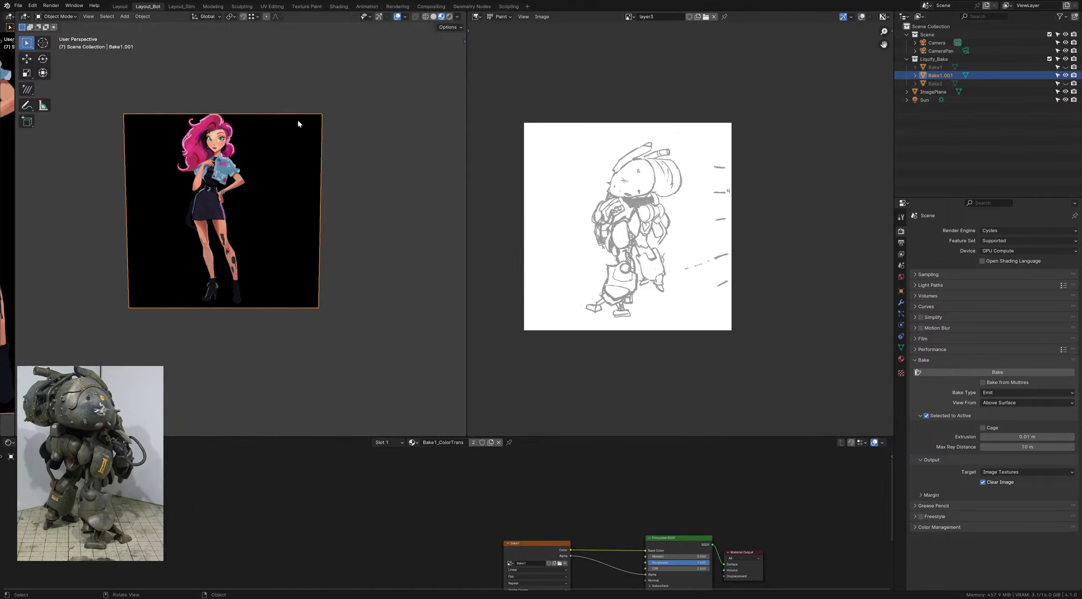
Step: Replace the picture in the Bake1 image with the flipped layer3 mech sketch, and save the file
key("ctrl+Tab")
left_click(539, 552)
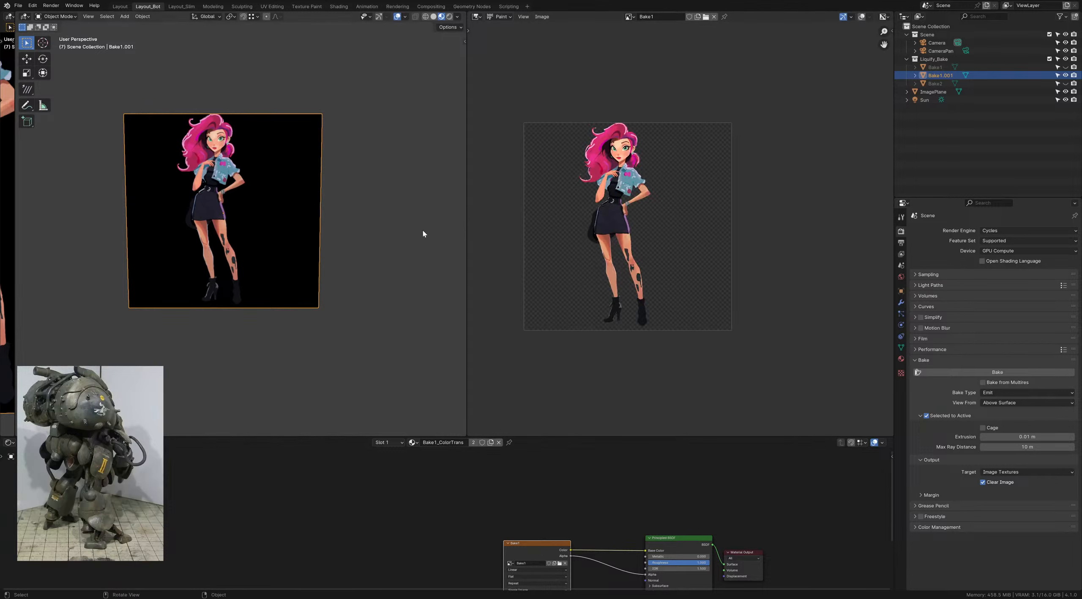
left_click(630, 17)
left_click(542, 16)
left_click(560, 62)
key("ctrl+z")
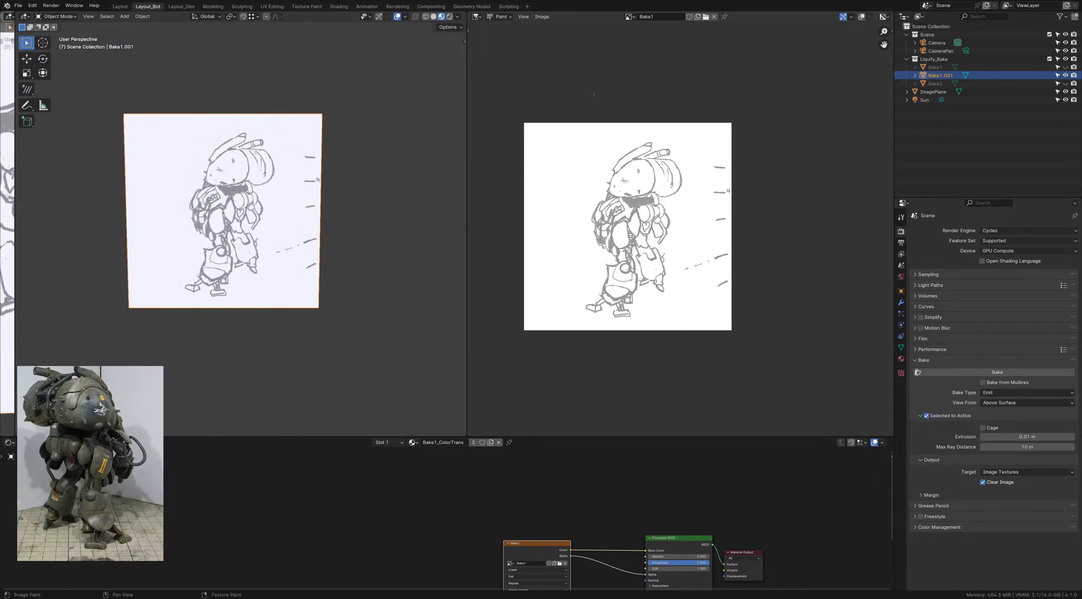
left_click(542, 16)
key("ctrl+s")
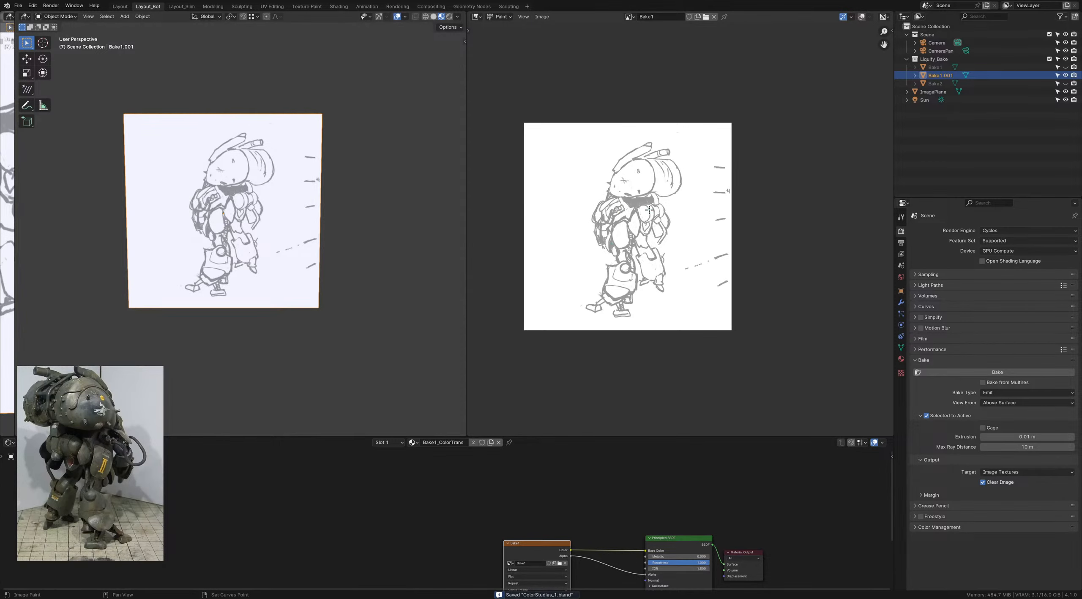
Step: Swap the positions of the 3D viewport and the image editor
middle_click_drag(650, 209, 626, 218)
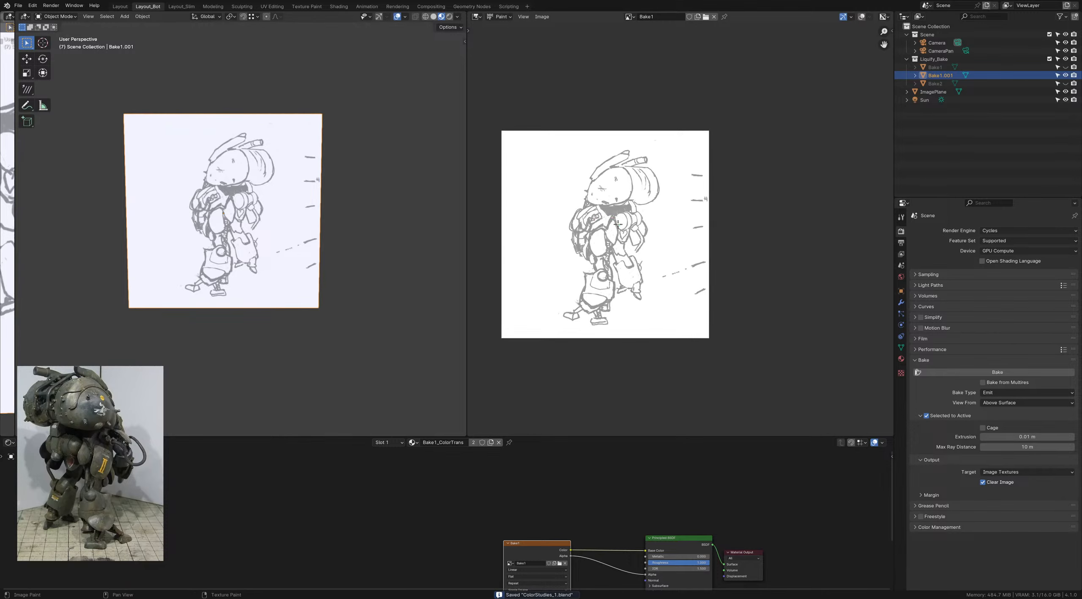
right_click(465, 166)
left_click(463, 165)
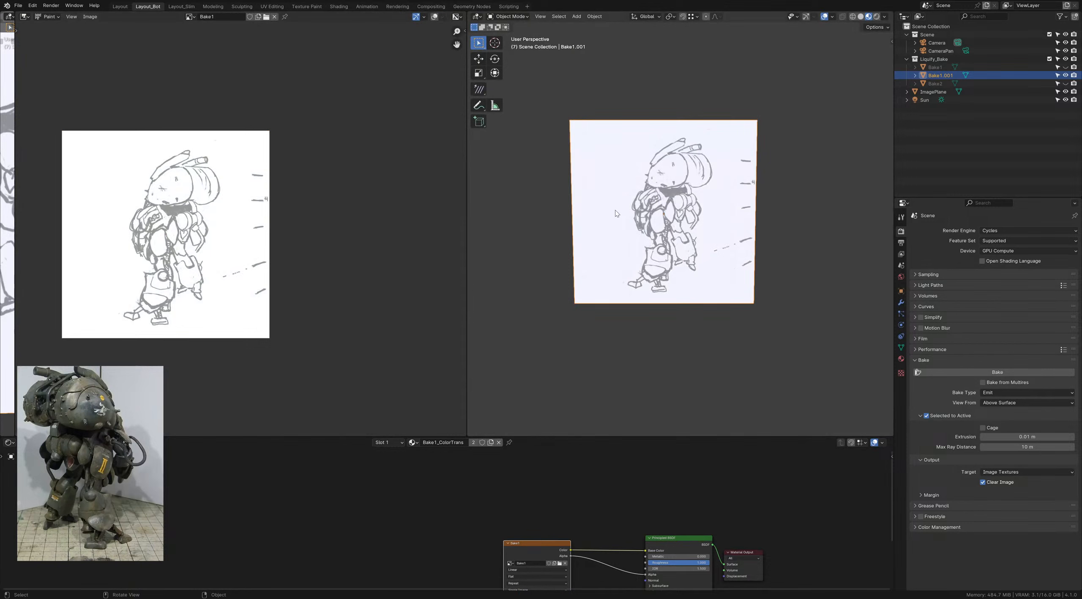
Step: Put the duplicated plane into Sculpt Mode, resize the Grab brush, and save the file
key("ctrl+Tab")
left_click(659, 219)
key("f")
mouse_move(665, 197)
middle_mouse_down("shift")
mouse_move(648, 211)
mouse_move(678, 220)
middle_mouse_up("shift")
left_click(684, 205)
key("ctrl+s")
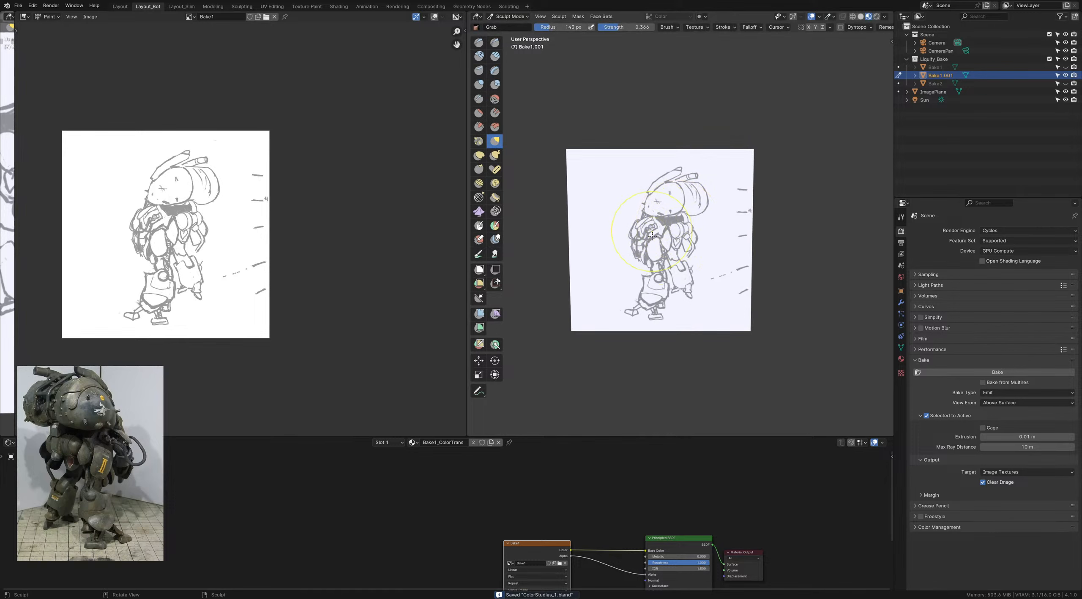
Step: Reduce the Grab brush to 73 px and nudge the mech's head and shoulder lines on the duplicated plane
key("f")
left_click(679, 194)
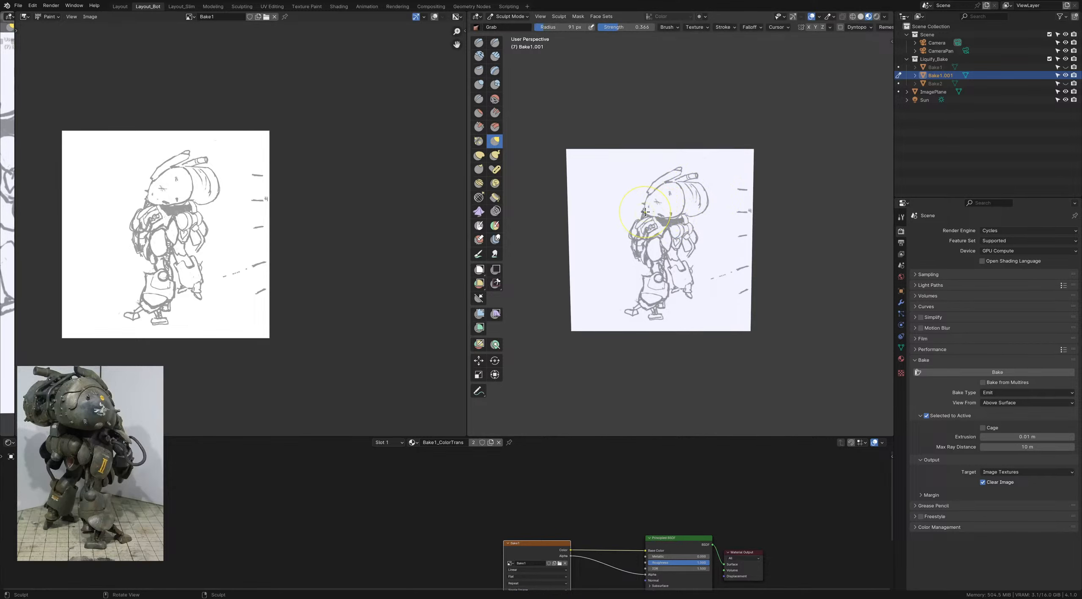
key("f")
left_click(670, 214)
key("f")
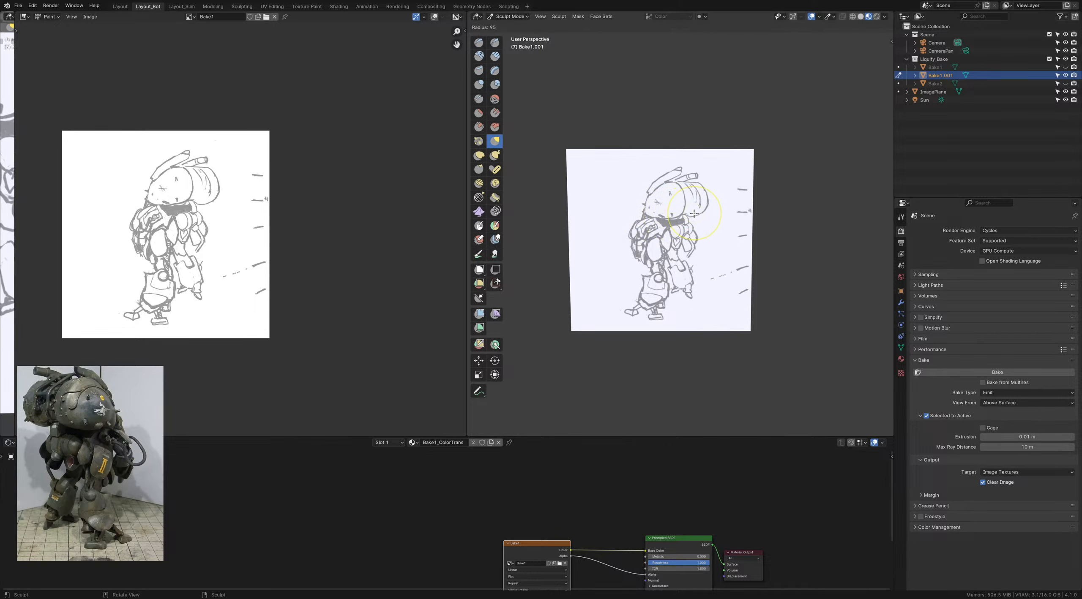
left_click(695, 214)
key("f")
left_click(700, 214)
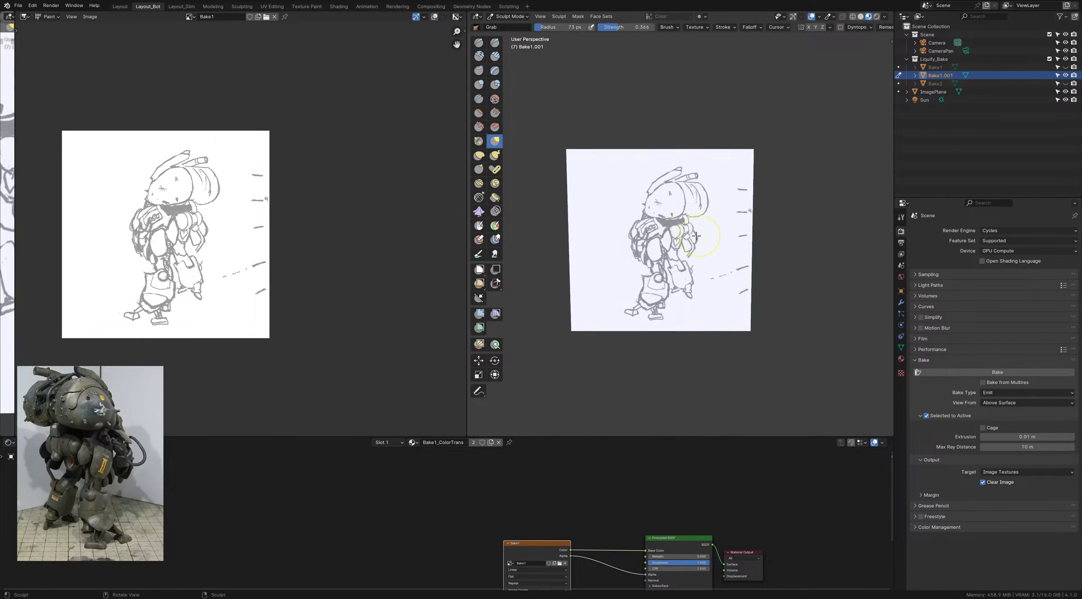
Step: Adjust the mech's torso and leg proportions with the Grab brush at about 90 to 95 px
key("f")
left_click(663, 237)
key("f")
left_click(671, 291)
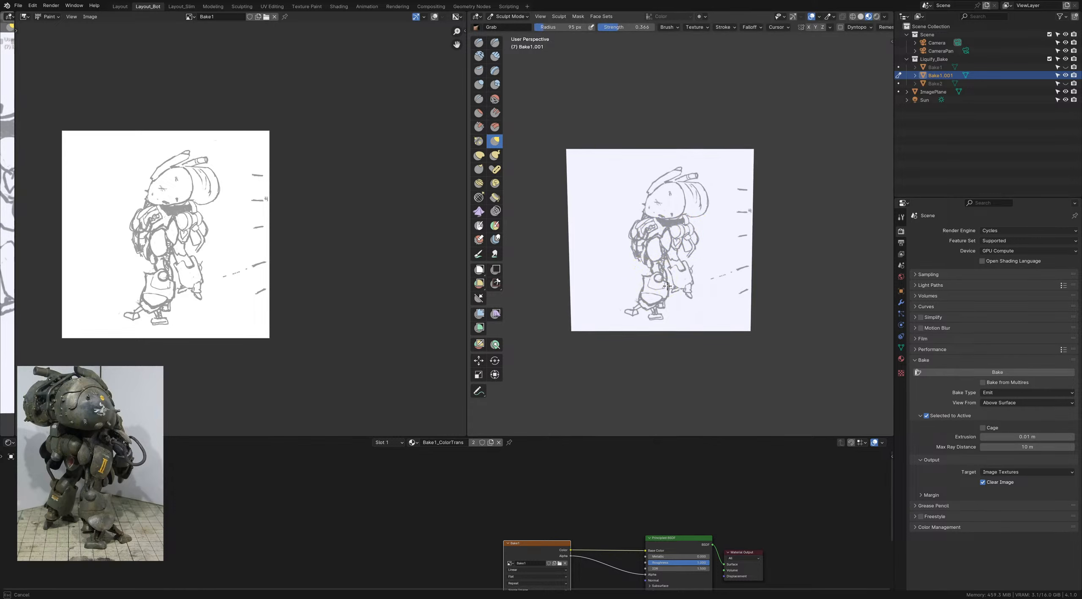
key("f")
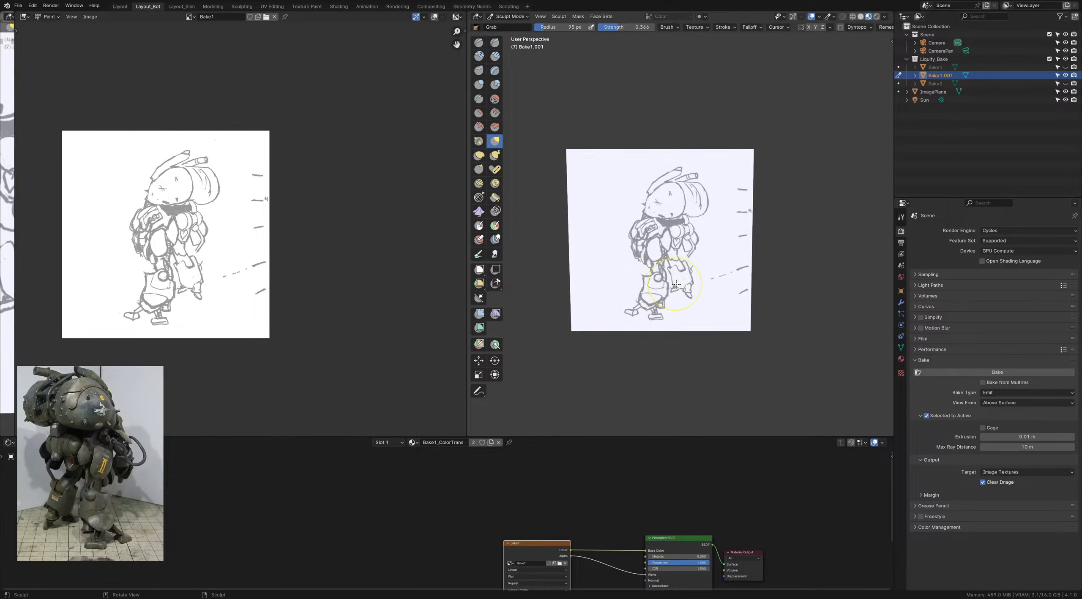
left_click(677, 284)
key("f")
left_click(695, 261)
key("f")
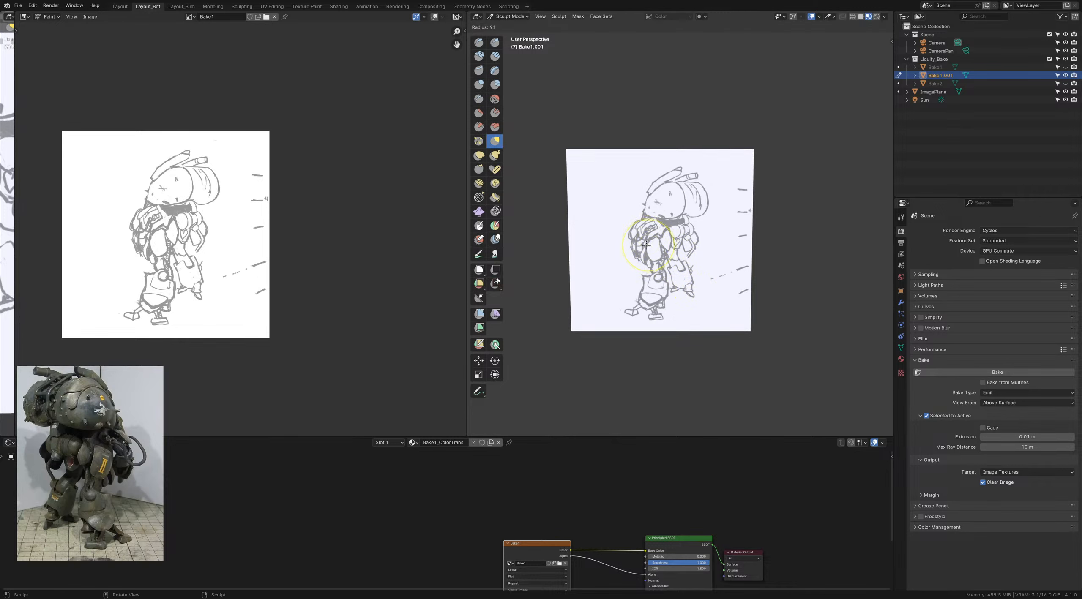
left_click(646, 245)
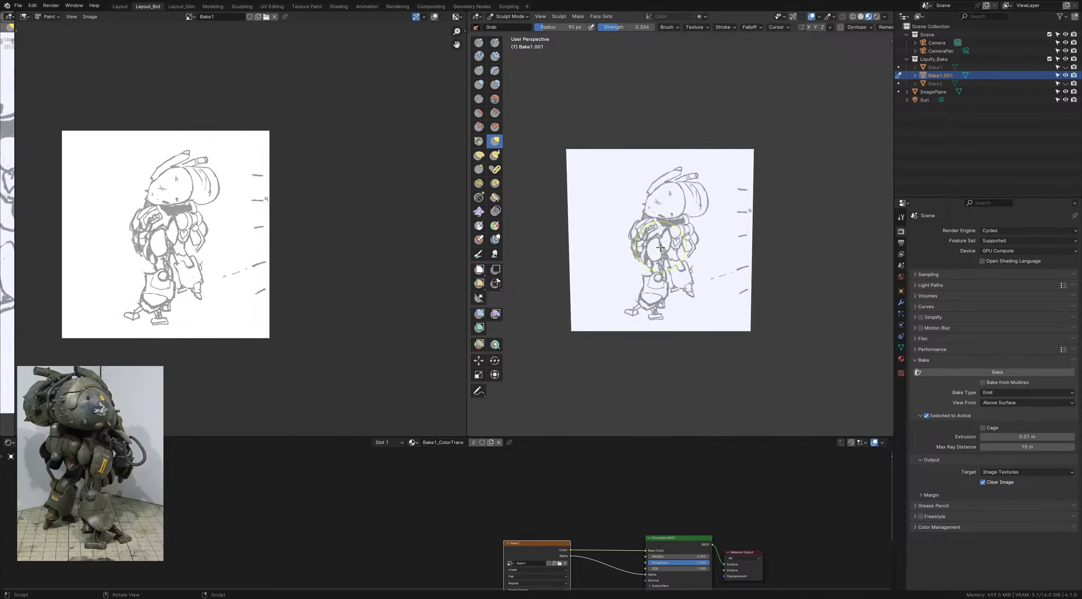
Step: Pull the near shoulder and the head's lower front edge with the Grab brush, reducing its radius to 67 px
left_click_drag(661, 247, 646, 219)
key("f")
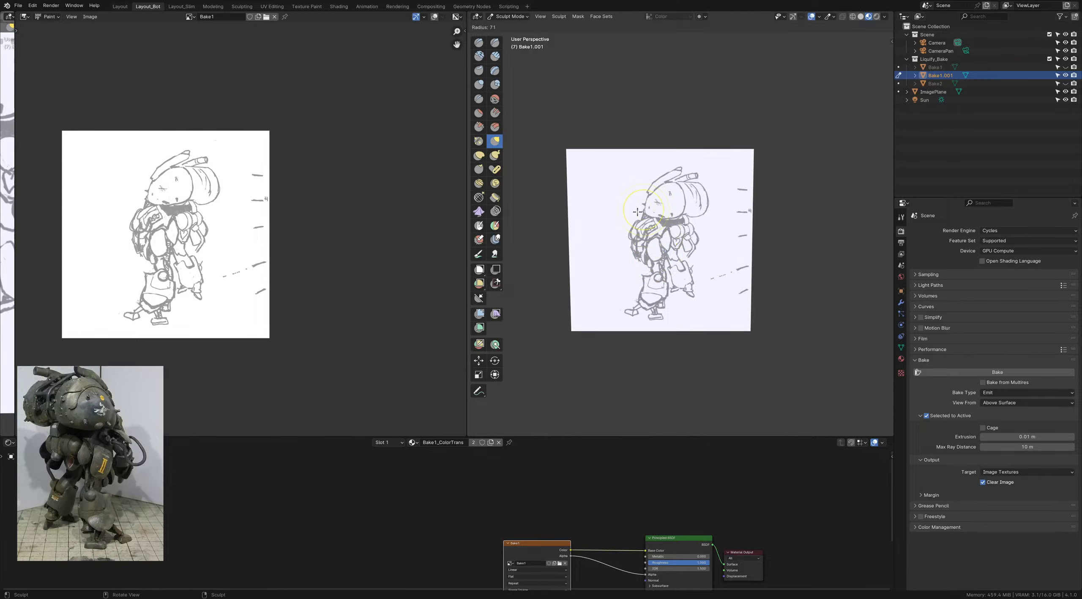
left_click(643, 211)
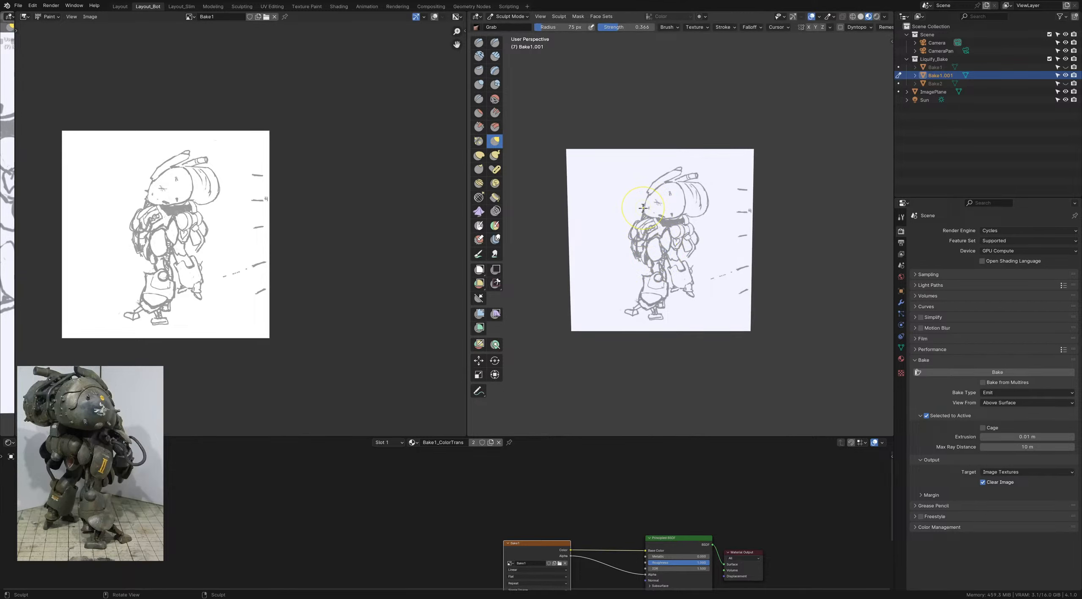
key("f")
left_click(664, 215)
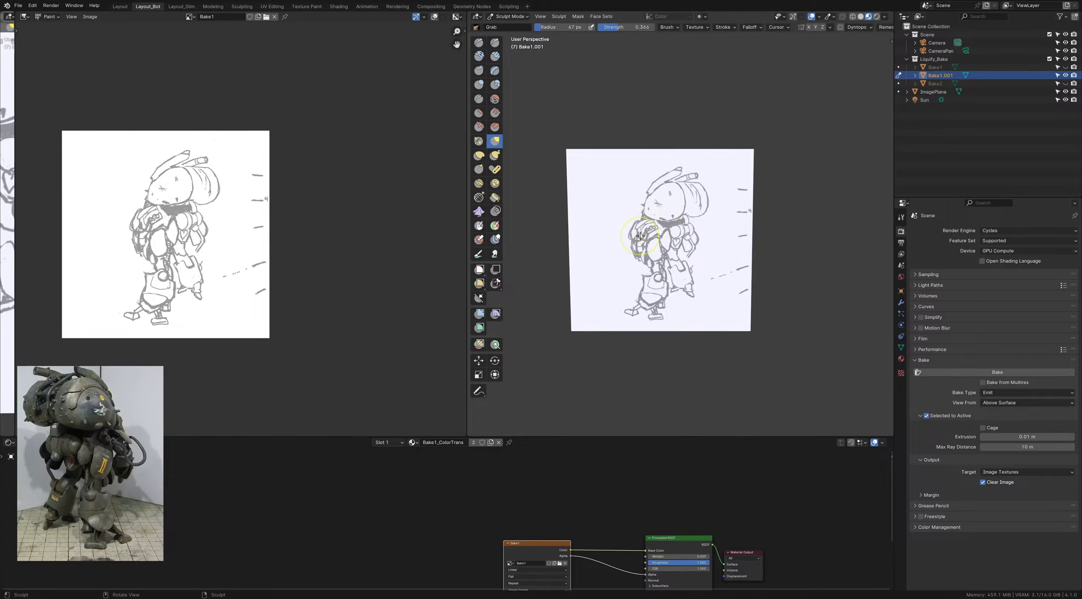
Step: Push the near arm's outline outward and nudge the far arm with a resized Grab brush
key("f")
left_click(626, 236)
key("bracketright")
key("bracketleft")
key("bracketleft")
key("bracketleft")
key("bracketleft")
key("bracketleft")
key("bracketleft")
key("bracketleft")
left_click_drag(693, 243, 696, 243)
Step: Shift the mech's knee and thigh lines with the Grab brush at about 54 px
key("f")
left_click(643, 284)
key("f")
left_click(673, 270)
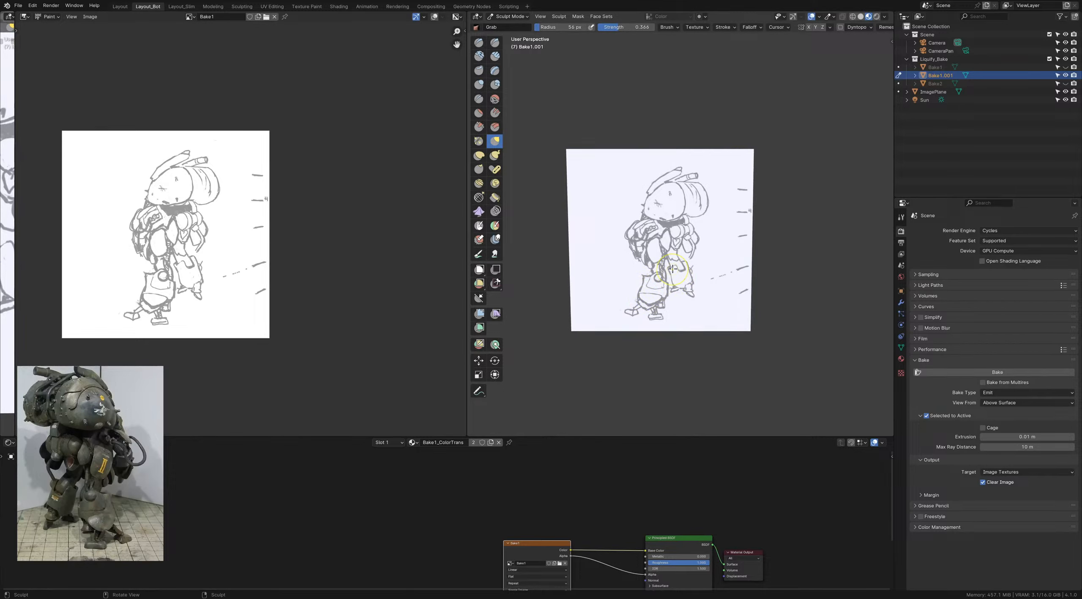
key("f")
left_click(676, 271)
left_click_drag(684, 270, 682, 267)
Step: Reshape the waist and near hip lines with a smaller Grab brush
key("f")
left_click(672, 257)
key("f")
left_click(673, 254)
left_click_drag(658, 257, 653, 259)
left_click_drag(653, 260, 650, 255)
Step: Move the chest and far shoulder lines with the Grab brush at 54 px
key("f")
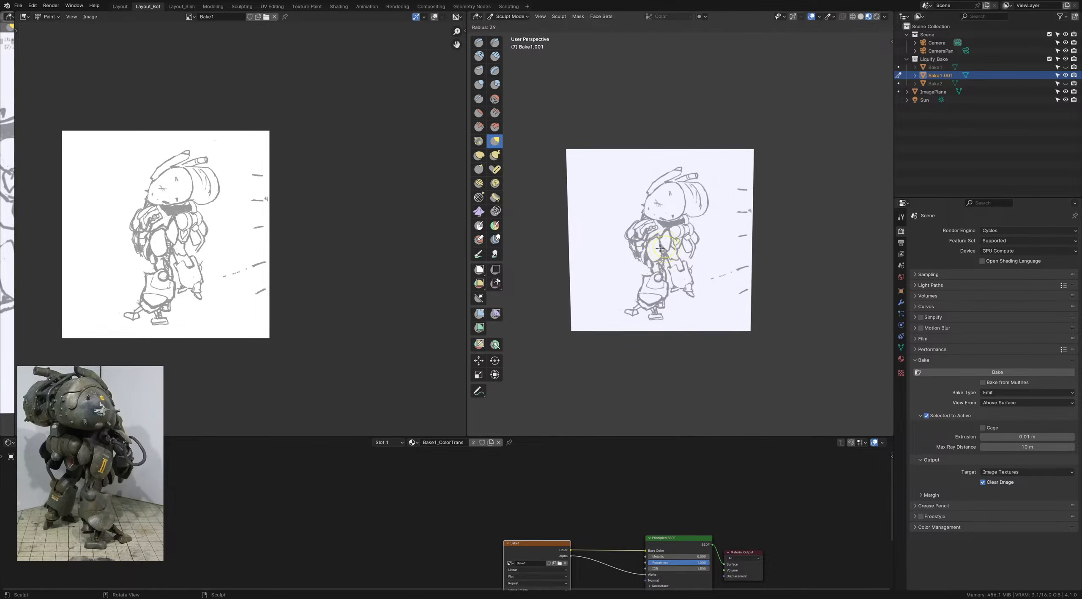
left_click(669, 246)
key("f")
left_click(672, 245)
key("f")
left_click(674, 244)
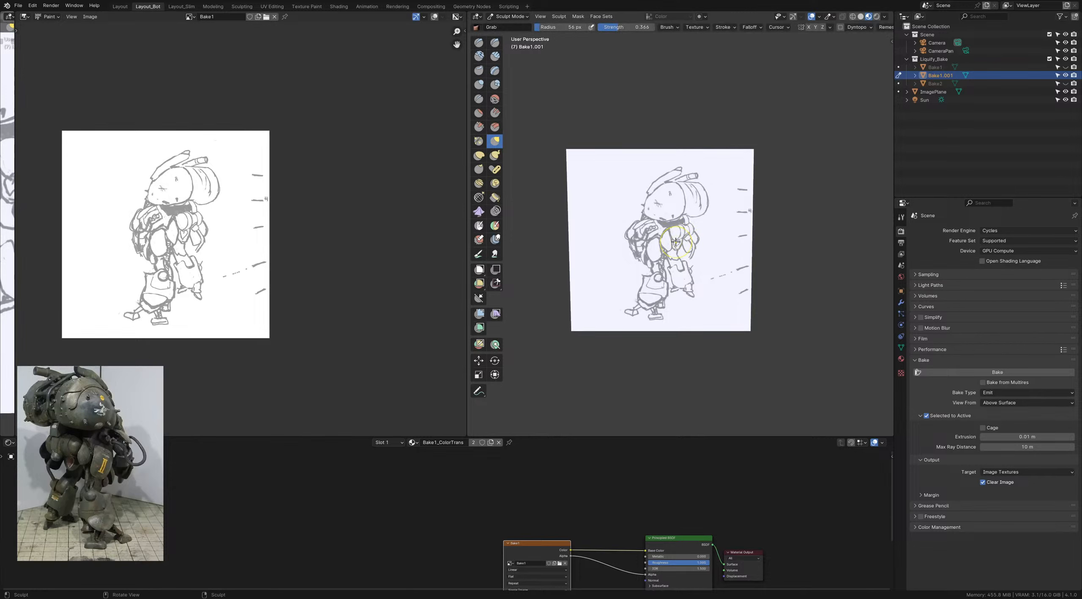
left_click_drag(679, 242, 674, 246)
mouse_move(677, 243)
left_mouse_down()
mouse_move(694, 240)
mouse_move(689, 248)
mouse_move(688, 215)
mouse_move(684, 228)
left_mouse_up()
Step: Refine the collar and upper chest details below the head with a small Grab brush of about 18 px
key("f")
left_click(688, 240)
key("f")
left_click(681, 220)
key("f")
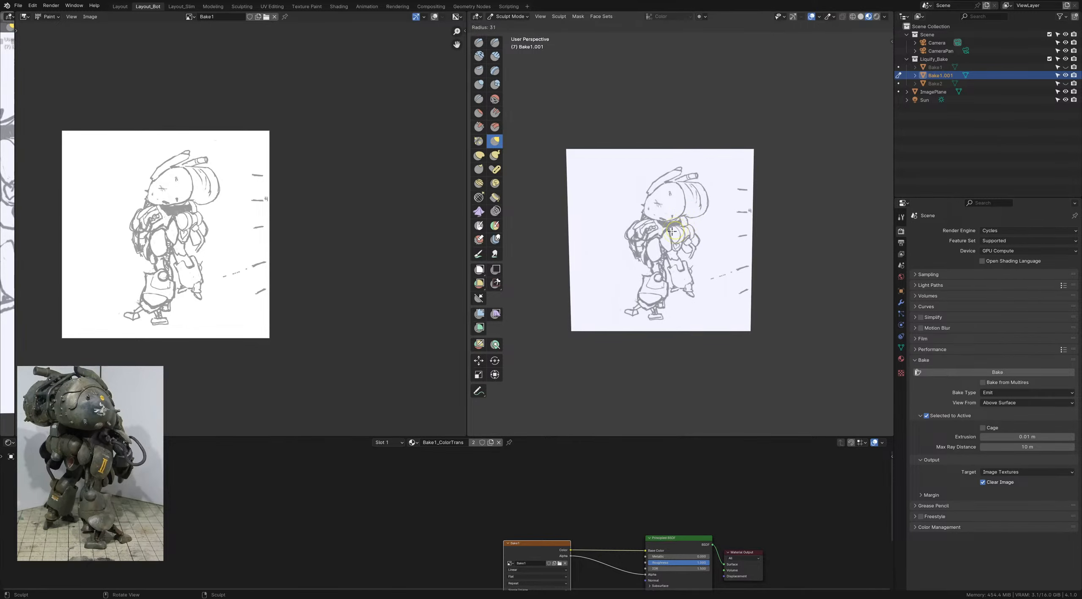
left_click(673, 231)
key("f")
left_click(672, 230)
key("f")
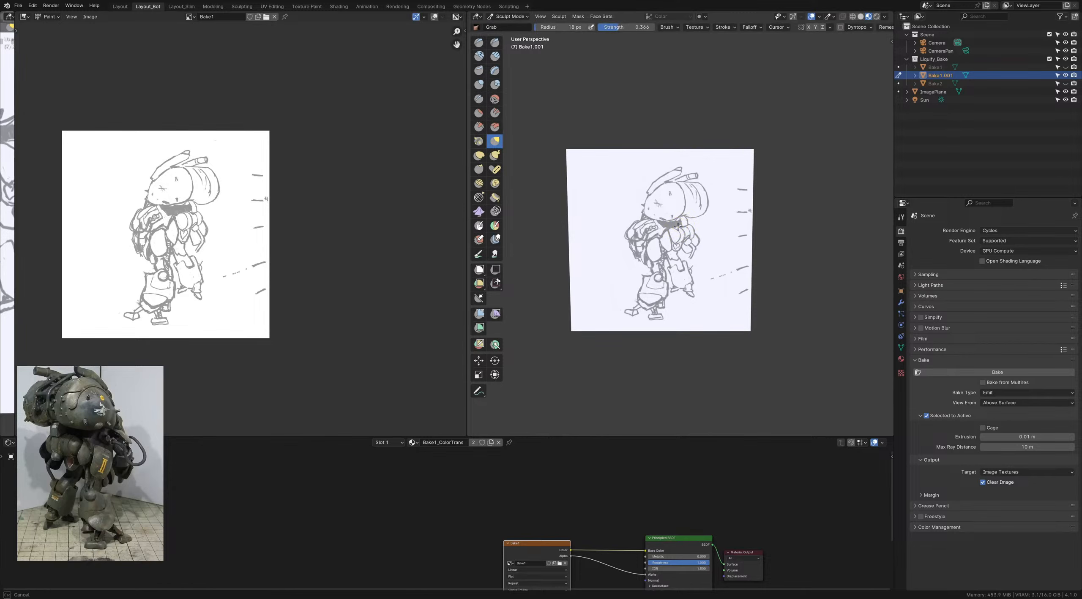
left_click(676, 231)
key("f")
left_click(679, 230)
key("f")
left_click(669, 235)
Step: Nudge the narrow gap between the near arm and torso sideways with the Grab brush at 27 px
key("f")
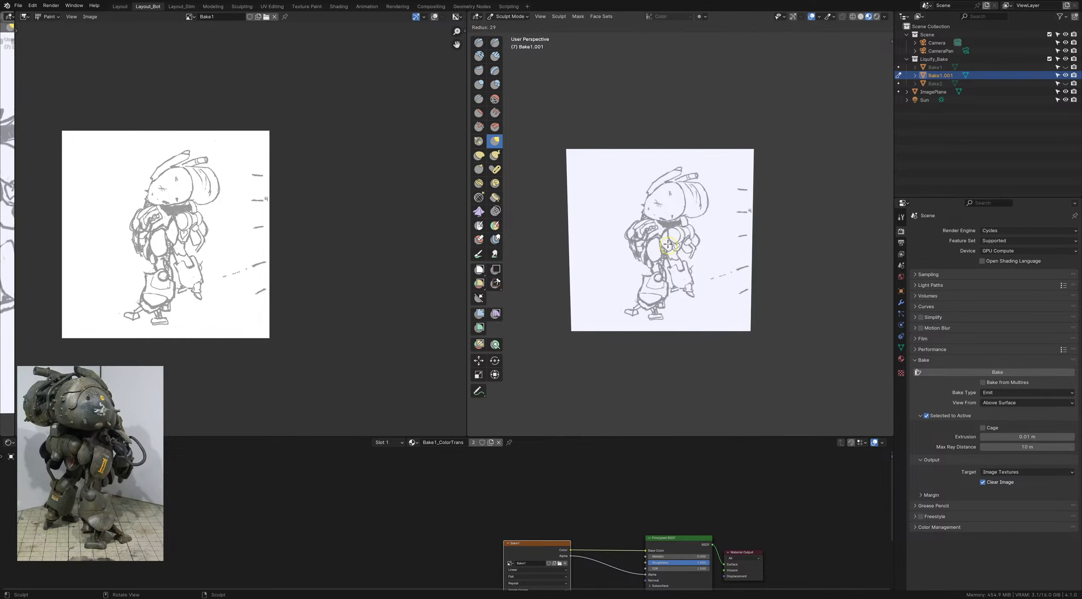
left_click(668, 245)
key("f")
left_click(668, 245)
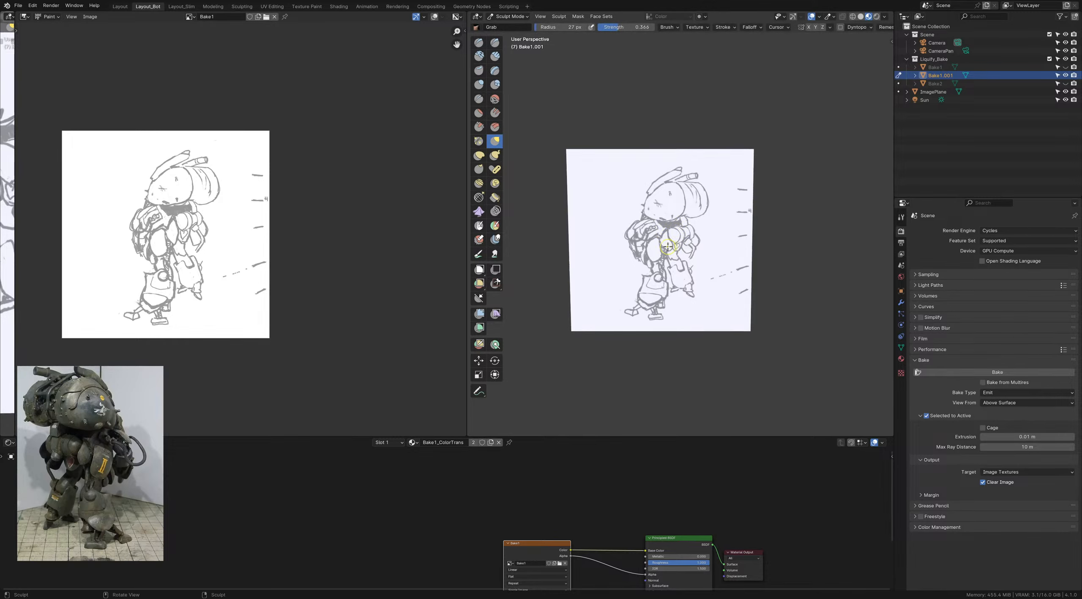
left_click_drag(668, 247, 674, 247)
Step: Enlarge the Grab brush and reposition the far leg's knee and shin lines
key("bracketleft")
key("bracketright")
key("bracketright")
key("bracketright")
key("bracketright")
key("bracketright")
key("bracketright")
key("bracketright")
key("bracketright")
key("bracketright")
key("f")
left_click(677, 289)
left_click_drag(672, 290, 666, 274)
Step: Bulge the front of the mech's head outward with the enlarged Grab brush and adjust the torso below it
key("bracketright")
key("bracketright")
mouse_move(643, 207)
left_mouse_down()
mouse_move(662, 185)
mouse_move(648, 196)
left_mouse_up()
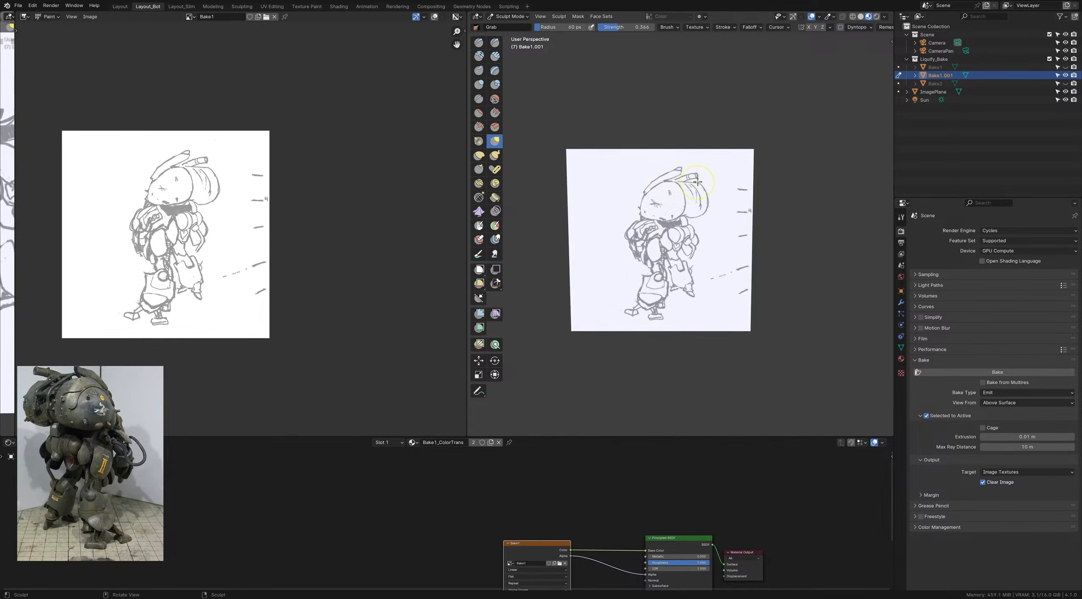
mouse_move(654, 190)
left_mouse_down()
mouse_move(638, 213)
mouse_move(706, 205)
mouse_move(699, 197)
mouse_move(662, 224)
mouse_move(656, 267)
left_mouse_up()
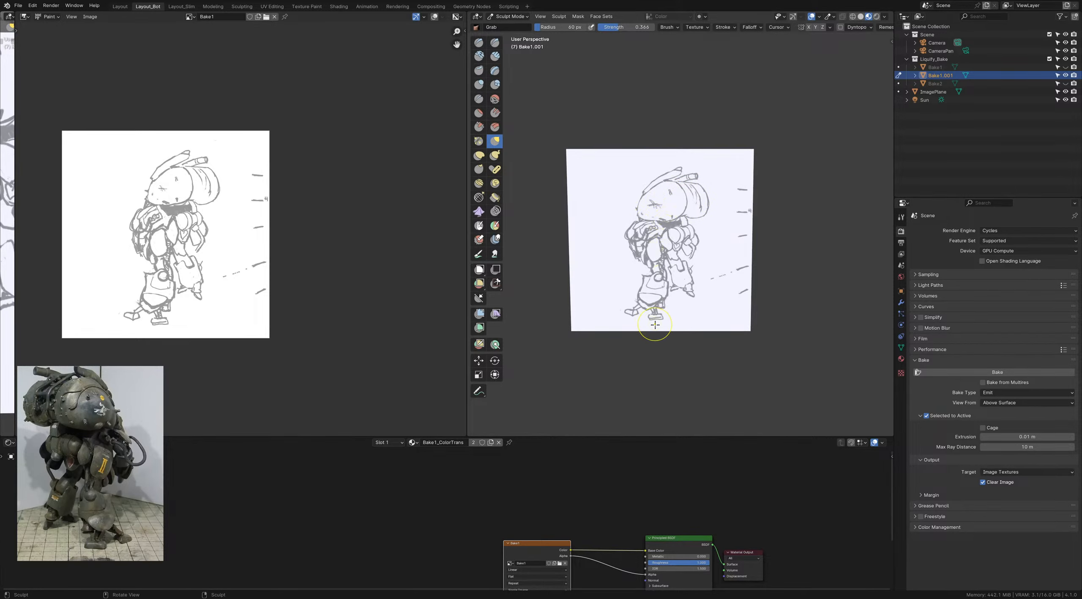
Step: Grab the near leg, foot and outer arm lines into better proportion, and return the plane to Object Mode
mouse_move(665, 323)
left_mouse_down()
mouse_move(631, 316)
mouse_move(641, 287)
left_mouse_up()
left_click_drag(666, 290, 664, 284)
key("f")
left_click(665, 283)
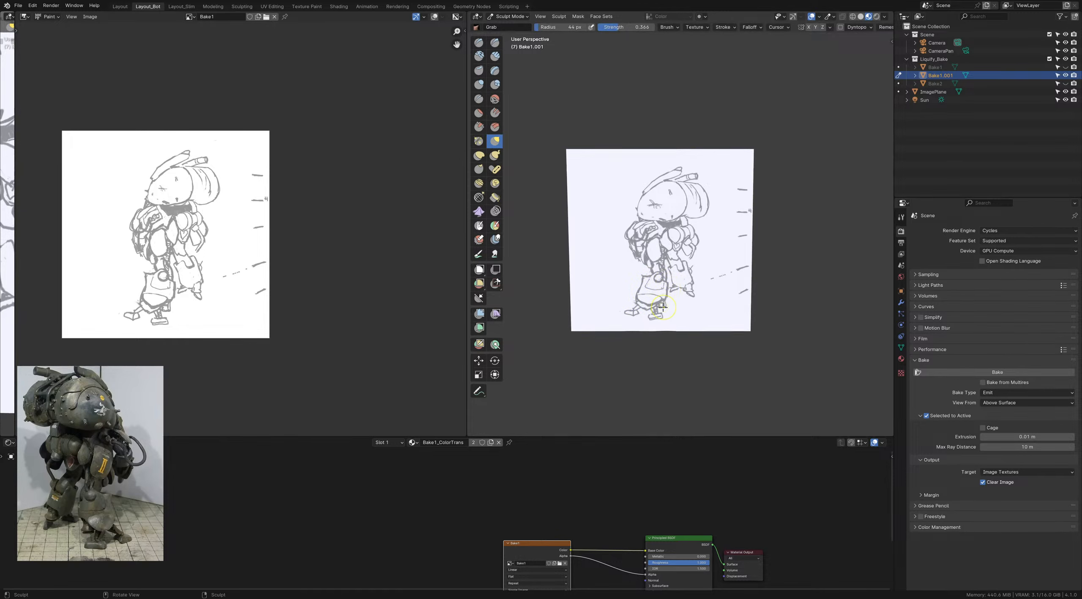
key("f")
left_click(665, 307)
mouse_move(627, 235)
left_mouse_down()
mouse_move(631, 246)
mouse_move(641, 233)
mouse_move(643, 243)
mouse_move(623, 243)
mouse_move(631, 247)
left_mouse_up()
key("ctrl+Tab")
left_click(606, 210)
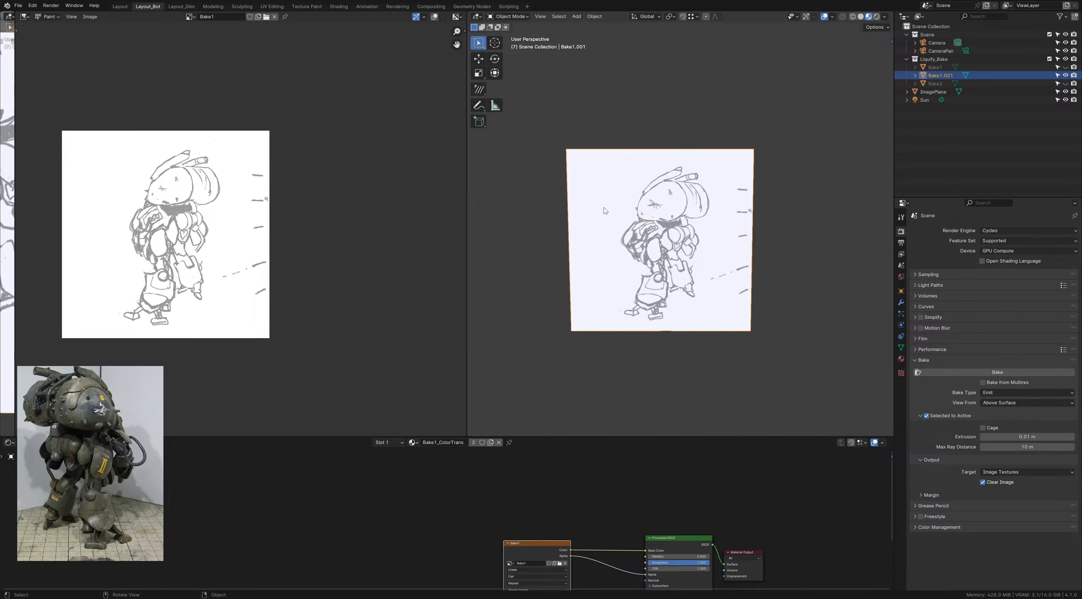
Step: Toggle the visibility of Bake1.001 repeatedly to compare the liquified mech with the original sketch
left_click(1065, 76)
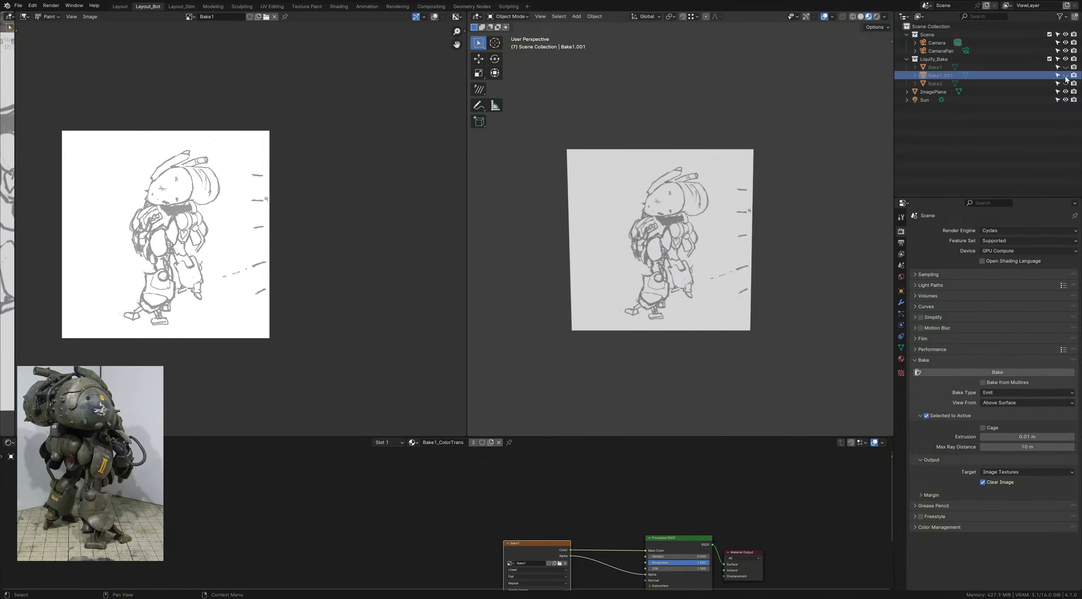
left_click(1065, 76)
left_click(1065, 76)
left_click(1065, 76)
left_click(1065, 76)
left_click(1066, 76)
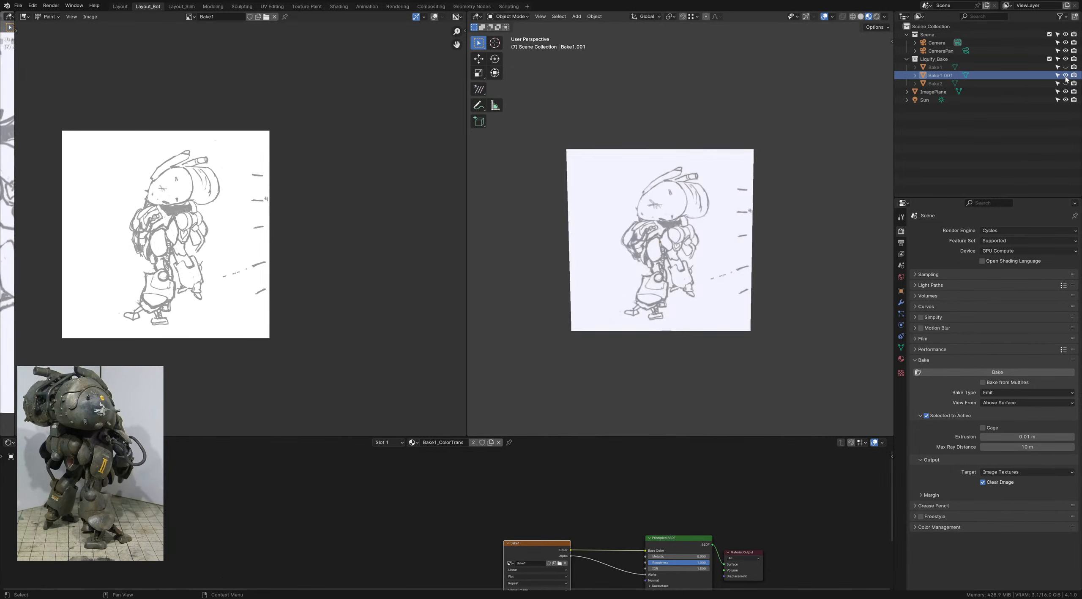
left_click(1065, 76)
left_click(1066, 75)
left_click(1065, 76)
left_click(1065, 76)
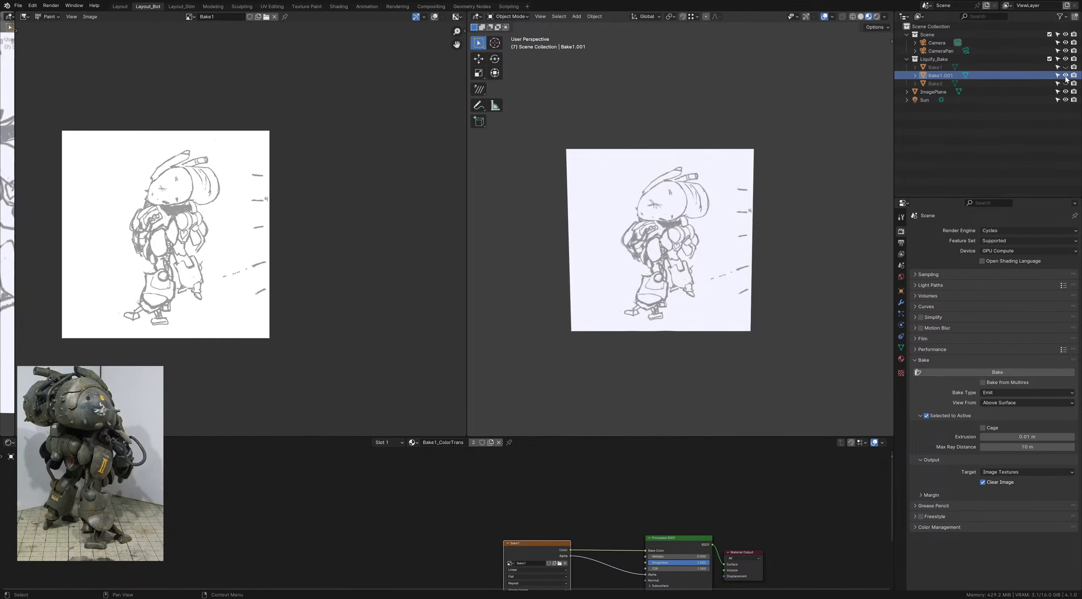
left_click(1066, 76)
left_click(1065, 76)
left_click(1065, 76)
left_click(1066, 76)
Step: Unhide Bake2, make it active together with the selected Bake1.001 plane, and run the Emit bake
key("ctrl+Tab")
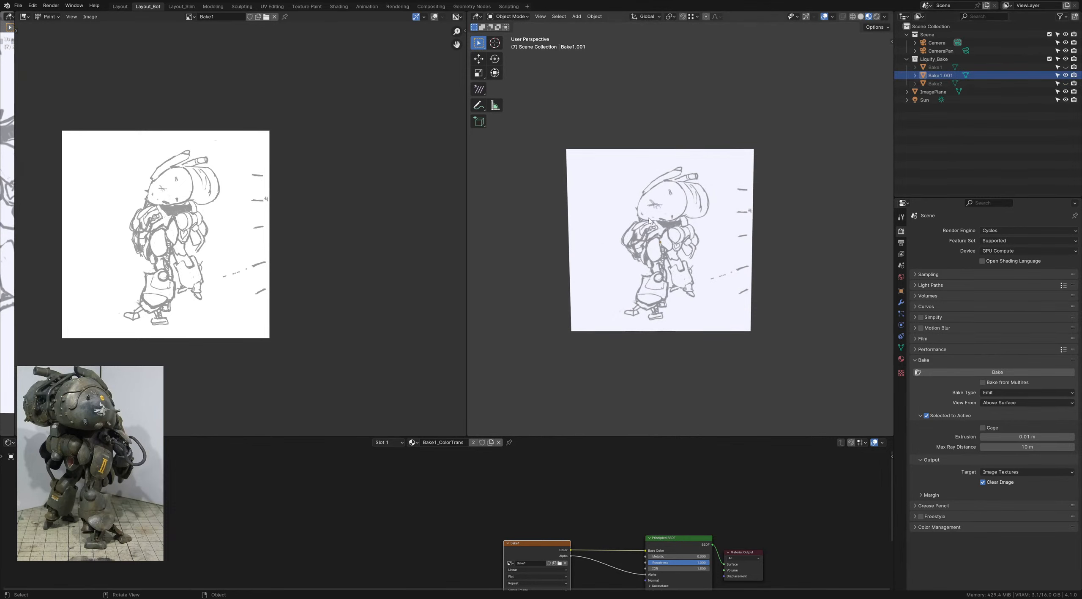
left_click(637, 211)
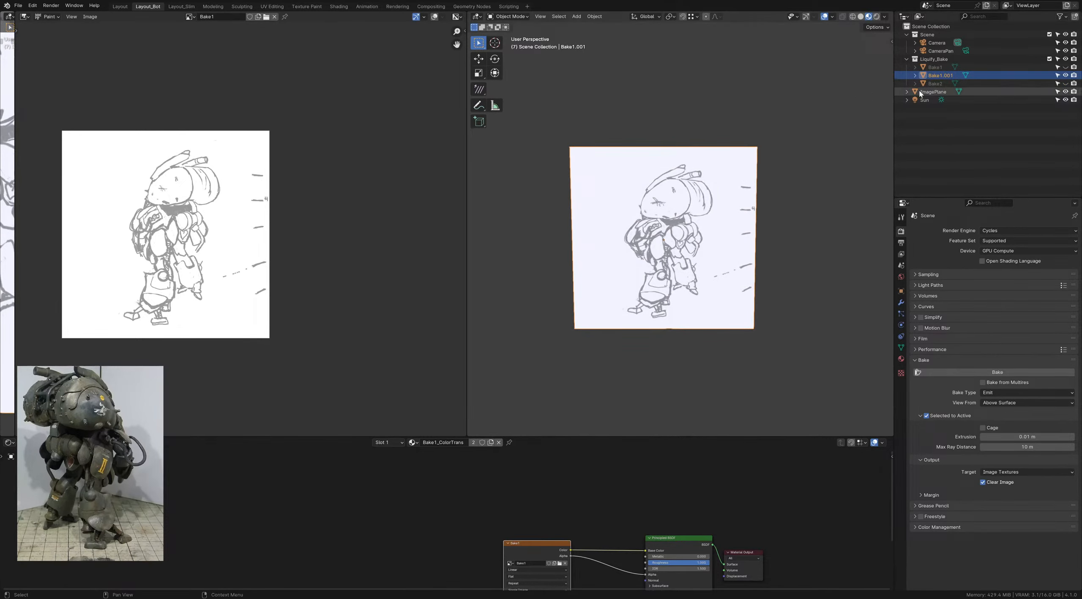
left_click(1065, 83)
left_click(940, 83, "ctrl")
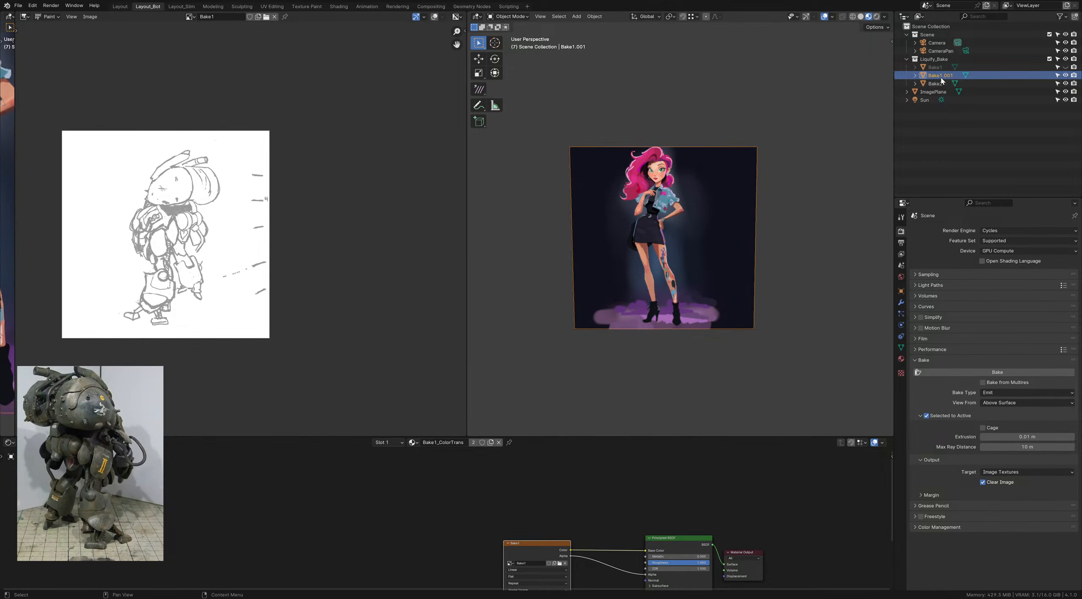
left_click(984, 375)
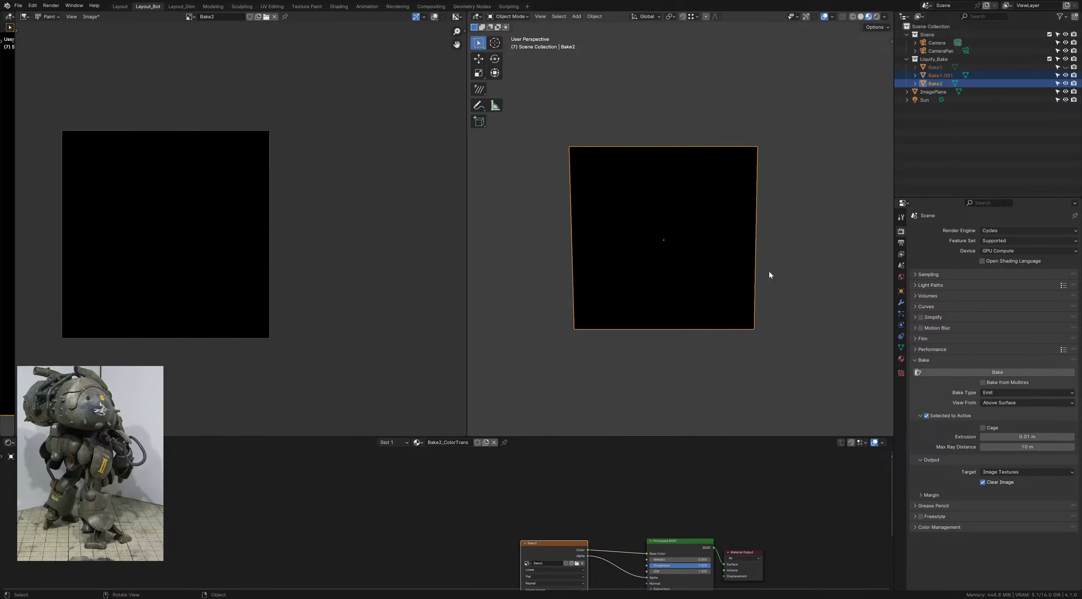
Step: Select only the Bake2 plane and add an Emission shader node to its material
left_click(936, 83)
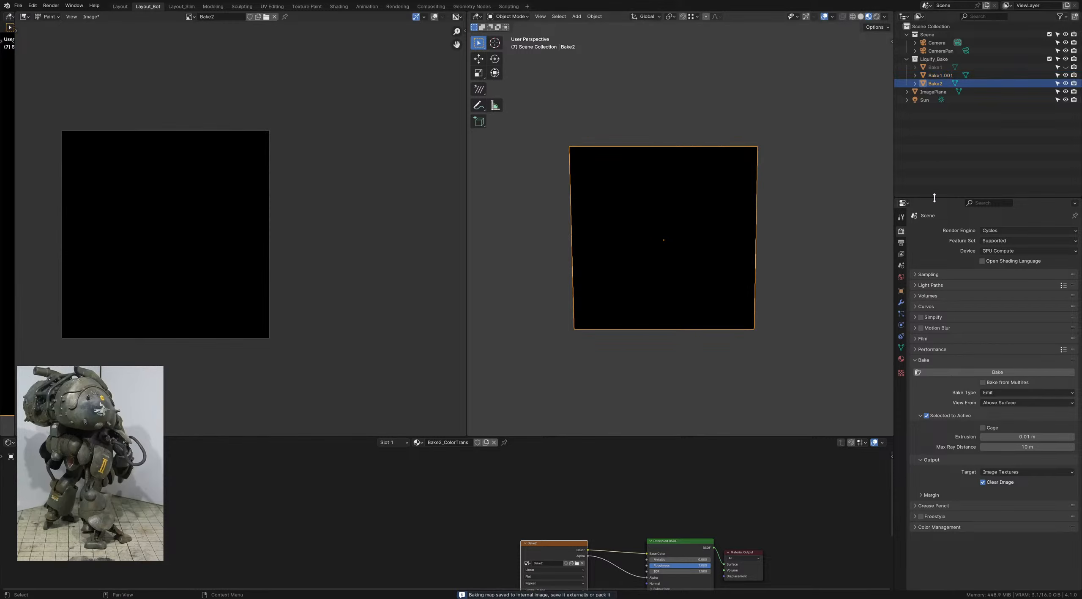
left_click(901, 360)
left_click(916, 265)
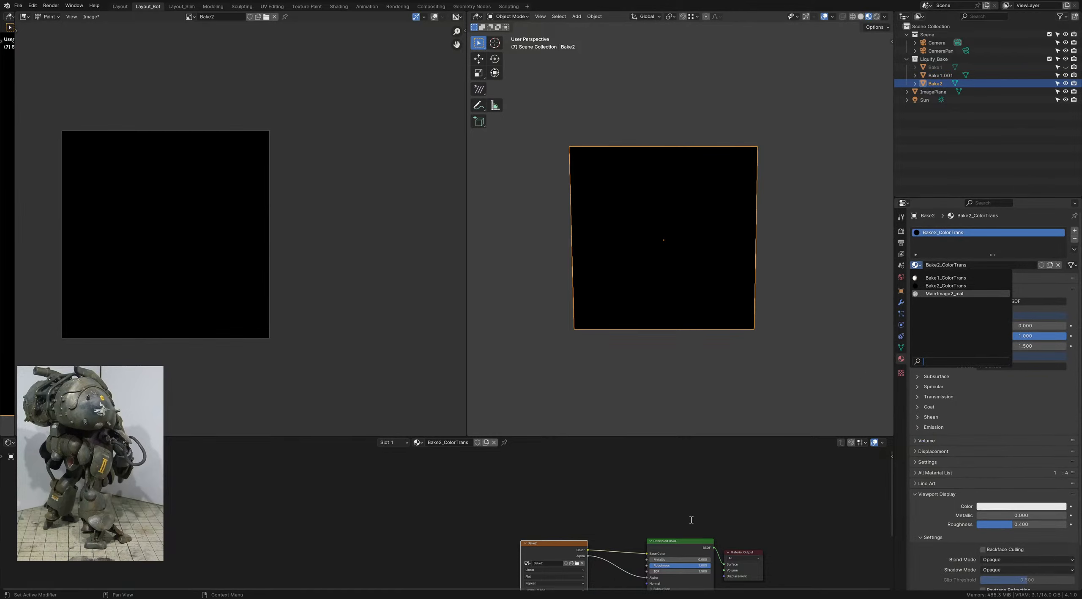
middle_click_drag(634, 514, 554, 499)
left_click(576, 513)
key("shift+a")
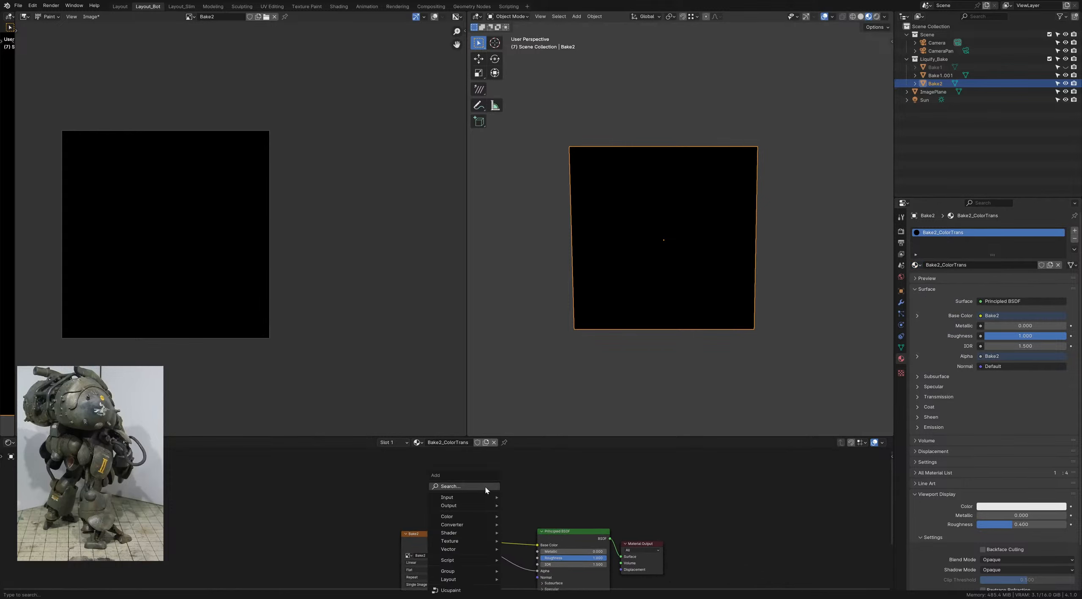
type("emi")
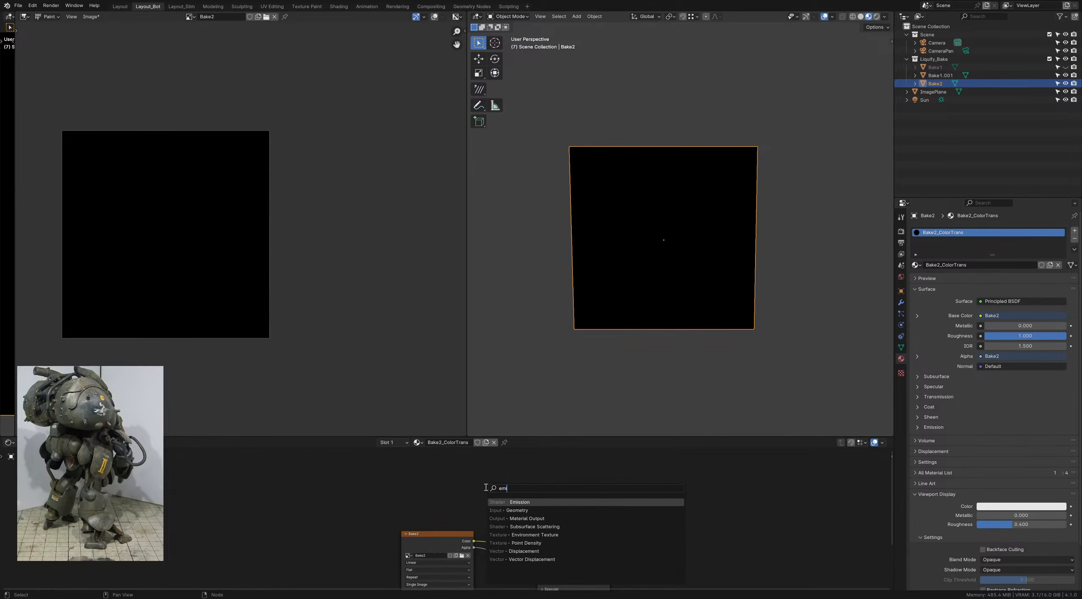
key("Return")
Step: Feed the Bake2 image color into the Emission node, connect Emission to the Material Output surface, and arrange the nodes
left_click(540, 482)
left_click_drag(474, 542, 621, 557)
mouse_move(562, 483)
left_mouse_down()
mouse_move(584, 478)
mouse_move(574, 480)
left_mouse_up()
left_click(574, 534)
left_click_drag(574, 534, 553, 536)
left_click(635, 488)
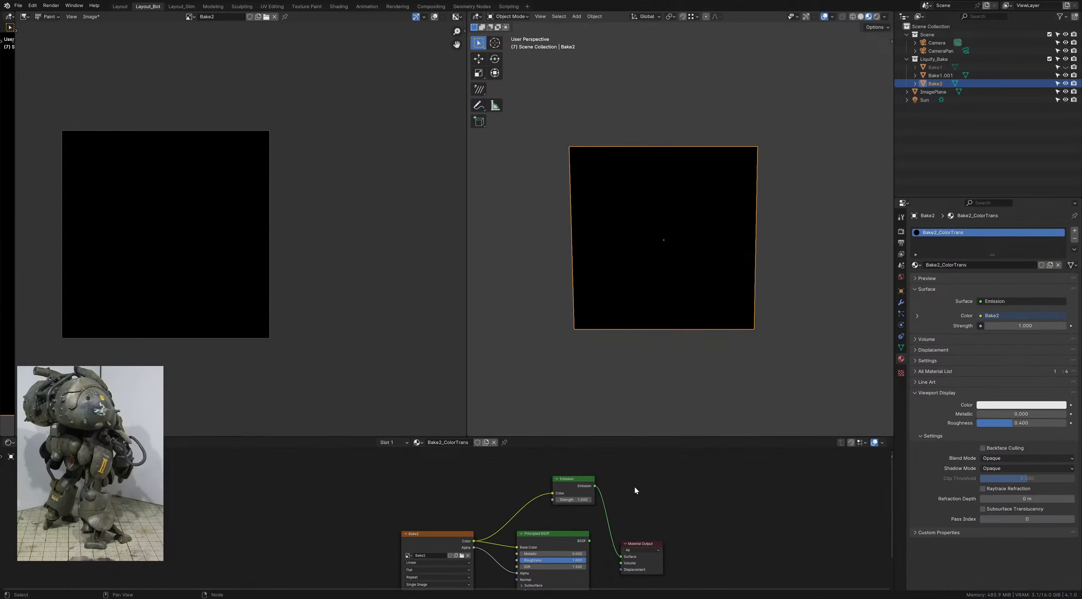
middle_click_drag(657, 483, 643, 487)
Step: Rename the Bake2_ColorTrans material as Bake2
left_click(992, 263)
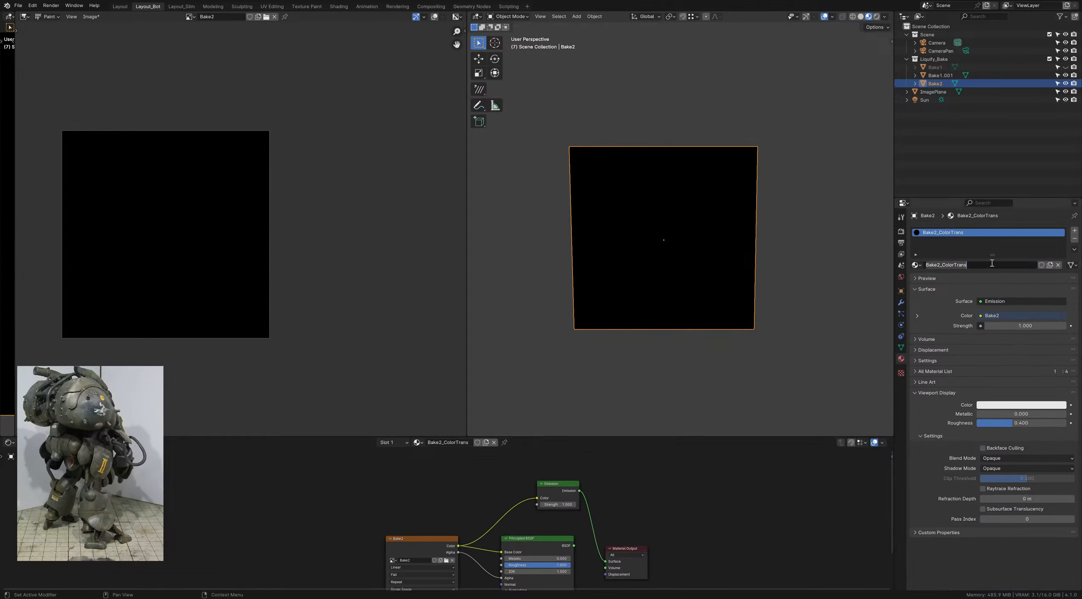
left_click(992, 263)
key("BackSpace")
key("Return")
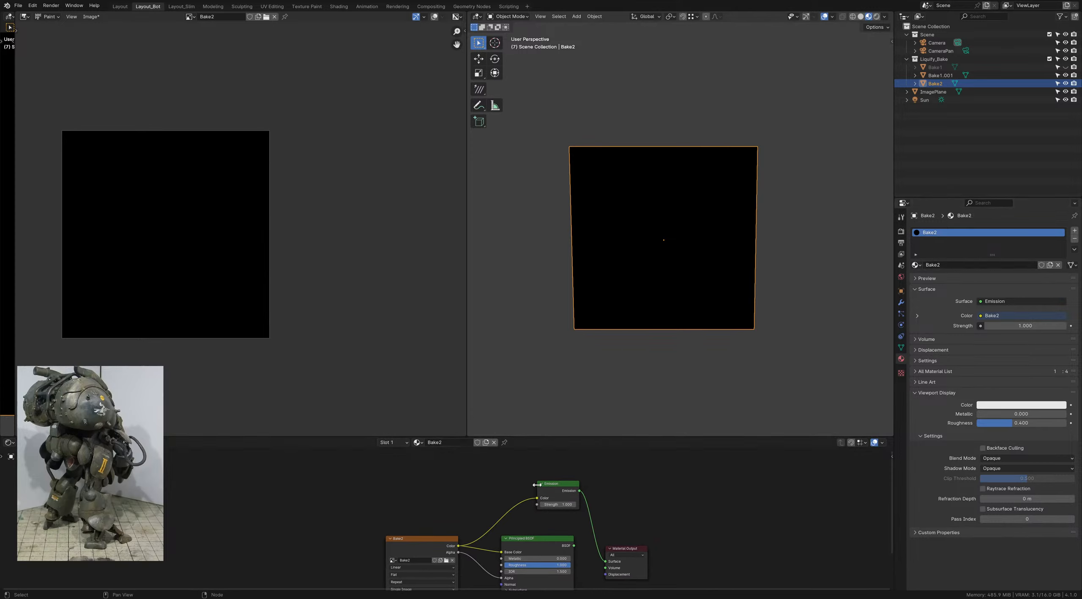
Step: Copy the Emission node into Bake1.001's material, feed it the Bake1 image color, and connect it to the Material Output surface
key("ctrl+c")
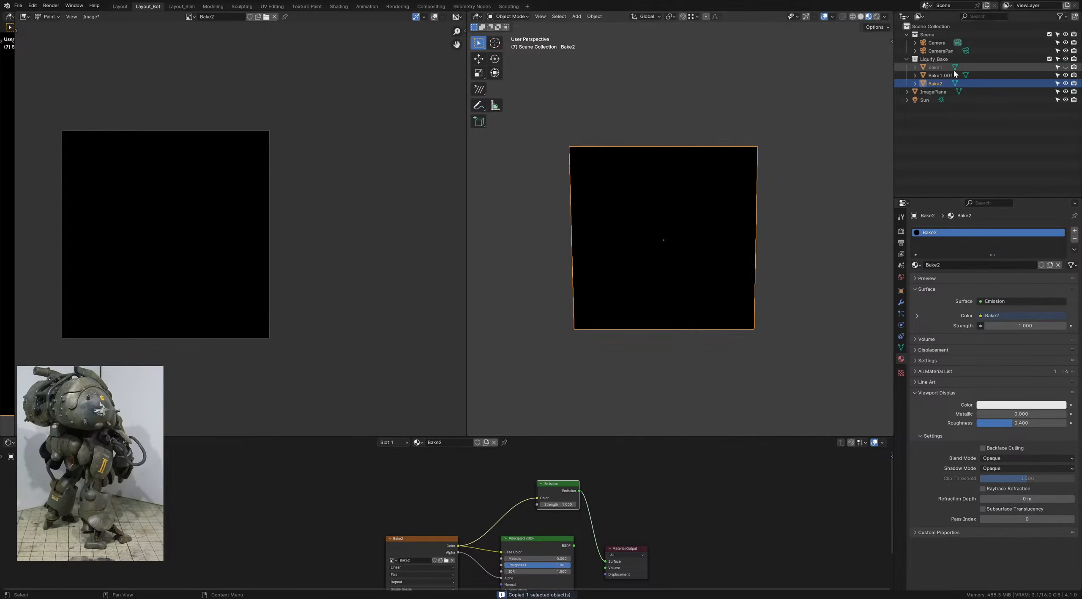
left_click(941, 75)
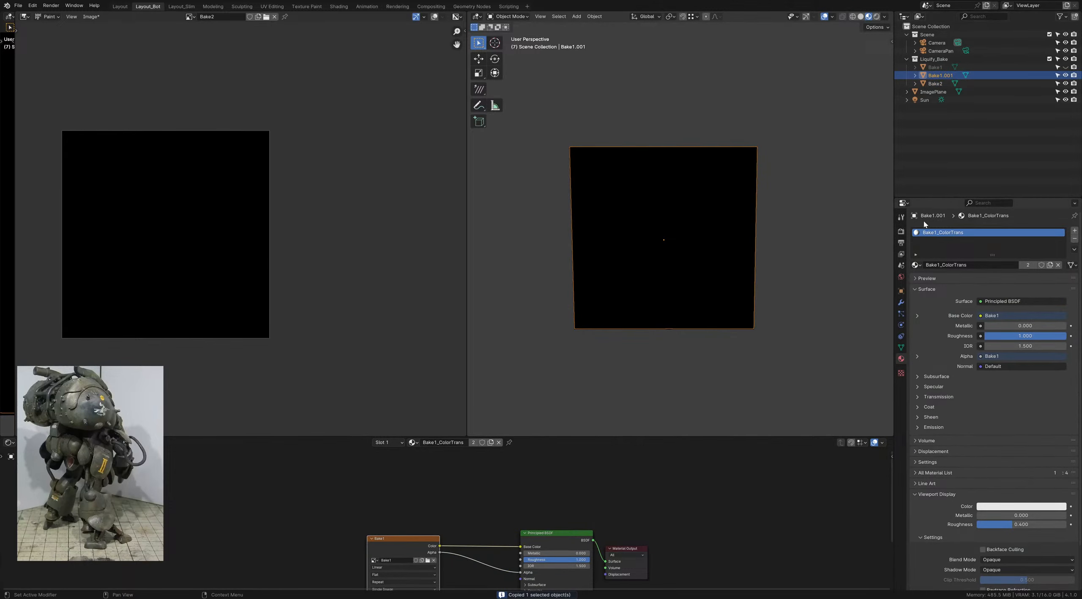
left_click(916, 269)
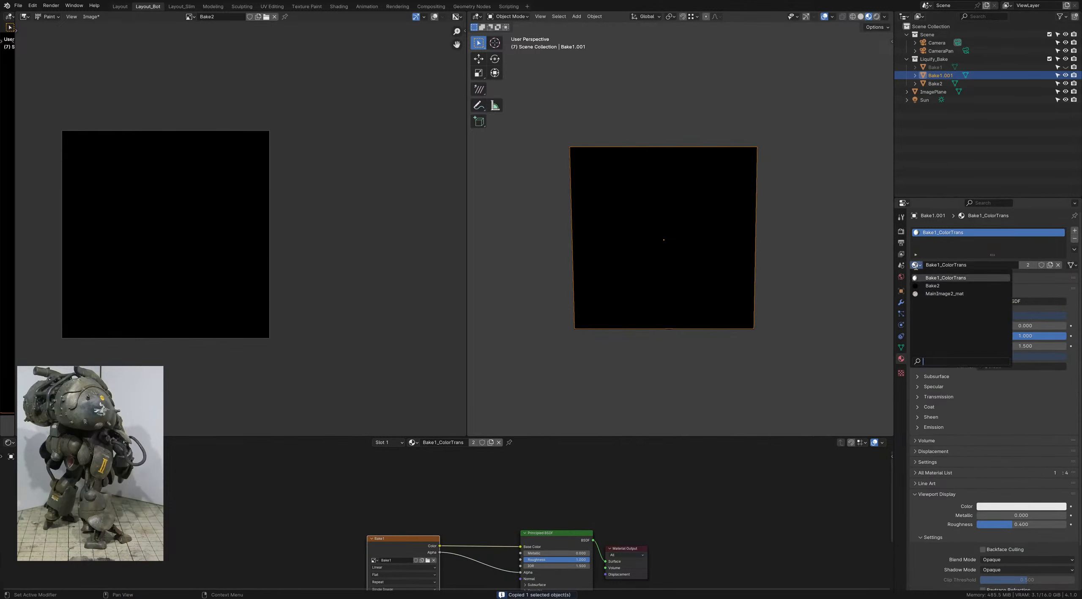
key("ctrl+v")
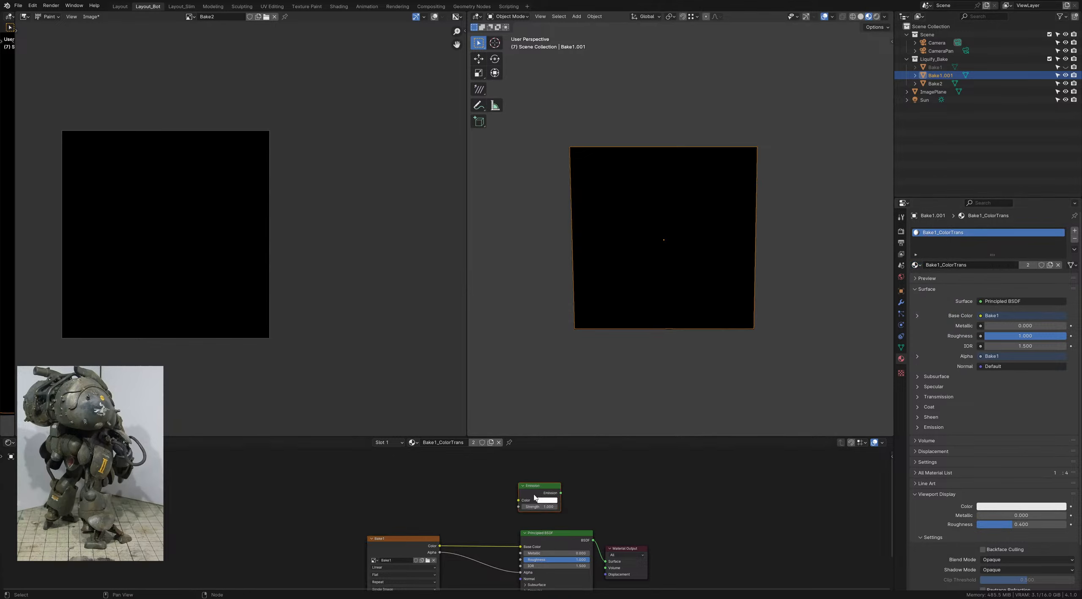
left_click_drag(440, 546, 605, 561)
left_click_drag(545, 533, 498, 539)
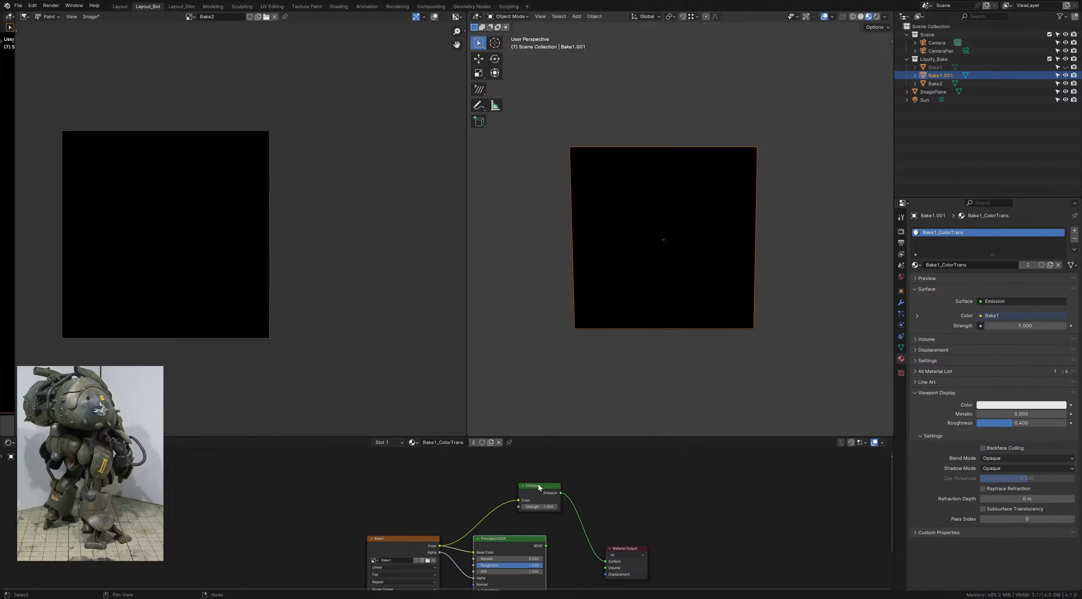
left_click_drag(540, 486, 549, 494)
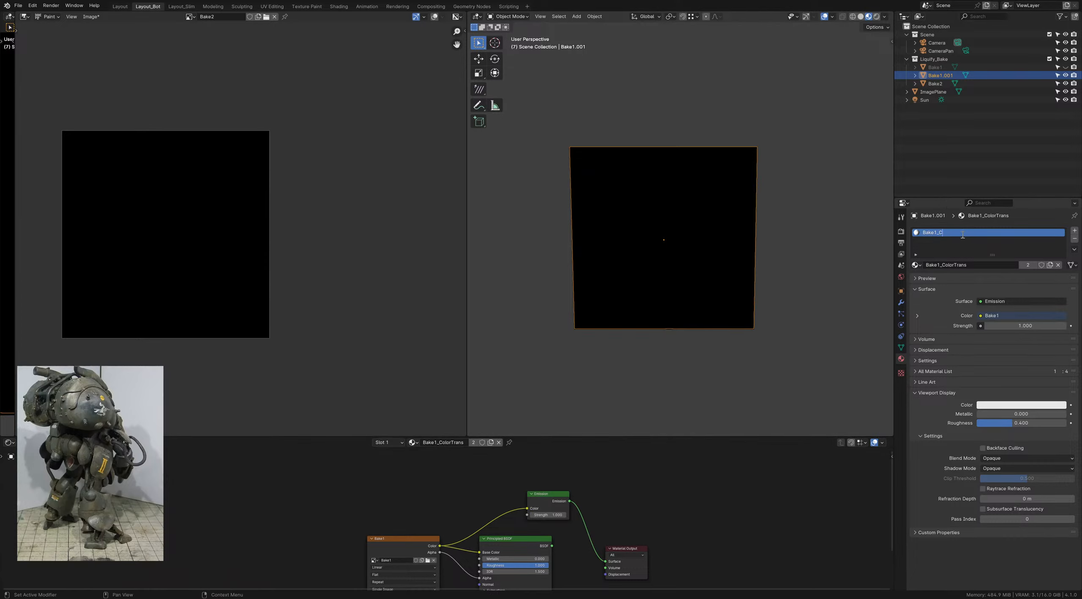
Step: Rename the Bake1_ColorTrans material as Bake1 and save the file
key("Return")
key("ctrl+s")
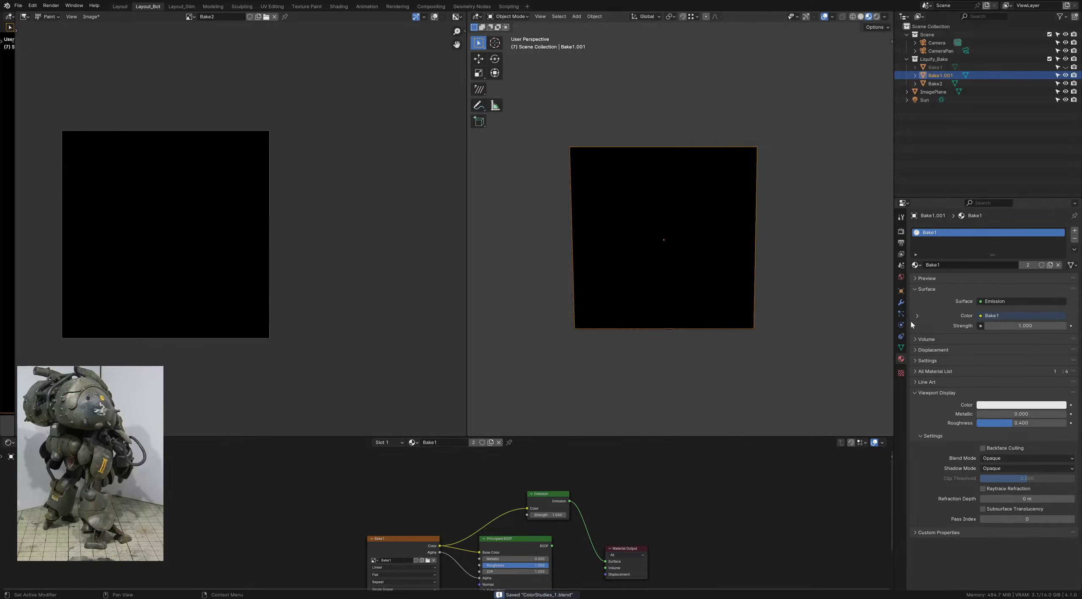
Step: Add Bake2 to the selection as the active object and run the Emit bake from Bake1.001
left_click(901, 231)
left_click(936, 84, "ctrl")
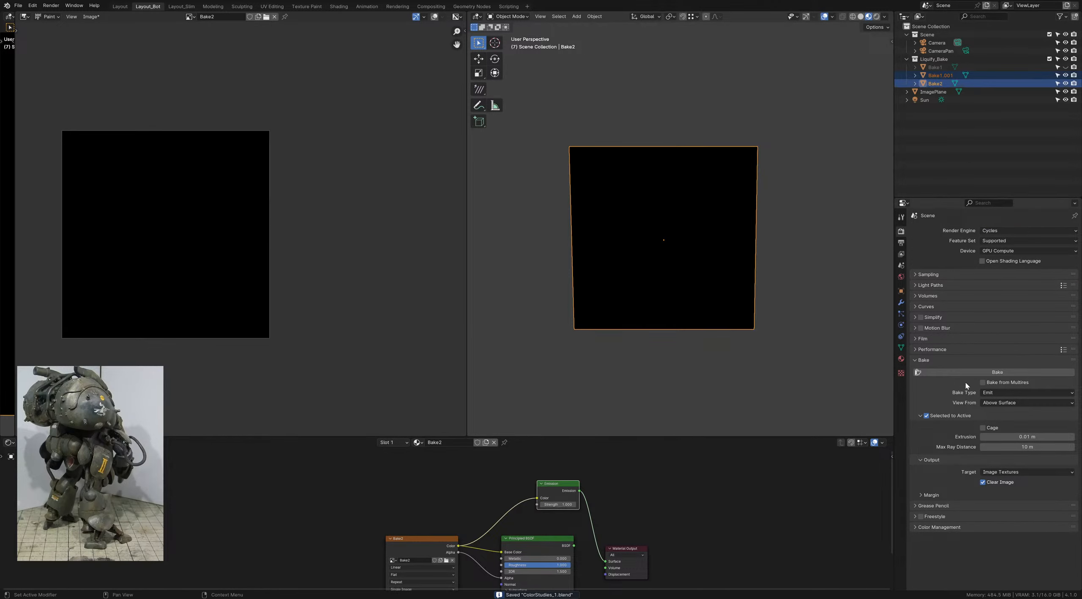
left_click(968, 372)
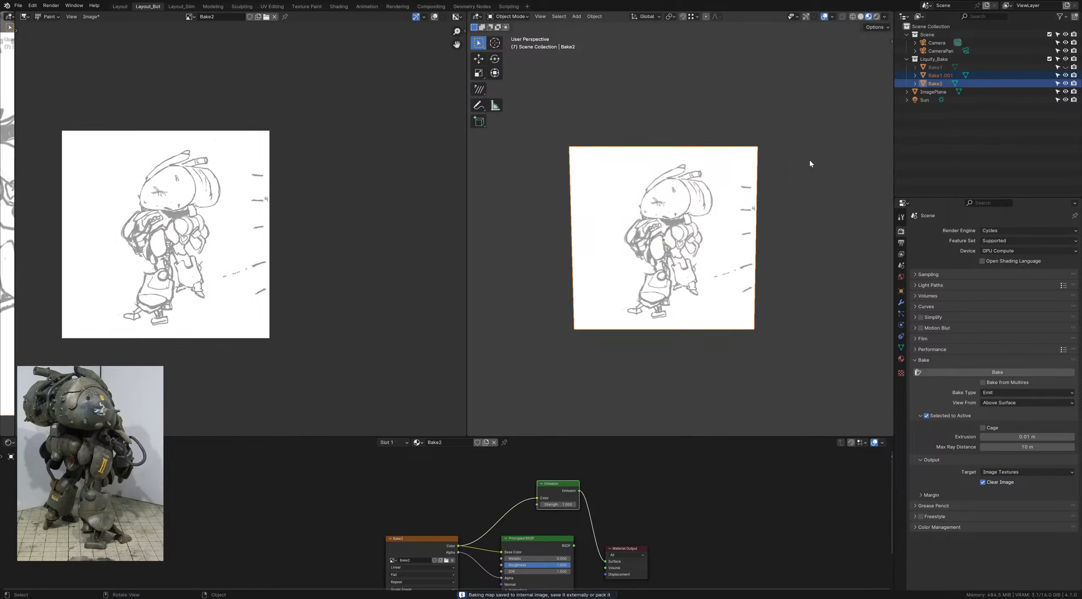
Step: Hide the Bake1.001 plane and toggle Bake2's visibility to compare the baked sketch with the original on ImagePlane
left_click(1065, 78)
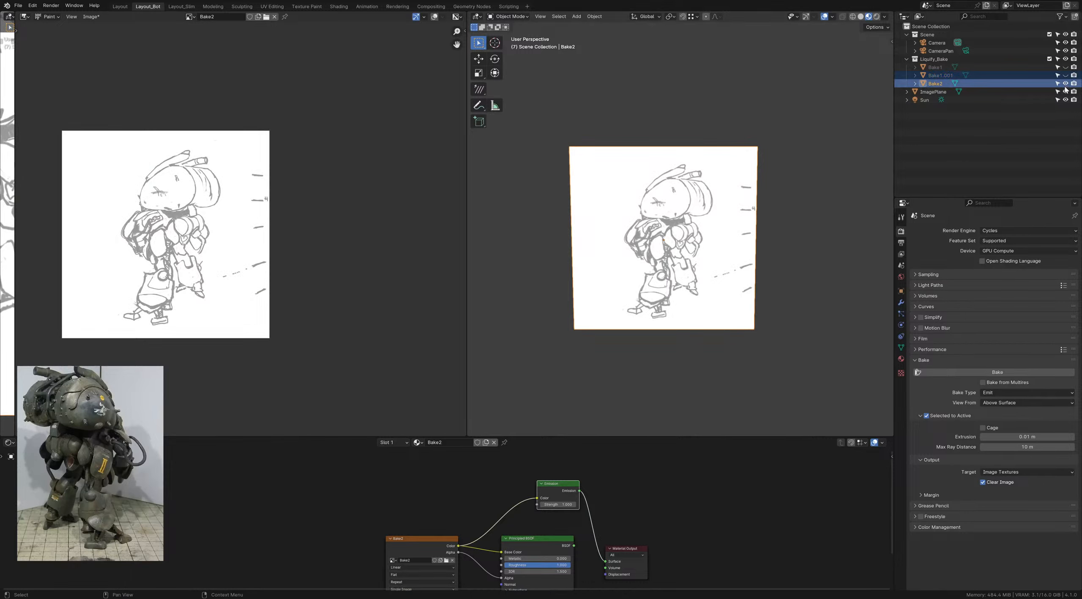
left_click(1065, 85)
left_click(1066, 84)
left_click(1065, 84)
left_click(1065, 85)
left_click(1066, 84)
left_click(1066, 84)
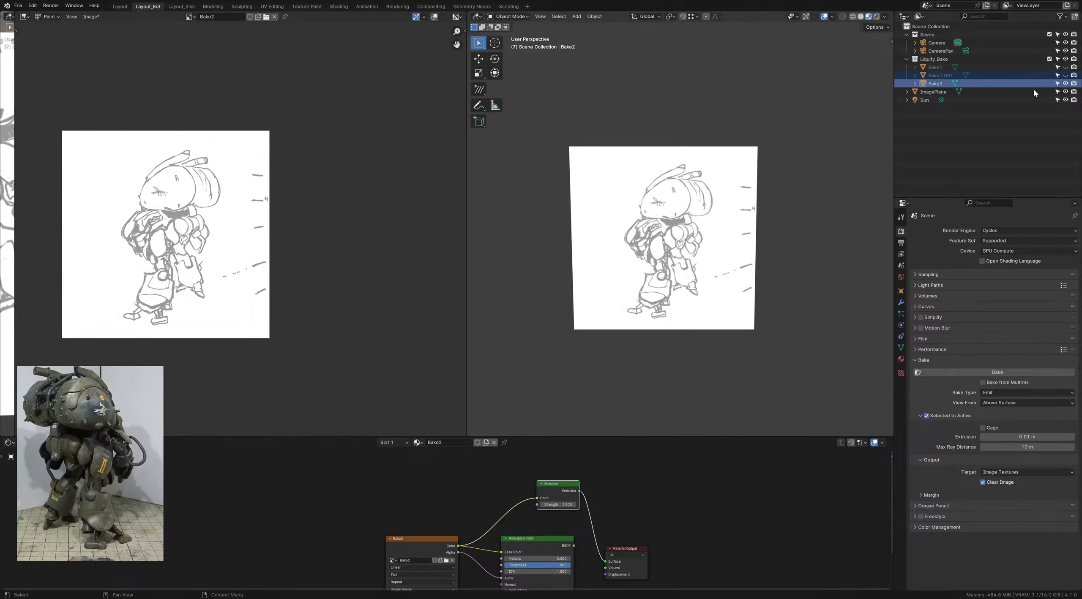
Step: Save the baked Bake2 image
left_click(91, 16)
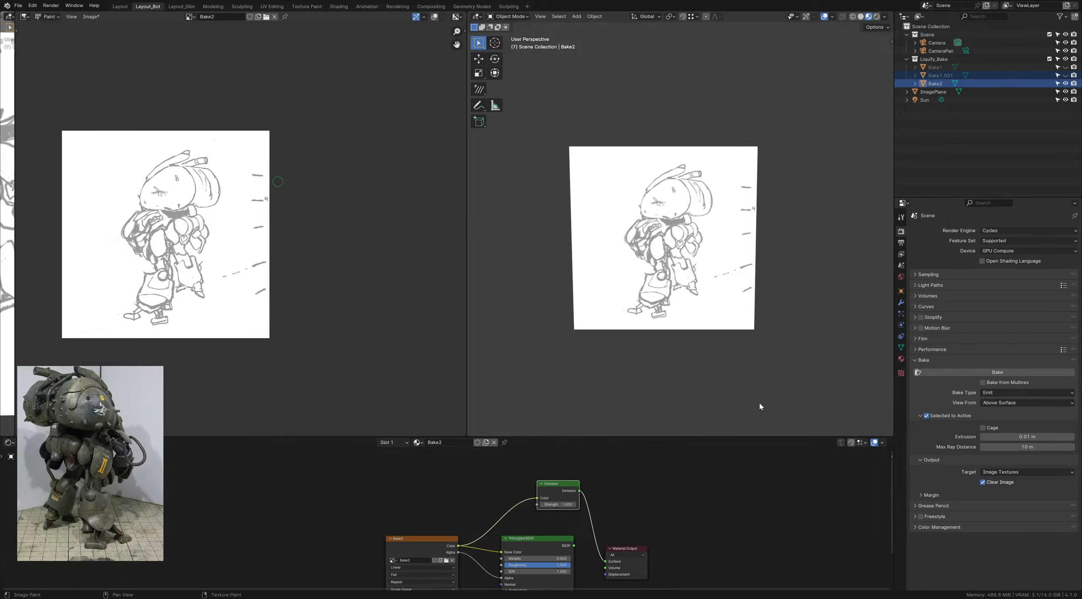
key("shift+alt+s")
left_click(90, 17)
Step: Hide Bake2 and delete the sculpted Bake1.001 plane
left_click(1065, 83)
left_click(965, 75)
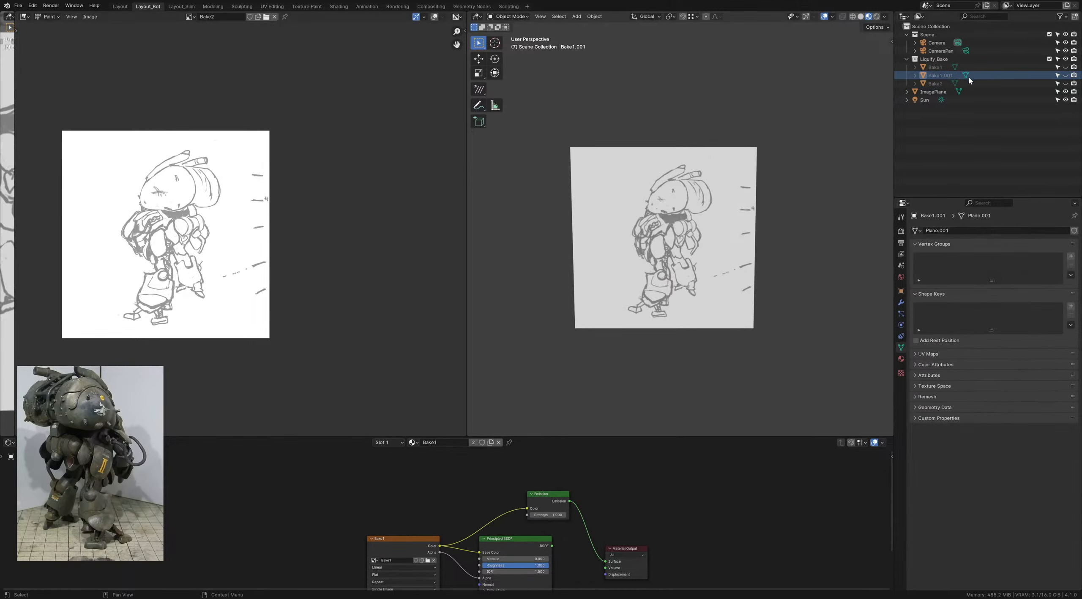
key("x")
left_click(776, 131)
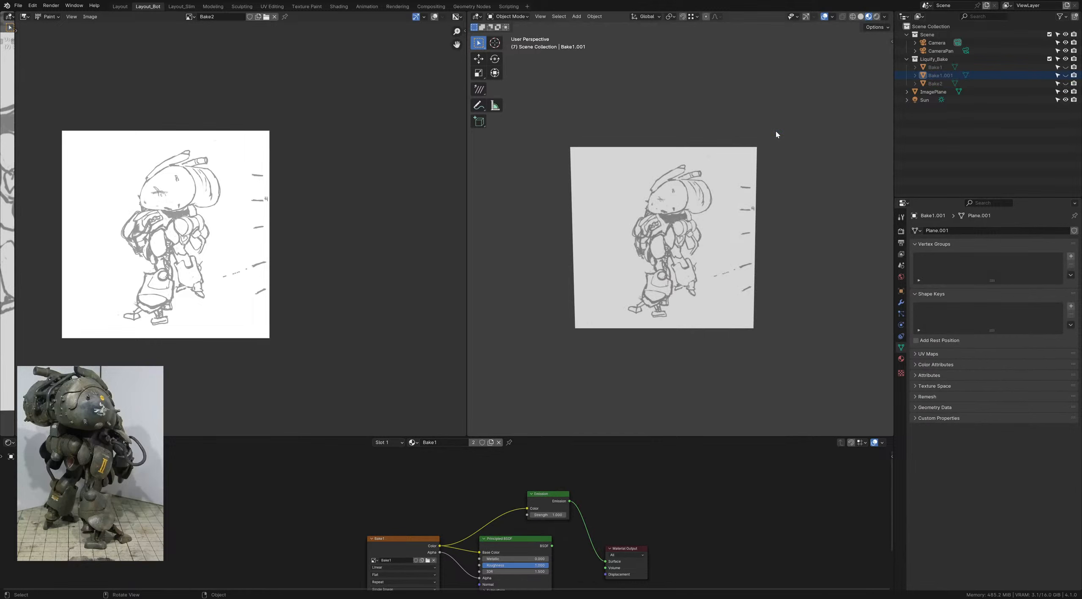
Step: Replace ImagePlane's LINE image, layer3, with the baked liquified sketch and save the file
left_click(939, 84)
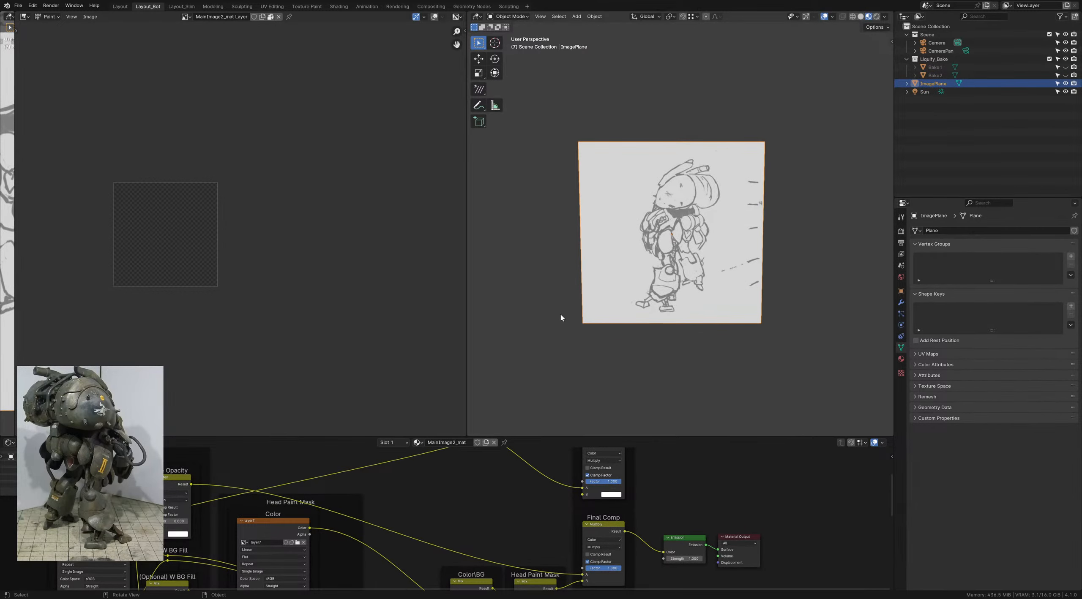
middle_click_drag(169, 451, 381, 503)
left_click(381, 503)
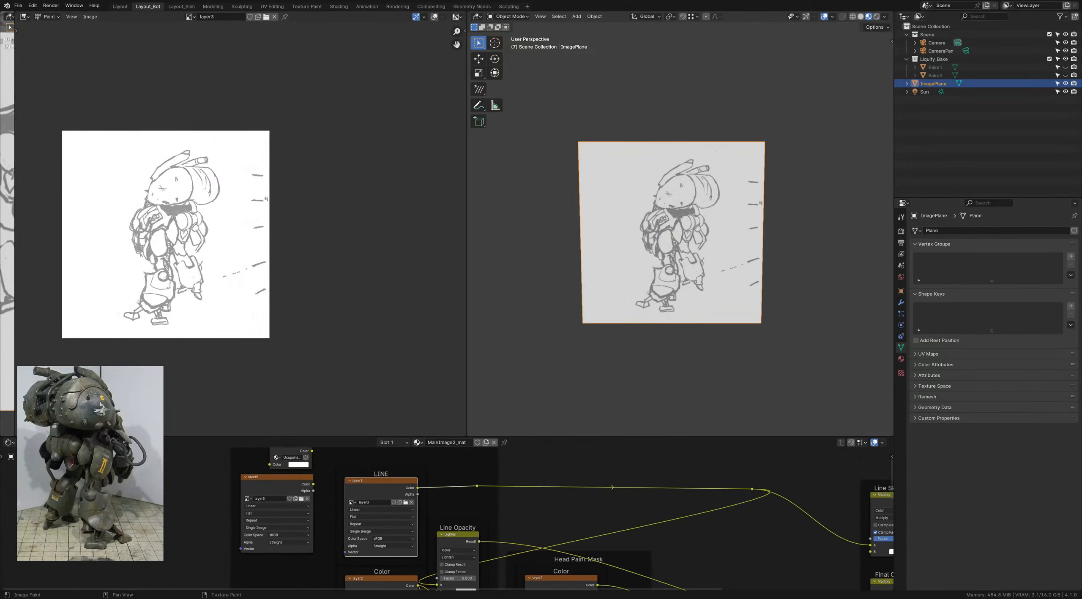
left_click(90, 16)
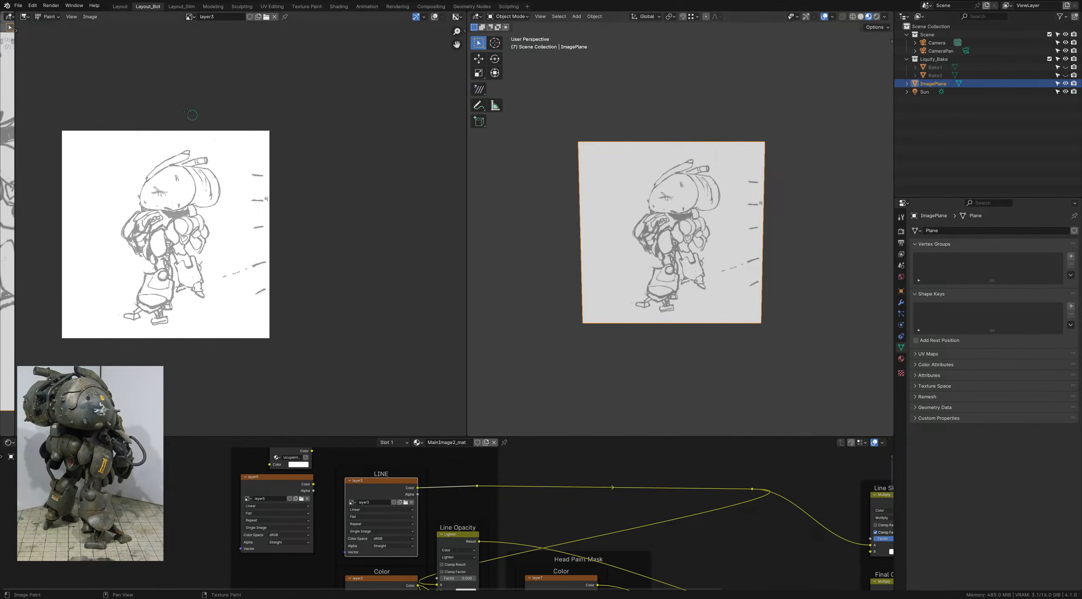
right_click(86, 39)
key("ctrl+s")
Step: Enlarge the 3D viewport area, center the ImagePlane in it, and save the file
left_click_drag(470, 232, 379, 232)
scroll(585, 255, "up", 2)
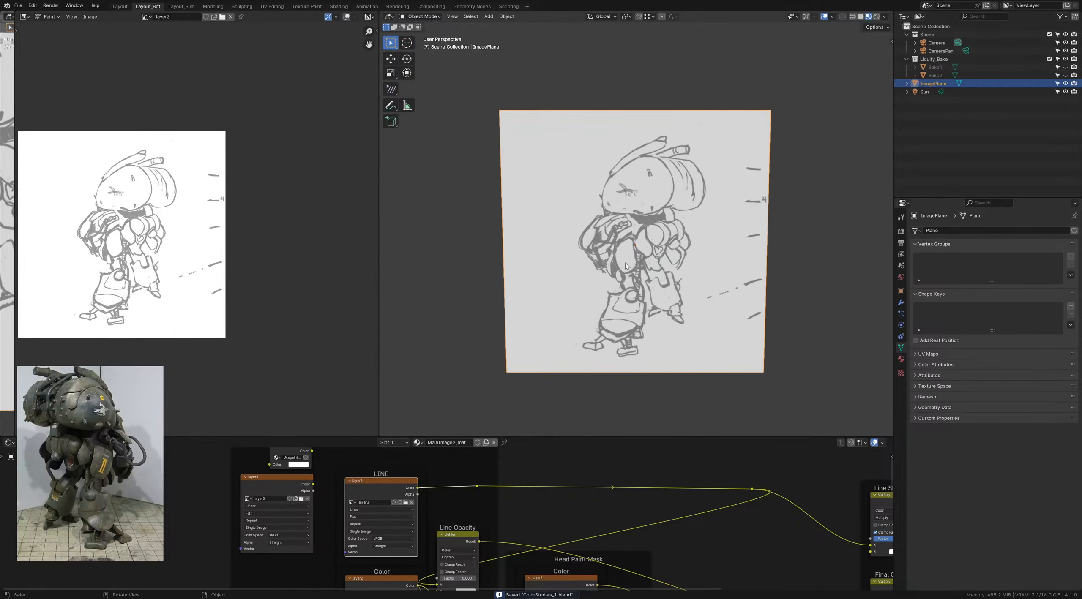
left_click_drag(530, 437, 530, 495)
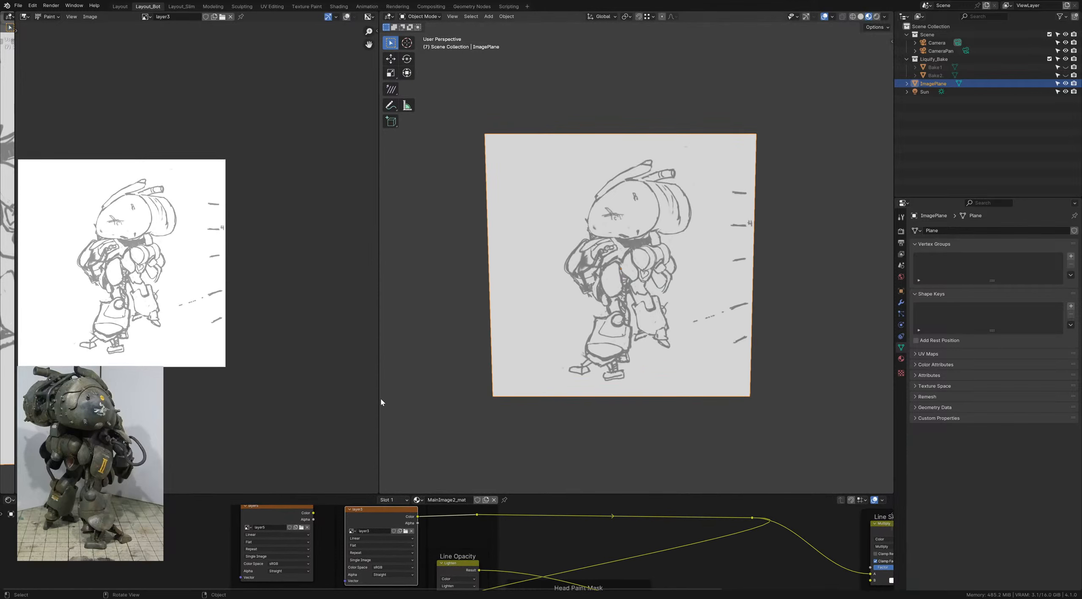
middle_click_drag(568, 321, 604, 329)
key("ctrl+s")
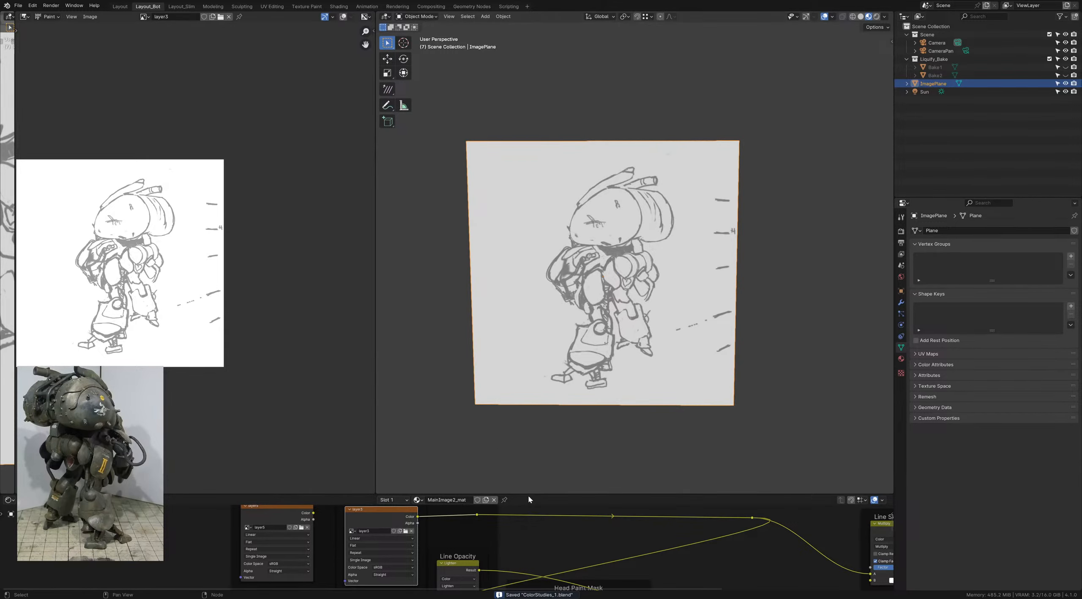
Step: Raise the Line Opacity node's factor to fade the sketch lines on the ImagePlane
left_click_drag(529, 493, 529, 476)
middle_click_drag(548, 548, 538, 487)
middle_click_drag(450, 539, 462, 519)
left_click_drag(462, 523, 482, 523)
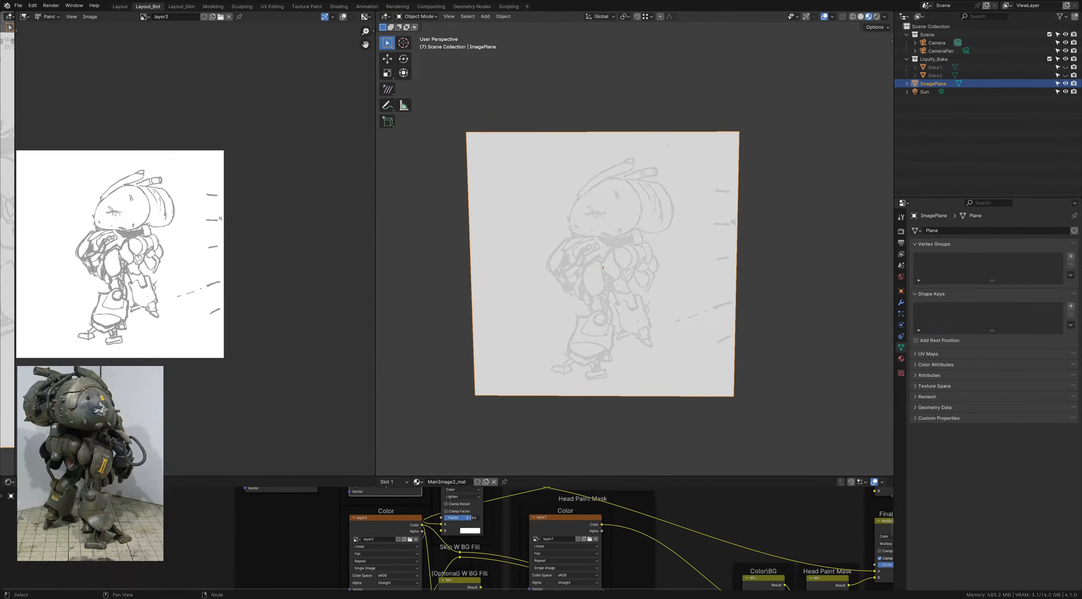
Step: Make the layer2 Color image node the active paint target and save the file
left_click(387, 530)
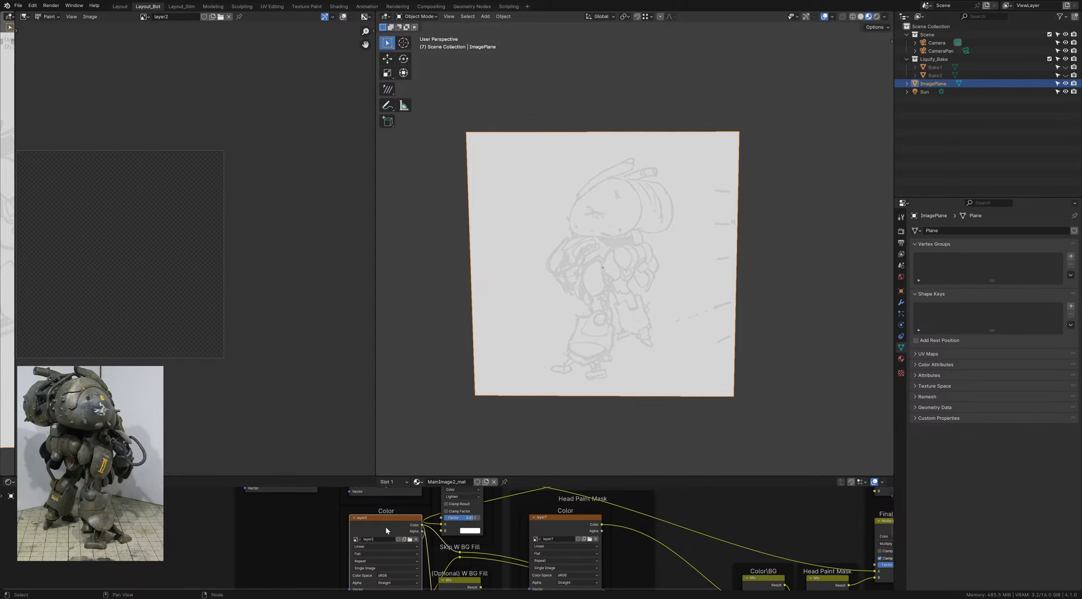
key("ctrl+s")
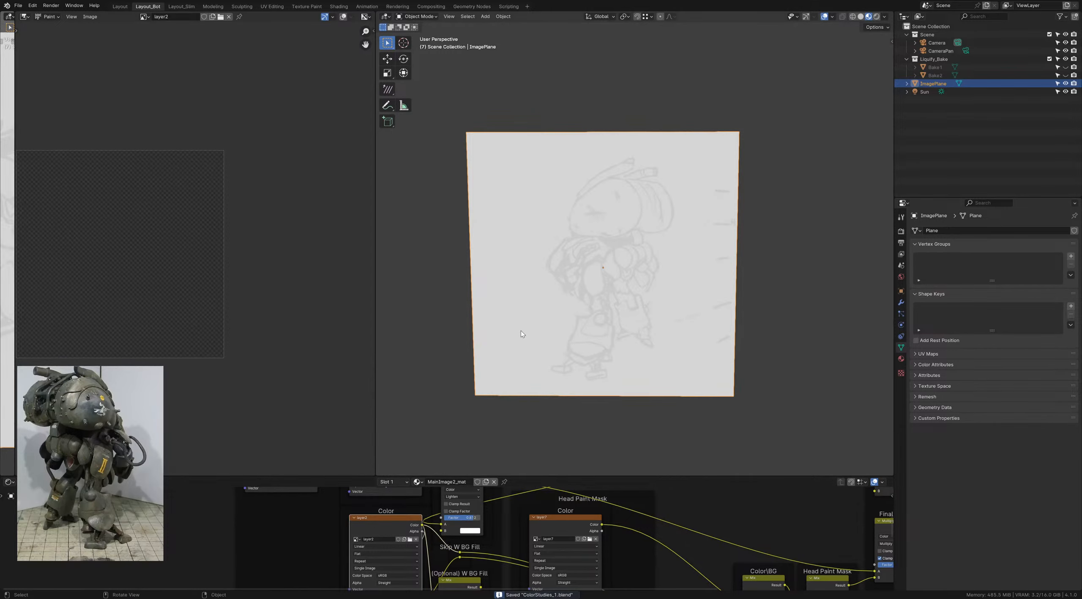
middle_click_drag(111, 186, 143, 163)
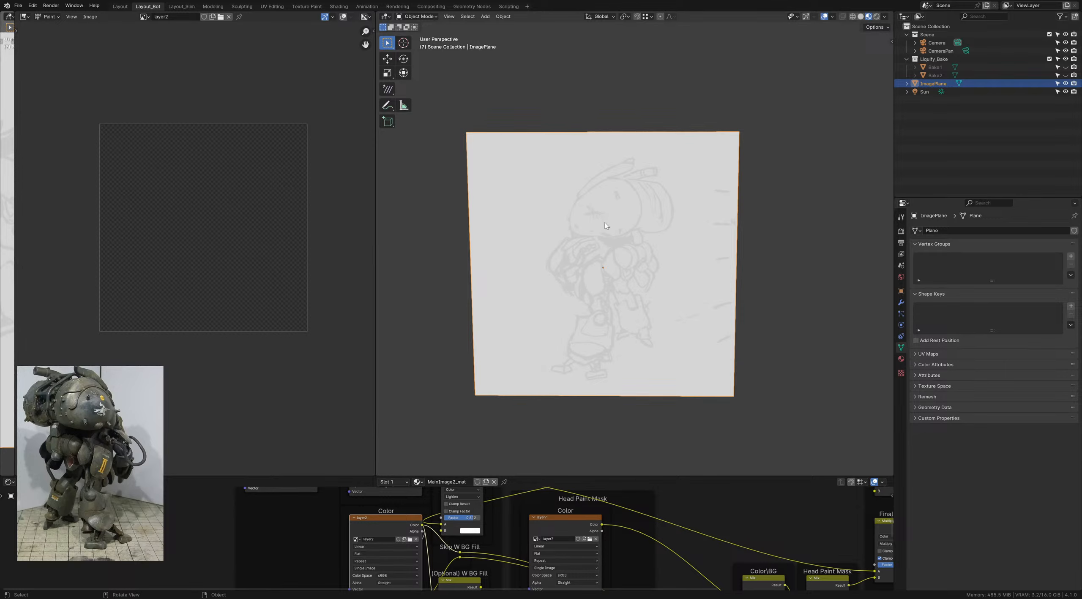
Step: Switch the ImagePlane to Texture Paint mode
left_click(655, 117)
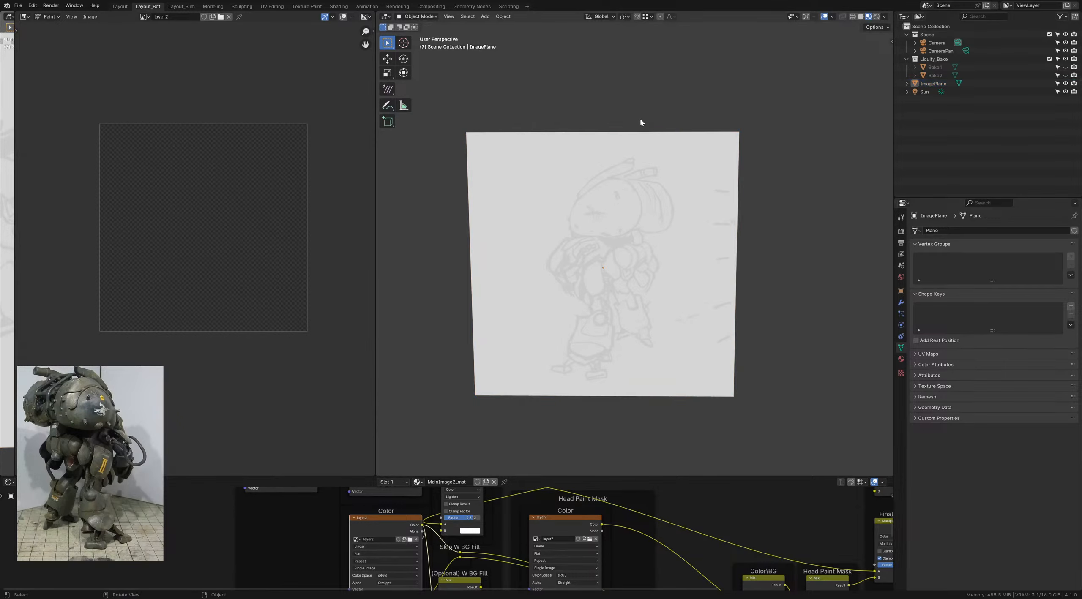
key("ctrl+Tab")
left_click(630, 196)
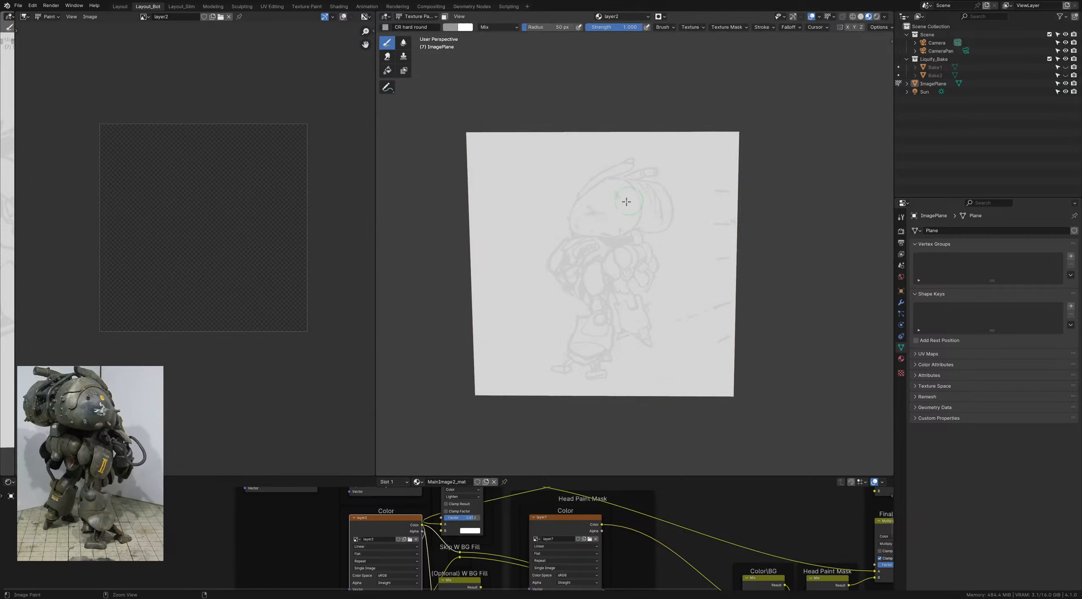
Step: Undo the test stroke and pick a muted gray-green as the brush color
left_click_drag(614, 213, 607, 222)
key("ctrl+z")
key("c")
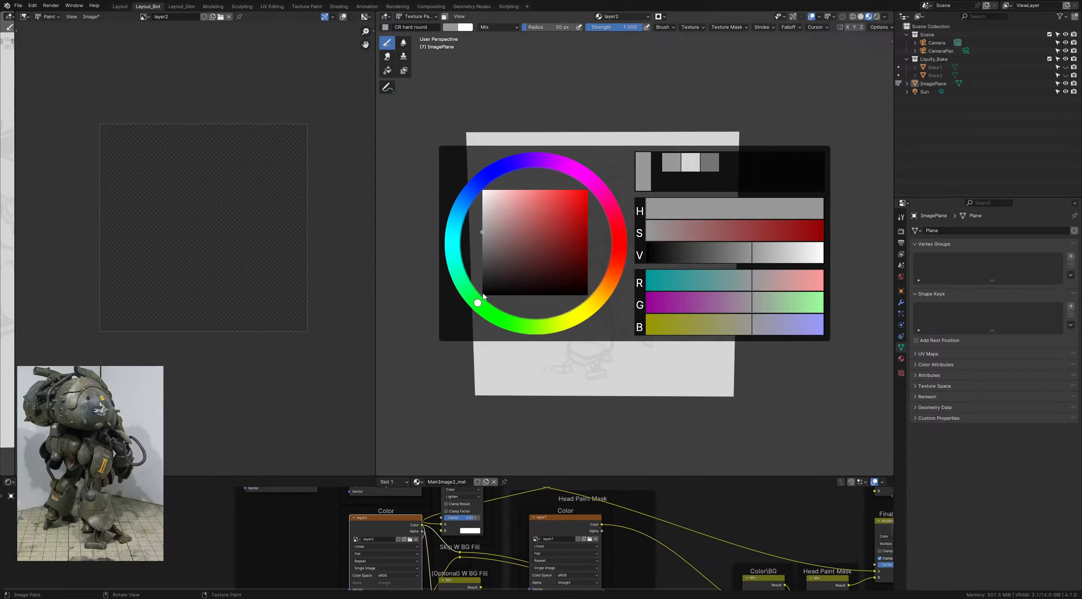
left_click(490, 257)
left_click(495, 253)
left_click_drag(491, 257, 497, 243)
left_click(477, 300)
Step: Block in the mech head's front and upper edge up to the front antenna in green, reducing the brush radius to 19 px
left_click(590, 222)
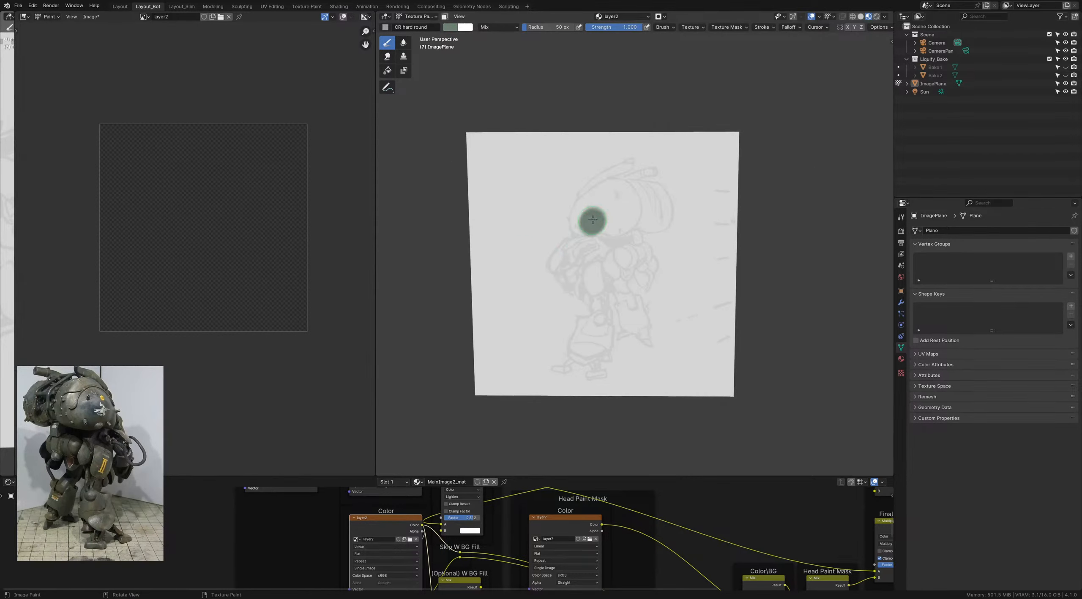
scroll(586, 235, "up", 3)
middle_click_drag(593, 249, 593, 246, "ctrl")
key("bracketleft")
key("bracketleft")
key("bracketleft")
key("bracketleft")
mouse_move(590, 203)
left_mouse_down()
mouse_move(572, 213)
mouse_move(600, 163)
mouse_move(650, 129)
mouse_move(592, 158)
left_mouse_up()
key("bracketleft")
middle_click_drag(644, 158, 609, 164, "shift")
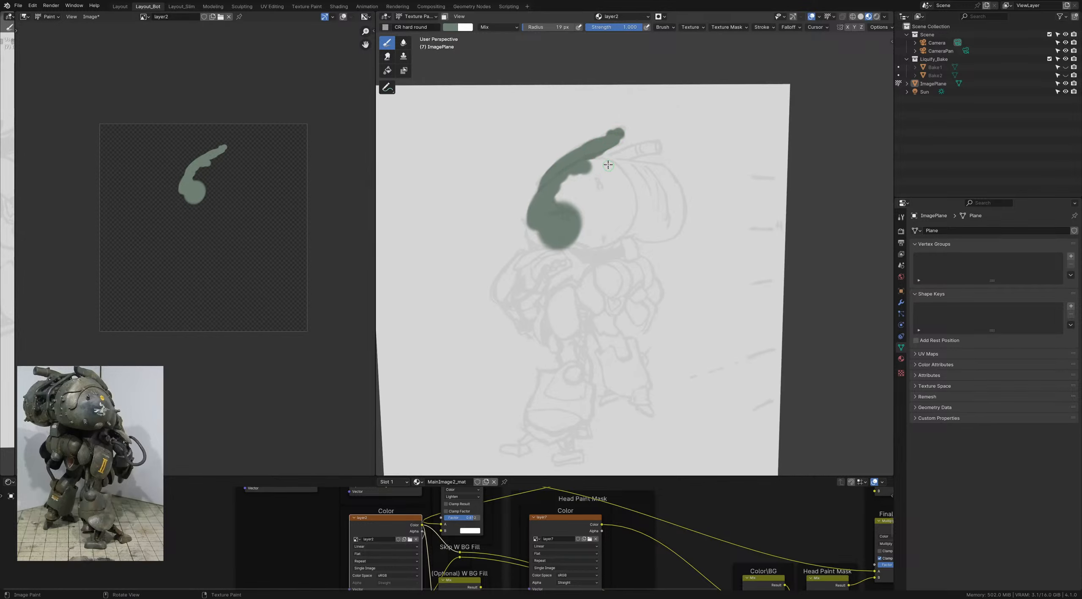
Step: Paint the head's crown, second antenna and rear shell green, enlarging the brush radius to 31 px
mouse_move(609, 165)
left_mouse_down()
mouse_move(600, 159)
mouse_move(645, 148)
mouse_move(567, 193)
mouse_move(595, 172)
mouse_move(607, 190)
mouse_move(644, 170)
mouse_move(675, 219)
mouse_move(668, 187)
mouse_move(677, 220)
mouse_move(647, 232)
mouse_move(658, 232)
left_mouse_up()
key("f")
left_click(604, 172)
left_click_drag(676, 194, 651, 212)
middle_click_drag(650, 189, 656, 178, "ctrl")
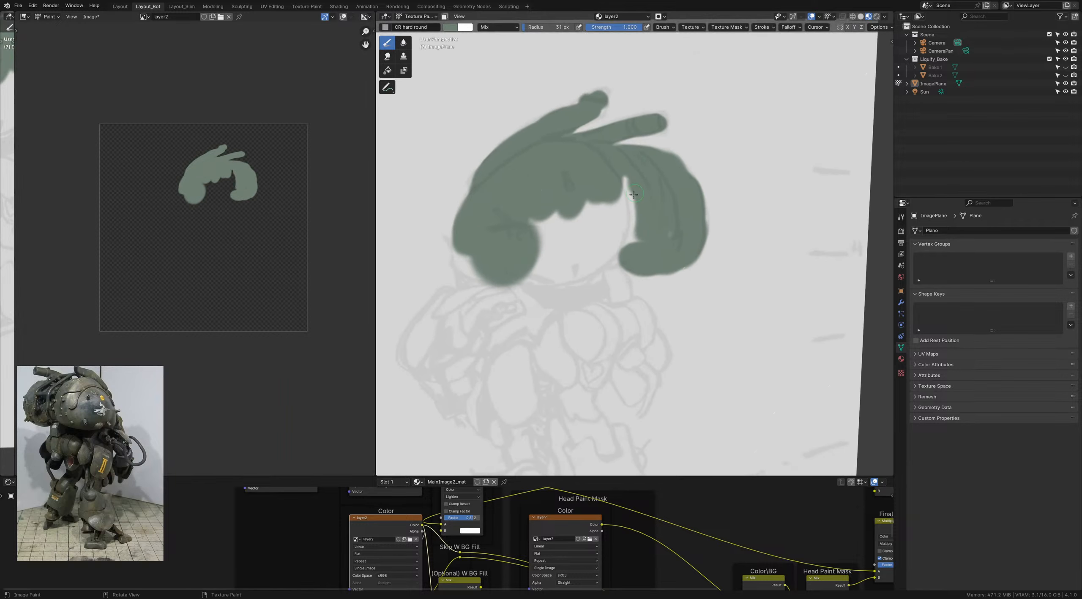
Step: Extend the green along the inner side of the head's rear shell and save the file
middle_click_drag(586, 200, 590, 188, "shift")
middle_click_drag(587, 203, 588, 221, "ctrl")
left_click_drag(619, 180, 628, 219)
scroll(659, 227, "up", 3)
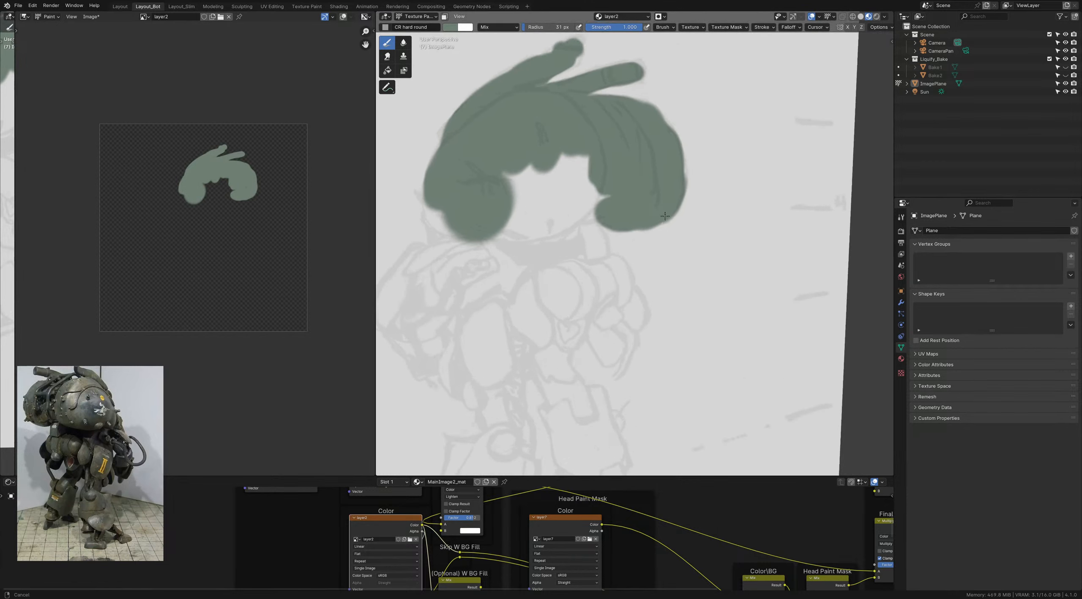
scroll(634, 220, "down", 5)
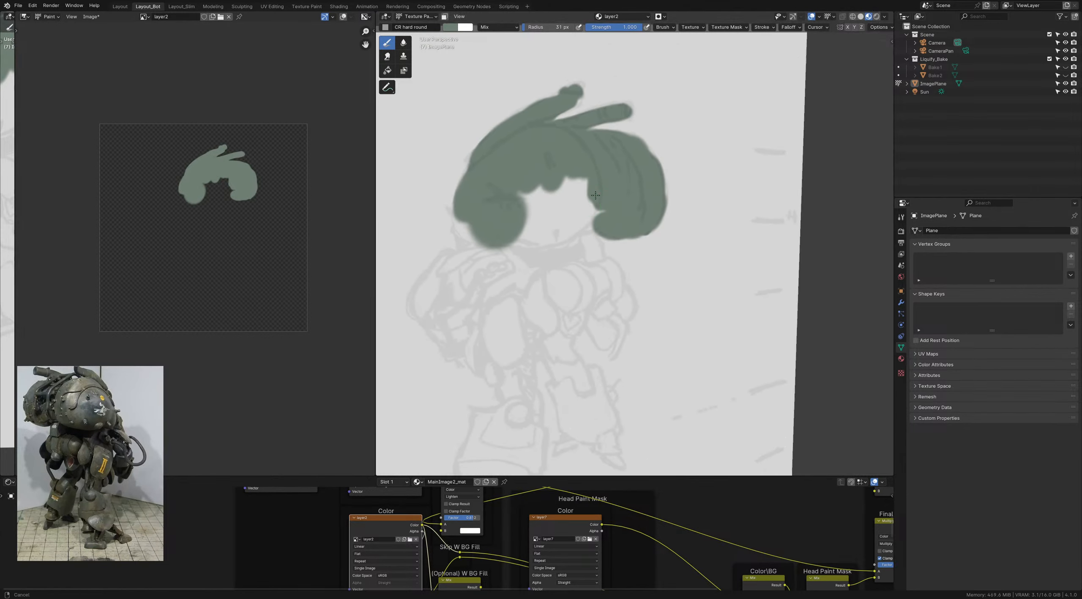
key("ctrl+s")
Step: Fill the remaining gap in the middle of the head with green using a larger brush
mouse_move(553, 201)
left_mouse_down()
mouse_move(562, 213)
mouse_move(601, 203)
mouse_move(576, 225)
left_mouse_up()
key("bracketright")
key("bracketright")
key("bracketright")
middle_click_drag(577, 225, 605, 187, "shift")
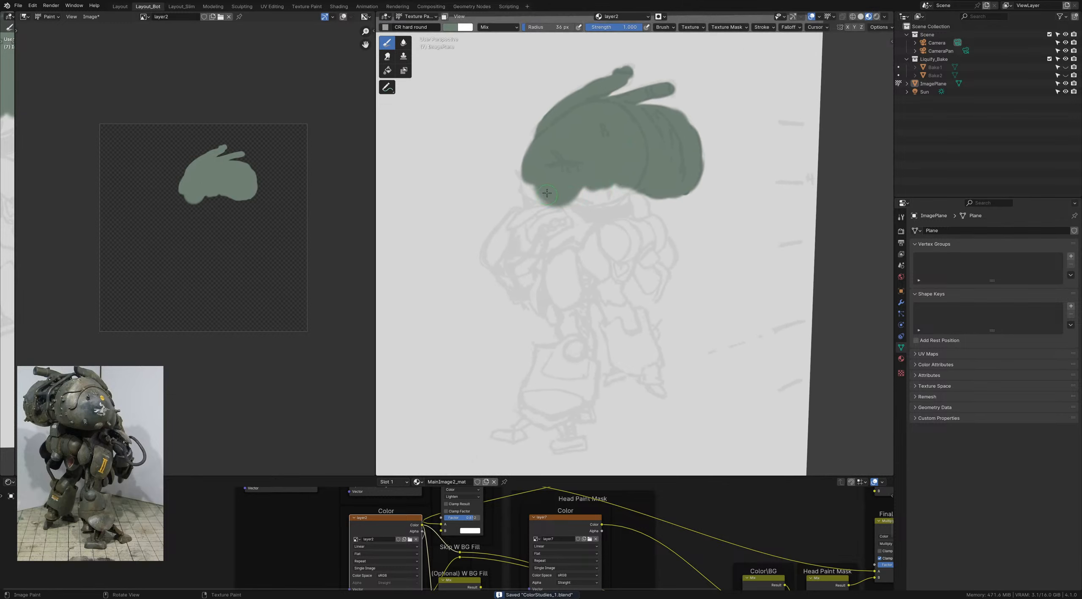
Step: Paint the neck area under the head's front and the thin hose beside the front arm green, reducing the brush radius to 9 px
mouse_move(533, 191)
left_mouse_down()
mouse_move(530, 168)
mouse_move(523, 226)
left_mouse_up()
key("bracketright")
key("bracketright")
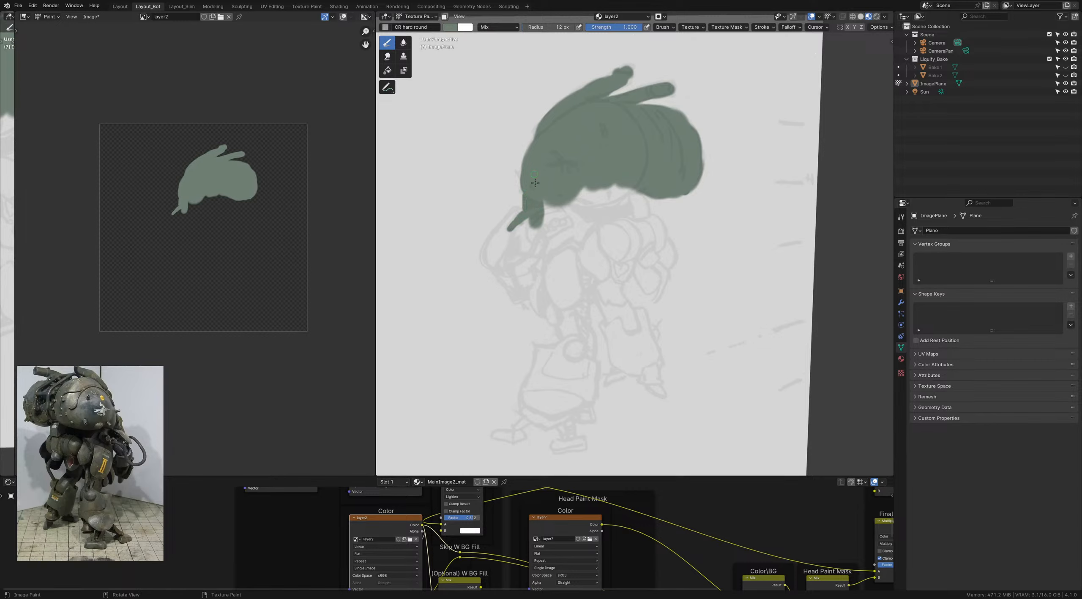
middle_click_drag(521, 191, 528, 179, "shift")
key("bracketleft")
key("bracketleft")
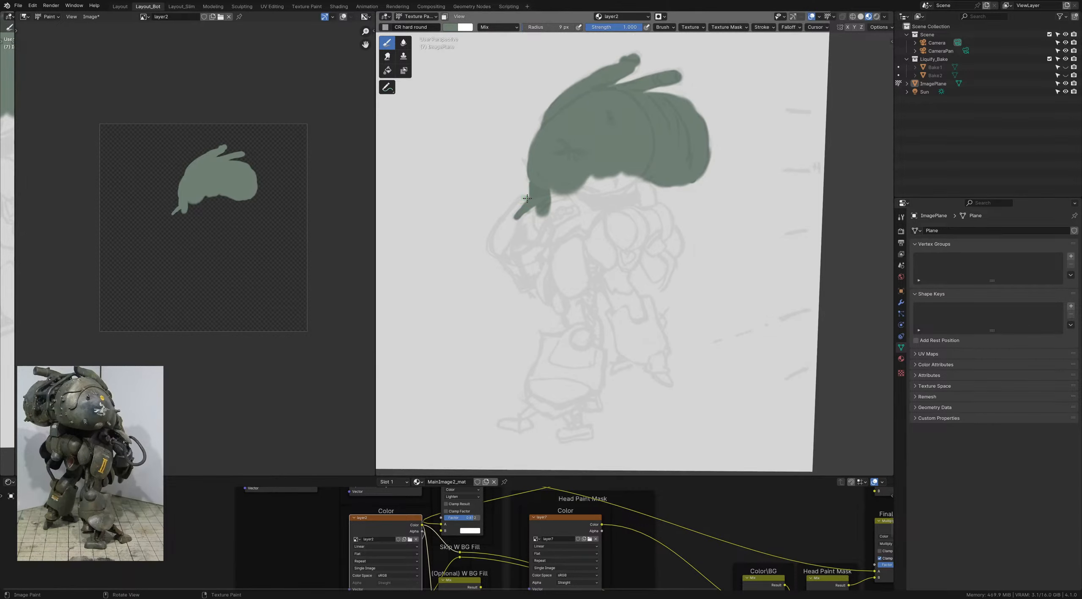
left_click_drag(527, 198, 515, 202)
scroll(543, 208, "down", 1)
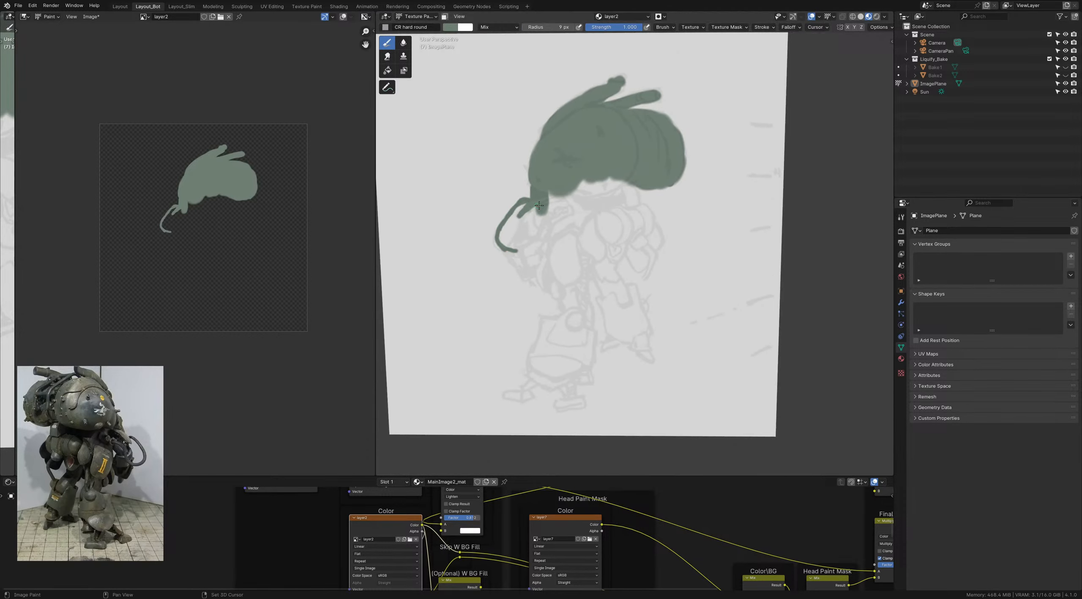
Step: Enlarge the brush radius to 35 px and extend the green from the head's underside across the upper torso and front shoulder
scroll(534, 207, "down", 1)
key("f")
left_click(603, 165)
mouse_move(592, 174)
left_mouse_down()
mouse_move(555, 197)
mouse_move(591, 182)
mouse_move(609, 192)
mouse_move(607, 173)
mouse_move(614, 184)
left_mouse_up()
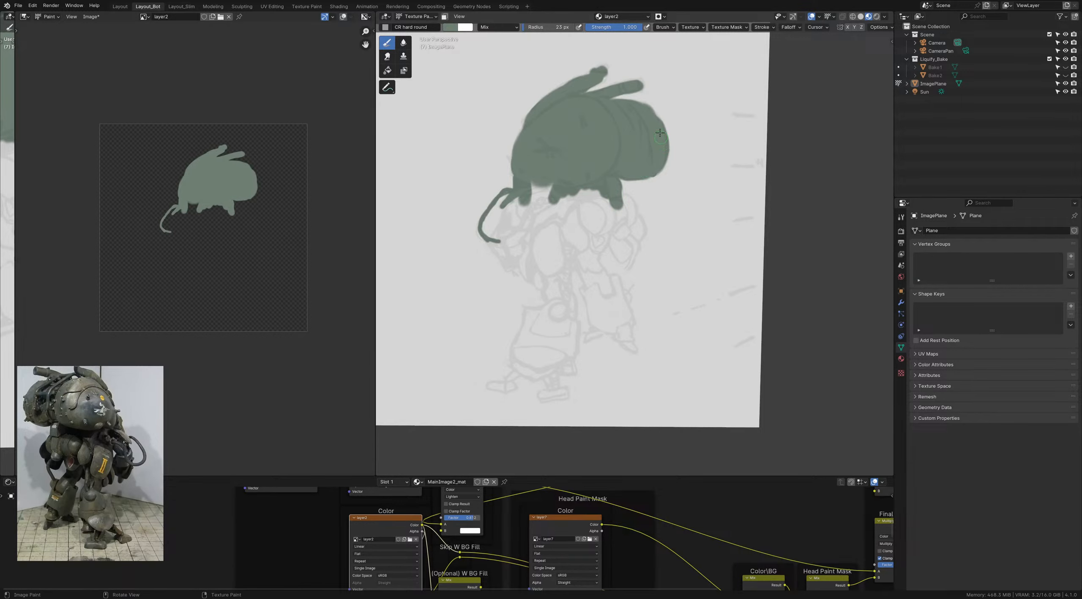
left_click_drag(649, 111, 631, 104)
key("ctrl+z")
middle_click_drag(632, 131, 626, 101, "shift")
key("f")
left_click(594, 166)
mouse_move(591, 161)
left_mouse_down()
mouse_move(574, 182)
mouse_move(556, 162)
mouse_move(541, 178)
mouse_move(526, 167)
left_mouse_up()
scroll(509, 205, "up", 2)
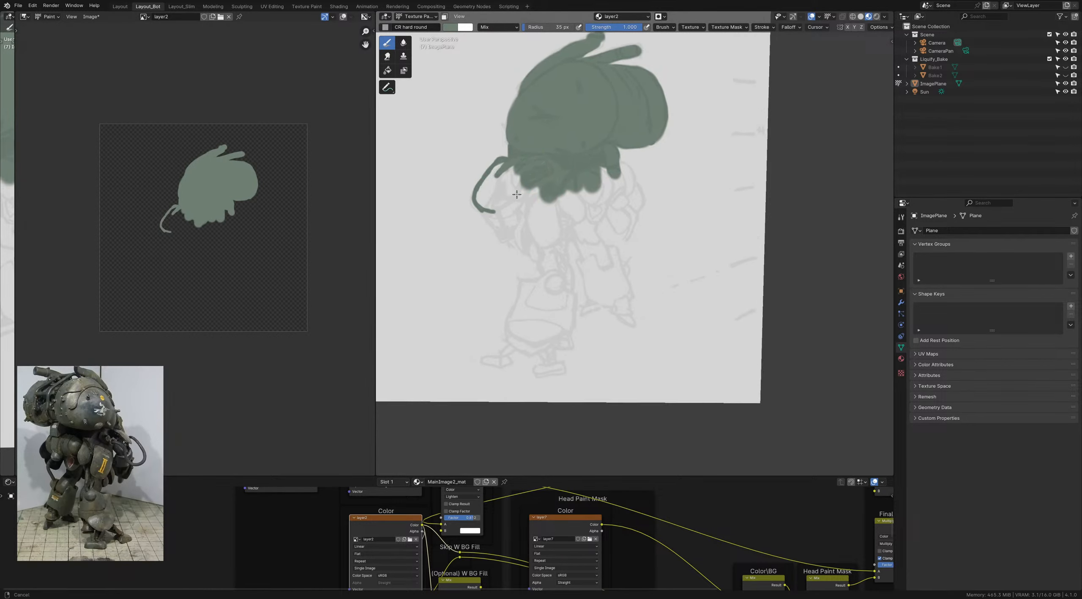
Step: Block in the front arm down to the hand in green, joining it to the lower end of the hose
mouse_move(511, 229)
left_mouse_down()
mouse_move(510, 213)
mouse_move(524, 239)
mouse_move(524, 194)
mouse_move(539, 204)
mouse_move(532, 228)
mouse_move(535, 198)
mouse_move(517, 192)
mouse_move(520, 176)
left_mouse_up()
middle_click_drag(520, 177, 534, 199, "ctrl")
left_click_drag(525, 153, 511, 187)
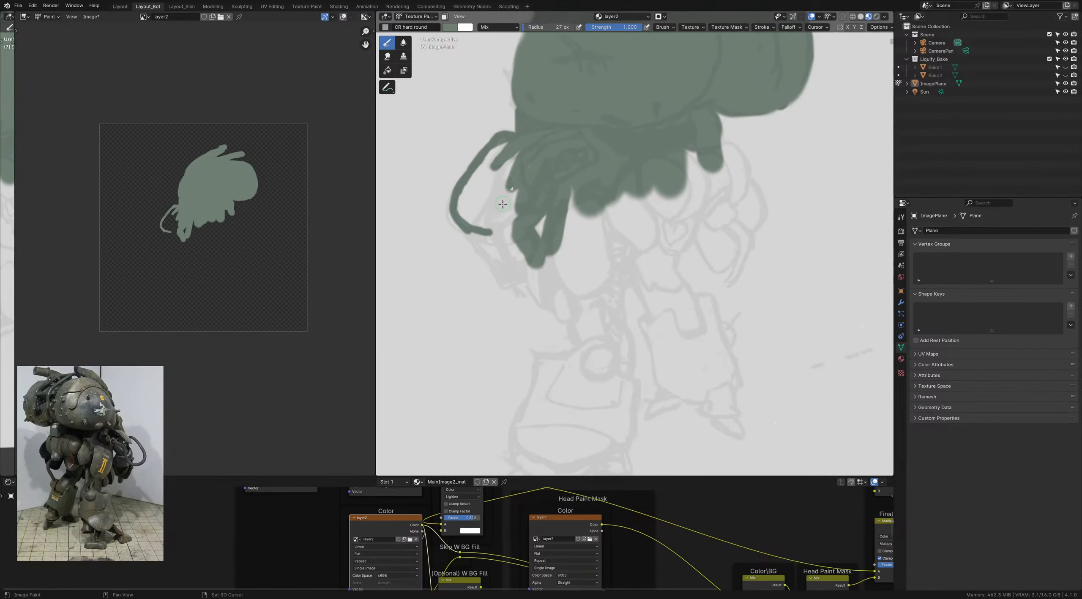
middle_click_drag(506, 199, 523, 178, "shift")
mouse_move(499, 222)
left_mouse_down()
mouse_move(493, 215)
mouse_move(508, 213)
mouse_move(499, 223)
mouse_move(522, 257)
mouse_move(525, 219)
mouse_move(545, 251)
mouse_move(524, 169)
mouse_move(523, 209)
left_mouse_up()
key("f")
left_click(512, 213)
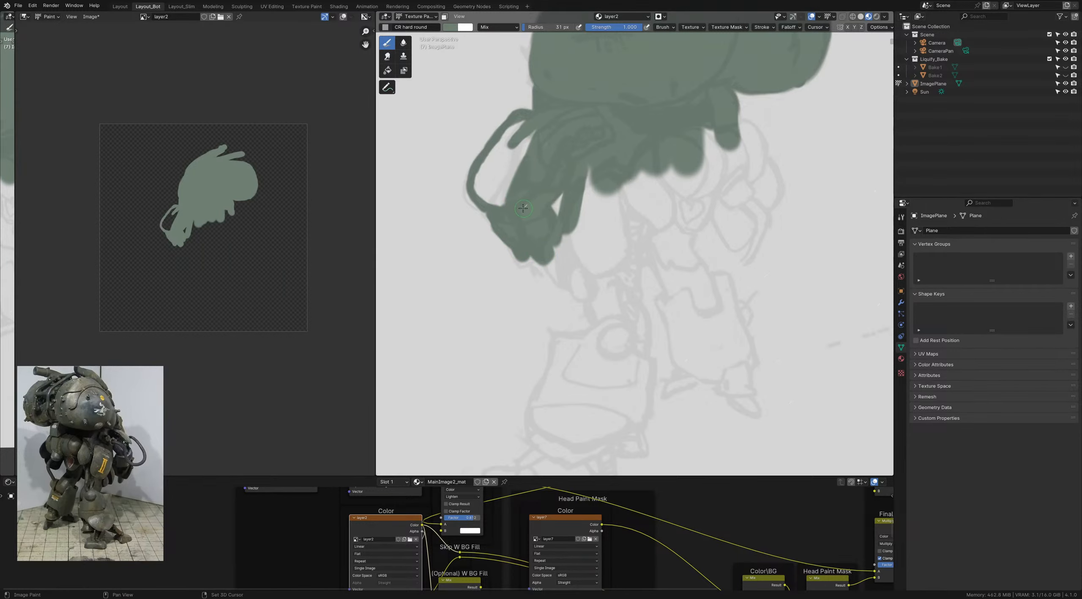
Step: Refine the front arm's outer edge inside the hose loop with green at a 27 px brush radius
scroll(523, 208, "up", 1)
scroll(507, 232, "up", 1)
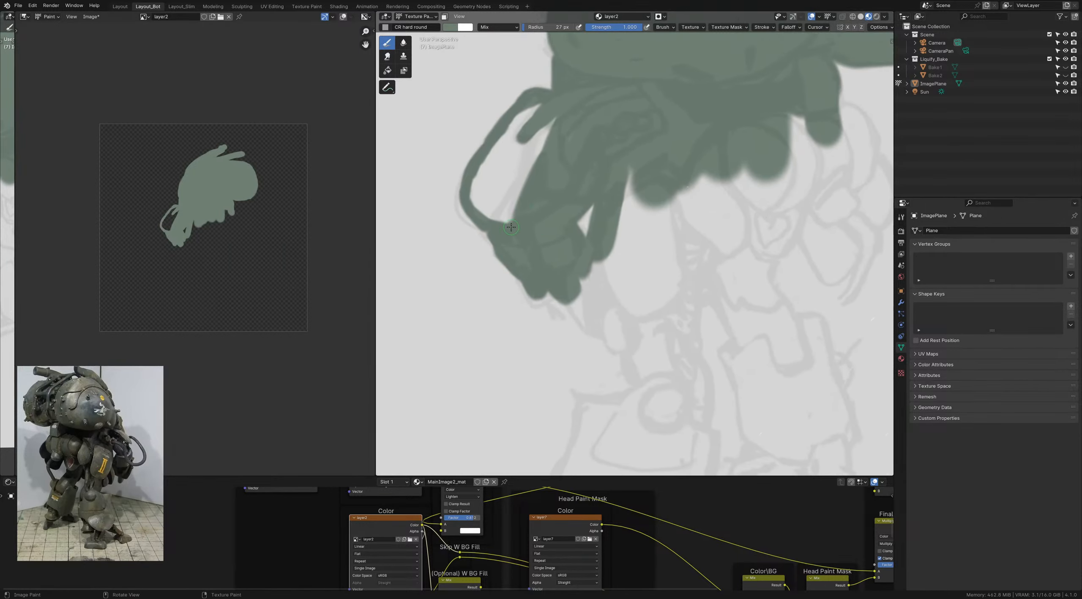
left_click_drag(514, 222, 521, 189)
middle_click_drag(544, 138, 545, 154, "shift")
key("f")
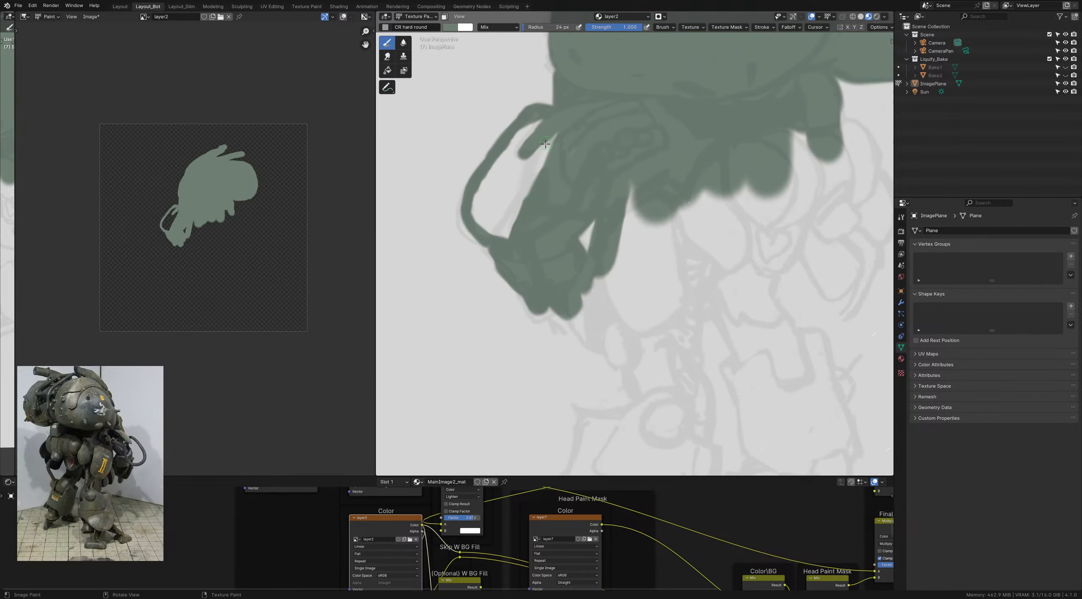
left_click(551, 138)
left_click_drag(550, 137, 504, 226)
key("ctrl+z")
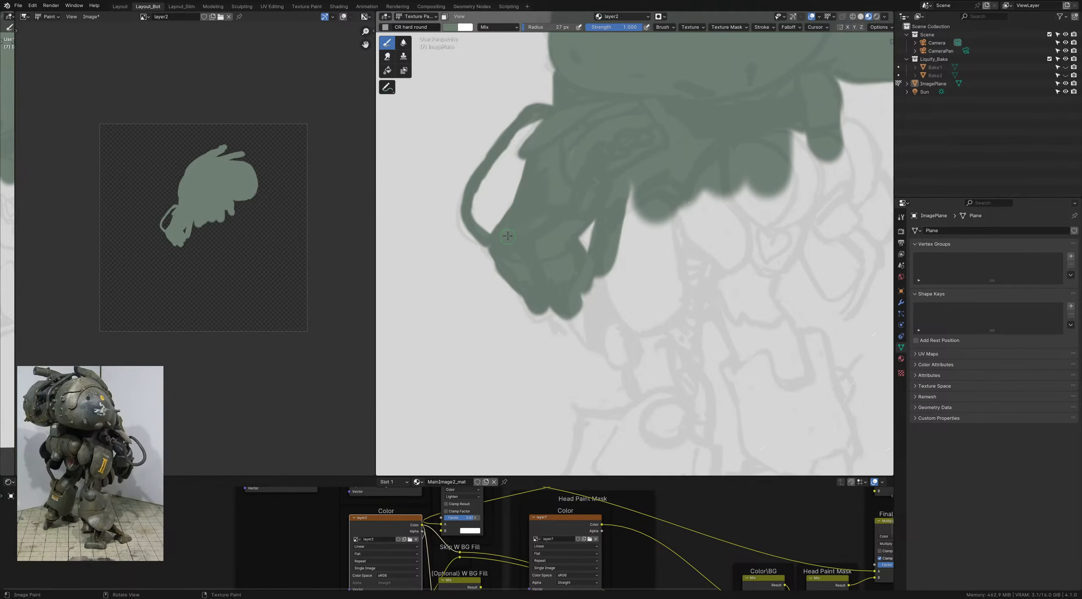
scroll(506, 238, "up", 1)
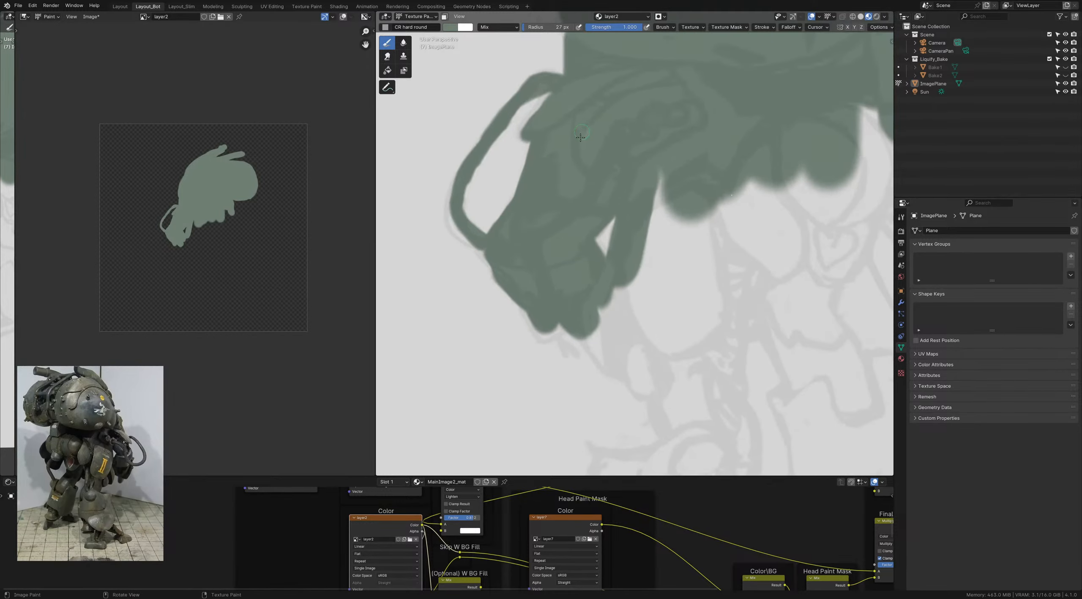
Step: Paint the rear shoulder and chest green and carry the color down along the front thigh with a larger brush
middle_click_drag(580, 159, 515, 172, "shift")
middle_click_drag(565, 217, 607, 233, "ctrl")
middle_click_drag(607, 233, 561, 210, "shift")
key("f")
left_click(687, 163)
mouse_move(705, 141)
left_mouse_down()
mouse_move(702, 162)
mouse_move(705, 133)
mouse_move(742, 129)
mouse_move(764, 173)
mouse_move(764, 155)
left_mouse_up()
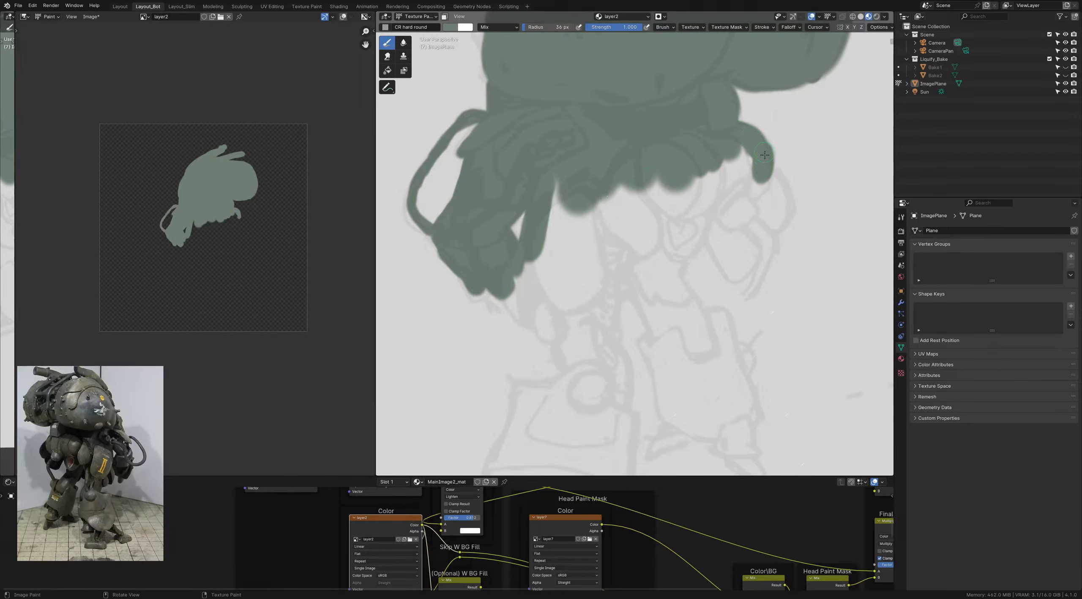
middle_click_drag(763, 174, 755, 157, "shift")
mouse_move(755, 157)
left_mouse_down()
mouse_move(728, 144)
mouse_move(709, 150)
mouse_move(679, 186)
mouse_move(733, 189)
mouse_move(738, 202)
mouse_move(719, 208)
mouse_move(656, 181)
mouse_move(601, 192)
mouse_move(591, 207)
mouse_move(558, 170)
mouse_move(534, 228)
mouse_move(539, 314)
mouse_move(535, 290)
mouse_move(550, 321)
mouse_move(525, 276)
left_mouse_up()
Step: Reduce the brush radius to 27 px and fill the area between the front hand and the front thigh green
key("f")
left_click(696, 171)
key("bracketleft")
key("bracketleft")
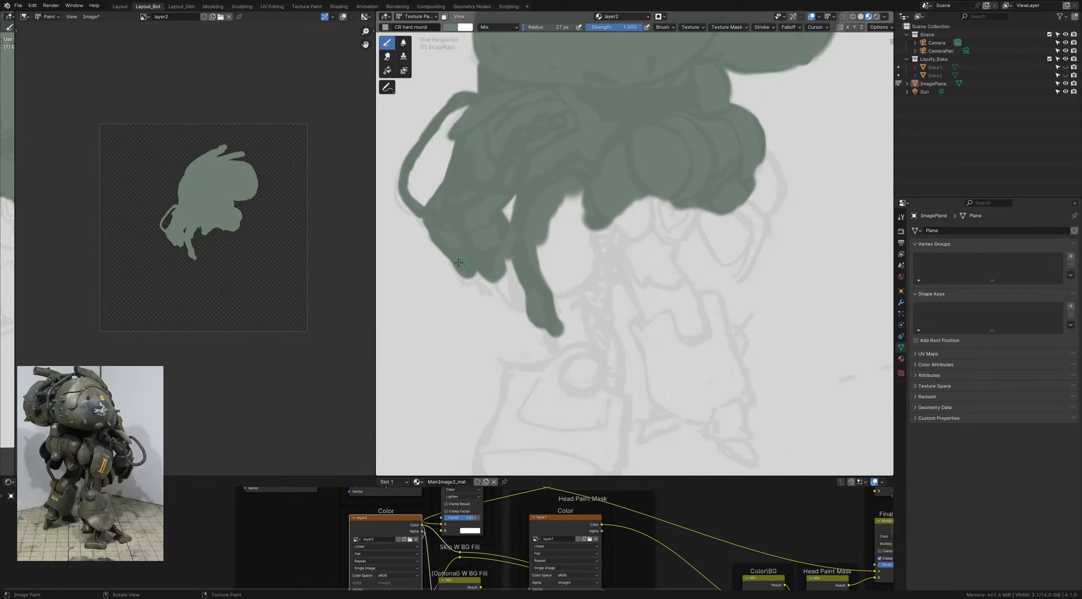
mouse_move(459, 266)
left_mouse_down()
mouse_move(471, 277)
mouse_move(491, 268)
mouse_move(528, 310)
left_mouse_up()
middle_click_drag(528, 310, 510, 283, "shift")
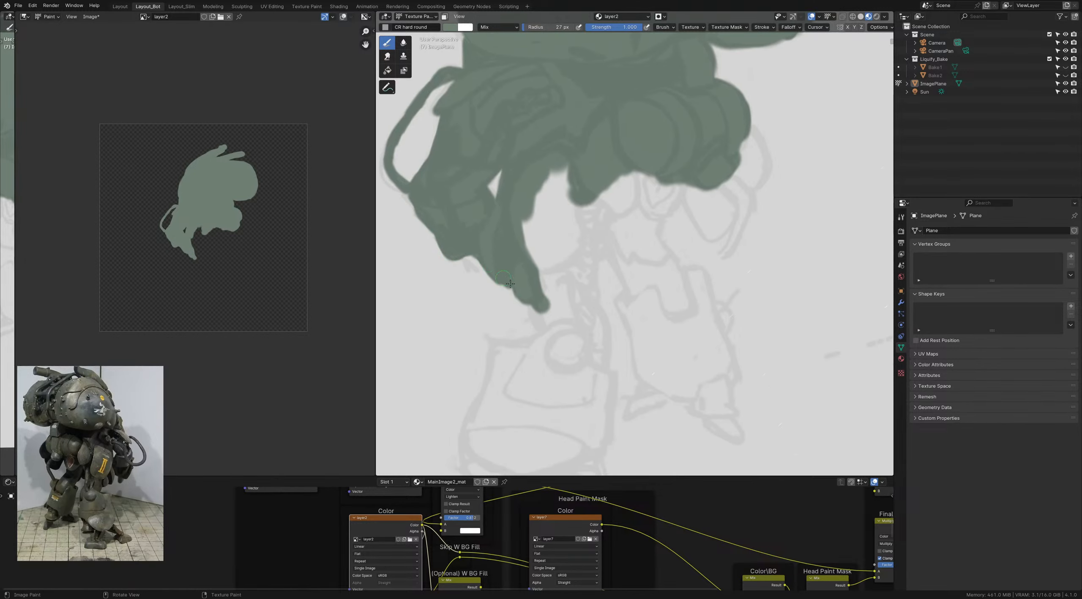
Step: Fill the pelvis, the front thigh and the top of the rear thigh green, enlarging the brush radius up to 57 px
key("f")
left_click(526, 237)
mouse_move(528, 205)
left_mouse_down()
mouse_move(535, 276)
mouse_move(560, 159)
mouse_move(547, 217)
mouse_move(558, 233)
mouse_move(596, 213)
mouse_move(627, 176)
mouse_move(632, 205)
mouse_move(674, 196)
mouse_move(633, 237)
mouse_move(638, 260)
mouse_move(621, 239)
mouse_move(616, 256)
left_mouse_up()
key("f")
left_click(630, 221)
key("bracketleft")
mouse_move(608, 219)
left_mouse_down()
mouse_move(602, 235)
mouse_move(578, 209)
mouse_move(568, 250)
mouse_move(600, 258)
mouse_move(579, 274)
mouse_move(584, 302)
left_mouse_up()
key("bracketright")
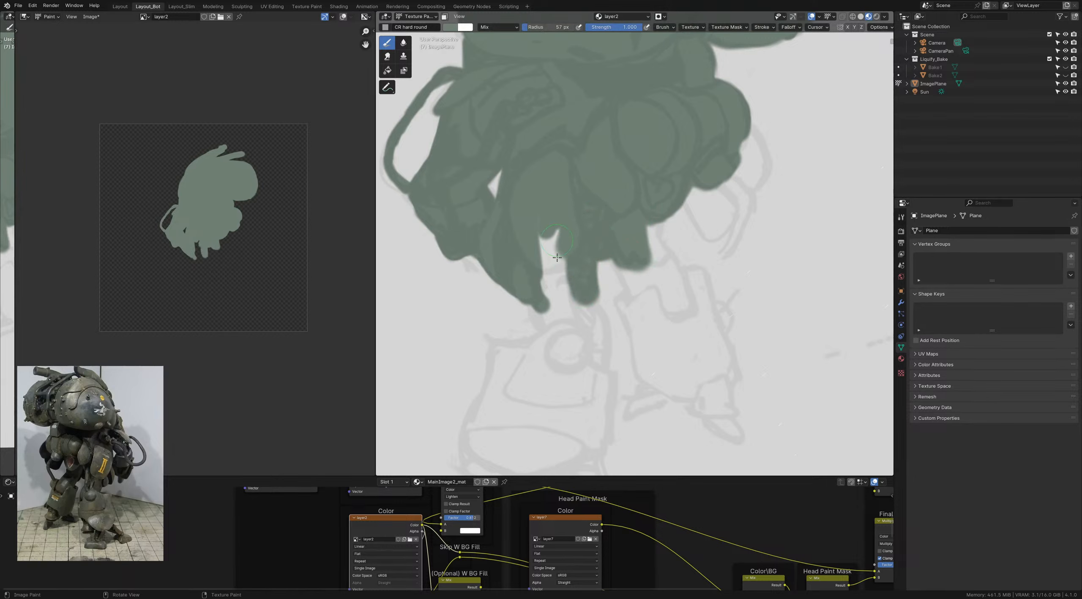
left_click_drag(548, 211, 571, 284)
middle_click_drag(550, 289, 548, 246, "shift")
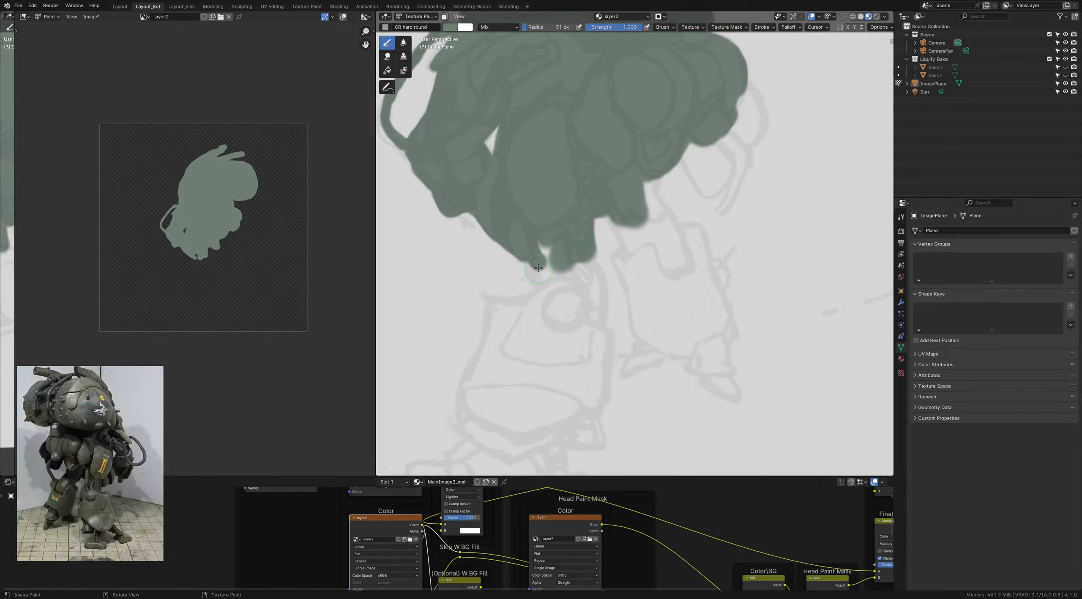
Step: Paint the front leg's knee green with a smaller brush
key("bracketleft")
key("bracketleft")
key("bracketleft")
mouse_move(538, 267)
left_mouse_down()
mouse_move(543, 284)
mouse_move(545, 253)
mouse_move(558, 285)
mouse_move(594, 271)
mouse_move(596, 330)
mouse_move(549, 315)
left_mouse_up()
middle_click_drag(509, 331, 529, 293, "shift")
Step: Block in the upper part of the front leg's shin armor in green, enlarging the brush radius to 44 px
key("bracketright")
key("bracketright")
key("bracketright")
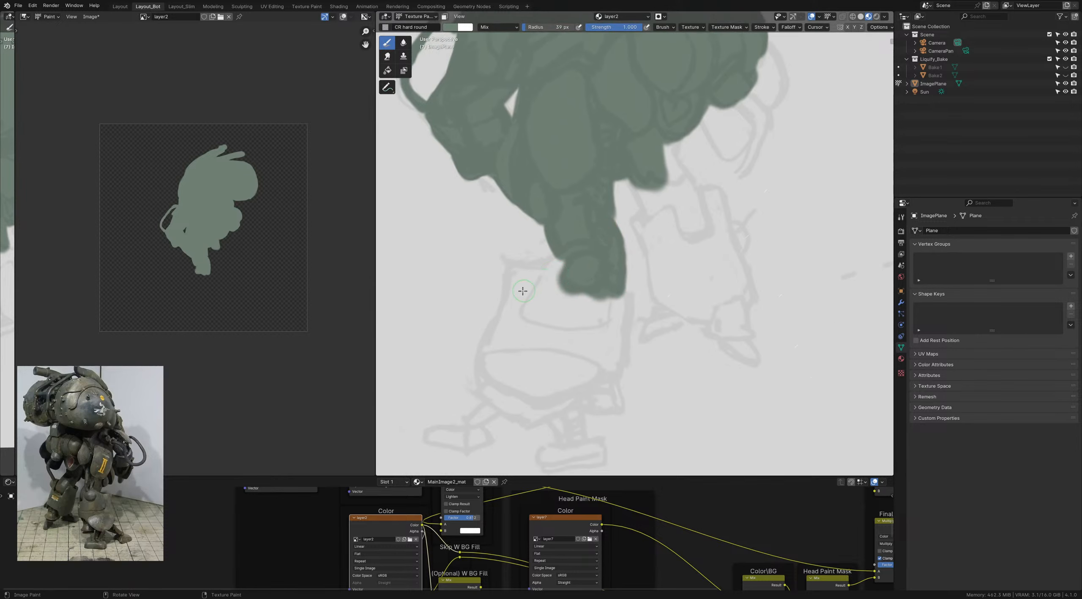
mouse_move(512, 272)
left_mouse_down()
mouse_move(558, 269)
mouse_move(524, 280)
mouse_move(507, 304)
mouse_move(593, 299)
left_mouse_up()
key("bracketright")
key("bracketright")
middle_click_drag(594, 299, 594, 261, "shift")
mouse_move(618, 240)
left_mouse_down()
mouse_move(611, 317)
mouse_move(503, 279)
left_mouse_up()
middle_click_drag(503, 279, 517, 256, "shift")
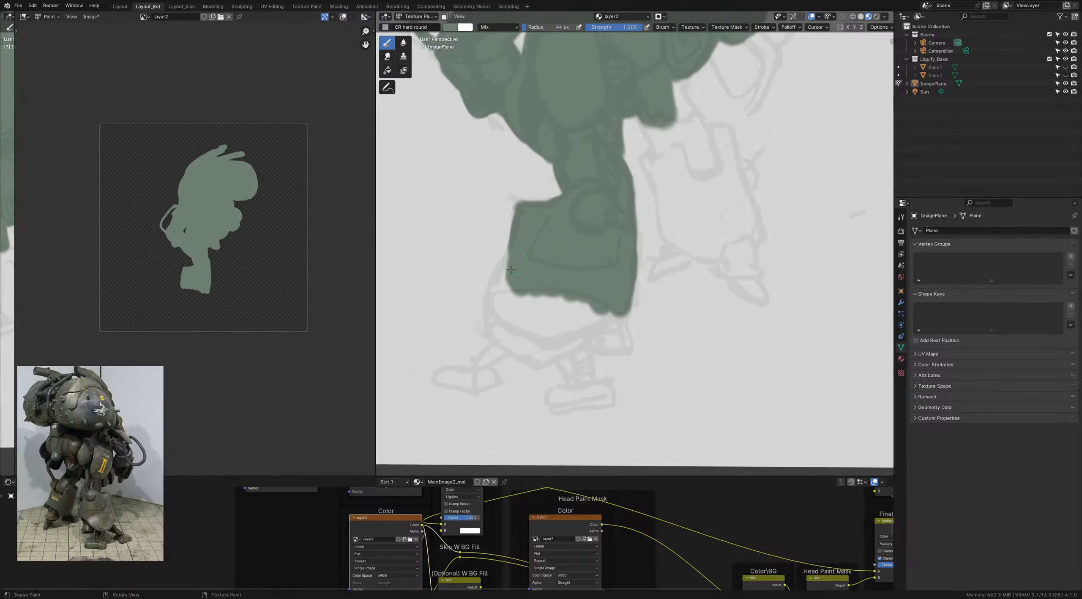
Step: Fill the rounded lower part of the front leg's shin armor down to its bottom edge in green
mouse_move(516, 256)
left_mouse_down()
mouse_move(488, 298)
mouse_move(492, 326)
mouse_move(533, 358)
mouse_move(611, 307)
mouse_move(615, 319)
mouse_move(565, 341)
mouse_move(536, 333)
left_mouse_up()
mouse_move(517, 291)
left_mouse_down()
mouse_move(526, 321)
mouse_move(532, 307)
mouse_move(550, 315)
mouse_move(573, 303)
mouse_move(580, 314)
left_mouse_up()
middle_click_drag(470, 365, 506, 303, "shift")
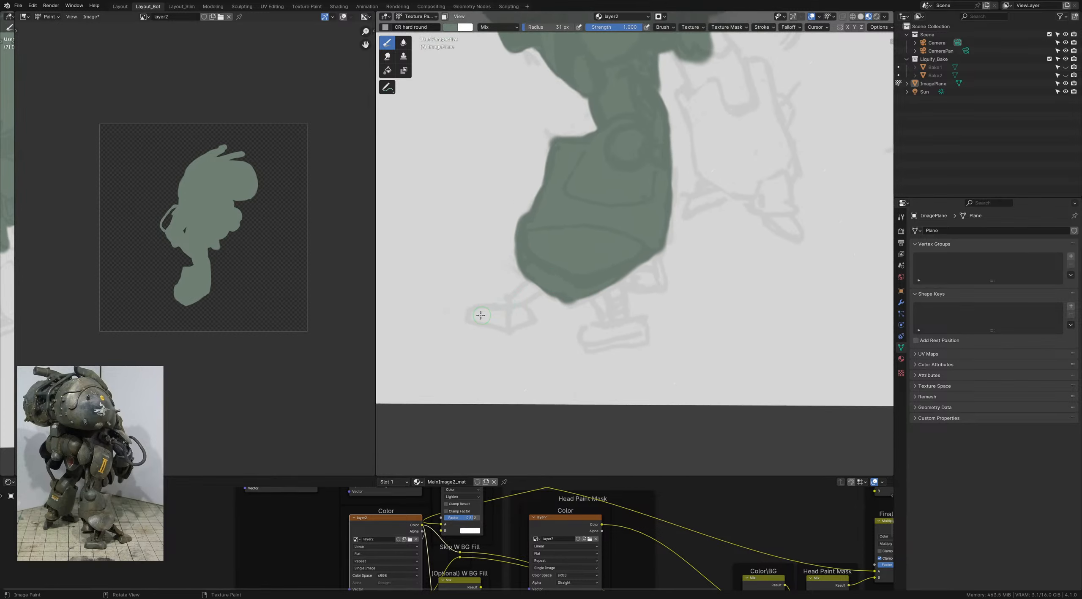
Step: Paint the two foot pieces and the rear ankle block below the front shin armor green, reducing the brush radius to 18 px
mouse_move(473, 315)
left_mouse_down()
mouse_move(523, 324)
mouse_move(525, 304)
mouse_move(515, 322)
mouse_move(475, 311)
mouse_move(519, 303)
mouse_move(524, 284)
left_mouse_up()
middle_click_drag(594, 301, 572, 278, "shift")
mouse_move(568, 272)
left_mouse_down()
mouse_move(583, 292)
mouse_move(600, 262)
mouse_move(594, 301)
mouse_move(562, 326)
mouse_move(604, 324)
mouse_move(622, 301)
mouse_move(612, 322)
mouse_move(625, 320)
left_mouse_up()
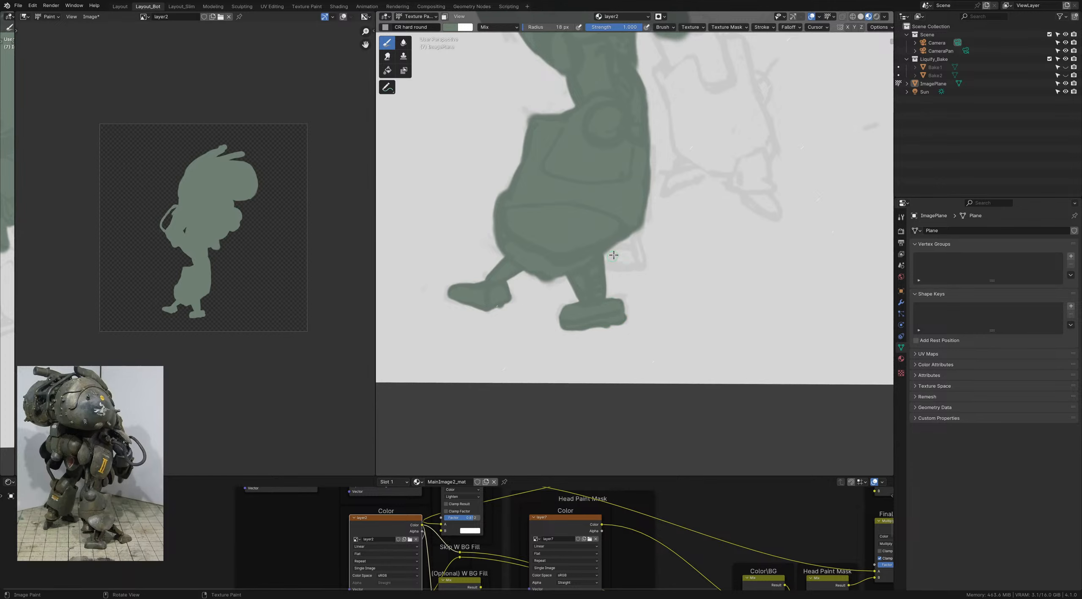
mouse_move(634, 237)
left_mouse_down()
mouse_move(633, 266)
mouse_move(627, 249)
mouse_move(628, 260)
mouse_move(611, 261)
mouse_move(618, 249)
mouse_move(604, 269)
mouse_move(637, 267)
left_mouse_up()
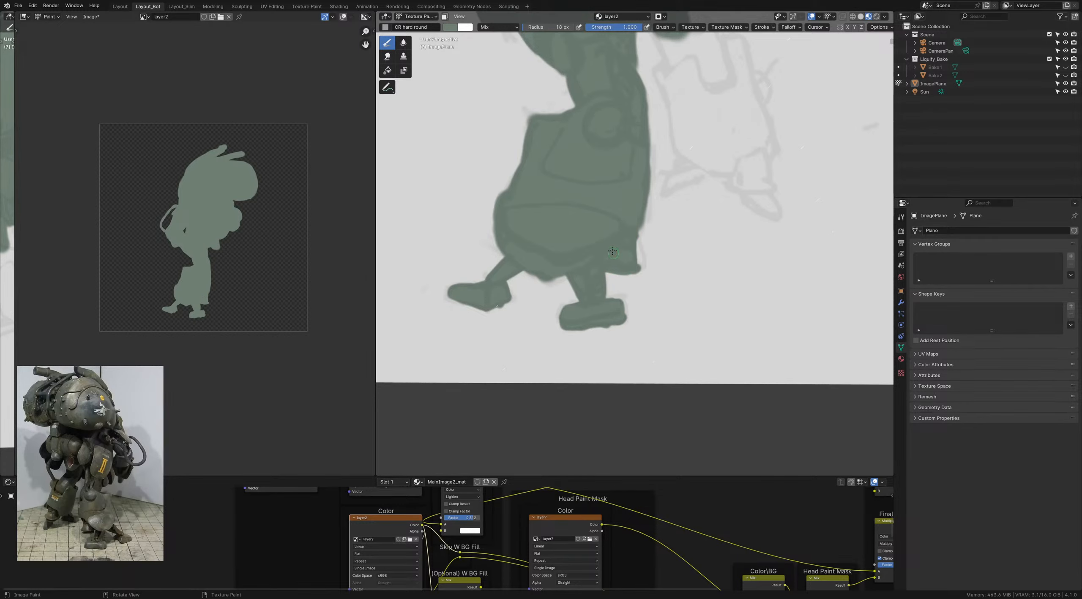
Step: Paint the rear leg's inner toe and the inner edge of its shin armor green
scroll(612, 251, "up", 4)
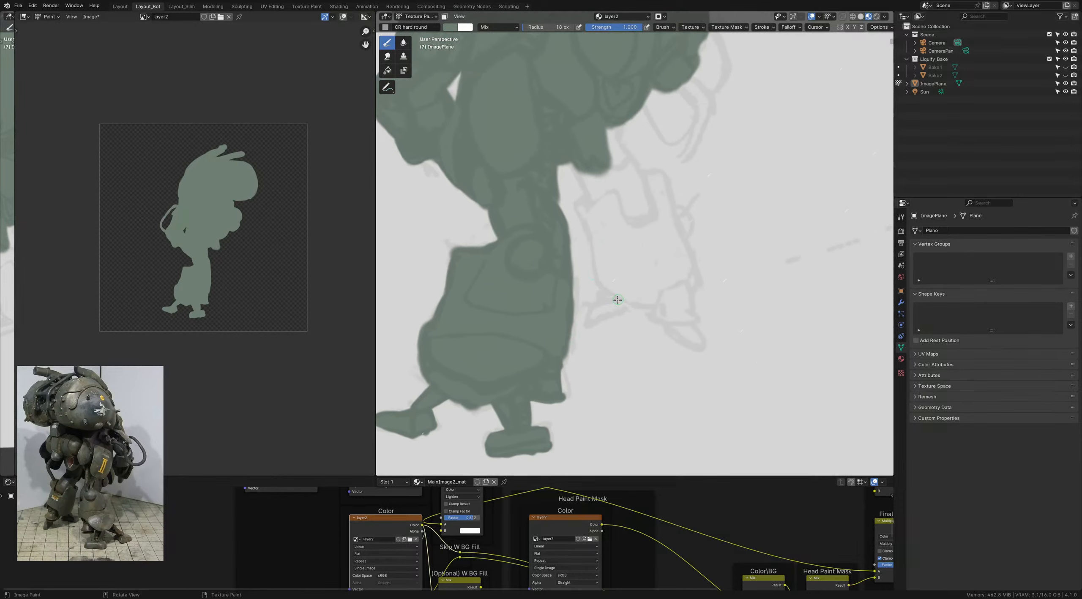
mouse_move(624, 297)
left_mouse_down()
mouse_move(597, 311)
mouse_move(622, 313)
mouse_move(595, 246)
mouse_move(600, 274)
left_mouse_up()
left_click_drag(594, 236, 589, 198)
middle_click_drag(590, 198, 589, 220, "shift")
Step: Fill the rear leg's thigh and widen the green along its inner shin using a 33 px brush radius
key("f")
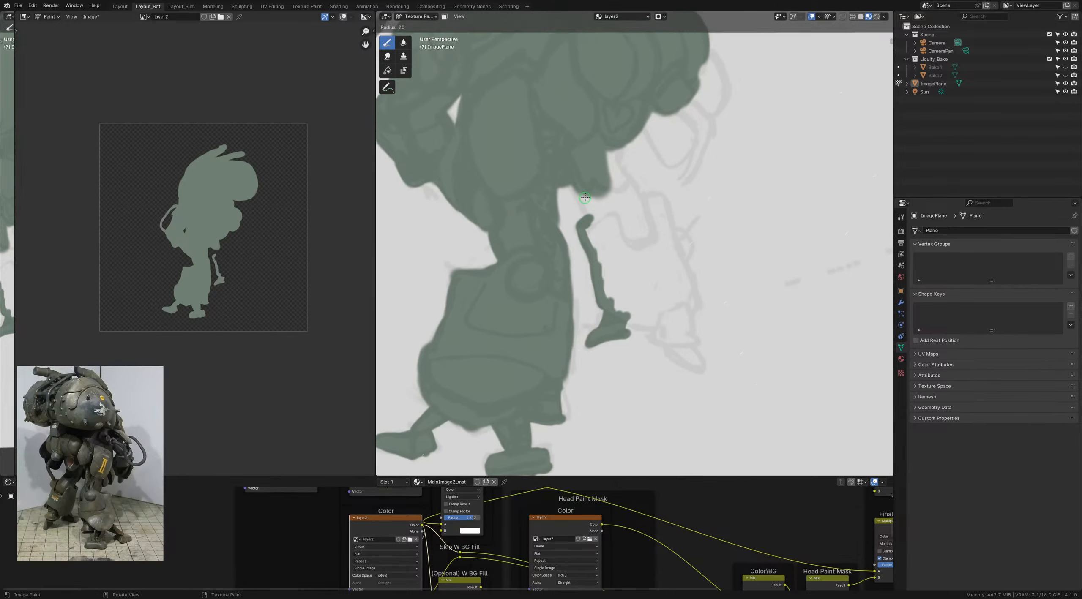
left_click(590, 219)
mouse_move(591, 218)
left_mouse_down()
mouse_move(574, 177)
mouse_move(609, 165)
mouse_move(614, 150)
mouse_move(612, 174)
mouse_move(634, 198)
mouse_move(624, 169)
mouse_move(630, 216)
mouse_move(611, 195)
mouse_move(619, 227)
mouse_move(601, 200)
mouse_move(607, 266)
mouse_move(603, 245)
left_mouse_up()
key("f")
left_click(591, 179)
key("f")
left_click(601, 229)
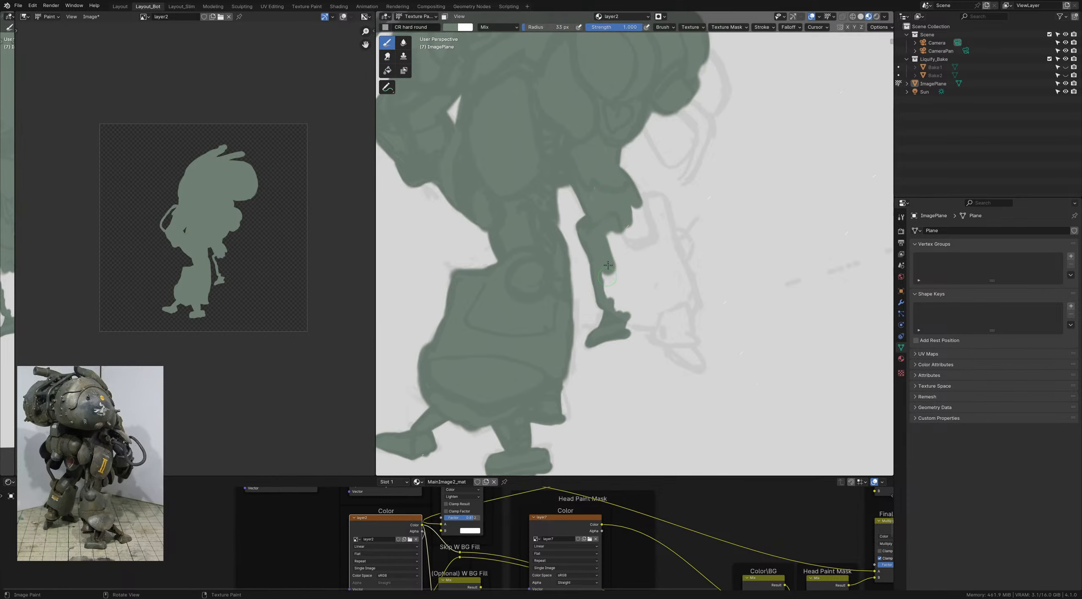
middle_click_drag(611, 276, 598, 249, "shift")
mouse_move(598, 252)
left_mouse_down()
mouse_move(609, 277)
mouse_move(598, 246)
left_mouse_up()
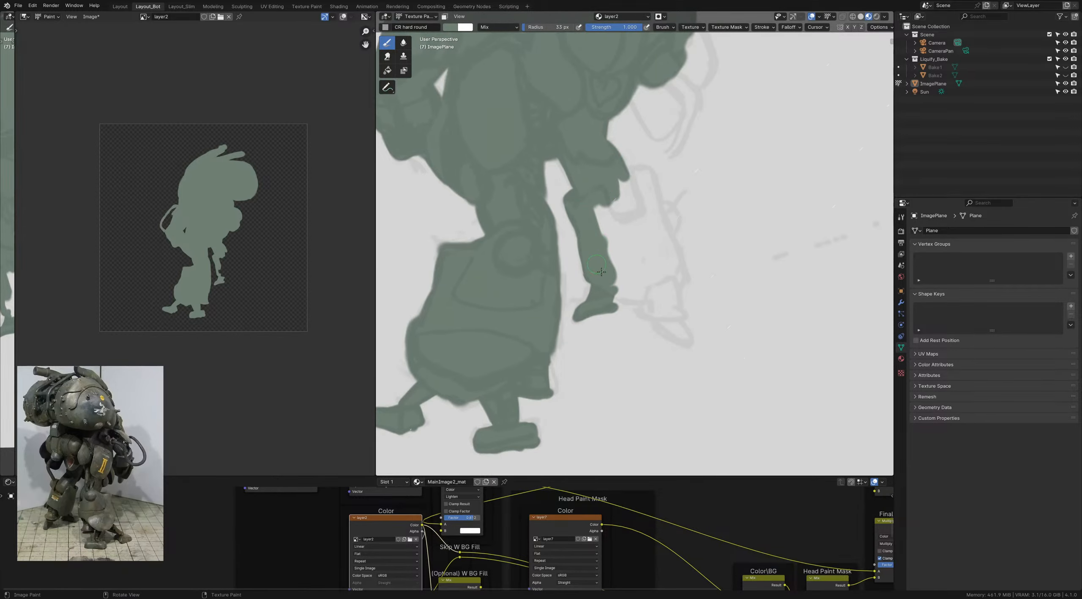
Step: Paint the rear leg's outer foot and start the outer edge of its shin armor in green with a 22 px brush radius
key("f")
left_click(613, 279)
mouse_move(614, 281)
left_mouse_down()
mouse_move(651, 293)
mouse_move(652, 315)
mouse_move(678, 336)
mouse_move(661, 302)
mouse_move(662, 283)
mouse_move(676, 300)
mouse_move(680, 277)
mouse_move(669, 243)
left_mouse_up()
middle_click_drag(674, 257, 671, 276, "shift")
Step: Fill the rear leg's shin armor green up to its top edge
key("bracketright")
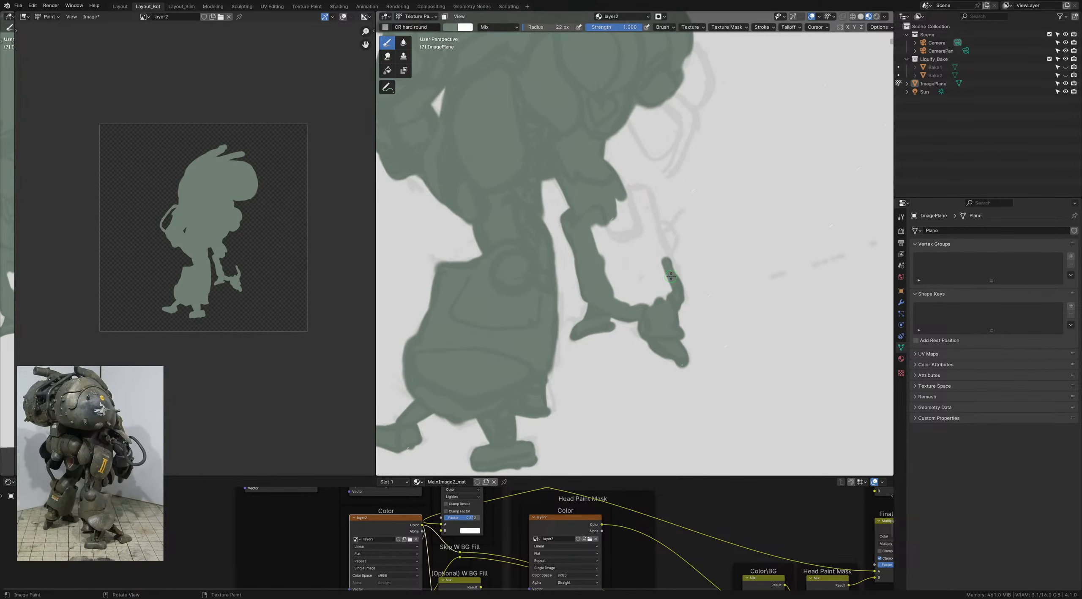
mouse_move(672, 289)
left_mouse_down()
mouse_move(663, 272)
mouse_move(640, 302)
mouse_move(626, 298)
left_mouse_up()
mouse_move(607, 237)
left_mouse_down()
mouse_move(598, 258)
mouse_move(601, 224)
mouse_move(615, 292)
mouse_move(618, 275)
mouse_move(629, 288)
mouse_move(655, 251)
left_mouse_up()
scroll(653, 241, "up", 1)
mouse_move(645, 215)
left_mouse_down()
mouse_move(633, 210)
mouse_move(660, 256)
mouse_move(648, 262)
mouse_move(641, 223)
mouse_move(617, 273)
mouse_move(652, 252)
left_mouse_up()
Step: Block in the rear forearm and elbow in green, enlarging the brush radius to 30 px
middle_click_drag(646, 154, 615, 251, "shift")
key("bracketright")
key("bracketright")
key("bracketright")
mouse_move(613, 234)
left_mouse_down()
mouse_move(630, 274)
mouse_move(642, 275)
mouse_move(652, 242)
mouse_move(629, 247)
left_mouse_up()
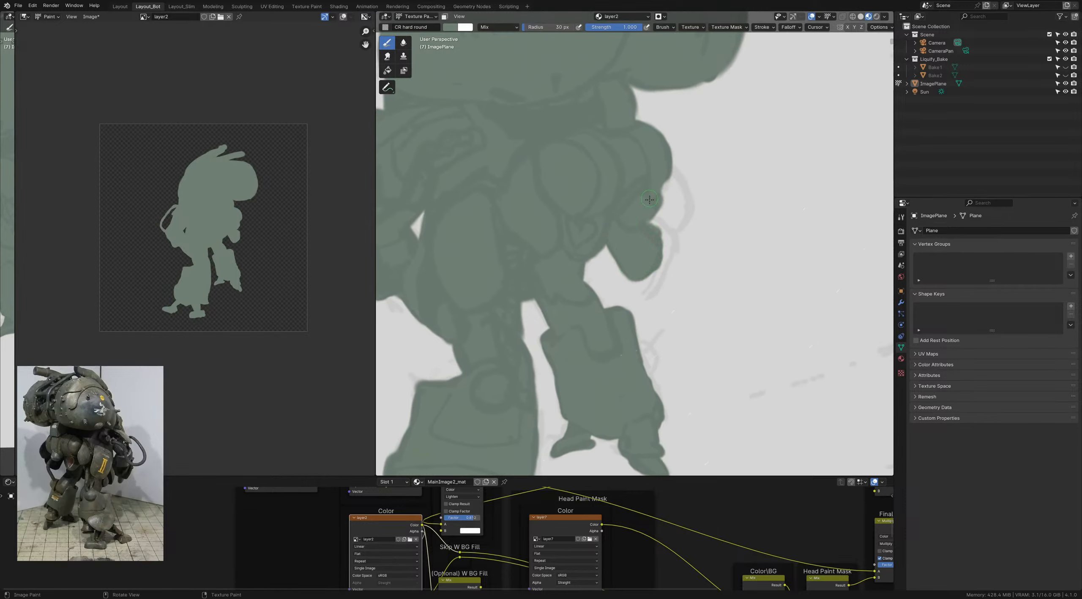
mouse_move(649, 200)
left_mouse_down()
mouse_move(666, 211)
mouse_move(671, 176)
mouse_move(684, 200)
mouse_move(657, 234)
left_mouse_up()
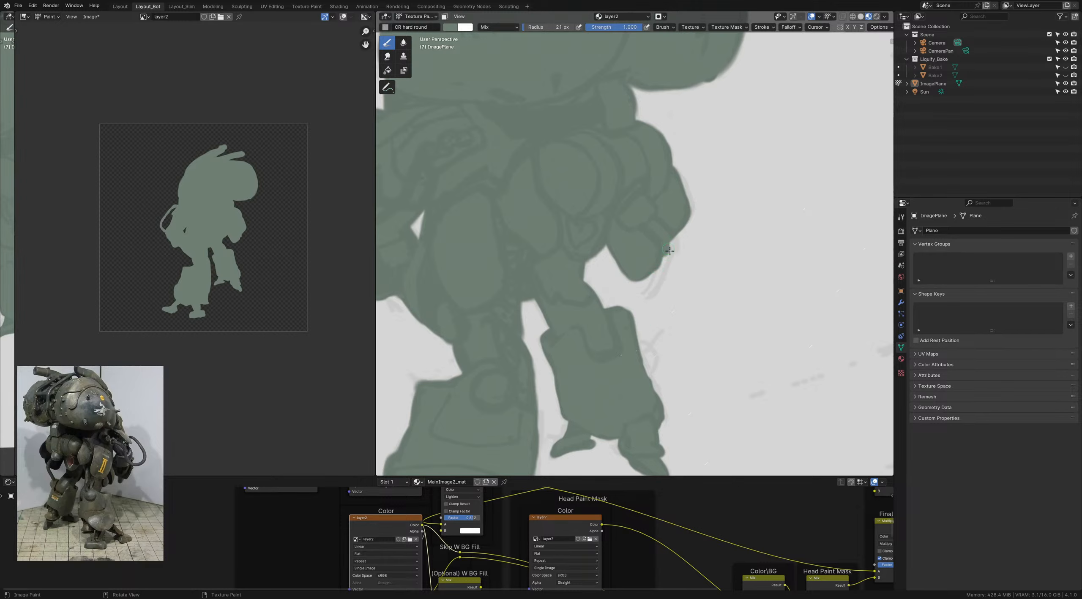
Step: Paint the thin hose running from the rear elbow down to the rear shin armor green, reducing the brush radius to 14 px
left_click_drag(670, 251, 673, 258)
left_click_drag(633, 317, 637, 336)
left_click_drag(642, 316, 655, 297)
mouse_move(670, 255)
left_mouse_down()
mouse_move(656, 296)
mouse_move(669, 253)
mouse_move(670, 283)
left_mouse_up()
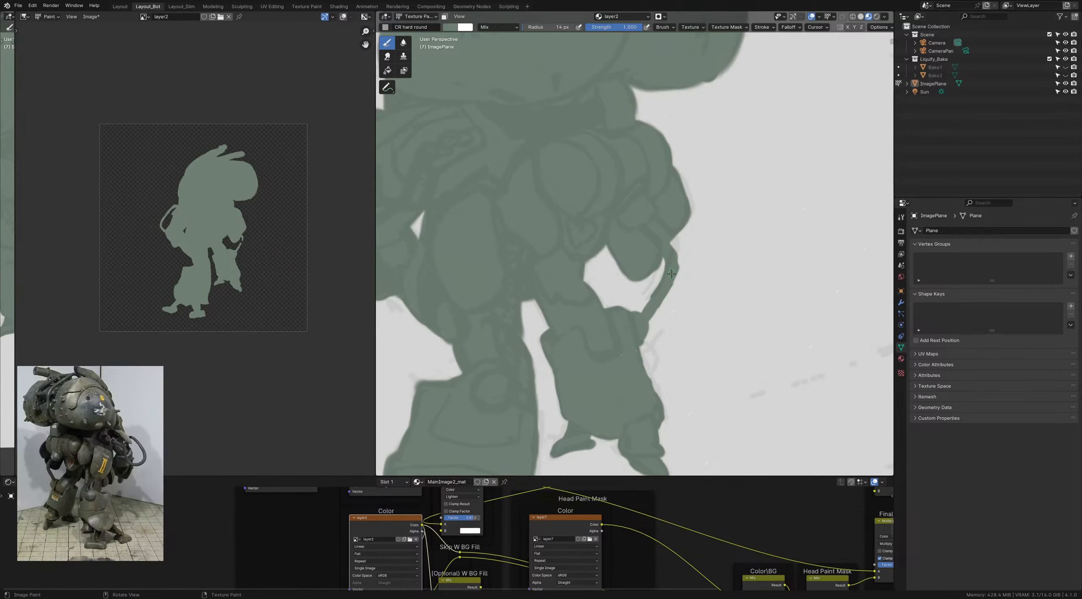
Step: Touch up small protrusions on the head's front, rear shell and front hand in green with a 7 px brush radius
middle_click_drag(663, 286, 621, 313, "ctrl")
middle_click_drag(687, 332, 678, 318, "shift")
middle_click_drag(607, 182, 616, 263, "shift")
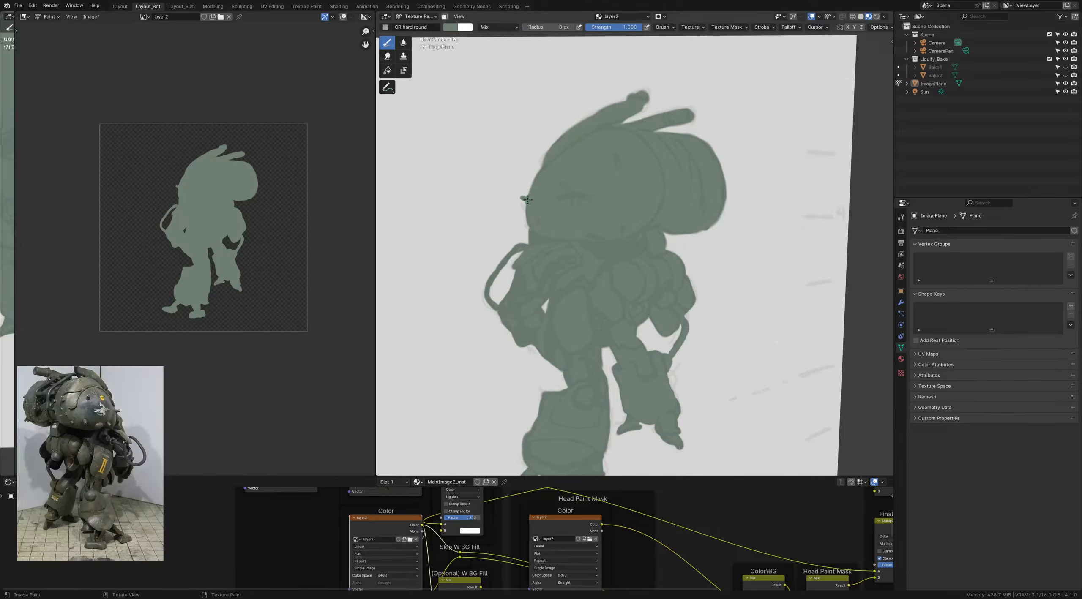
middle_click_drag(550, 200, 524, 189, "shift")
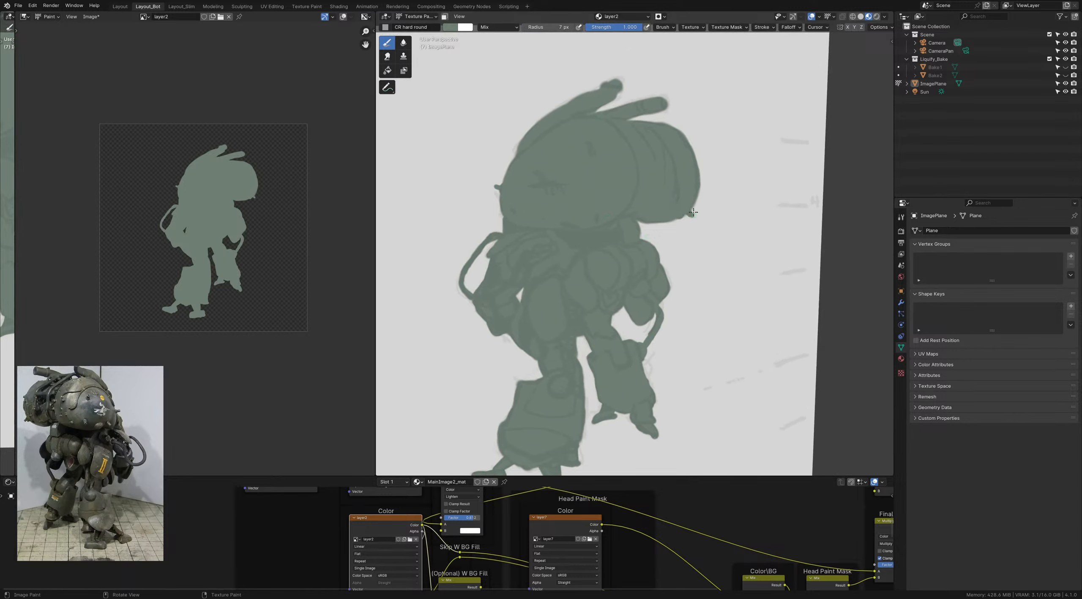
mouse_move(703, 195)
middle_mouse_down("shift")
mouse_move(704, 216)
mouse_move(711, 145)
middle_mouse_up("shift")
middle_click_drag(529, 293, 534, 261, "shift")
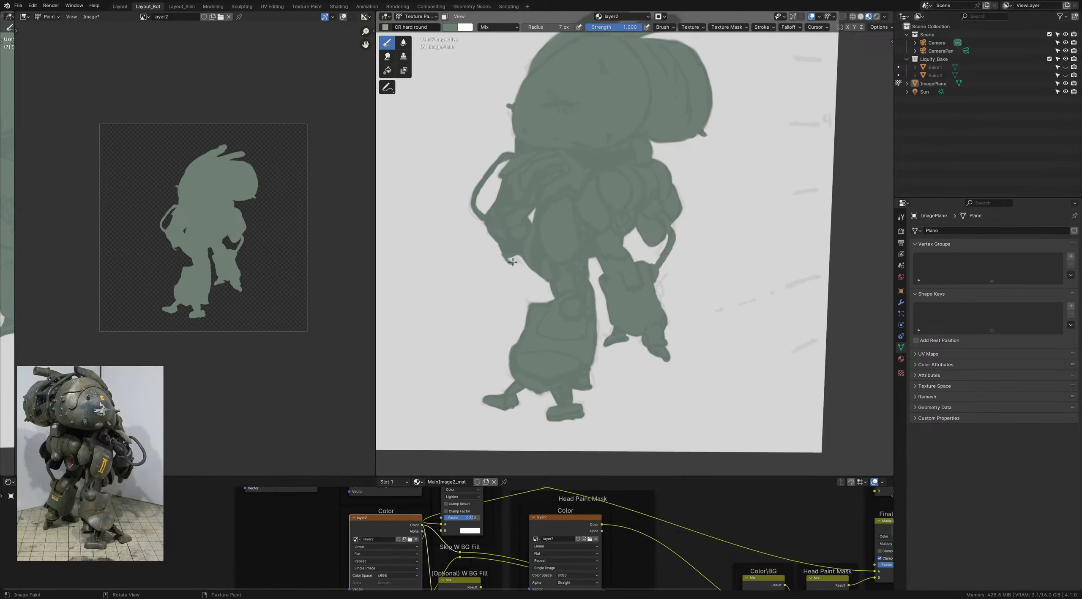
middle_click_drag(542, 266, 541, 263, "shift")
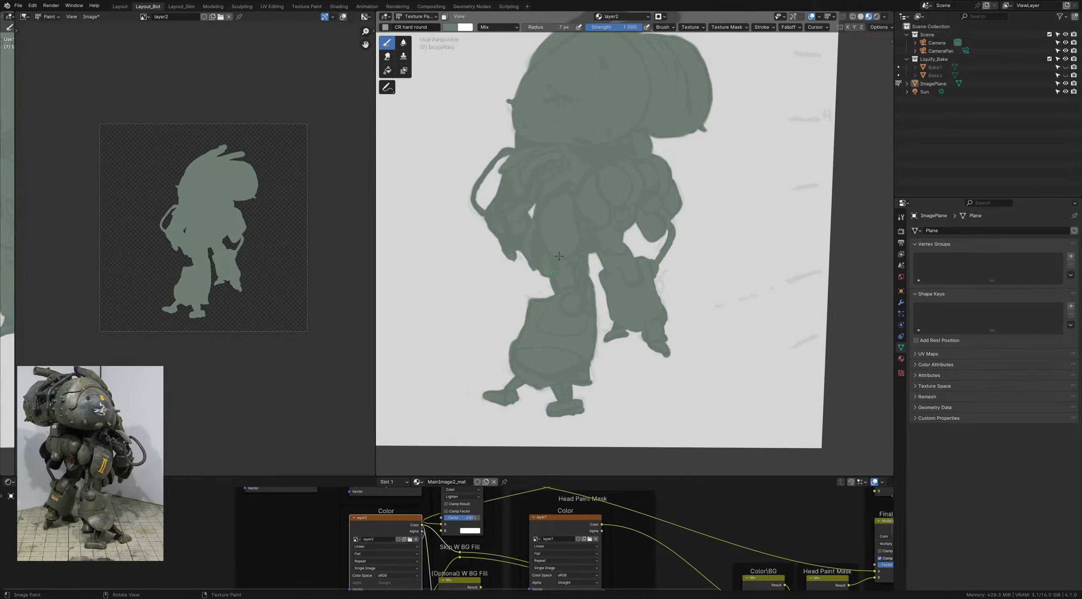
middle_click_drag(615, 265, 574, 258, "shift")
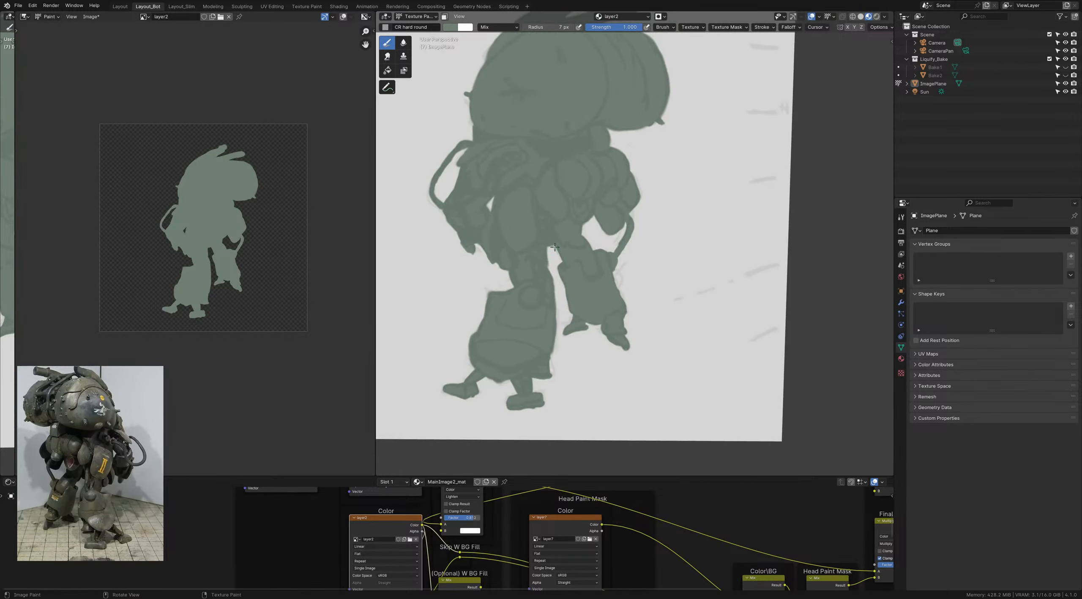
mouse_move(544, 226)
middle_mouse_down("shift")
mouse_move(579, 317)
mouse_move(543, 196)
middle_mouse_up("shift")
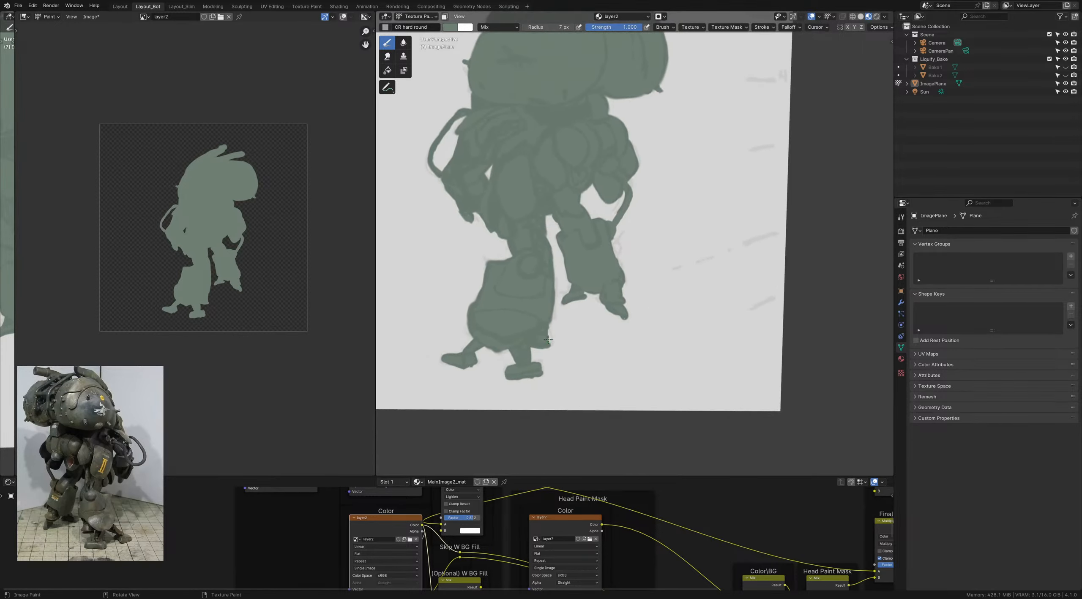
Step: Clean up the lower edge of the front shin armor and the foot beneath it, using the Eraser Tex and CR hard round brushes
key("x")
key("ctrl+z")
key("e")
left_click_drag(550, 339, 551, 328)
key("ctrl+z")
middle_click_drag(558, 271, 549, 239, "shift")
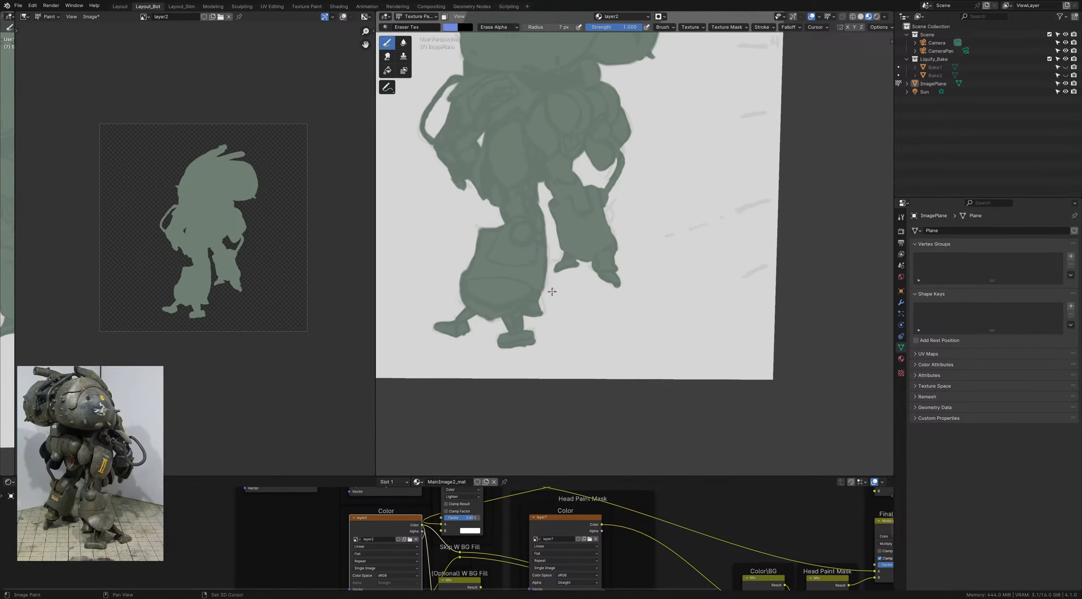
key("x")
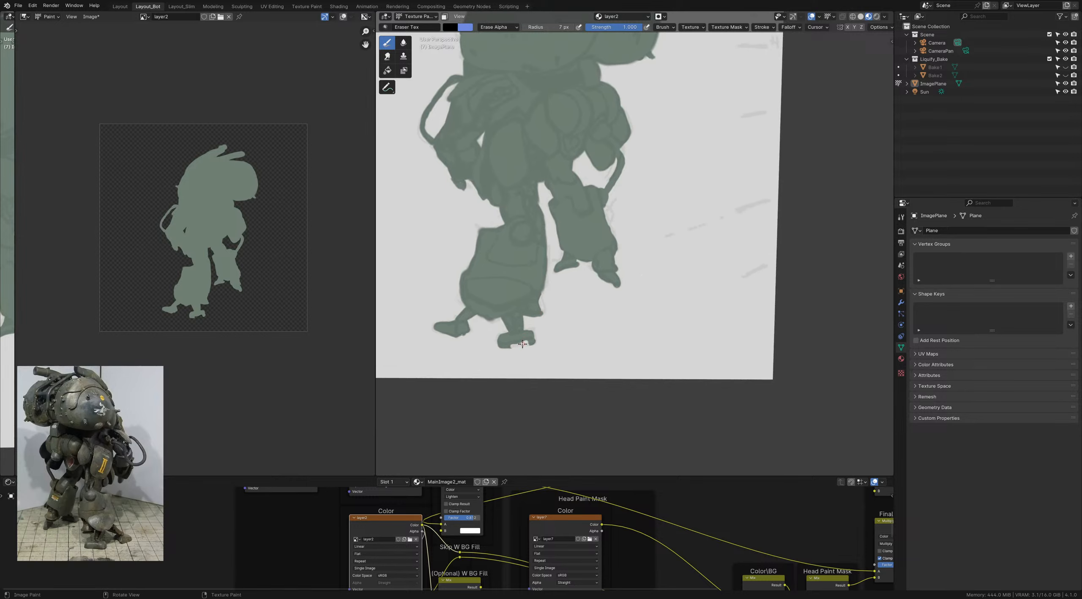
key("x")
key("b")
key("x")
middle_click_drag(489, 317, 506, 319, "shift")
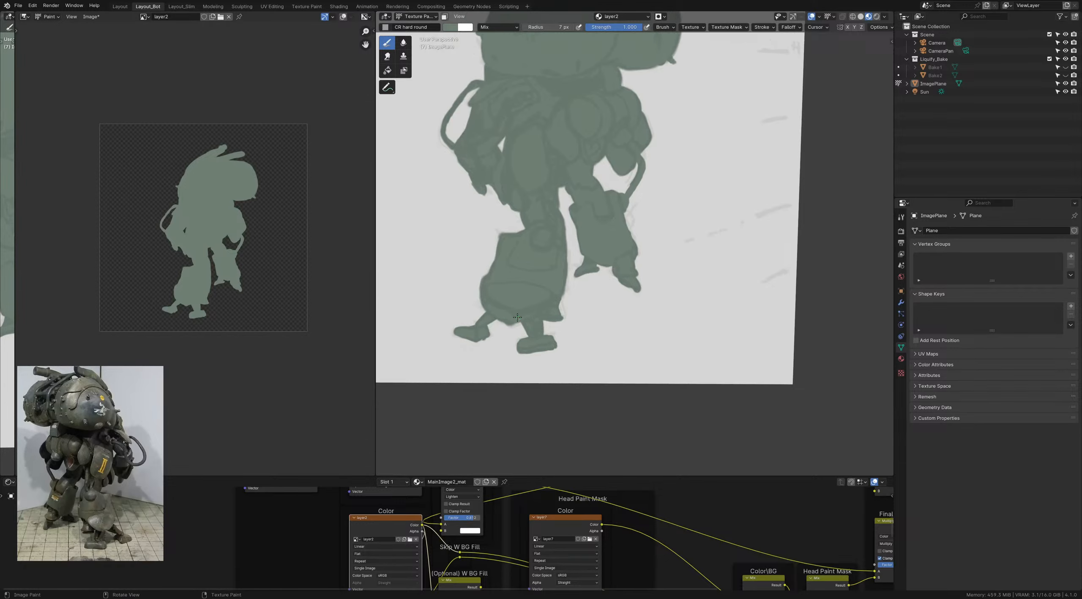
Step: Refine the rear foot's toe and ankle outlines in green with a 7 px brush radius
middle_click_drag(553, 298, 556, 287, "shift")
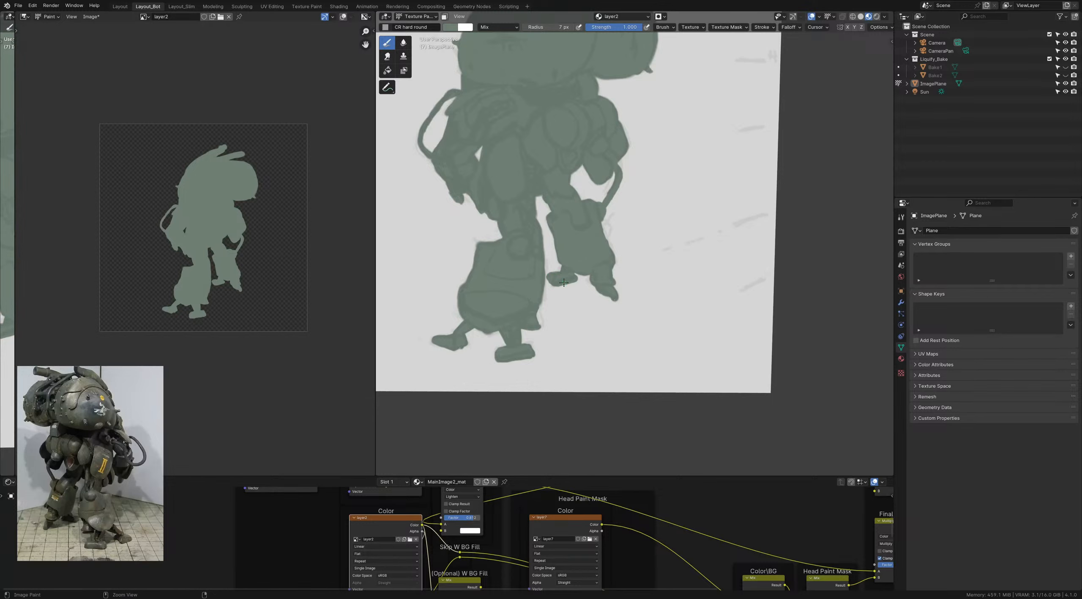
middle_click_drag(565, 279, 588, 289, "ctrl")
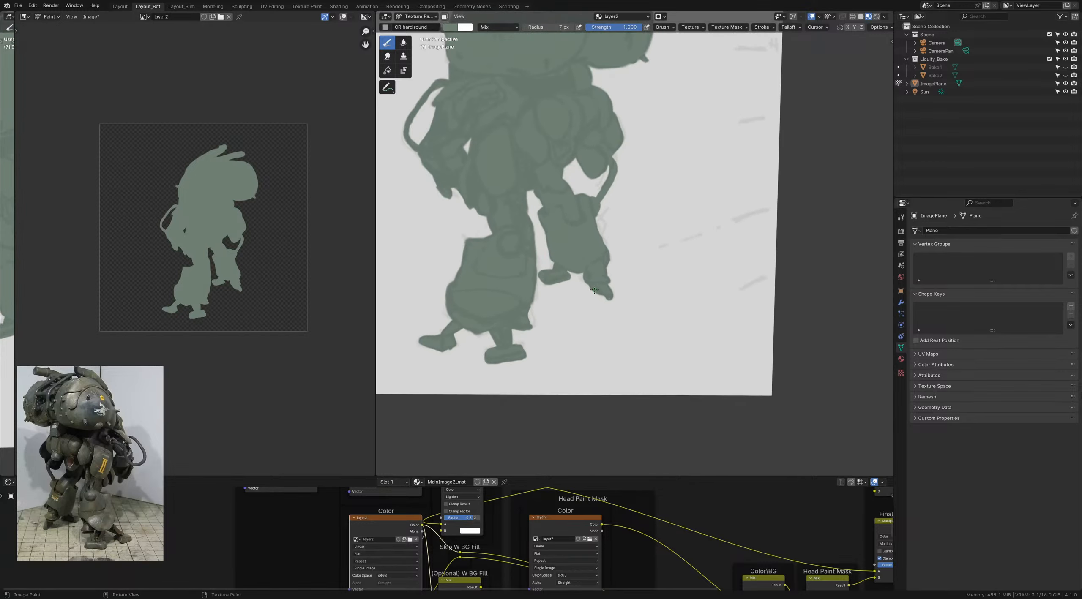
left_click_drag(607, 297, 605, 297)
middle_click_drag(584, 272, 584, 277, "shift")
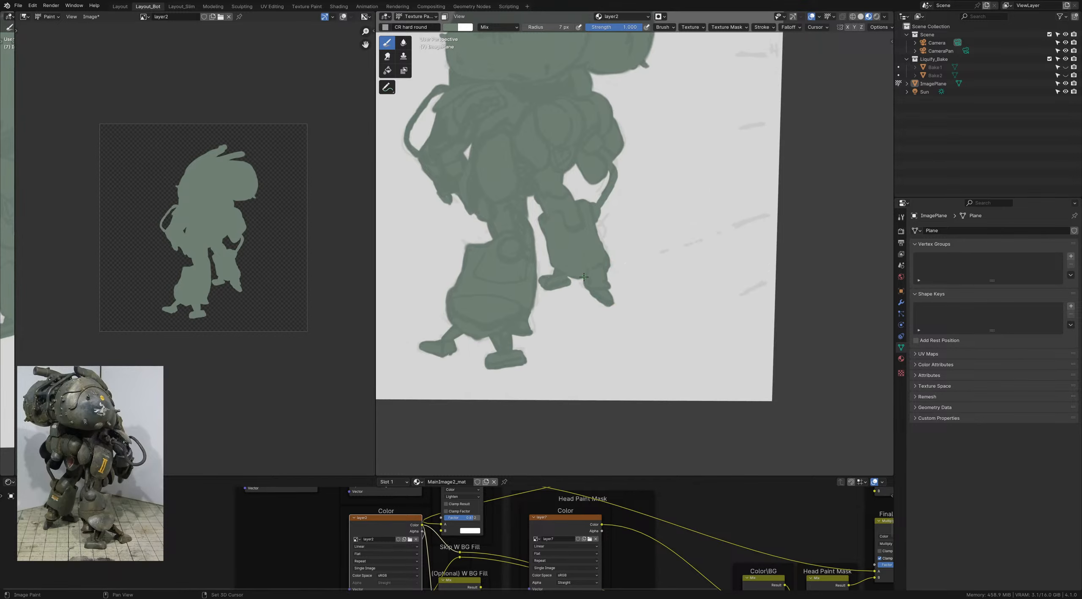
left_click_drag(585, 284, 583, 280)
Step: Tidy the front foot's foremost toe and ankle edges with the brush and eraser, and save the file
mouse_move(580, 257)
middle_mouse_down("shift")
mouse_move(584, 274)
mouse_move(633, 219)
middle_mouse_up("shift")
key("x")
left_click_drag(531, 344, 537, 340)
key("x")
key("e")
key("x")
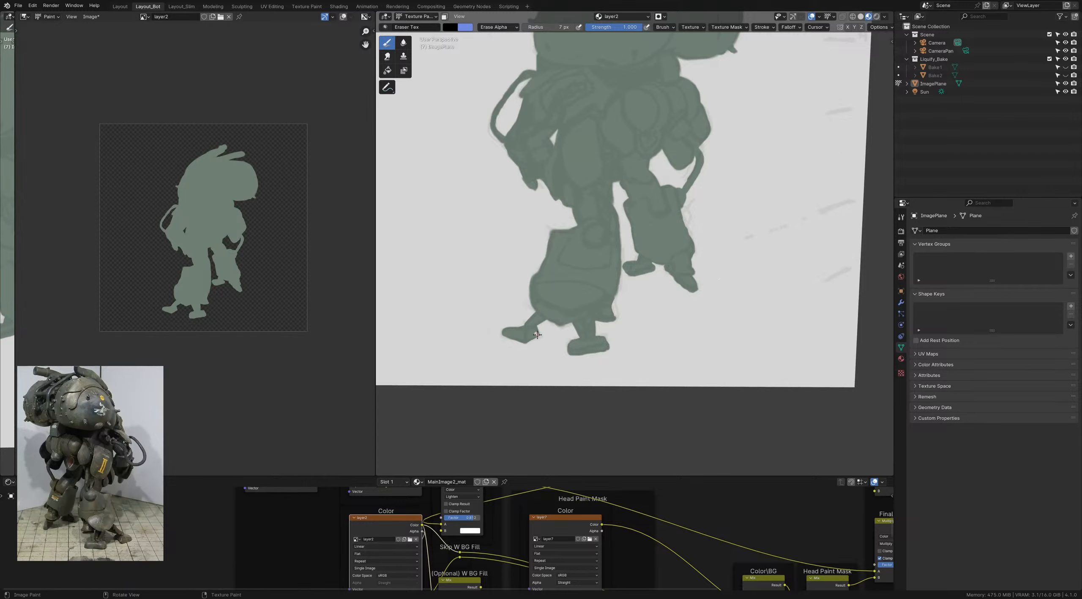
key("x")
key("1")
middle_click_drag(557, 256, 599, 224, "ctrl")
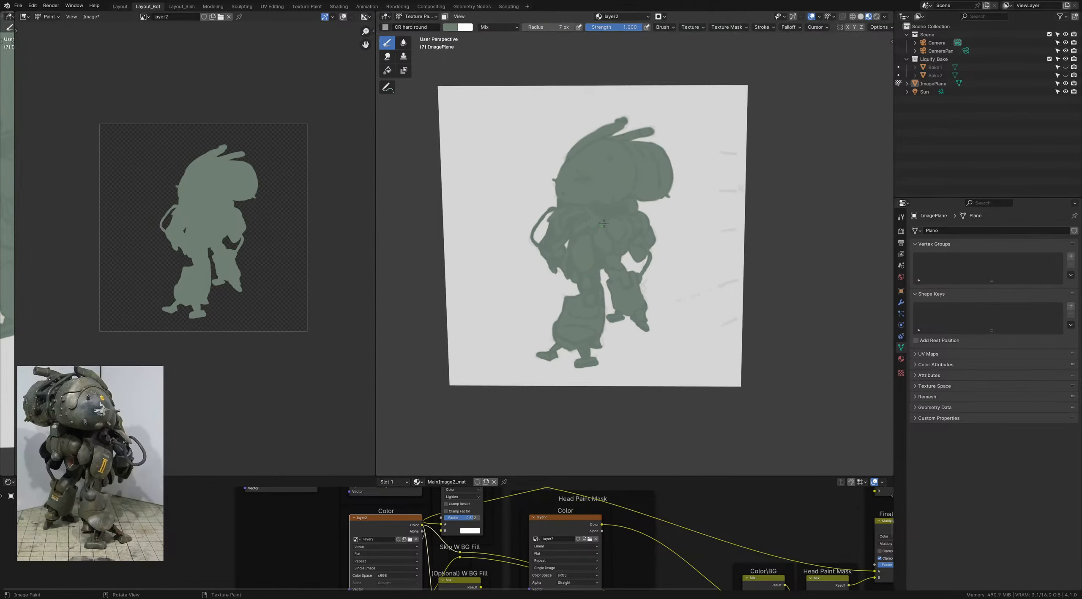
key("ctrl+s")
Step: Refine the front arm's looping hose, thinning it with the Eraser Tex brush and reducing the radius to 5 px
scroll(538, 222, "up", 4)
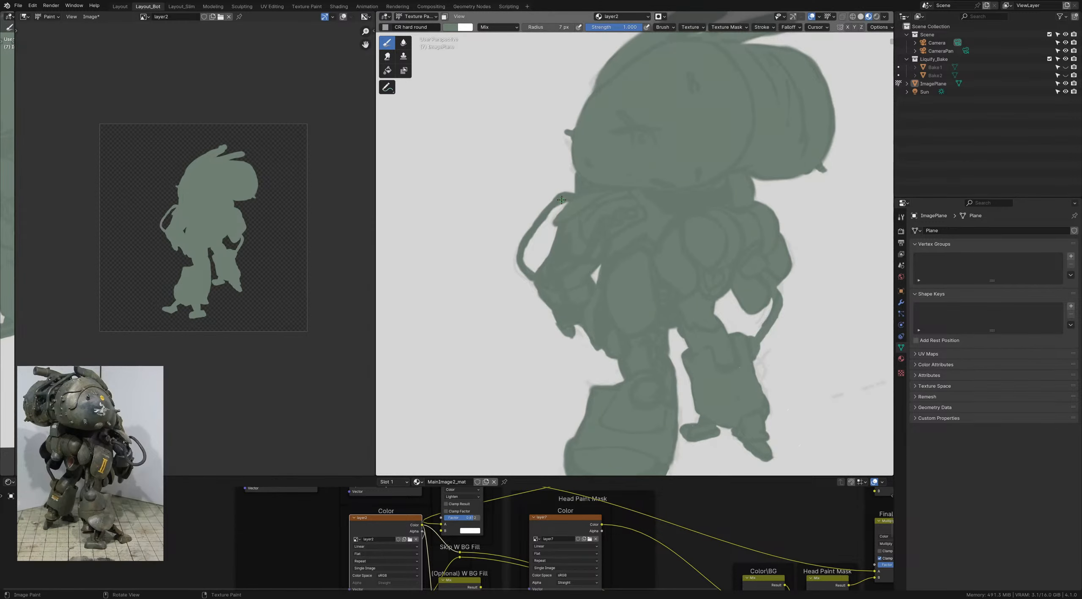
key("shift")
left_click_drag(541, 215, 549, 207)
key("e")
mouse_move(539, 230)
left_mouse_down()
mouse_move(565, 201)
mouse_move(536, 232)
left_mouse_up()
key("bracketleft")
key("bracketleft")
scroll(531, 256, "down", 5)
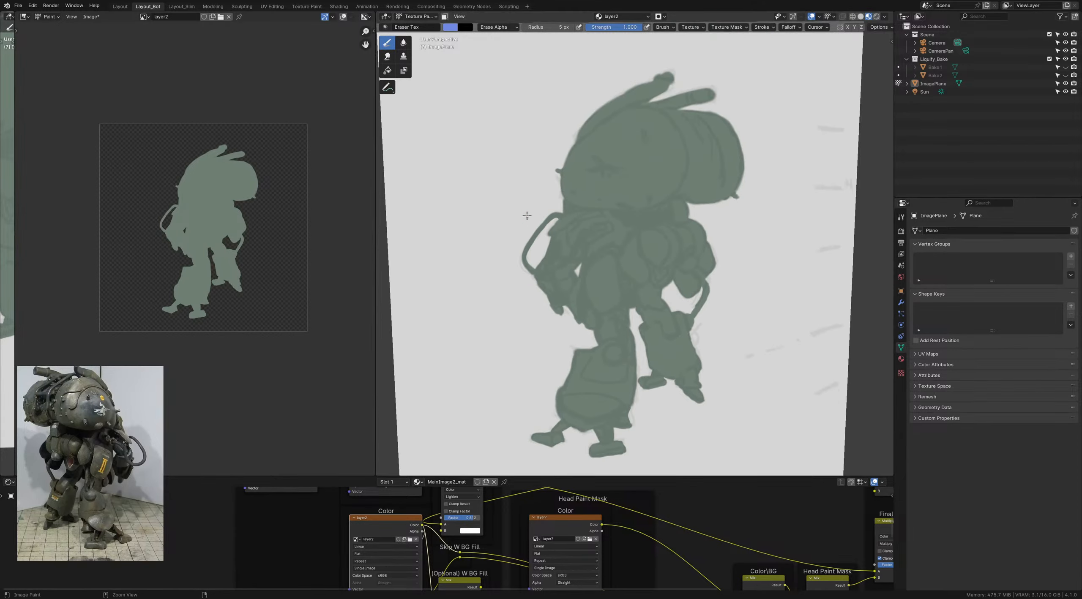
Step: Reshape the upper pipe on top of the head with a squared-off tip
middle_click_drag(554, 217, 536, 213, "shift")
scroll(536, 212, "up", 5)
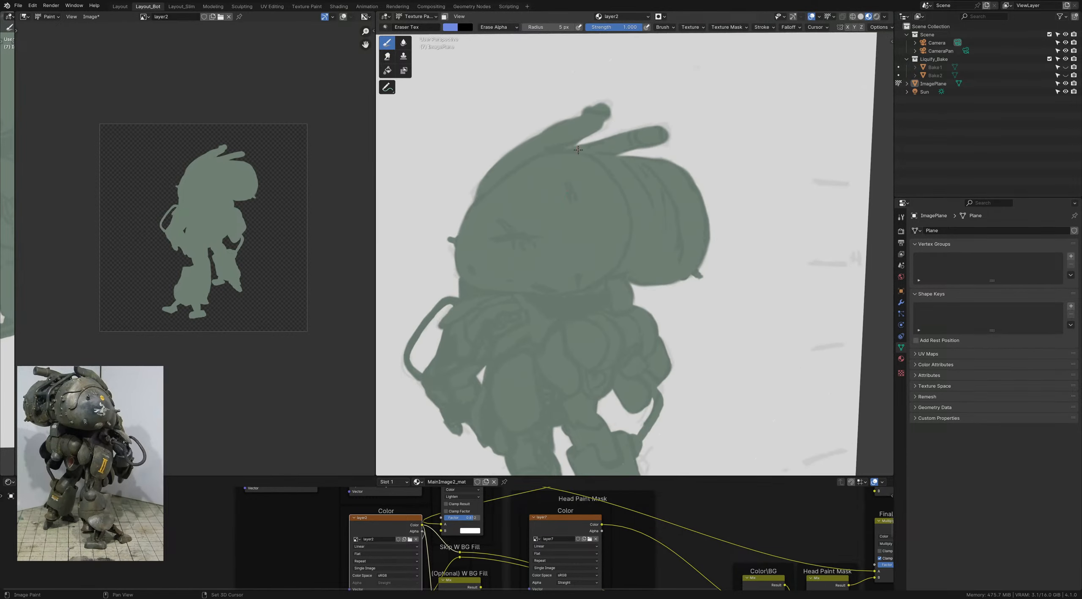
key("x")
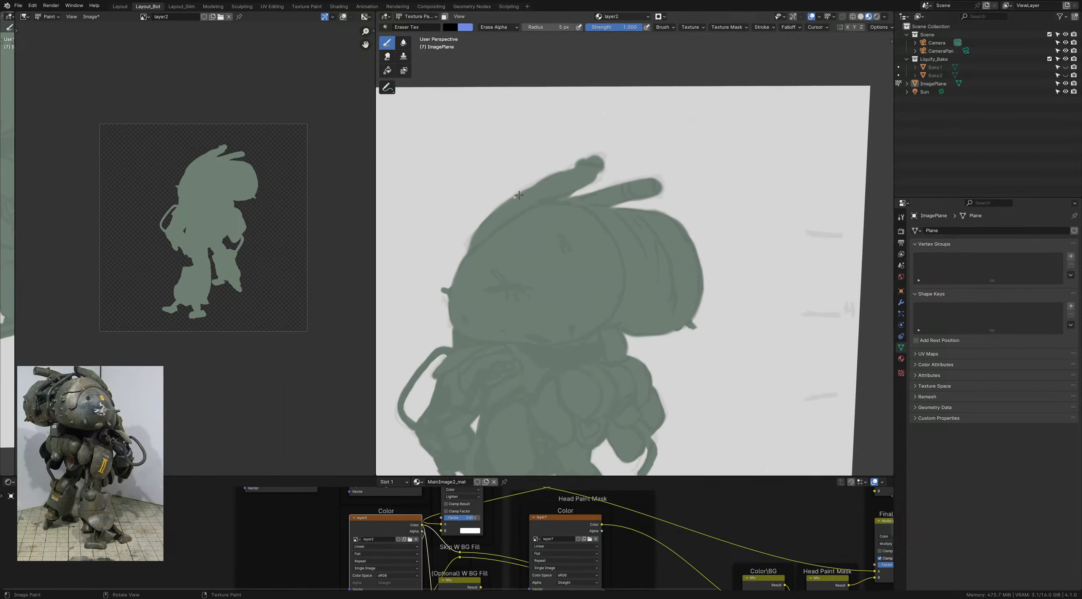
mouse_move(542, 183)
left_mouse_down()
mouse_move(515, 198)
mouse_move(599, 158)
left_mouse_up()
key("1")
key("f")
left_click(533, 189)
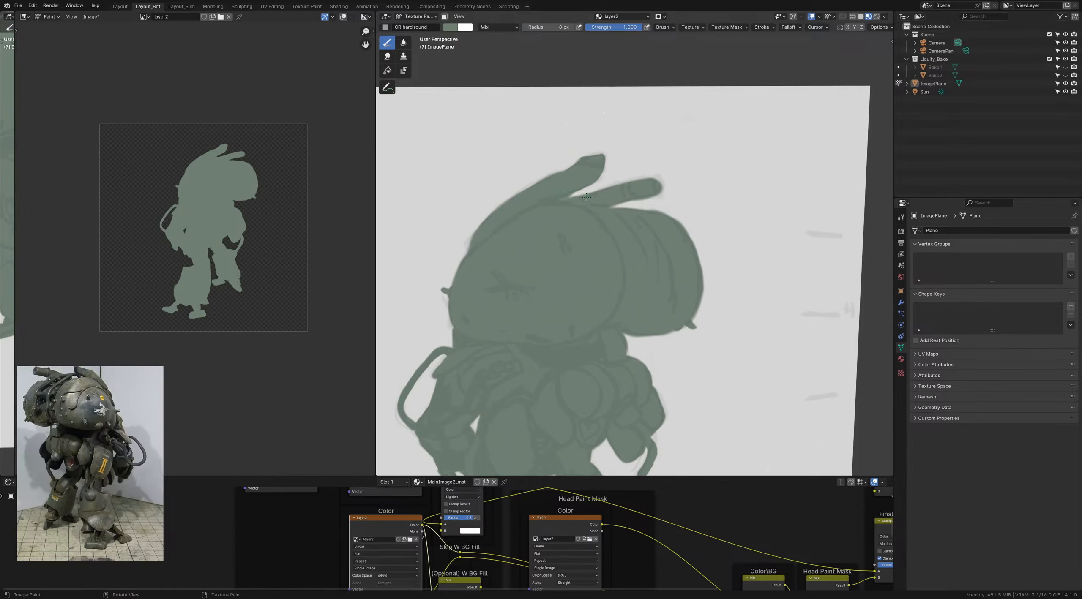
Step: Separate the lower head pipe from the shell, square off its end, and save the file
left_click_drag(576, 195, 605, 194)
middle_click_drag(609, 200, 575, 192, "shift")
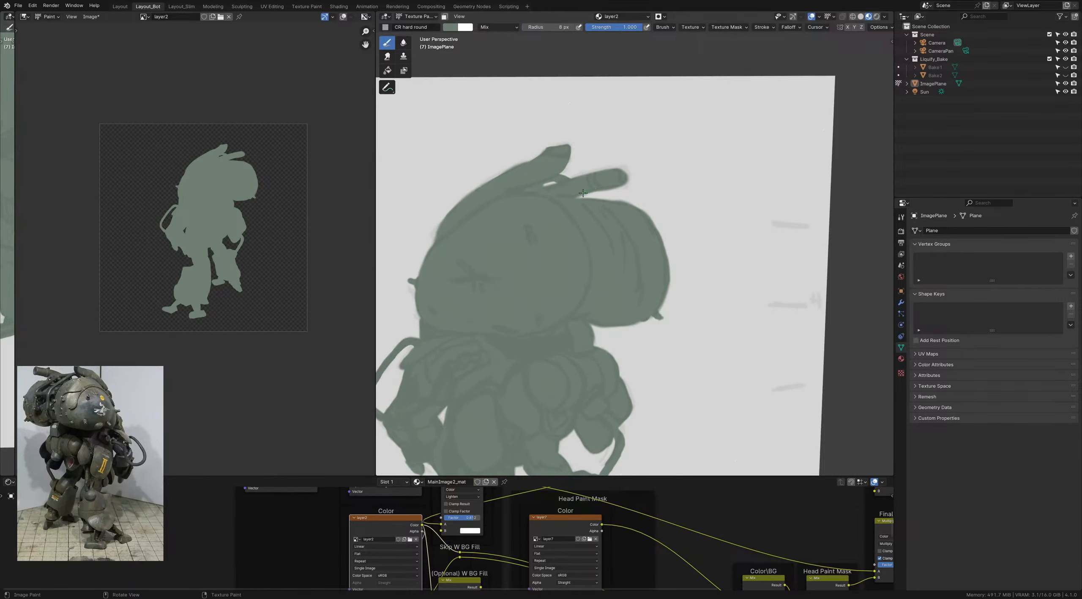
left_click_drag(578, 193, 616, 203)
left_click_drag(565, 181, 604, 172)
left_click_drag(623, 171, 624, 183)
left_click_drag(592, 171, 594, 181)
middle_click_drag(560, 179, 568, 229, "ctrl")
scroll(568, 229, "up", 4)
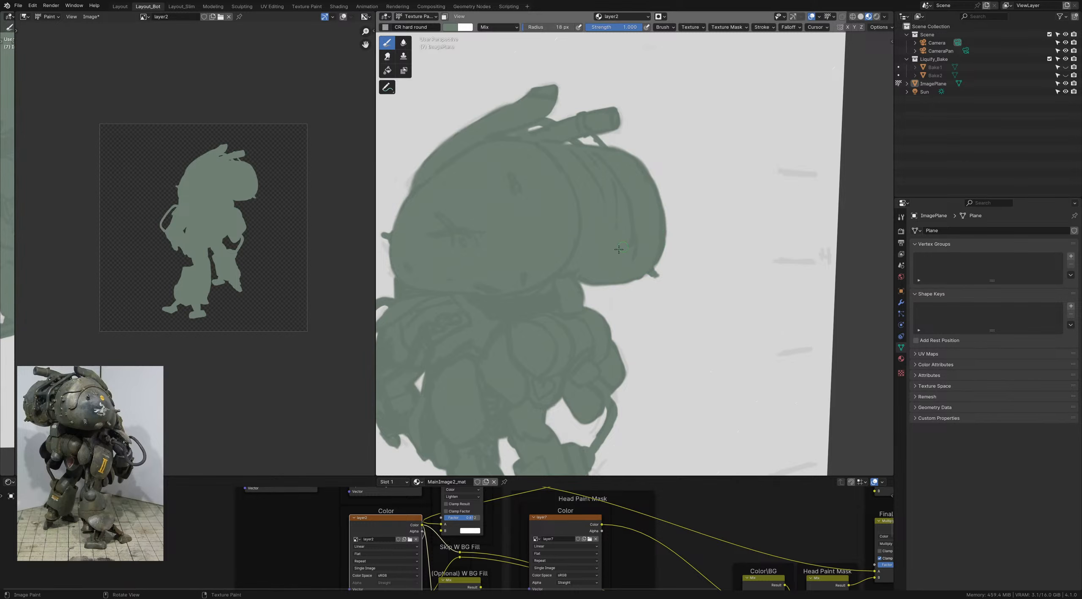
middle_click_drag(619, 250, 689, 223, "shift")
key("ctrl+s")
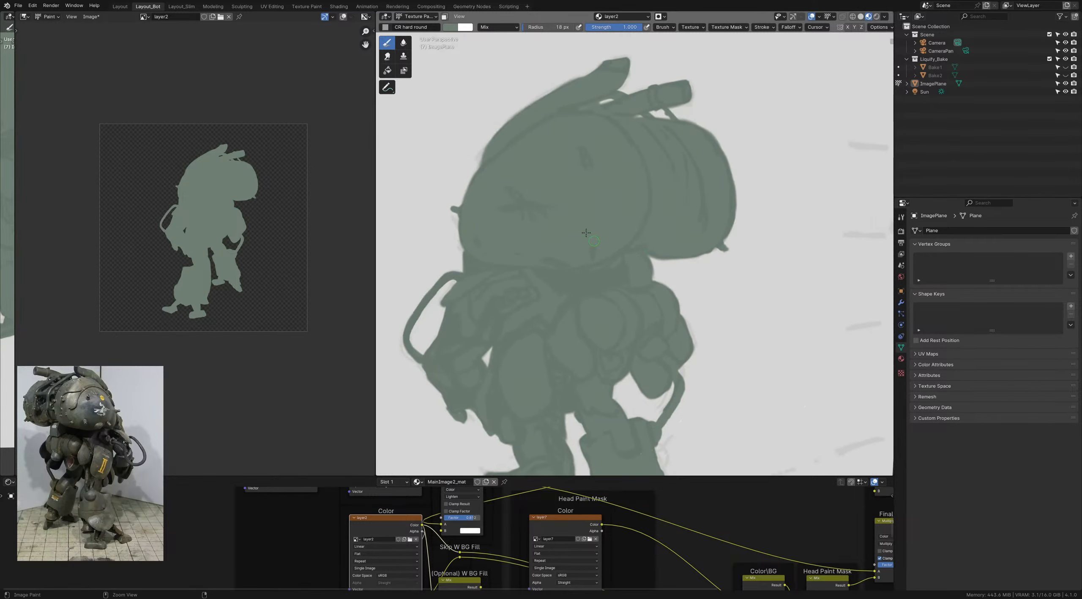
Step: Choose a near-black green brush color and block in the neck gap beneath the head, reducing the radius to 7 px
middle_click_drag(575, 237, 607, 224, "shift")
key("c")
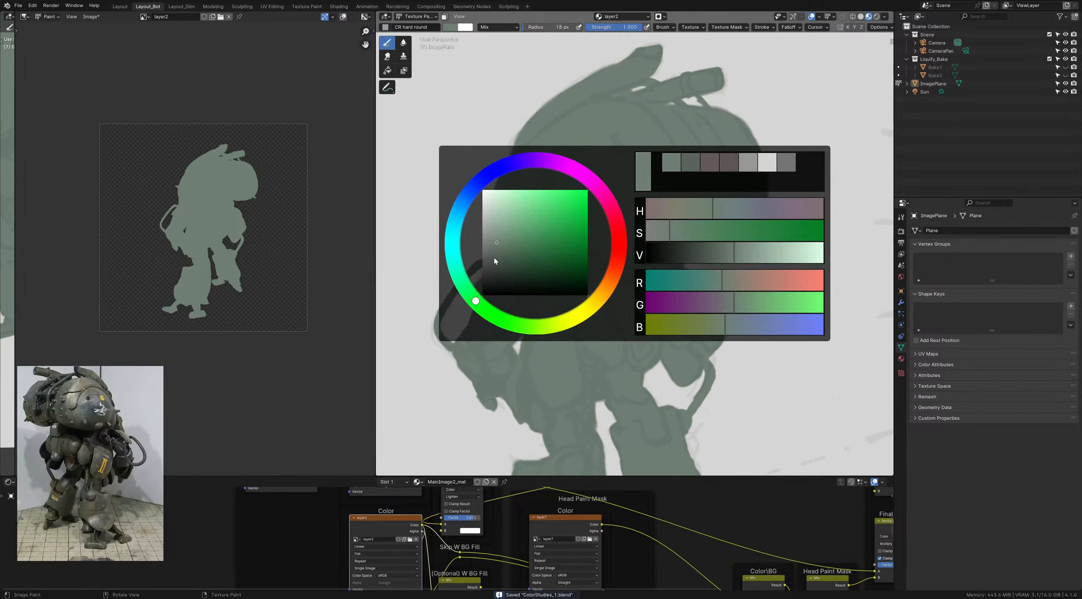
mouse_move(494, 258)
left_mouse_down()
mouse_move(492, 272)
mouse_move(523, 288)
left_mouse_up()
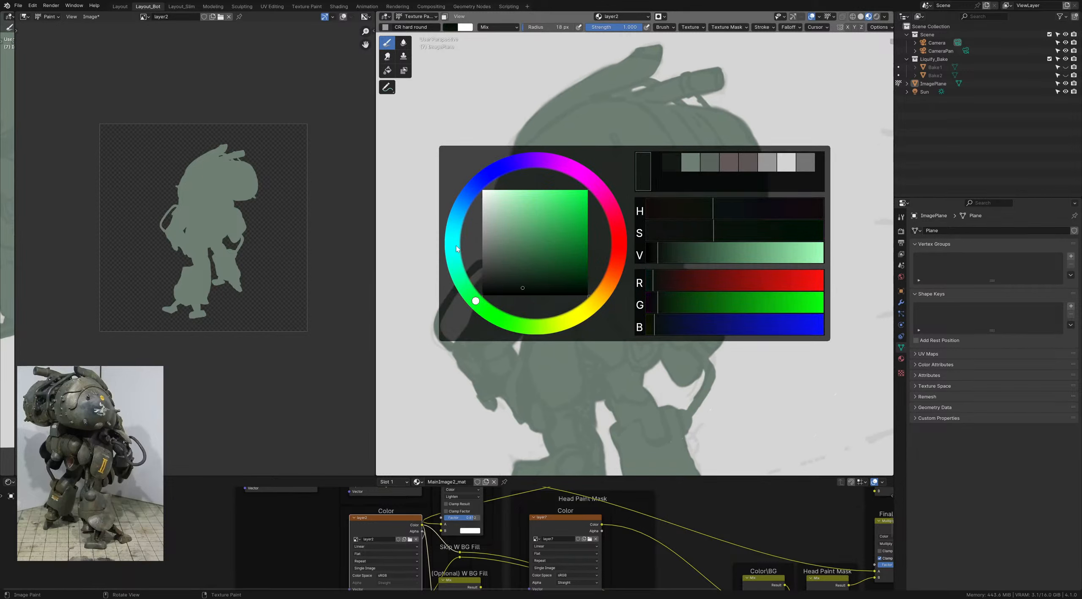
key("c")
key("bracketleft")
key("bracketleft")
key("bracketleft")
key("bracketleft")
mouse_move(580, 266)
left_mouse_down()
mouse_move(650, 249)
mouse_move(642, 266)
mouse_move(567, 261)
mouse_move(608, 261)
mouse_move(586, 274)
mouse_move(574, 264)
mouse_move(598, 271)
left_mouse_up()
key("bracketleft")
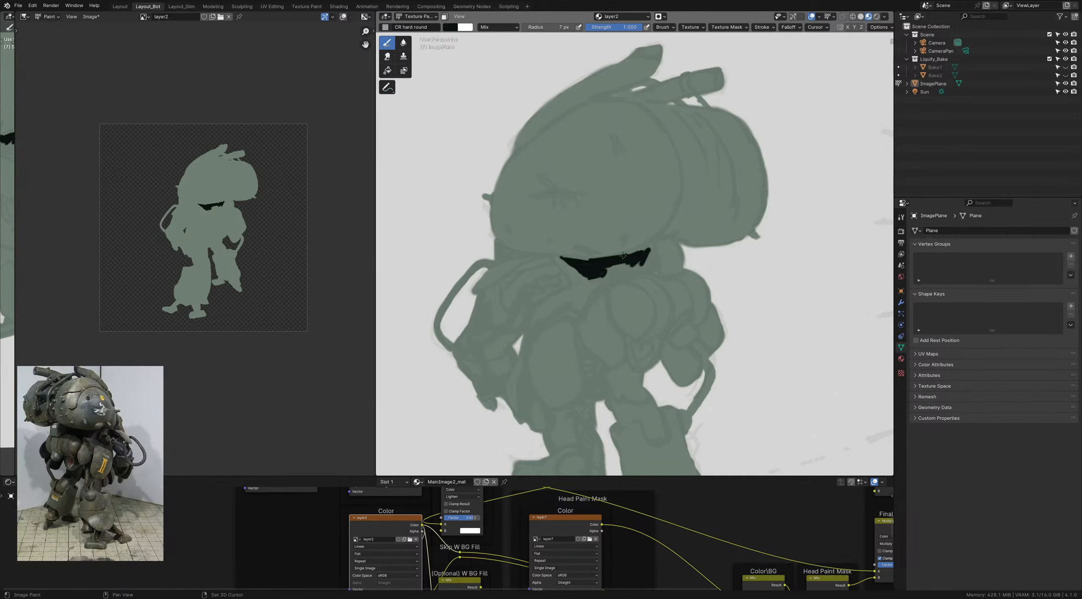
Step: Extend the near-black neck gap downward to its lower point and out to its rear corner
middle_click_drag(598, 276, 593, 267, "shift")
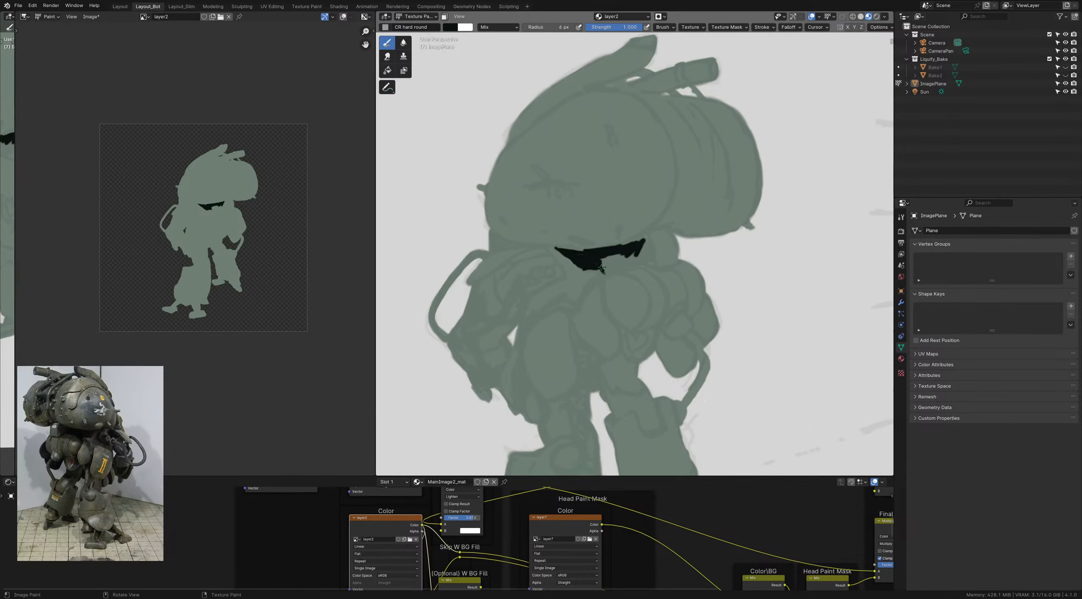
left_click_drag(596, 267, 584, 271)
key("f")
left_click(609, 255)
left_click_drag(612, 271, 616, 272)
left_click_drag(624, 265, 642, 263)
left_click_drag(642, 240, 637, 245)
Step: Fill the remaining holes in the dark neck gap and smooth its upper edge along the head
key("f")
left_click(624, 251)
mouse_move(622, 253)
left_mouse_down()
mouse_move(618, 267)
mouse_move(624, 254)
left_mouse_up()
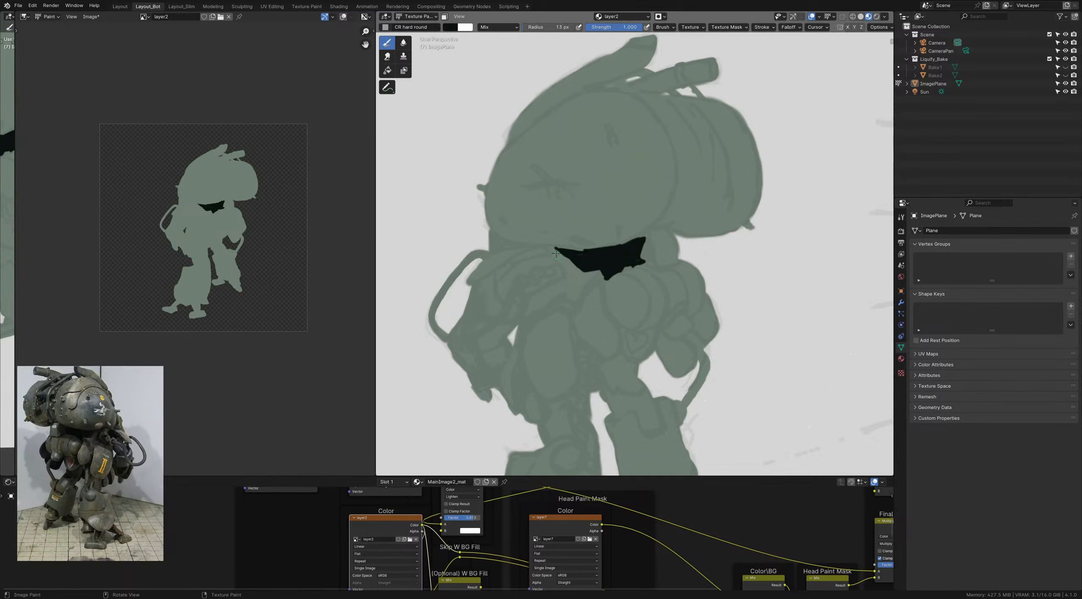
key("f")
left_click(571, 250)
left_click_drag(559, 251, 601, 246)
left_click_drag(556, 247, 648, 231)
Step: Paint short white strokes on the head's lower rim above the dark neck gap, reducing the brush radius to 7 px
key("bracketleft")
key("x")
left_click_drag(548, 244, 575, 244)
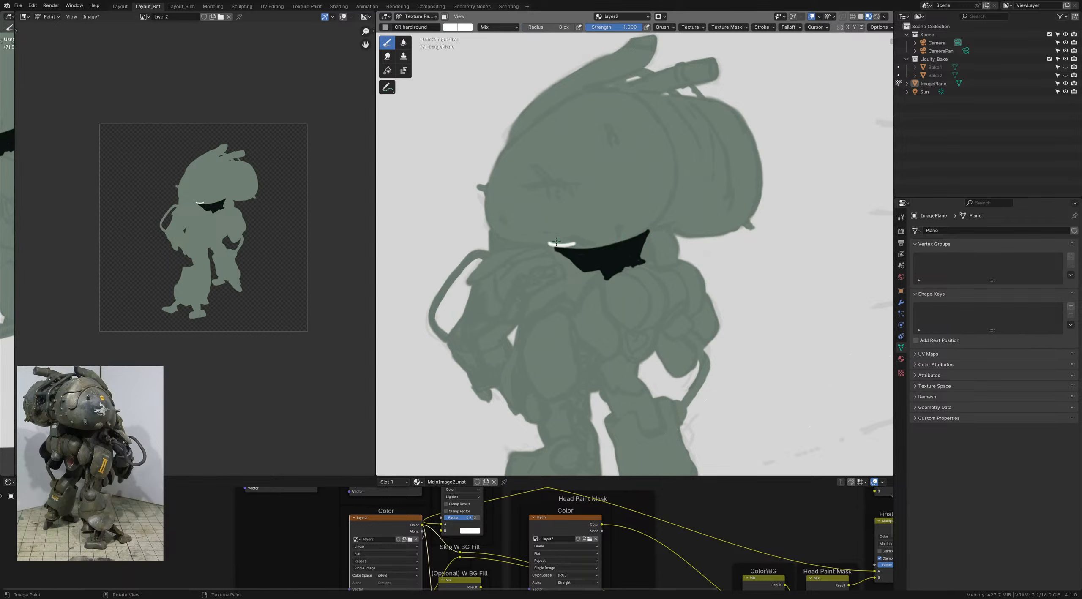
key("bracketleft")
left_click_drag(542, 239, 575, 240)
Step: Reselect the layer2 texture node and extend the white marks along the head's lower rim
middle_click_drag(385, 490, 391, 509)
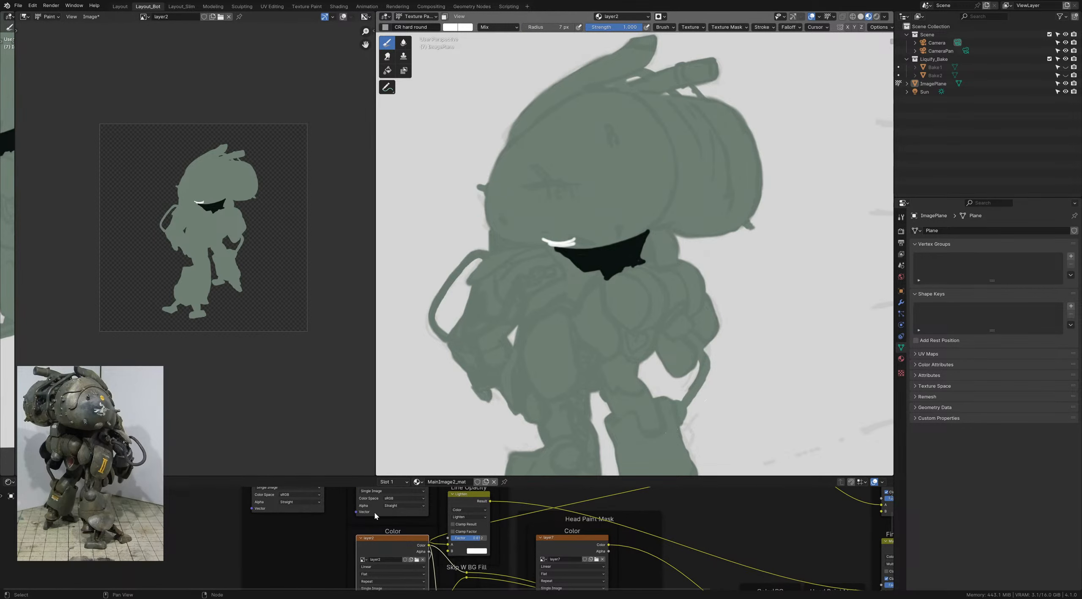
left_click(382, 515)
left_click(380, 547)
left_click_drag(573, 244, 594, 231)
Step: Try another viewport shading mode, restore Material Preview, and save the file
key("z")
left_click(645, 228)
key("z")
left_click(611, 277)
key("ctrl+s")
middle_click_drag(597, 235, 594, 287, "shift")
middle_click_drag(827, 248, 793, 252, "shift")
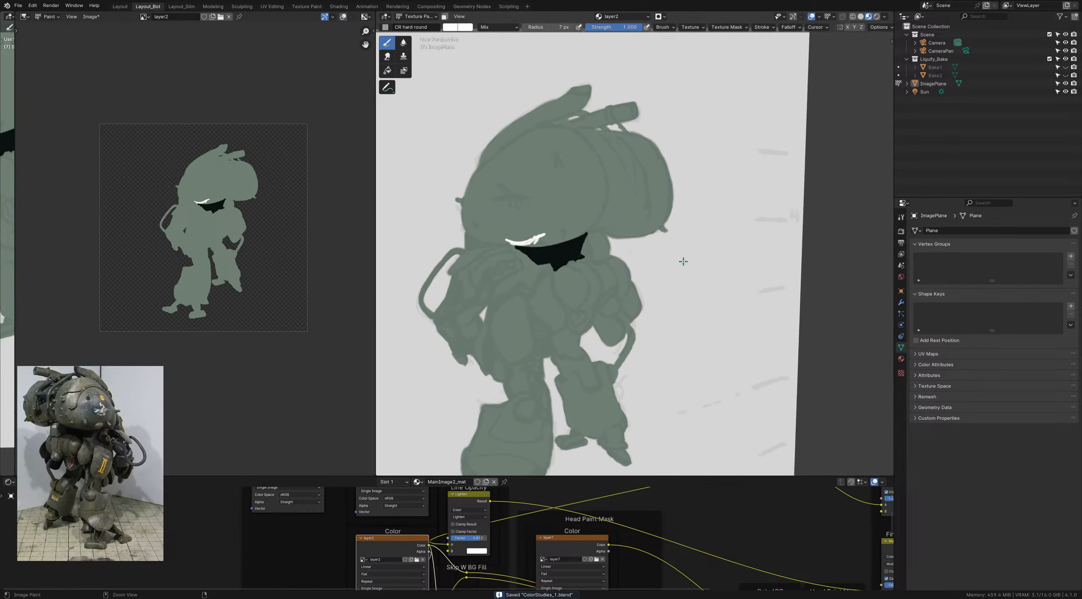
Step: Switch the image plane through Object Mode and Sculpt Mode, and return to Texture Paint
key("ctrl+Tab")
left_click(658, 267)
key("ctrl+Tab")
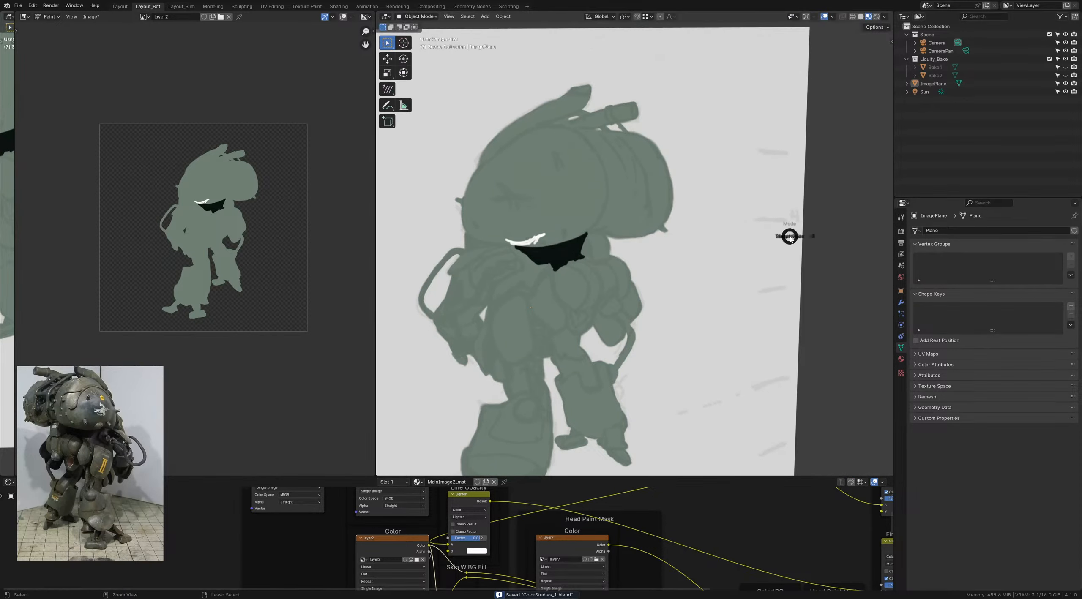
left_click(718, 236)
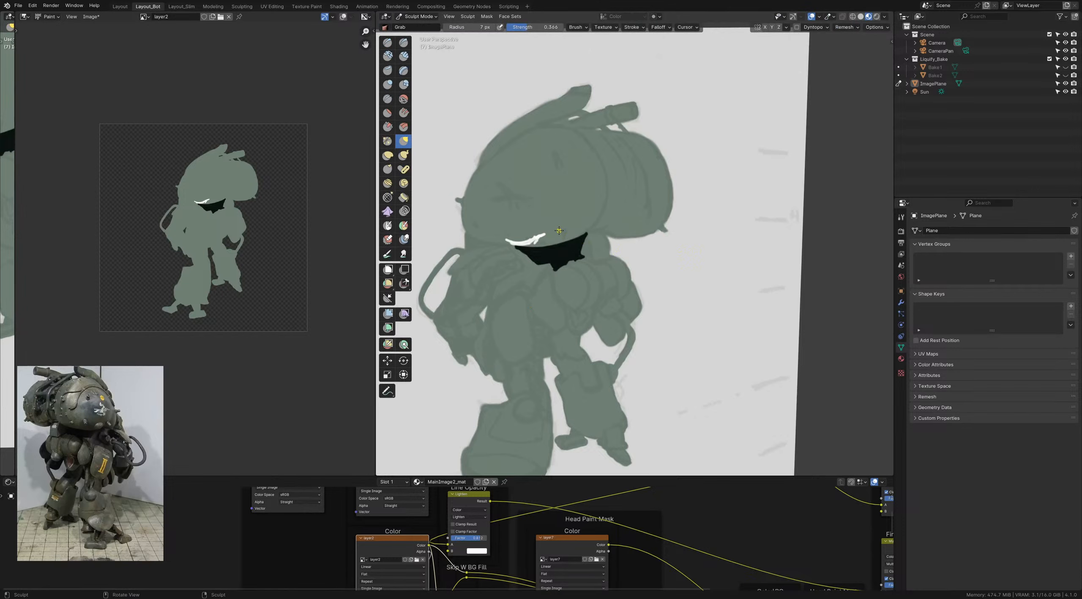
key("ctrl+Tab")
left_click(563, 219)
Step: Preview Rendered shading in Object Mode, and return to Material Preview and Texture Paint
key("ctrl+Tab")
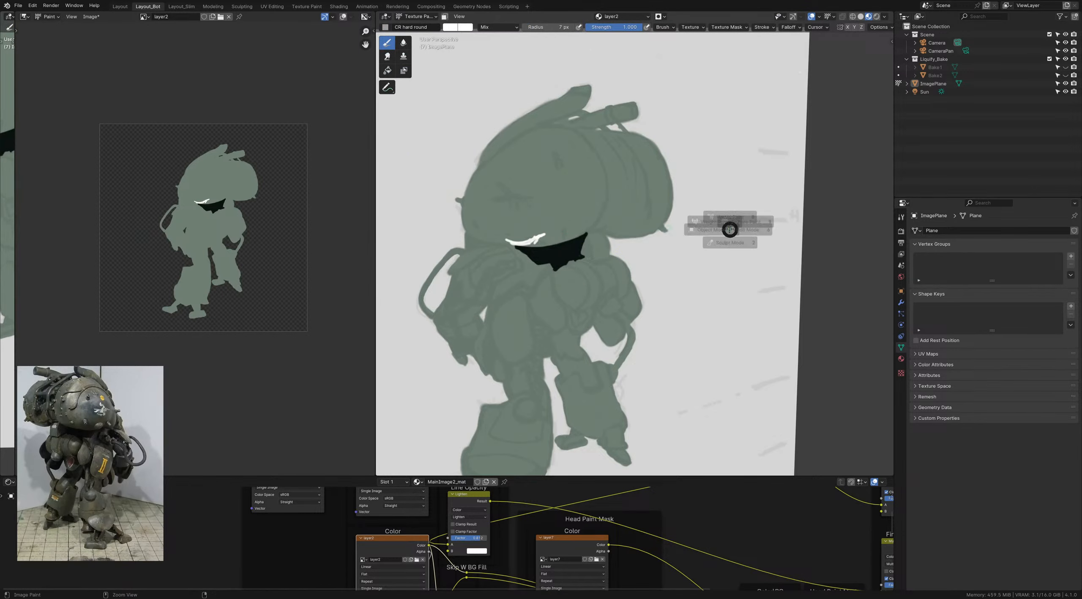
left_click(761, 231)
key("z")
left_click(720, 186)
key("z")
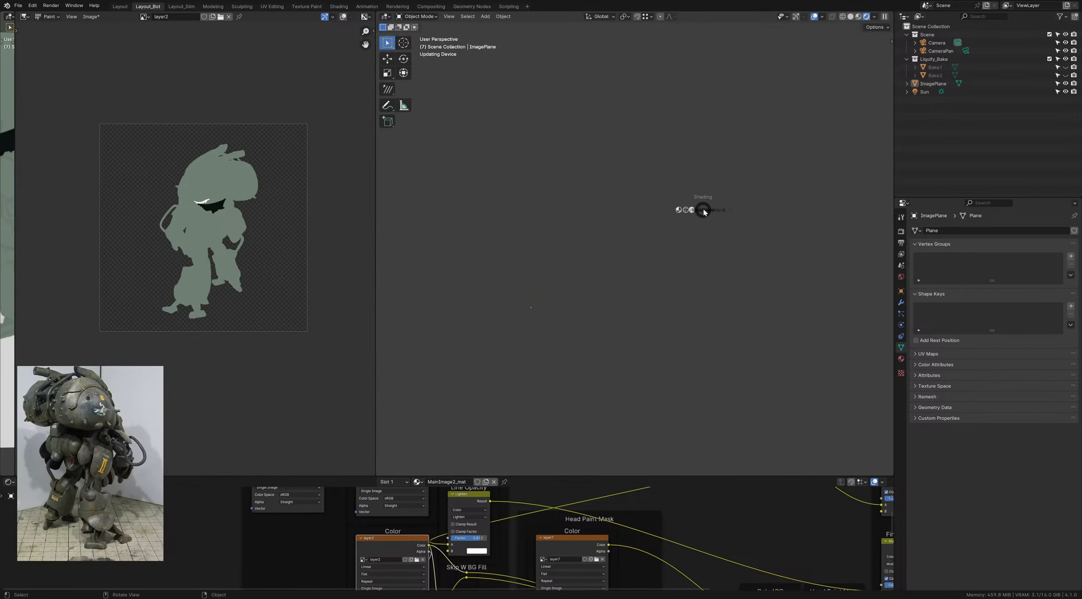
left_click(702, 252)
key("shift+x")
key("Escape")
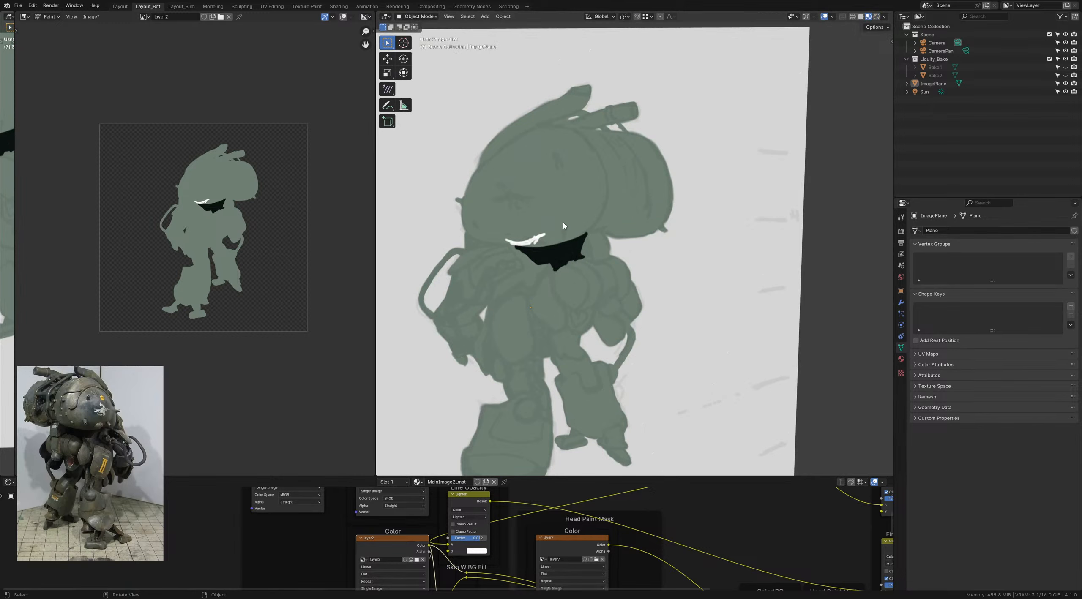
key("ctrl+Tab")
left_click(560, 218)
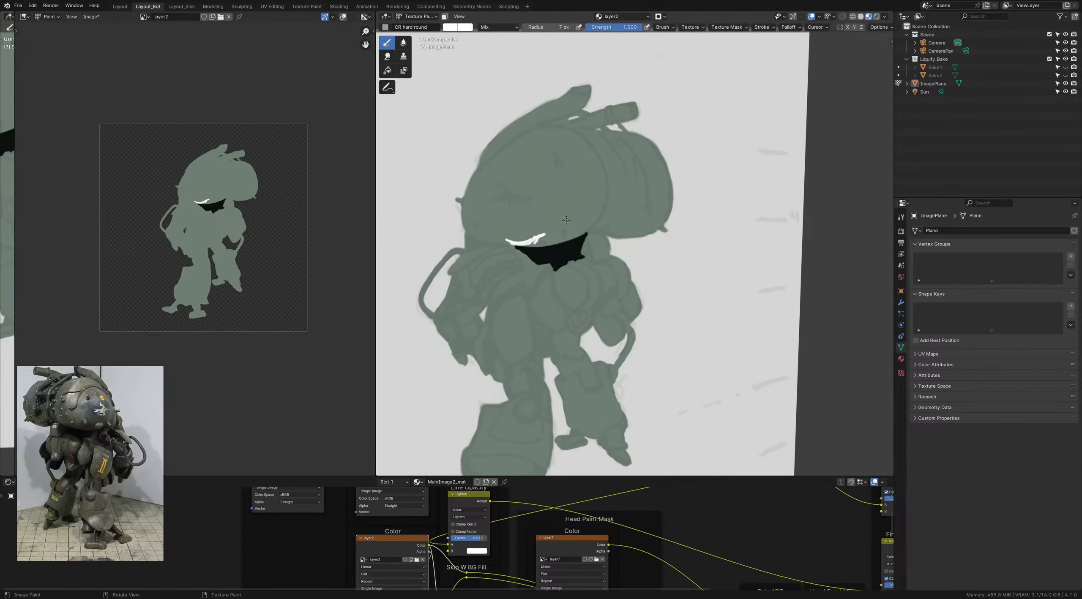
Step: Reframe the whole mech in the viewport and save the file
middle_click_drag(600, 233, 614, 229, "shift")
key("ctrl+s")
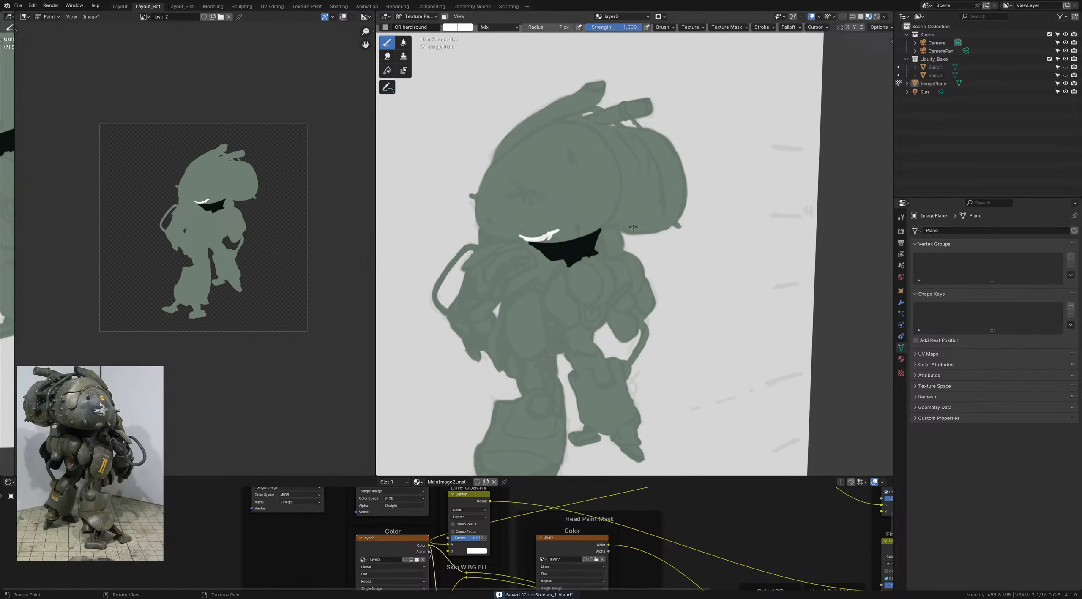
middle_click_drag(633, 227, 663, 226, "shift")
middle_click_drag(663, 227, 617, 227, "ctrl")
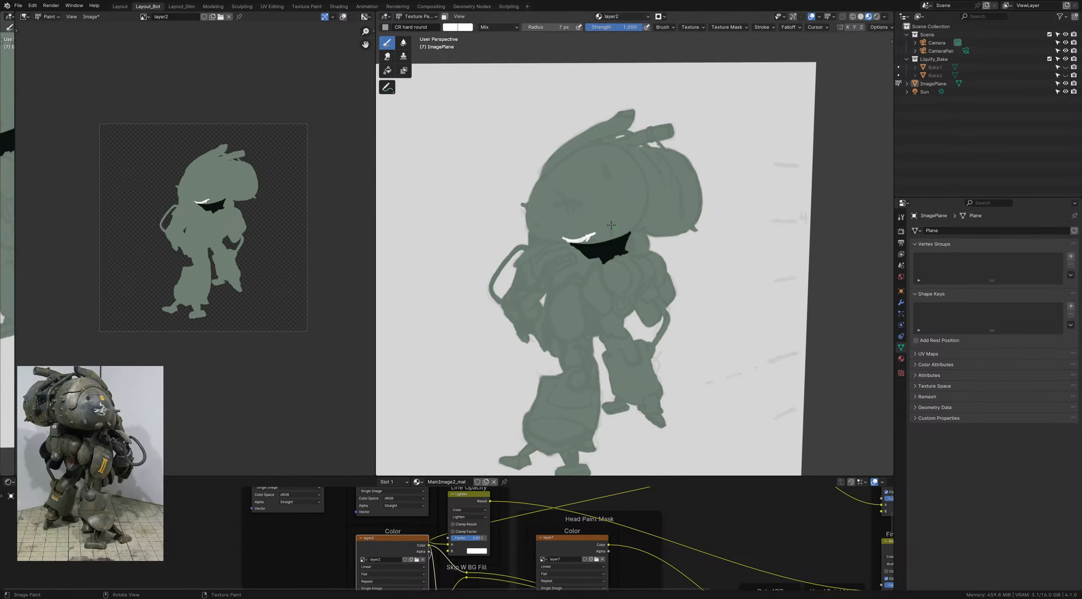
middle_click_drag(608, 242, 612, 233, "shift")
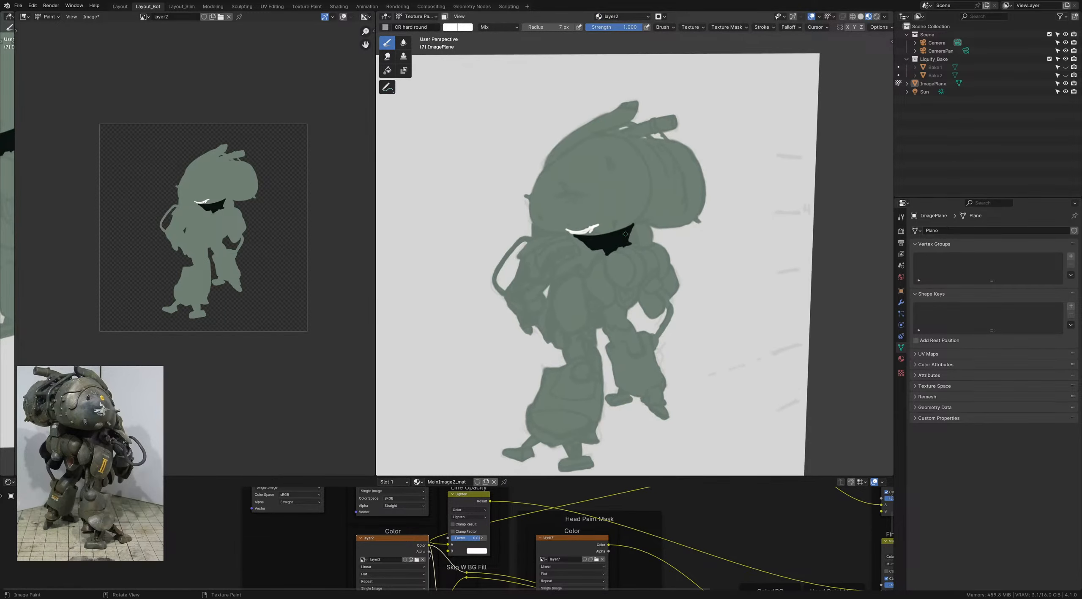
key("ctrl+s")
Step: Examine the line sketch by itself in Solid shading, and return to Material Preview
key("z")
left_click(634, 225)
key("shift+x")
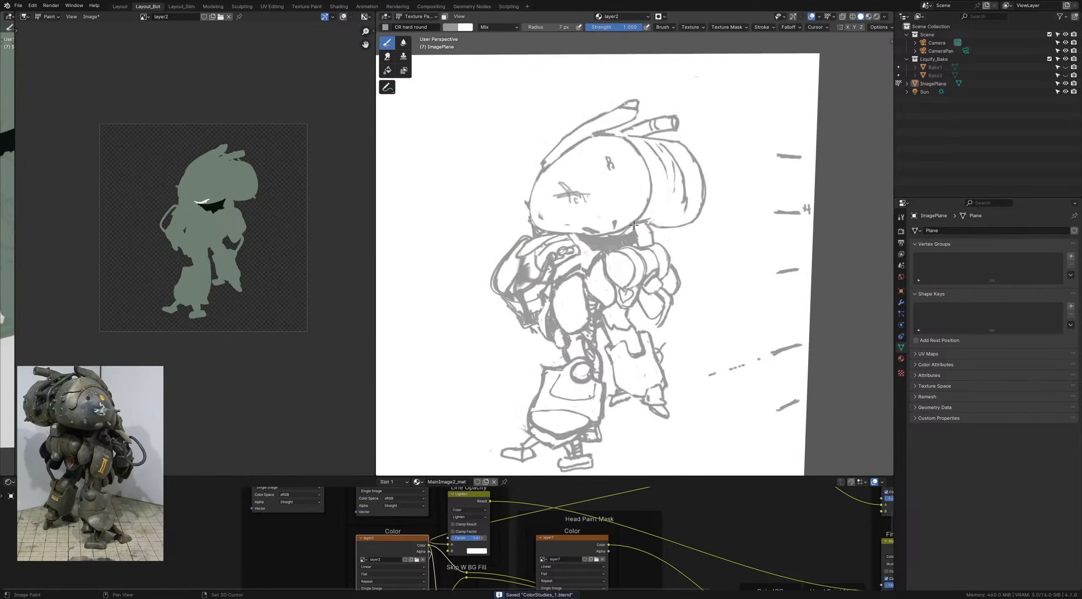
key("shift+x")
key("2")
key("1")
key("z")
left_click(627, 267)
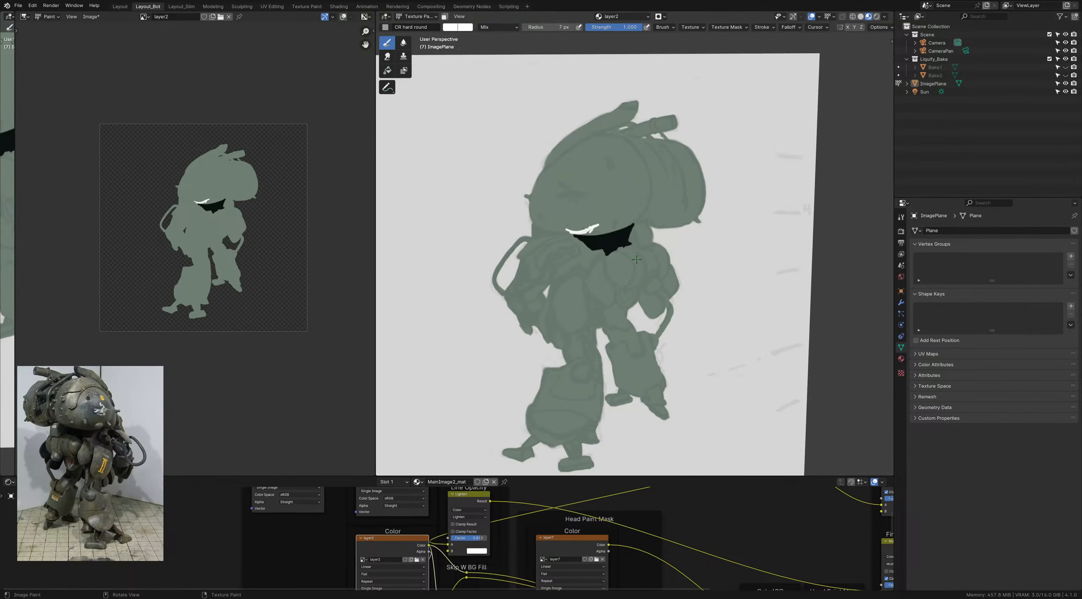
Step: Show the mech's line sketch in Solid shading and save the file
key("s")
key("z")
left_click(640, 211)
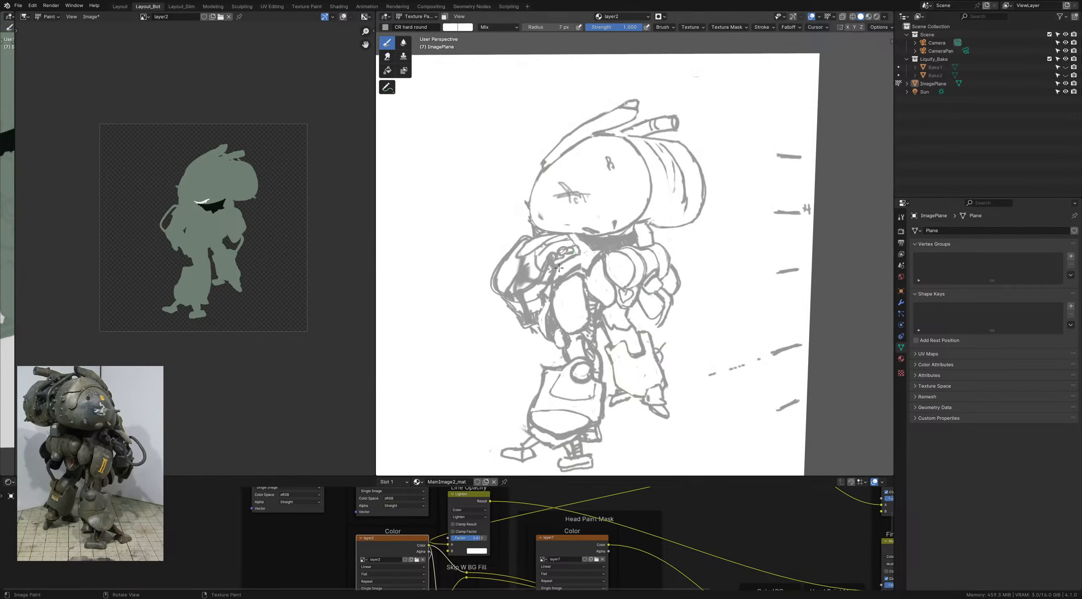
key("z")
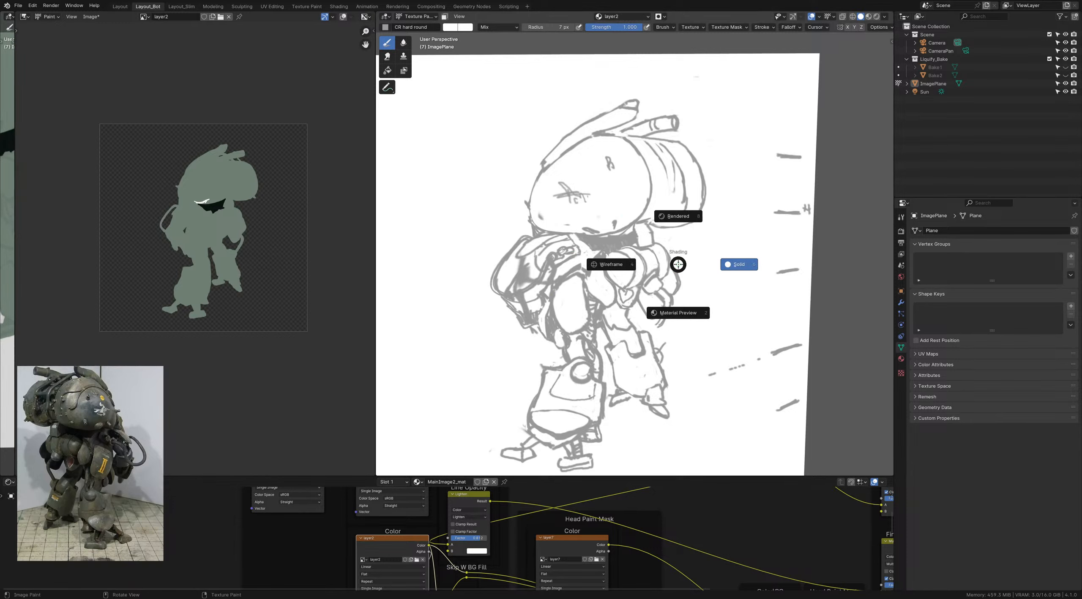
key("Escape")
key("ctrl+s")
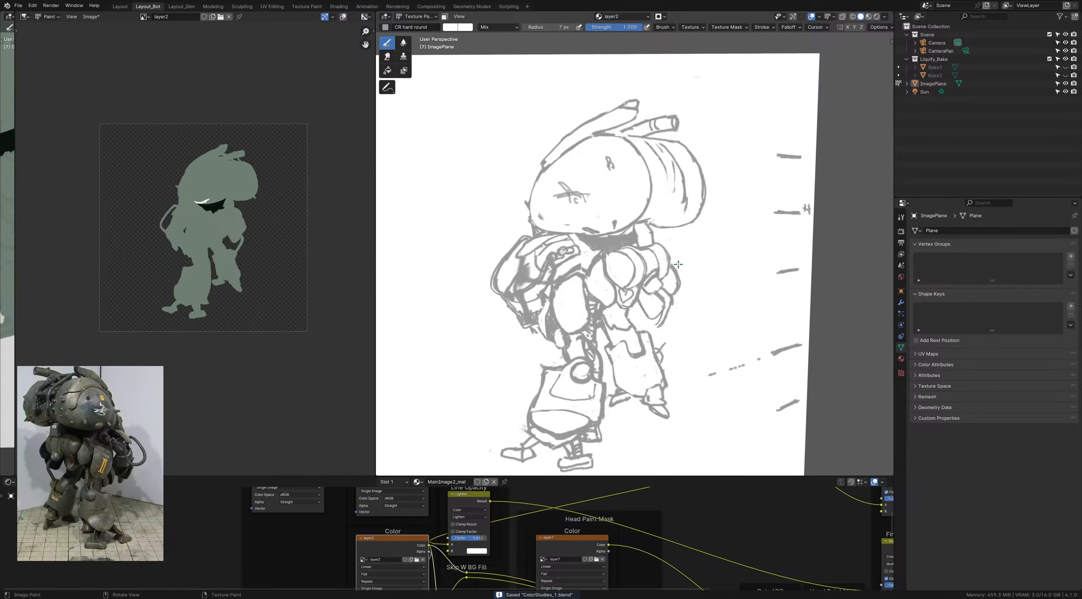
Step: Add a cube in Object Mode and move it into the empty space beside the image plane
key("ctrl+Tab")
left_click(609, 264)
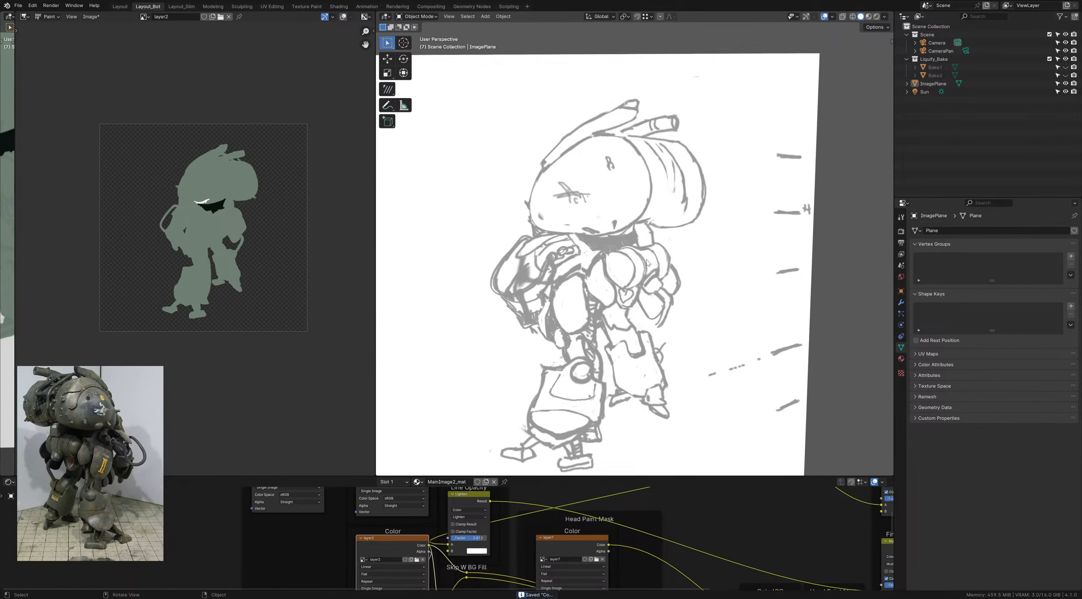
scroll(825, 262, "down", 3)
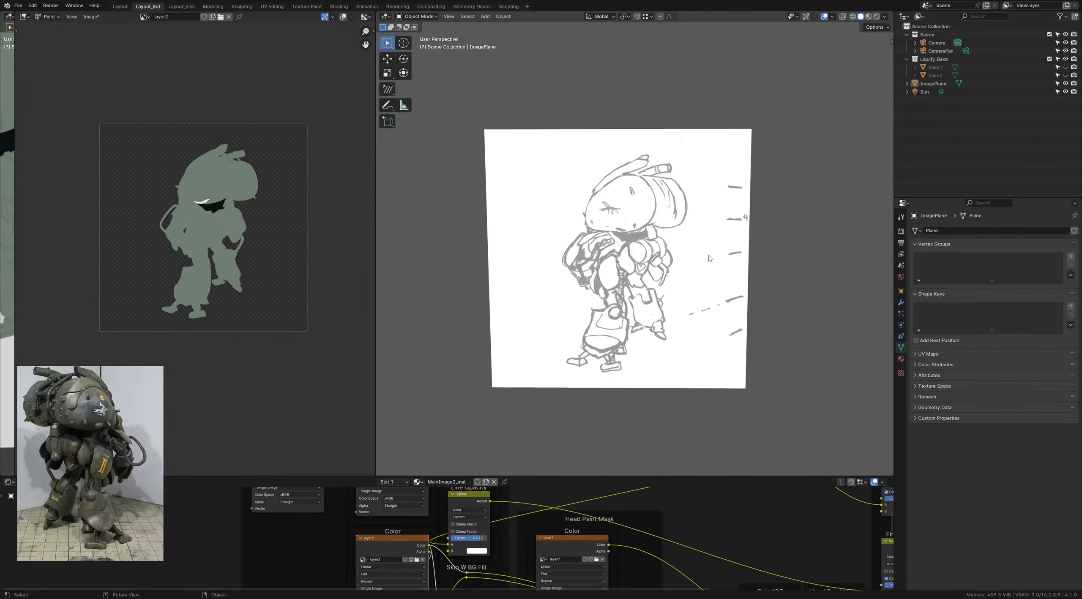
middle_click_drag(708, 256, 792, 297)
key("shift+a")
mouse_move(793, 303)
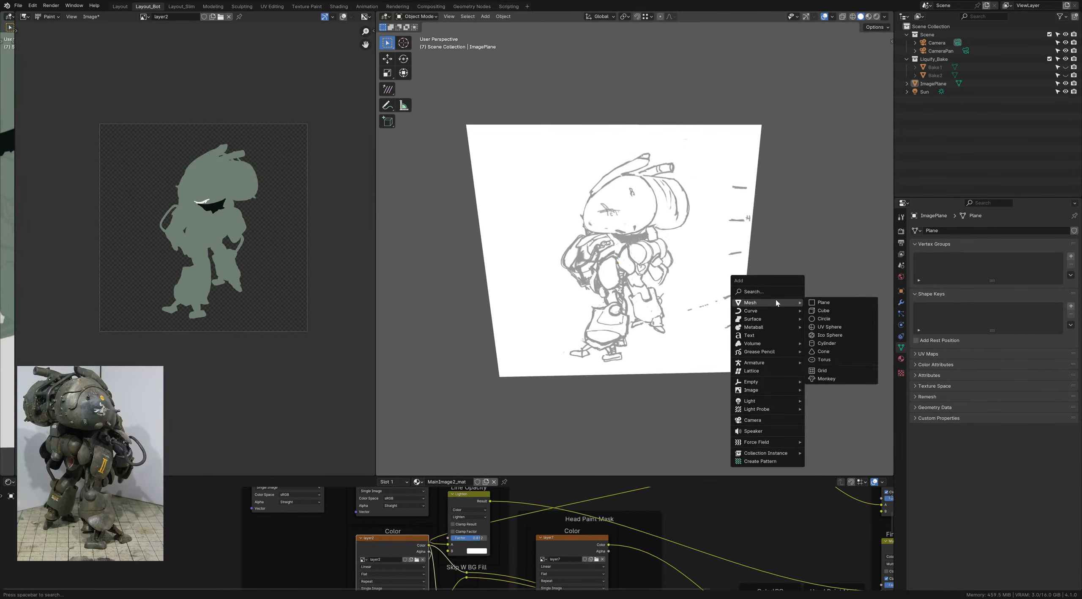
left_click(827, 312)
middle_click_drag(729, 296, 724, 272)
key("g")
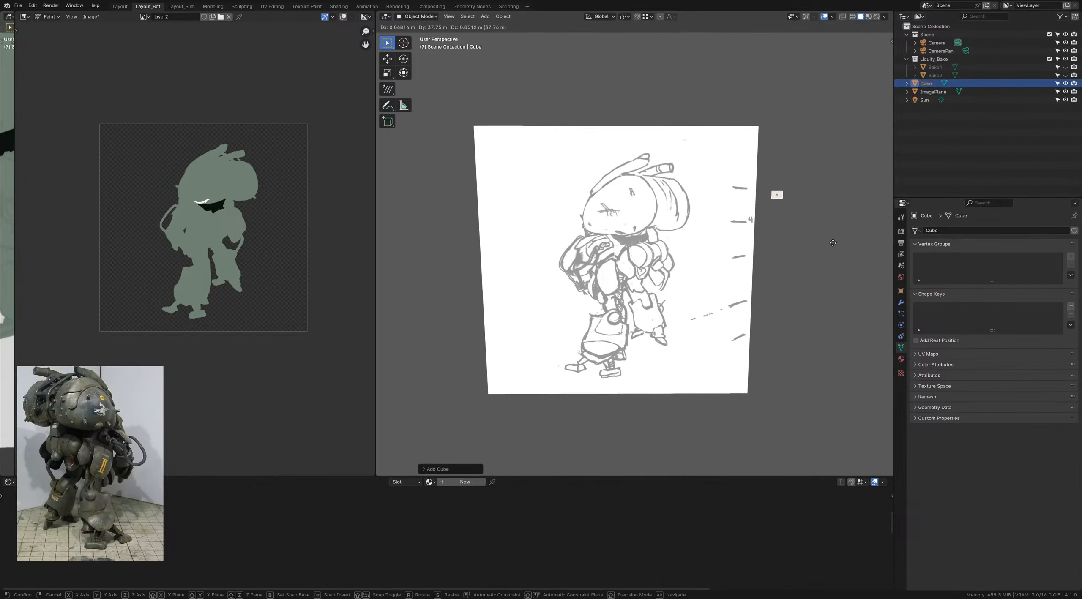
left_click(733, 210)
Step: Put the cube into Texture Paint and return it to Object Mode
scroll(734, 211, "up", 2)
key("ctrl+Tab")
left_click(767, 185)
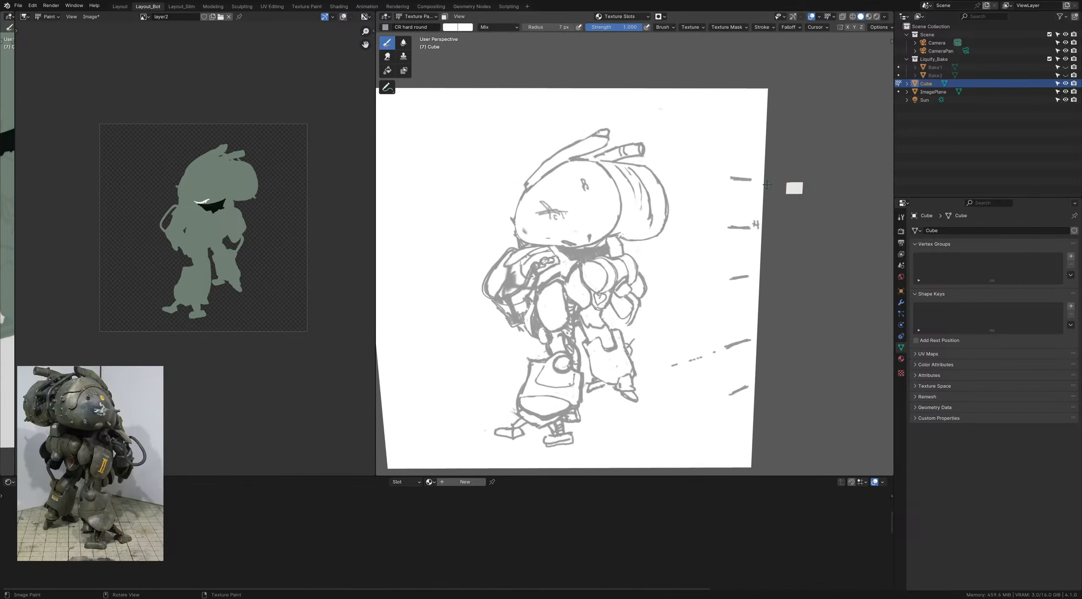
key("ctrl+Tab")
left_click(673, 201)
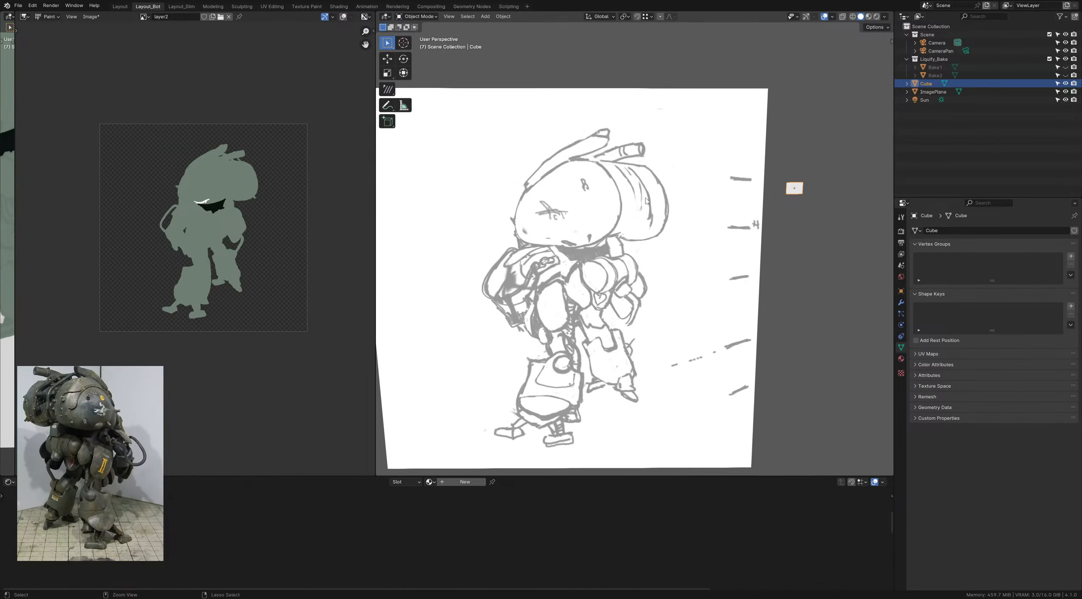
Step: Switch the image plane through Sculpt Mode into Texture Paint, displayed in Material Preview shading
left_click(674, 202)
key("ctrl+Tab")
left_click(679, 241)
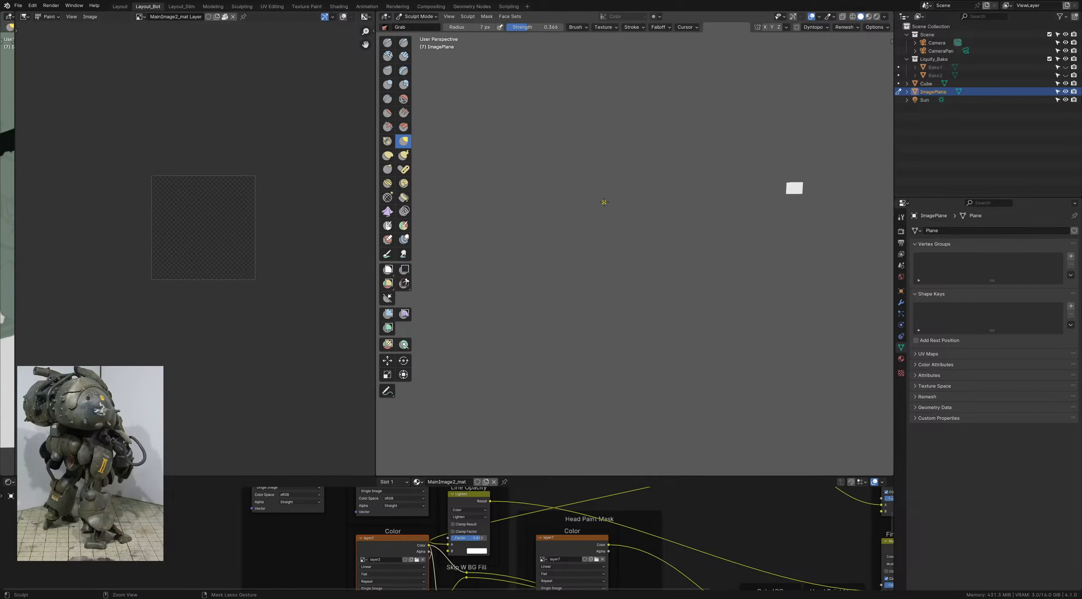
key("z")
left_click(611, 252)
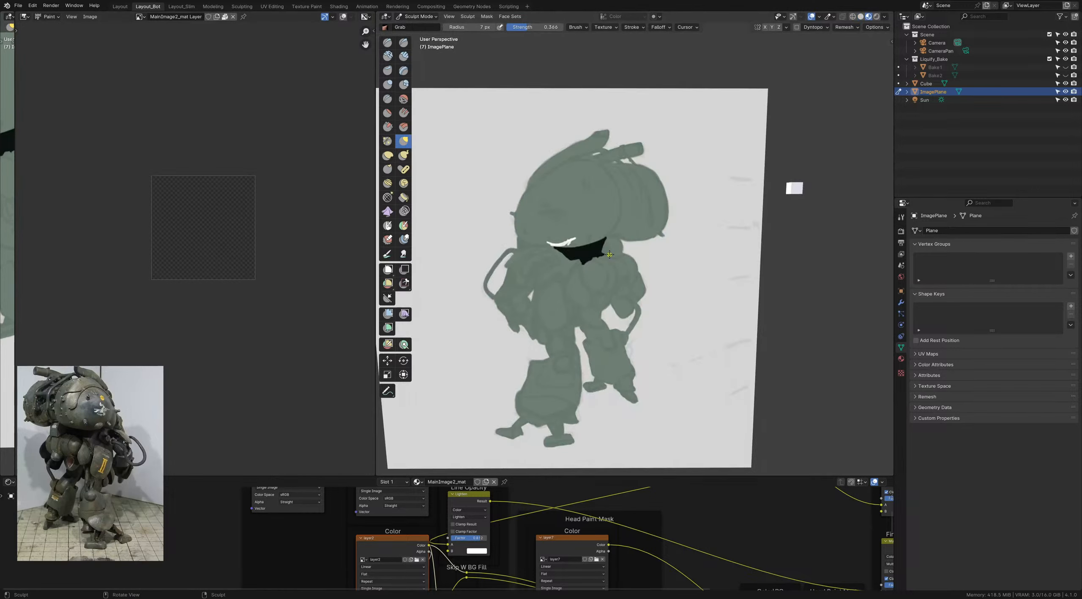
key("ctrl+Tab")
left_click(596, 211)
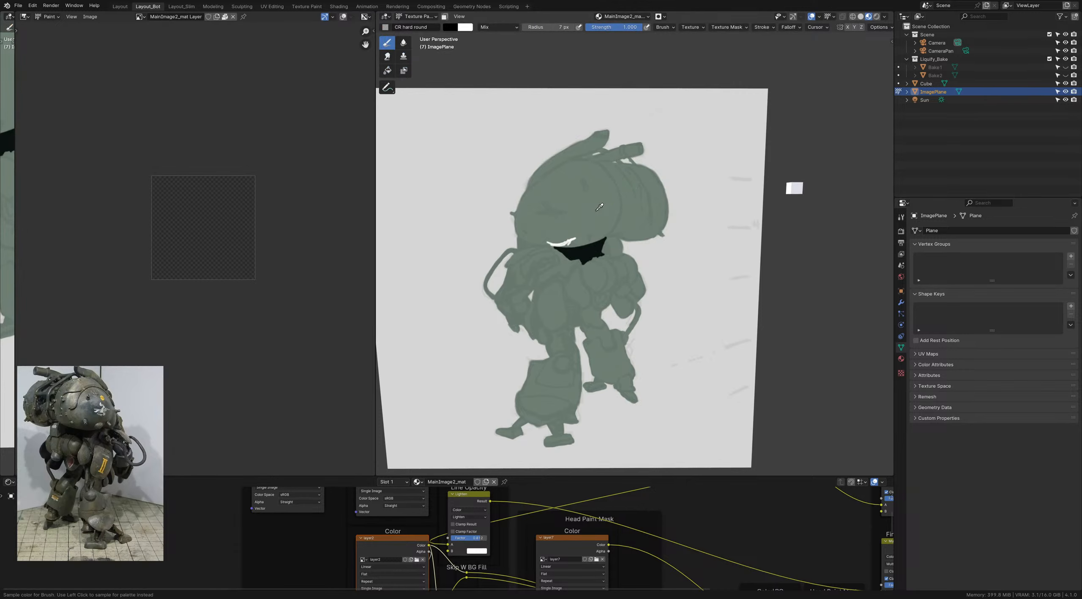
Step: Display layer2 alone on the image plane in Solid shading, and return to Texture Paint after checking the other modes
key("s")
key("z")
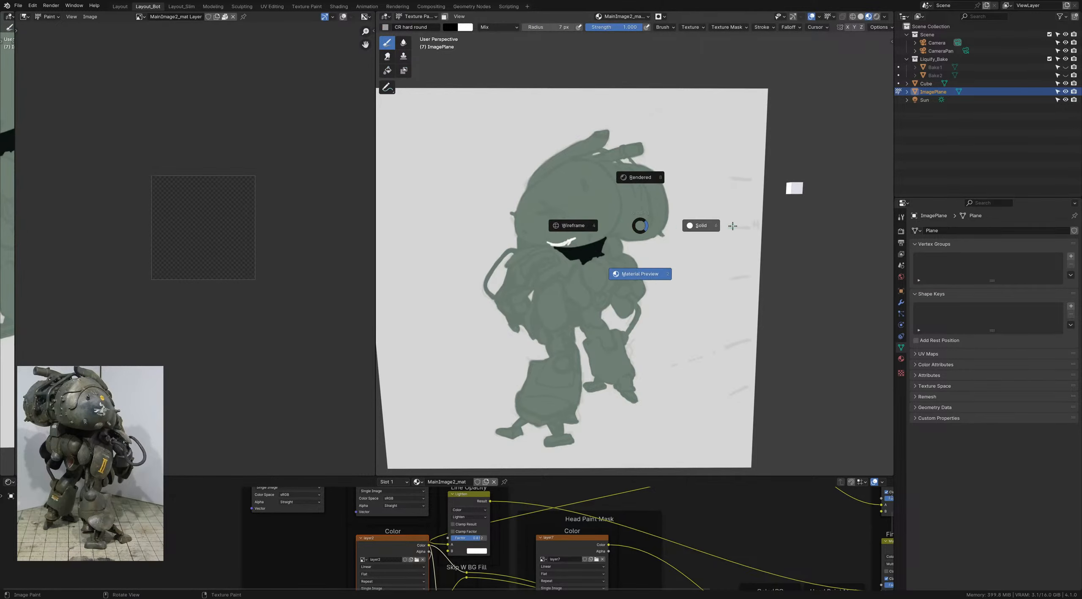
left_click(732, 225)
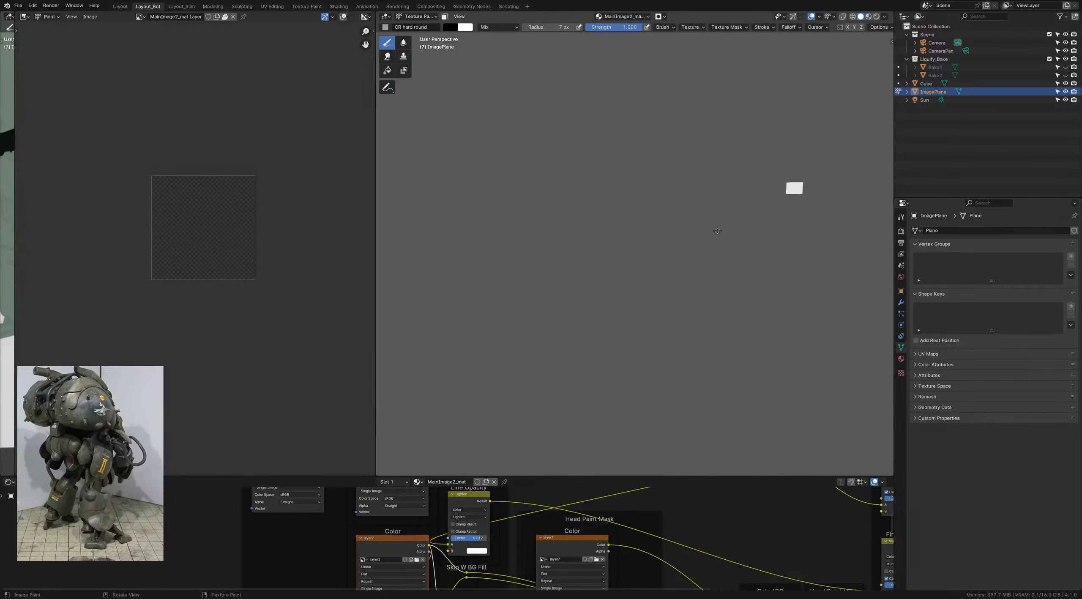
left_click(385, 543)
key("ctrl+Tab")
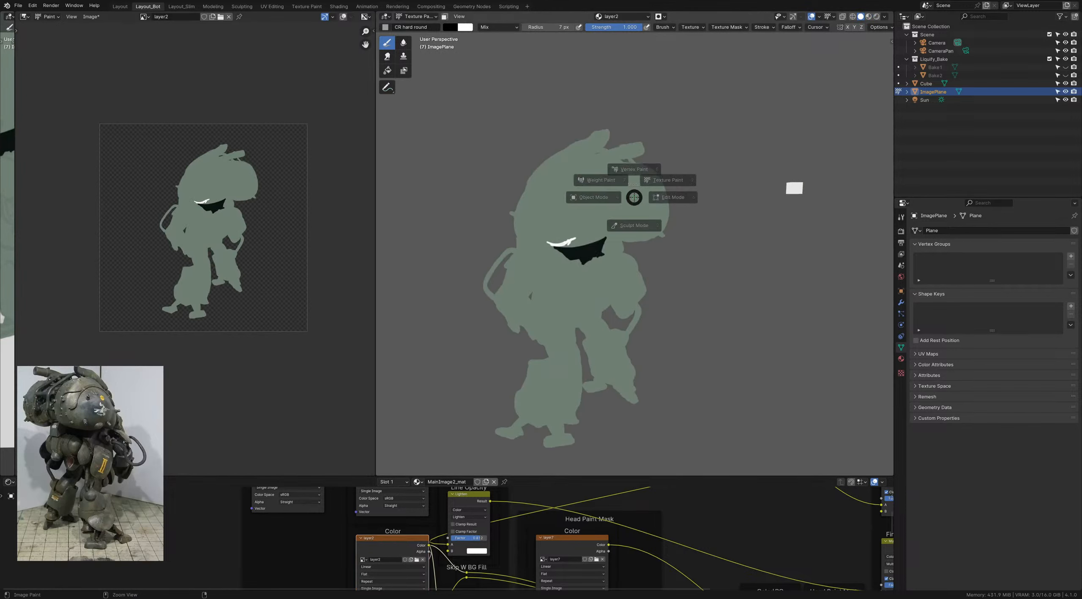
key("2")
key("ctrl+Tab")
left_click(653, 192)
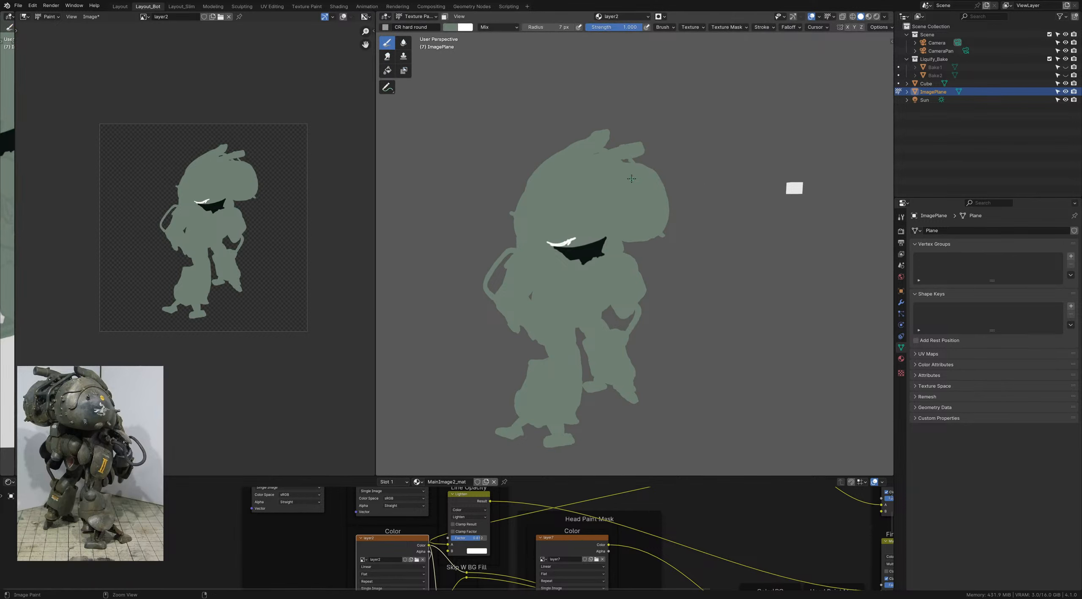
Step: Put the image plane back into Object Mode with Material Preview shading, deselect it and save the file
key("ctrl+Tab")
left_click(577, 180)
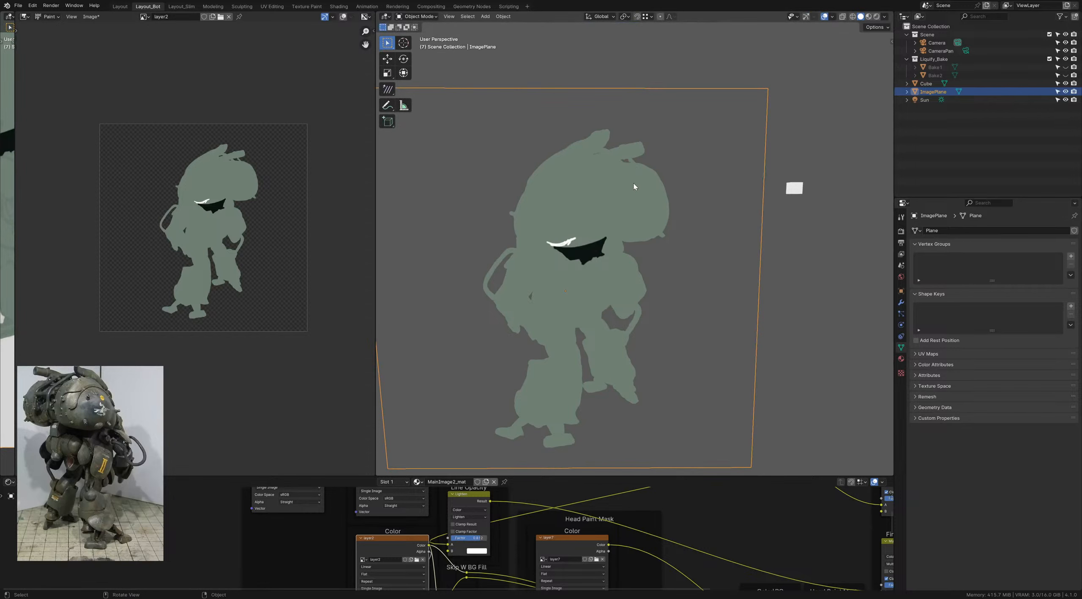
key("z")
left_click(637, 223)
scroll(570, 228, "up", 2)
key("x")
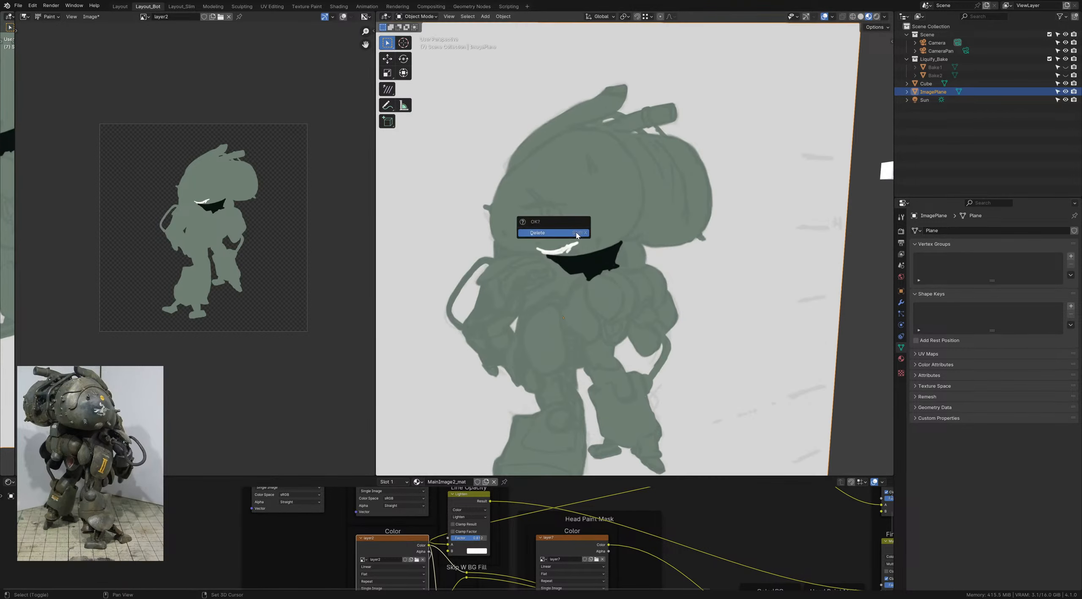
scroll(875, 178, "down", 1)
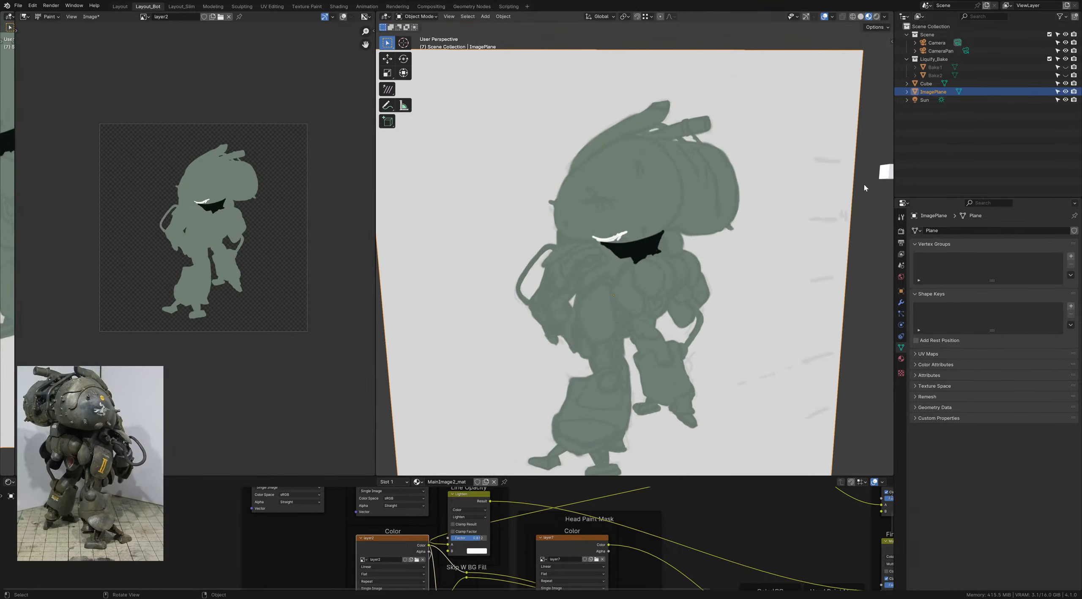
key("z")
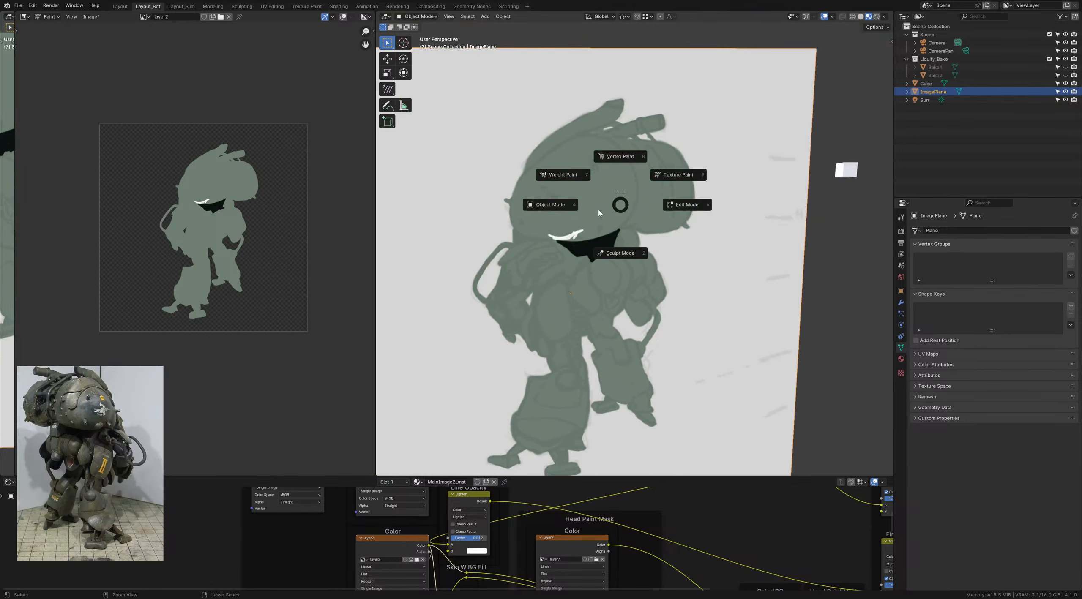
left_click(819, 246)
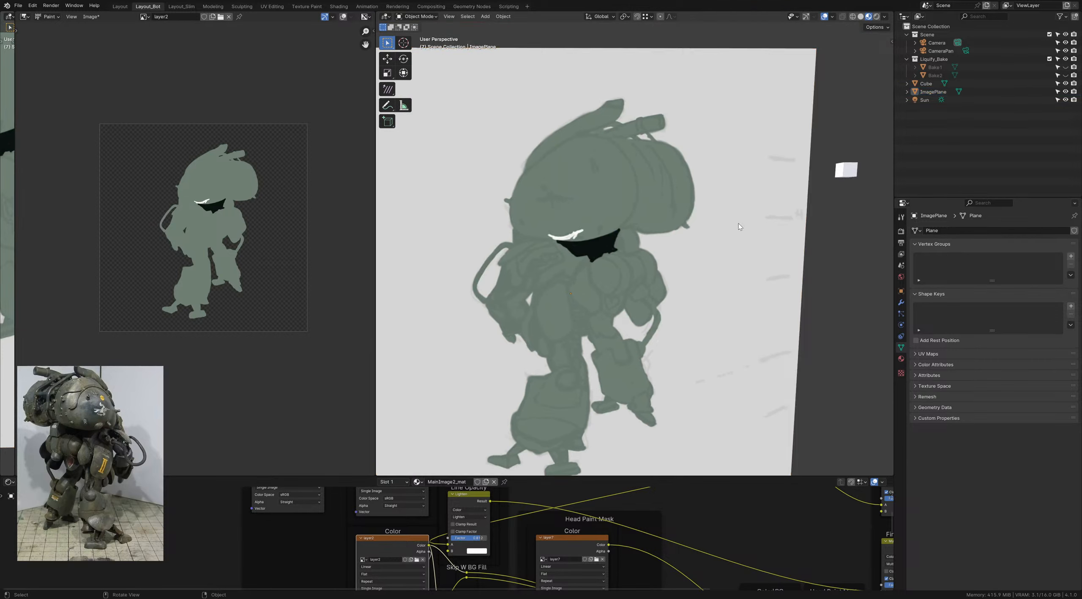
key("ctrl+s")
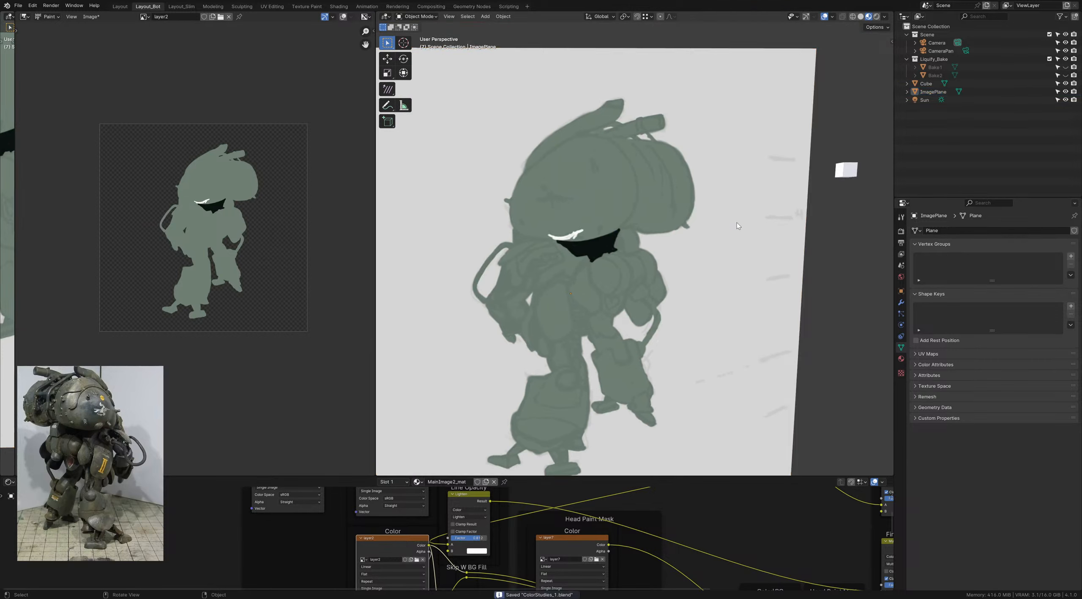
Step: Delete the cube beside the image plane
left_click(848, 176)
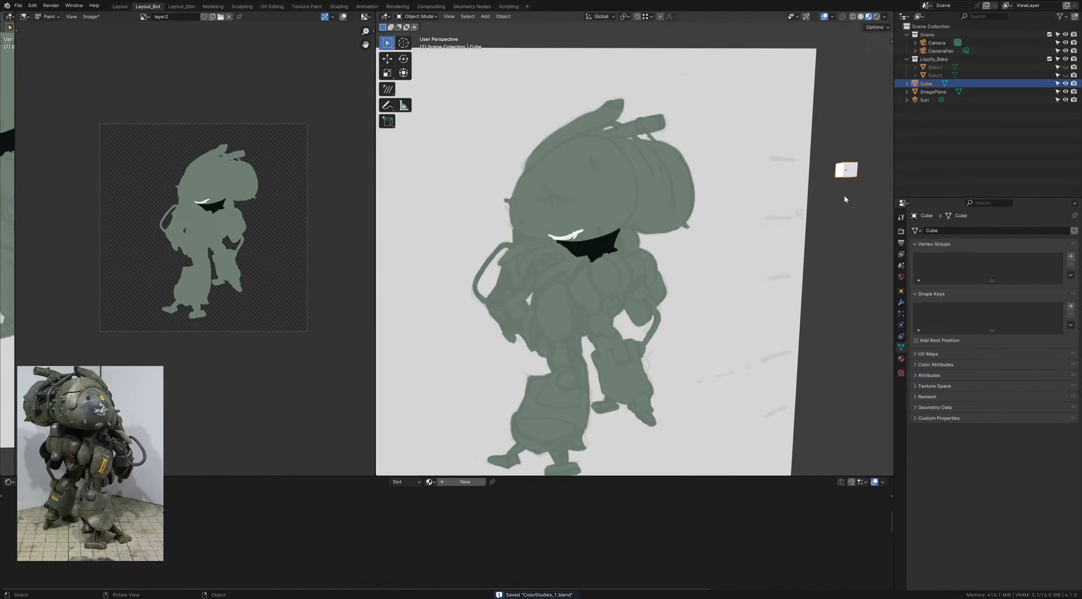
key("x")
left_click(848, 171)
middle_click_drag(572, 215, 596, 216, "shift")
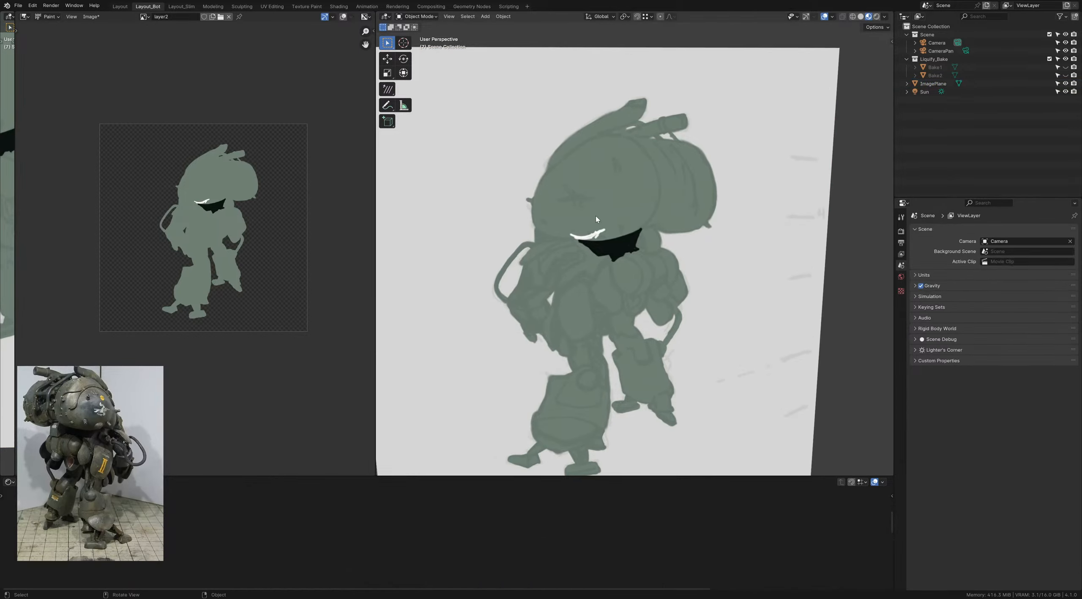
Step: Select the image plane and bring it through Sculpt Mode into Texture Paint, close to the mech's head
left_click(596, 216)
scroll(596, 216, "up", 2)
scroll(601, 213, "up", 2)
key("ctrl+Tab")
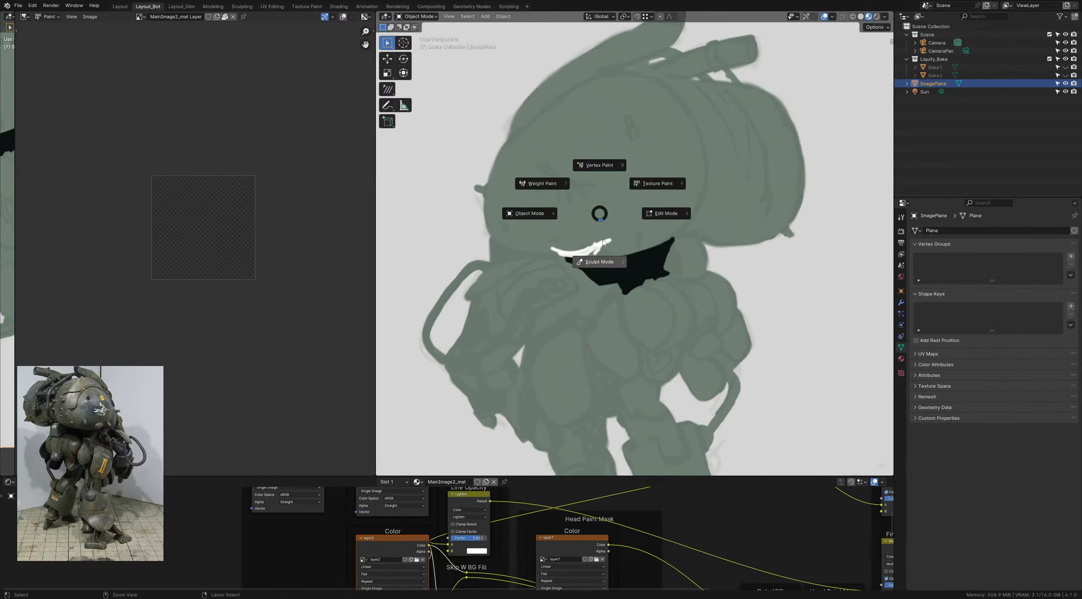
left_click(602, 240)
key("ctrl+Tab")
left_click(611, 235)
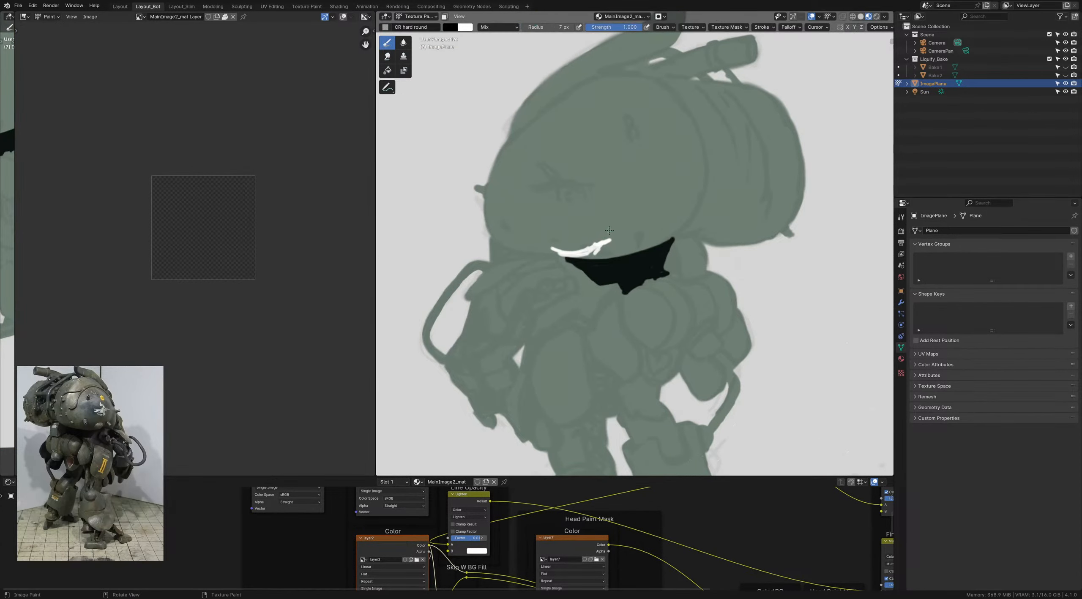
Step: Enlarge the brush and make layer2 the active image for painting
mouse_move(612, 234)
left_mouse_down()
mouse_move(583, 242)
mouse_move(596, 237)
left_mouse_up()
scroll(604, 235, "down", 3)
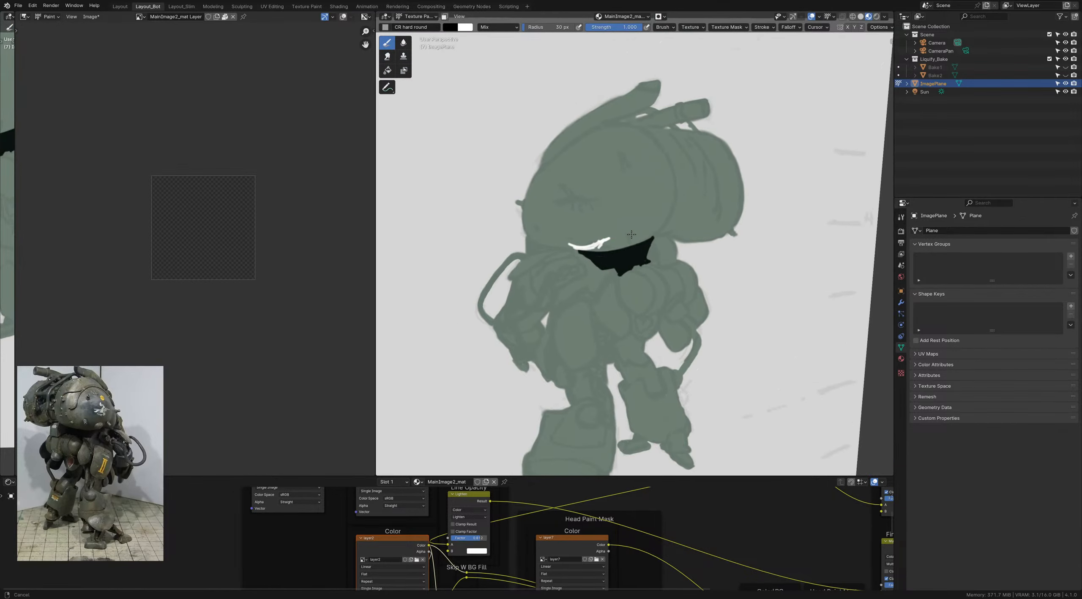
key("ctrl+Tab")
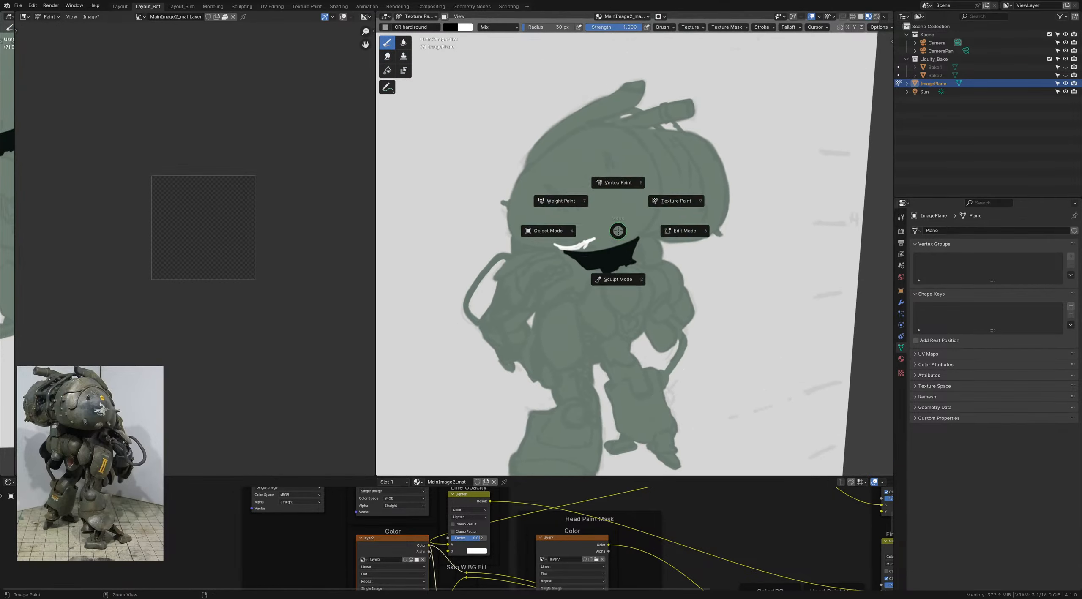
left_click(396, 549)
Step: Try to paint over the white accent below the mech's head with a sampled colour, and undo the strokes
scroll(633, 214, "up", 3)
key("s")
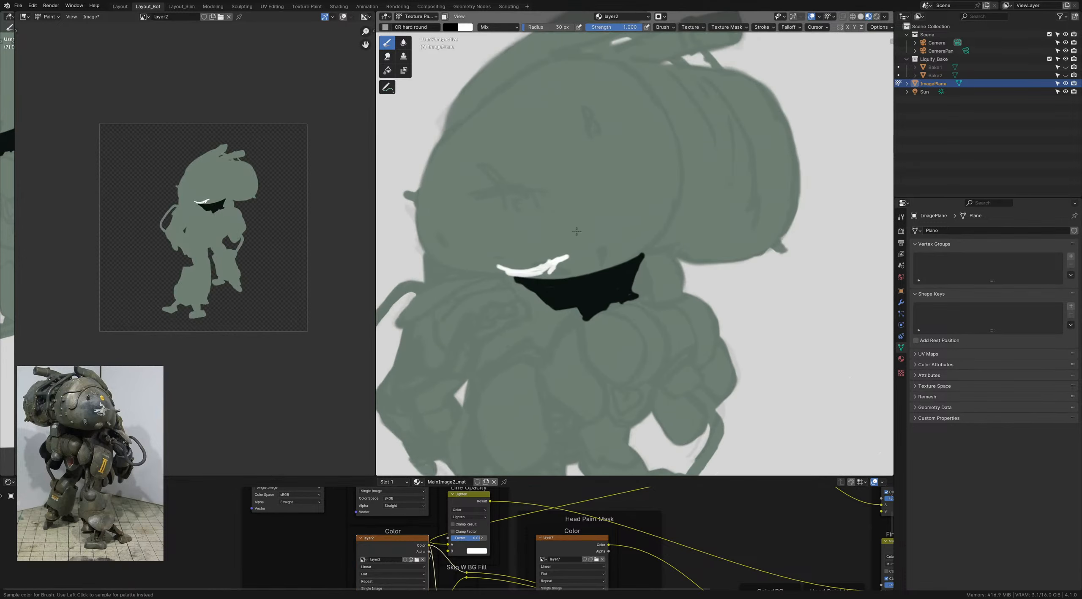
mouse_move(546, 258)
left_mouse_down()
mouse_move(557, 242)
mouse_move(527, 246)
left_mouse_up()
key("ctrl+z")
key("s")
key("ctrl+z")
Step: Switch the active texture slot to layer1 and back to layer2
middle_click_drag(549, 249, 576, 243, "shift")
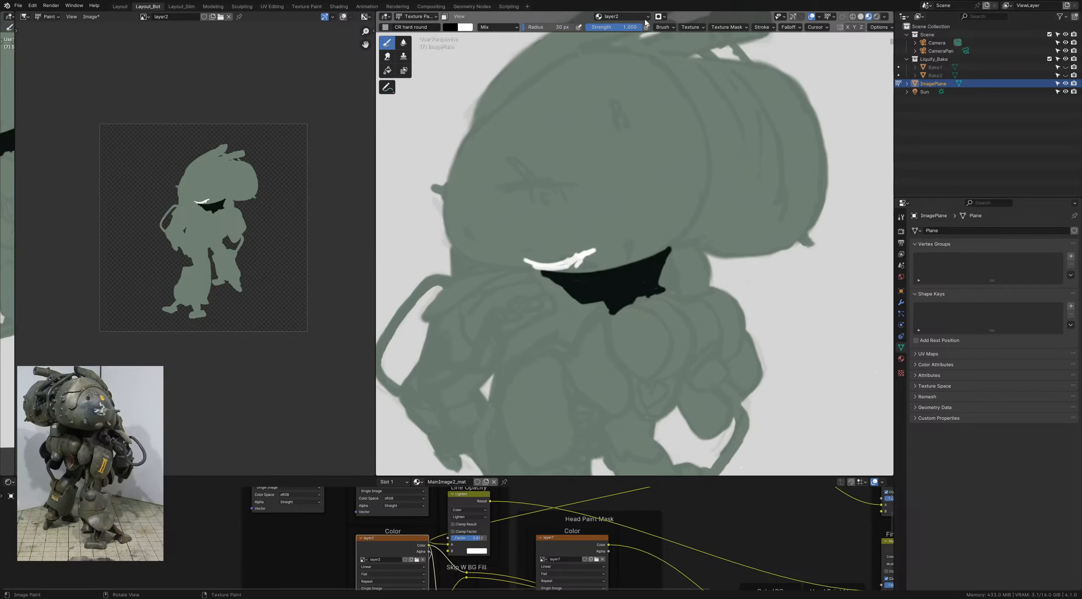
left_click(621, 16)
left_click(600, 48)
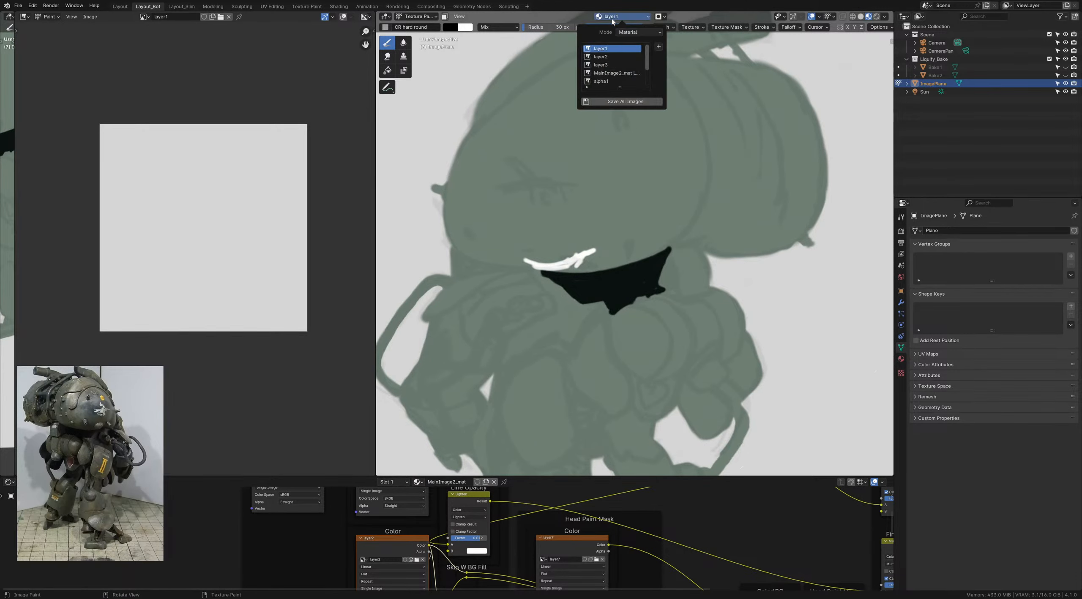
left_click(601, 57)
Step: Cover the white accent below the mech's head with the sampled muted green on layer2, and save the file
key("s")
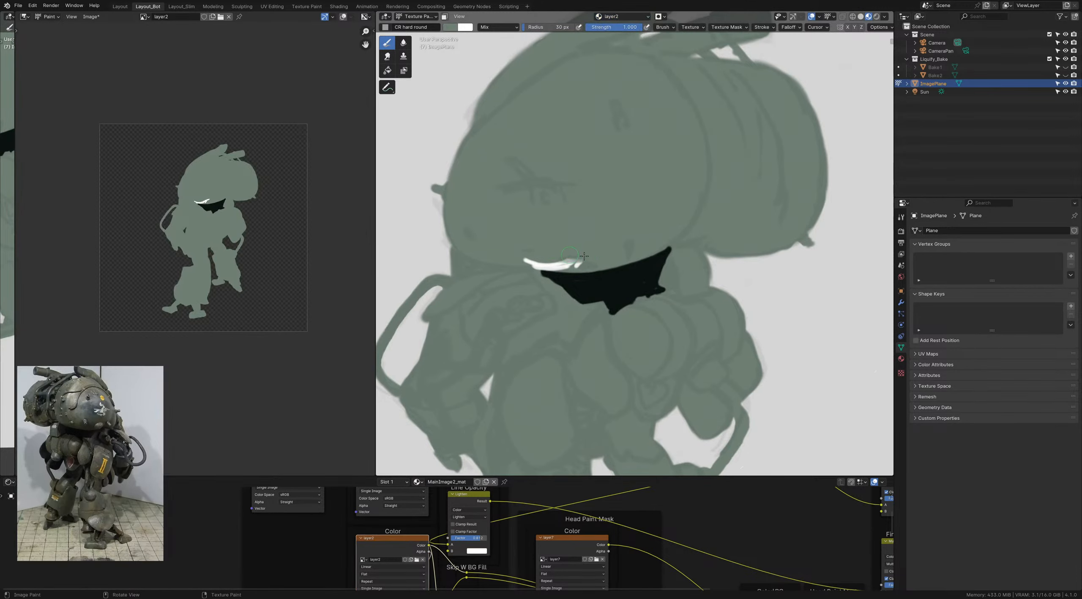
mouse_move(585, 256)
left_mouse_down()
mouse_move(534, 266)
mouse_move(571, 261)
mouse_move(535, 260)
mouse_move(548, 262)
left_mouse_up()
scroll(591, 222, "down", 8)
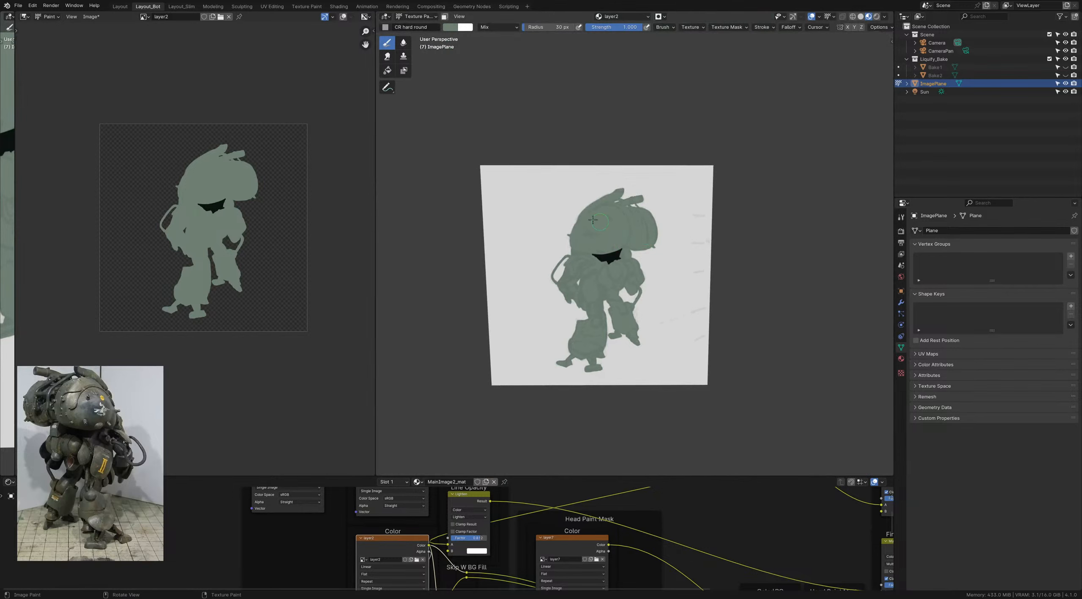
key("ctrl+s")
scroll(609, 232, "up", 2)
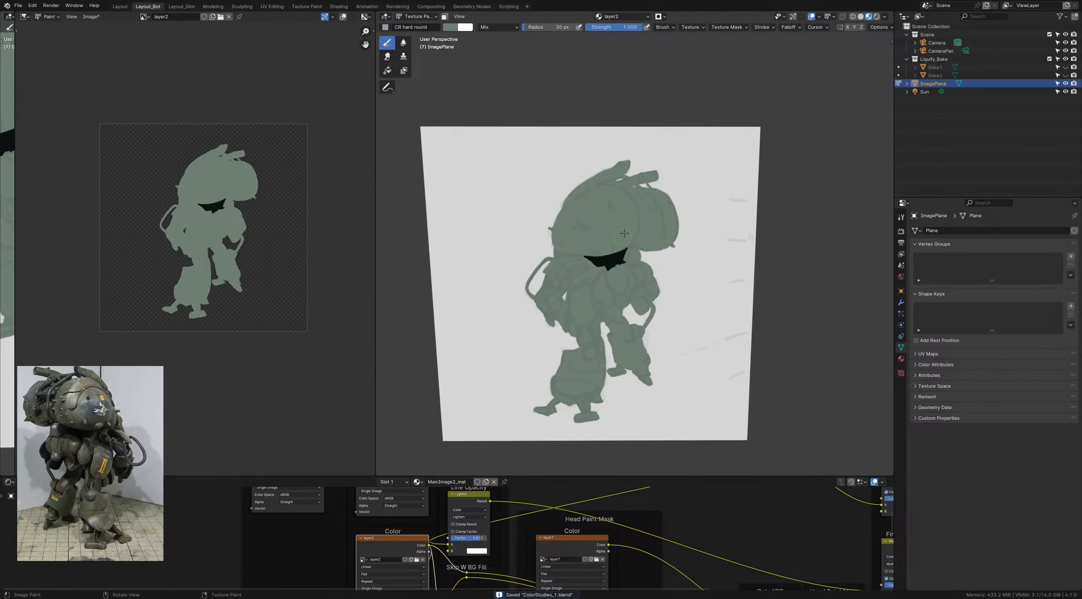
scroll(613, 254, "up", 2)
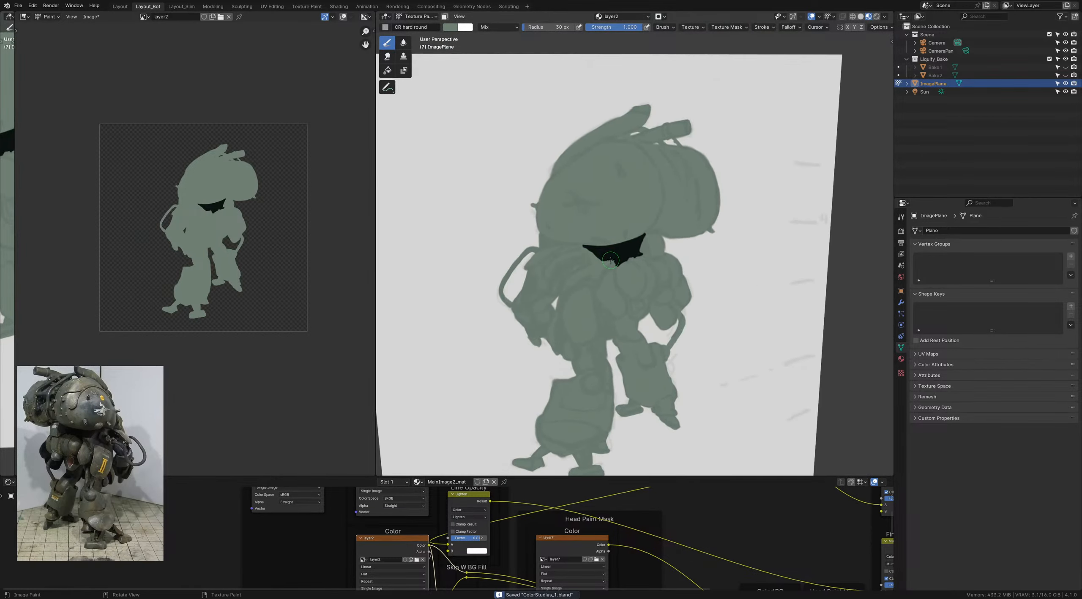
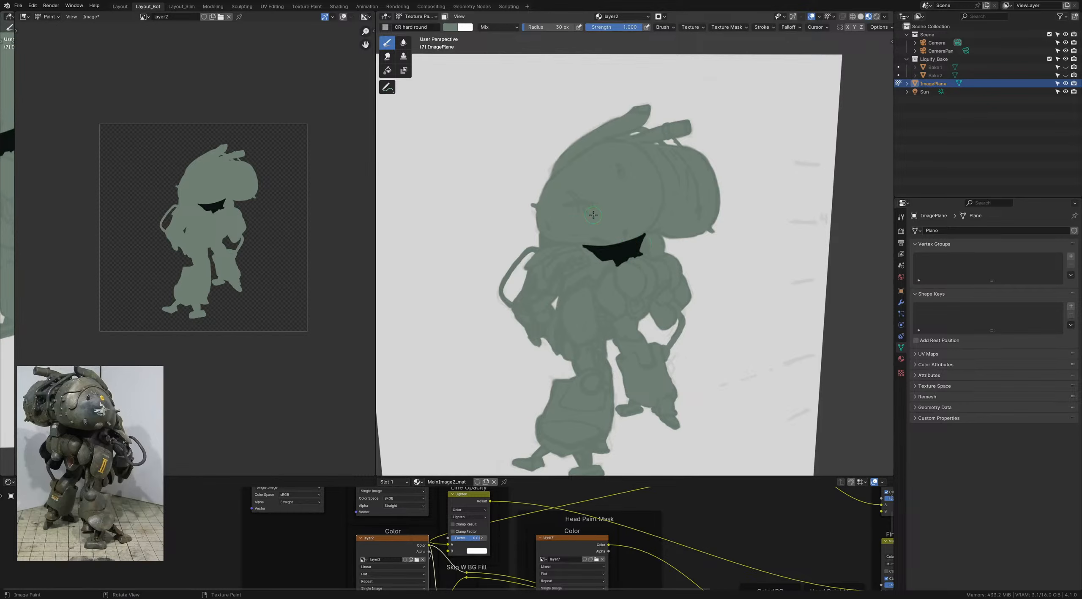
Step: Sample the black, reduce the brush radius to 10 px, and paint a dark recess line along the shoulder below the head's front edge
key("bracketleft")
key("bracketleft")
key("bracketleft")
key("bracketleft")
key("bracketleft")
key("bracketleft")
key("bracketleft")
middle_click_drag(562, 251, 552, 241, "shift")
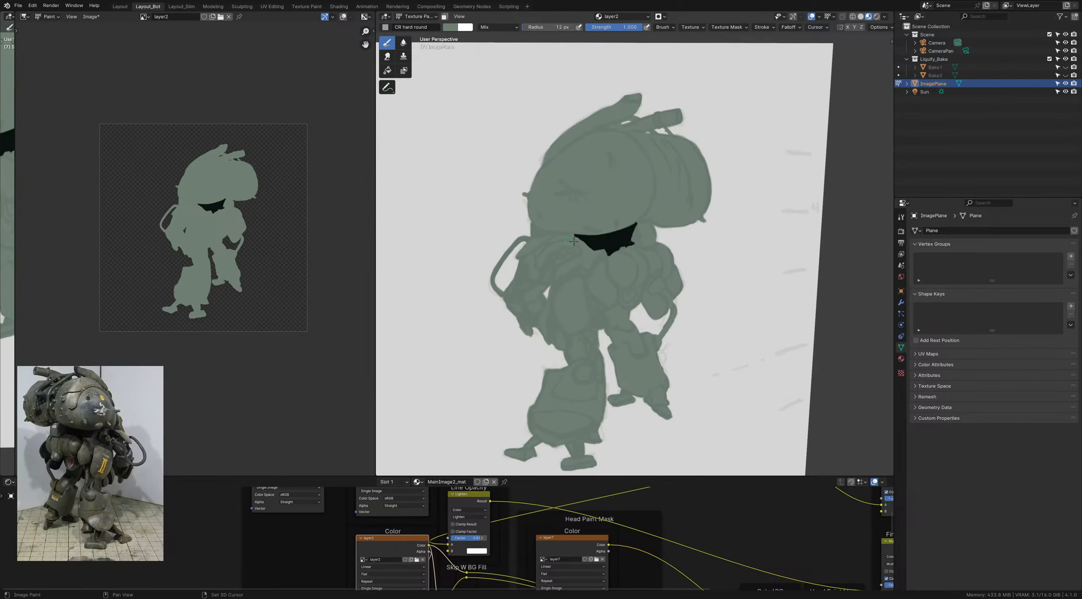
key("s")
key("bracketleft")
mouse_move(540, 248)
left_mouse_down()
mouse_move(564, 239)
mouse_move(527, 256)
mouse_move(545, 249)
left_mouse_up()
middle_click_drag(570, 231, 511, 240, "shift")
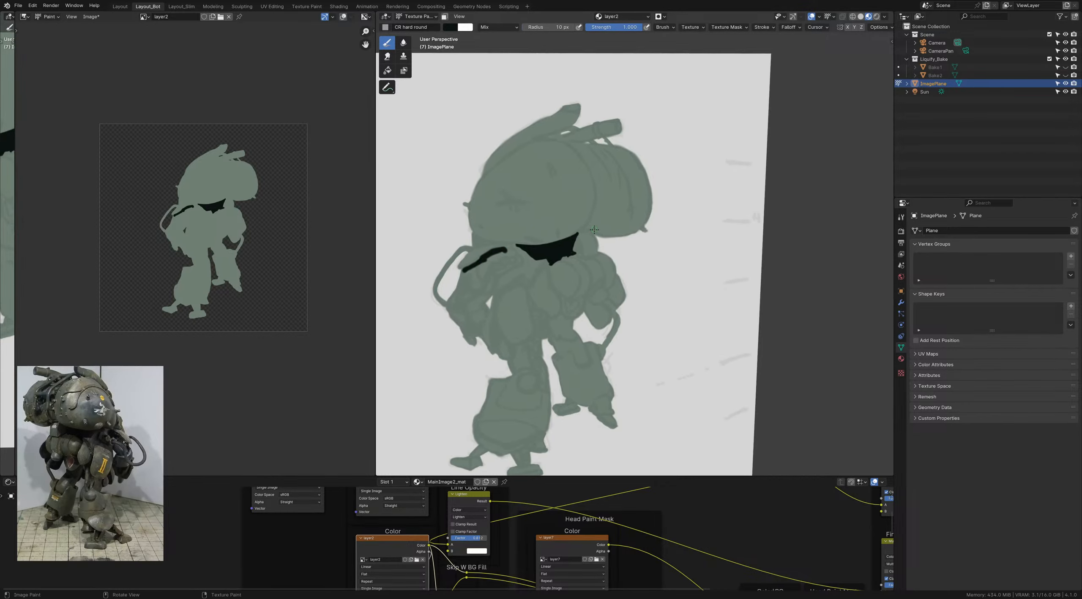
Step: Paint a curved black recess beside the front thigh, just below the mech's torso
middle_click_drag(587, 241, 605, 171, "shift")
mouse_move(552, 247)
left_mouse_down()
mouse_move(550, 236)
mouse_move(559, 245)
mouse_move(545, 273)
left_mouse_up()
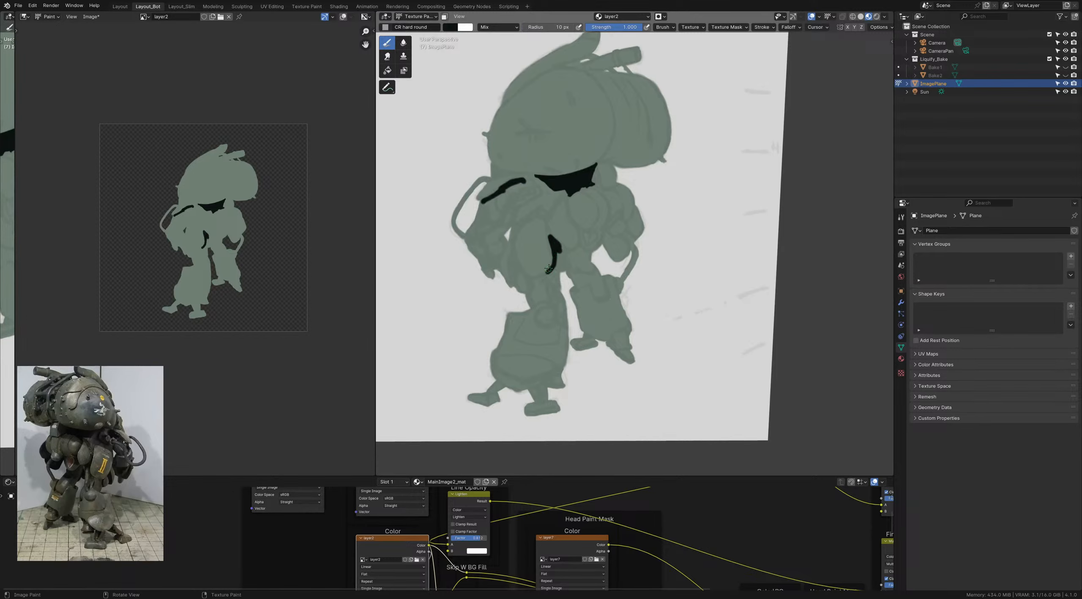
middle_click_drag(604, 243, 585, 232, "shift")
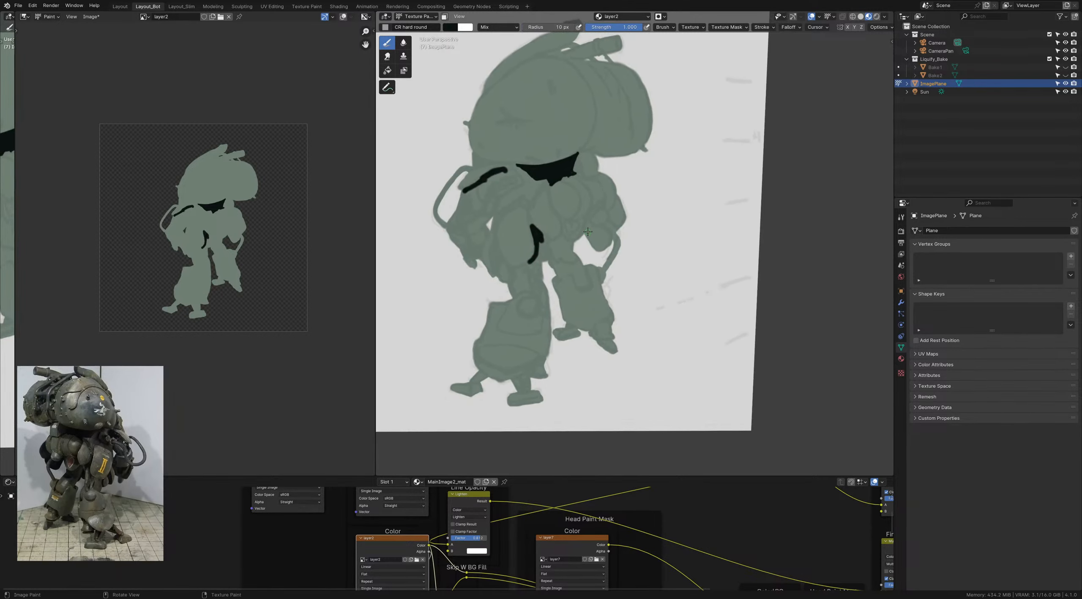
Step: Fill the rear arm's hand with black, reduce the brush radius to 7 px, and blacken the outer forearm
mouse_move(589, 236)
left_mouse_down()
mouse_move(588, 224)
mouse_move(604, 230)
mouse_move(605, 252)
mouse_move(589, 234)
mouse_move(602, 249)
left_mouse_up()
key("bracketleft")
key("bracketleft")
left_click_drag(618, 199, 610, 214)
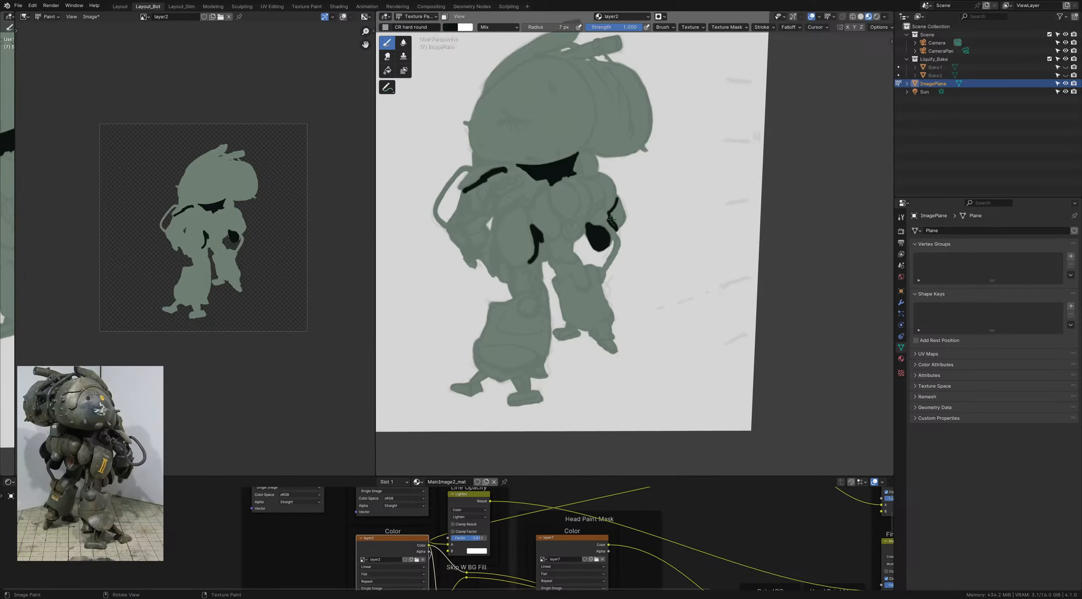
mouse_move(611, 219)
left_mouse_down()
mouse_move(625, 215)
mouse_move(617, 201)
mouse_move(618, 213)
left_mouse_up()
scroll(618, 213, "down", 4)
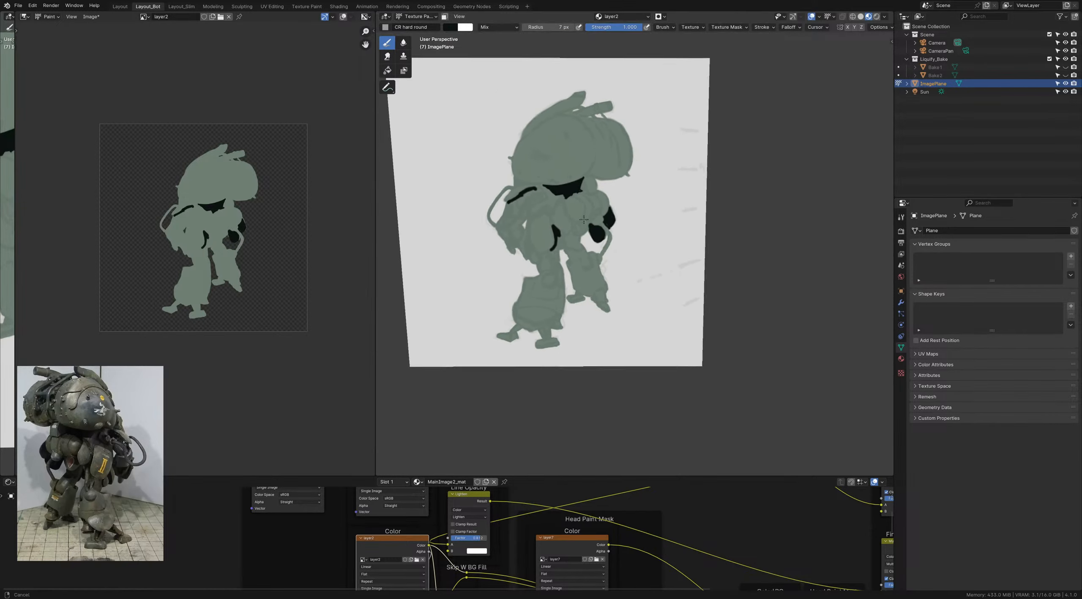
Step: Choose a darker shade of the muted green and paint the recess above the rear leg's pointed foot
scroll(583, 226, "up", 5)
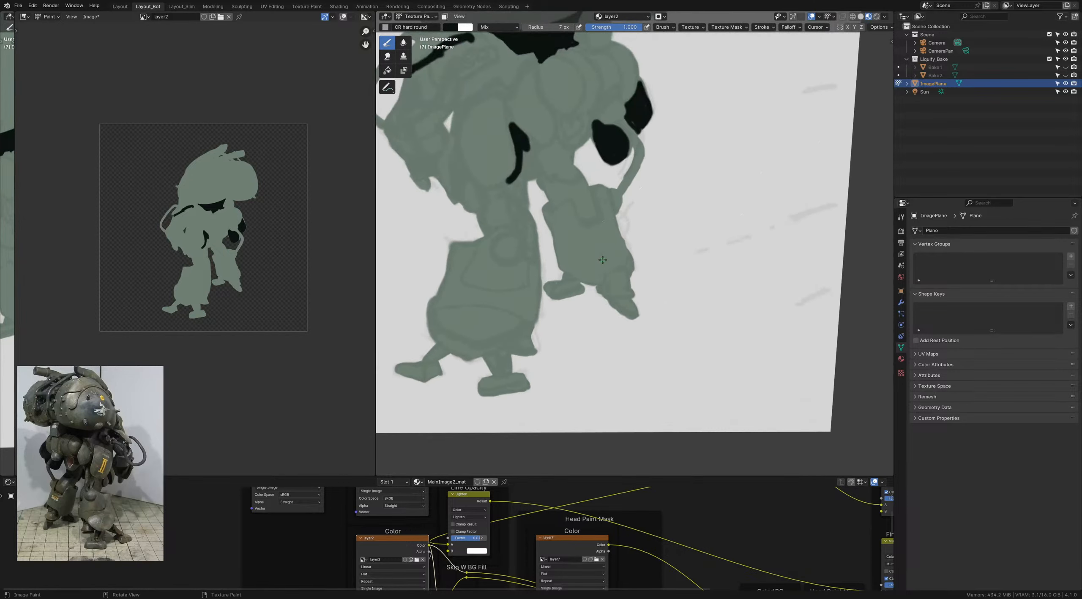
key("shift+f")
left_click(612, 275)
left_click_drag(605, 282, 621, 269)
key("shift+x")
right_click(613, 271)
key("Escape")
key("shift+f")
left_click(649, 230)
key("s")
left_click_drag(605, 286, 607, 290)
Step: Paint a small darker green patch at the back of the front leg's lower armour edge
middle_click_drag(603, 275, 616, 271, "shift")
middle_click_drag(544, 292, 558, 287, "shift")
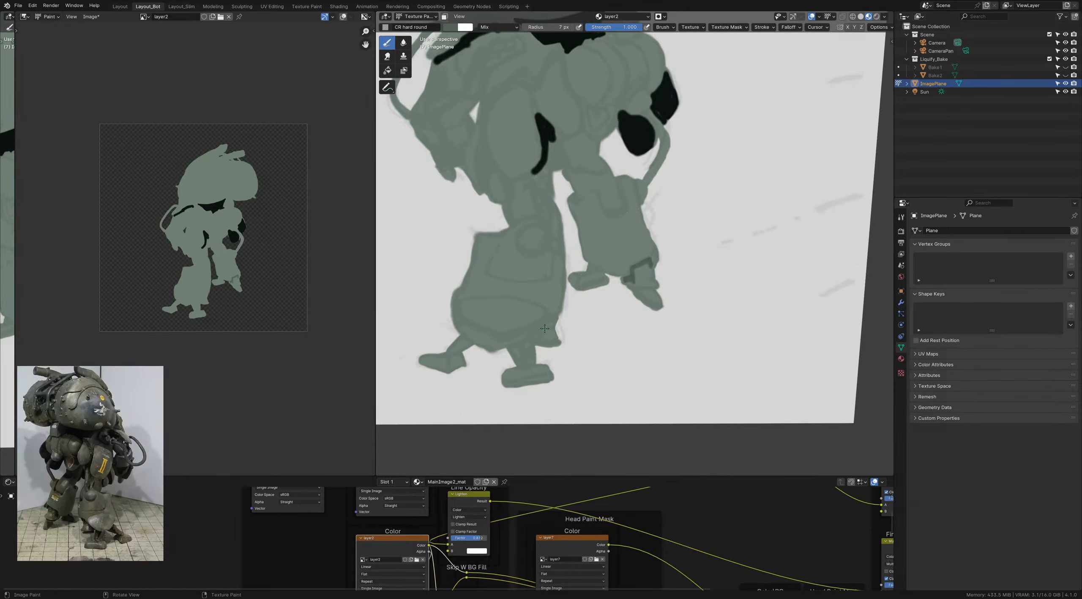
left_click_drag(549, 322, 554, 322)
Step: Choose a deeper grey-green and darken the recess above the rear leg's foot
scroll(550, 312, "down", 4)
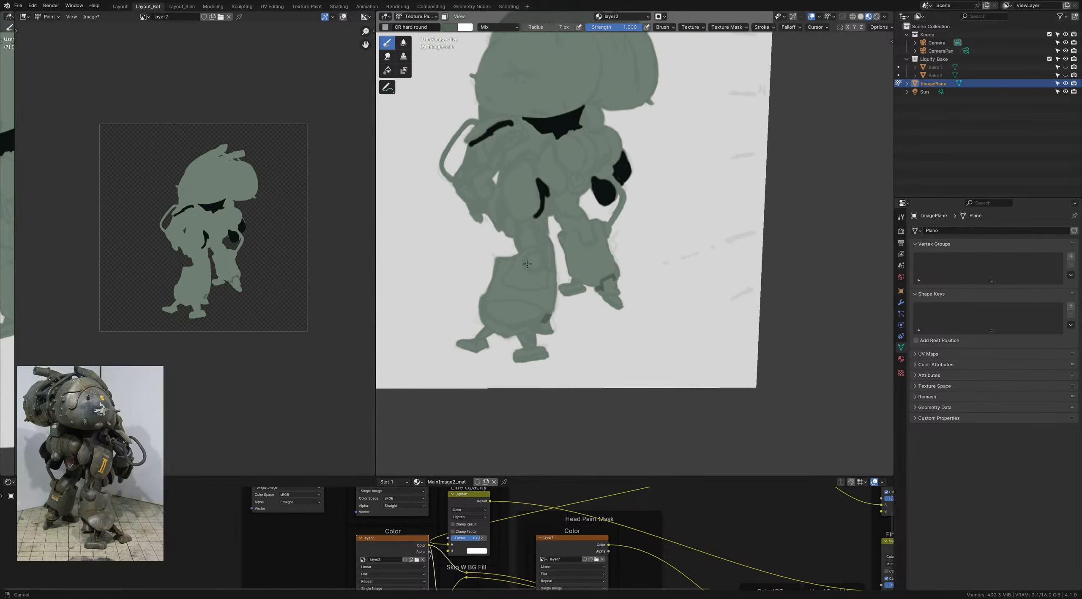
right_click(533, 288)
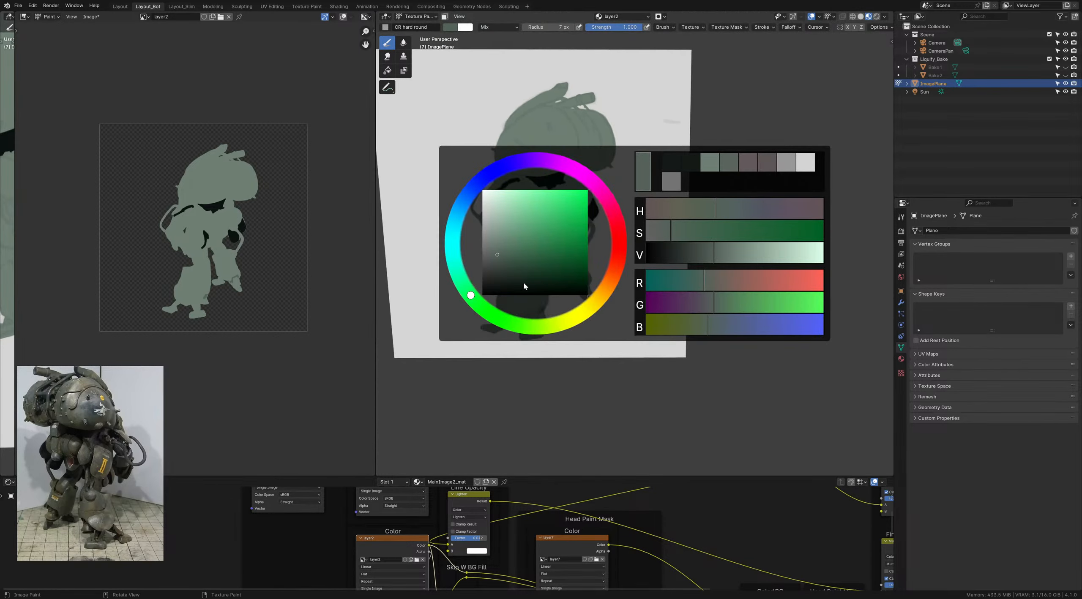
scroll(541, 323, "up", 2)
middle_click_drag(540, 317, 621, 265, "ctrl")
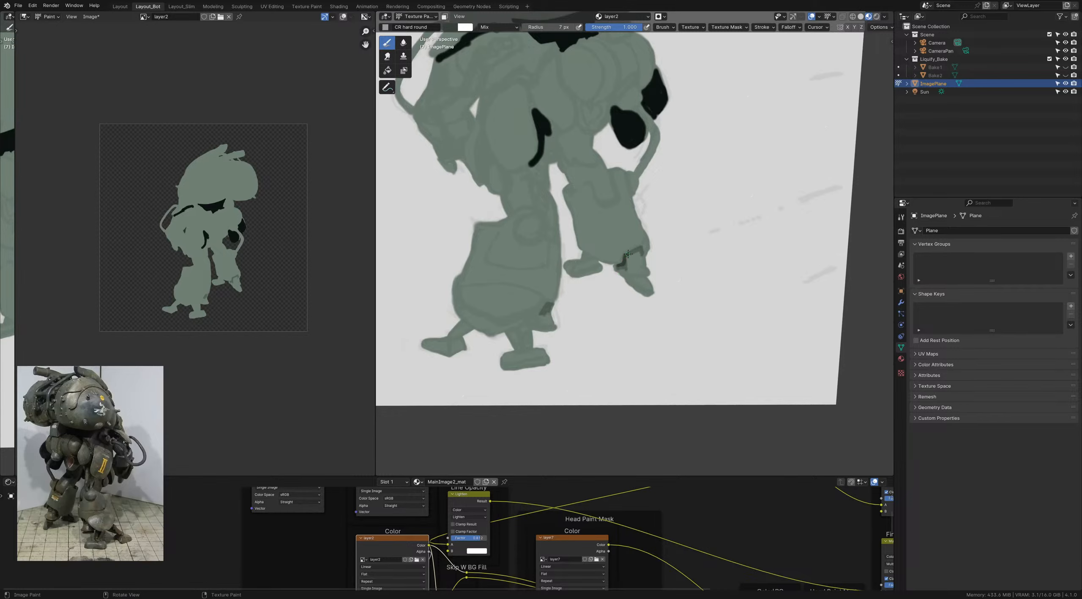
left_click_drag(628, 254, 642, 247)
Step: Paint the front leg's ankle recesses under the lower armour in dark grey-green
middle_click_drag(468, 329, 491, 316, "shift")
mouse_move(487, 318)
left_mouse_down()
mouse_move(478, 323)
mouse_move(490, 316)
left_mouse_up()
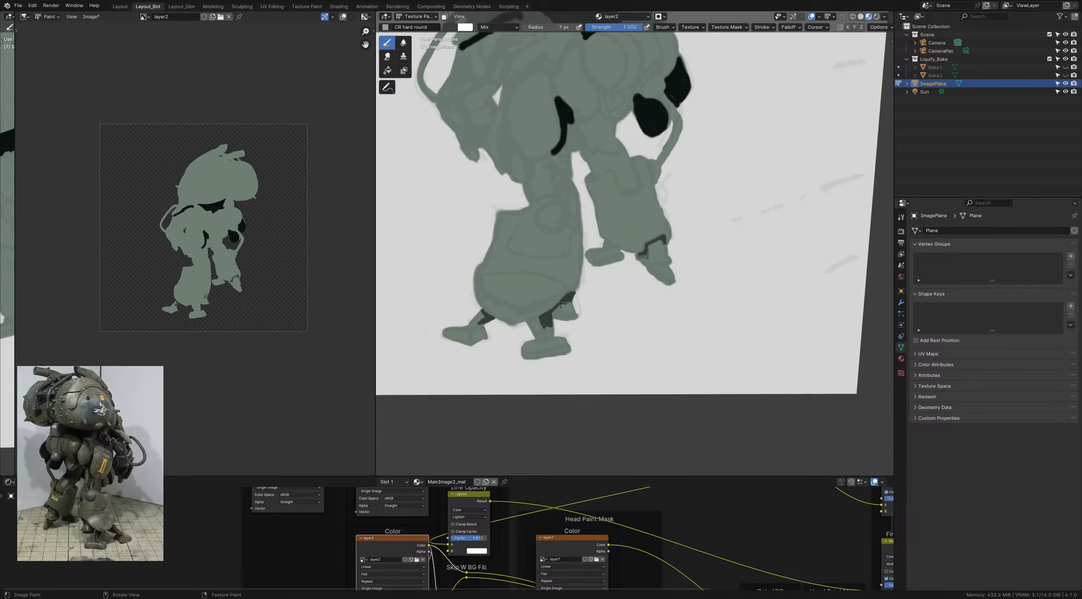
left_click_drag(548, 314, 549, 336)
middle_click_drag(561, 294, 566, 243, "ctrl")
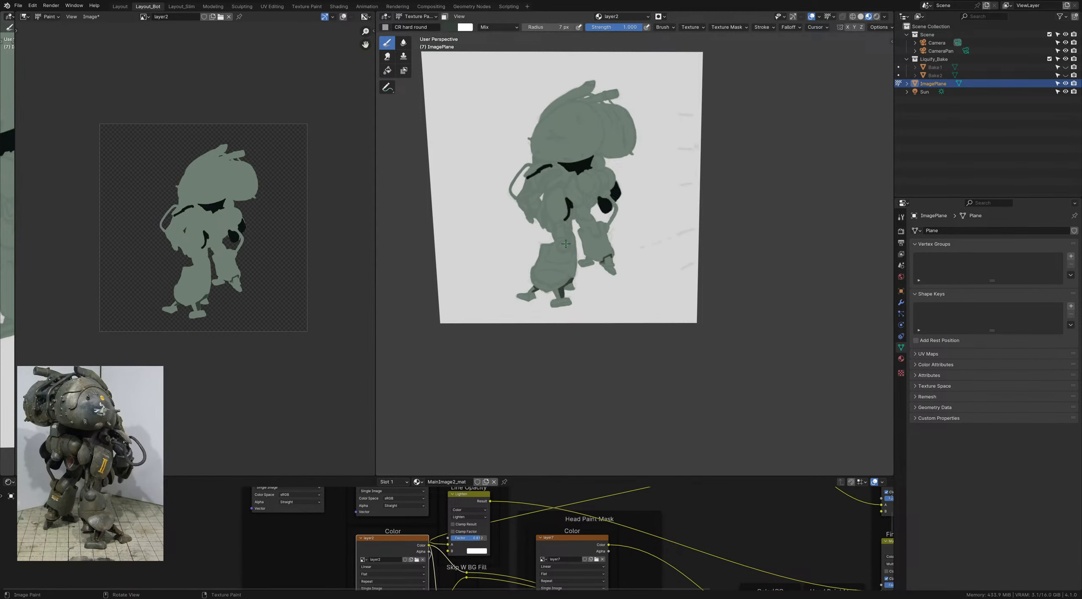
scroll(562, 315, "up", 4)
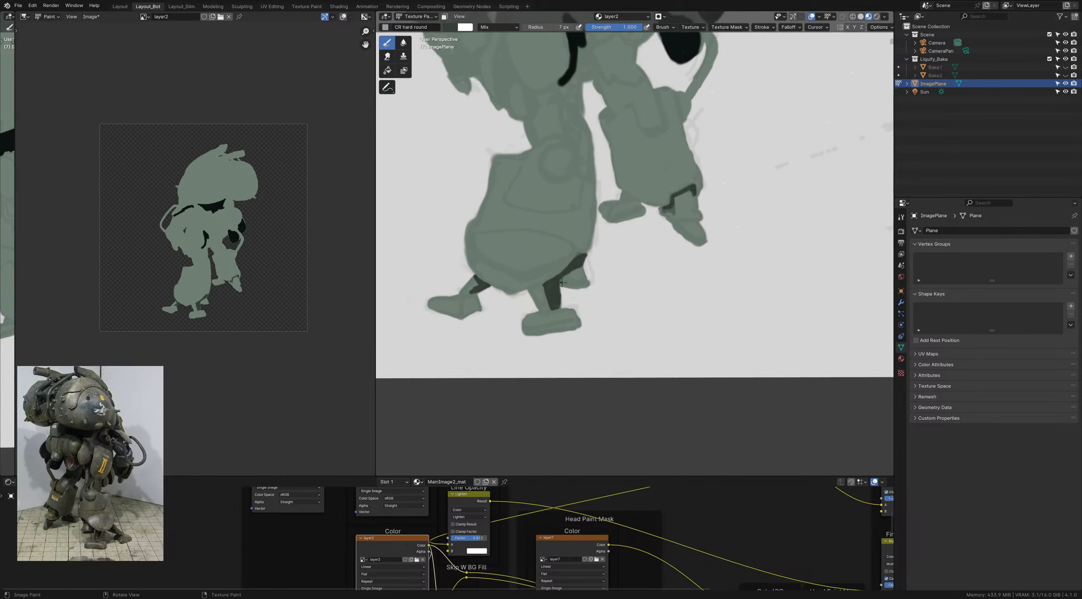
mouse_move(562, 290)
left_mouse_down()
mouse_move(581, 291)
mouse_move(566, 289)
left_mouse_up()
scroll(570, 260, "down", 6)
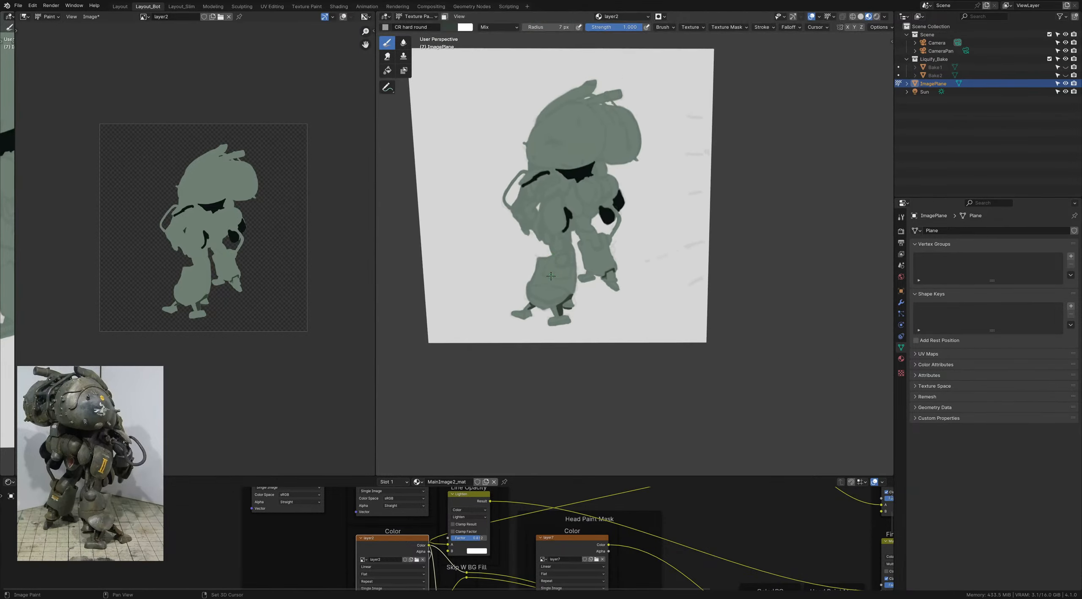
Step: Enlarge the brush radius to 18 px and paint the top of the rear thigh below the pelvis in dark grey-green
scroll(551, 276, "up", 4)
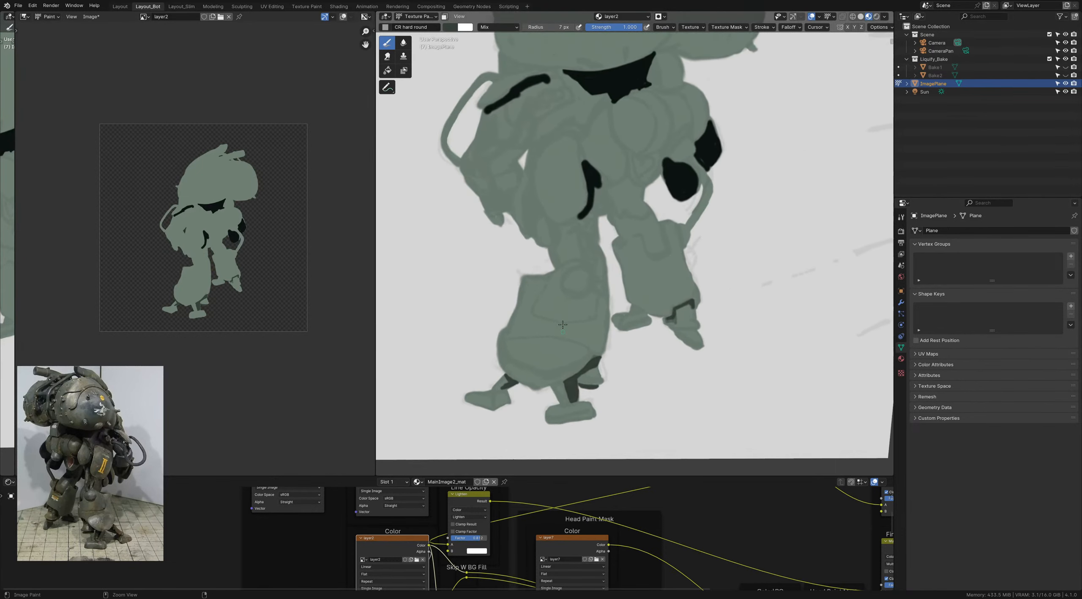
middle_click_drag(622, 153, 602, 246, "shift")
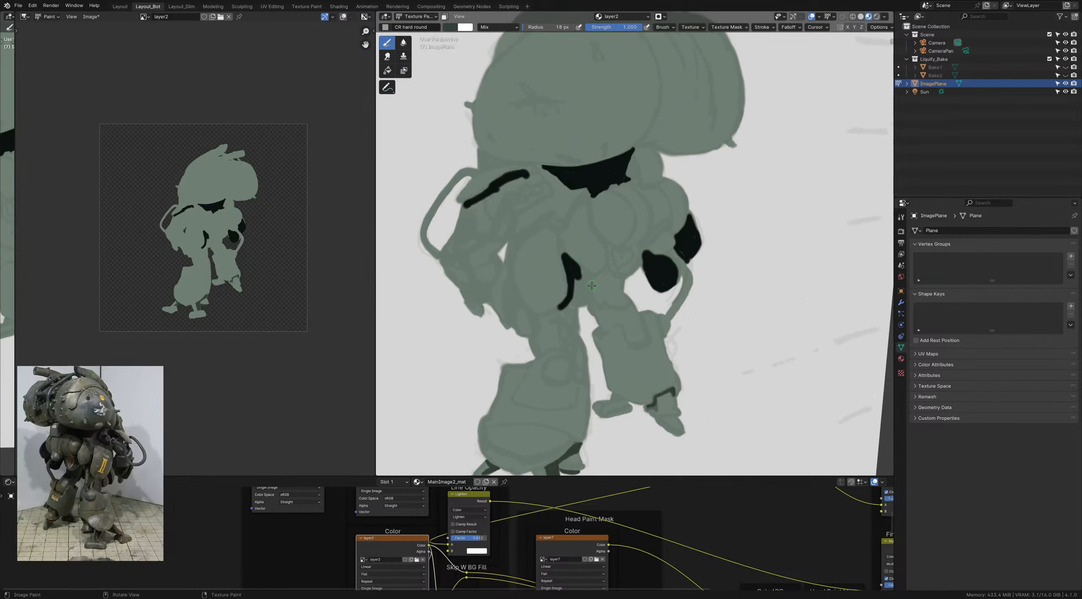
key("space")
left_click_drag(603, 279, 608, 274)
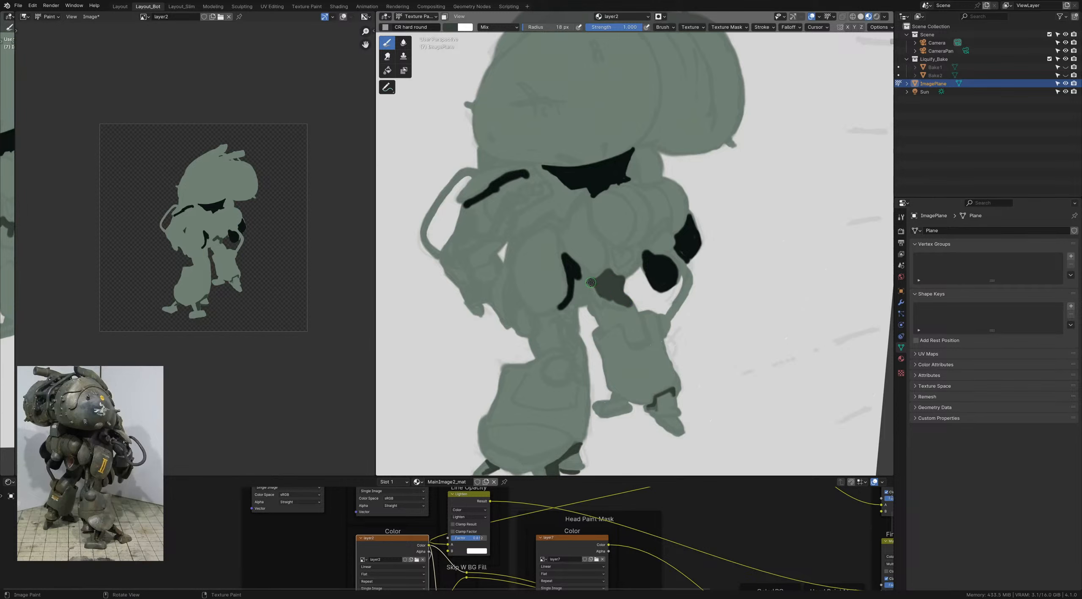
mouse_move(589, 283)
left_mouse_down()
mouse_move(583, 295)
mouse_move(618, 268)
mouse_move(583, 298)
mouse_move(593, 312)
mouse_move(588, 290)
left_mouse_up()
Step: Sample the black, reduce the brush radius to 10 px, paint the gap between the legs below the pelvis, and save the file
key("s")
key("bracketleft")
key("bracketleft")
key("s")
key("ctrl+z")
key("bracketleft")
key("bracketleft")
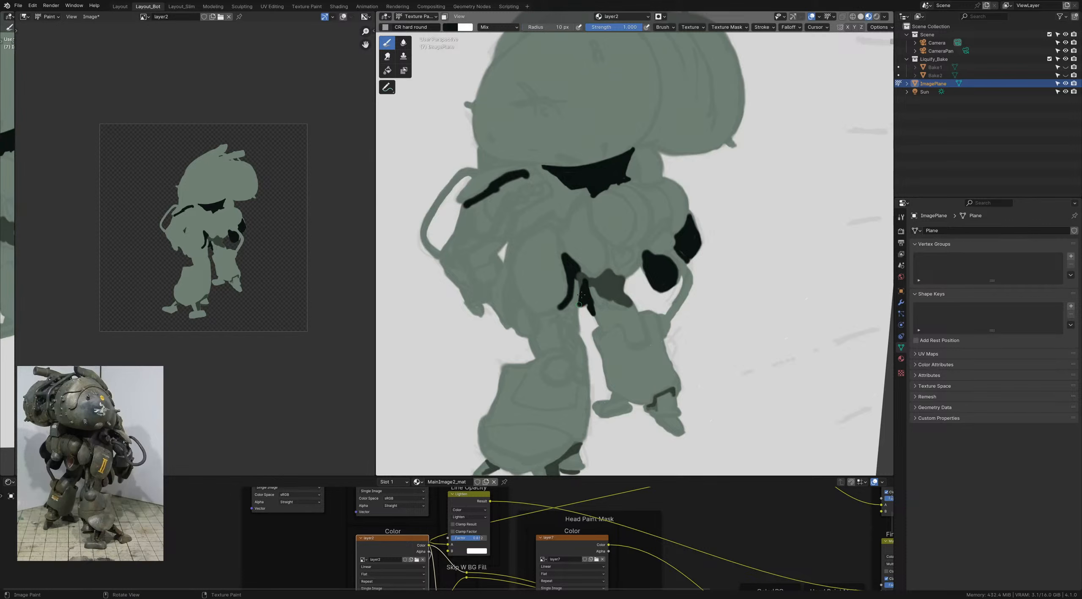
mouse_move(579, 302)
middle_mouse_down("ctrl")
mouse_move(575, 288)
mouse_move(565, 315)
mouse_move(552, 279)
middle_mouse_up("ctrl")
key("ctrl+s")
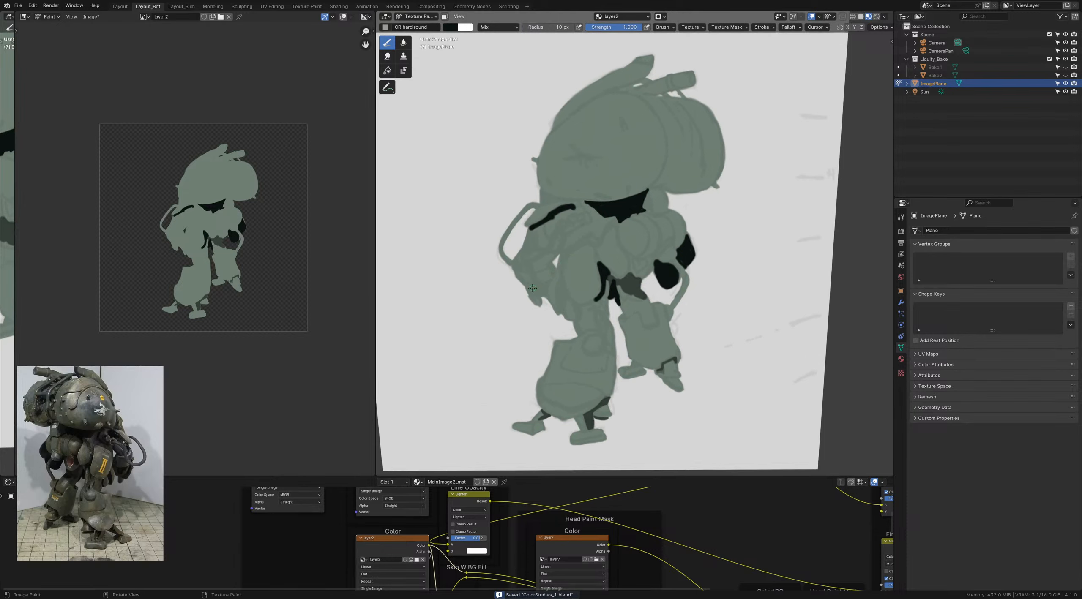
Step: Paint a black recess on the front arm's lower part and a dark grey-green patch between it and the torso
mouse_move(532, 288)
left_mouse_down()
mouse_move(547, 283)
mouse_move(533, 285)
mouse_move(540, 292)
left_mouse_up()
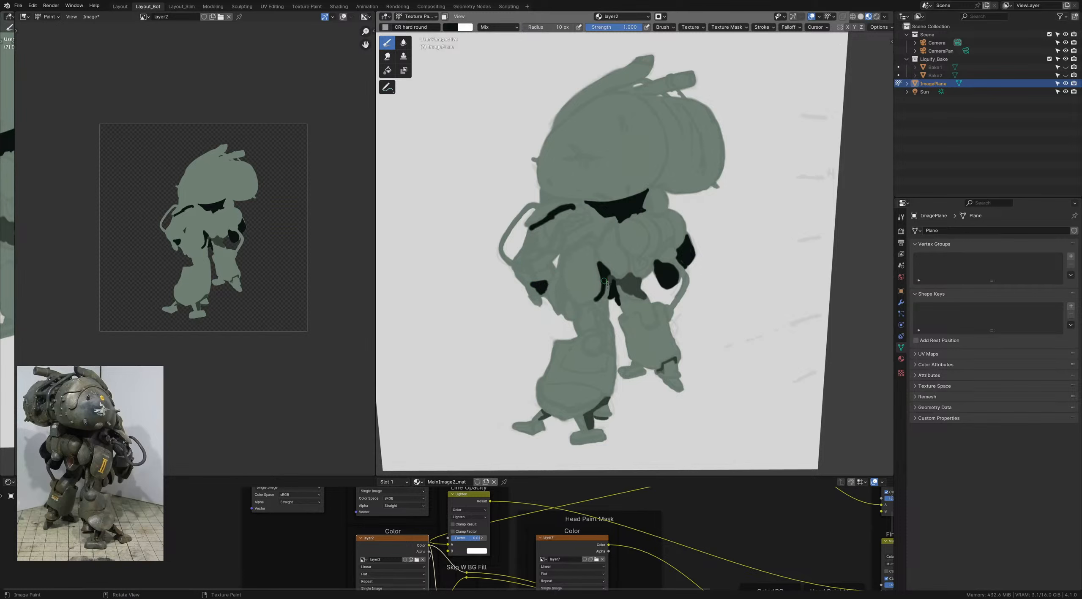
key("s")
key("c")
left_click(501, 275)
left_click_drag(501, 275, 550, 268)
left_click_drag(559, 265, 559, 266)
Step: Extend the dark area to the outer edge of the front forearm, finishing with a 9 px brush radius, and save the file
key("f")
left_click(551, 290)
mouse_move(546, 294)
left_mouse_down()
mouse_move(521, 279)
mouse_move(524, 286)
mouse_move(536, 294)
mouse_move(529, 278)
left_mouse_up()
key("f")
left_click(534, 294)
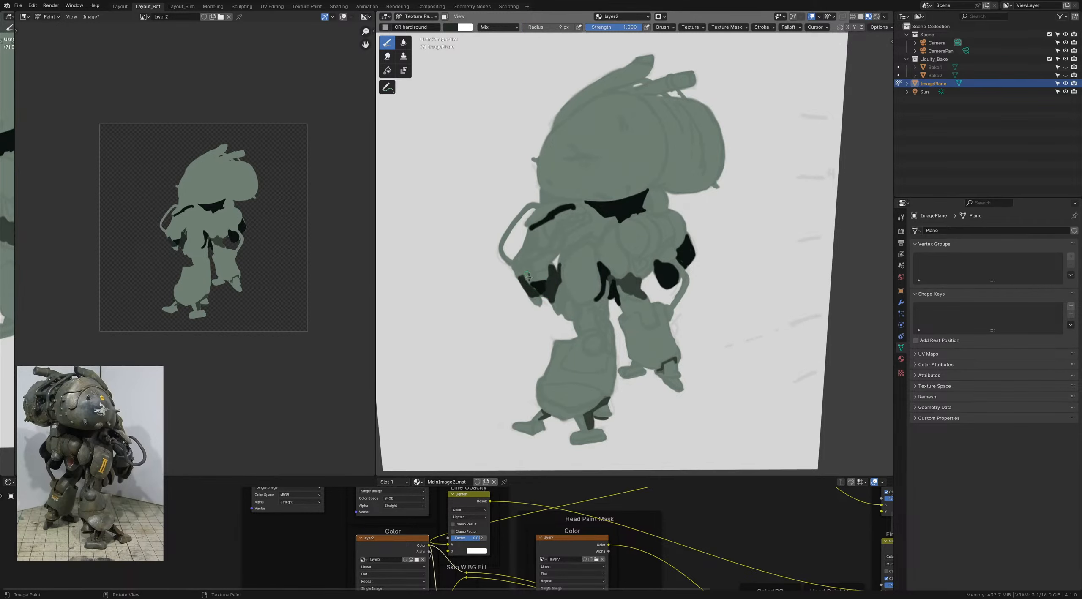
mouse_move(529, 274)
middle_mouse_down("ctrl")
mouse_move(523, 259)
mouse_move(540, 277)
mouse_move(580, 248)
middle_mouse_up("ctrl")
key("ctrl+s")
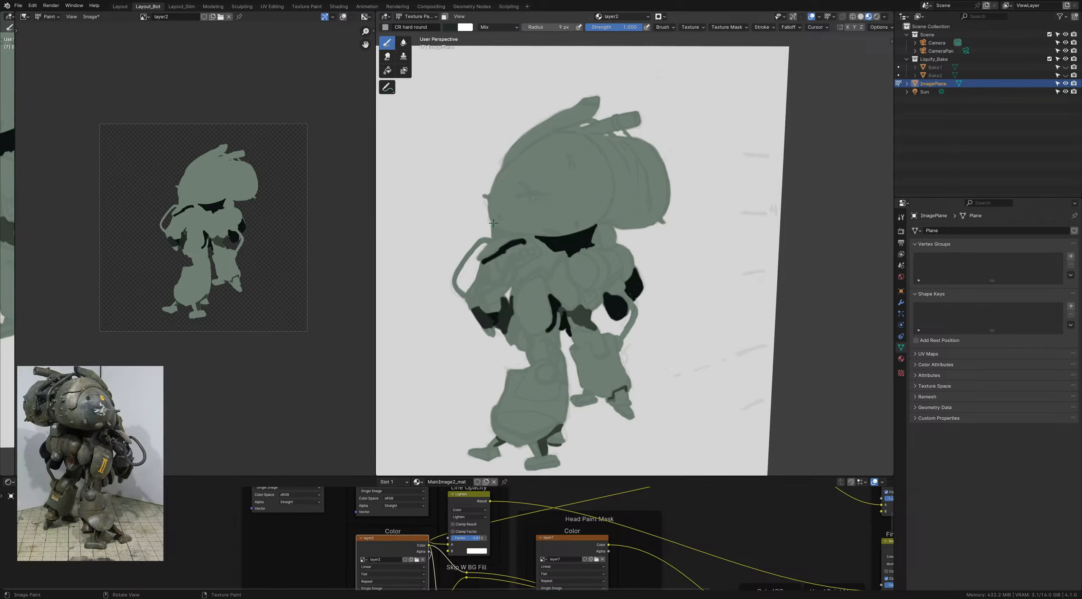
Step: Sample the muted green and paint along the hose beside the front arm with a smaller brush
key("s")
key("bracketleft")
left_click_drag(485, 239, 455, 273)
Step: Try trimming the front edge of the mech's head with the eraser brush at a 17 px radius
key("e")
mouse_move(487, 227)
left_mouse_down()
mouse_move(507, 172)
mouse_move(507, 205)
mouse_move(488, 212)
mouse_move(509, 148)
mouse_move(500, 202)
left_mouse_up()
key("ctrl+z")
key("ctrl+z")
key("shift+x")
key("f")
left_click(501, 200)
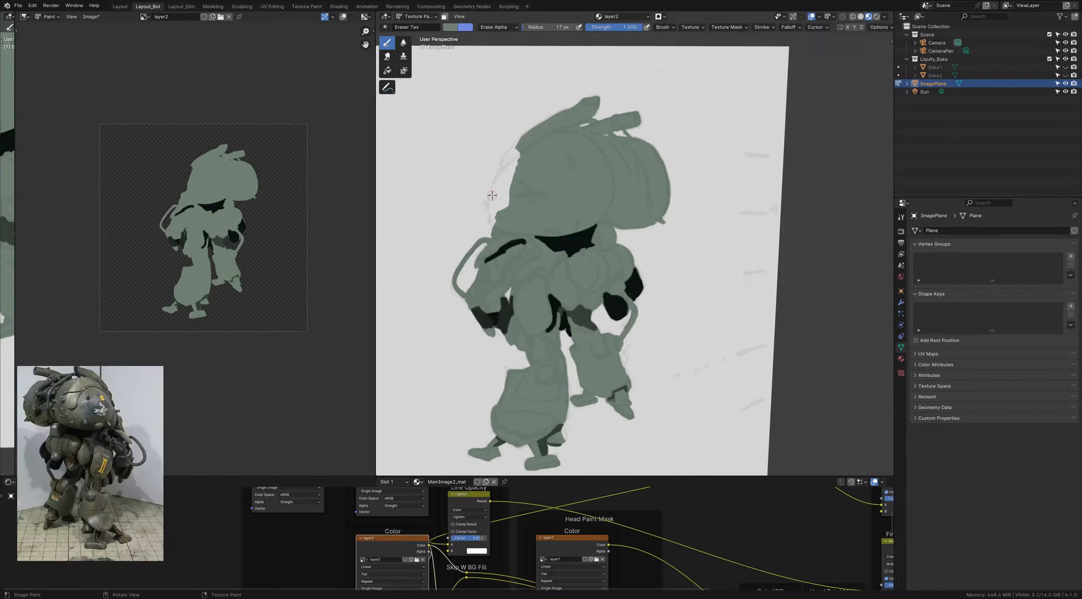
mouse_move(490, 184)
middle_mouse_down("ctrl")
mouse_move(489, 194)
mouse_move(492, 150)
mouse_move(515, 241)
middle_mouse_up("ctrl")
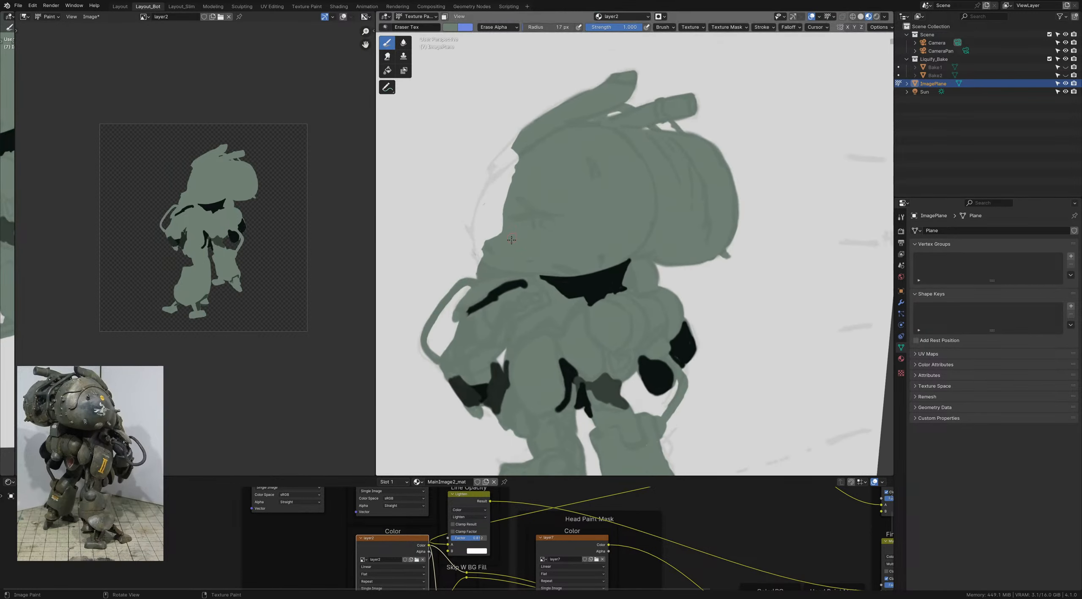
Step: Try reshaping the trimmed front edge of the head with the hard round brush in muted green
key("1")
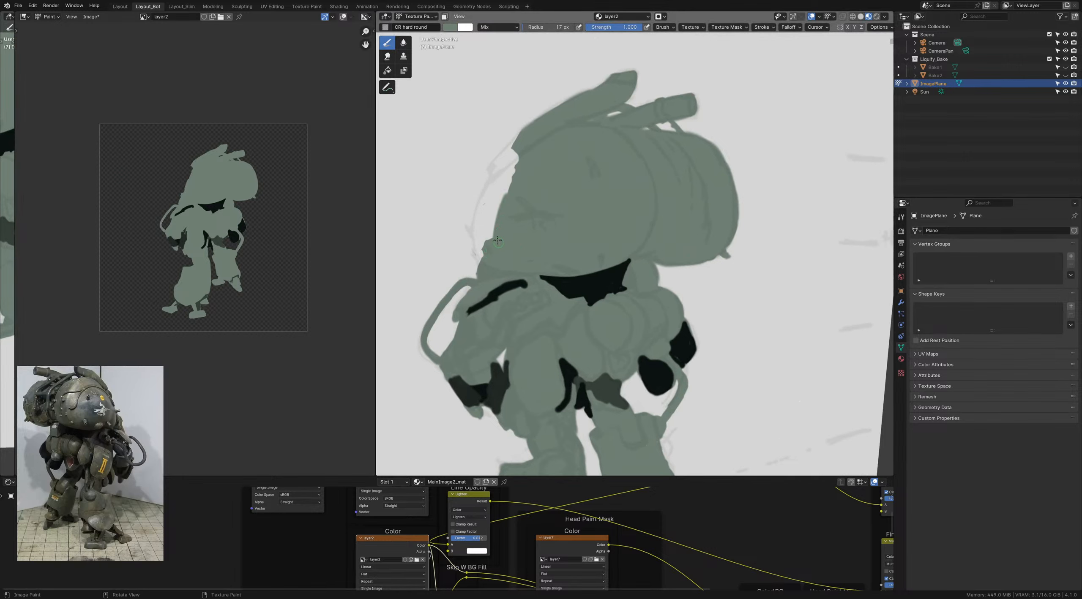
mouse_move(497, 244)
left_mouse_down()
mouse_move(511, 179)
mouse_move(497, 211)
mouse_move(521, 161)
left_mouse_up()
mouse_move(502, 205)
middle_mouse_down("ctrl")
mouse_move(500, 190)
mouse_move(498, 253)
middle_mouse_up("ctrl")
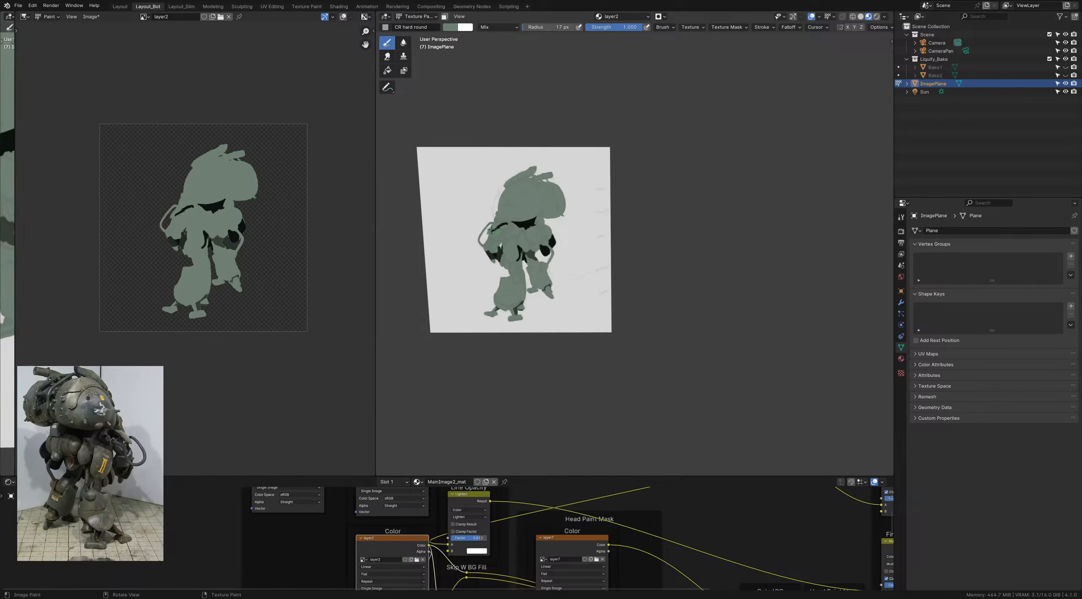
middle_click_drag(491, 211, 497, 219, "ctrl")
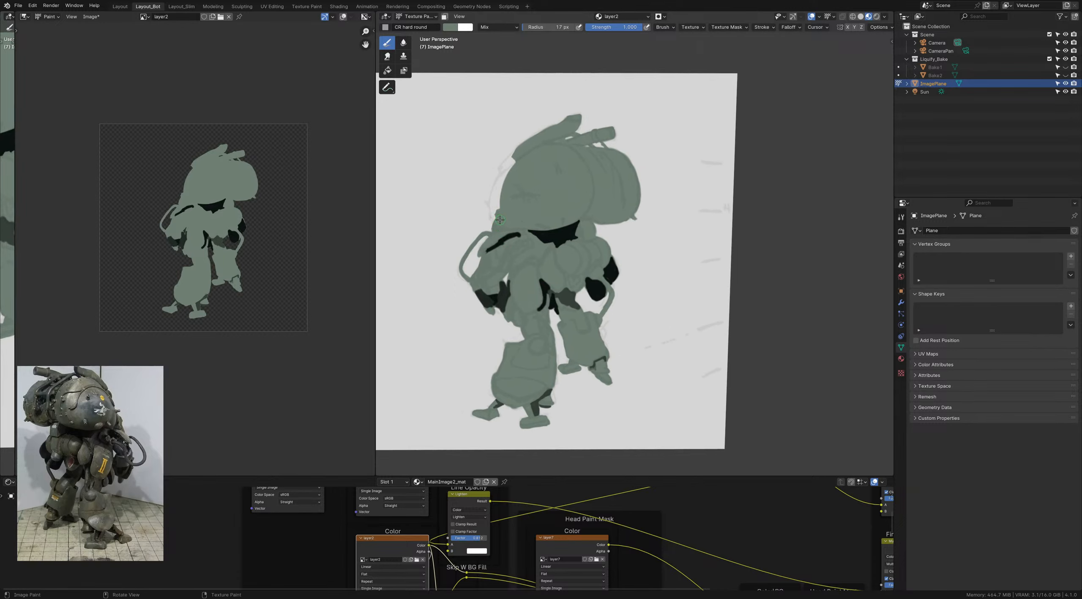
left_click_drag(512, 166, 498, 208, "ctrl")
Step: Undo the erasing and repainting along the front edge of the head
key("ctrl+z")
key("ctrl+z")
key("ctrl+z")
key("ctrl+z")
key("ctrl+z")
key("ctrl+z")
key("ctrl+z")
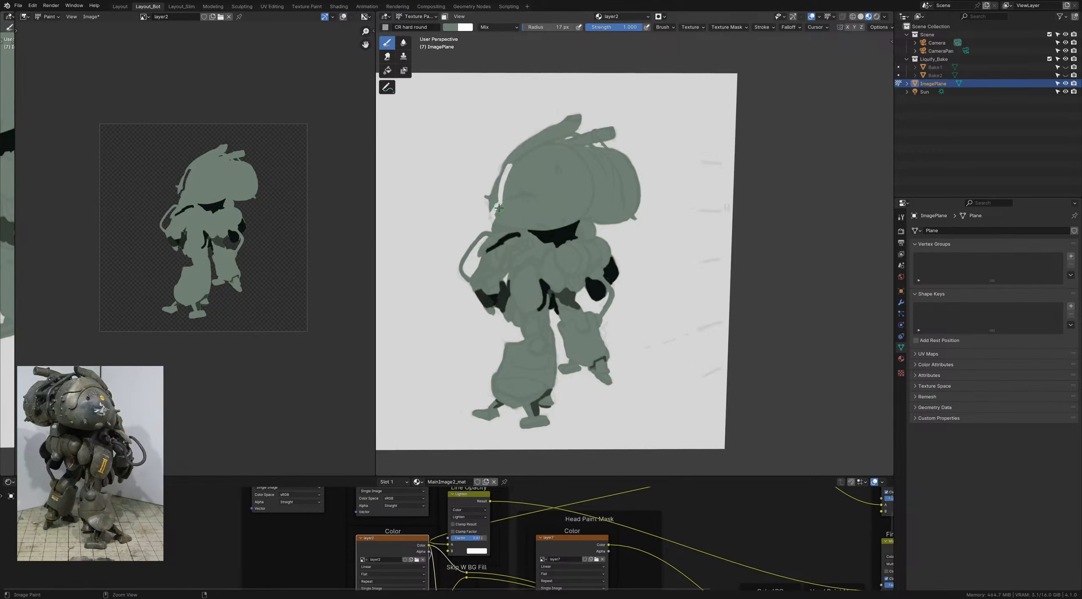
key("ctrl+z")
key("ctrl+z")
key("ctrl+z")
Step: Save the file, and unhide the Bake1 plane in Object Mode to bring up its line drawing
key("ctrl+s")
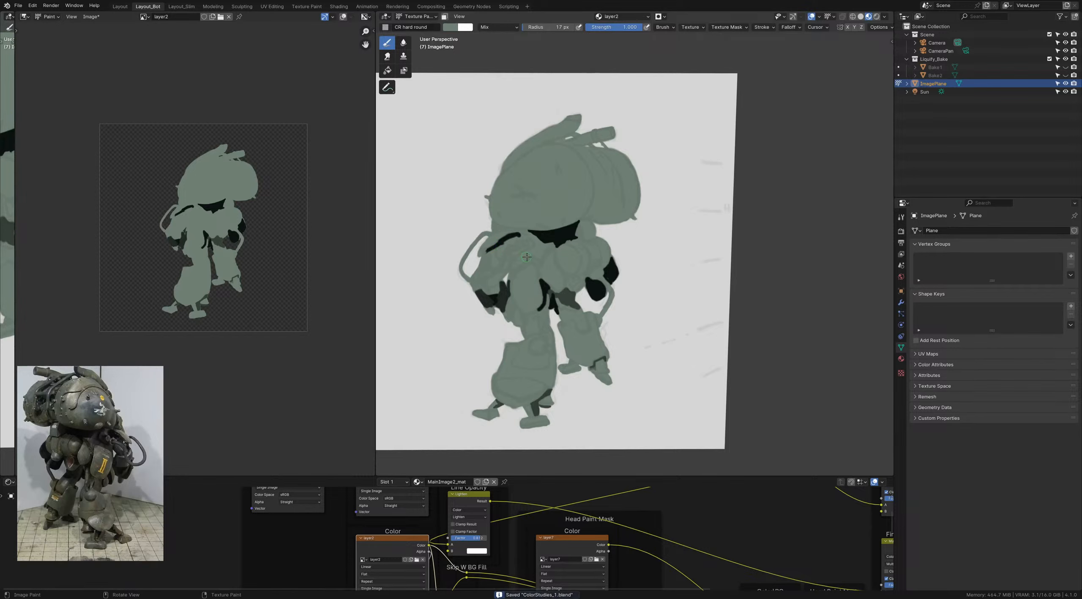
key("ctrl+Tab")
left_click(480, 252)
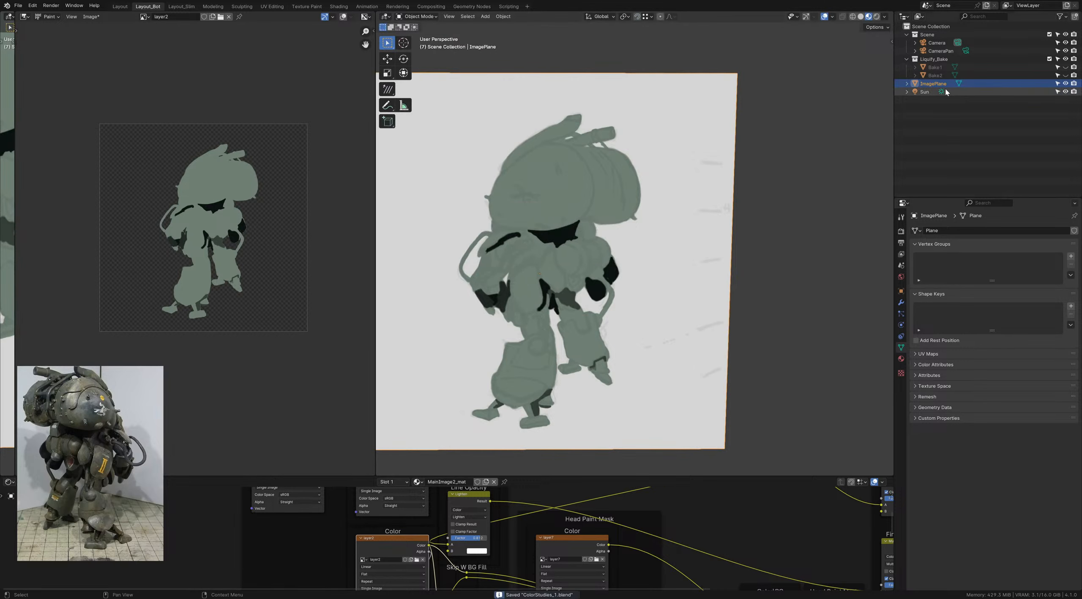
middle_click_drag(668, 117, 682, 114, "shift")
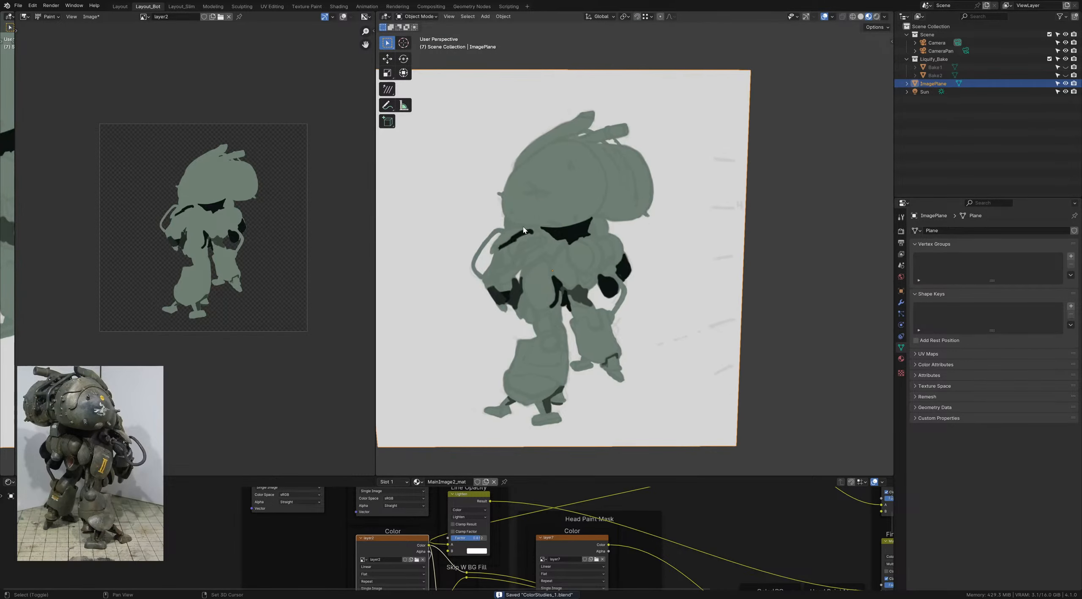
left_click(935, 68)
left_click(1066, 68)
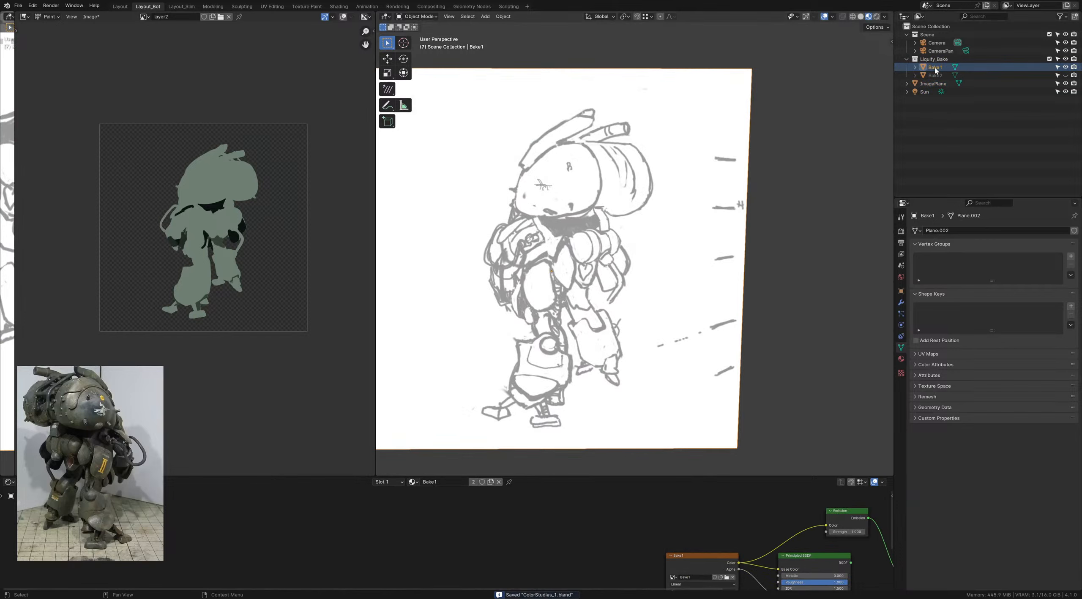
left_click(698, 179)
middle_click_drag(630, 180, 607, 181, "shift")
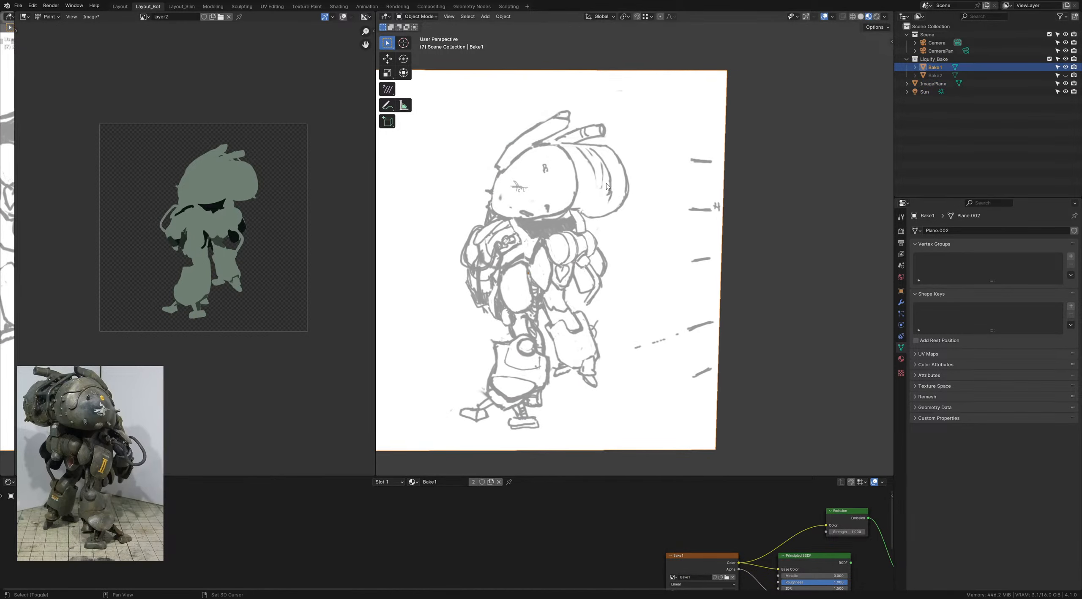
Step: Duplicate the Bake1 plane in place and hide the original
key("shift+d")
right_click(607, 182)
left_click(1066, 67)
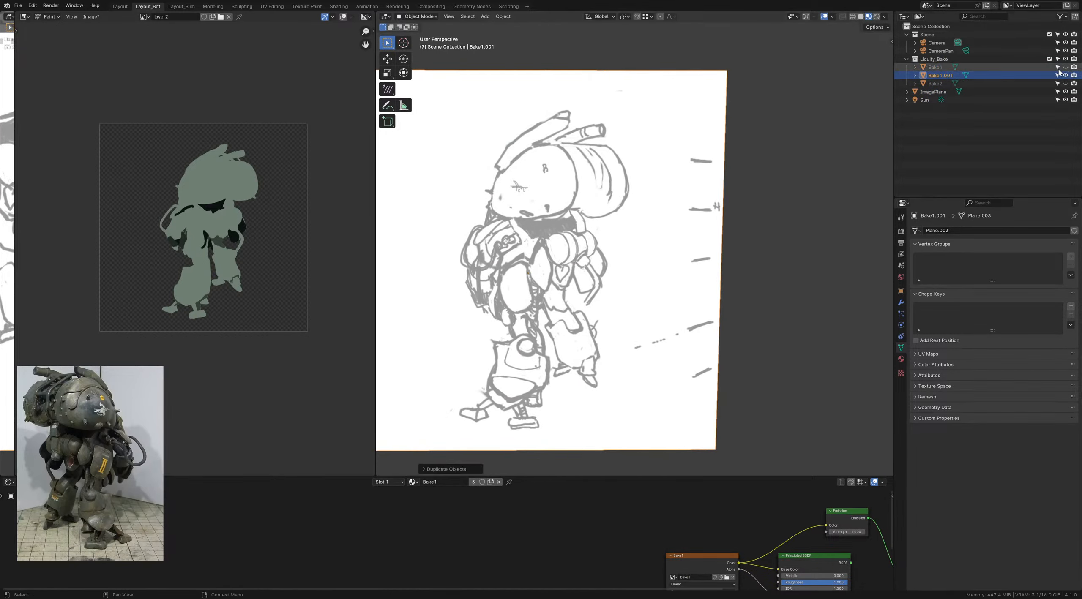
middle_click_drag(584, 178, 611, 177, "shift")
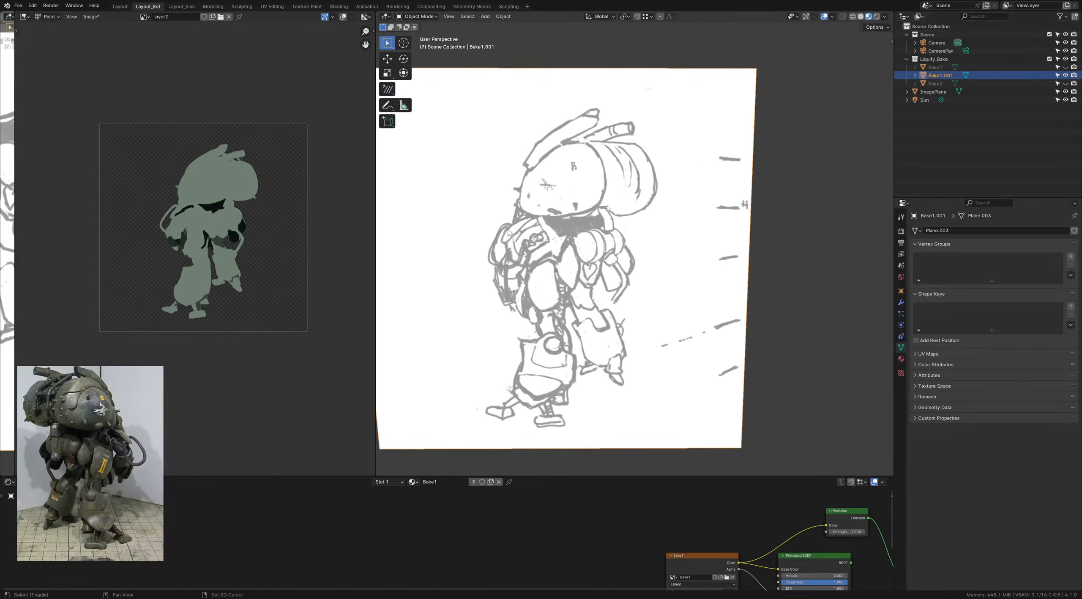
Step: Enter Sculpt Mode on the duplicated plane and pull the front edge of the mech's head outward with the Grab brush
key("ctrl+Tab")
mouse_move(520, 213)
middle_mouse_down("shift")
mouse_move(535, 213)
mouse_move(539, 240)
mouse_move(561, 217)
middle_mouse_up("shift")
left_click(543, 245)
key("f")
left_click(569, 218)
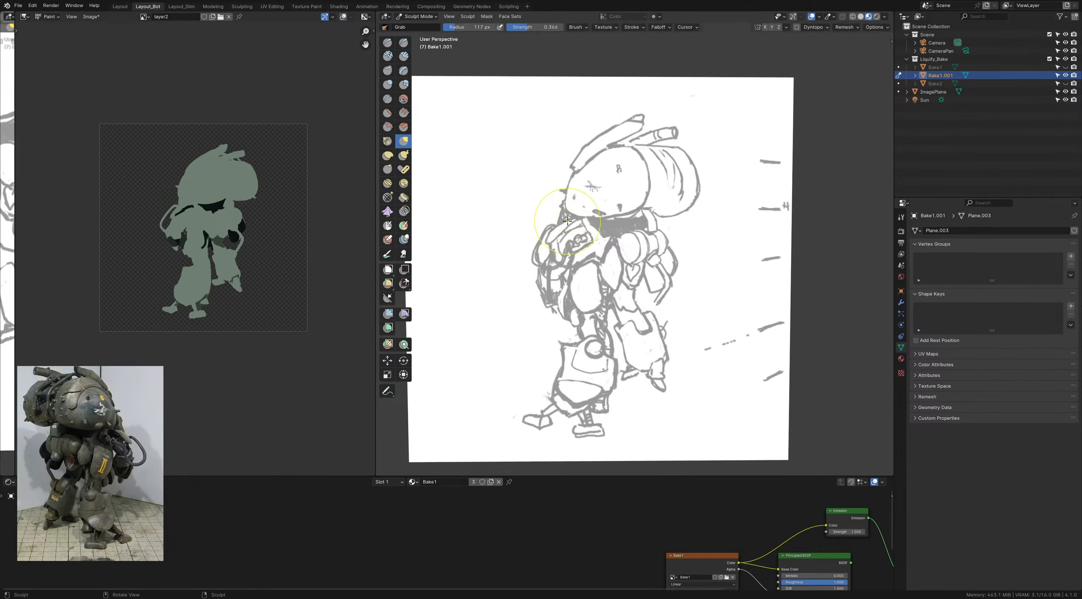
left_click_drag(569, 218, 553, 212)
key("f")
left_click(550, 216)
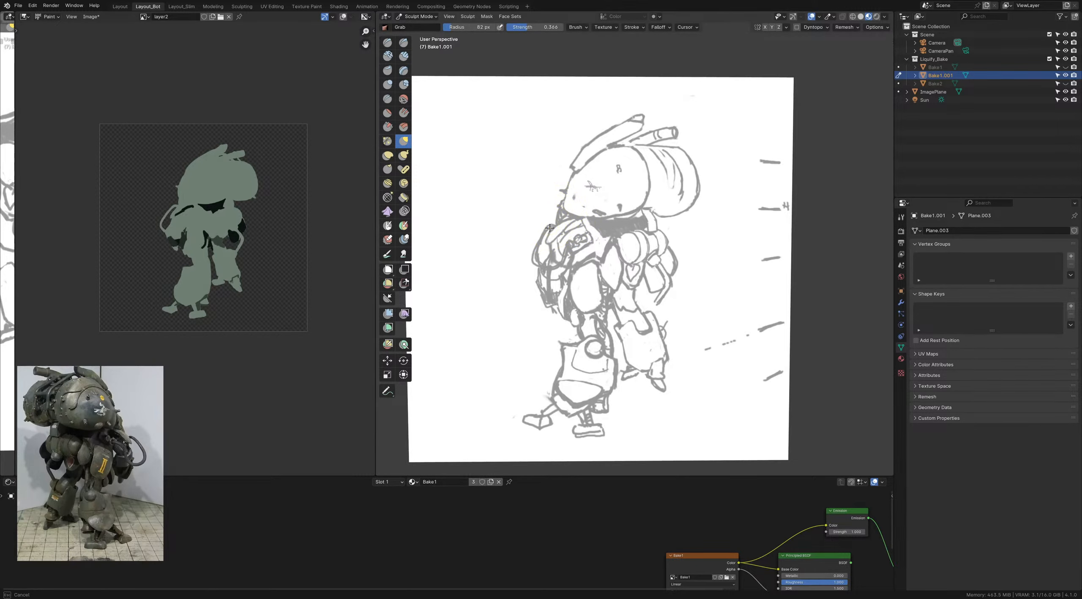
Step: Reshape the outline of the mech's front arm and shoulder with the Grab brush at a 73 px radius
key("f")
left_click(561, 224)
key("f")
left_click(555, 244)
mouse_move(541, 266)
left_mouse_down()
mouse_move(532, 249)
mouse_move(538, 270)
mouse_move(546, 231)
left_mouse_up()
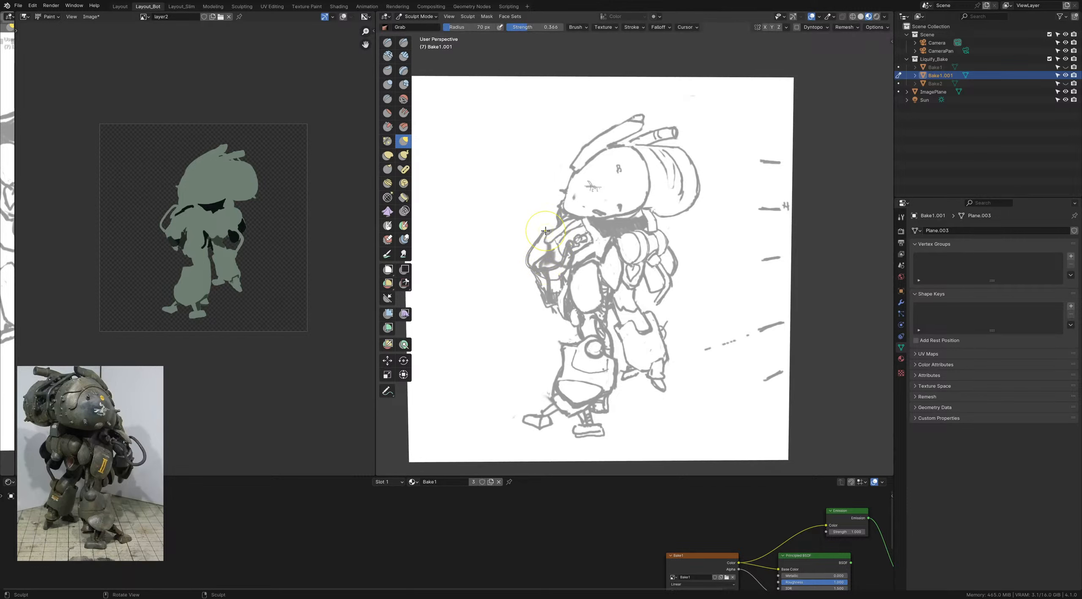
Step: Adjust the head's front edge and the underside of the head with the Grab brush, undoing a stray pull along the way
key("f")
left_click(555, 213)
key("f")
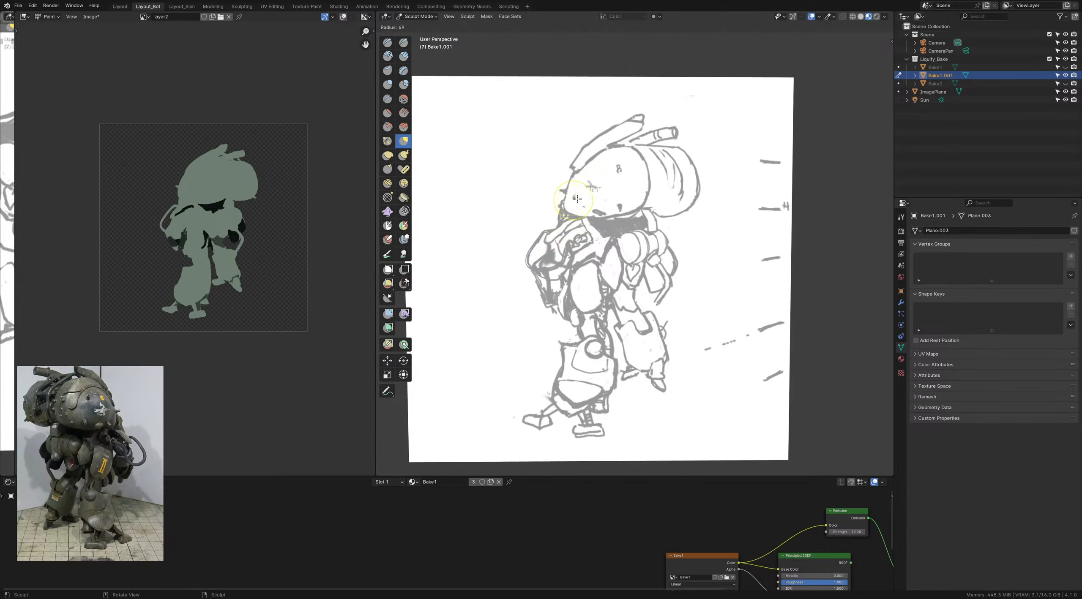
left_click(577, 198)
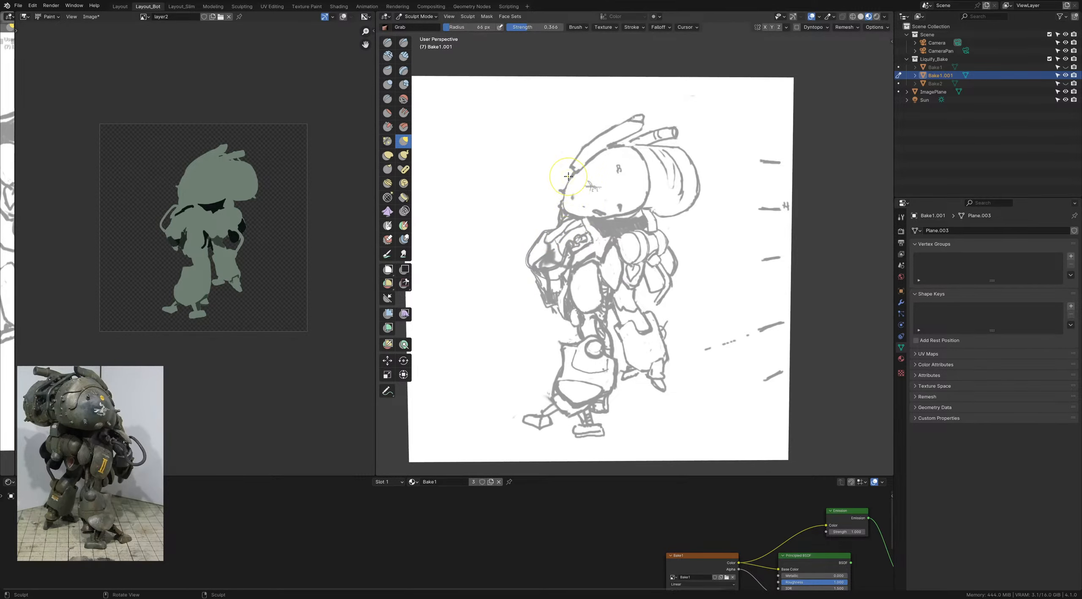
key("f")
left_click(564, 175)
key("ctrl+z")
left_click_drag(605, 211, 624, 218)
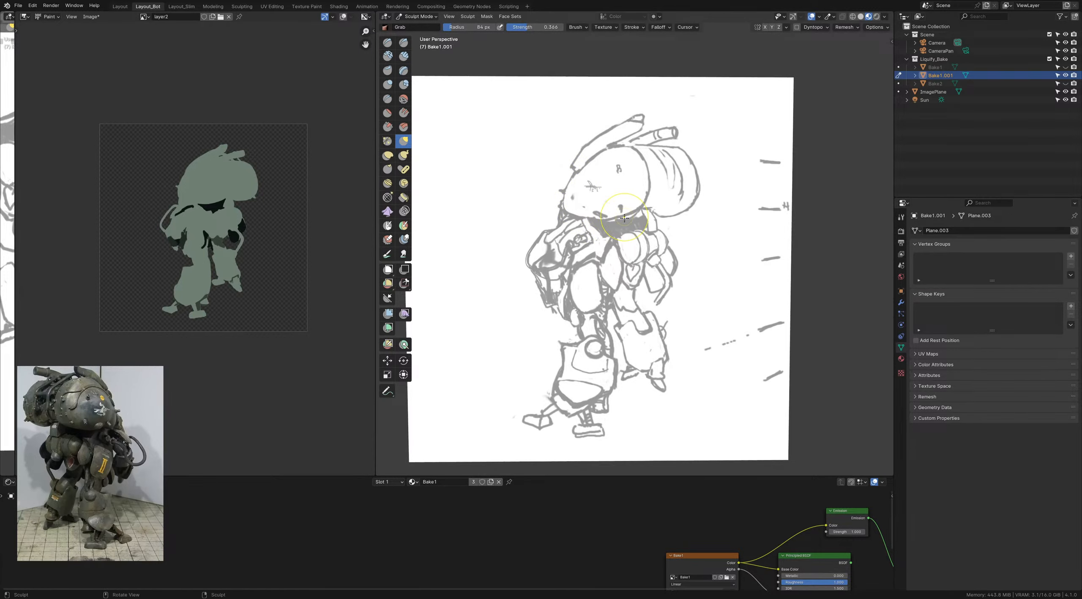
Step: Return the sculpted plane to Object Mode and save the file
scroll(625, 219, "down", 3)
scroll(596, 211, "up", 2)
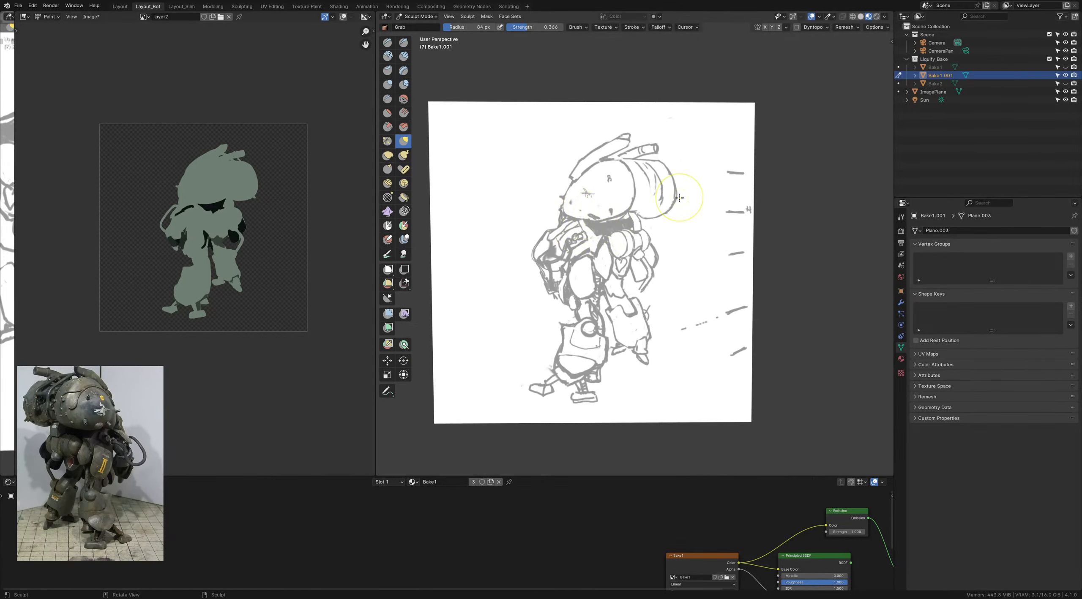
key("ctrl+Tab")
left_click(612, 205)
middle_click_drag(653, 211, 650, 212)
key("ctrl+s")
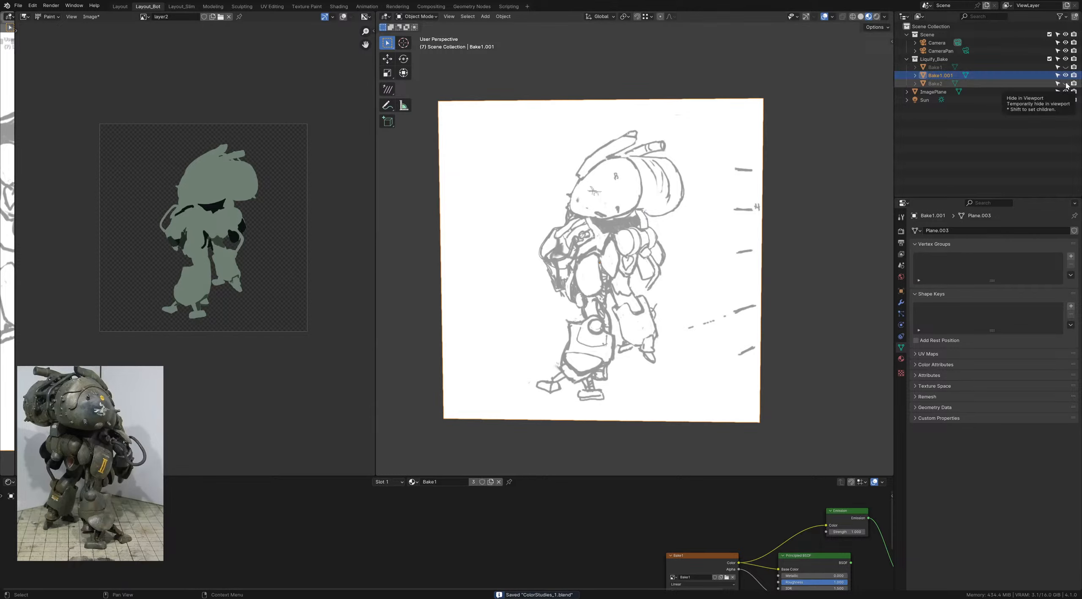
middle_click_drag(233, 178, 237, 176)
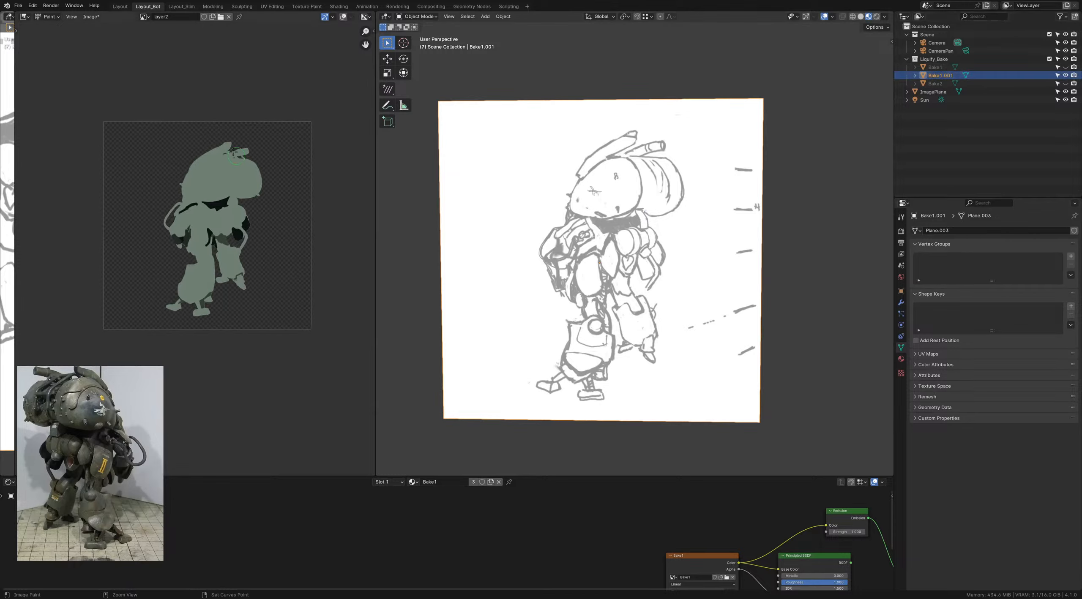
key("ctrl+s")
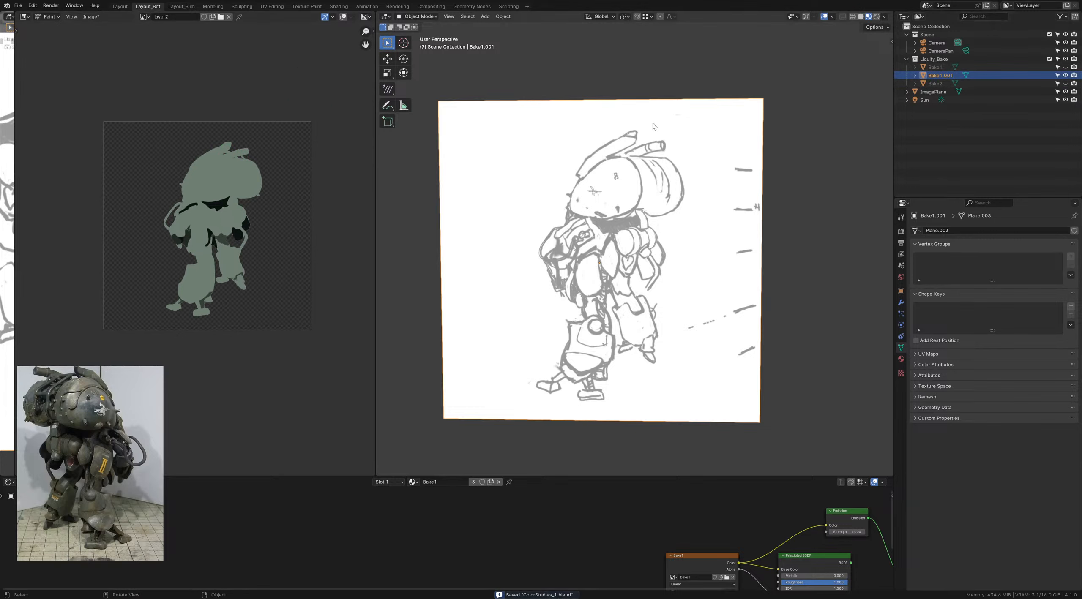
Step: Show the Bake1 image in the image editor and update it to the mech's current line drawing
left_click(144, 16)
type("ba")
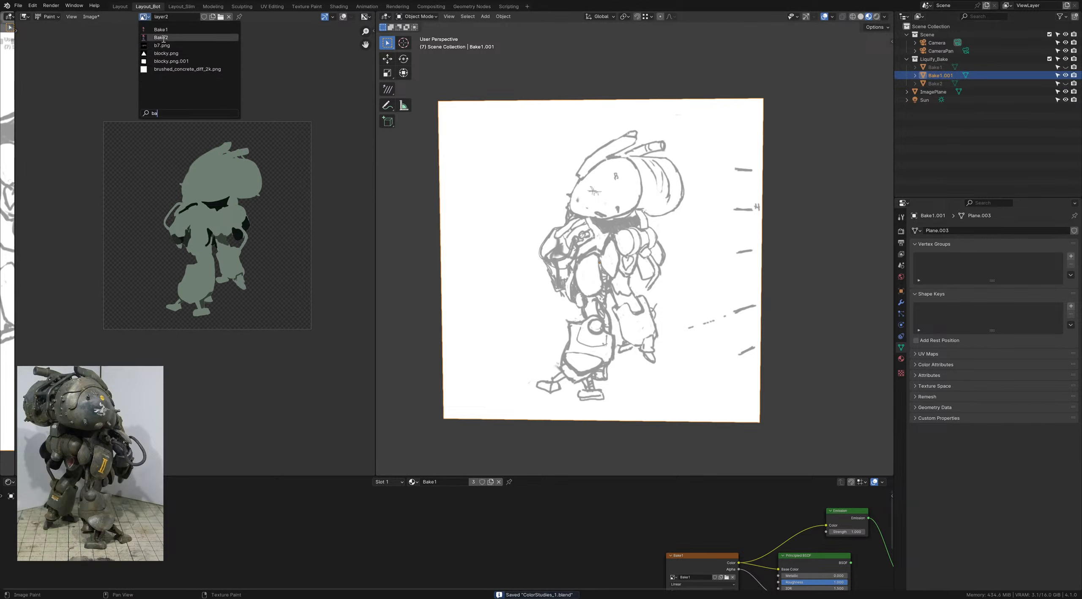
left_click(165, 30)
left_click(90, 17)
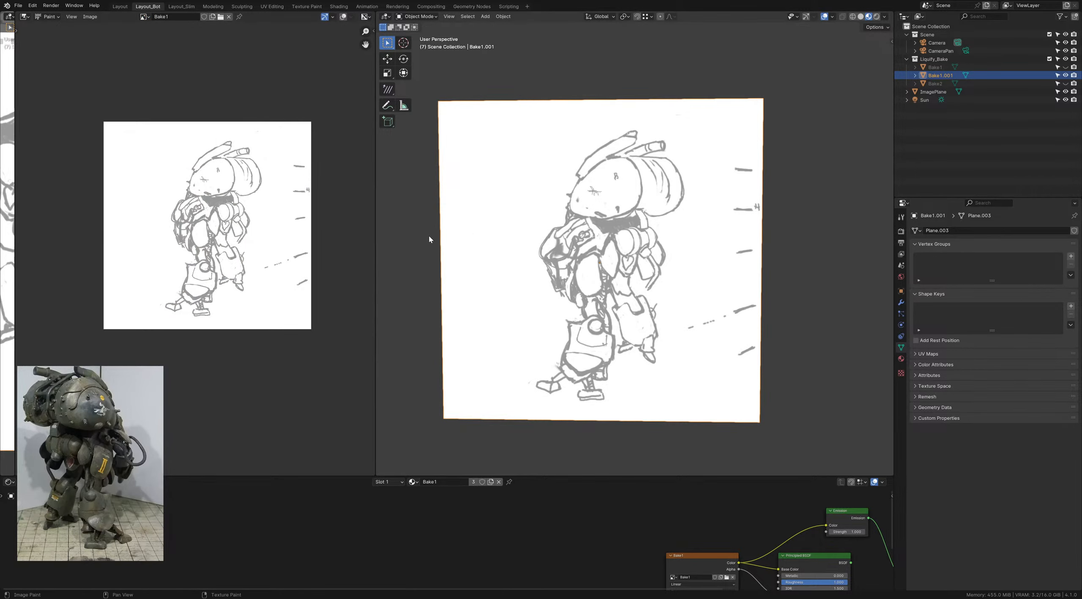
key("ctrl+z")
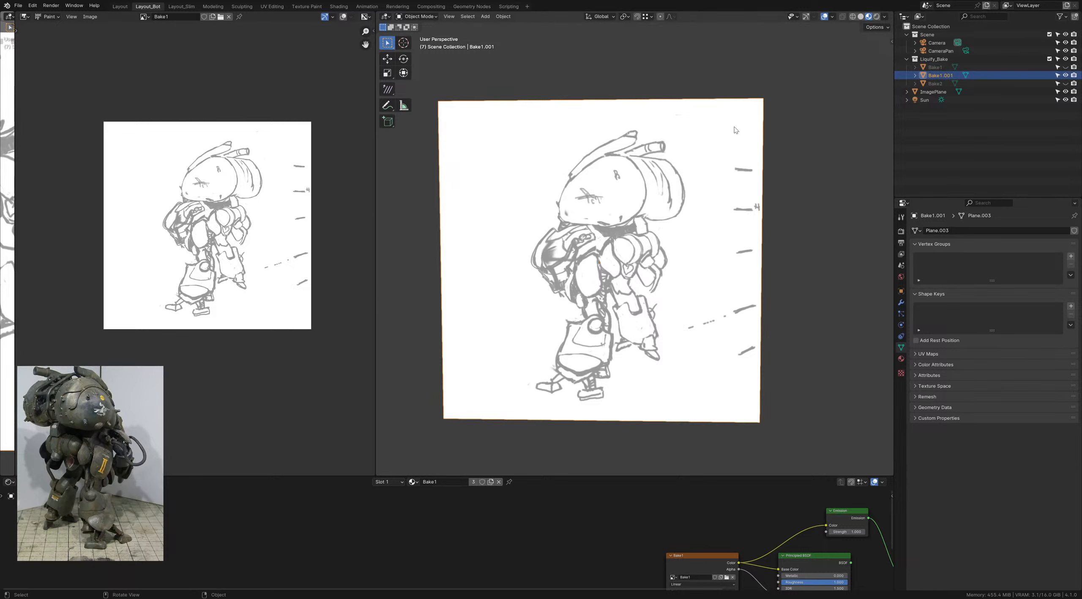
Step: Replace the sculpted Bake1.001 plane with a fresh duplicate of Bake1, keeping the original hidden
key("Delete")
left_click(939, 69)
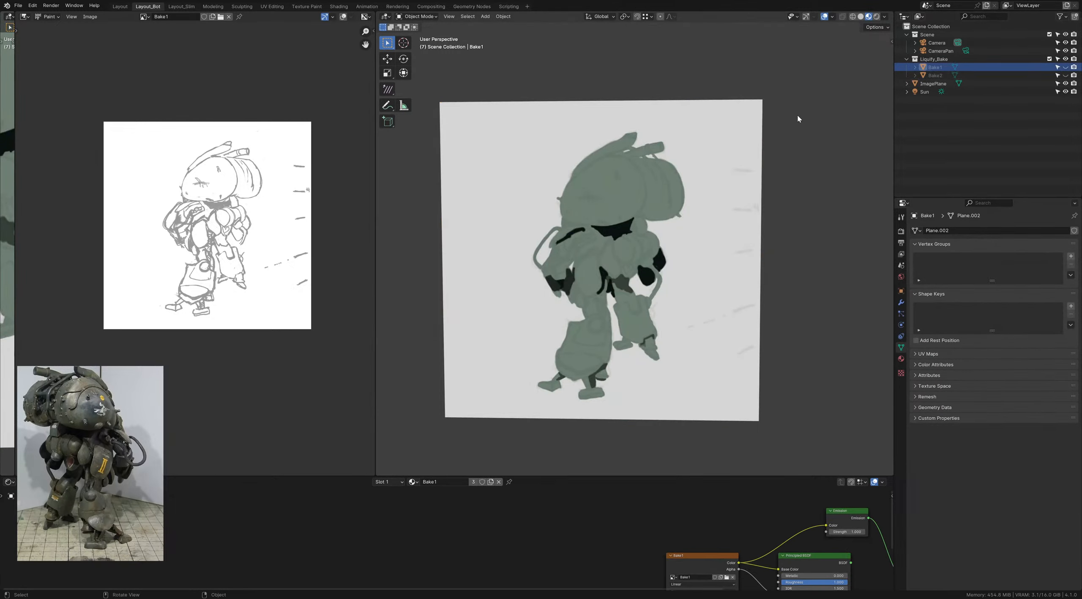
left_click(1065, 67)
key("shift+d")
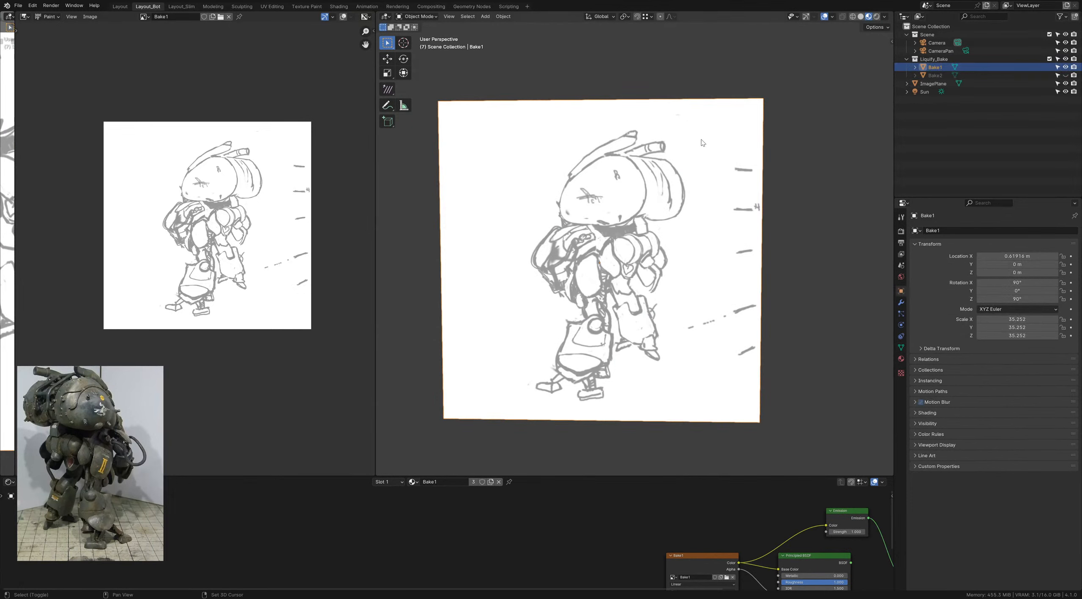
left_click(1065, 67)
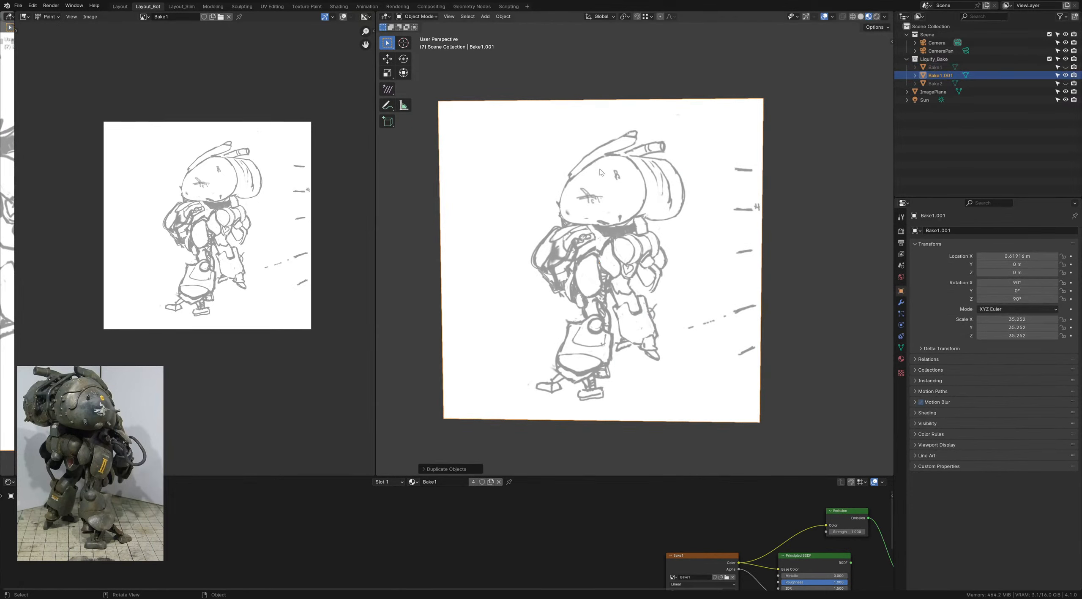
Step: In Sculpt Mode, reshape the front of the mech's head and its front arm with the Grab brush at 97 px and 76 px radii
key("ctrl+Tab")
left_click(557, 228)
key("f")
left_click(545, 228)
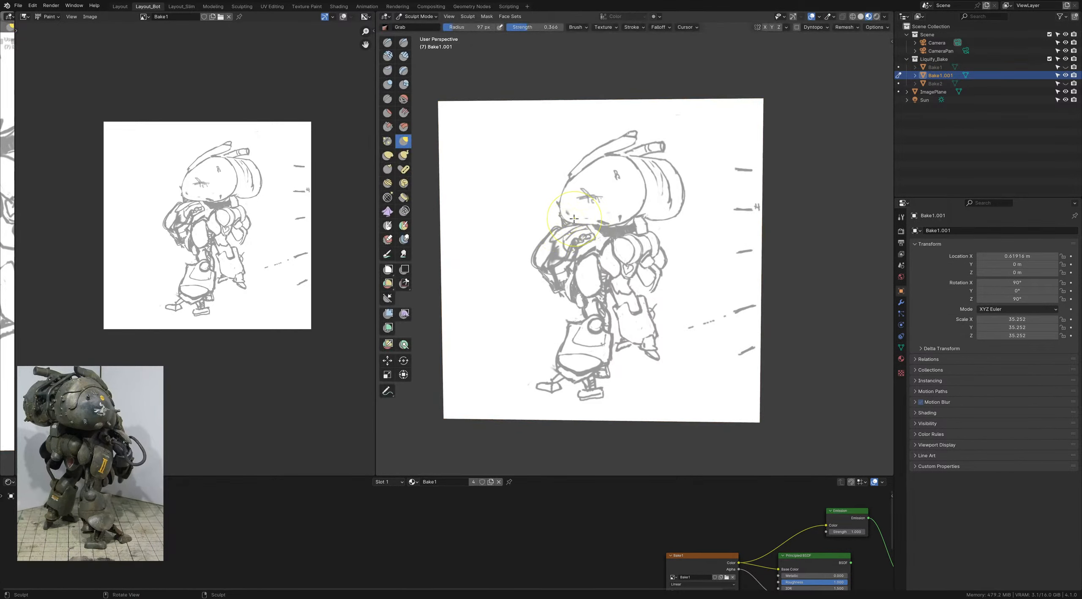
left_click_drag(555, 225, 535, 248)
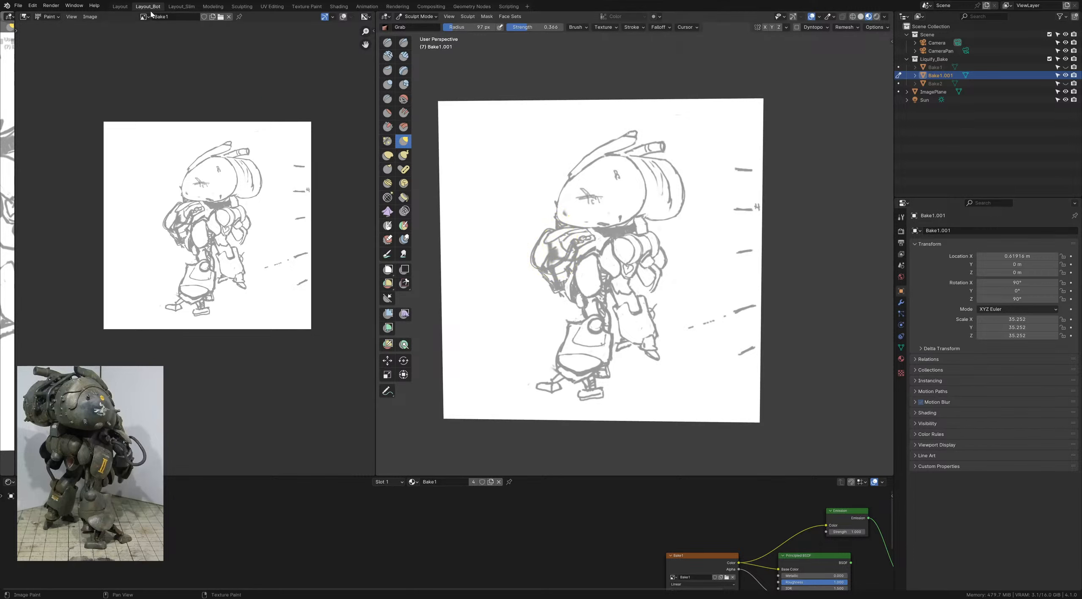
key("f")
left_click(559, 200)
middle_click_drag(517, 175, 524, 177, "shift")
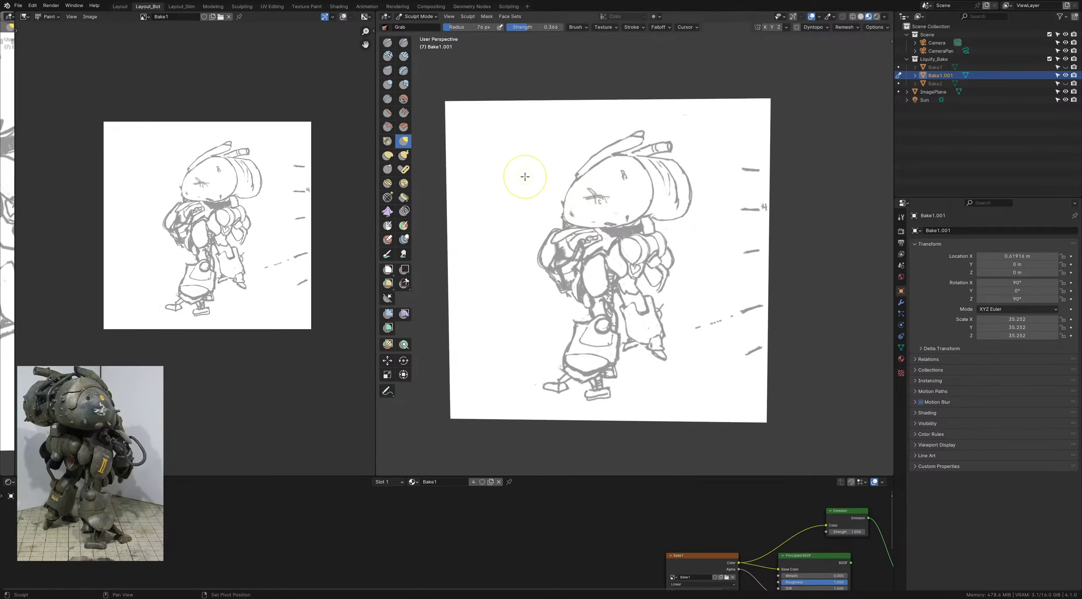
Step: Return the sculpted plane to Object Mode and unhide the Bake2 plane
key("ctrl+Tab")
left_click(405, 164)
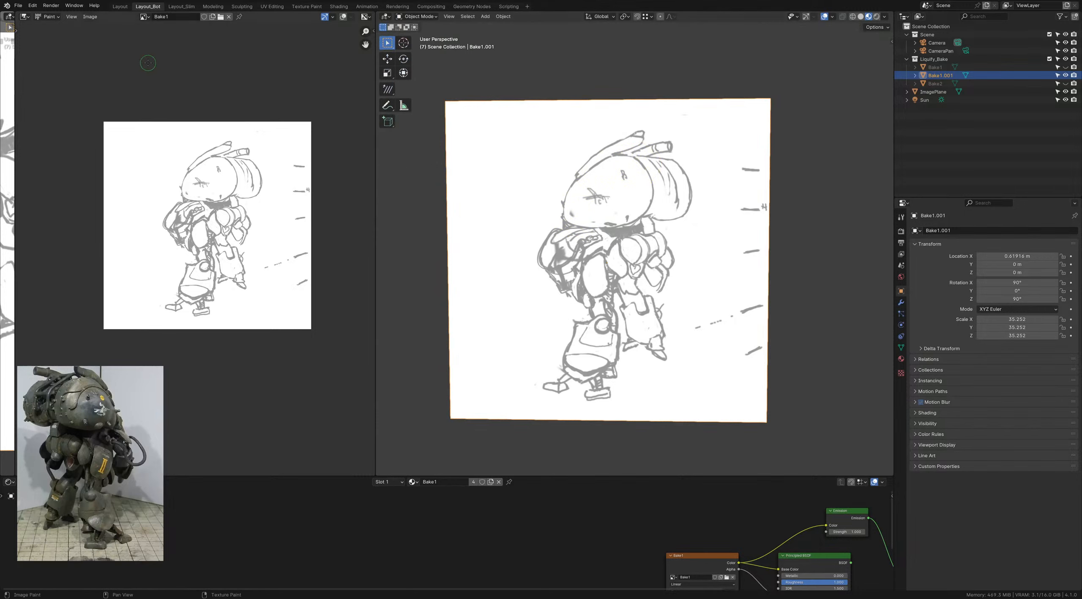
left_click(90, 16)
left_click(90, 17)
left_click(1065, 83)
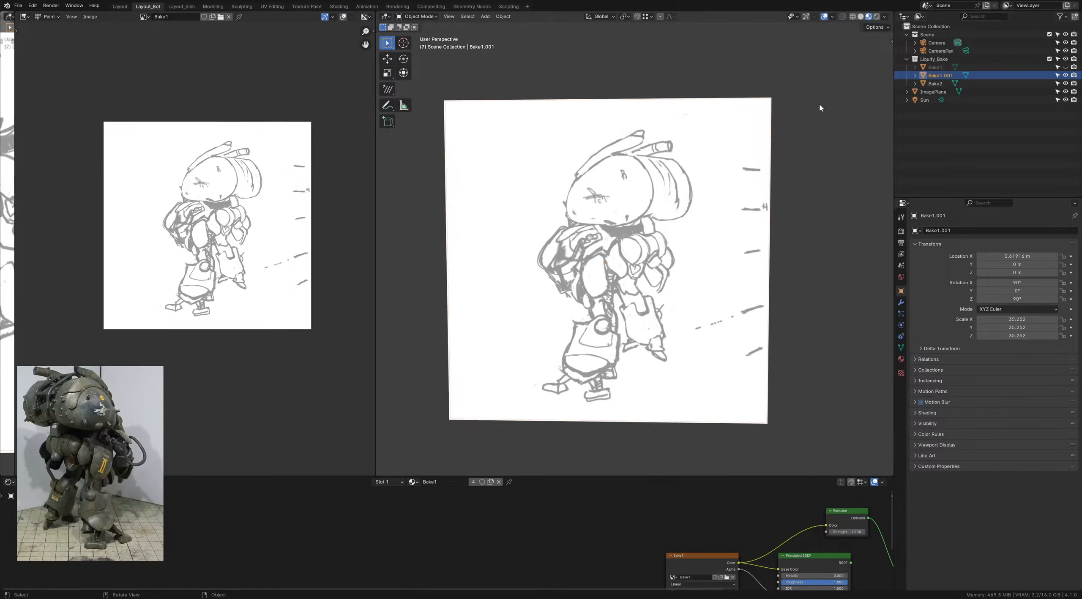
Step: Bake the sculpted Bake1.001 line drawing onto the active Bake2 plane, and save the baked image
left_click(945, 82)
left_click(945, 79, "shift")
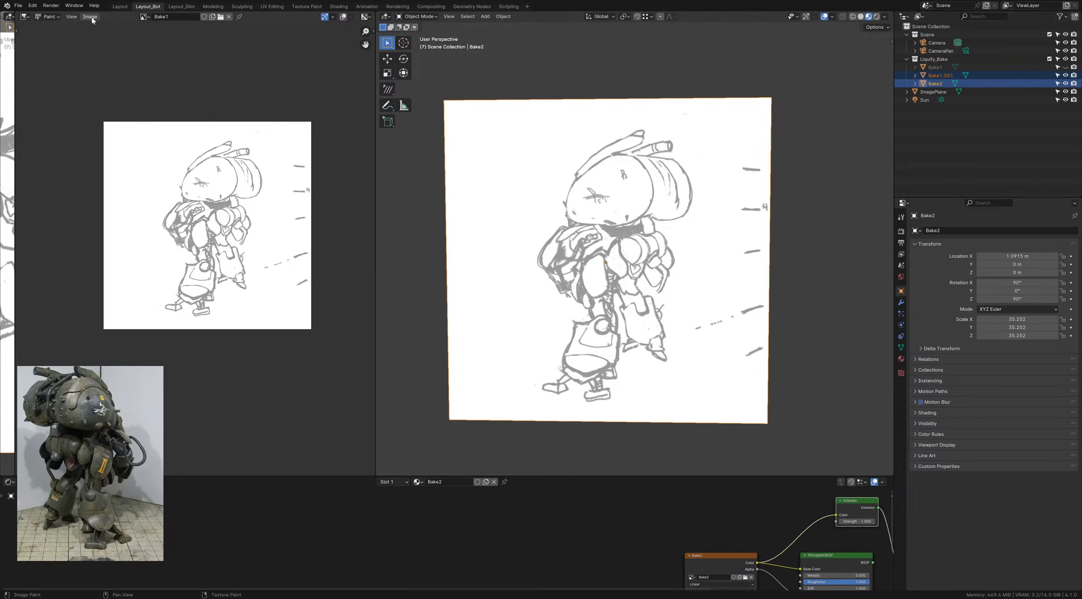
left_click(901, 231)
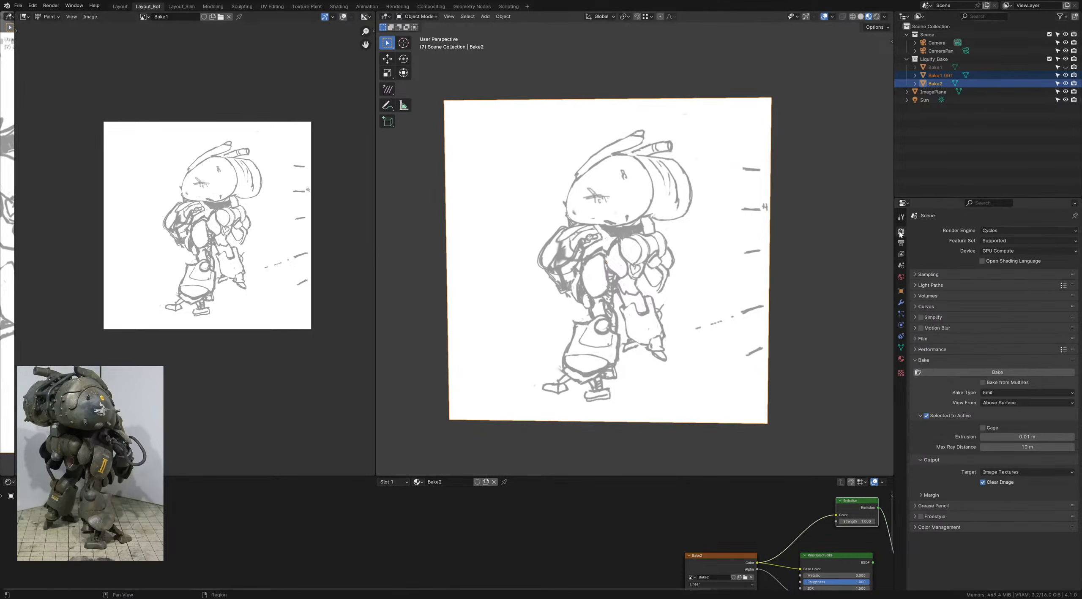
left_click(955, 374)
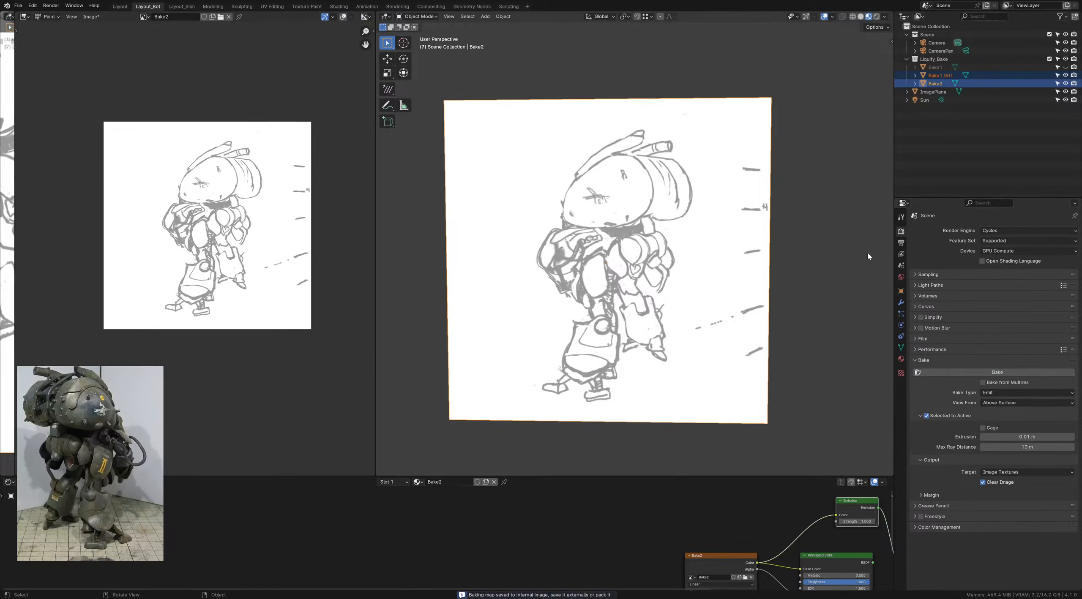
left_click(933, 86)
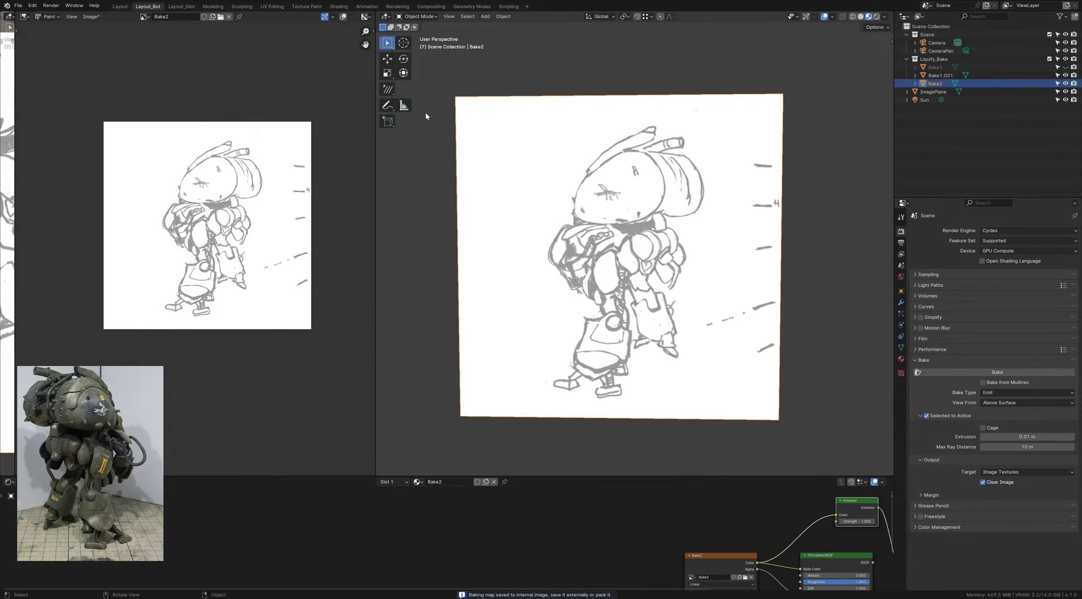
left_click(87, 17)
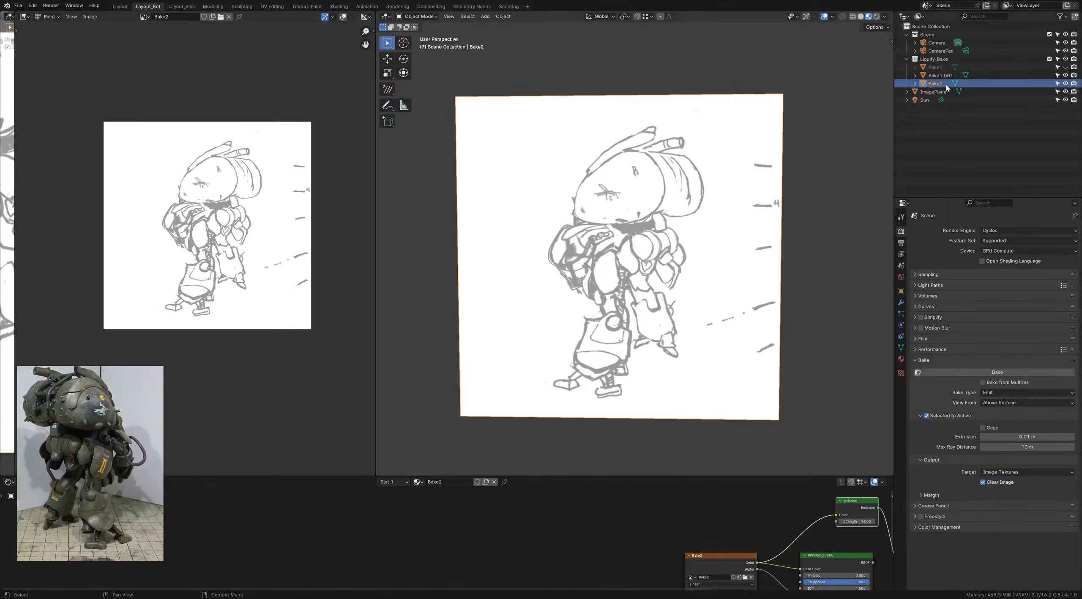
Step: Bring up the Bake1.001 plane's Bake1 image and replace the line drawing with the mech's green base layer
left_click(622, 259)
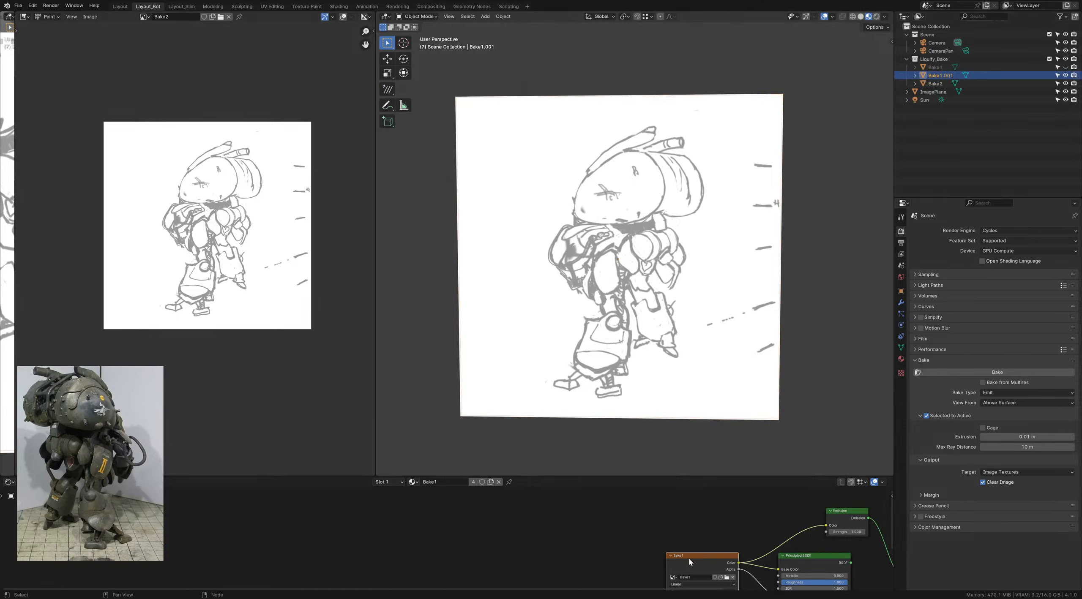
left_click(89, 17)
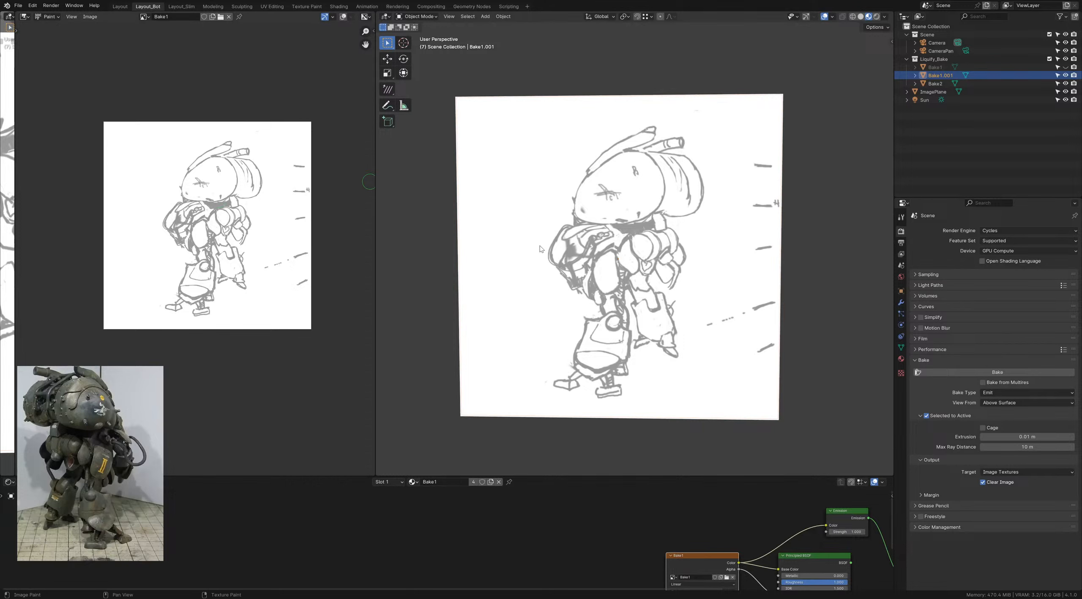
left_click(90, 16)
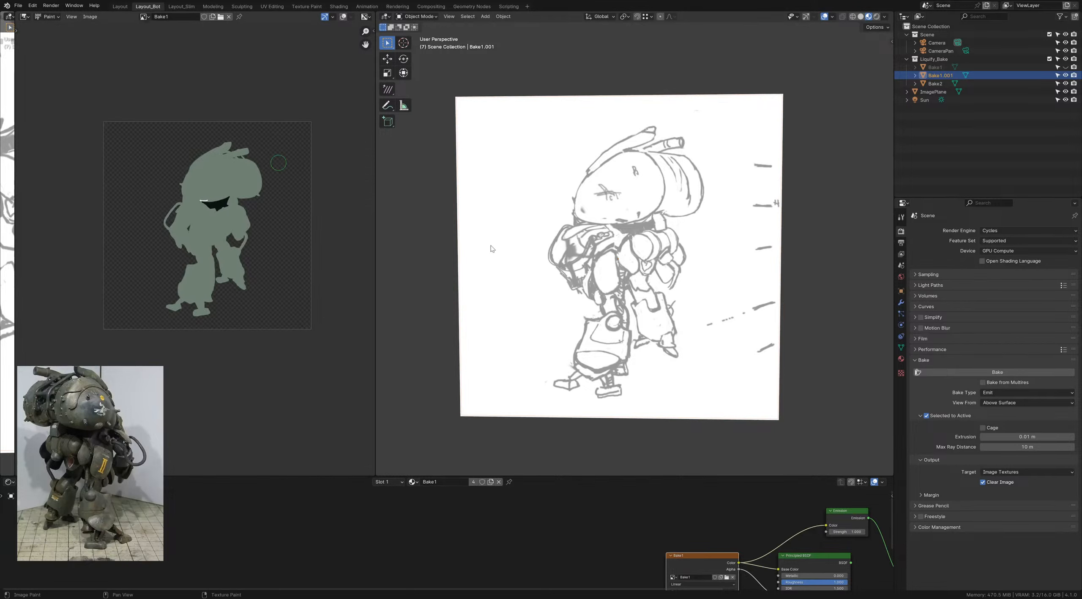
Step: Bake the sculpted green base from Bake1.001 onto the active Bake2 plane, and save the baked image
left_click(943, 84, "ctrl")
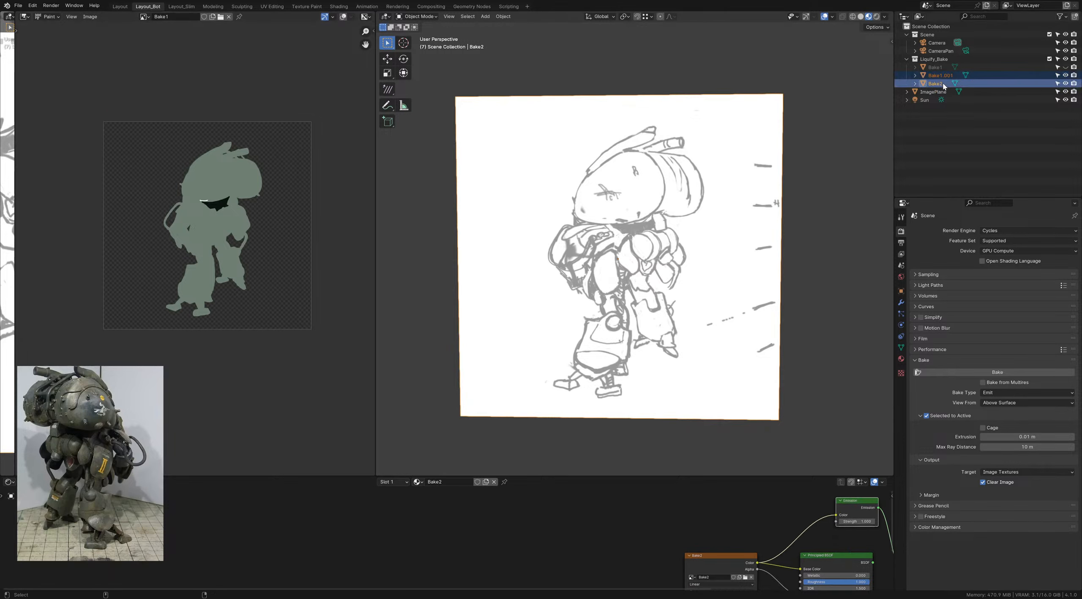
left_click(996, 368)
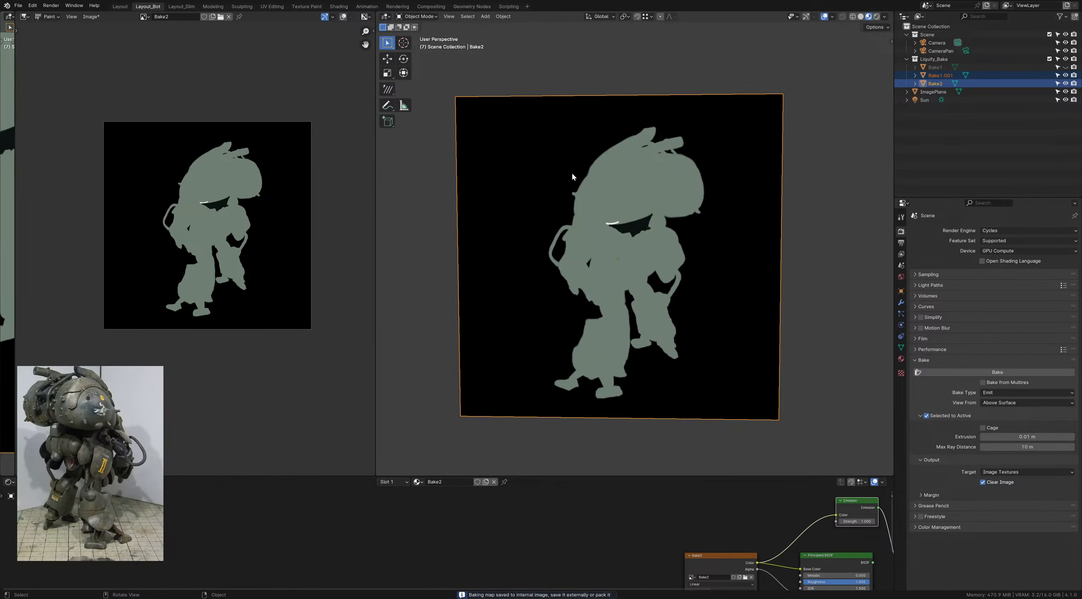
left_click(91, 17)
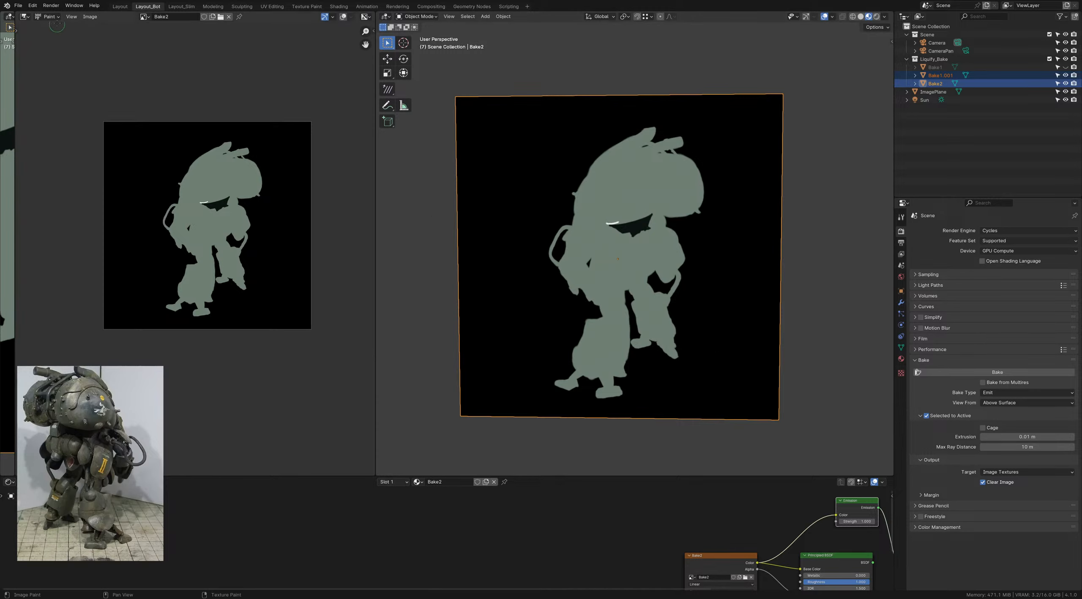
left_click(90, 17)
Step: Delete the sculpted Bake1.001 plane and hide the Bake2 plane
left_click(940, 76)
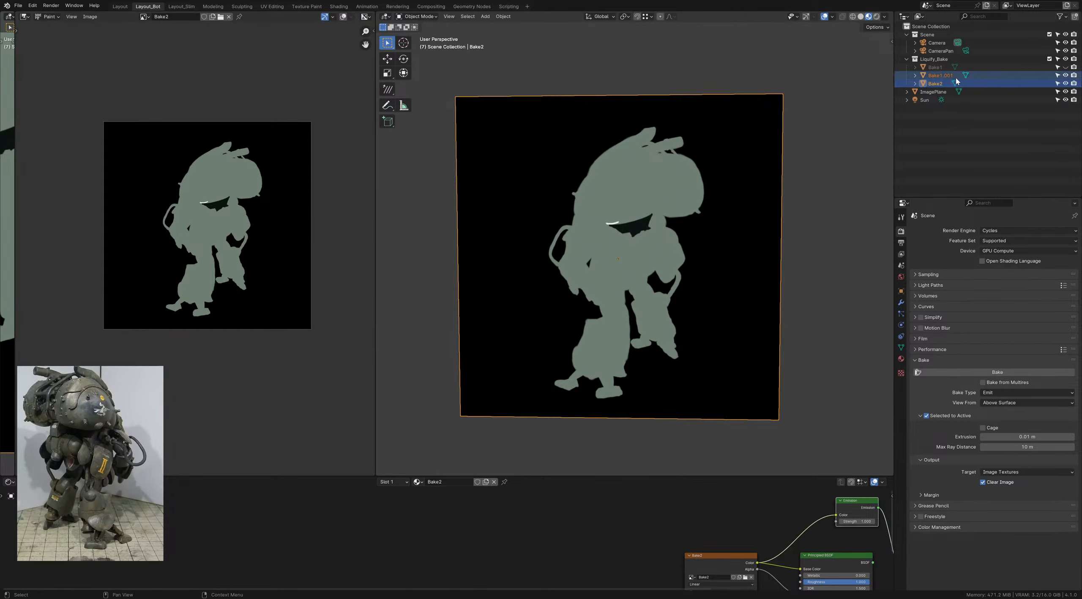
key("x")
left_click(799, 115)
left_click(1065, 76)
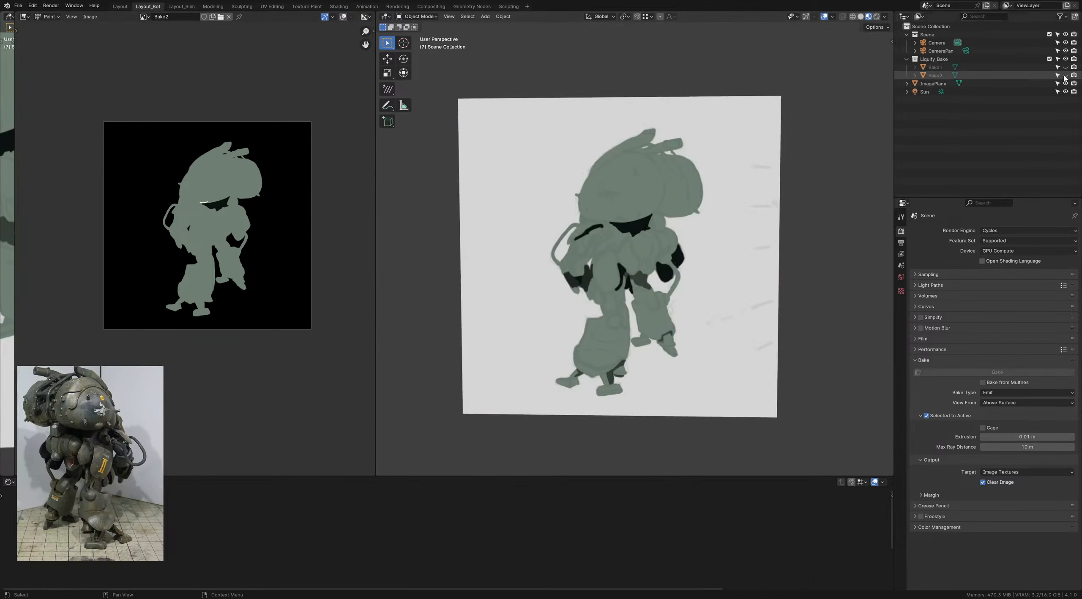
Step: Select the ImagePlane and show its layer2 color texture in the image editor
left_click(943, 83)
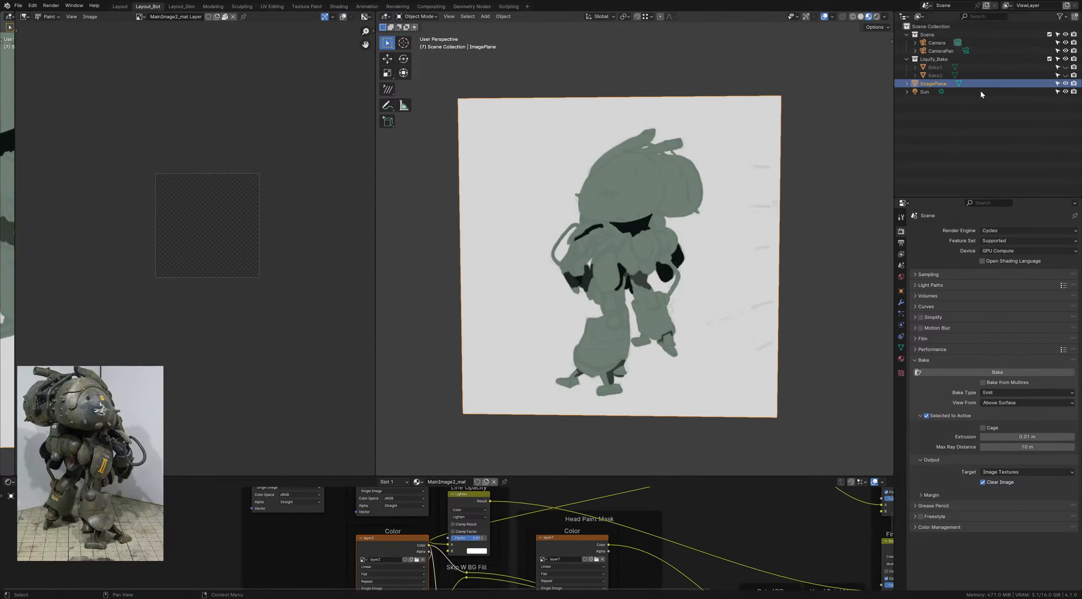
left_click(397, 545)
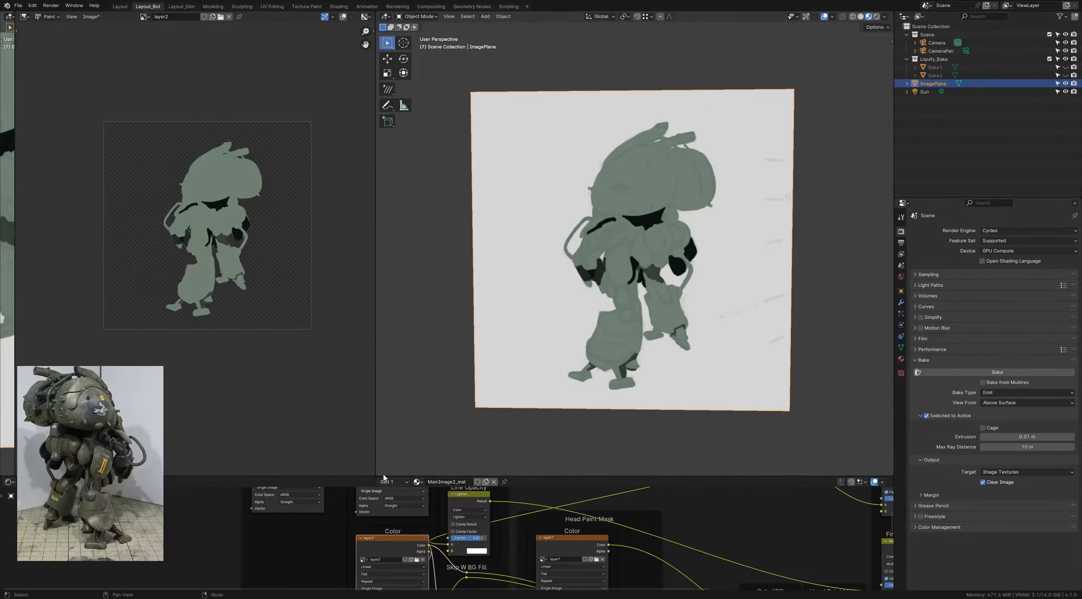
Step: Save the layer2 color image, bring up the LINE node's layer3 image to save it too, and save the file
left_click(91, 17)
left_click(90, 16)
middle_click_drag(391, 488, 380, 553)
left_click(384, 527)
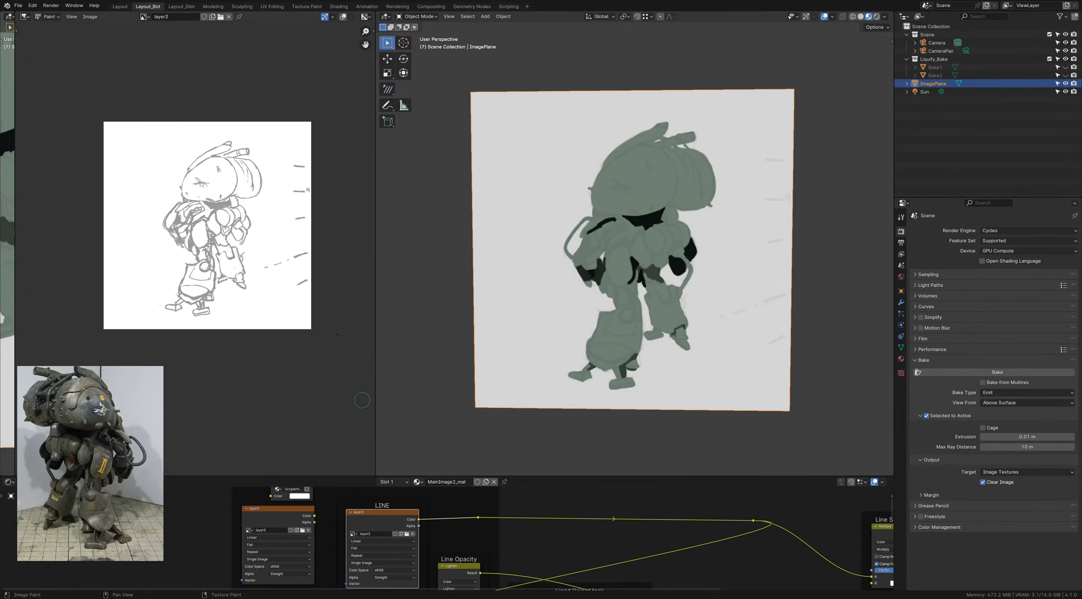
left_click(90, 16)
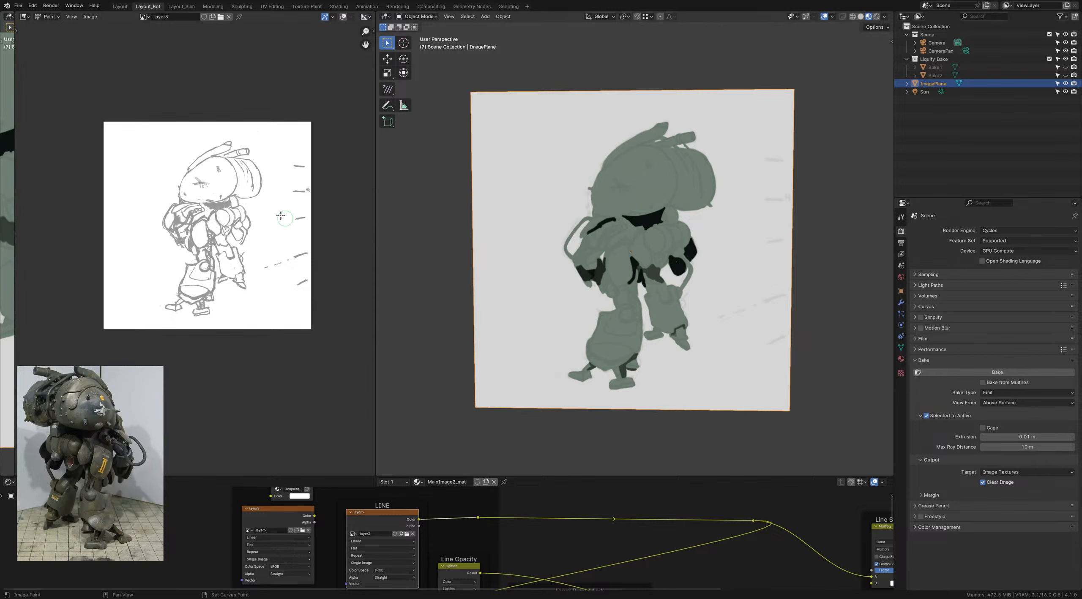
key("ctrl+s")
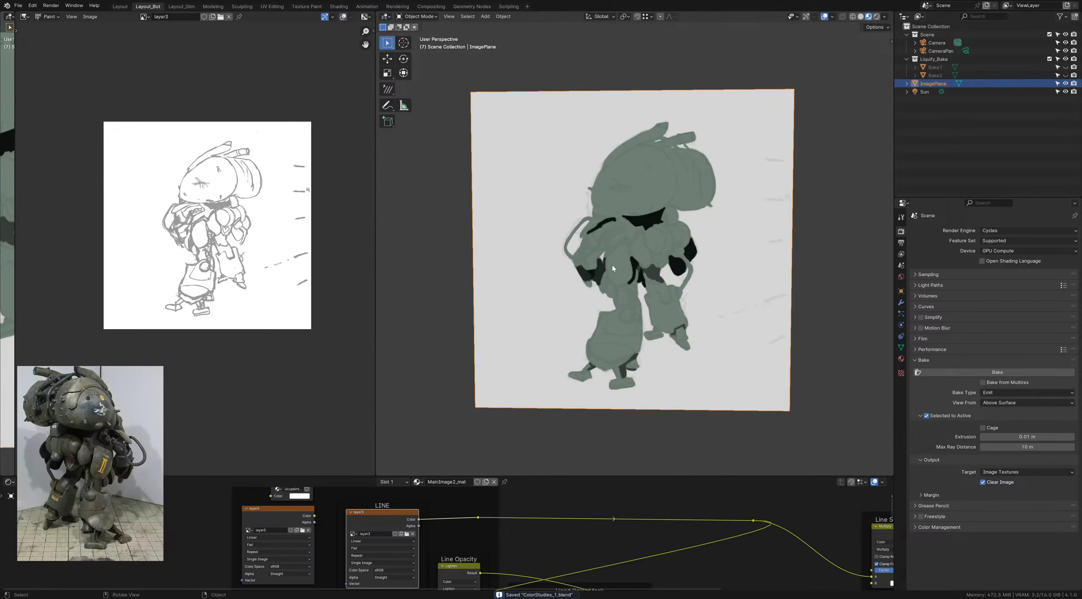
Step: Make the Color node's layer2 image active in the image editor and save the file
middle_click_drag(457, 430, 461, 368, "shift")
middle_click_drag(548, 317, 520, 347, "shift")
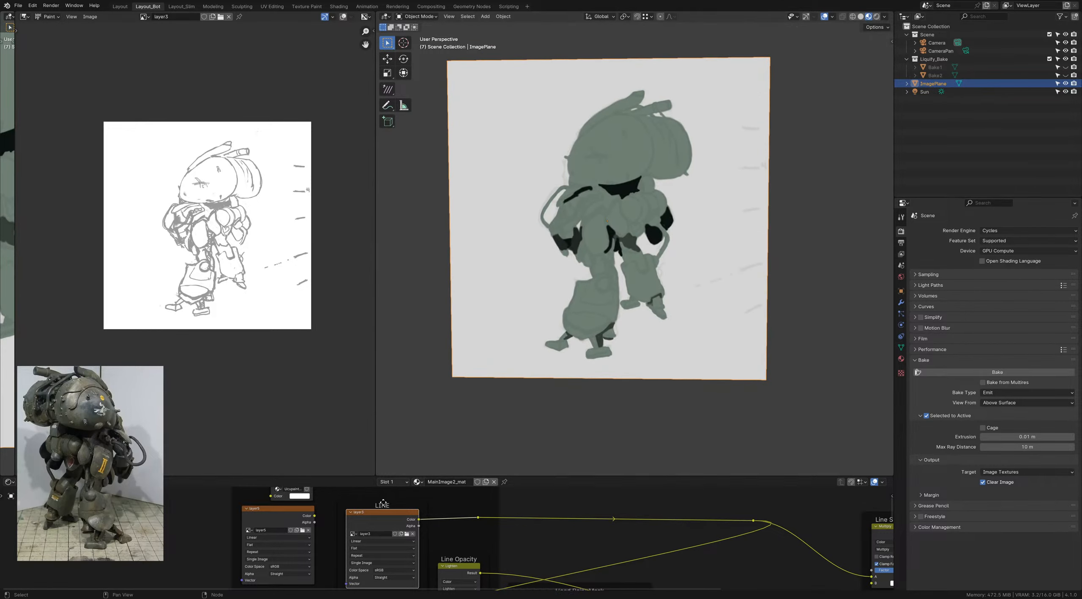
scroll(385, 513, "down", 4, "shift")
left_click(389, 525)
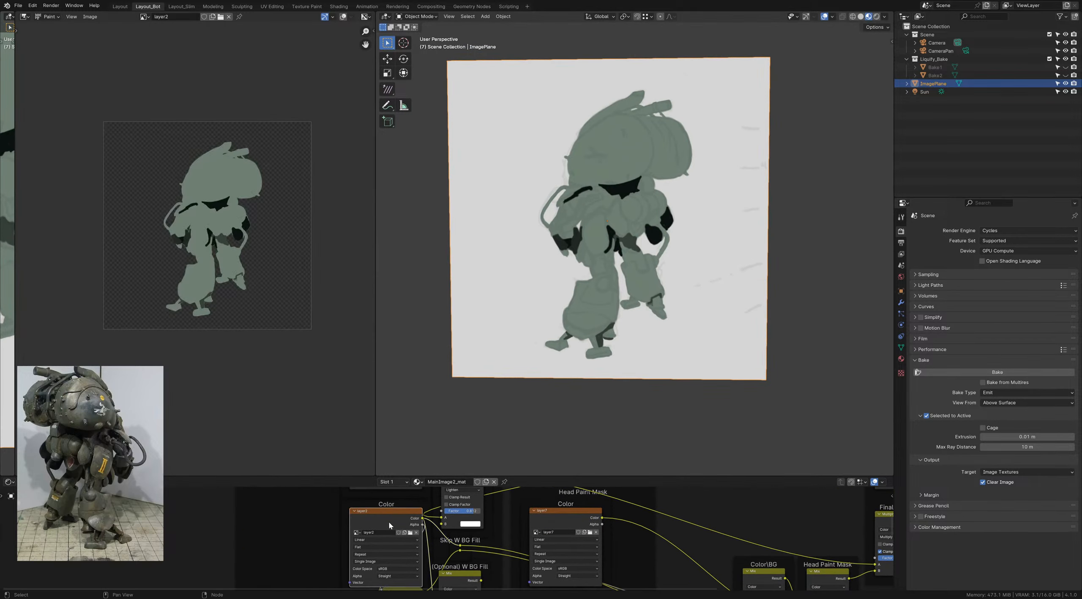
middle_click_drag(628, 210, 616, 230, "shift")
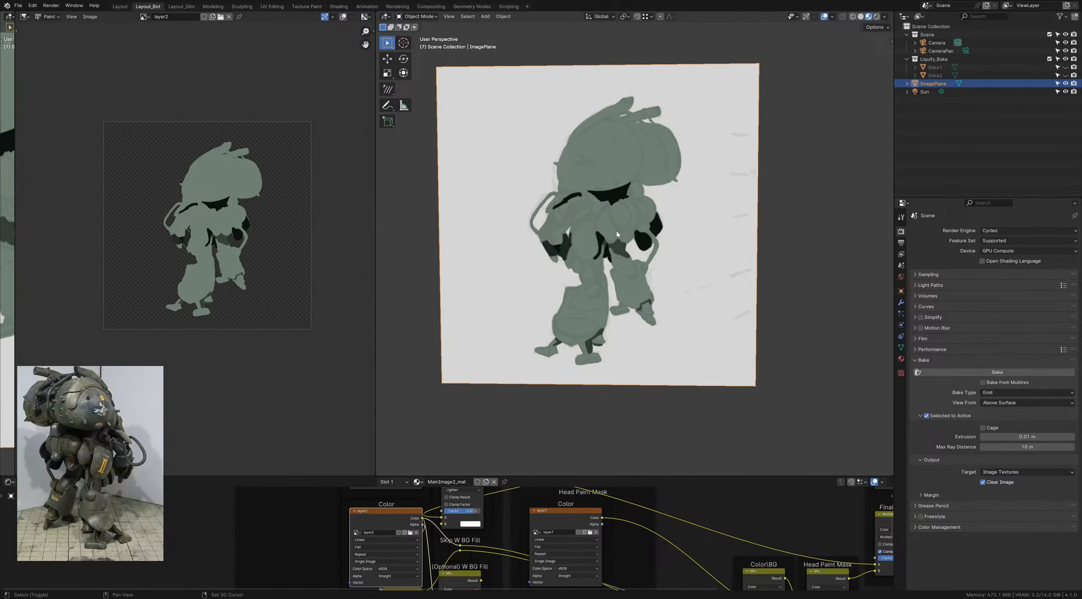
key("ctrl+s")
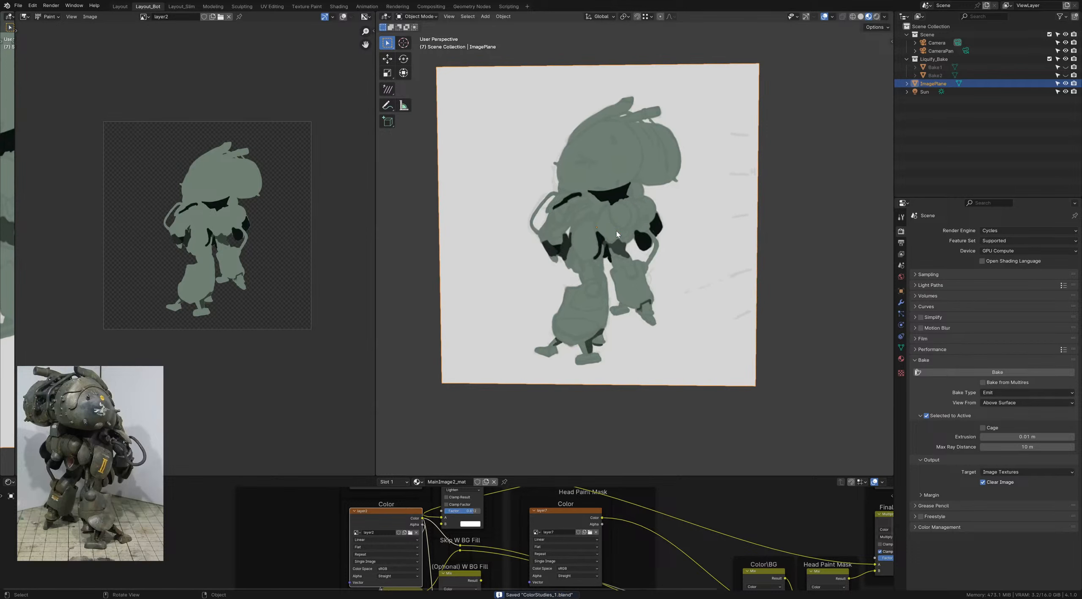
Step: Switch the image plane from Object Mode to Texture Paint mode
middle_click_drag(587, 188, 591, 209, "ctrl")
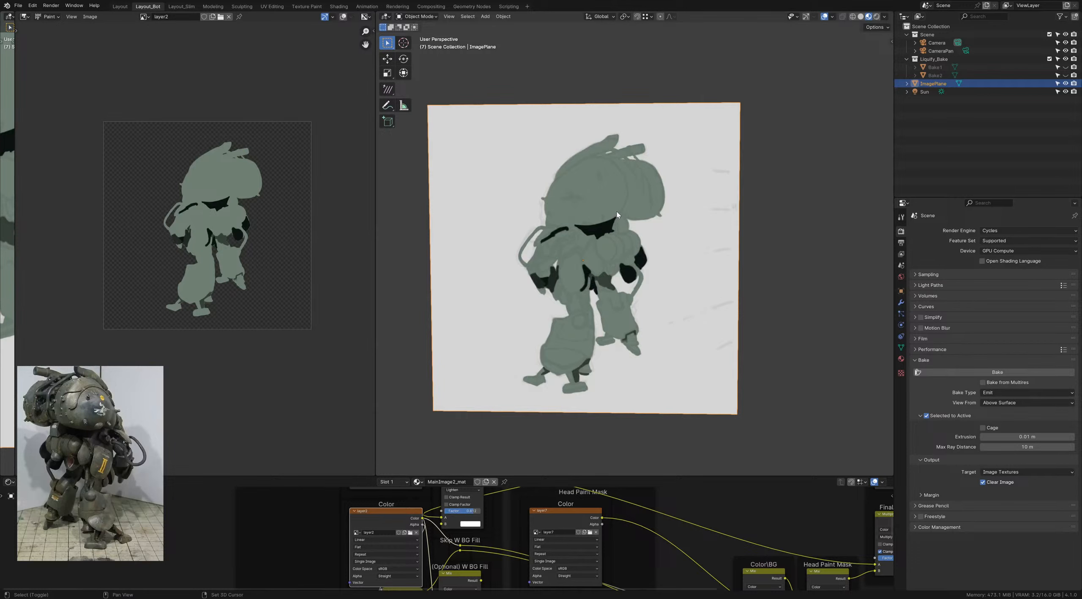
key("shift+x")
key("Escape")
key("ctrl+Tab")
left_click(651, 173)
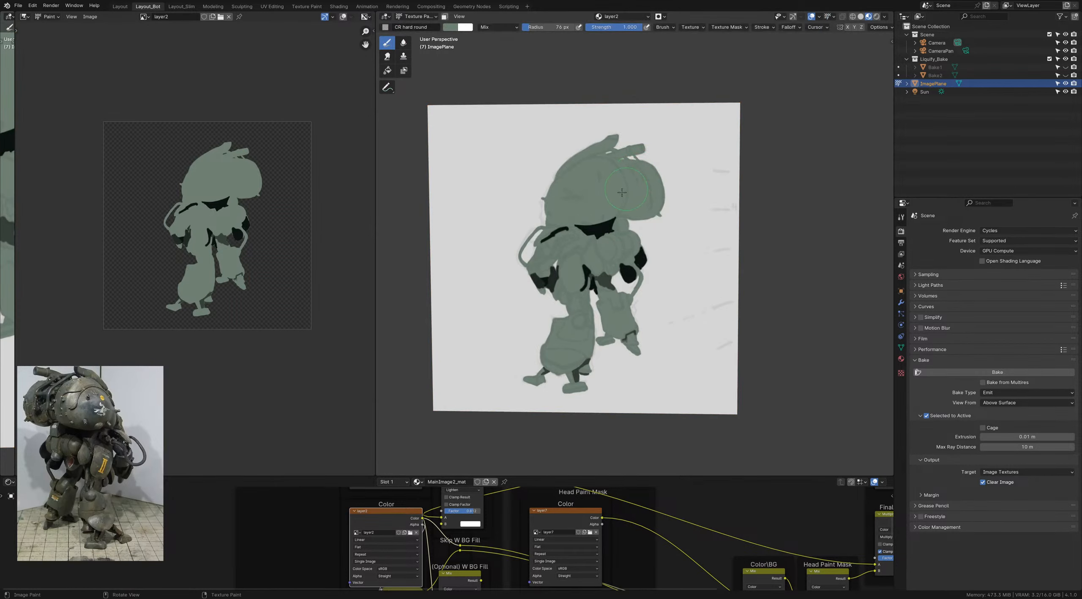
Step: Set layer2 as the active texture paint slot for the image plane
key("shift+x")
key("c")
left_click(613, 16)
left_click(614, 50)
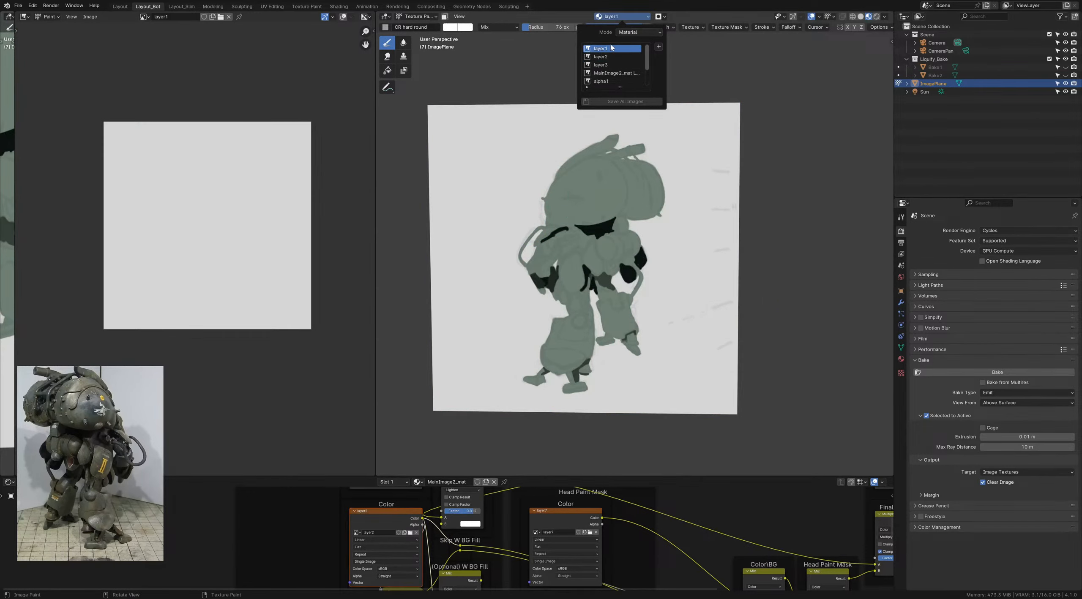
left_click(611, 56)
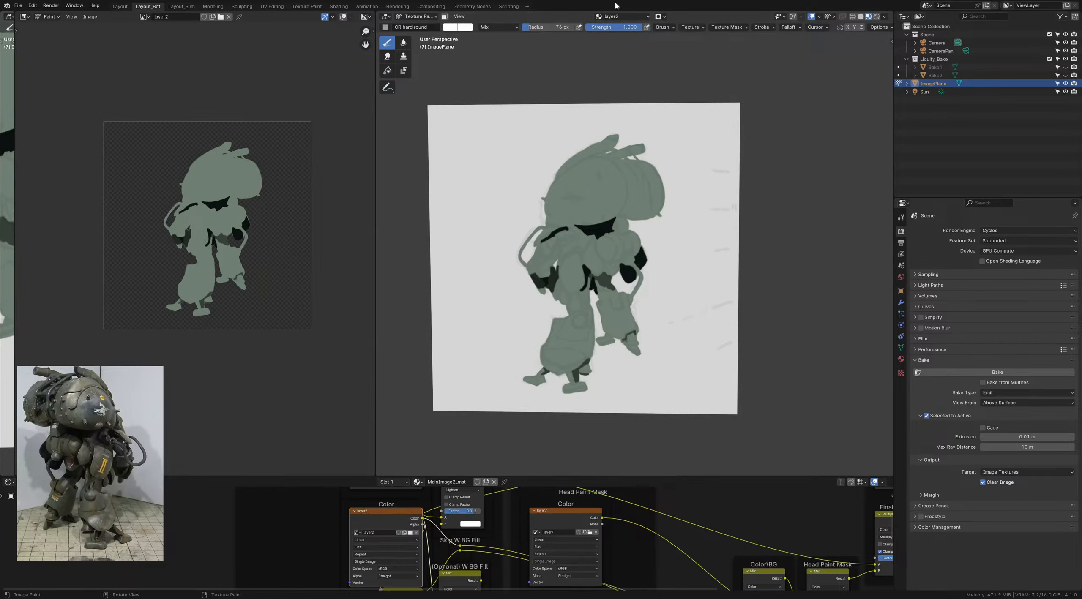
left_click(613, 16)
Step: Pick a darker grey-green and fill the shaded band between the robot's round helmet and the rear pod
mouse_move(594, 194)
middle_mouse_down("shift")
mouse_move(590, 205)
mouse_move(611, 209)
mouse_move(599, 211)
middle_mouse_up("shift")
key("s")
key("c")
left_click_drag(502, 245, 497, 258)
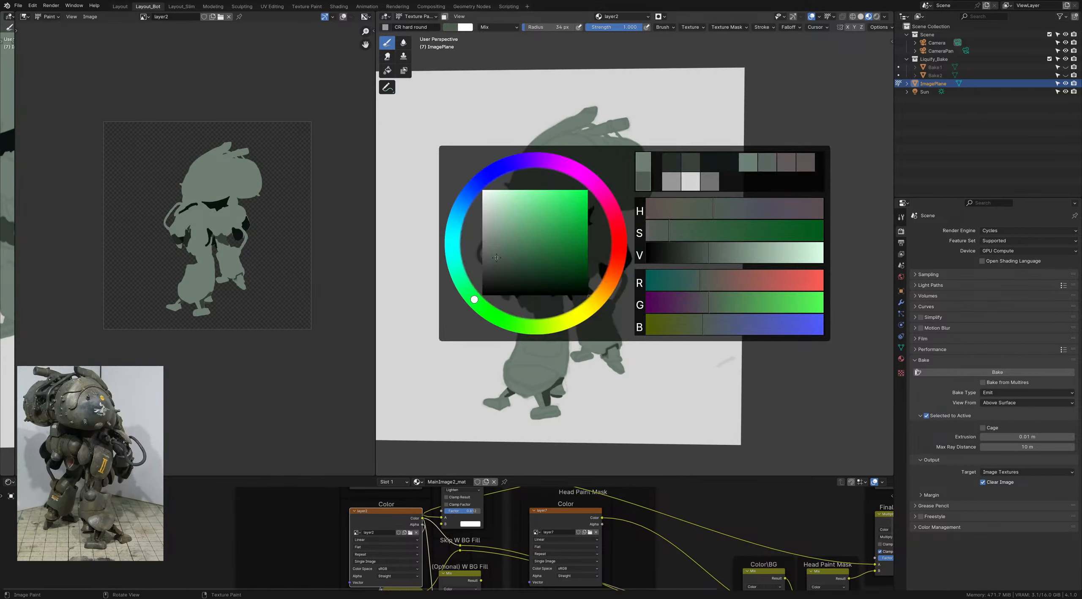
mouse_move(612, 183)
left_mouse_down()
mouse_move(612, 166)
mouse_move(613, 191)
left_mouse_up()
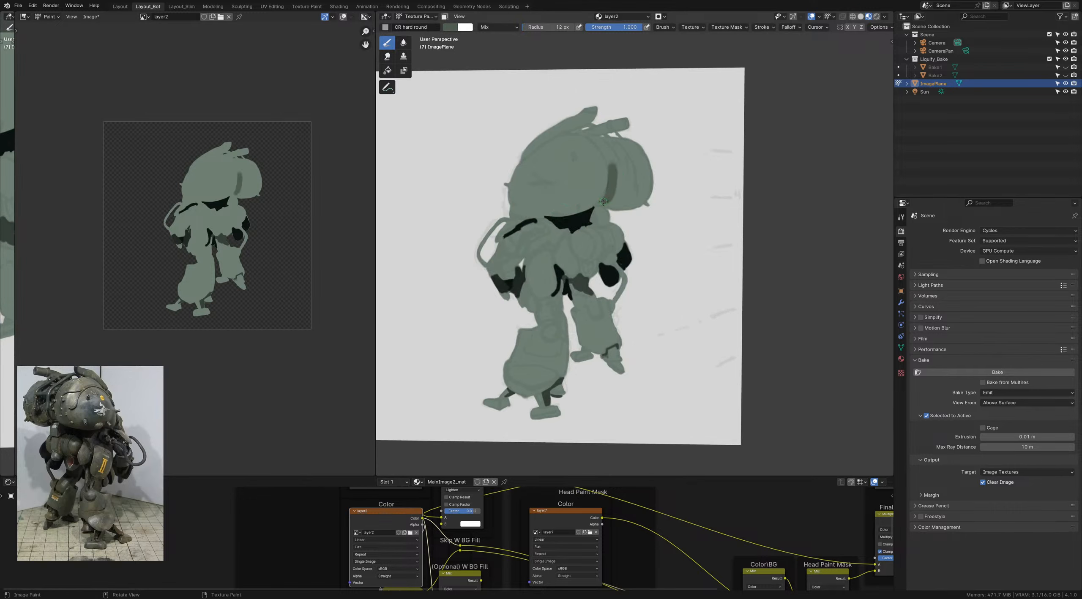
left_click_drag(611, 202, 600, 143)
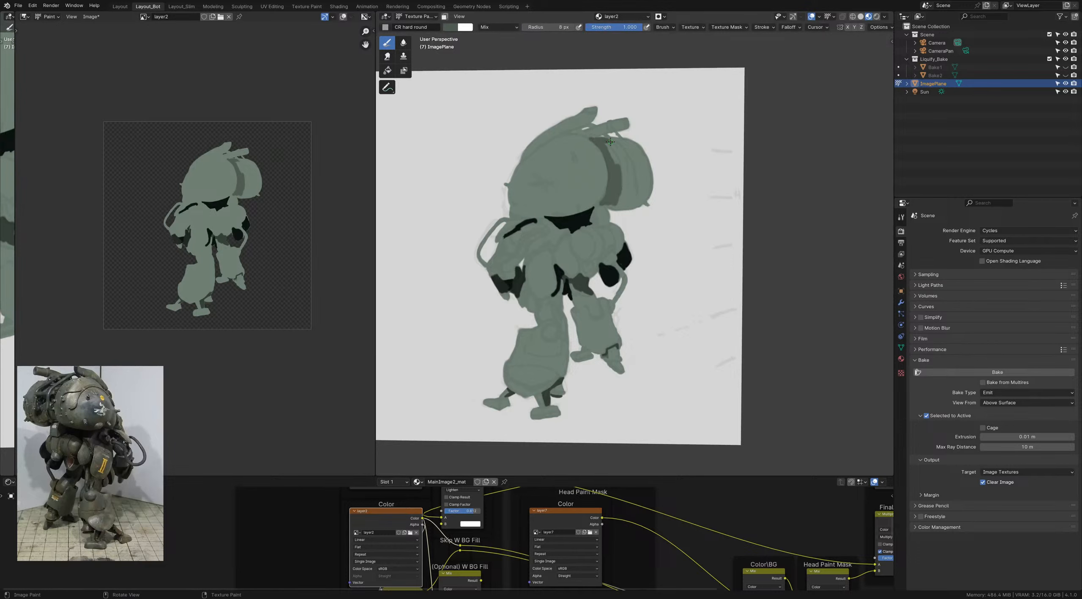
mouse_move(610, 141)
left_mouse_down()
mouse_move(630, 182)
mouse_move(620, 201)
left_mouse_up()
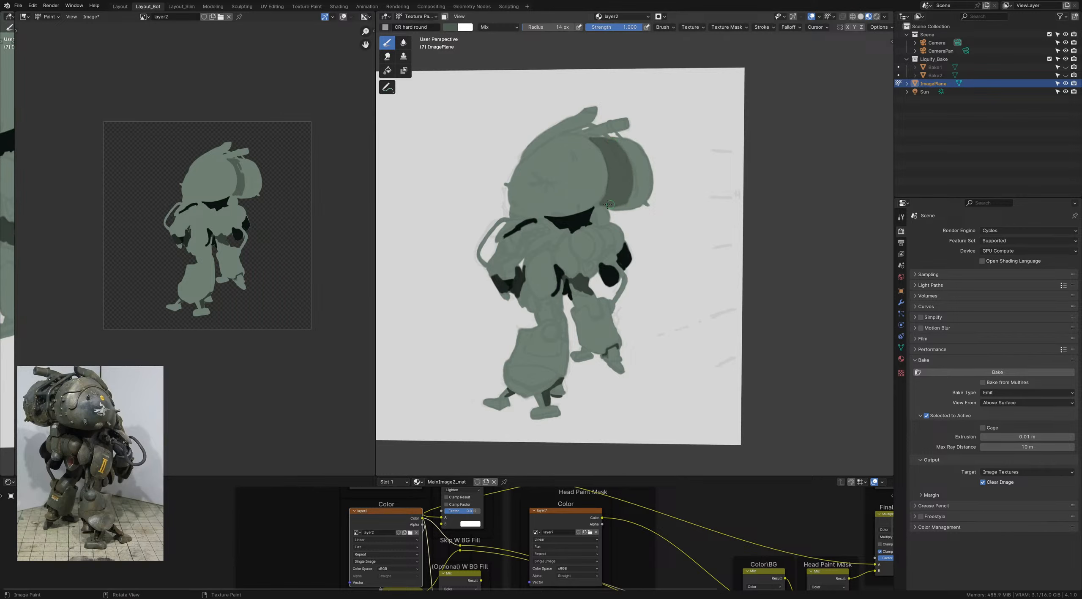
mouse_move(598, 204)
left_mouse_down()
mouse_move(608, 193)
mouse_move(624, 200)
mouse_move(610, 203)
left_mouse_up()
Step: Pick a much darker green and paint a deep shadow shape along the upper and outer part of the shaded band
scroll(610, 202, "up", 4)
key("c")
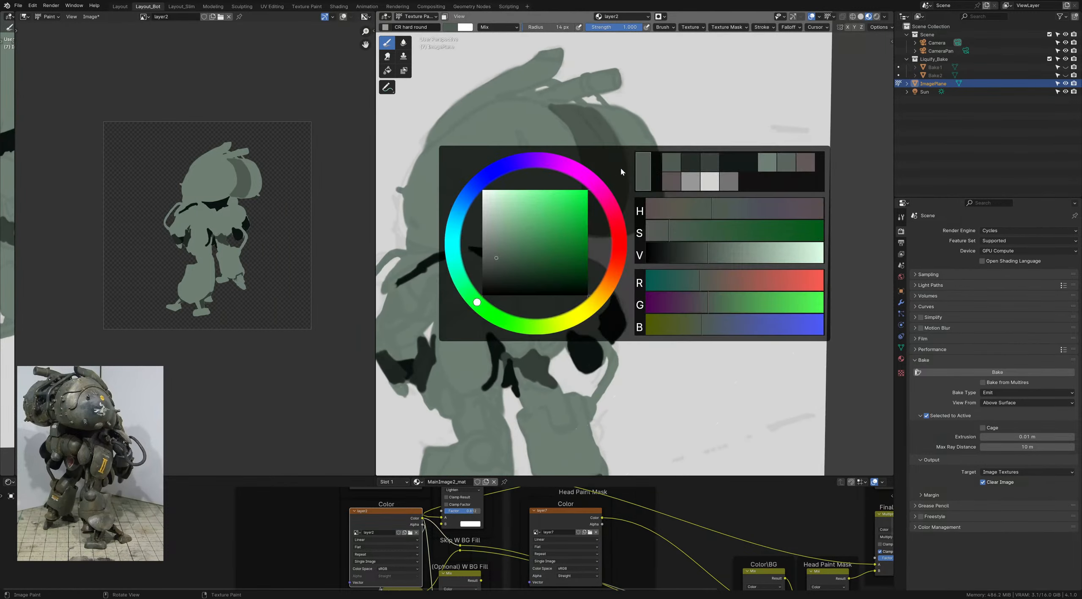
left_click_drag(497, 259, 504, 275)
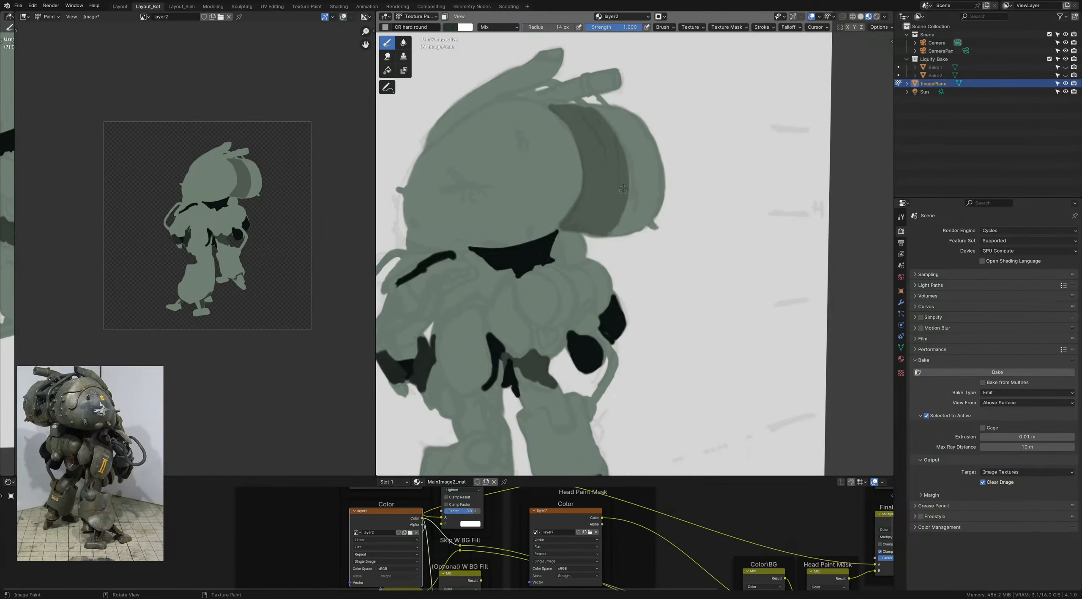
key("bracketleft")
mouse_move(623, 189)
left_mouse_down()
mouse_move(621, 201)
mouse_move(621, 184)
mouse_move(584, 149)
mouse_move(617, 173)
mouse_move(612, 151)
left_mouse_up()
middle_click_drag(604, 151, 609, 166, "shift")
mouse_move(608, 166)
left_mouse_down()
mouse_move(614, 152)
mouse_move(625, 169)
mouse_move(581, 123)
mouse_move(600, 142)
mouse_move(586, 139)
mouse_move(604, 144)
left_mouse_up()
key("bracketleft")
key("bracketleft")
key("bracketleft")
key("bracketleft")
key("s")
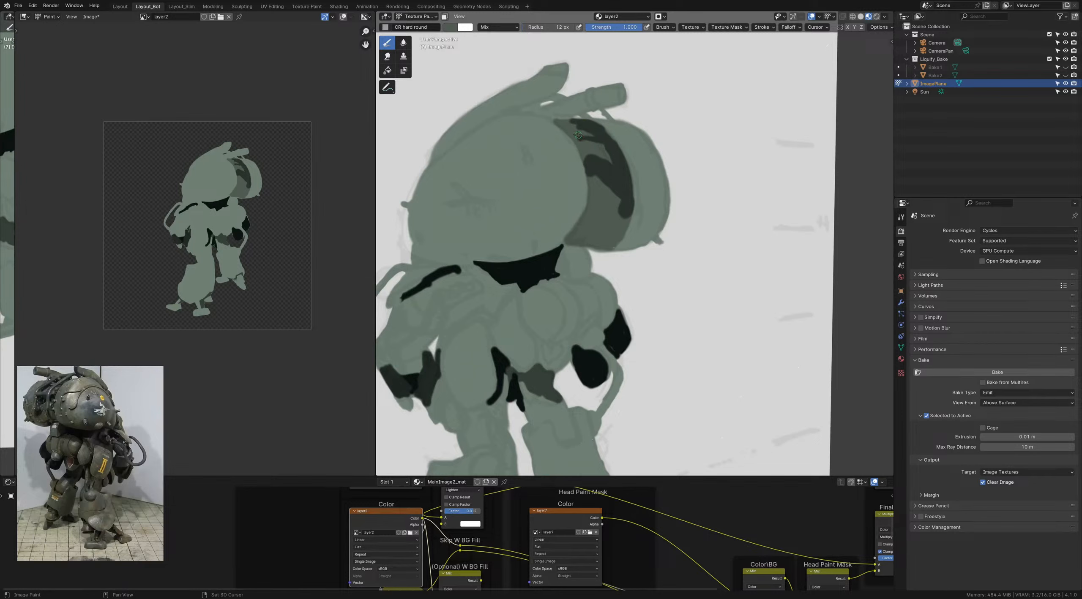
Step: Break up the top of the dark shadow behind the helmet with sampled lighter and darker streaks and save the file
left_click_drag(577, 136, 590, 137)
key("s")
key("s")
key("s")
left_click_drag(558, 120, 584, 118)
key("s")
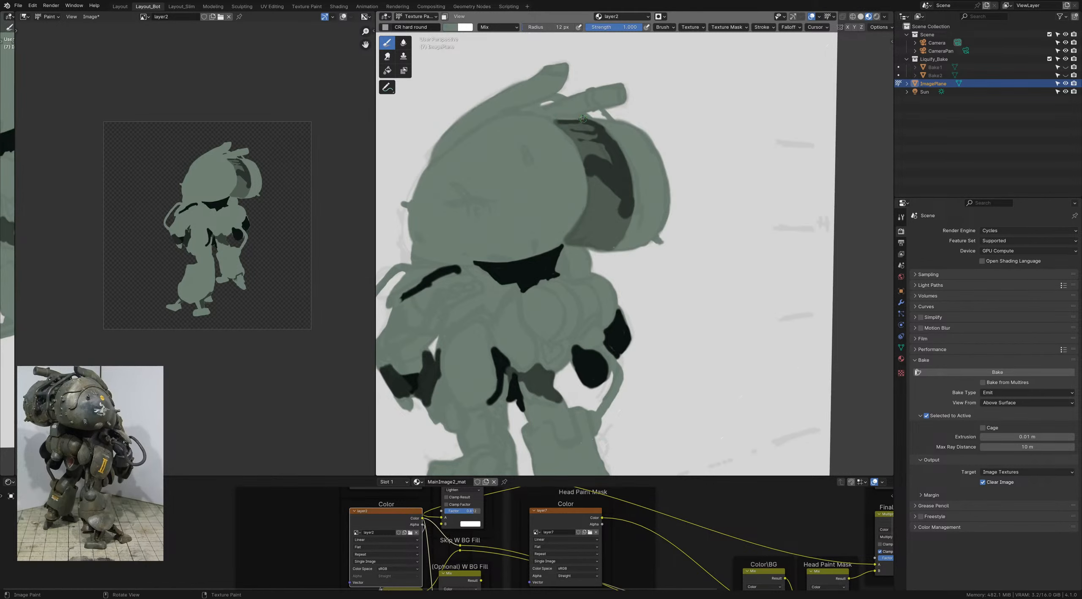
scroll(594, 149, "down", 5)
scroll(581, 136, "up", 5)
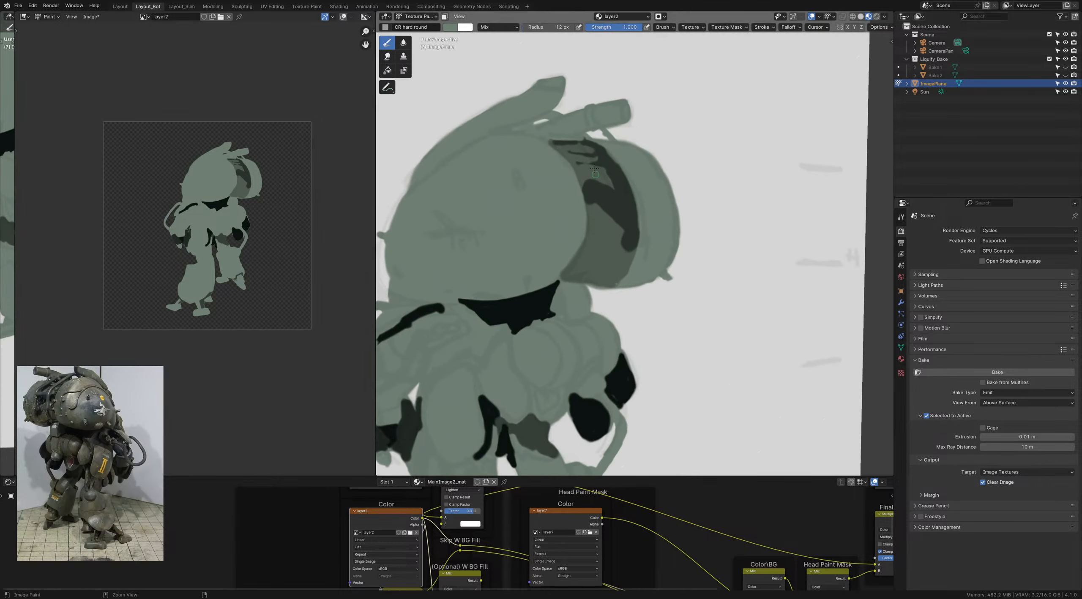
middle_click_drag(613, 157, 621, 187, "ctrl")
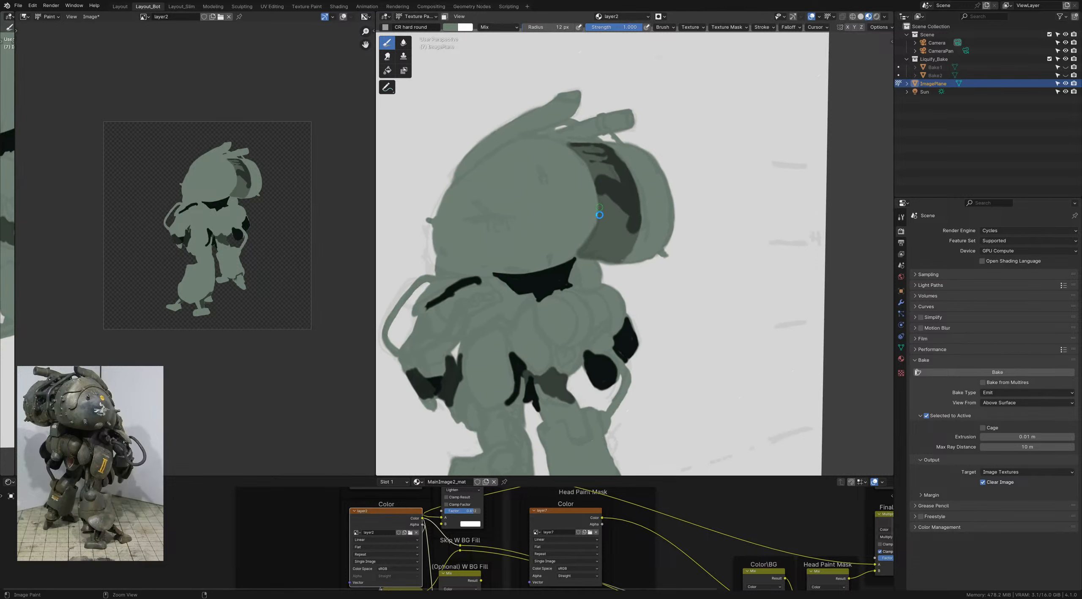
key("ctrl+s")
middle_click_drag(603, 238, 582, 218, "ctrl")
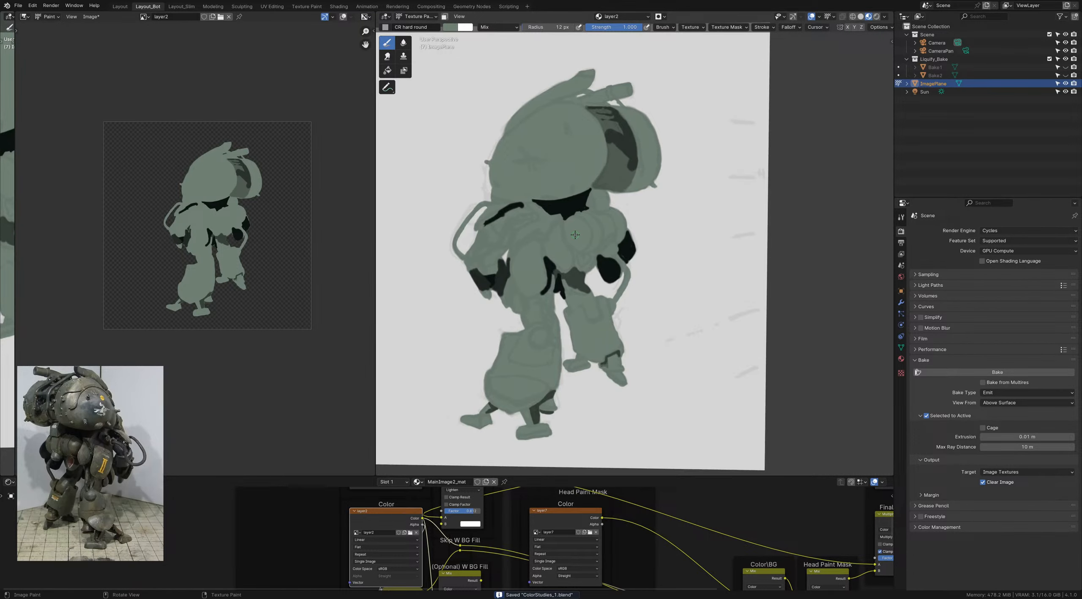
Step: Pick a darker grey-green and paint the shadow edge running from the robot's neck around the inner shoulder and upper arm
scroll(575, 229, "up", 3)
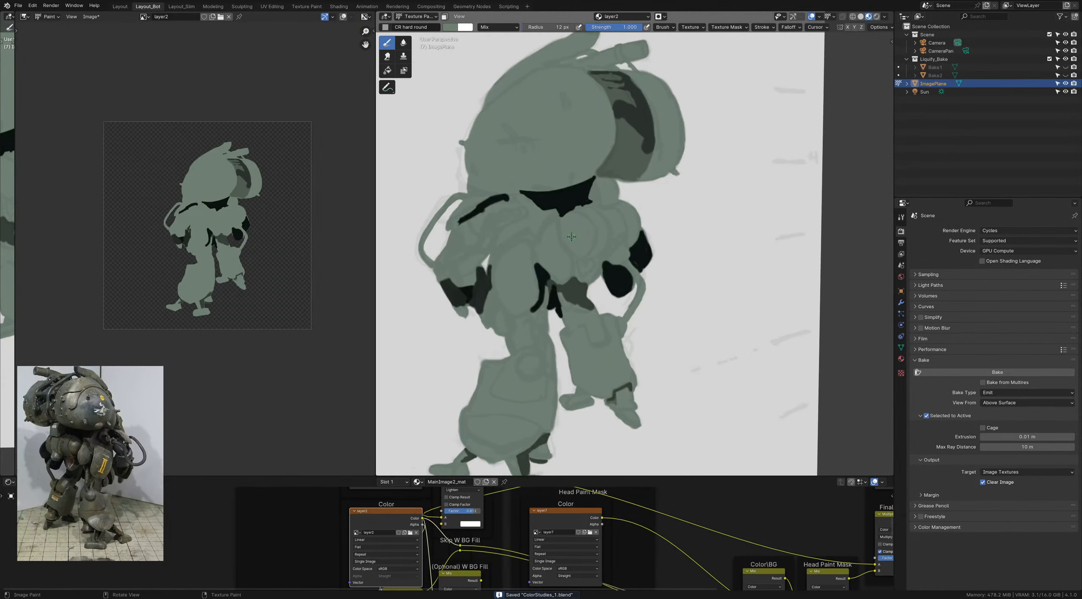
middle_click_drag(590, 226, 600, 238, "shift")
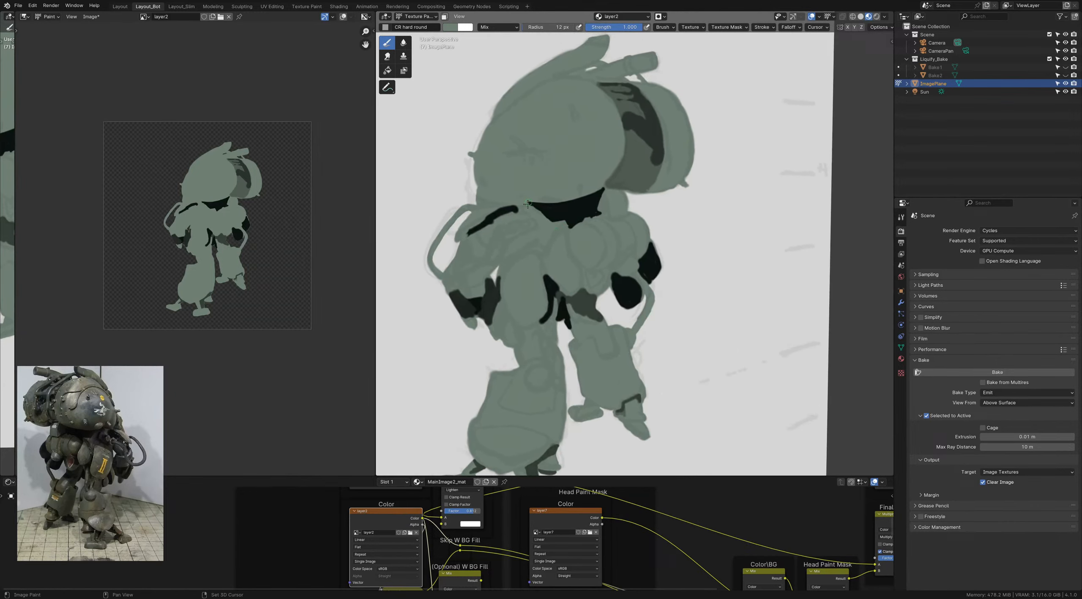
key("shift+c")
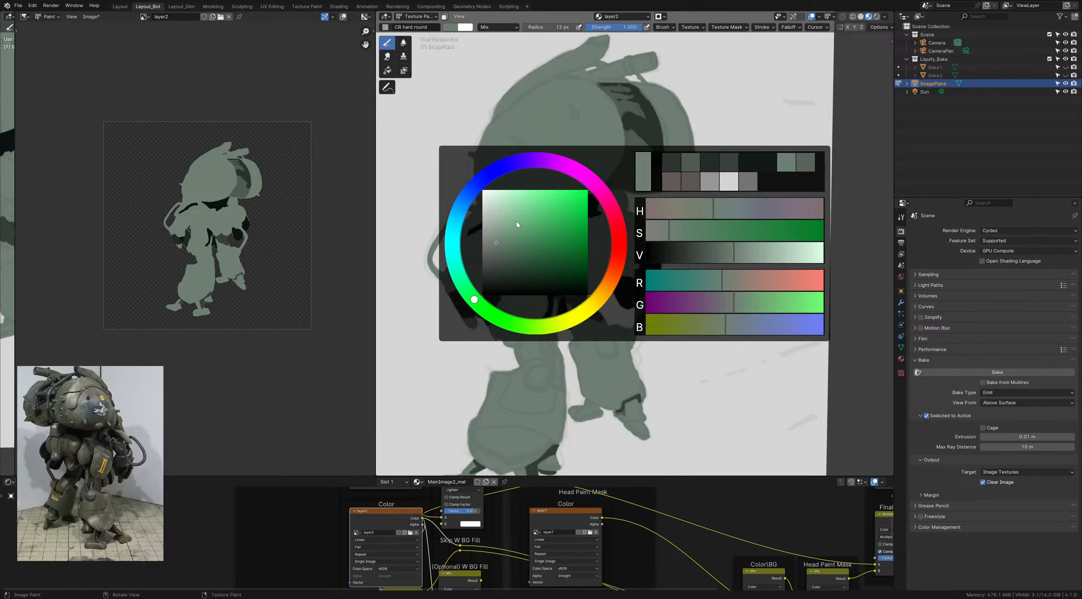
left_click(496, 258)
left_click_drag(525, 212, 550, 226)
middle_click_drag(549, 227, 564, 222, "shift")
key("f")
left_click(564, 223)
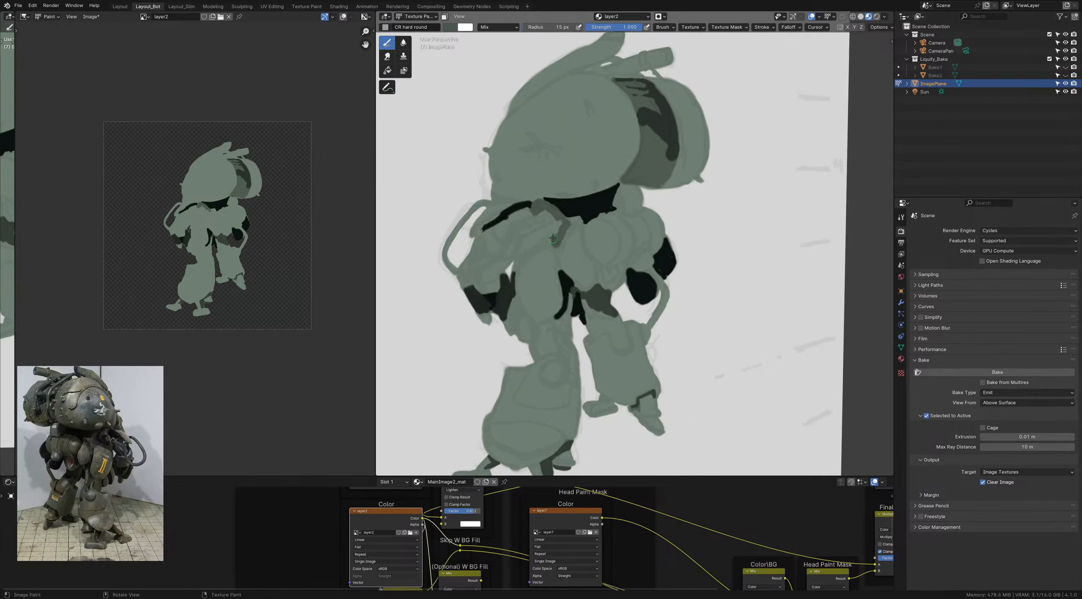
left_click_drag(543, 241, 524, 252)
middle_click_drag(522, 249, 526, 245, "shift")
left_click_drag(520, 259, 526, 251)
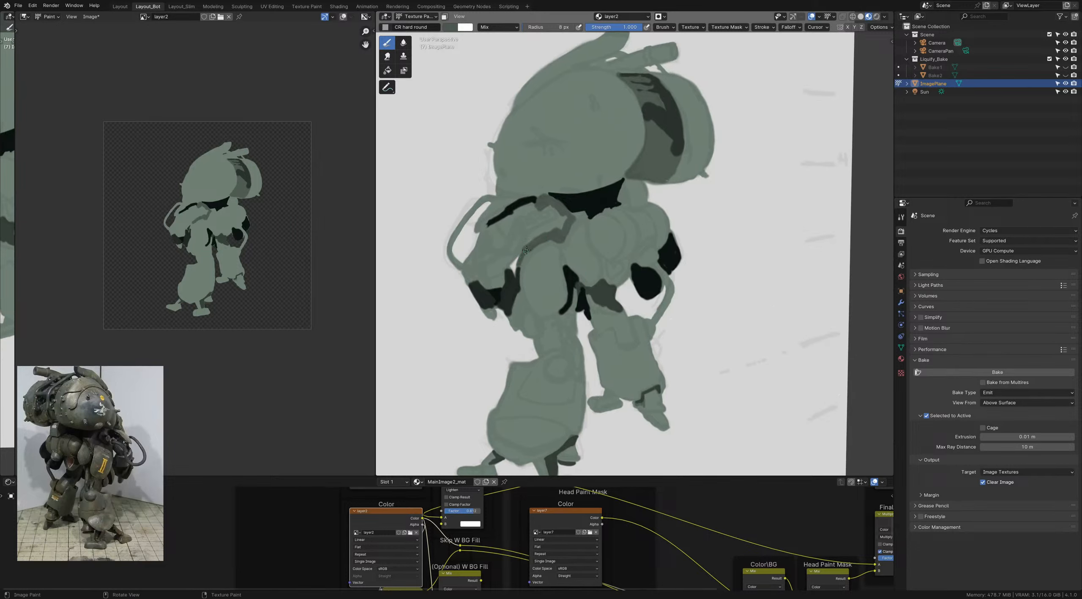
Step: Enlarge the brush radius to 18 px and fill the robot's arm beside the hose with the darker grey-green
key("f")
left_click(555, 231)
left_click_drag(552, 234, 520, 245)
middle_click_drag(513, 253, 522, 245, "shift")
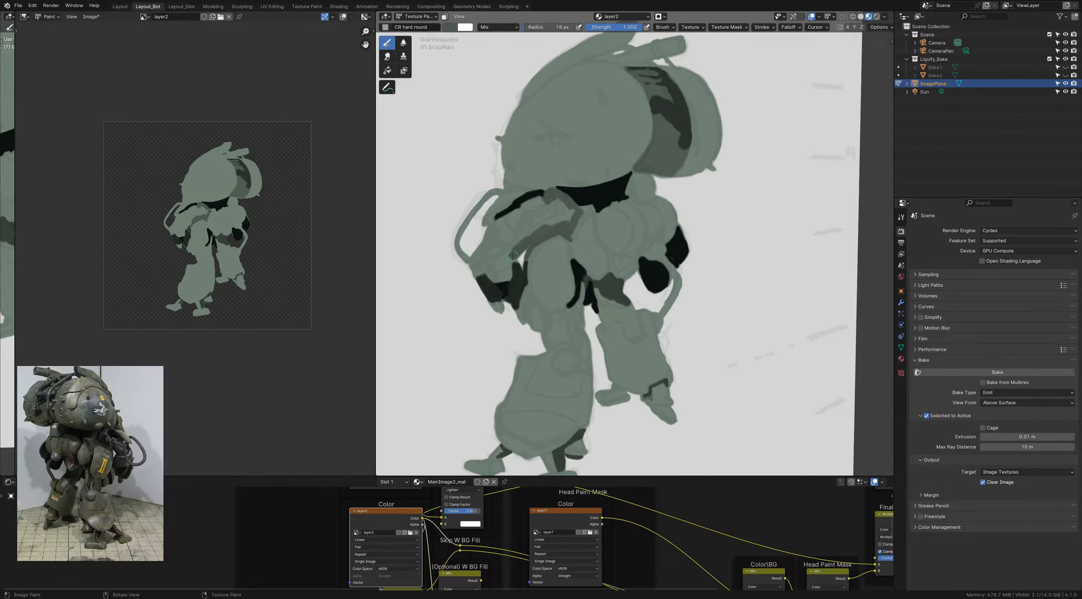
mouse_move(511, 256)
left_mouse_down()
mouse_move(501, 276)
mouse_move(481, 266)
mouse_move(499, 244)
left_mouse_up()
middle_click_drag(485, 250, 486, 261, "shift")
mouse_move(487, 260)
left_mouse_down()
mouse_move(515, 223)
mouse_move(506, 245)
mouse_move(533, 234)
mouse_move(530, 219)
mouse_move(518, 221)
mouse_move(543, 209)
mouse_move(552, 216)
mouse_move(538, 228)
mouse_move(546, 208)
mouse_move(542, 229)
mouse_move(571, 228)
mouse_move(534, 227)
left_mouse_up()
mouse_move(533, 226)
middle_mouse_down("ctrl")
mouse_move(531, 196)
mouse_move(533, 278)
mouse_move(548, 279)
middle_mouse_up("ctrl")
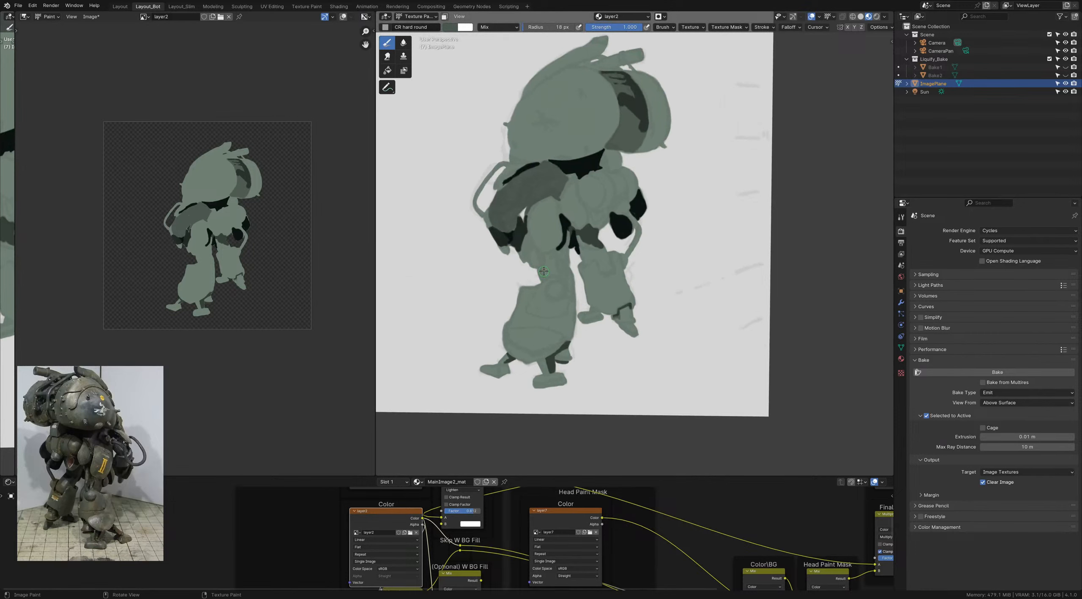
left_click_drag(544, 271, 547, 261)
key("ctrl+z")
key("ctrl+z")
Step: Sample the base green, darken it slightly, and shade the underside of the helmet and the lower chest
middle_click_drag(565, 243, 544, 236, "ctrl")
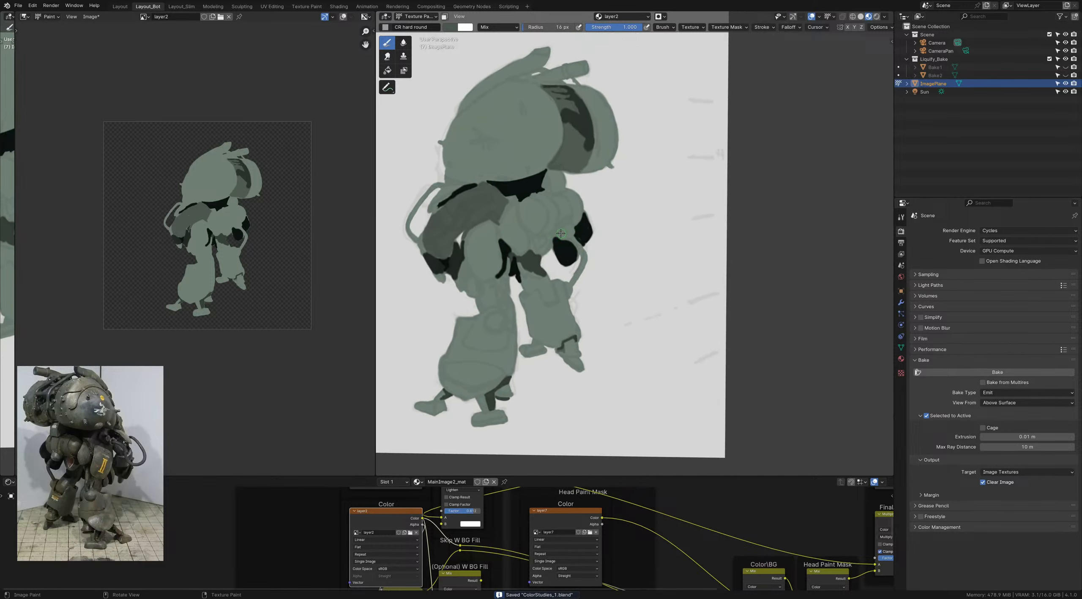
key("bracketleft")
middle_click_drag(533, 198, 545, 237, "shift")
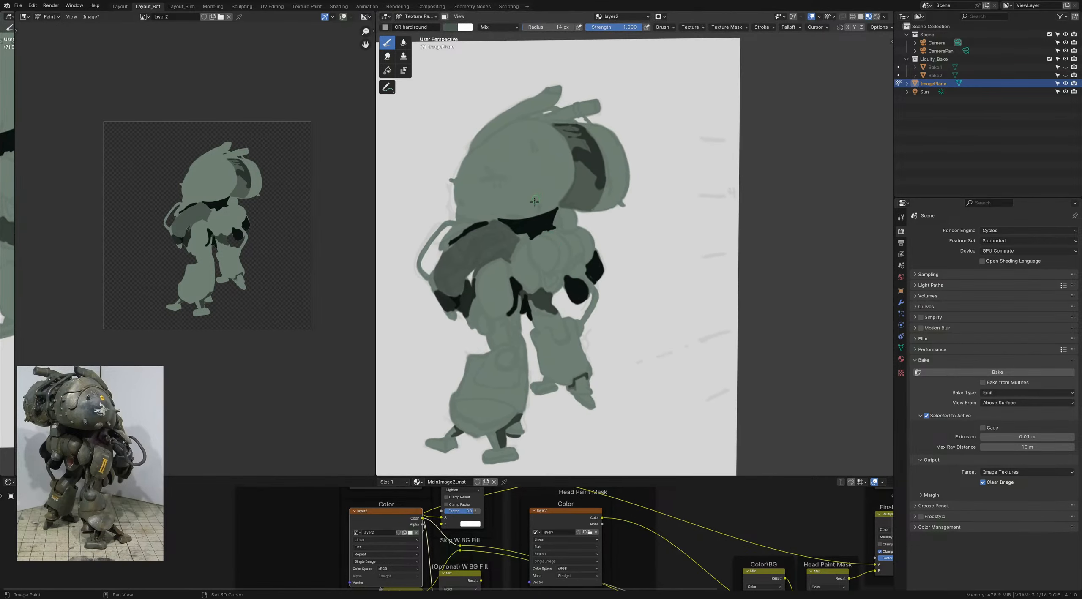
key("shift+x")
key("c")
left_click(496, 246)
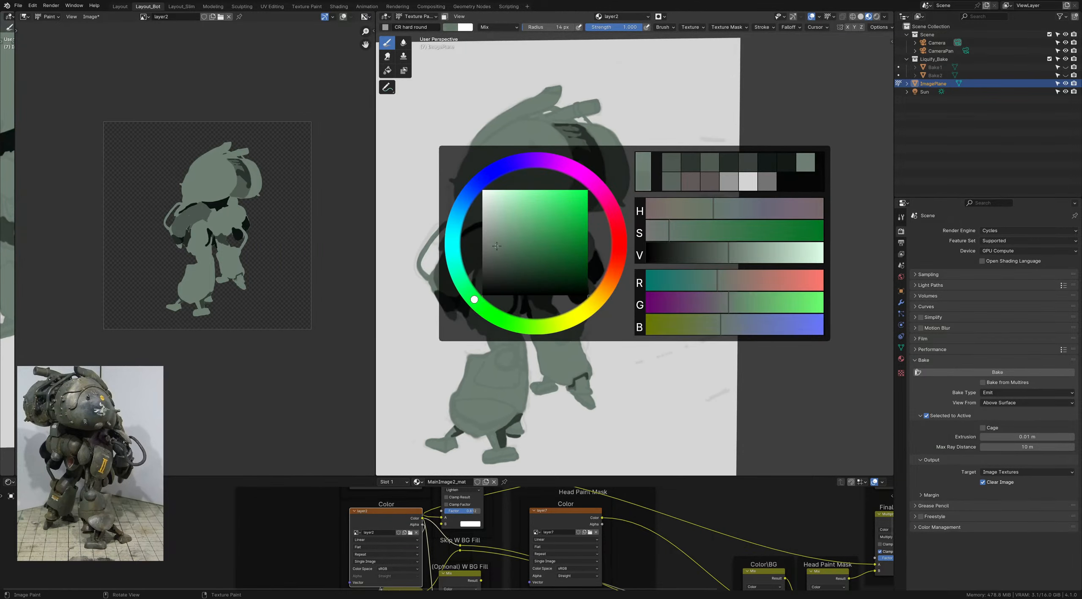
left_click_drag(496, 246, 499, 246)
mouse_move(536, 206)
left_mouse_down()
mouse_move(556, 200)
mouse_move(489, 217)
mouse_move(486, 206)
mouse_move(526, 202)
left_mouse_up()
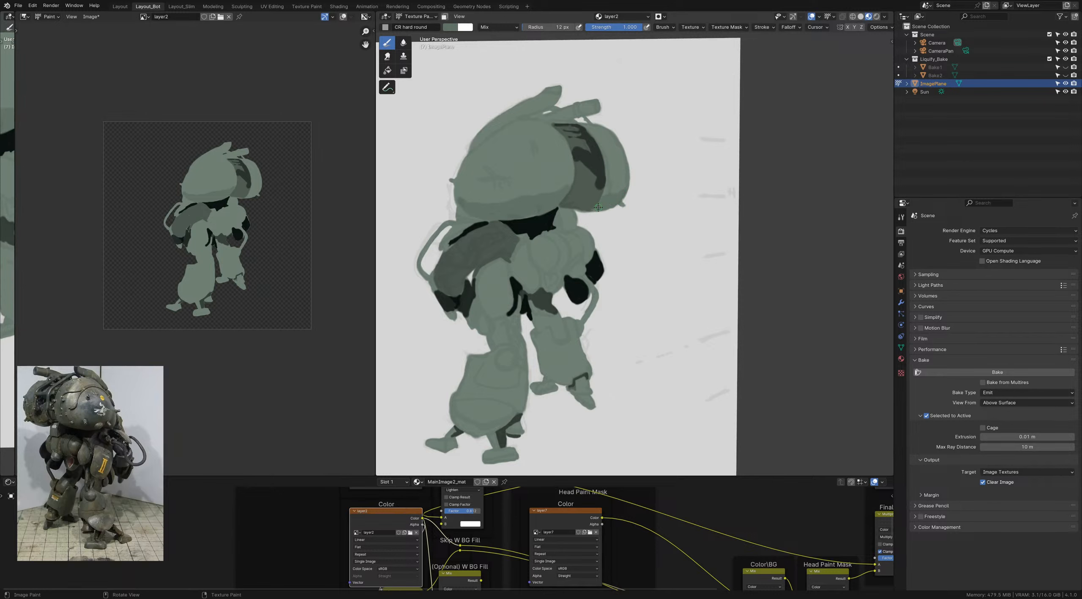
middle_click_drag(552, 218, 547, 250)
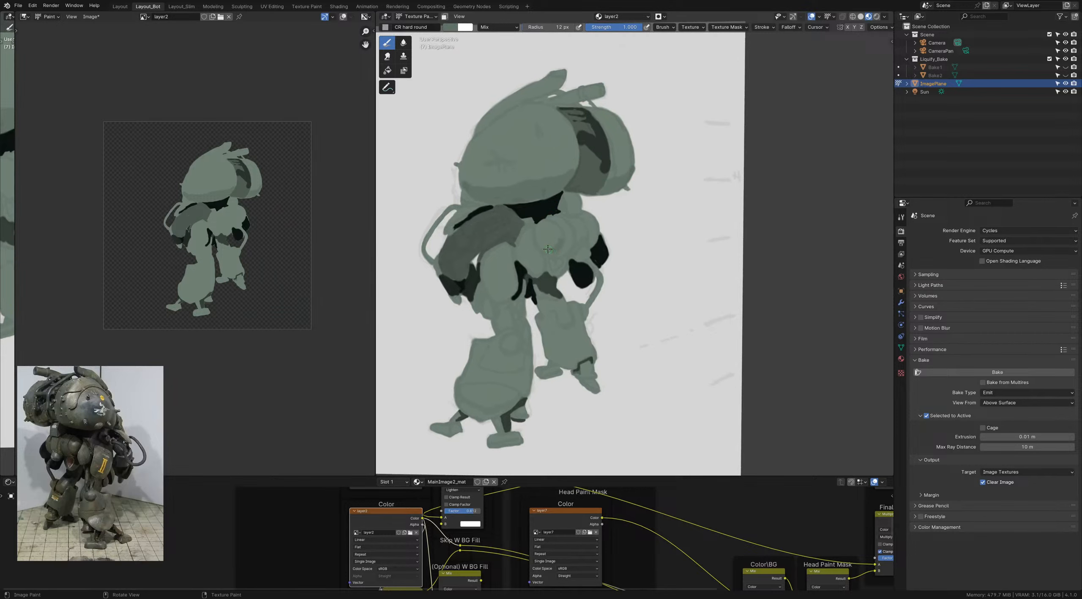
left_click_drag(543, 244, 567, 243)
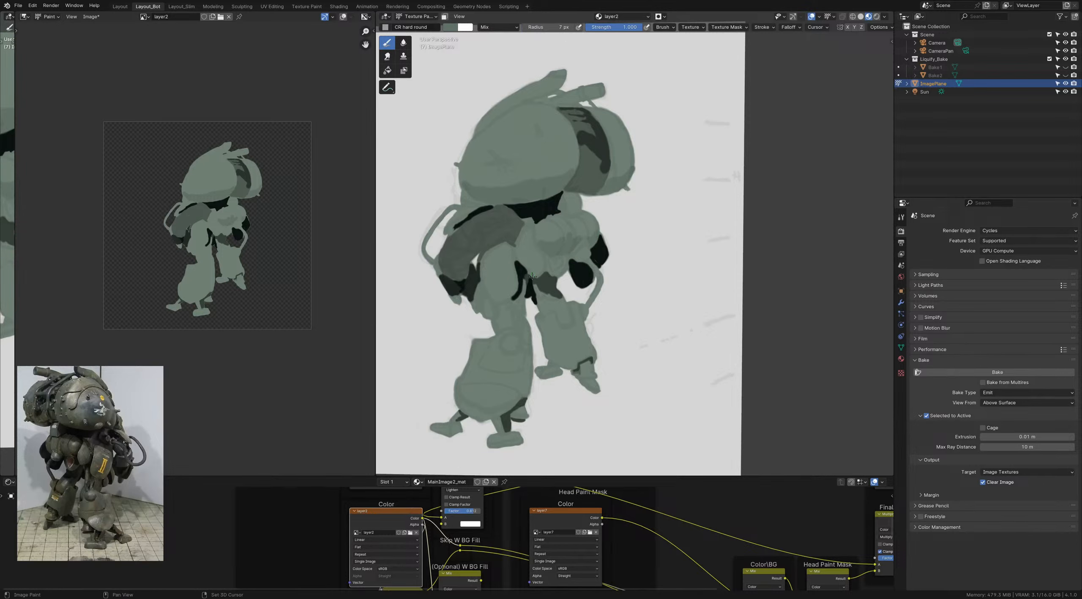
Step: Enlarge the brush radius to 14 px, sample a slightly darker green, and shade the robot's far lower leg
middle_click_drag(564, 239, 568, 220, "shift")
key("f")
left_click(514, 265)
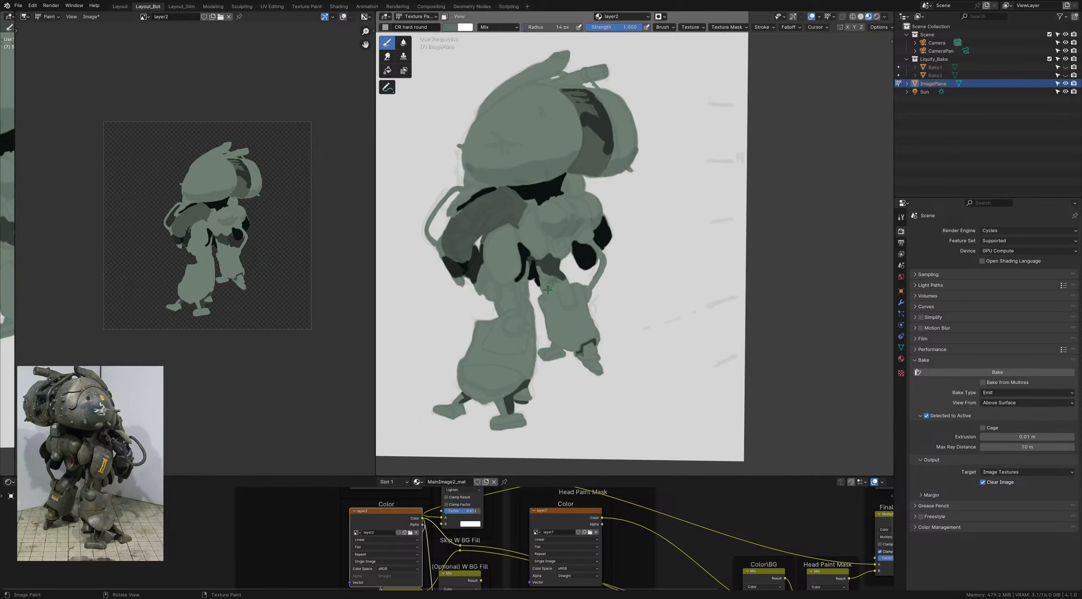
key("s")
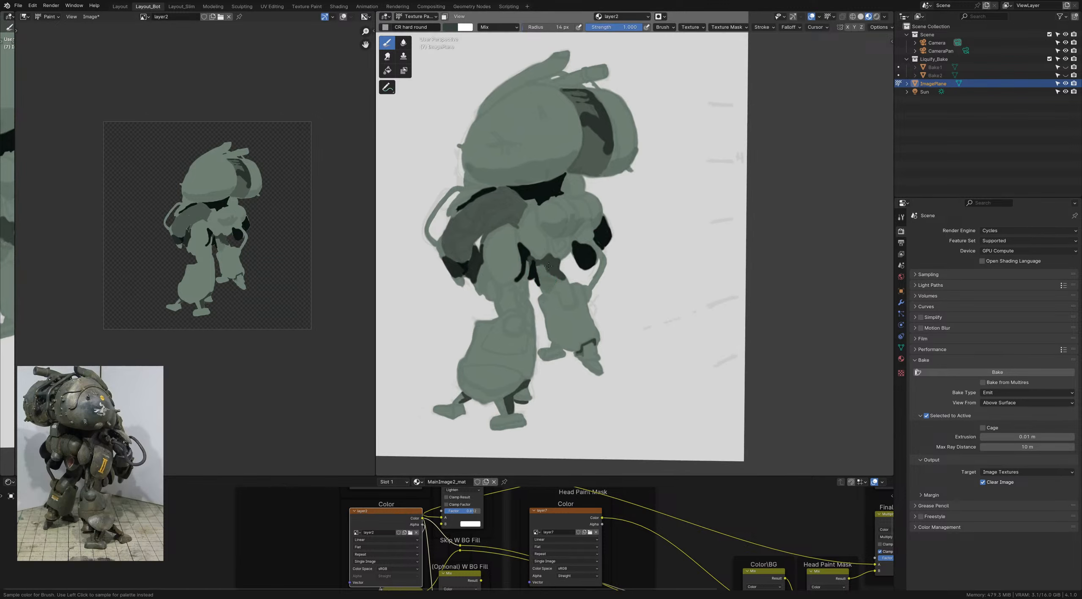
left_click_drag(549, 266, 552, 272)
middle_click_drag(530, 301, 536, 286, "shift")
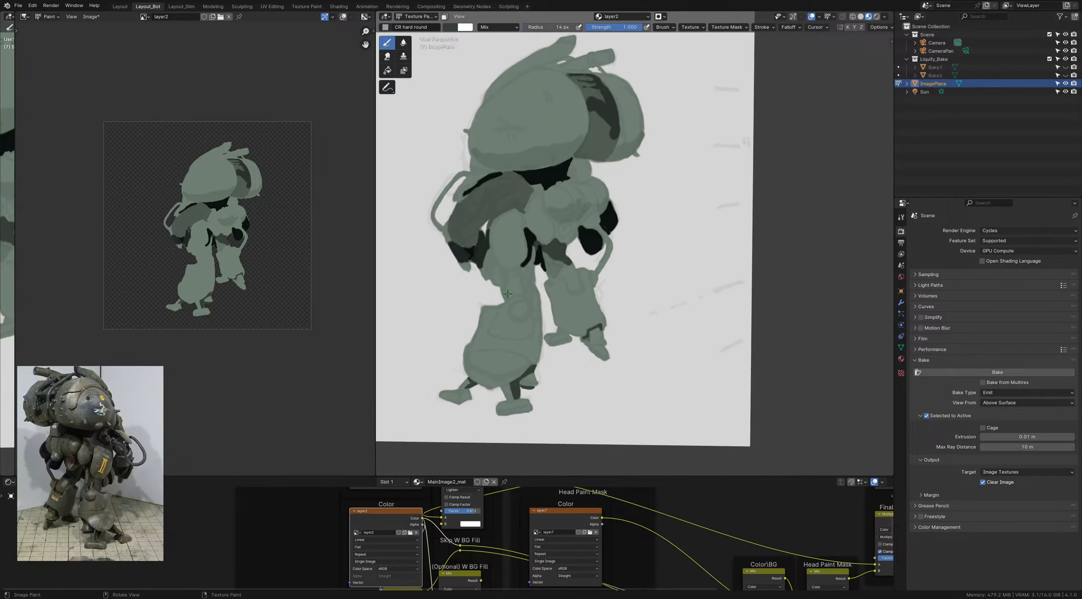
middle_click_drag(495, 327, 506, 319, "shift")
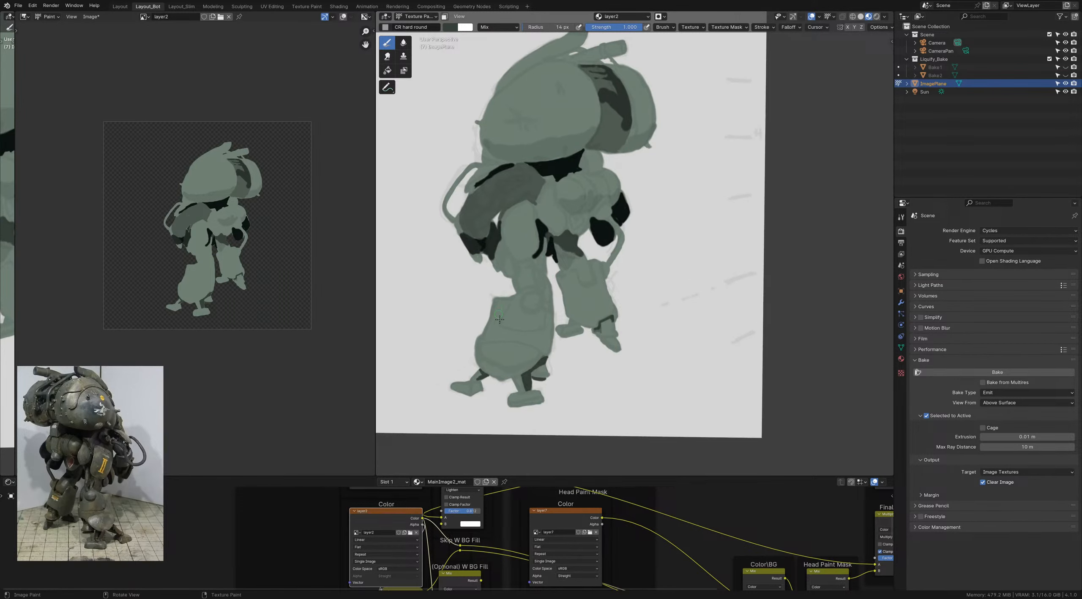
middle_click_drag(569, 328, 564, 316, "shift")
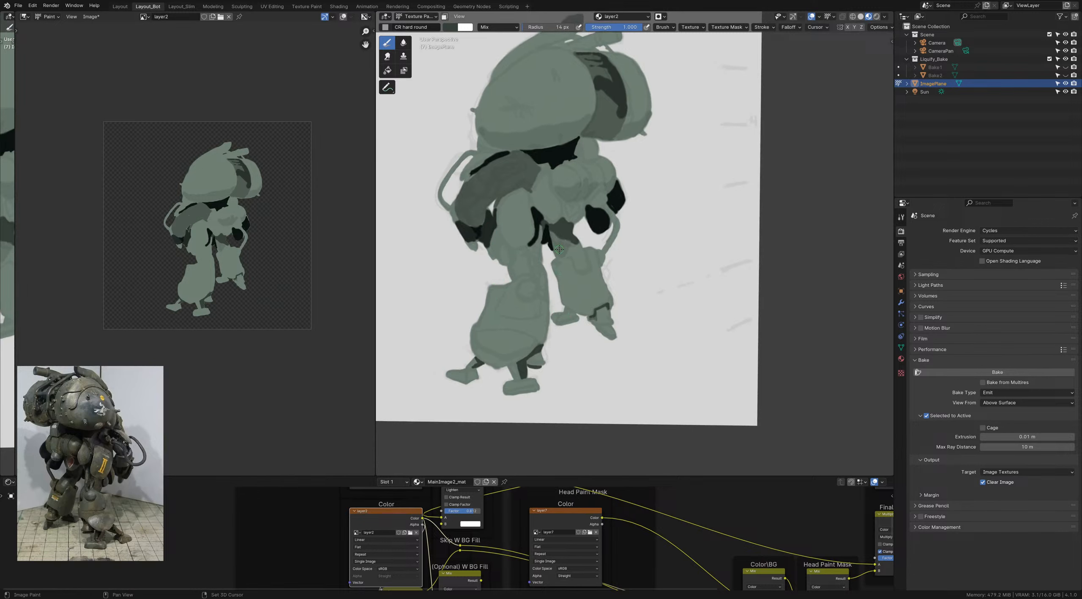
key("shift+x")
key("f")
left_click(559, 263)
mouse_move(559, 273)
left_mouse_down()
mouse_move(580, 306)
mouse_move(569, 307)
mouse_move(587, 313)
mouse_move(592, 258)
mouse_move(605, 301)
left_mouse_up()
key("bracketleft")
key("bracketleft")
key("bracketleft")
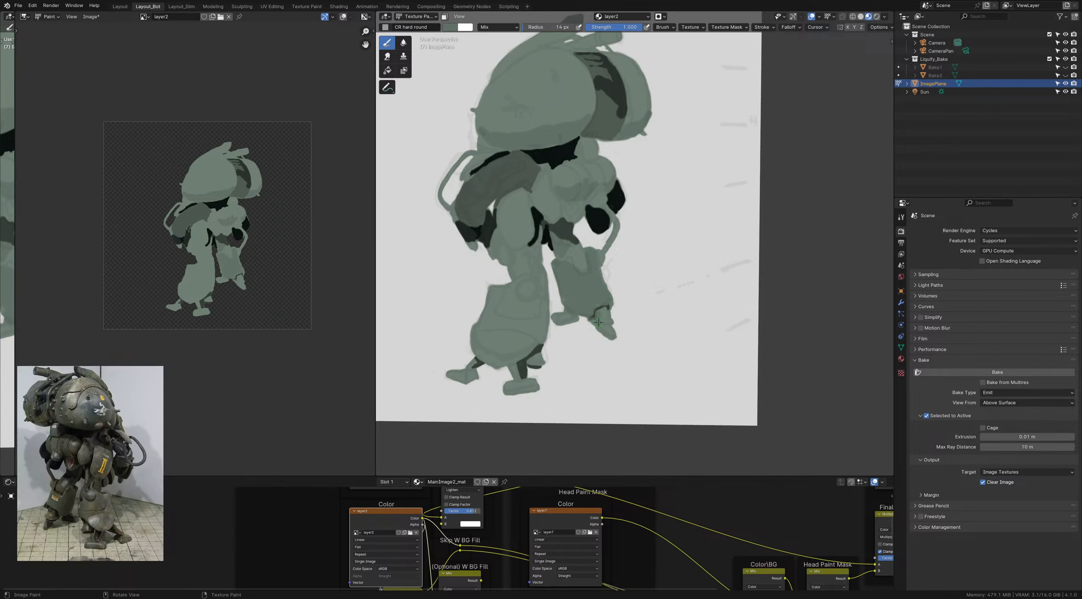
Step: Pick a darker grey-green and fill the inner side of the far shin and its foot
key("c")
left_click(503, 267)
mouse_move(568, 292)
left_mouse_down()
mouse_move(556, 262)
mouse_move(578, 288)
mouse_move(570, 307)
left_mouse_up()
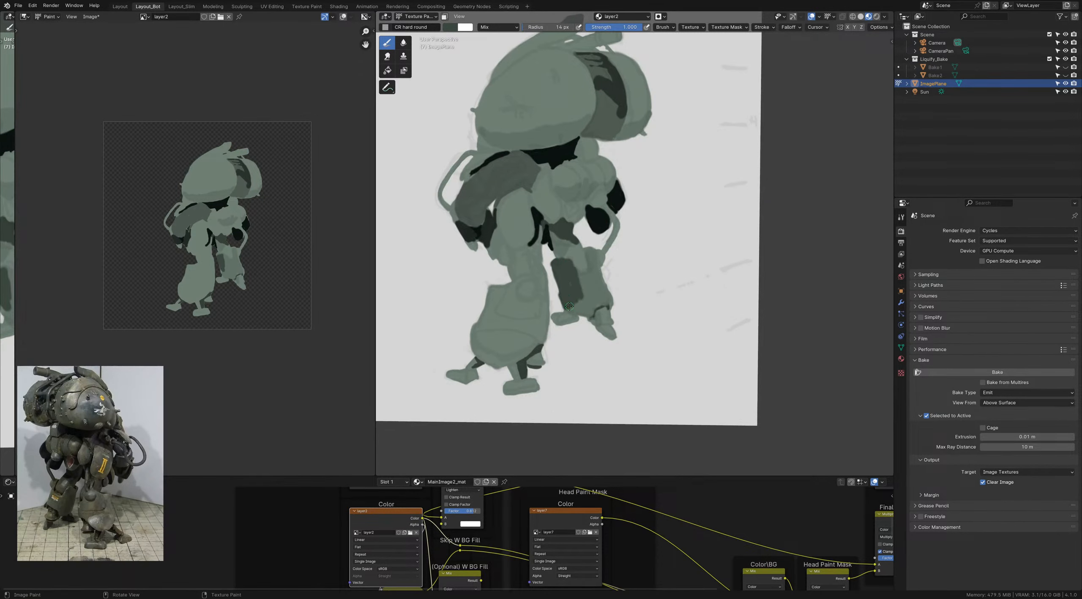
key("bracketleft")
key("bracketleft")
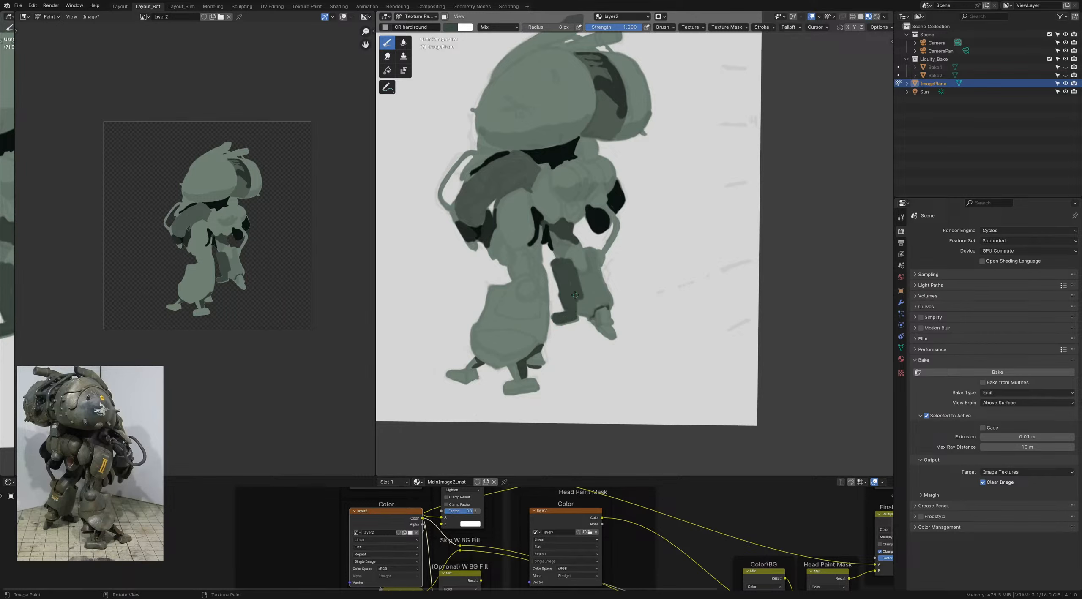
key("bracketright")
key("bracketright")
mouse_move(568, 276)
middle_mouse_down("shift")
mouse_move(582, 288)
mouse_move(552, 301)
middle_mouse_up("shift")
middle_click_drag(570, 267, 576, 275, "shift")
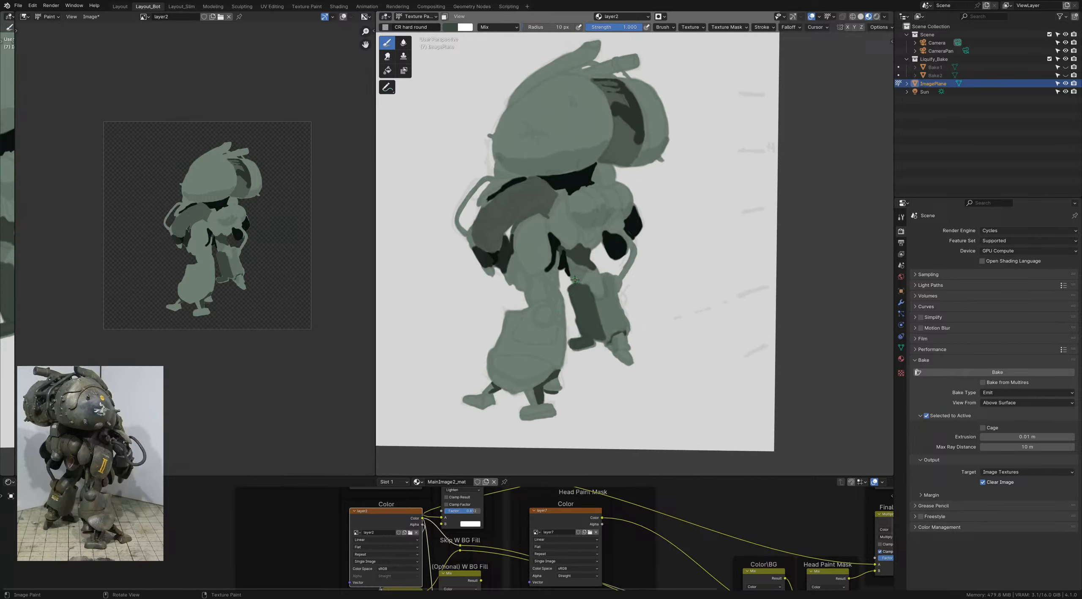
Step: Pick a shading green and paint a curved shadow under the near leg's knee disc with a small brush
middle_click_drag(525, 310, 546, 316, "shift")
key("bracketright")
key("bracketright")
key("bracketright")
key("bracketright")
key("bracketright")
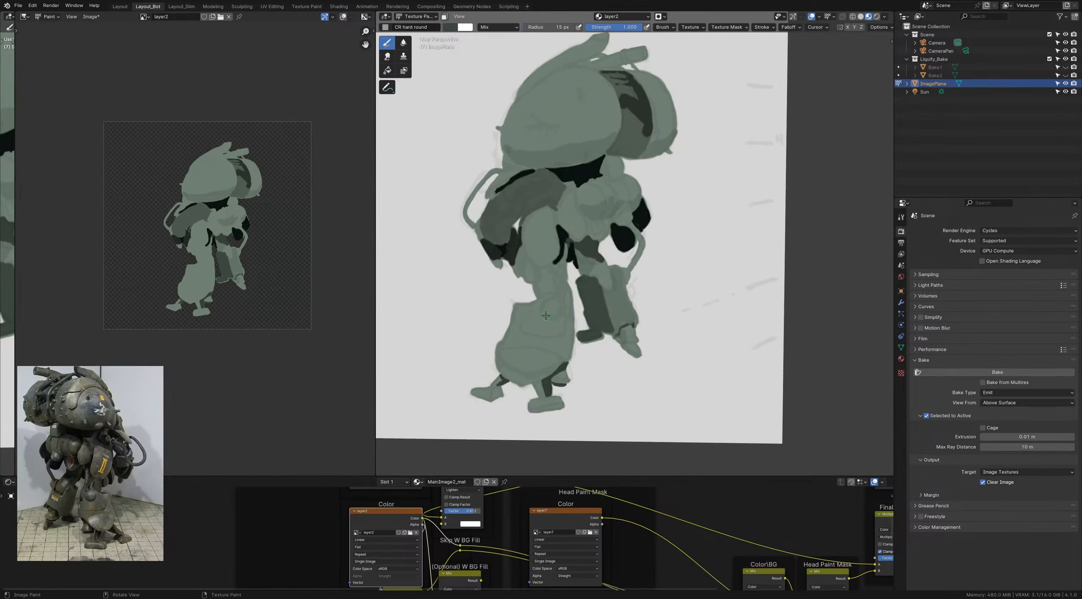
right_click(544, 314)
left_click_drag(554, 317, 563, 308)
middle_click_drag(526, 355, 526, 326, "shift")
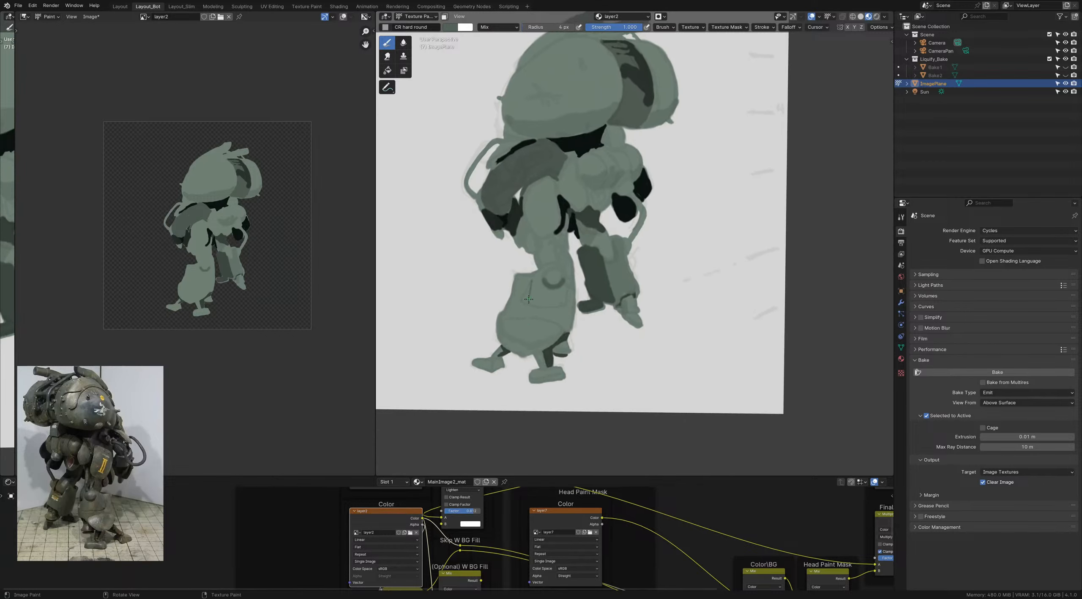
Step: Undo the last line stroke and draw the panel outline on the near shin with a 4 px brush
key("ctrl+z")
left_click_drag(532, 279, 526, 292)
mouse_move(534, 304)
middle_mouse_down("ctrl")
mouse_move(531, 412)
mouse_move(534, 319)
middle_mouse_up("ctrl")
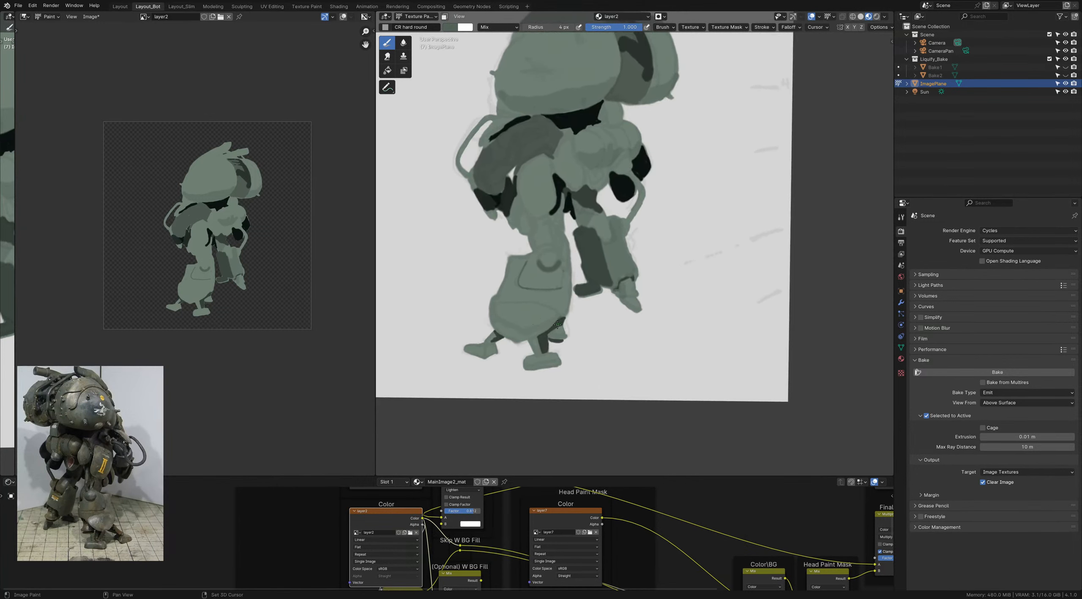
Step: Enlarge the brush radius and darken the far thigh and the outer side of the far shin
mouse_move(620, 248)
middle_mouse_down("shift")
mouse_move(593, 262)
mouse_move(567, 343)
middle_mouse_up("shift")
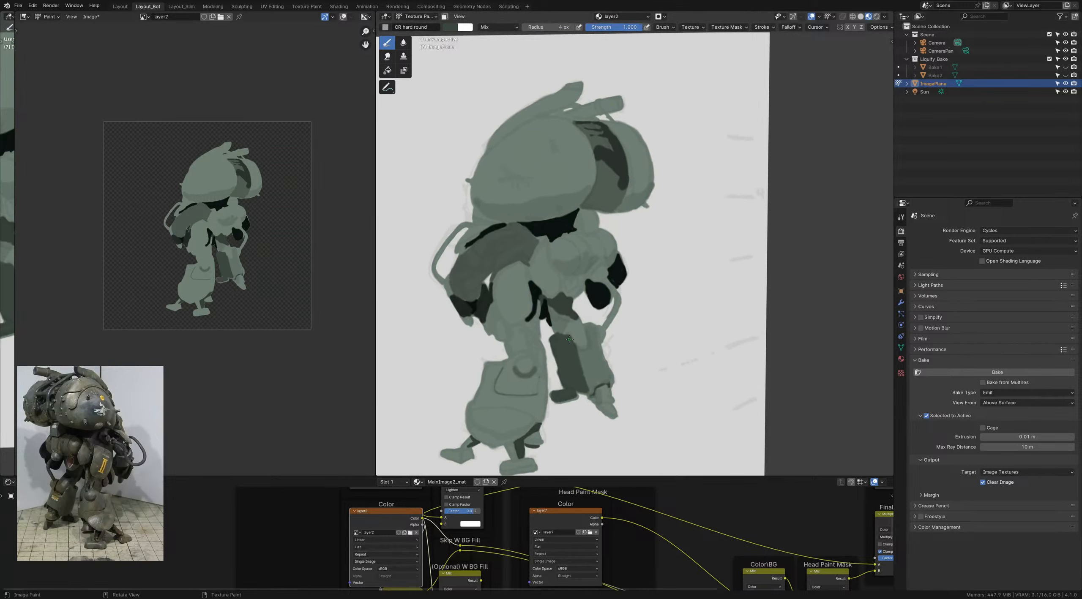
key("f")
left_click(569, 322)
key("f")
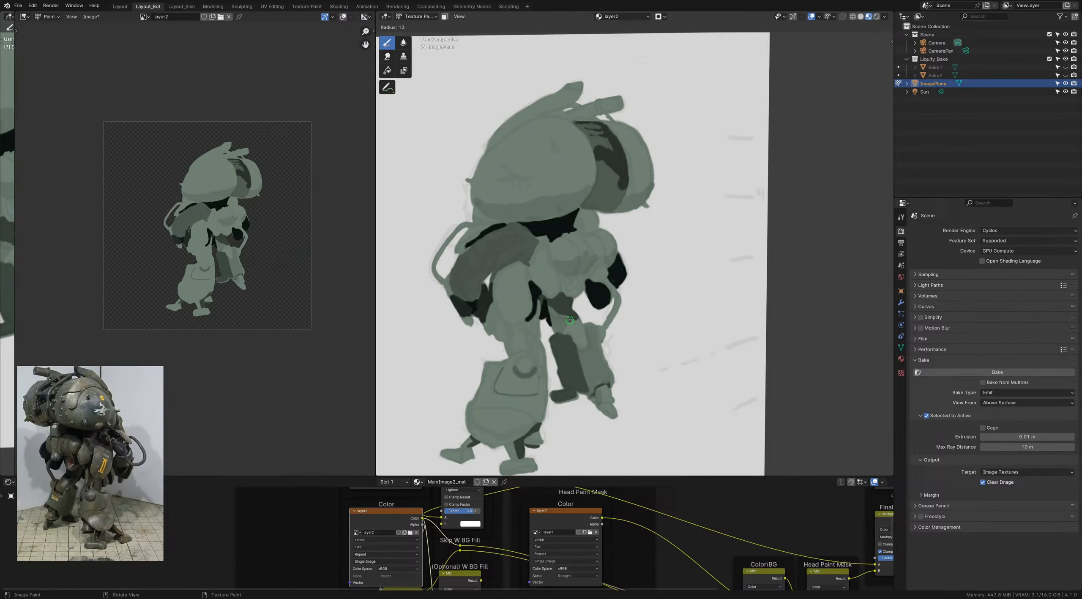
left_click(573, 322)
mouse_move(565, 324)
left_mouse_down()
mouse_move(561, 310)
mouse_move(560, 334)
mouse_move(569, 323)
mouse_move(584, 349)
mouse_move(586, 329)
mouse_move(593, 339)
mouse_move(592, 382)
mouse_move(608, 368)
mouse_move(597, 397)
mouse_move(611, 407)
left_mouse_up()
mouse_move(558, 348)
middle_mouse_down("shift")
mouse_move(561, 317)
mouse_move(564, 395)
mouse_move(558, 352)
middle_mouse_up("shift")
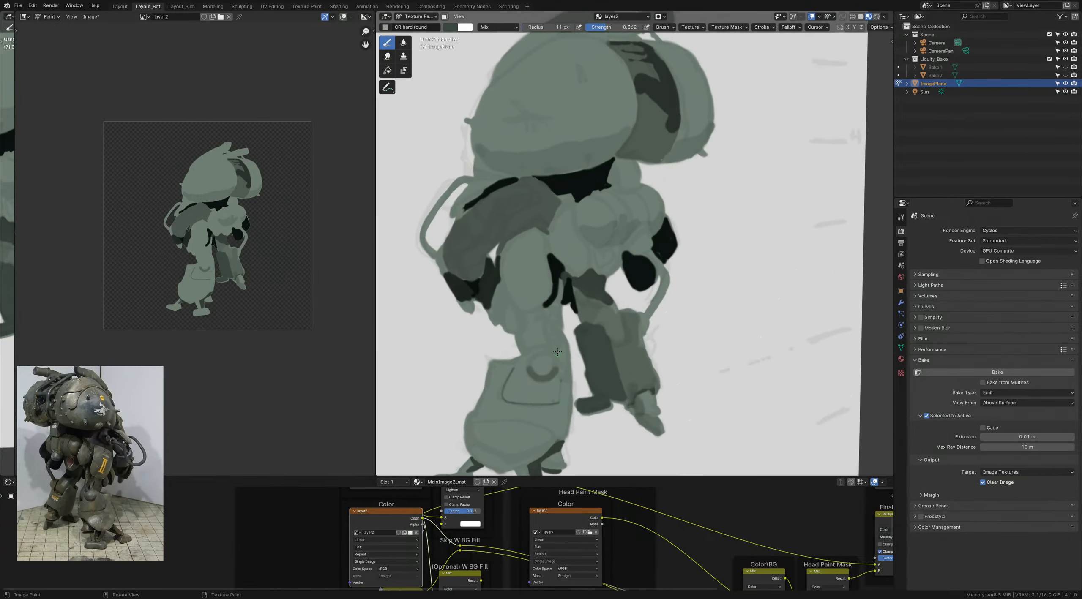
Step: Shade the near leg above the knee and around the hip armor at 0.342 brush strength
mouse_move(564, 348)
left_mouse_down()
mouse_move(567, 368)
mouse_move(550, 329)
mouse_move(558, 308)
left_mouse_up()
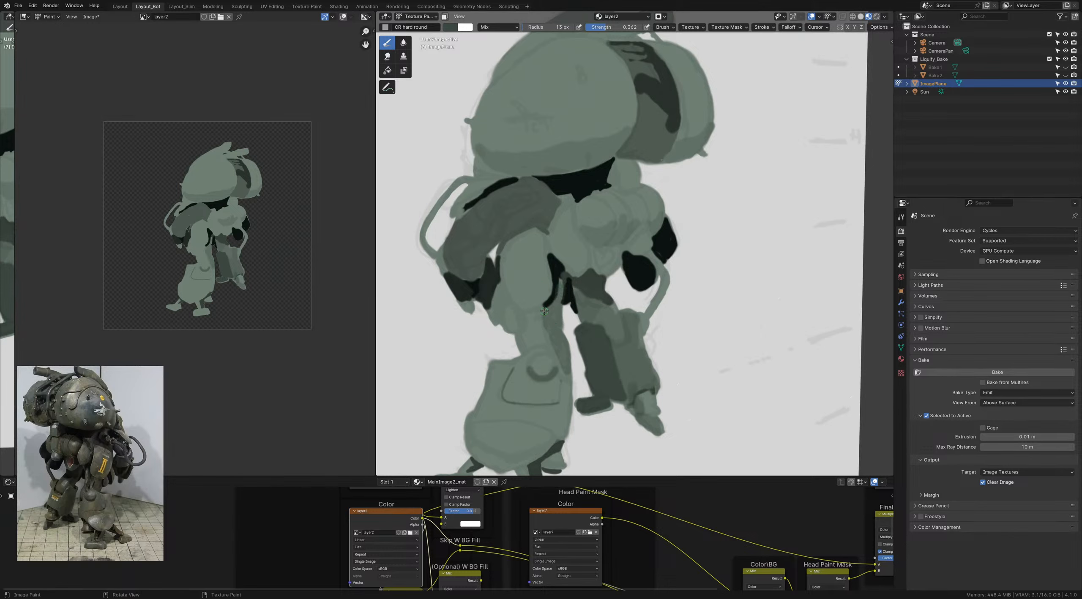
mouse_move(530, 314)
left_mouse_down()
mouse_move(542, 316)
mouse_move(527, 325)
mouse_move(542, 330)
mouse_move(526, 341)
mouse_move(508, 318)
mouse_move(516, 309)
mouse_move(493, 310)
mouse_move(507, 310)
left_mouse_up()
mouse_move(521, 341)
middle_mouse_down("ctrl")
mouse_move(477, 235)
mouse_move(524, 342)
middle_mouse_up("ctrl")
Step: Raise the brush strength to 1.000, paint a near-black accent beneath the near hip armor, and save the file
key("shift+f")
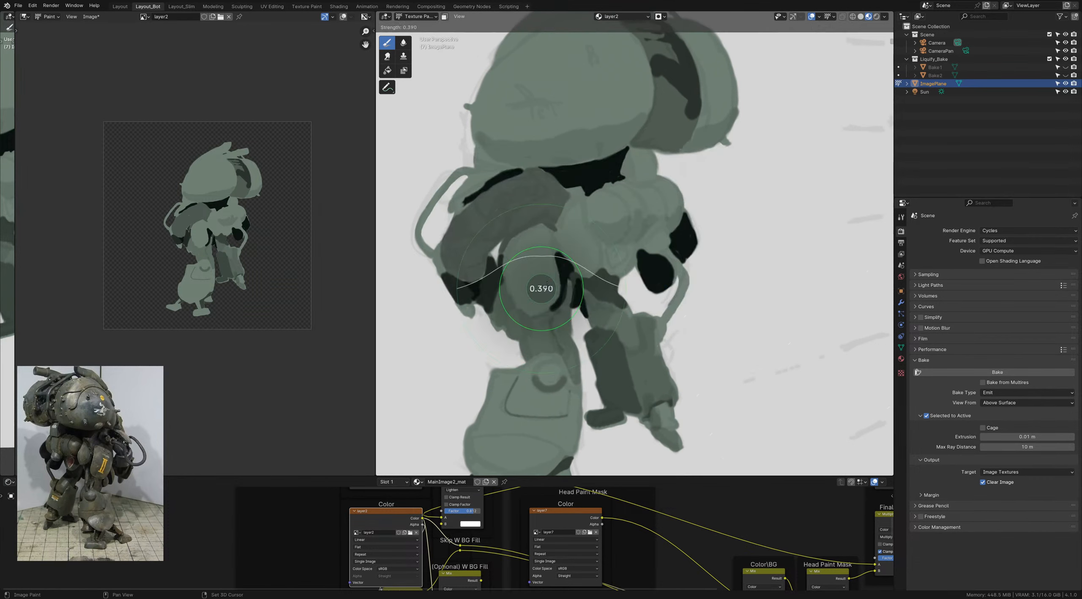
left_click(555, 279)
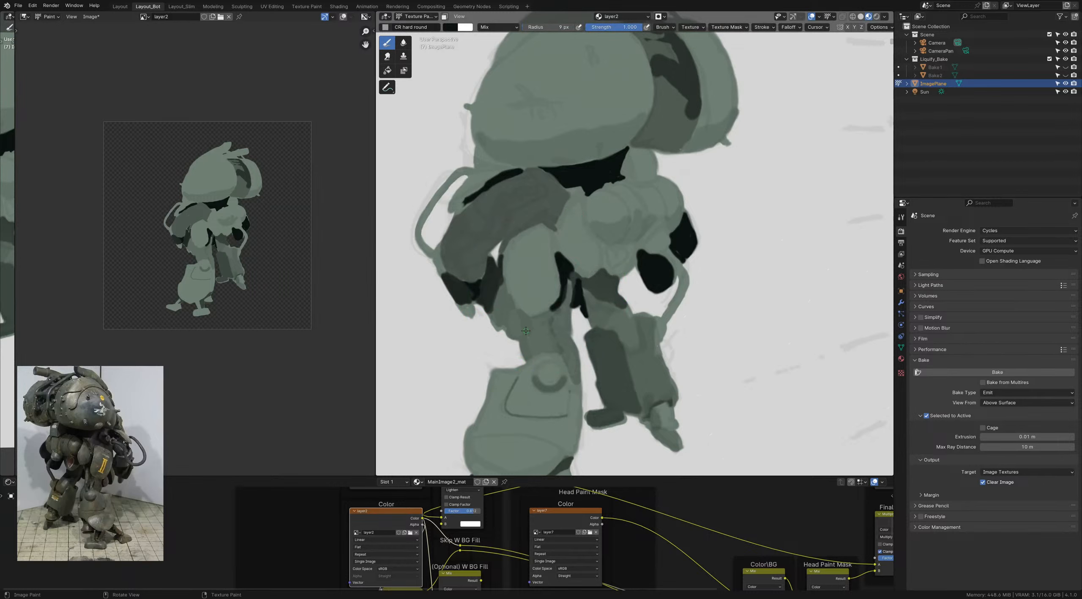
left_click_drag(525, 331, 525, 338)
scroll(518, 322, "down", 5)
scroll(510, 303, "up", 1)
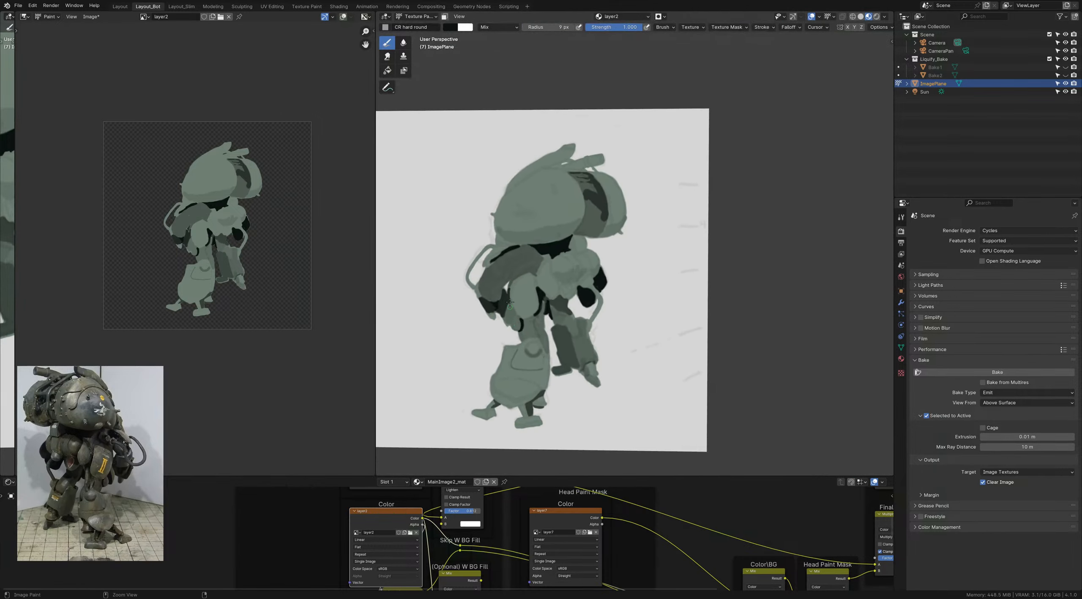
scroll(511, 302, "up", 1)
scroll(512, 319, "up", 1)
key("ctrl+s")
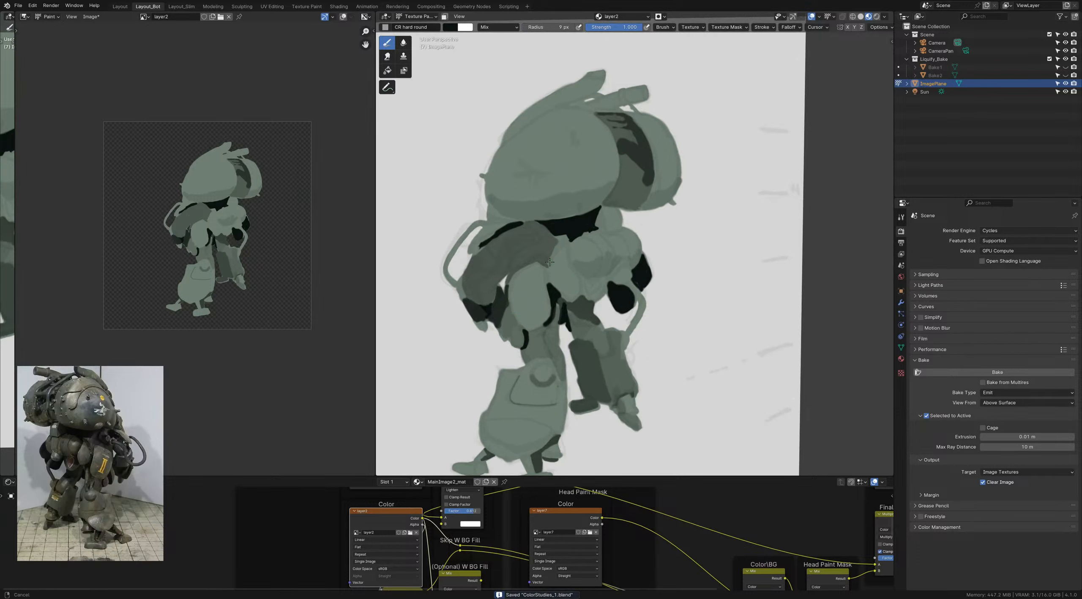
Step: Set the brush blending mode to Color and shift the brush hue to a yellowish olive green
middle_click_drag(569, 224, 572, 226, "shift")
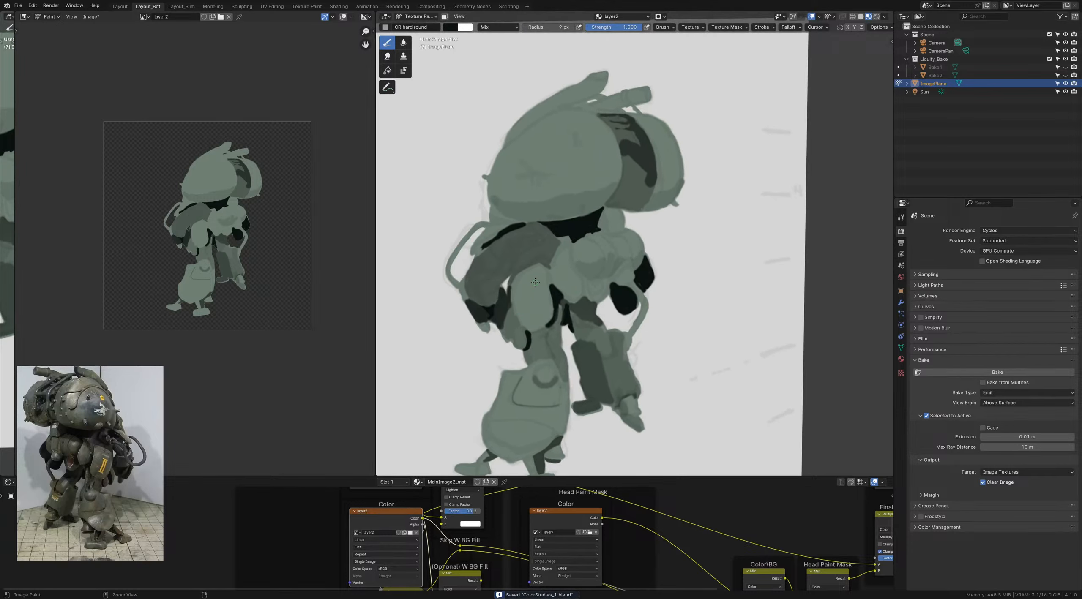
left_click(515, 29)
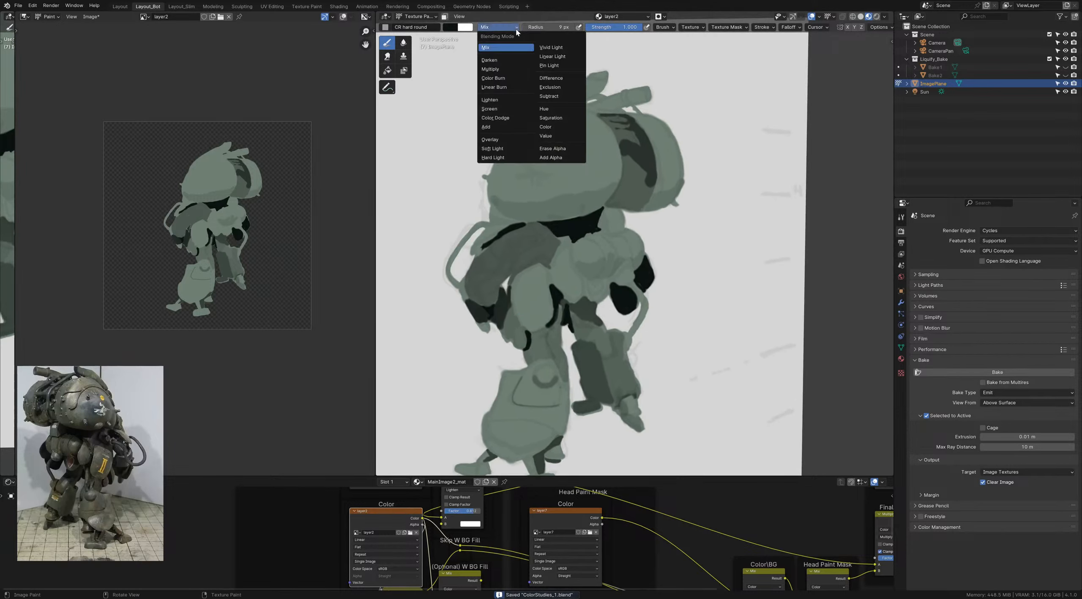
left_click(548, 127)
middle_click_drag(536, 231, 536, 248, "shift")
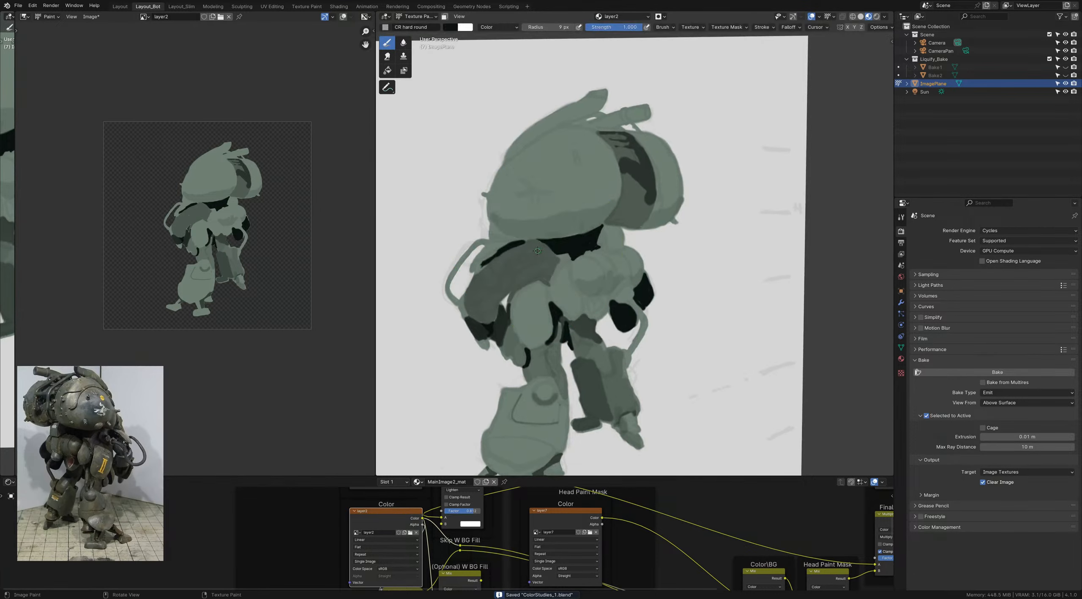
key("e")
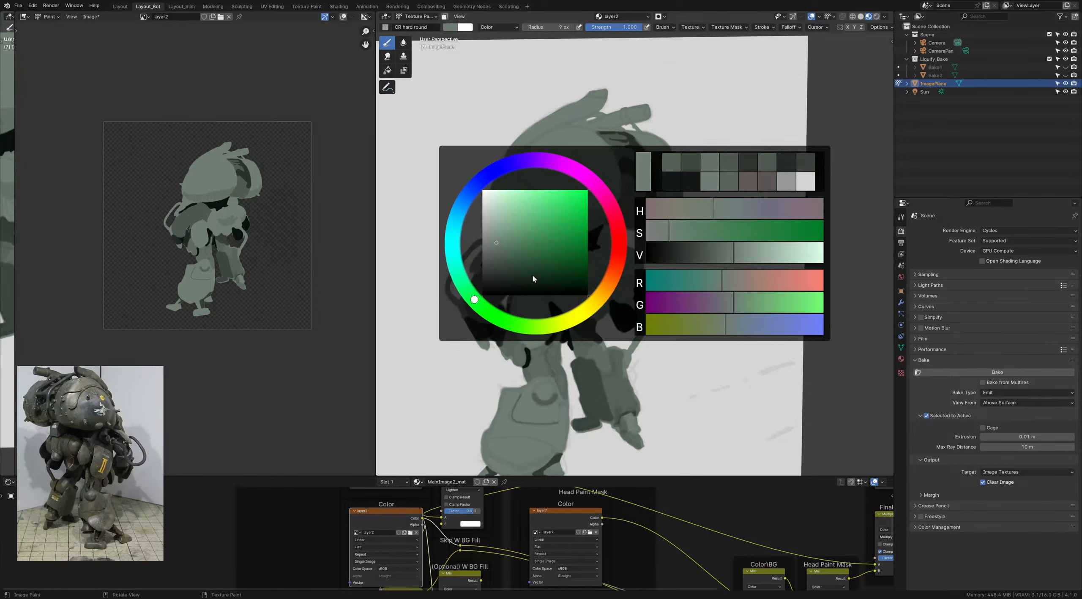
left_click_drag(501, 316, 531, 327)
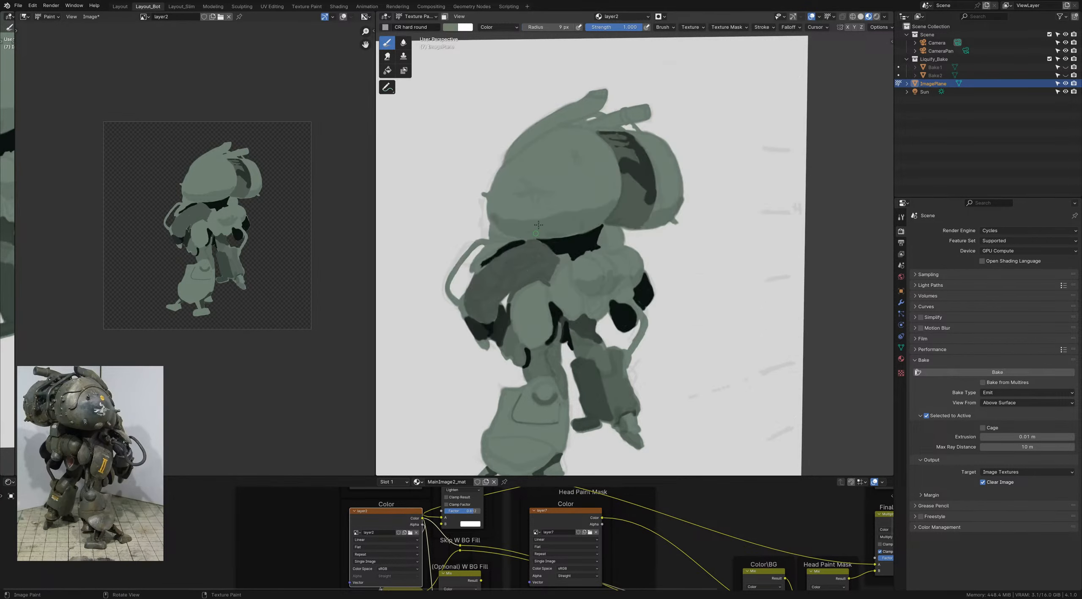
Step: Enlarge the brush radius to 24 px and tint the helmet top, shadowed arm, near hip armor, and chest olive
key("f")
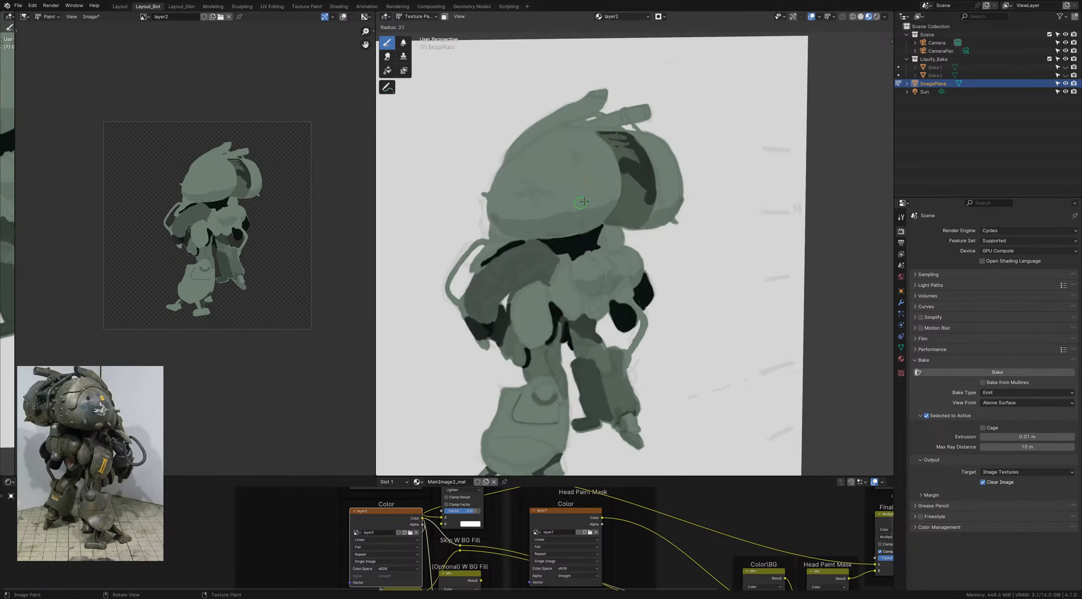
left_click(582, 214)
mouse_move(558, 142)
left_mouse_down()
mouse_move(529, 155)
mouse_move(553, 150)
mouse_move(578, 165)
mouse_move(550, 158)
mouse_move(565, 152)
mouse_move(546, 141)
mouse_move(530, 149)
mouse_move(552, 120)
left_mouse_up()
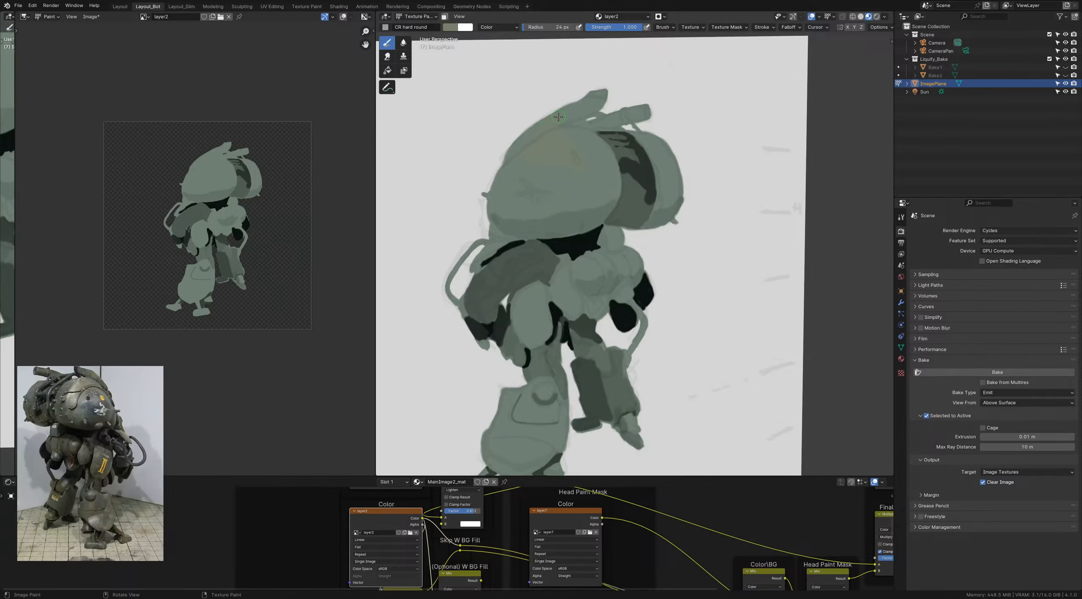
mouse_move(503, 277)
left_mouse_down()
mouse_move(490, 252)
mouse_move(501, 246)
left_mouse_up()
mouse_move(518, 307)
left_mouse_down()
mouse_move(529, 342)
mouse_move(542, 340)
mouse_move(545, 305)
mouse_move(537, 322)
mouse_move(532, 313)
left_mouse_up()
left_click_drag(583, 280, 613, 280)
Step: Set the brush radius to 28 px and tint the rounded backpack behind the helmet olive
key("bracketleft")
key("bracketleft")
key("bracketleft")
key("bracketright")
key("bracketright")
key("bracketright")
key("bracketright")
key("bracketright")
key("bracketright")
left_click_drag(649, 207, 670, 206)
Step: Tint the near shin's upper panel and lower armor and the far shin with the olive color
middle_click_drag(632, 252, 638, 147, "shift")
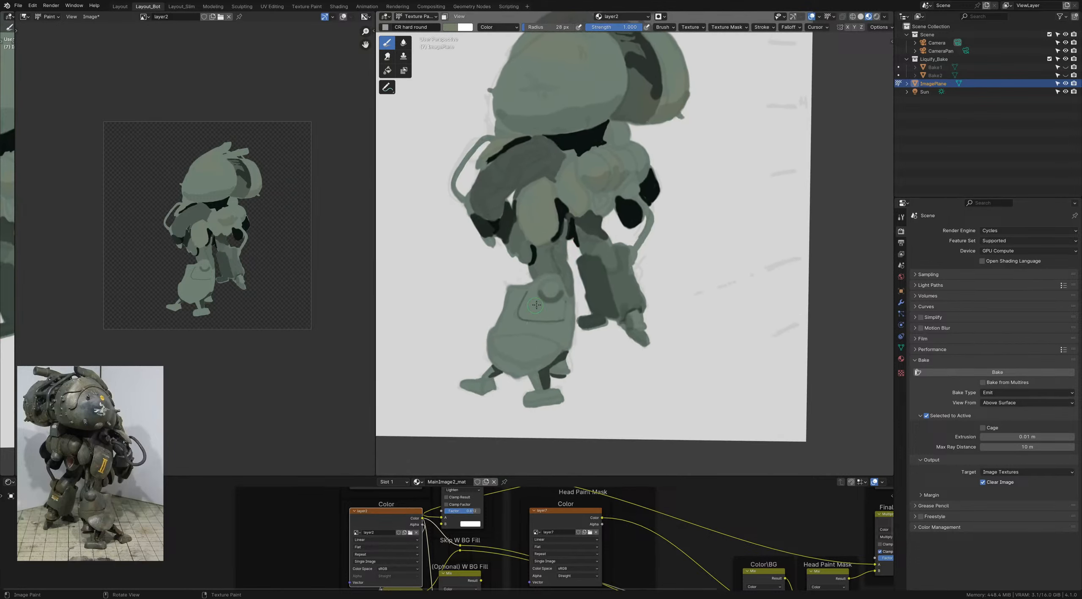
left_click_drag(537, 303, 550, 308)
mouse_move(524, 352)
left_mouse_down()
mouse_move(536, 341)
mouse_move(507, 338)
left_mouse_up()
middle_click_drag(617, 300, 607, 297, "shift")
mouse_move(607, 297)
left_mouse_down()
mouse_move(627, 318)
mouse_move(618, 316)
left_mouse_up()
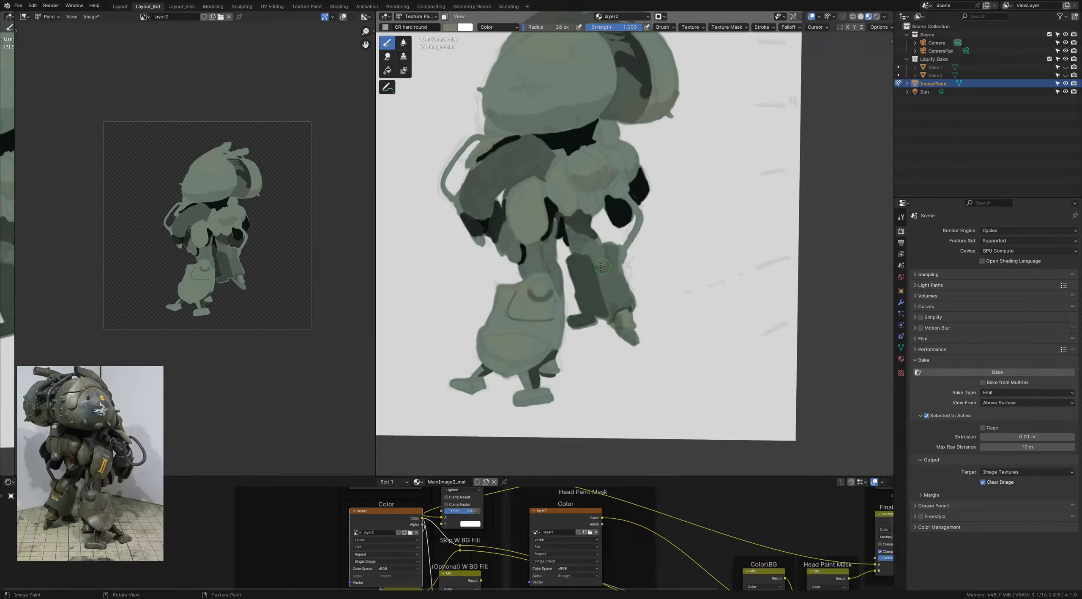
Step: Reduce the brush radius to 19 px, tint the robot's feet olive, and save the file
mouse_move(596, 269)
middle_mouse_down("ctrl")
mouse_move(566, 286)
mouse_move(566, 247)
middle_mouse_up("ctrl")
key("bracketleft")
key("bracketleft")
key("bracketleft")
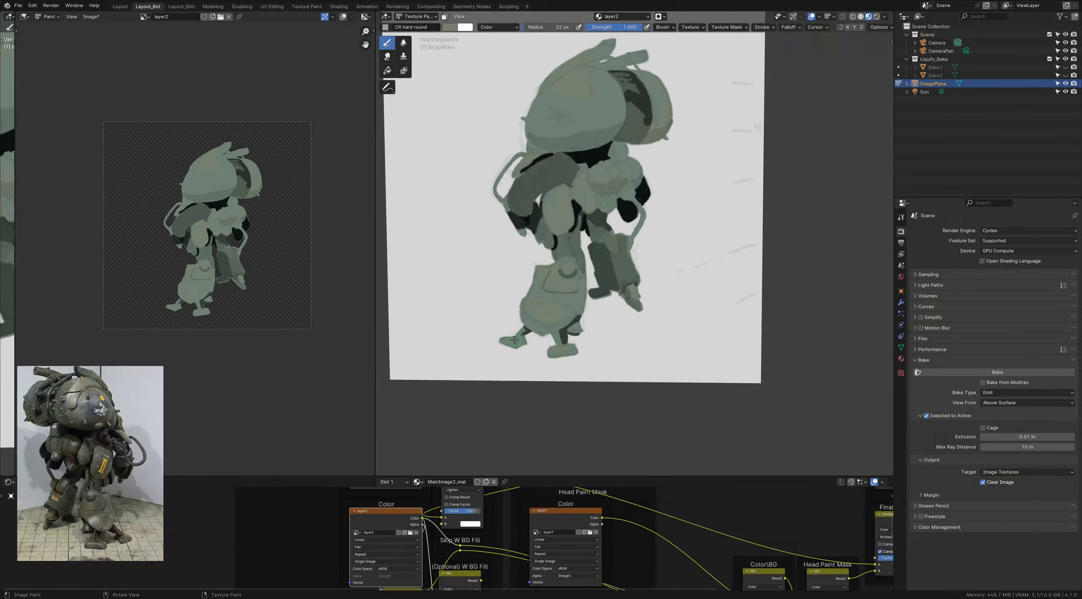
middle_click_drag(546, 299, 534, 360, "shift")
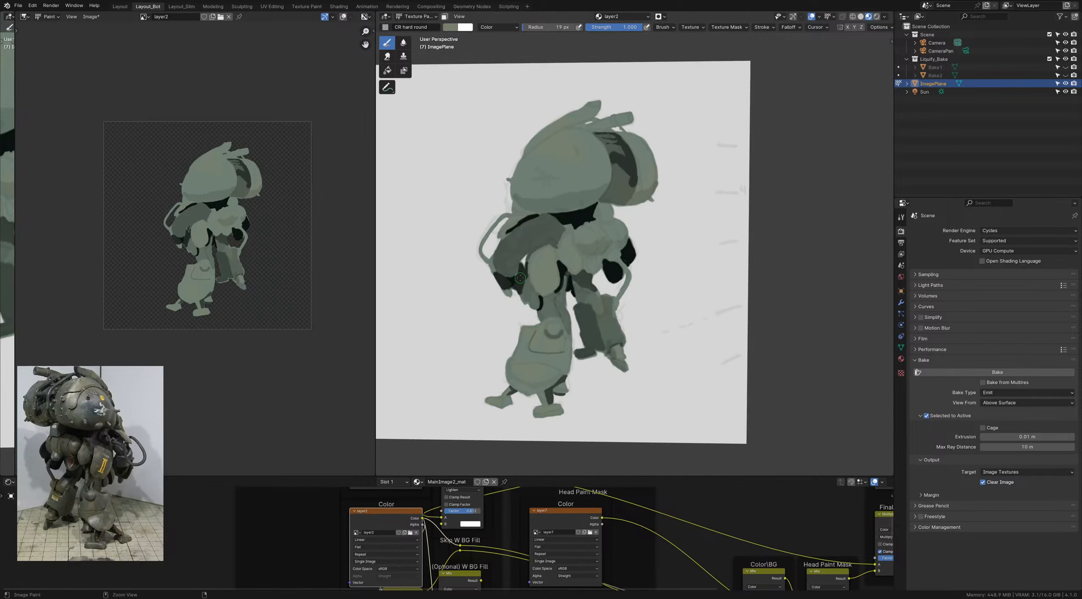
key("ctrl+s")
left_click(18, 6)
left_click(34, 59)
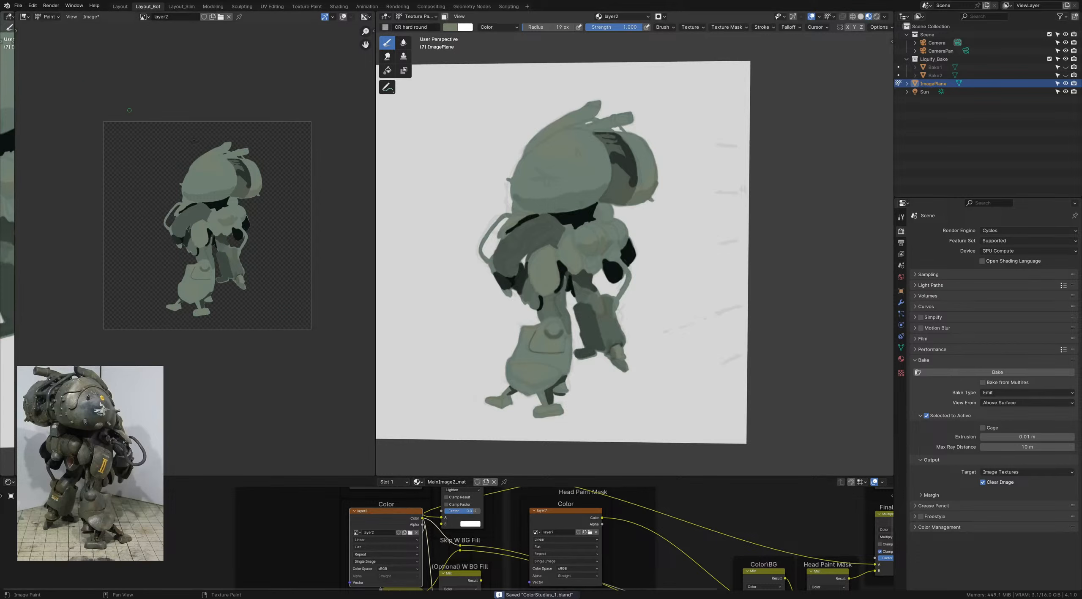
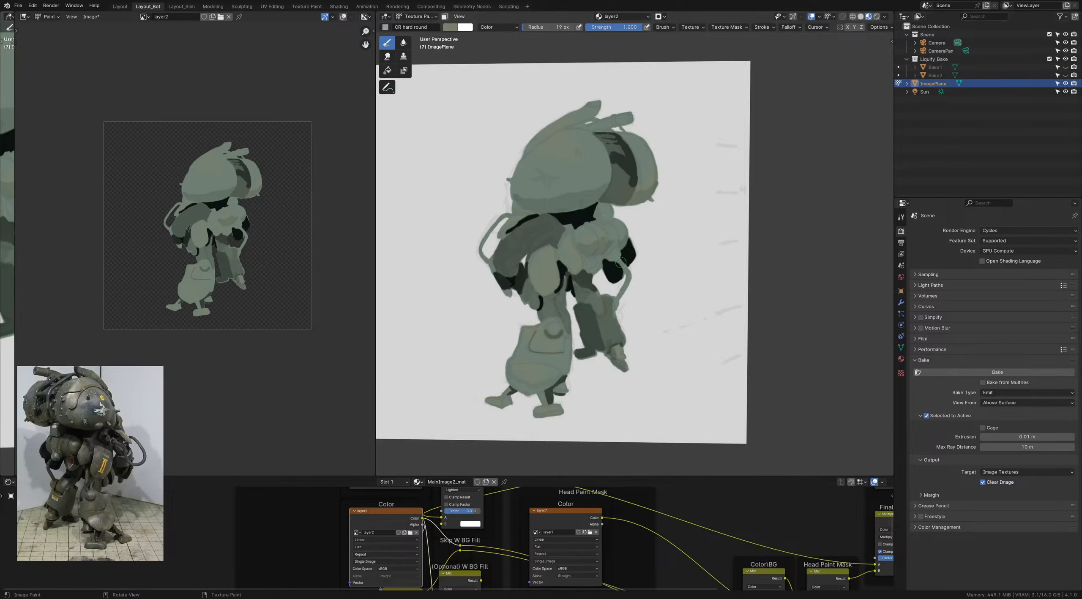
Step: Move the image plane slightly and save the file
key("g")
left_click(566, 182)
middle_click_drag(575, 170, 596, 172, "shift")
key("ctrl+s")
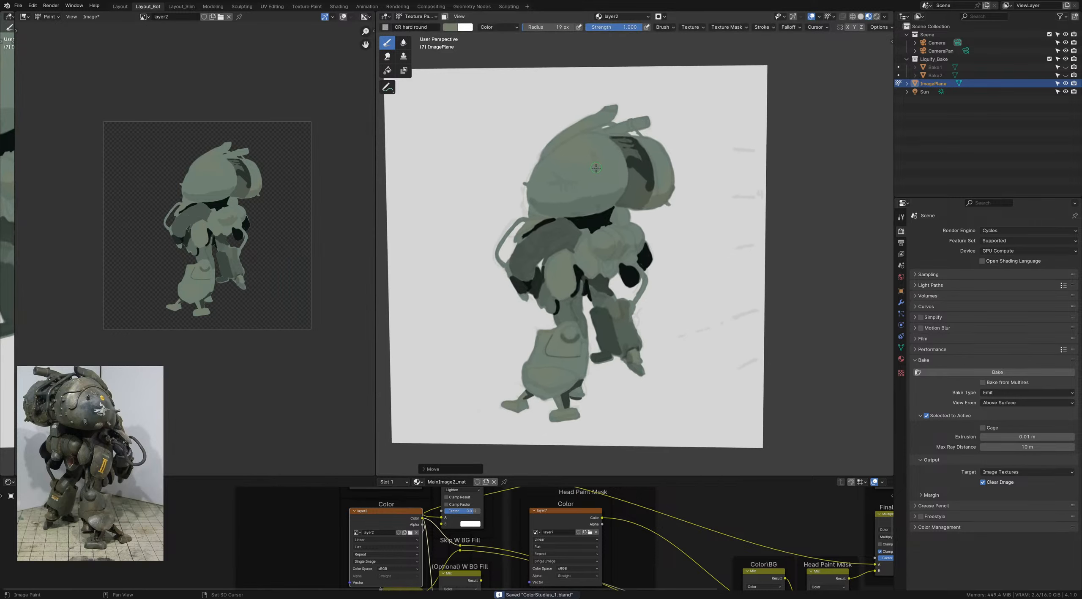
Step: Pick a lighter, cooler green and tint the front of the helmet with the Color blending mode
right_click(596, 173)
left_click(499, 27)
left_click_drag(604, 177, 595, 178)
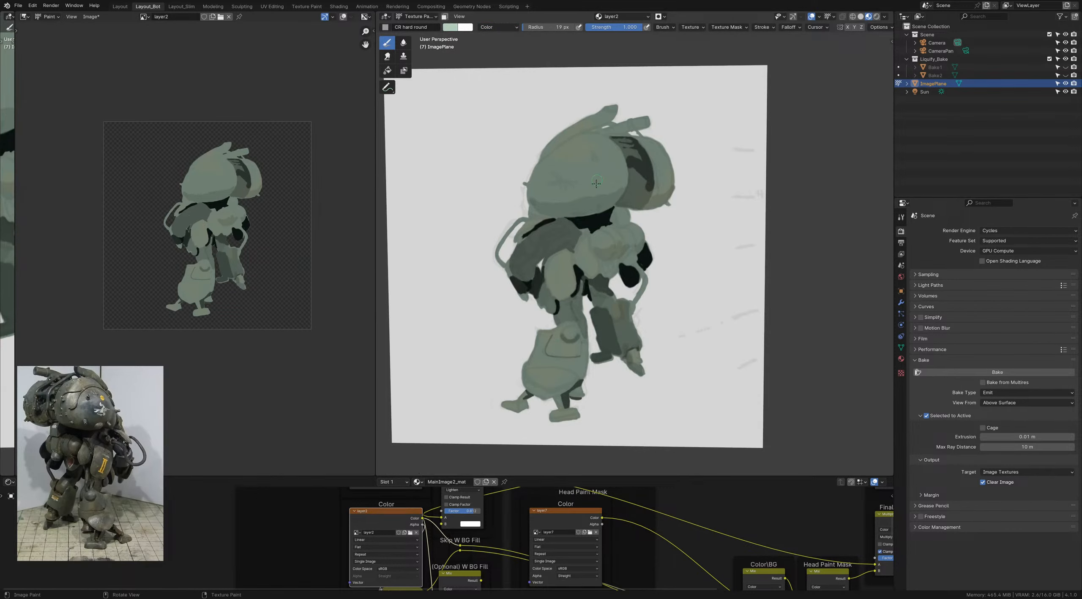
Step: Pick a near-white color, reduce the brush strength and lightly neutralize the hue on the front of the helmet
key("c")
left_click_drag(525, 208, 487, 194)
left_click_drag(594, 157, 597, 171)
key("shift+f")
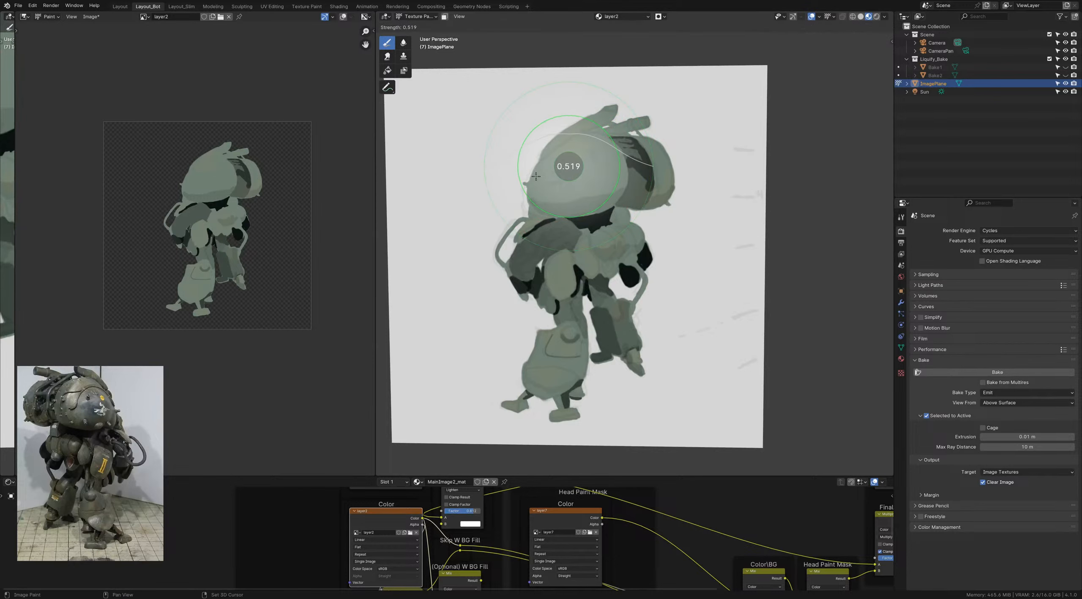
left_click(549, 169)
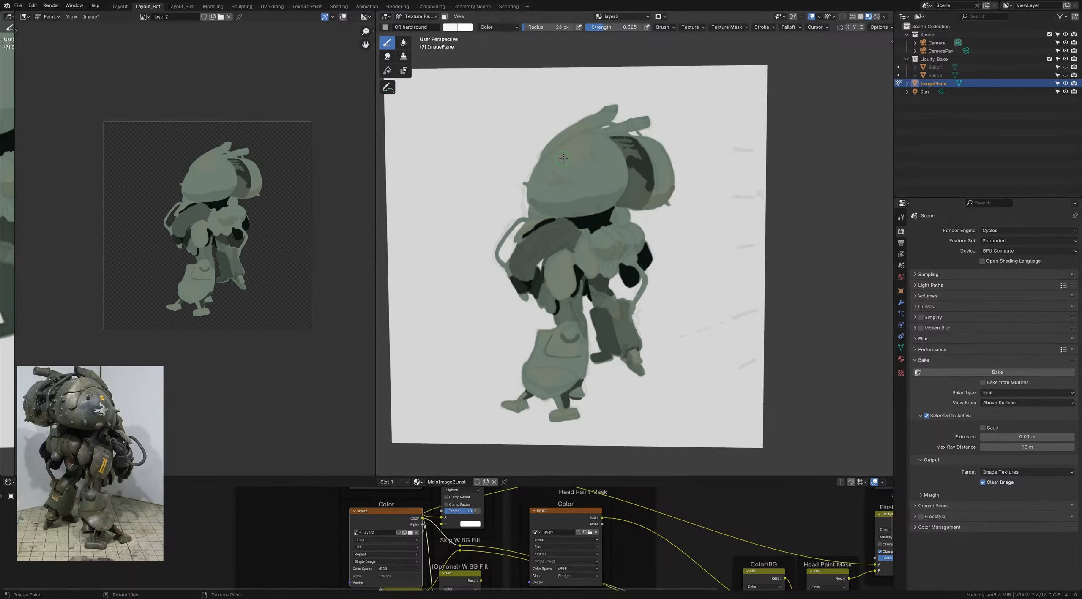
key("f")
left_click(547, 164)
Step: Soften the hue on the near thigh and shin with the near-white tint, and set the brush radius to 22 px
key("f")
left_click(548, 334)
key("bracketleft")
key("bracketleft")
key("bracketleft")
left_click_drag(553, 266, 545, 268)
key("f")
left_click(544, 180)
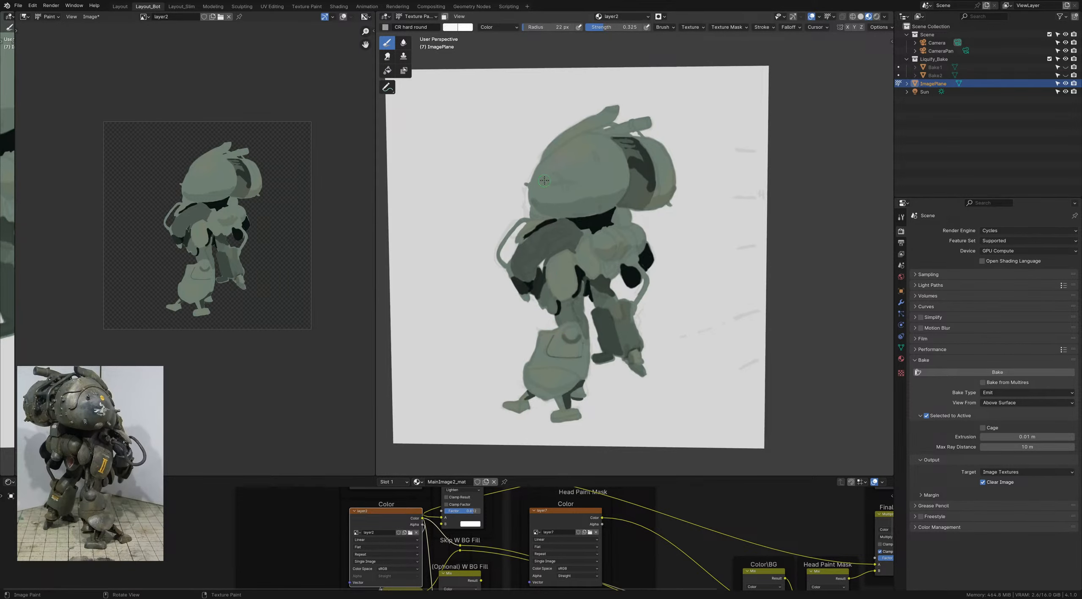
Step: Tint the far shin with a pale yellow-green gray using a 9 px brush, and save the file
key("bracketleft")
key("bracketleft")
key("bracketleft")
key("bracketleft")
key("bracketleft")
key("bracketleft")
key("bracketleft")
key("bracketleft")
key("c")
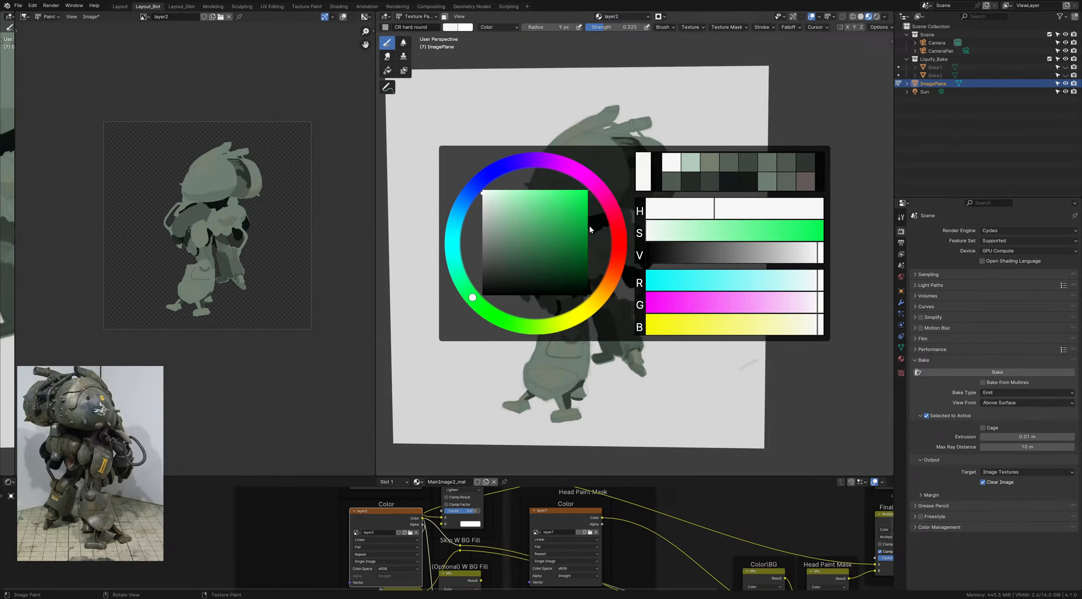
left_click(596, 302)
left_click(597, 300)
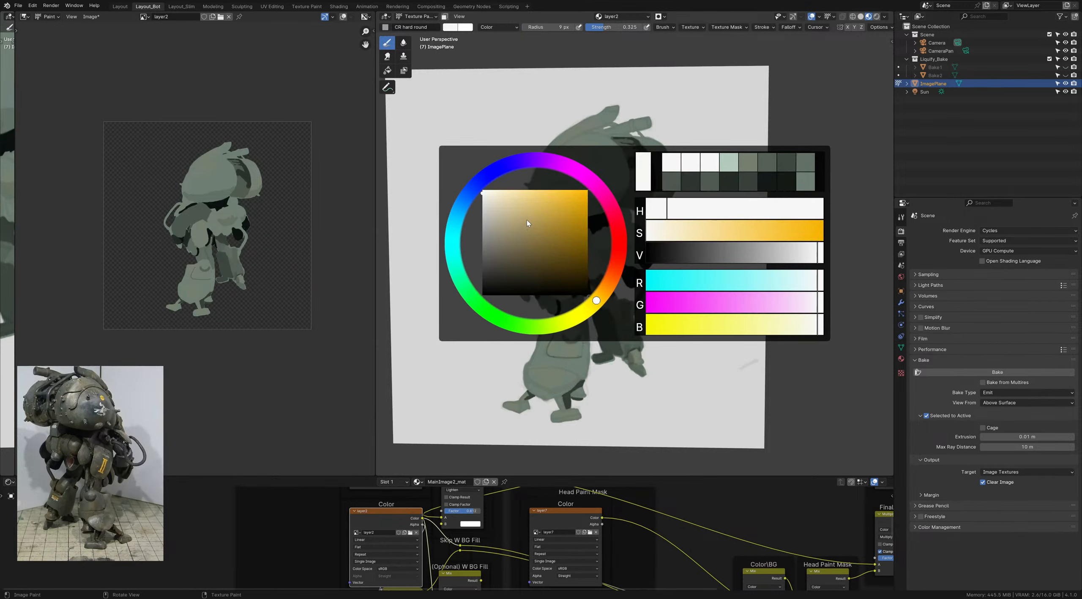
left_click(544, 319)
left_click(488, 211)
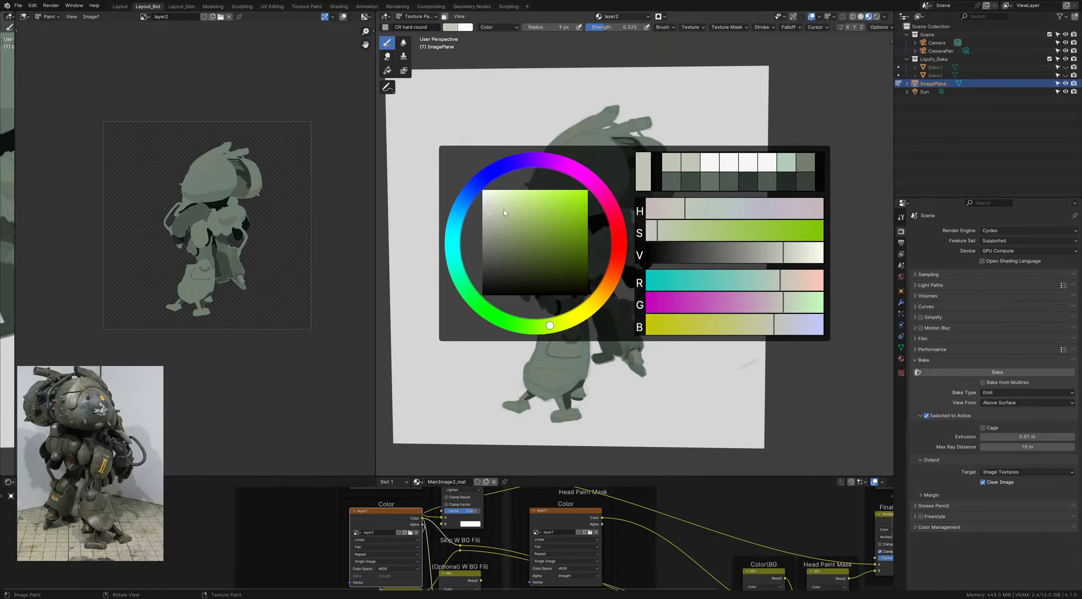
left_click_drag(635, 357, 633, 354)
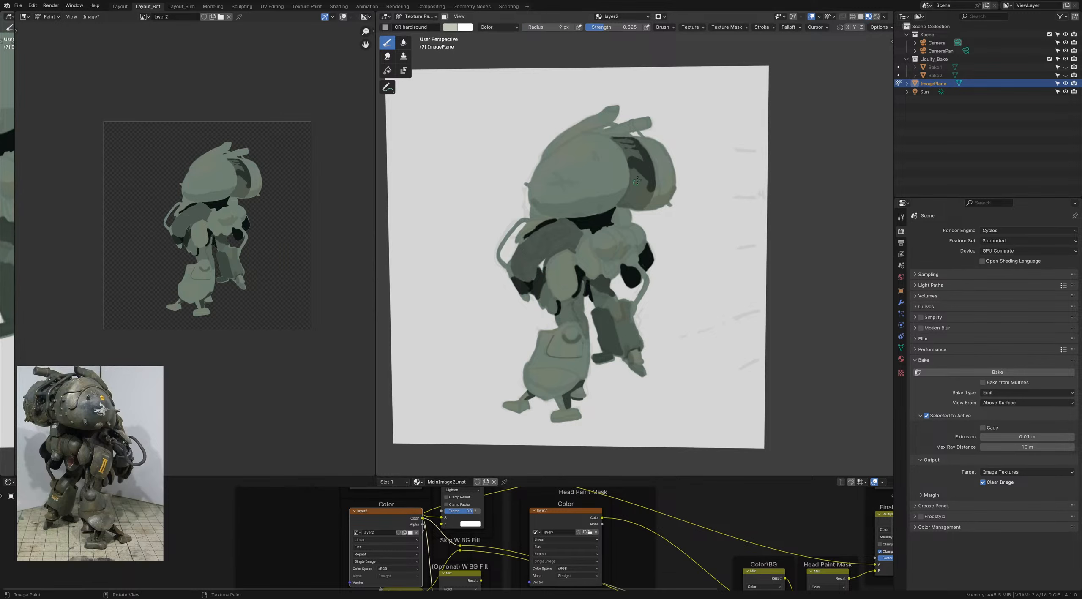
middle_click_drag(589, 220, 601, 219, "shift")
key("ctrl+s")
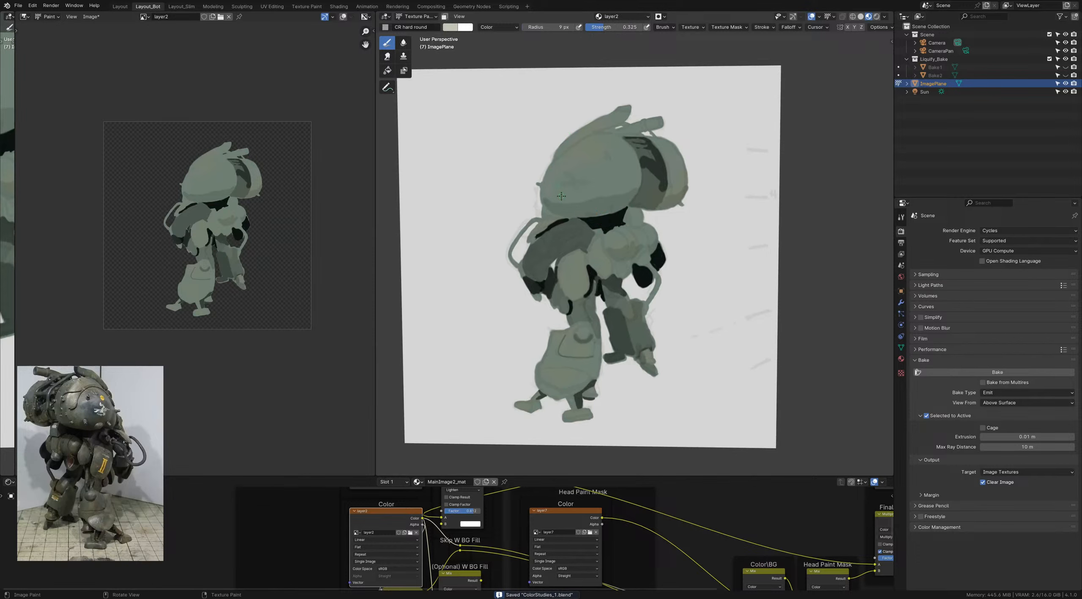
Step: Set the brush to Mix blending with a pale cream color and strength 1.000, undoing the faint trial stroke on the helmet
left_click(499, 27)
left_click(506, 48)
middle_click_drag(602, 159, 587, 172, "shift")
key("c")
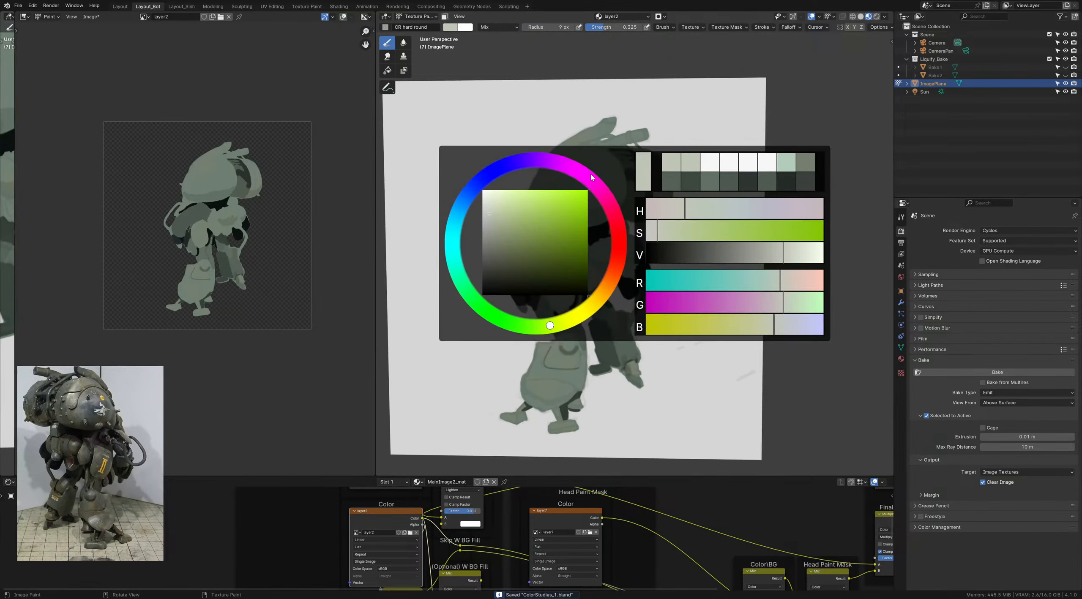
left_click(493, 199)
key("f")
left_click(603, 168)
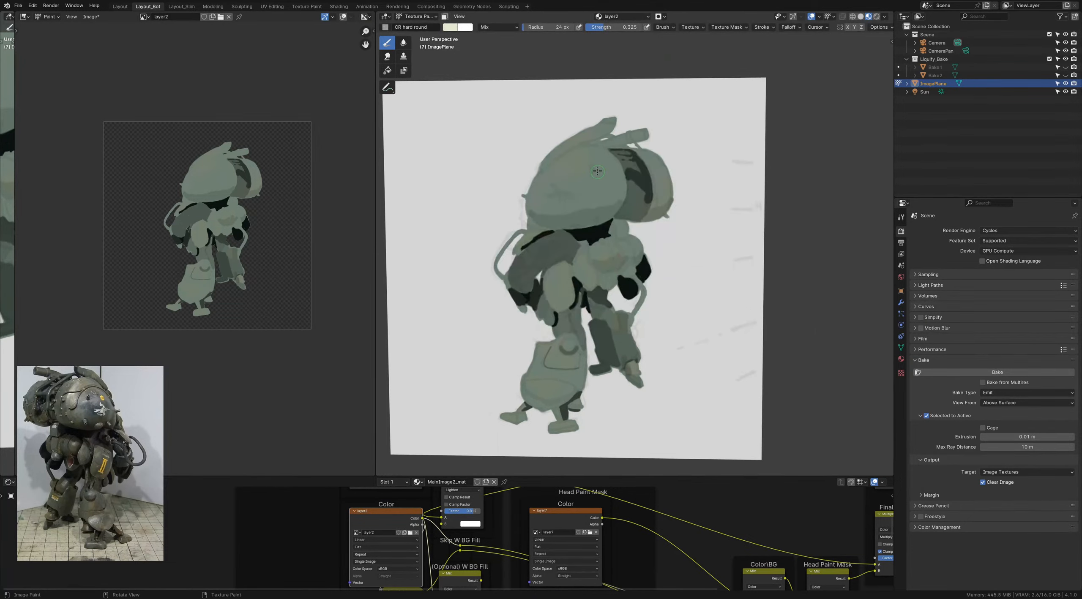
mouse_move(597, 168)
left_mouse_down()
mouse_move(602, 195)
mouse_move(587, 157)
mouse_move(547, 173)
left_mouse_up()
key("shift+f")
left_click(646, 153)
key("ctrl+z")
Step: Paint a thick arched cream highlight across the upper helmet with a 16 px brush
key("bracketleft")
key("bracketleft")
key("bracketleft")
key("bracketleft")
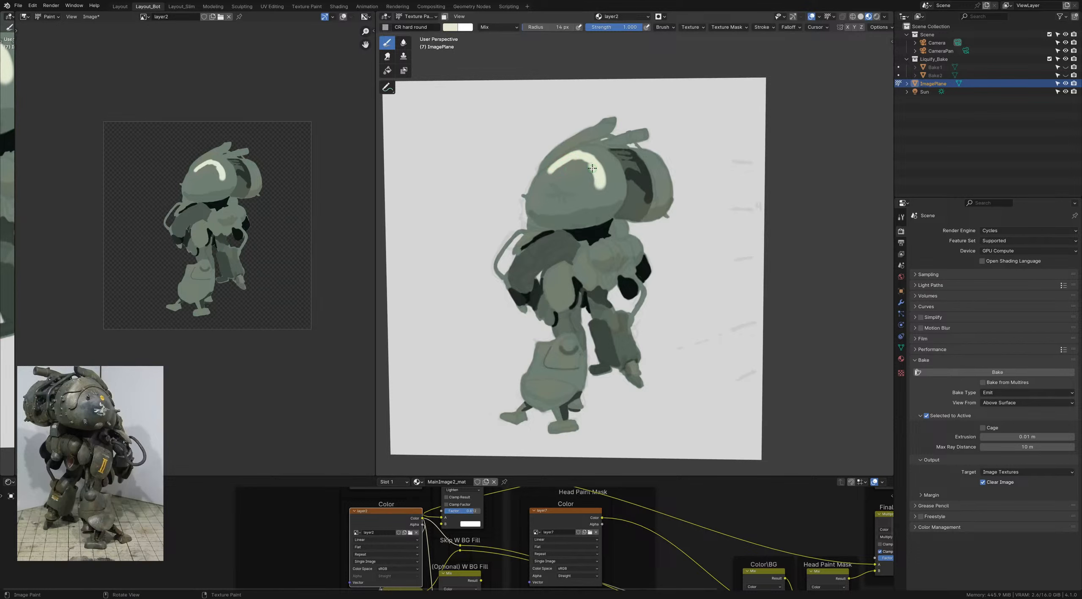
key("bracketright")
left_click_drag(595, 160, 602, 188)
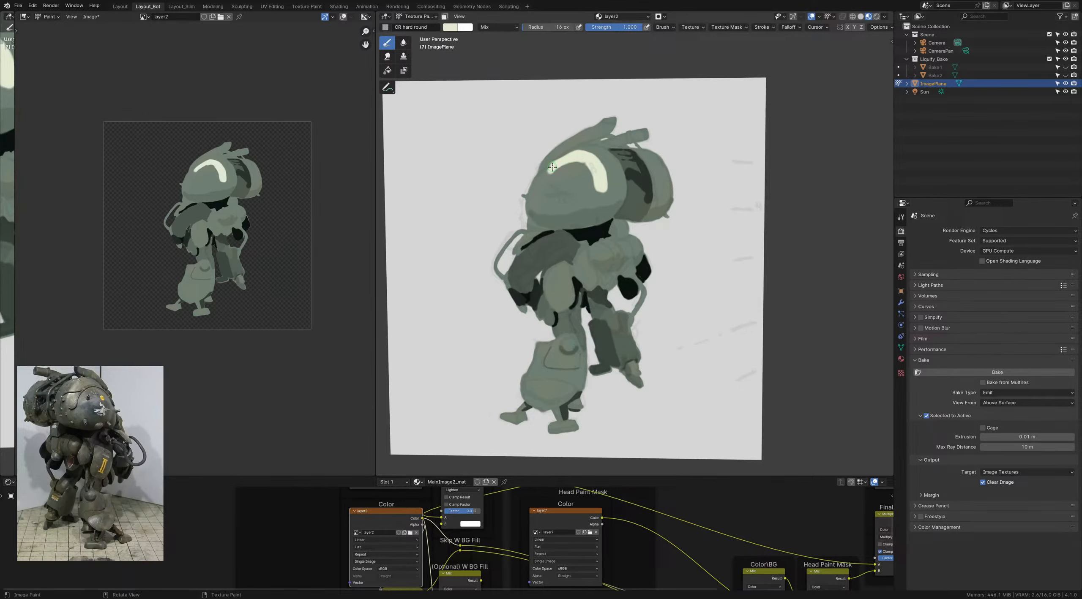
left_click_drag(555, 166, 549, 175)
Step: Paint a small cream highlight on the near knee's round joint with a 7 px brush
middle_click_drag(639, 206, 640, 192, "shift")
middle_click_drag(551, 298, 555, 280, "shift")
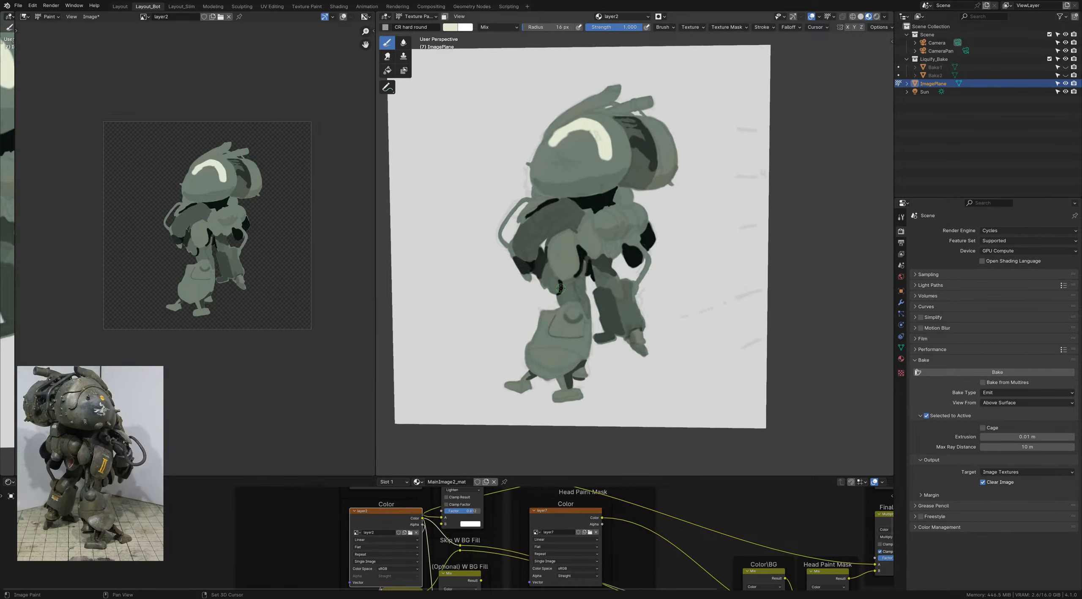
key("bracketleft")
key("bracketleft")
key("bracketleft")
key("bracketleft")
left_click_drag(575, 312, 567, 314)
middle_click_drag(557, 360, 558, 353, "shift")
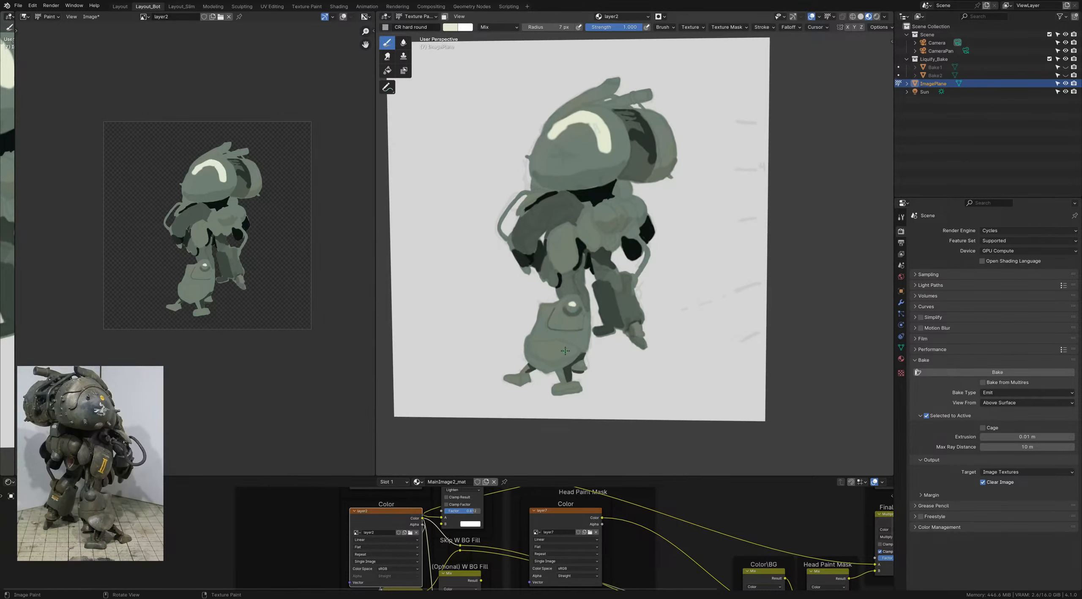
Step: Enlarge the brush and paint a rounded cream highlight on the bulge of the near shin's lower armor
key("bracketleft")
key("bracketright")
key("bracketright")
key("bracketright")
key("bracketright")
key("bracketright")
key("bracketright")
key("bracketright")
key("bracketright")
key("bracketright")
mouse_move(562, 346)
left_mouse_down()
mouse_move(573, 350)
mouse_move(560, 345)
mouse_move(565, 354)
left_mouse_up()
Step: Shrink the brush and paint a highlight dot on the round chest armor and a thin streak down the near thigh
middle_click_drag(592, 224, 607, 235)
key("bracketleft")
key("bracketleft")
key("bracketleft")
key("bracketleft")
key("bracketleft")
key("bracketleft")
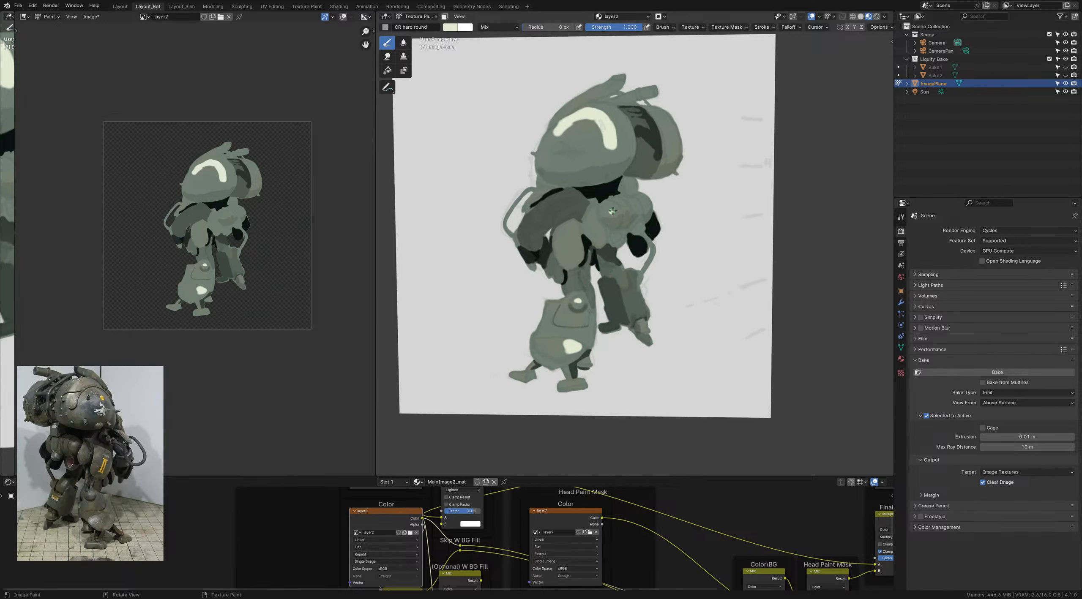
left_click(612, 211)
key("bracketleft")
left_click_drag(578, 228, 580, 252)
Step: Add thin 4 px highlights to the far shin and the dark band behind the helmet, and save the file
middle_click_drag(585, 263, 578, 249, "shift")
middle_click_drag(635, 284, 604, 267)
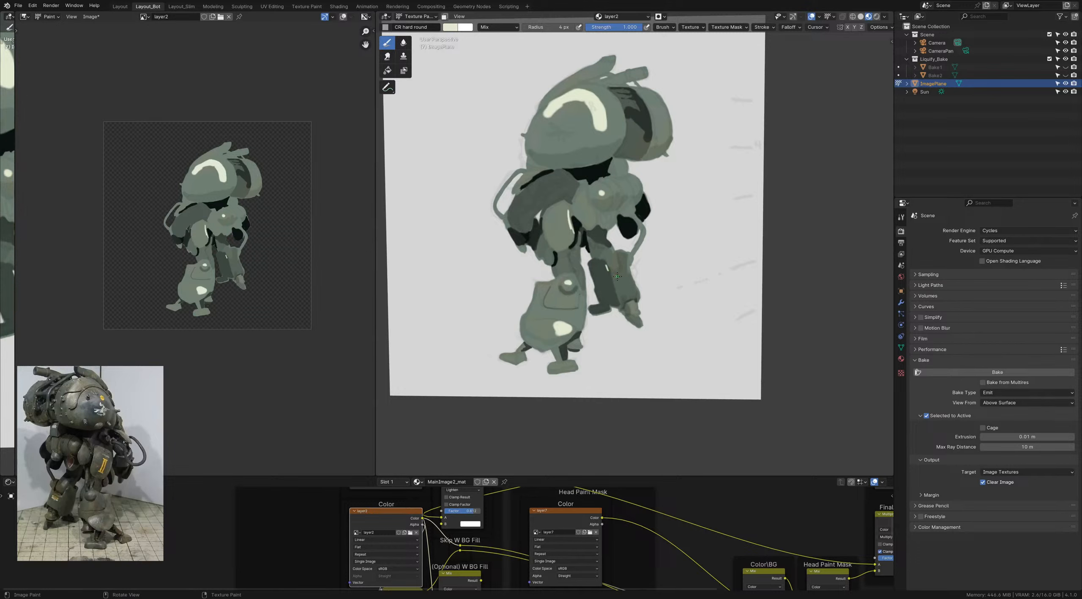
middle_click_drag(623, 273, 652, 174)
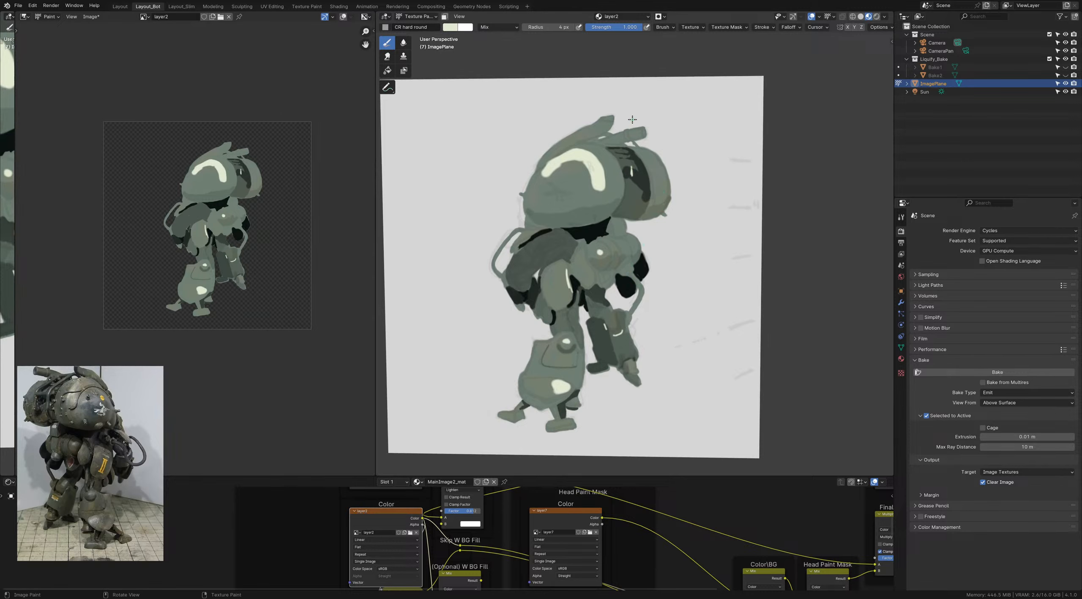
middle_click_drag(631, 171, 578, 210)
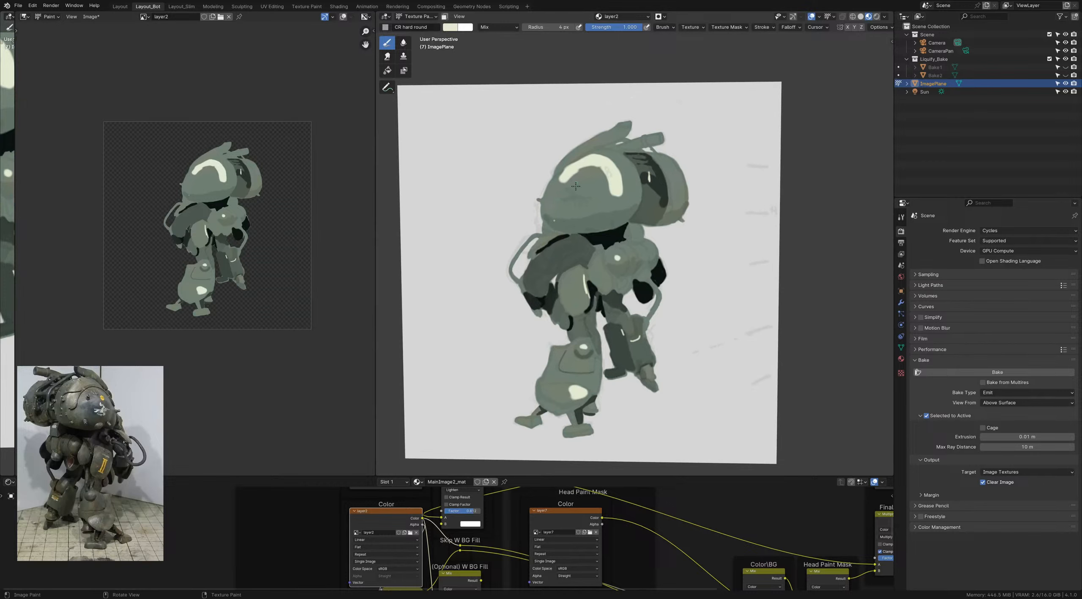
key("ctrl")
key("ctrl+s")
Step: Draw small dark fittings and an oval outline along the helmet's lower front with a 5 px brush
key("shift")
mouse_move(569, 213)
middle_mouse_down("ctrl")
mouse_move(570, 235)
mouse_move(528, 199)
middle_mouse_up("ctrl")
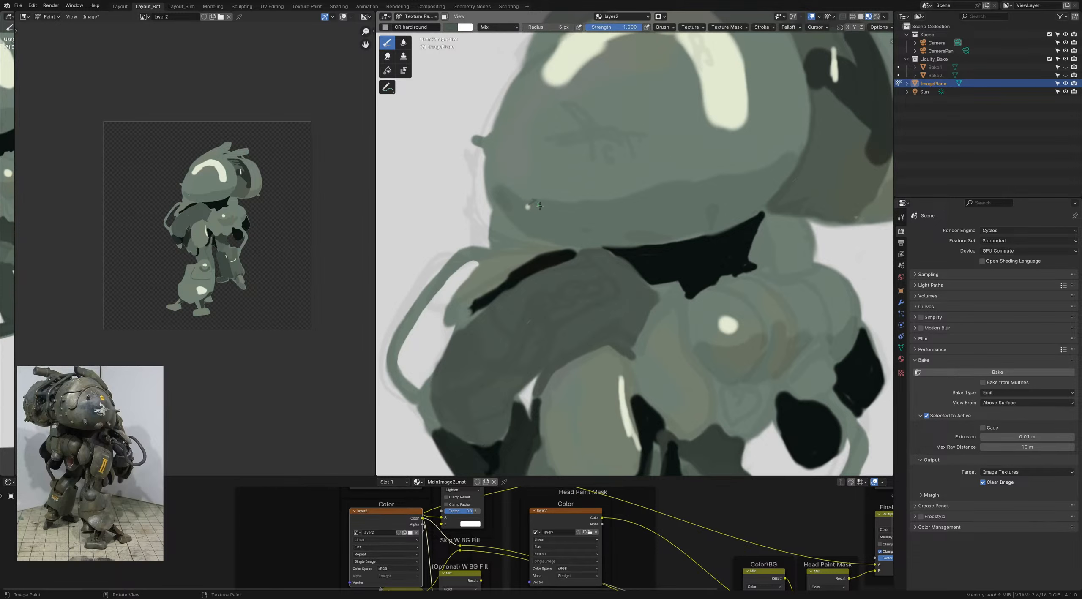
mouse_move(532, 200)
left_mouse_down()
mouse_move(538, 209)
mouse_move(523, 212)
left_mouse_up()
mouse_move(623, 221)
left_mouse_down()
mouse_move(620, 236)
mouse_move(600, 239)
mouse_move(627, 225)
left_mouse_up()
key("ctrl+z")
middle_click_drag(582, 217, 637, 213, "ctrl")
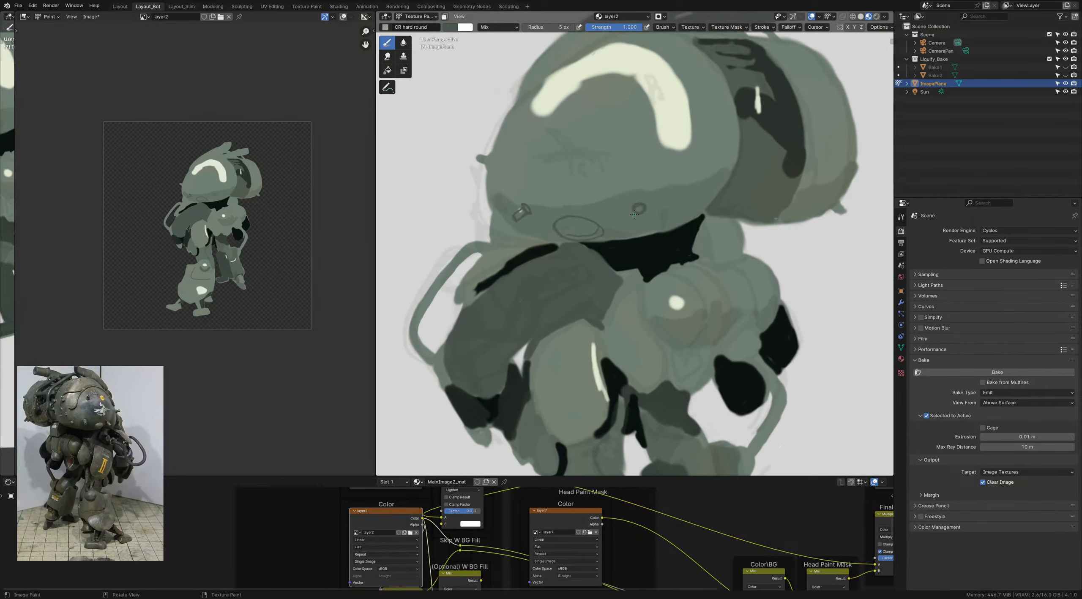
left_click_drag(636, 213, 637, 211)
Step: Redraw the small knob protruding from the helmet's front edge with dark detail lines
middle_click_drag(499, 160, 553, 215, "shift")
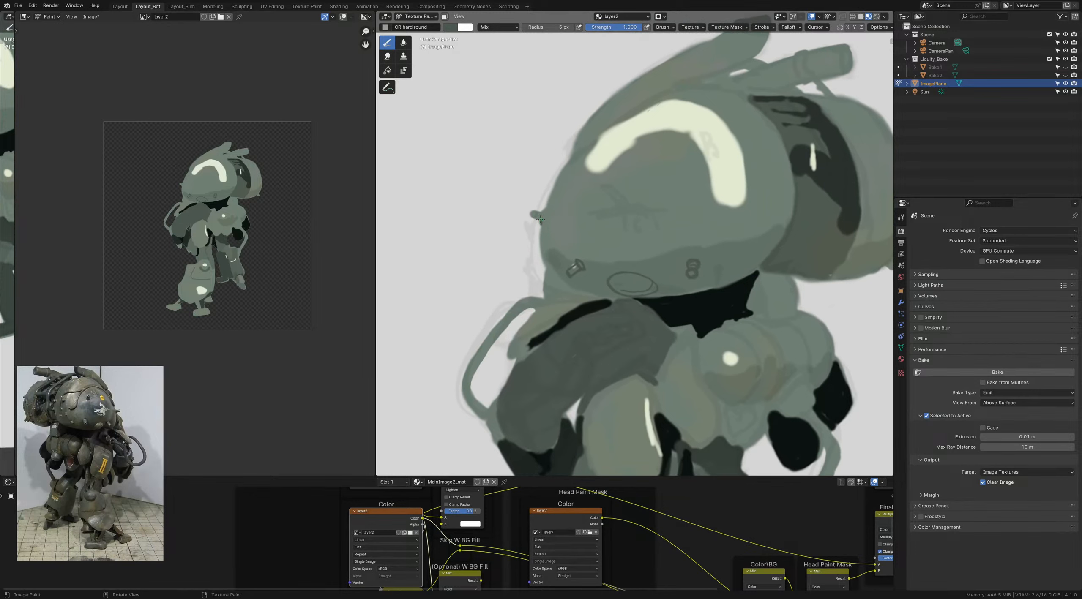
key("ctrl+z")
left_click_drag(540, 226, 528, 214)
Step: Draw a dark curved panel seam across the upper helmet with a bracket-shaped line dropping over the cream highlight
scroll(585, 200, "down", 5)
middle_click_drag(613, 276, 598, 239, "ctrl")
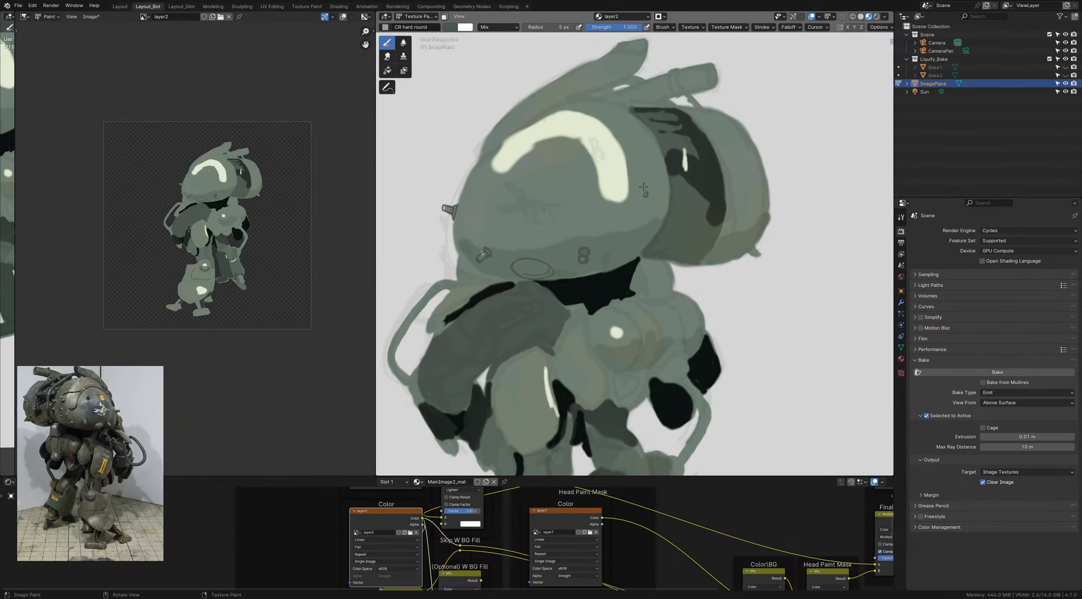
middle_click_drag(643, 187, 646, 199, "shift")
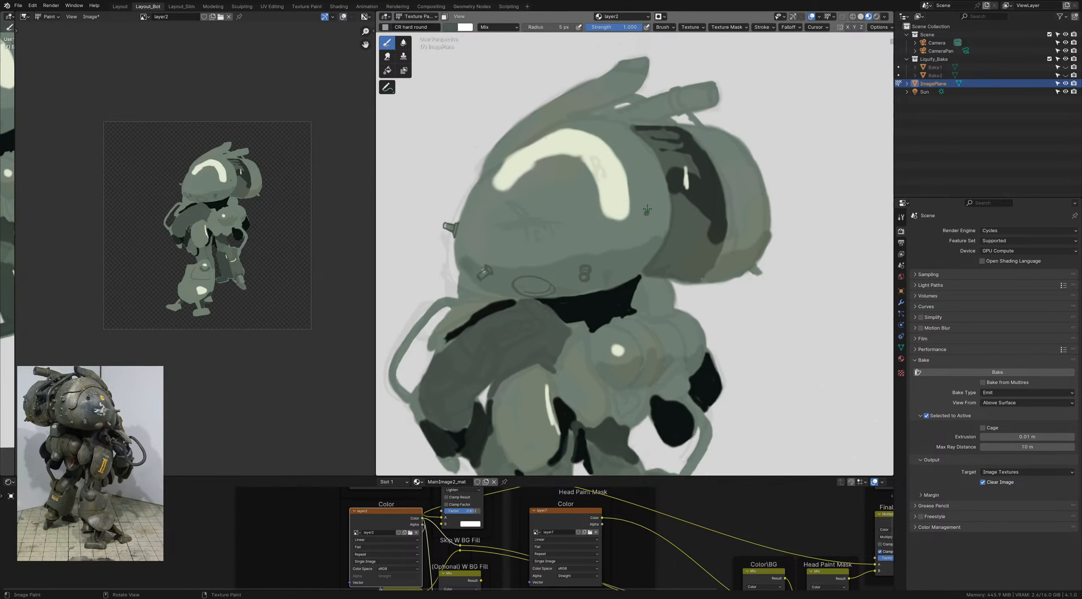
mouse_move(648, 209)
left_mouse_down()
mouse_move(643, 184)
mouse_move(645, 212)
left_mouse_up()
mouse_move(639, 175)
left_mouse_down()
mouse_move(578, 166)
mouse_move(608, 169)
left_mouse_up()
middle_click_drag(578, 174, 589, 176, "shift")
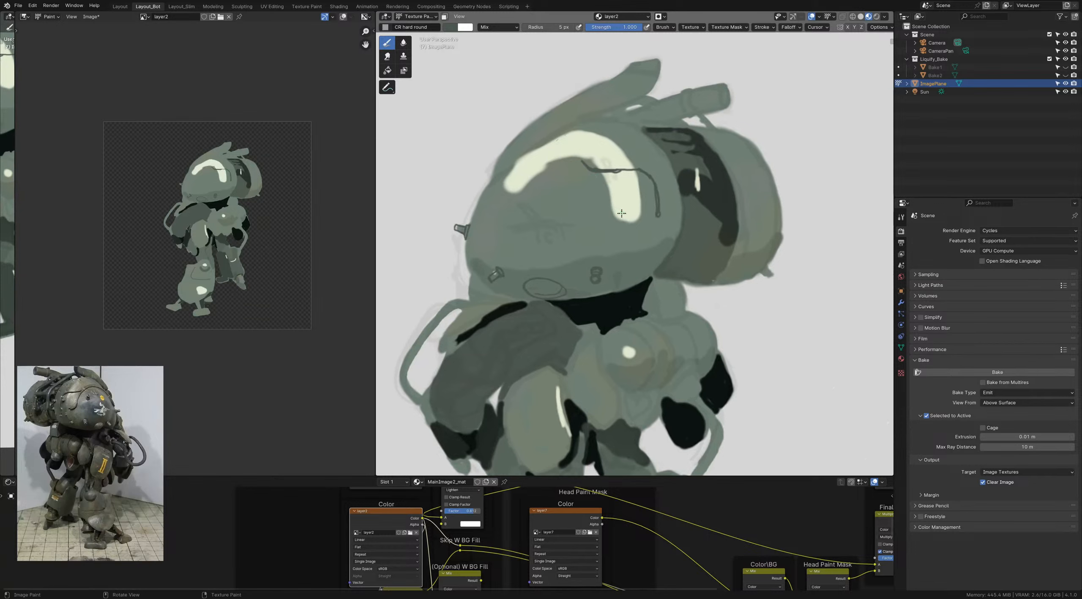
left_click_drag(617, 213, 616, 212)
mouse_move(611, 216)
left_mouse_down()
mouse_move(588, 210)
mouse_move(582, 165)
mouse_move(558, 154)
mouse_move(531, 157)
mouse_move(490, 188)
mouse_move(562, 156)
mouse_move(580, 167)
left_mouse_up()
middle_click_drag(596, 186, 668, 252, "ctrl")
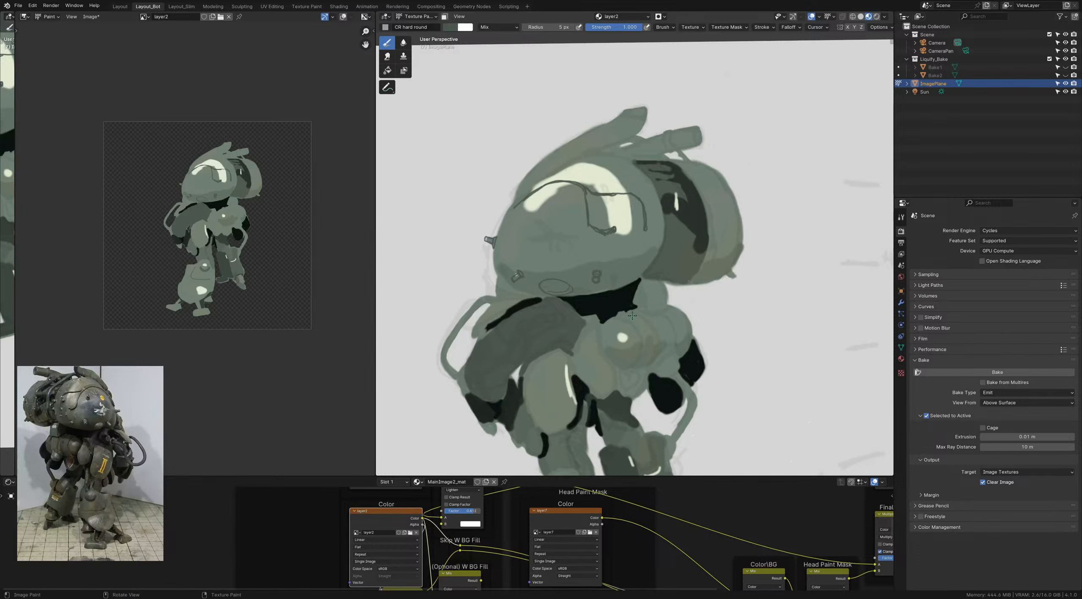
Step: Sample the near-black color and darken the gap beneath the helmet beside the backpack with a 6 px brush
middle_click_drag(670, 266, 652, 255, "shift")
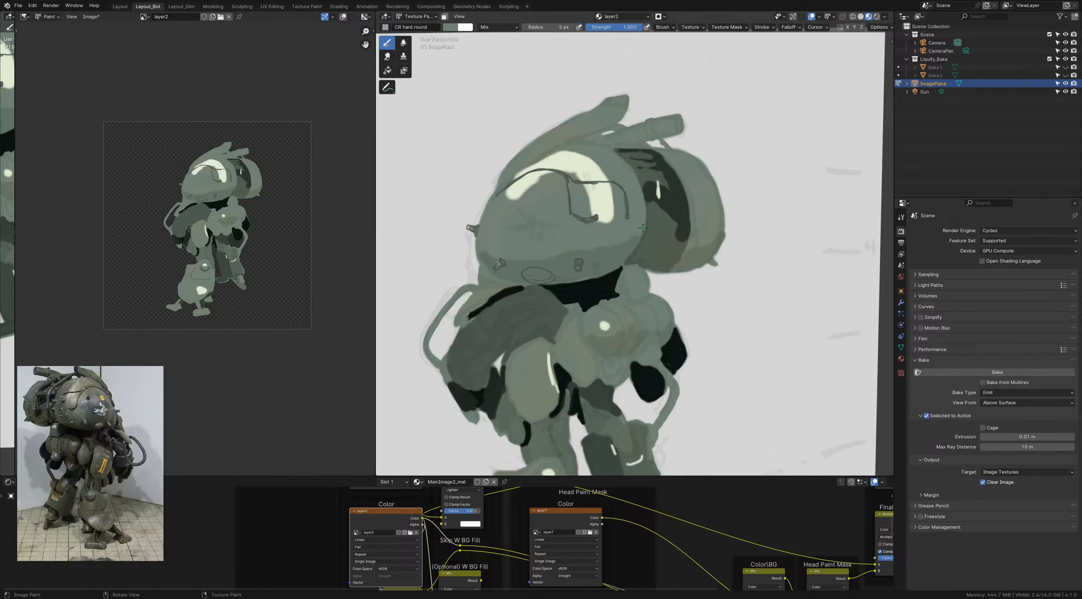
middle_click_drag(643, 229, 644, 256)
key("s")
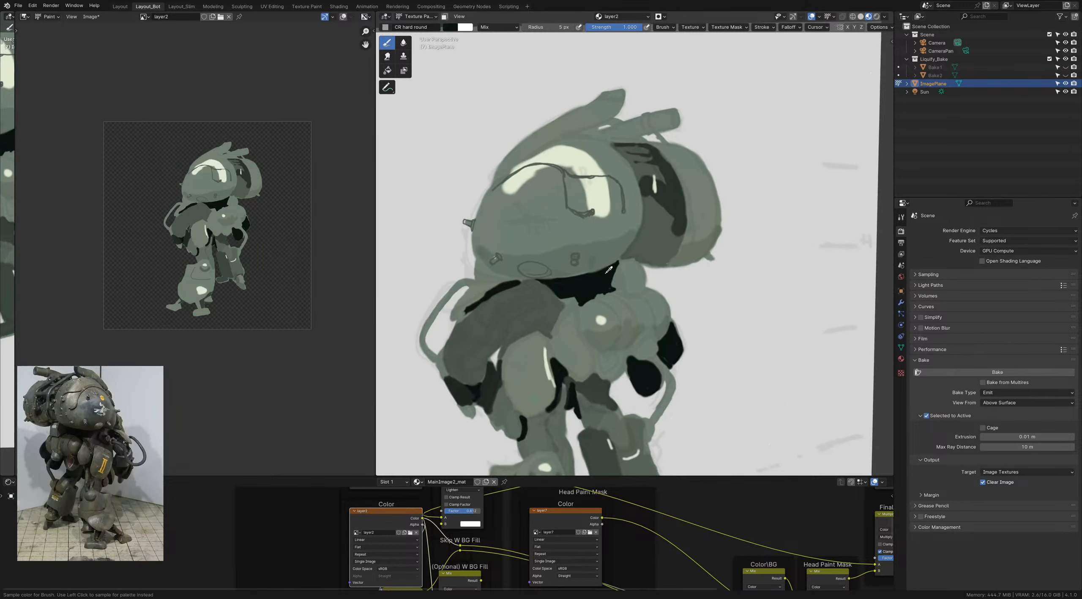
key("f")
left_click(647, 249)
mouse_move(643, 213)
middle_mouse_down("ctrl")
mouse_move(636, 288)
mouse_move(633, 214)
middle_mouse_up("ctrl")
middle_click_drag(591, 308, 601, 258, "shift")
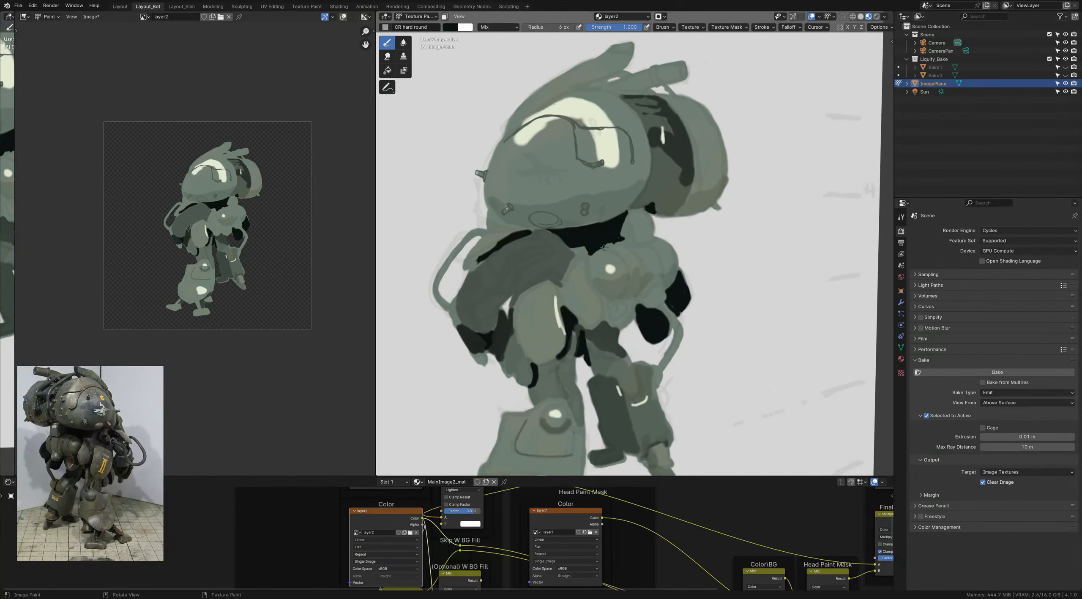
Step: Switch the brush to Darken blending and set its radius to 17 px
key("shift+f")
left_click(562, 269)
key("shift+f")
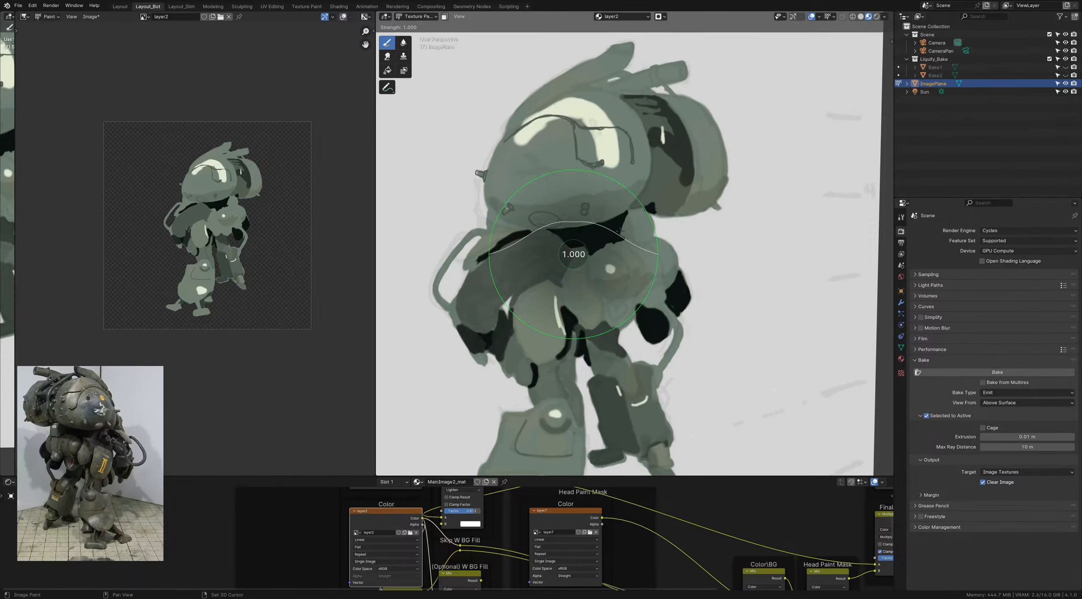
left_click(658, 253)
left_click(510, 27)
left_click(494, 60)
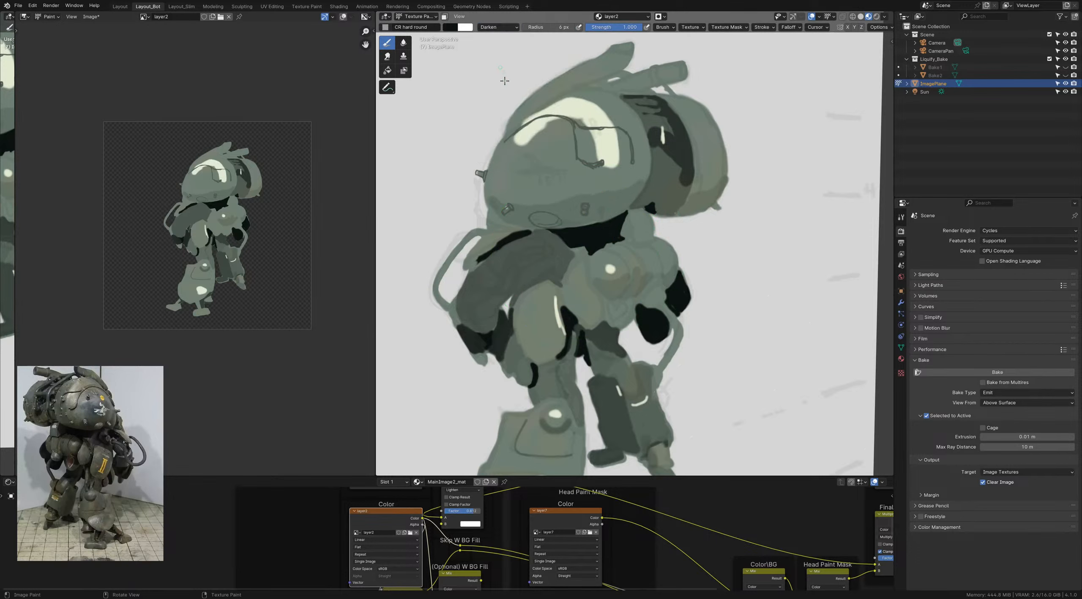
key("f")
left_click(603, 256)
Step: Sample a dark gray-green, set the brush strength to 1.000 and paint a shadow on the upper chest beneath the helmet
key("shift+f")
left_click(638, 220)
key("s")
key("c")
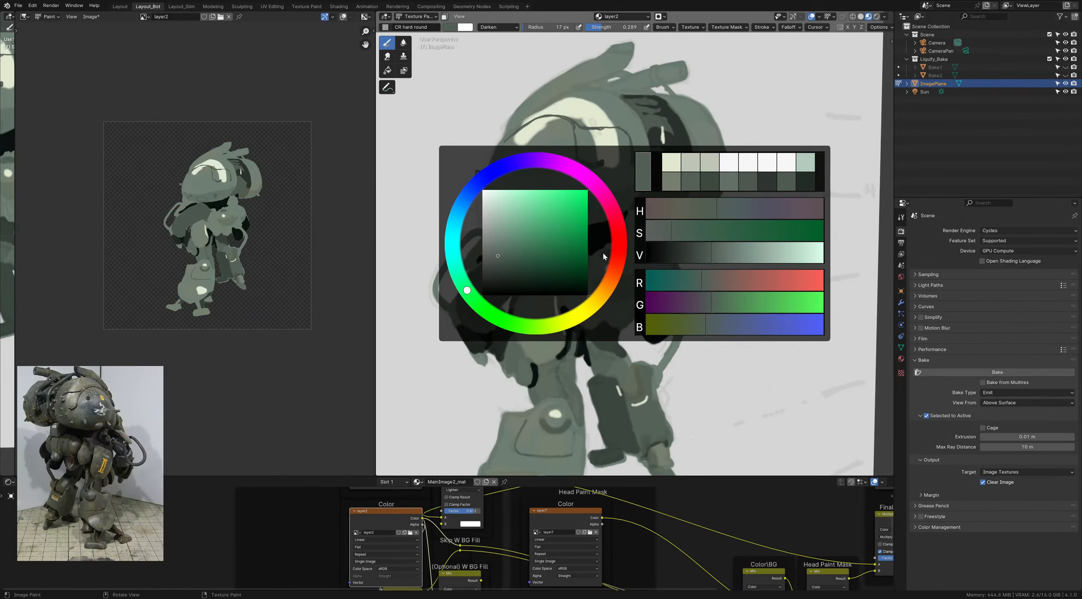
key("shift+f")
left_click(590, 256)
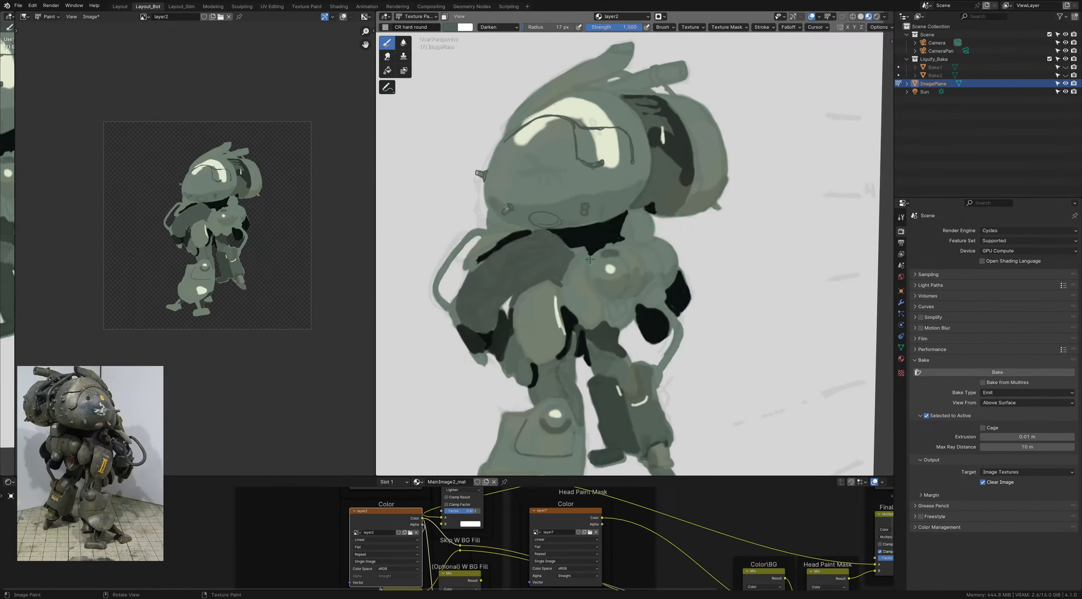
left_click_drag(591, 261, 627, 243)
Step: Reduce the brush radius to 15 px and shade the shoulder joint under the backpack, undoing the last stroke
key("bracketleft")
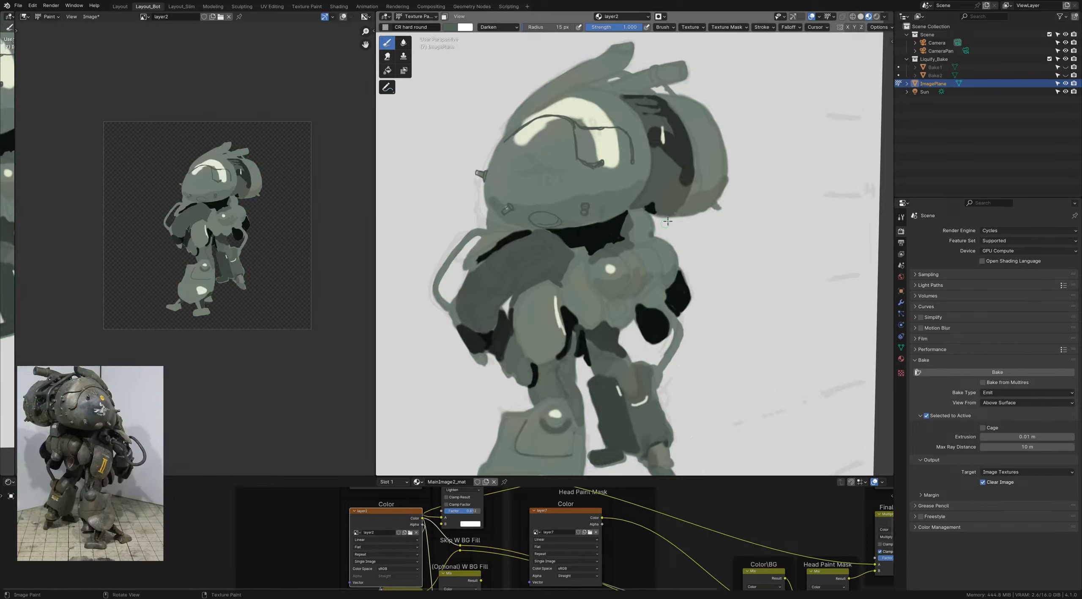
mouse_move(651, 233)
left_mouse_down()
mouse_move(659, 221)
mouse_move(647, 223)
left_mouse_up()
key("ctrl+z")
Step: Pick a darker gray-green, paint curved panel details on the upper shoulder armor with a 7 px brush, and save the file
middle_click_drag(543, 264, 569, 248, "shift")
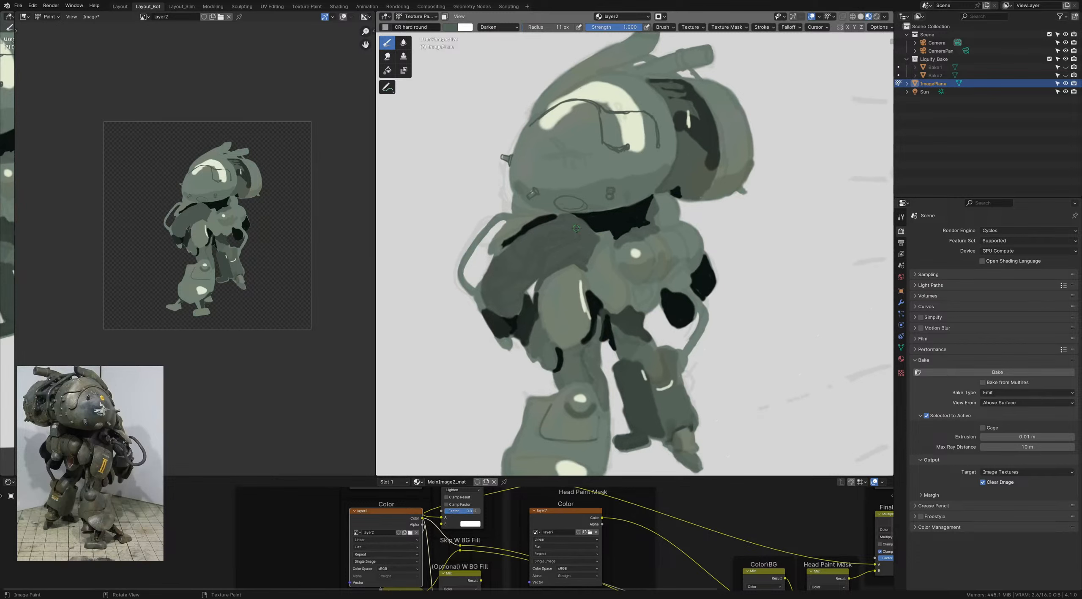
right_click(600, 249)
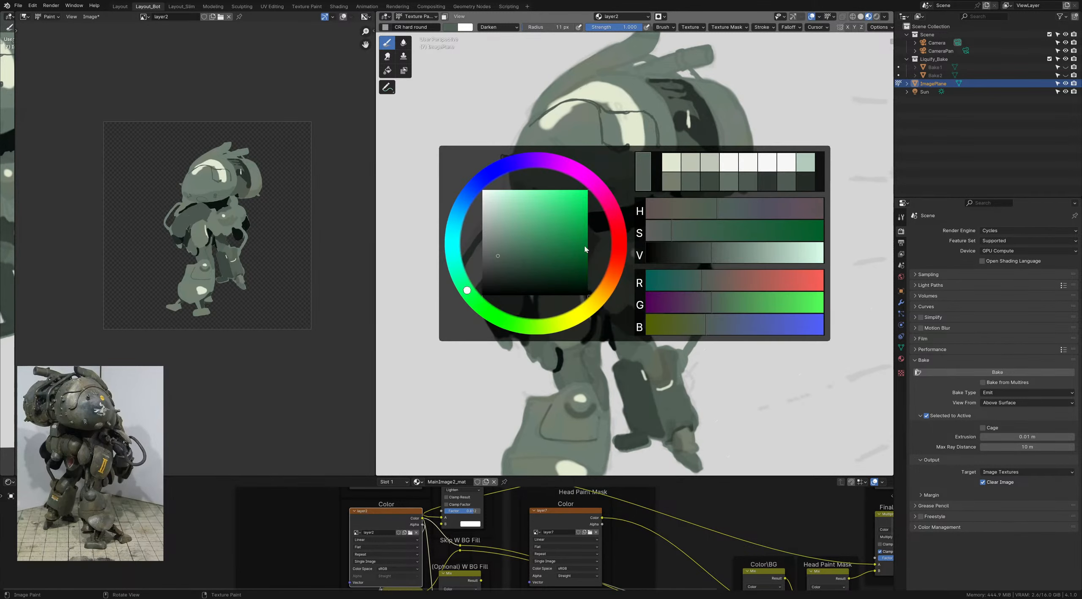
left_click(500, 273)
key("bracketleft")
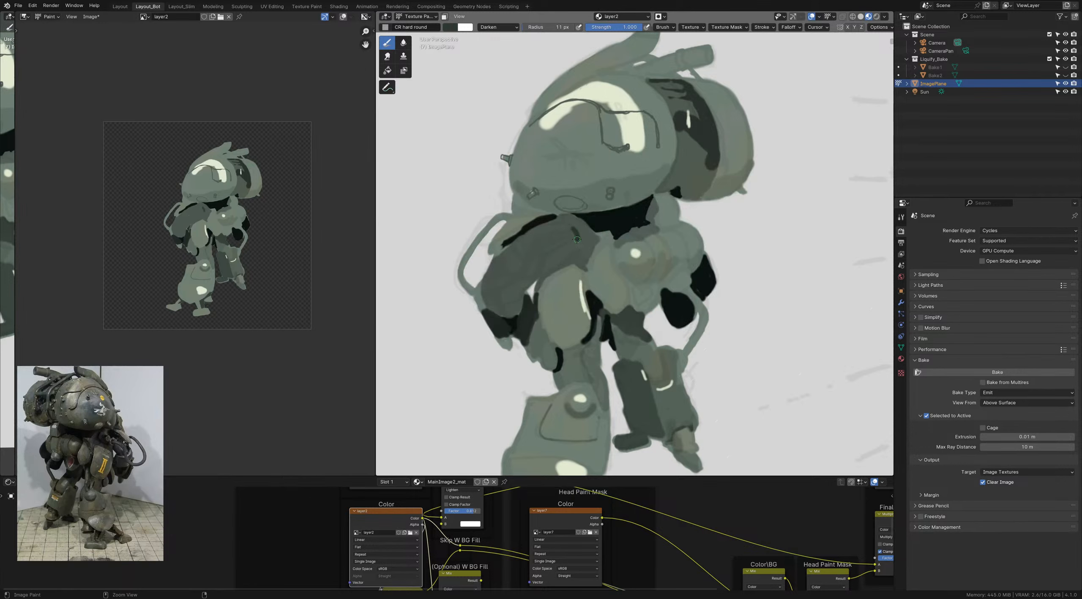
mouse_move(575, 229)
left_mouse_down()
mouse_move(580, 238)
mouse_move(562, 249)
left_mouse_up()
key("bracketleft")
mouse_move(548, 247)
middle_mouse_down("ctrl")
mouse_move(545, 291)
mouse_move(567, 299)
mouse_move(559, 268)
middle_mouse_up("ctrl")
key("ctrl+s")
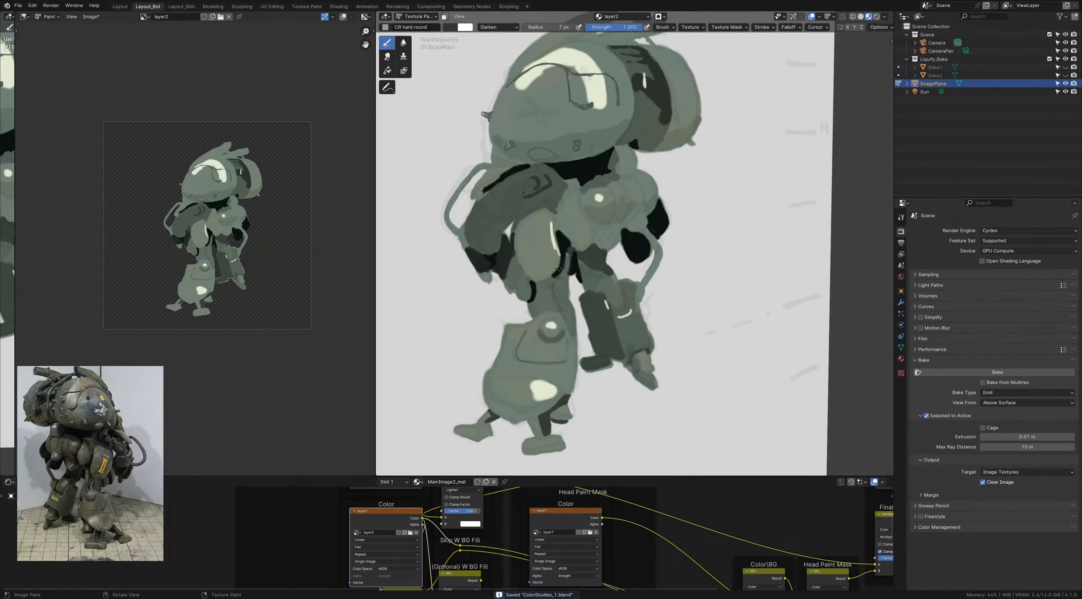
Step: Switch the brush to Mix blending and paint a near-black line in the seam beside the chest's round joint
scroll(554, 281, "up", 2)
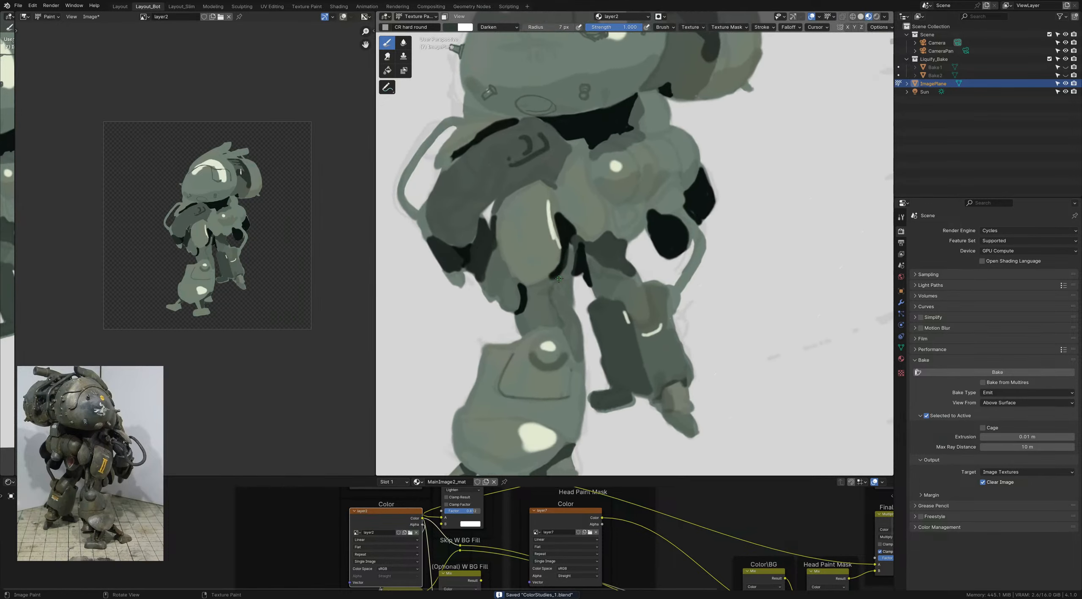
middle_click_drag(558, 280, 561, 306, "shift")
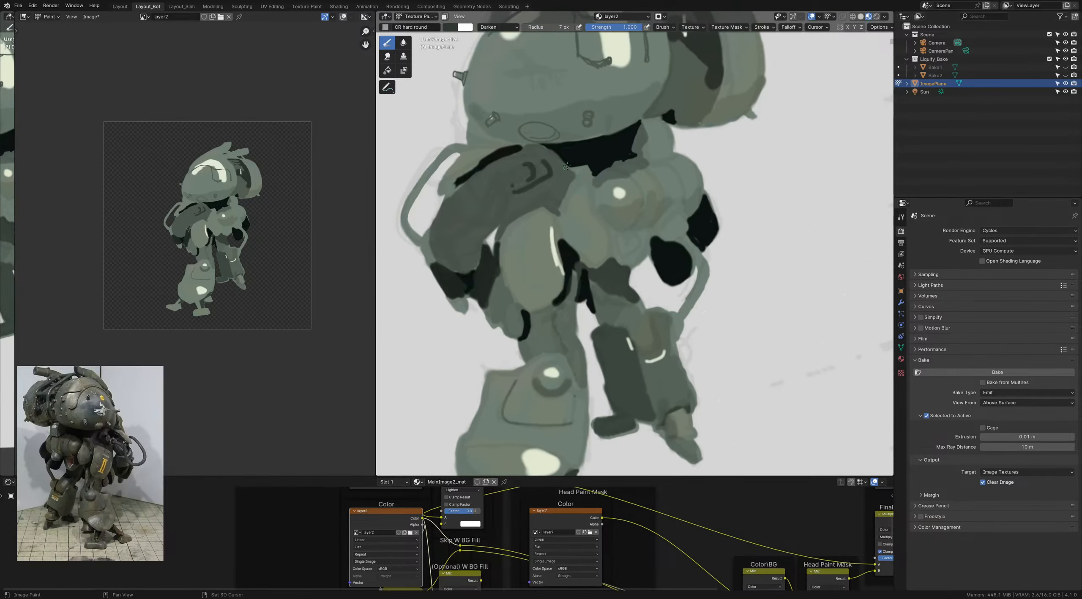
key("shift+x")
left_click(498, 27)
left_click(500, 49)
scroll(610, 207, "up", 2)
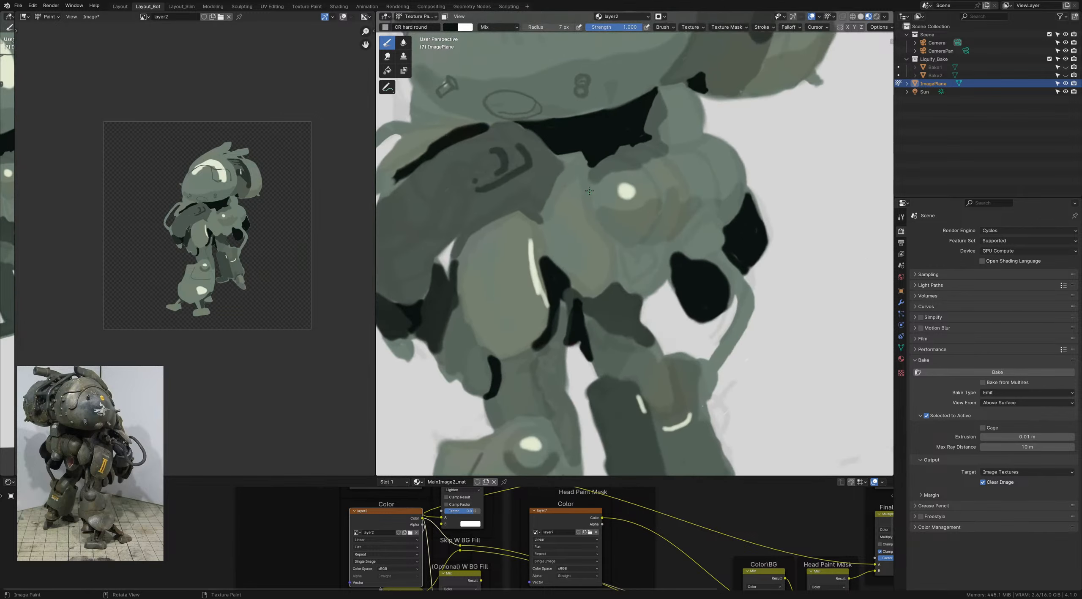
left_click_drag(588, 182, 597, 216)
Step: Sample the surrounding color and refine the seam along the oval front plate with a 6 px brush at strength 1.000
key("shift+f")
left_click(546, 191)
key("s")
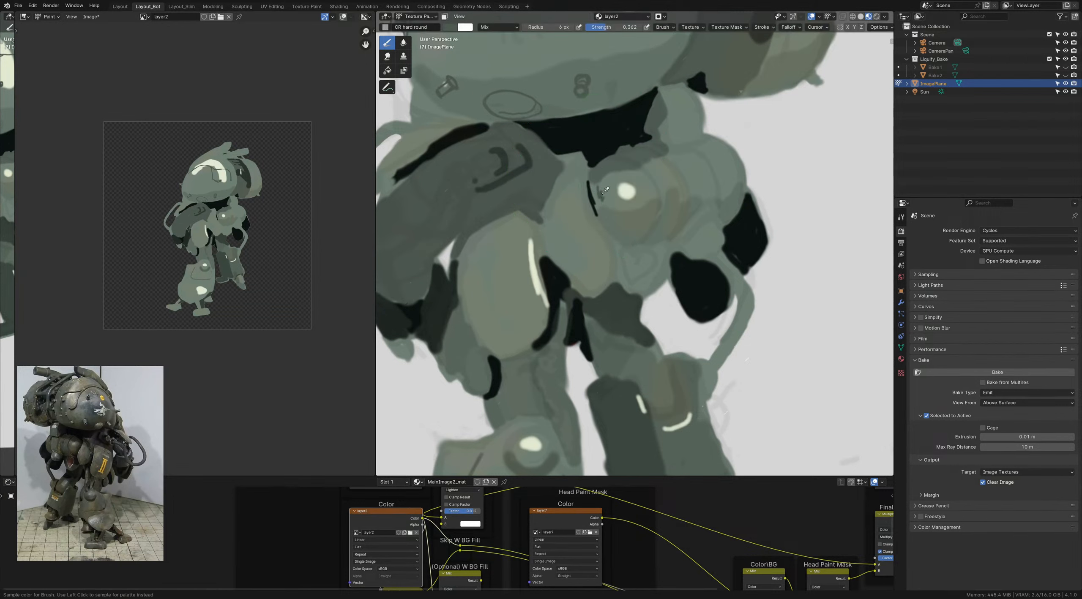
key("shift+f")
left_click(589, 190)
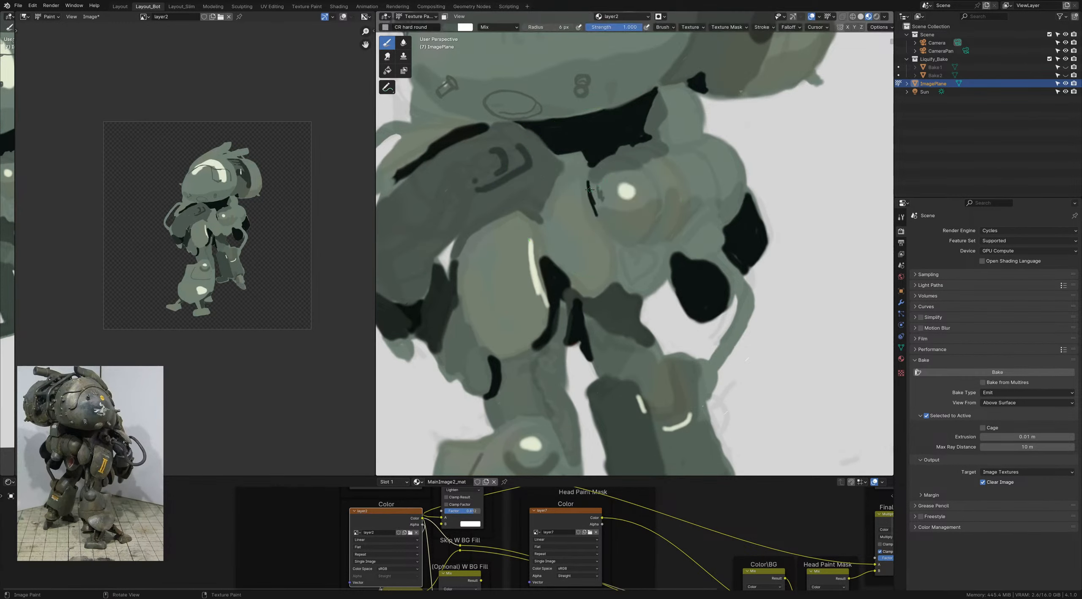
left_click_drag(589, 190, 596, 213)
left_click_drag(596, 213, 617, 269)
left_click_drag(618, 241, 596, 217)
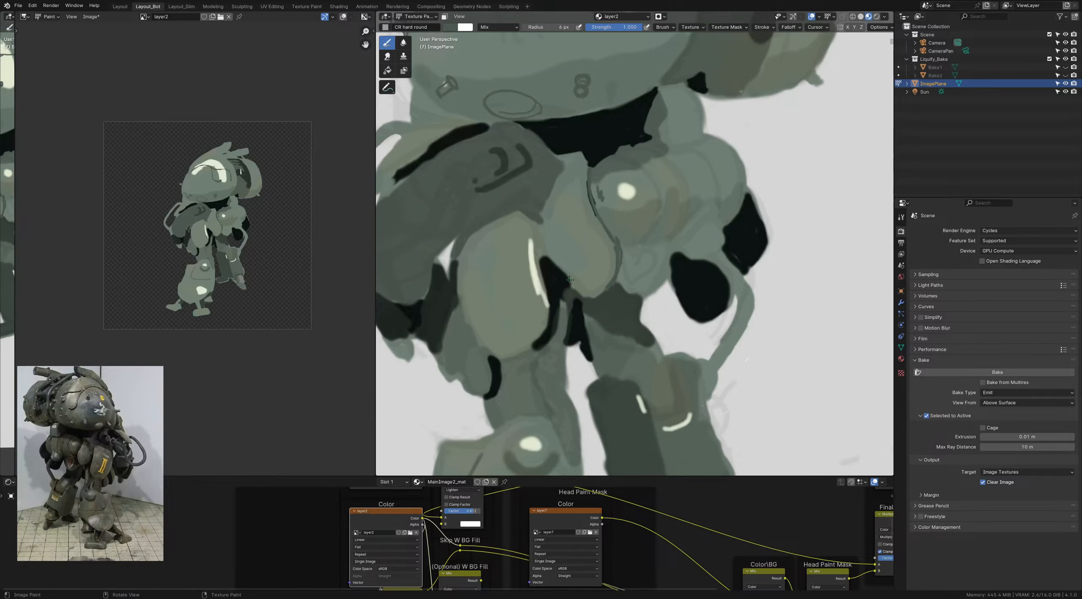
Step: Sample a color near the oval front plate's lower tip and touch up the plate's edge against the dark gap
key("s")
left_click_drag(570, 282, 548, 254)
mouse_move(595, 292)
middle_mouse_down("ctrl")
mouse_move(596, 440)
mouse_move(598, 312)
mouse_move(584, 282)
middle_mouse_up("ctrl")
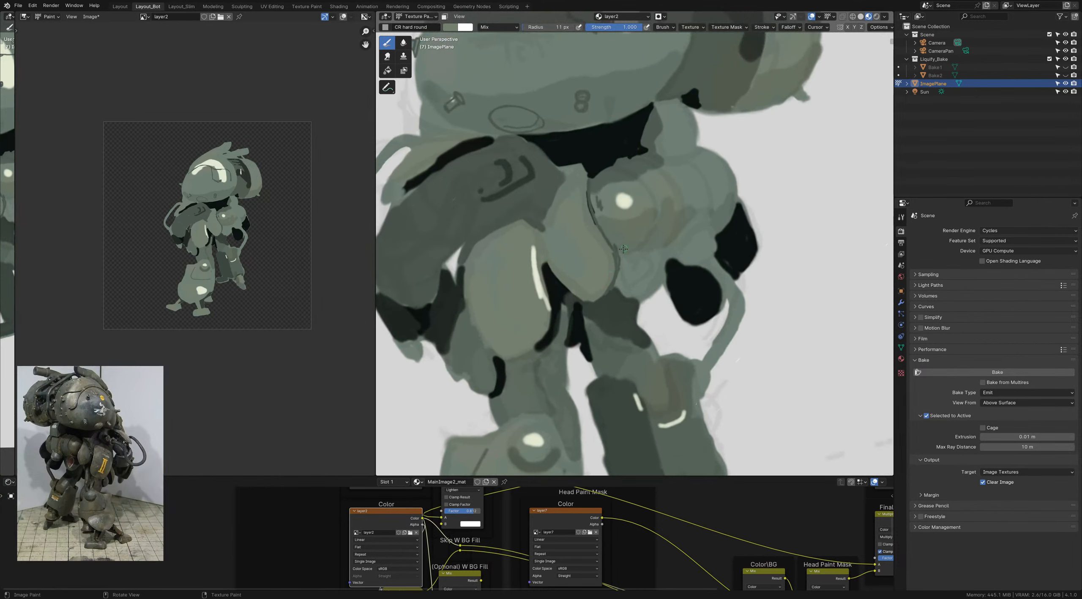
Step: Choose a darker gray-green and thicken the seam along the oval front plate up to the chest with an 11 px brush
middle_click_drag(611, 264, 569, 289, "shift")
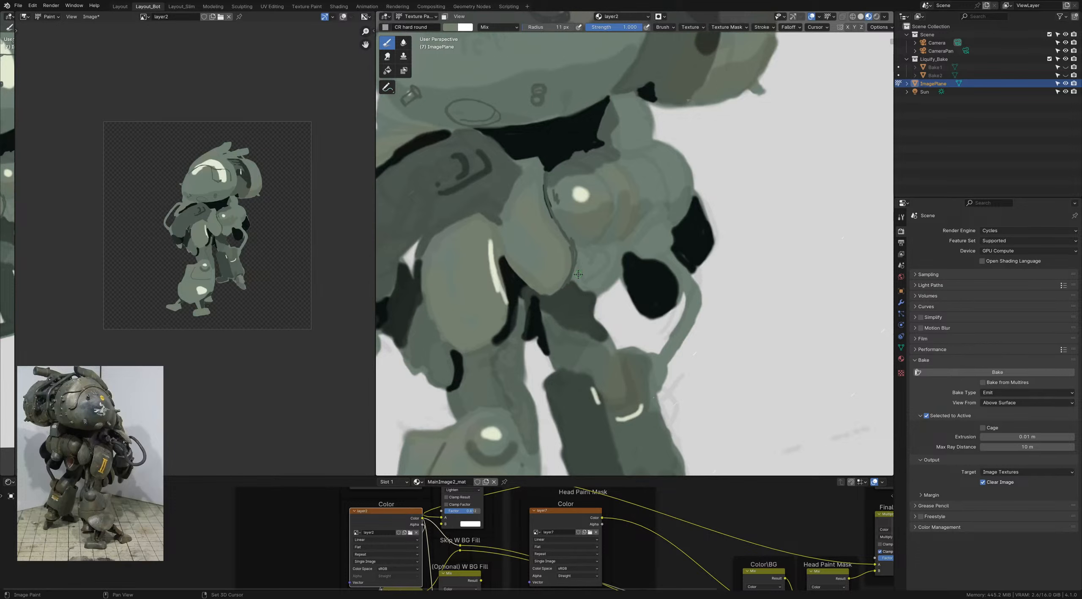
key("shift+x")
key("c")
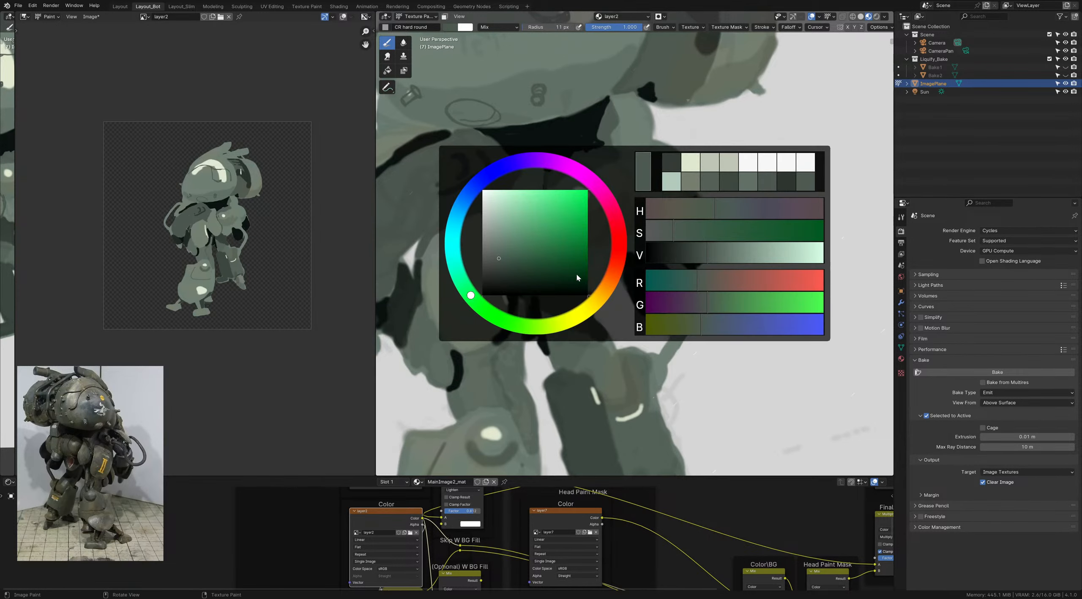
left_click(503, 273)
mouse_move(577, 262)
left_mouse_down()
mouse_move(575, 274)
mouse_move(549, 173)
left_mouse_up()
key("s")
key("f")
left_click(551, 164)
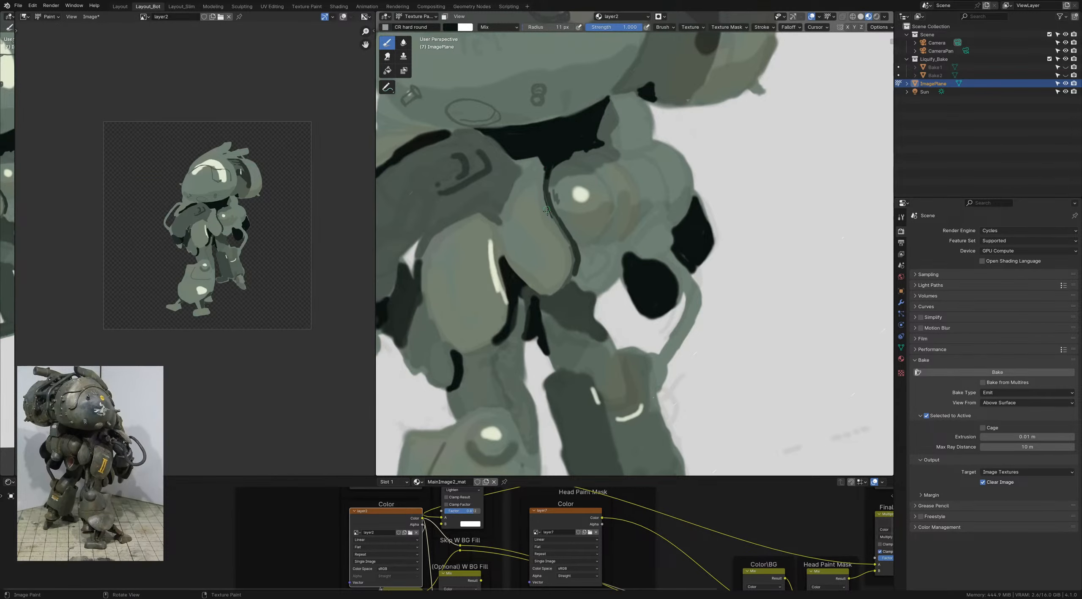
Step: Reduce the brush radius to 7 px, darken the narrow gap between the forearm armor and the oval front plate, and save the file
mouse_move(558, 214)
middle_mouse_down("ctrl")
mouse_move(540, 159)
mouse_move(553, 273)
middle_mouse_up("ctrl")
key("f")
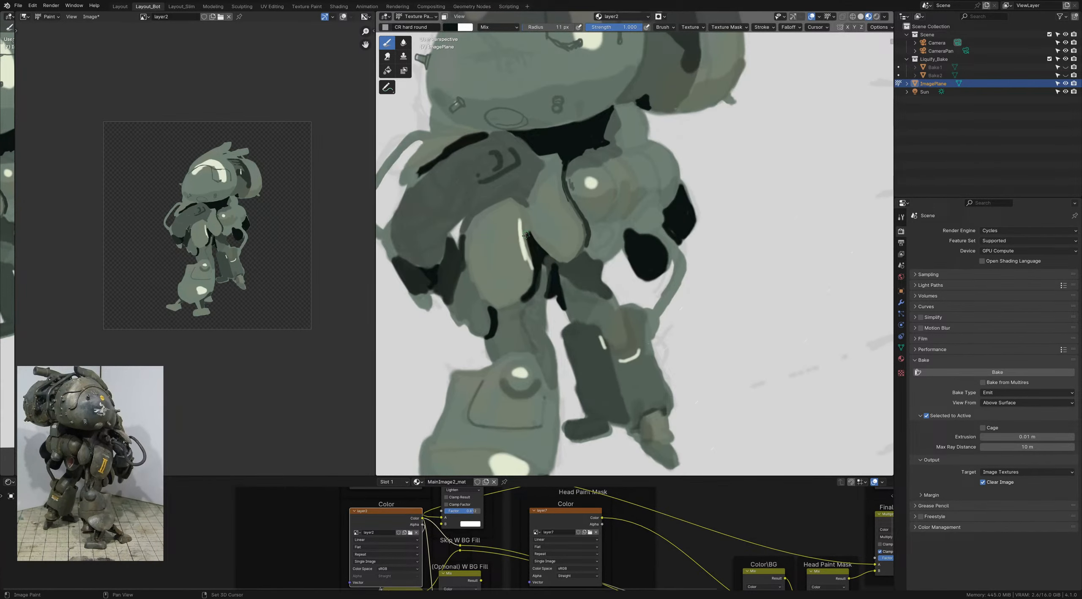
left_click(529, 234)
key("f")
left_click(527, 220)
mouse_move(526, 224)
left_mouse_down()
mouse_move(526, 237)
mouse_move(527, 213)
mouse_move(526, 227)
left_mouse_up()
mouse_move(532, 242)
middle_mouse_down("ctrl")
mouse_move(511, 181)
mouse_move(524, 223)
middle_mouse_up("ctrl")
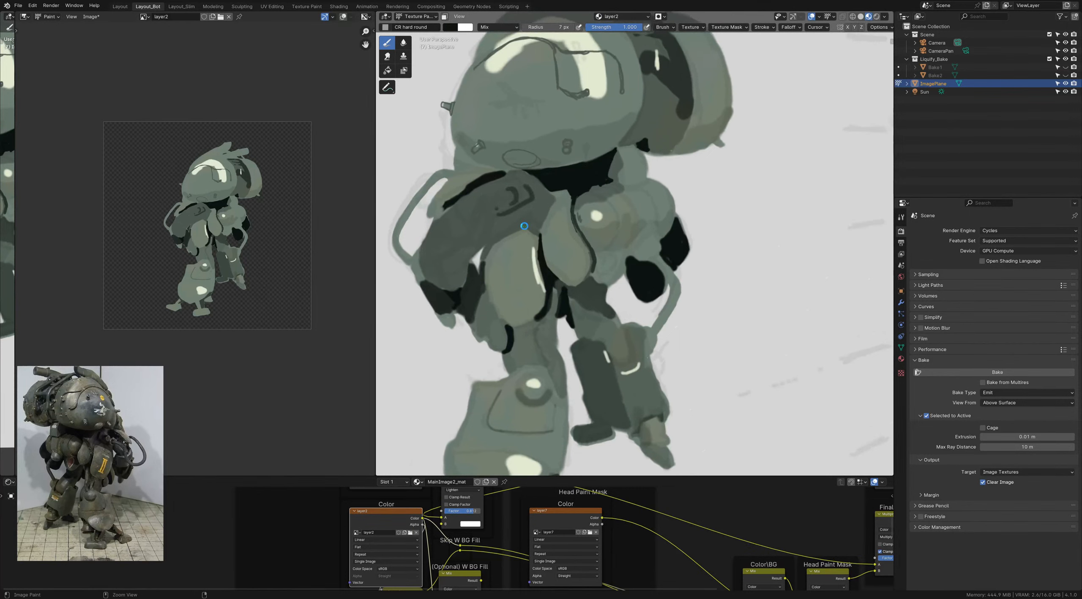
key("ctrl+s")
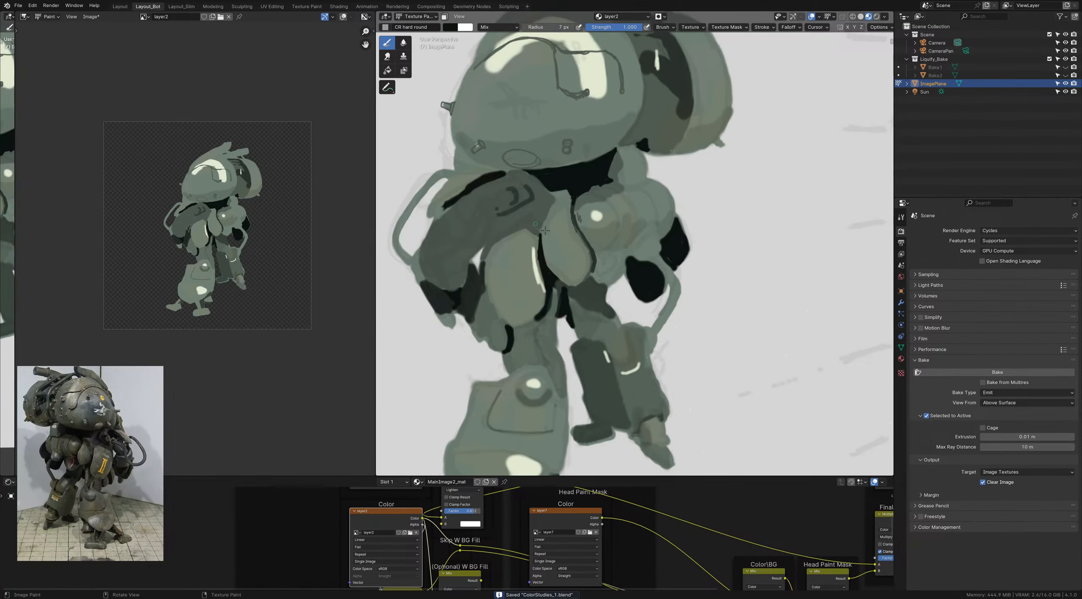
Step: Set the brush to 5 px and about 0.345 strength, and draw thin panel lines around the far arm's shoulder and elbow joint
scroll(638, 239, "up", 3)
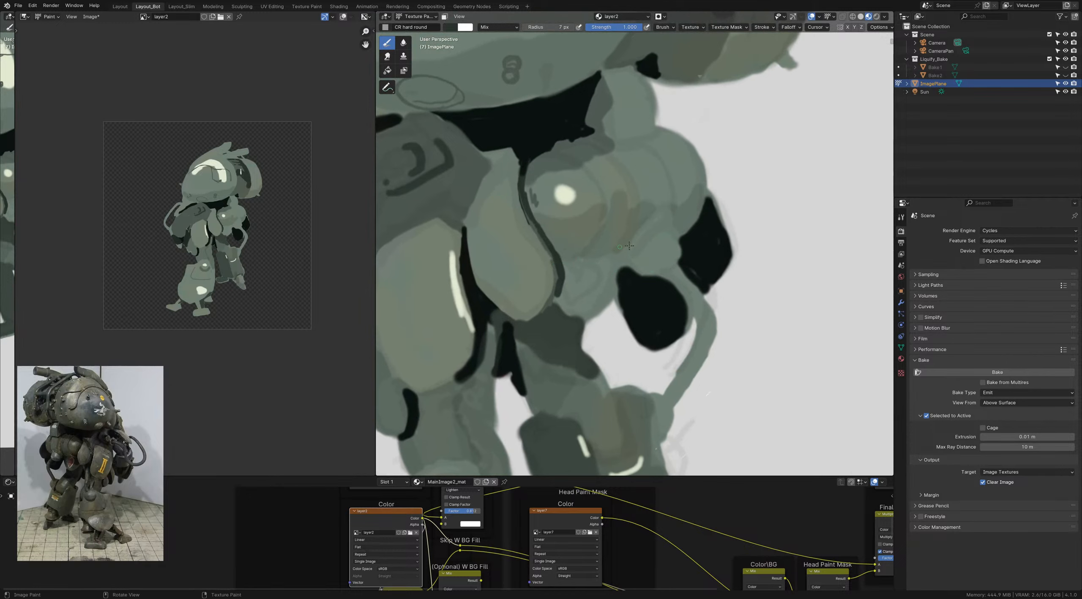
key("bracketleft")
key("shift+f")
left_click(669, 230)
left_click_drag(652, 236, 630, 256)
left_click_drag(654, 229, 622, 263)
middle_click_drag(647, 226, 640, 252, "shift")
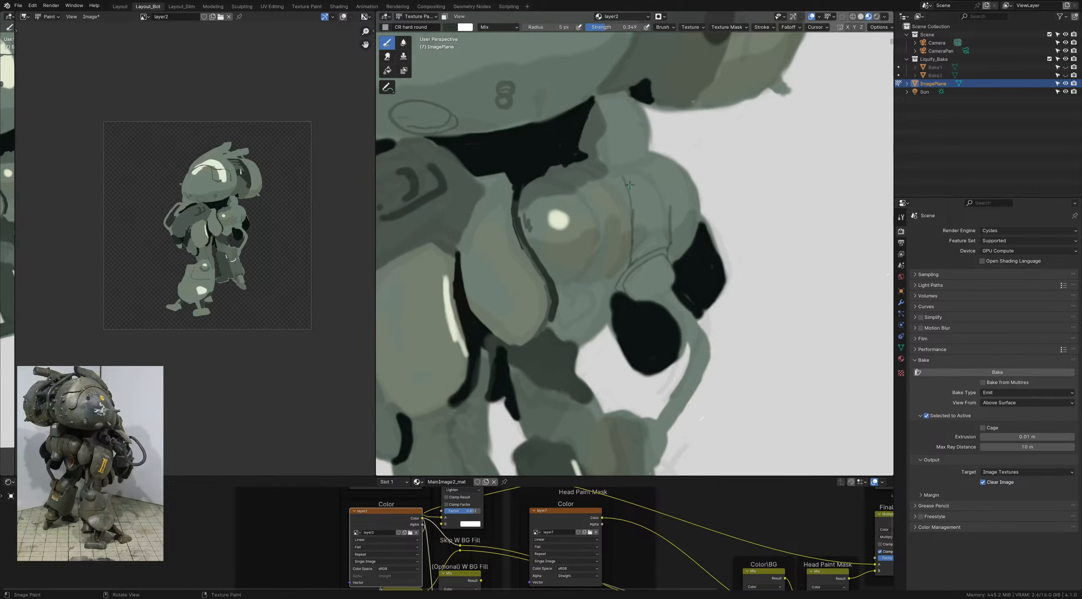
Step: Extend the far shoulder's panel line upward and outline the edges of the small block beneath the backpack
left_click_drag(631, 222, 619, 176)
left_click_drag(614, 170, 649, 161)
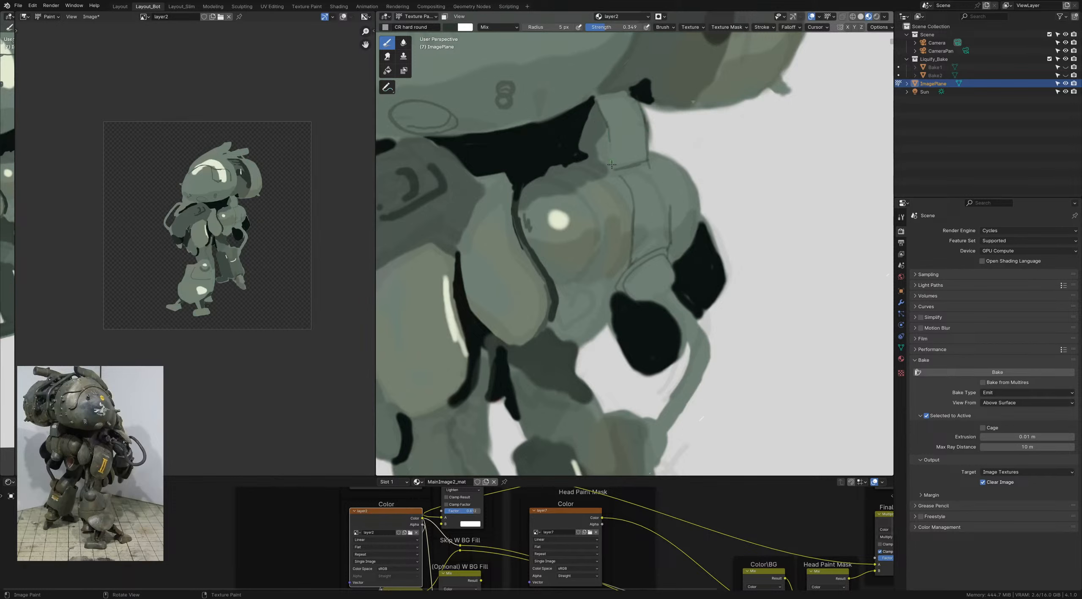
left_click_drag(611, 142, 612, 165)
Step: Raise the brush strength to 1.000 and paint a dark shadow line along the base of the block beneath the backpack
key("shift+f")
left_click(620, 167)
left_click_drag(616, 173, 631, 166)
mouse_move(639, 166)
left_mouse_down()
mouse_move(618, 172)
mouse_move(638, 164)
left_mouse_up()
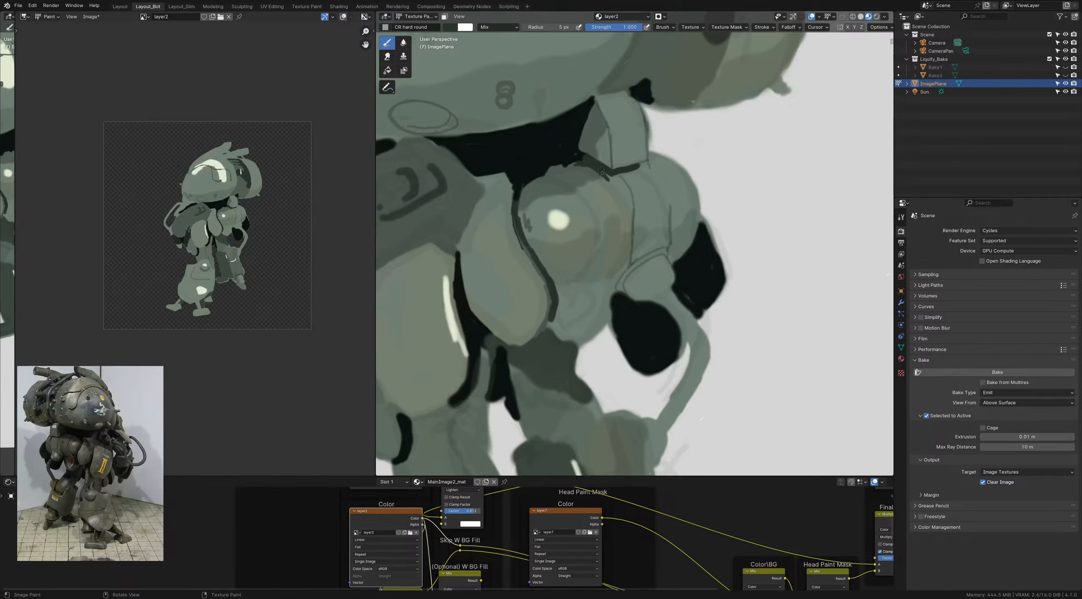
Step: Choose a light gray-green and paint short parallel highlight stripes on the block beneath the backpack with a 4 px brush
key("s")
mouse_move(608, 194)
middle_mouse_down("ctrl")
mouse_move(586, 167)
mouse_move(619, 201)
middle_mouse_up("ctrl")
key("c")
left_click(495, 210)
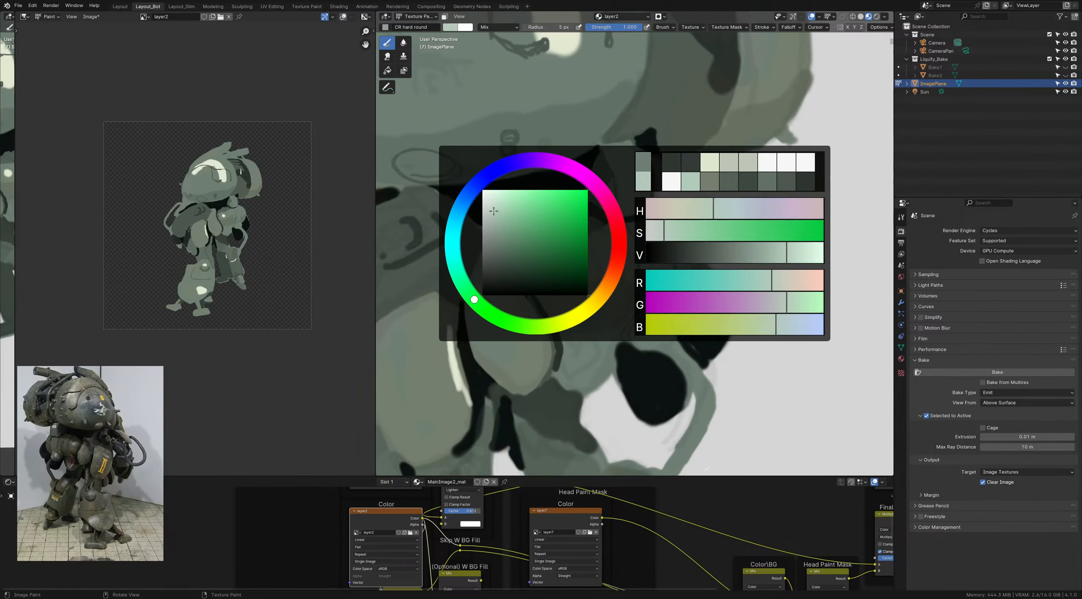
key("bracketleft")
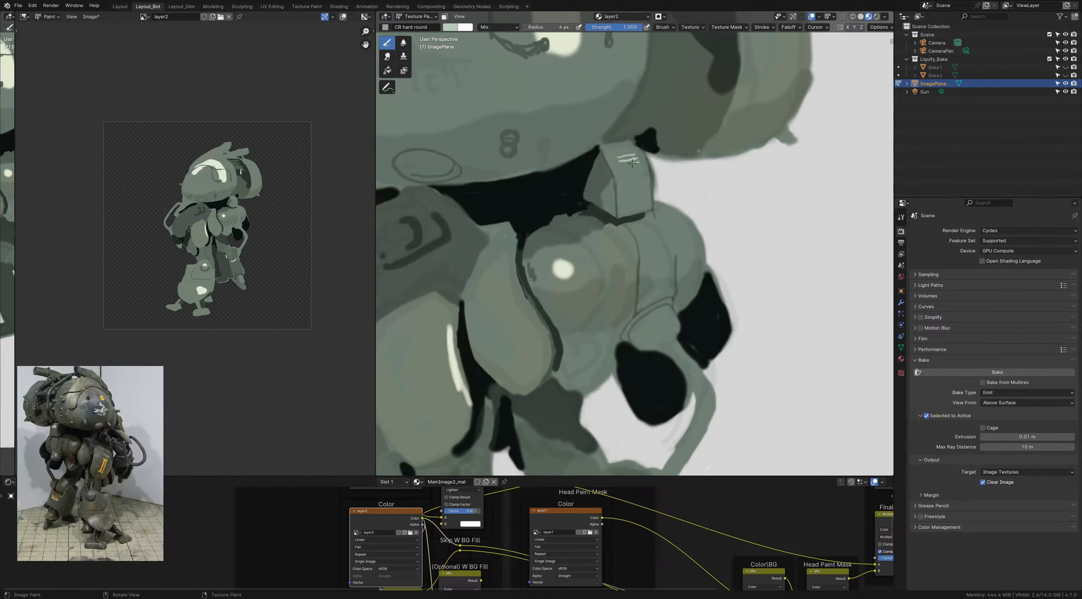
mouse_move(632, 163)
left_mouse_down()
mouse_move(619, 167)
mouse_move(638, 167)
left_mouse_up()
mouse_move(623, 162)
middle_mouse_down("ctrl")
mouse_move(623, 207)
mouse_move(622, 158)
middle_mouse_up("ctrl")
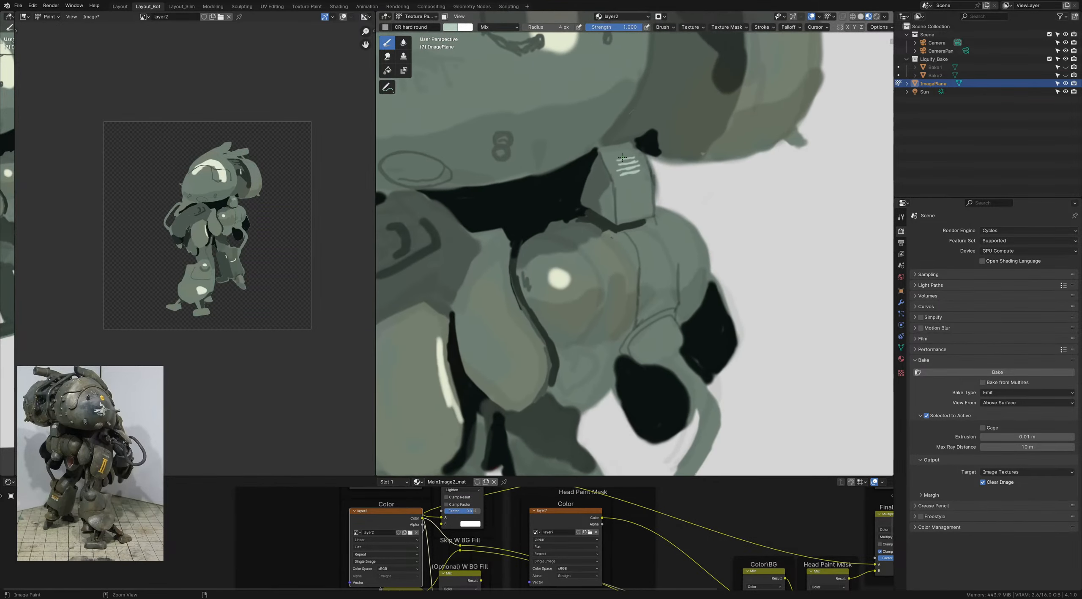
left_click_drag(618, 155, 625, 153)
Step: Set the brush strength to 0.455 and draw dark lines above the striped block where the helmet meets the backpack
middle_click_drag(633, 149, 581, 198, "ctrl")
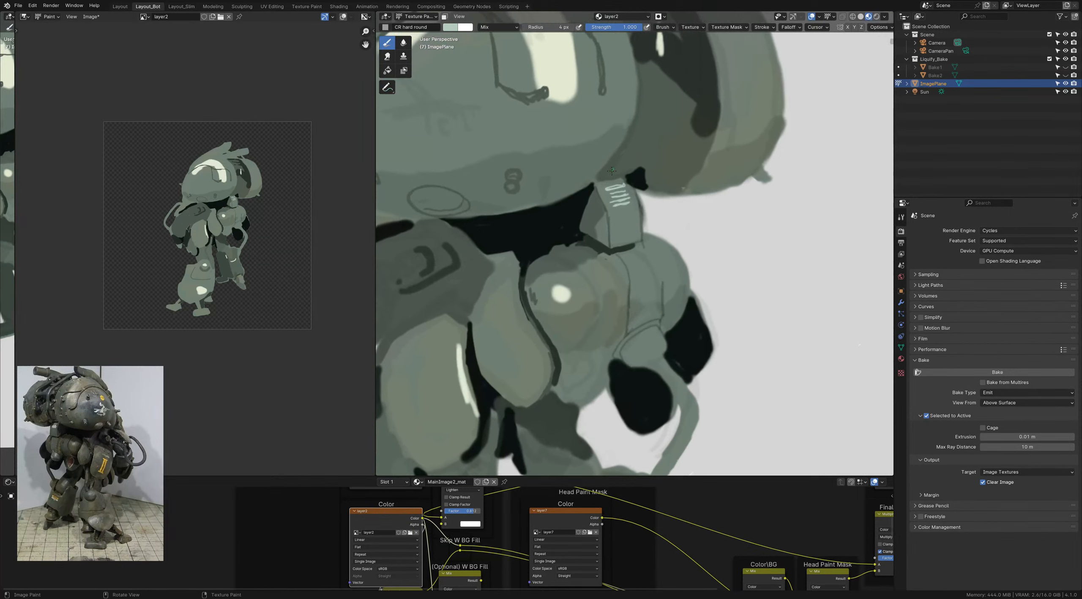
key("shift+f")
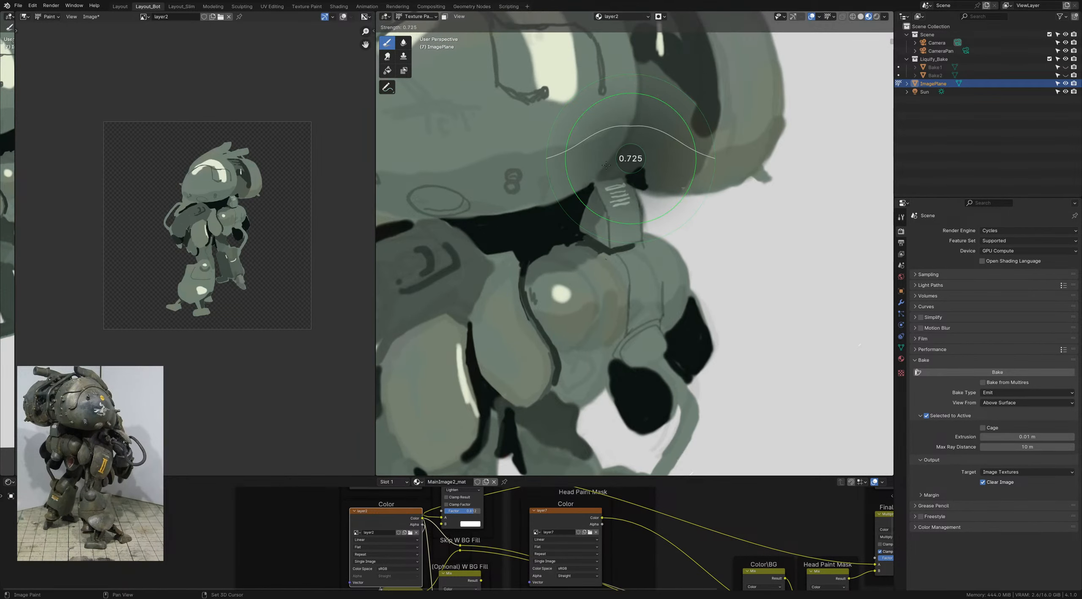
left_click(624, 157)
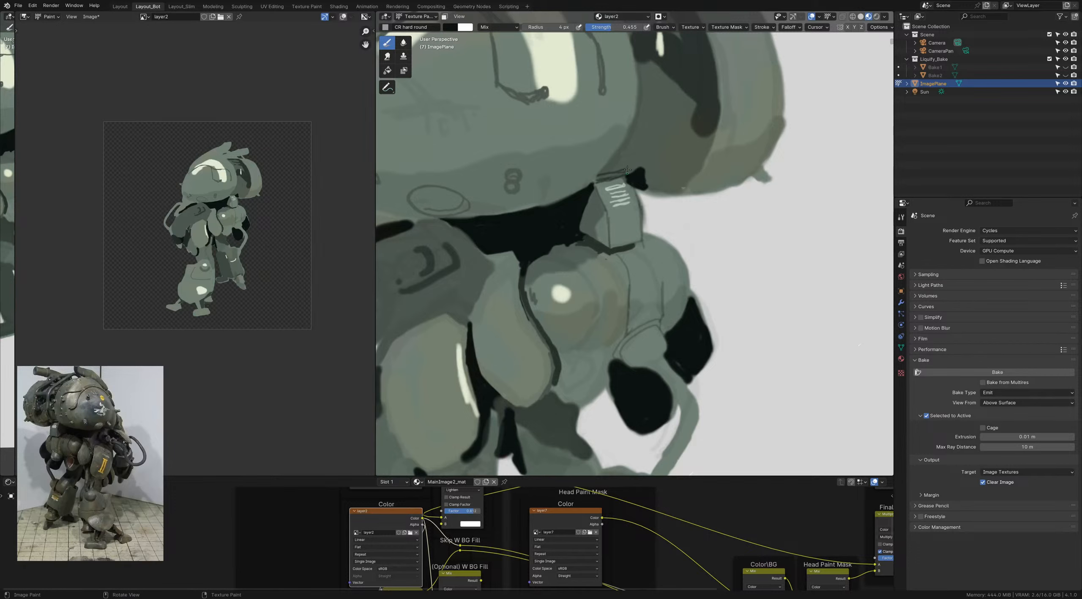
middle_click_drag(627, 170, 618, 178, "shift")
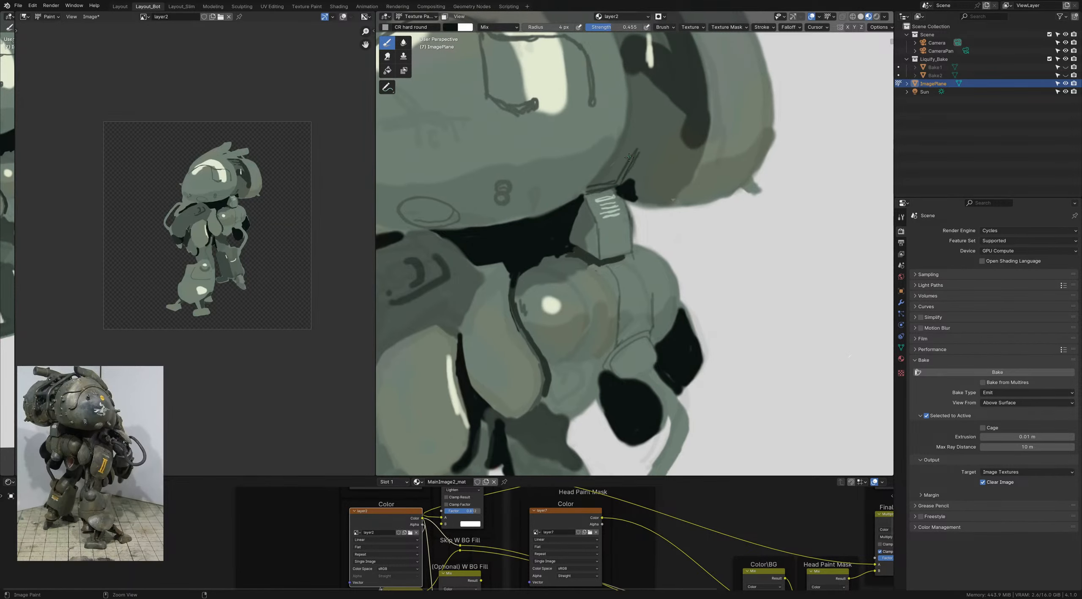
mouse_move(623, 151)
middle_mouse_down("ctrl")
mouse_move(618, 111)
mouse_move(629, 174)
middle_mouse_up("ctrl")
Step: Lower the brush strength to 0.232 and extend the thin dark line up along the helmet's rear edge
key("shift+f")
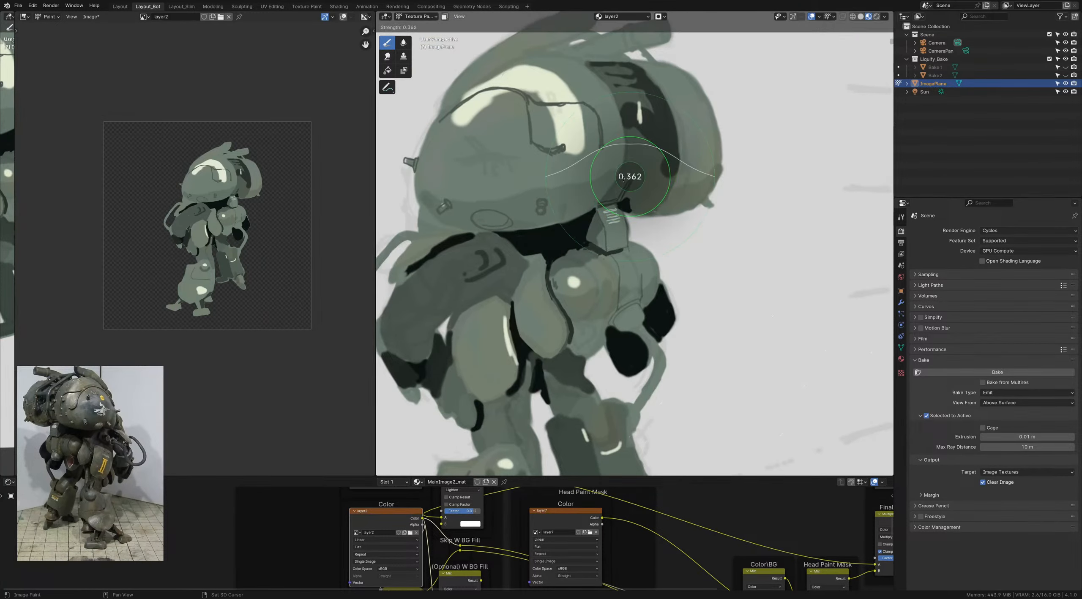
left_click(623, 176)
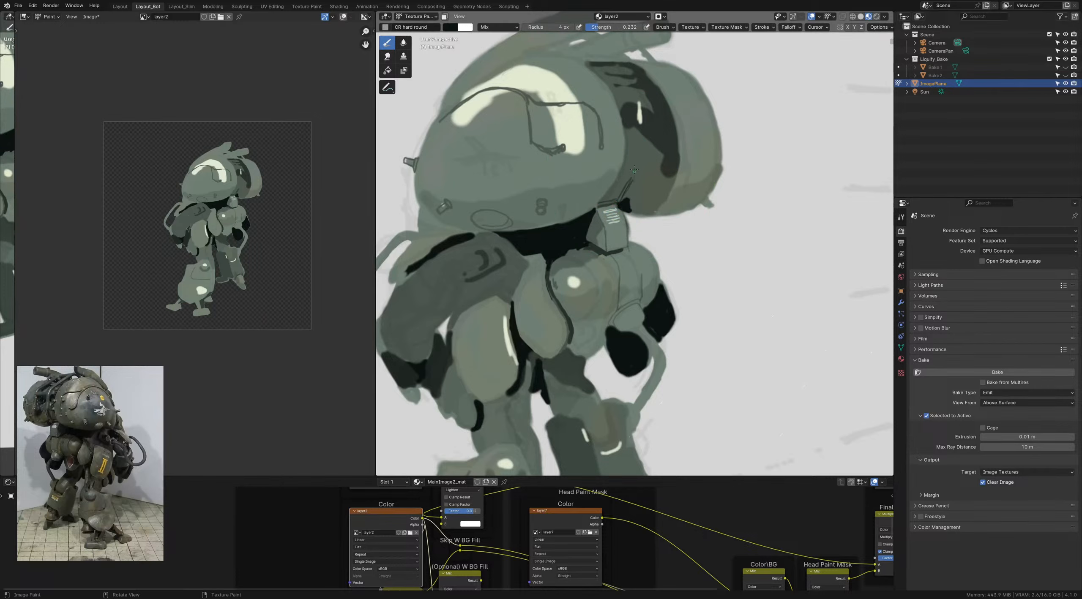
middle_click_drag(638, 142, 636, 172, "shift")
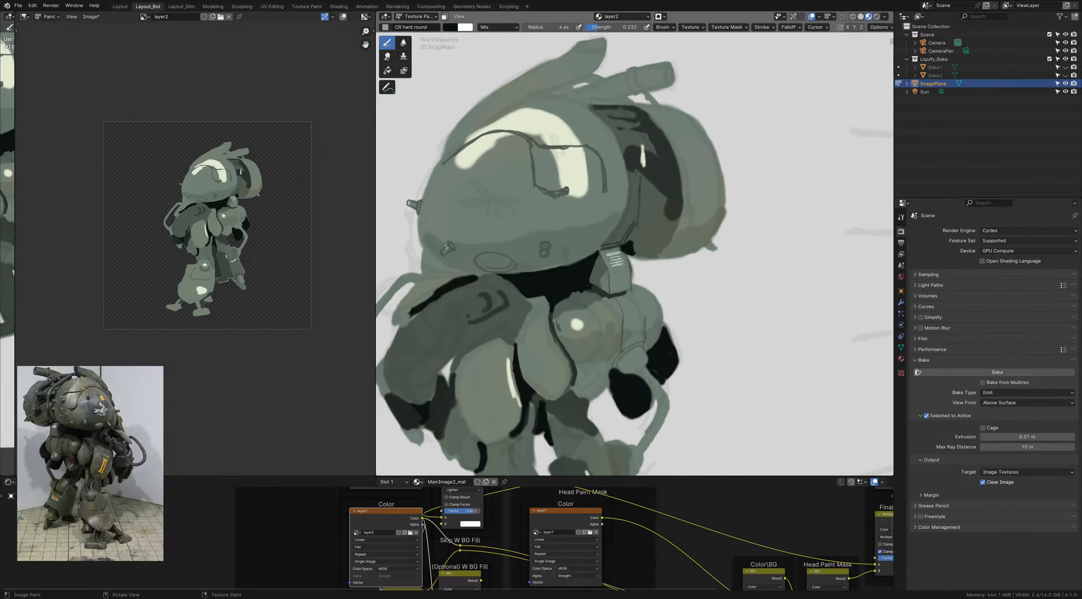
Step: Set the brush strength to 0.402 and draw dark panel lines over the helmet's rear top and down the backpack's front section
middle_click_drag(617, 122, 625, 142, "shift")
key("shift+f")
left_click(625, 129)
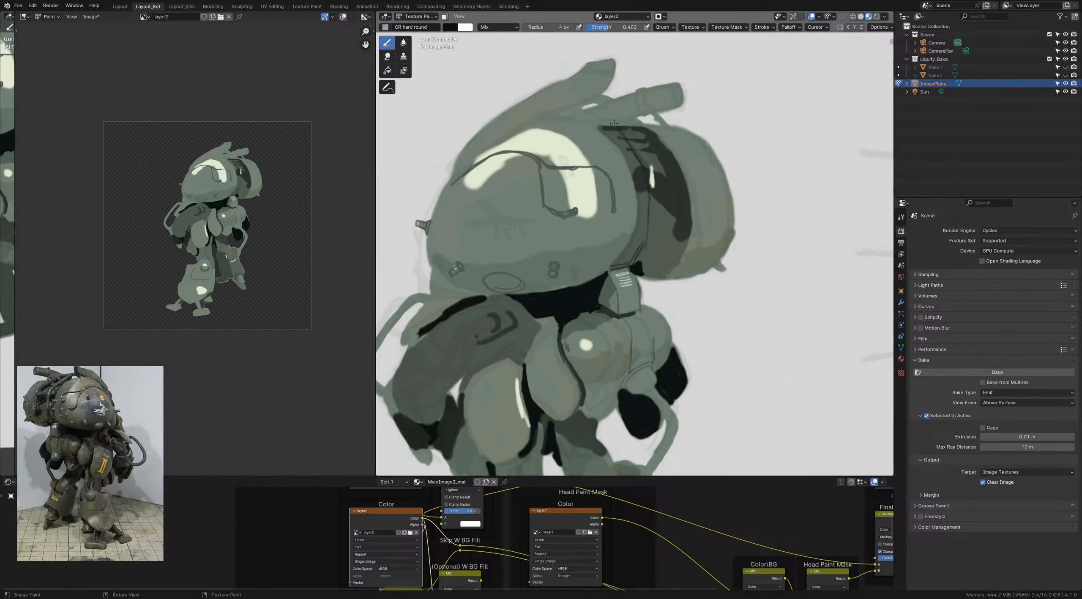
mouse_move(614, 124)
left_mouse_down()
mouse_move(591, 112)
mouse_move(580, 120)
mouse_move(593, 99)
mouse_move(622, 120)
left_mouse_up()
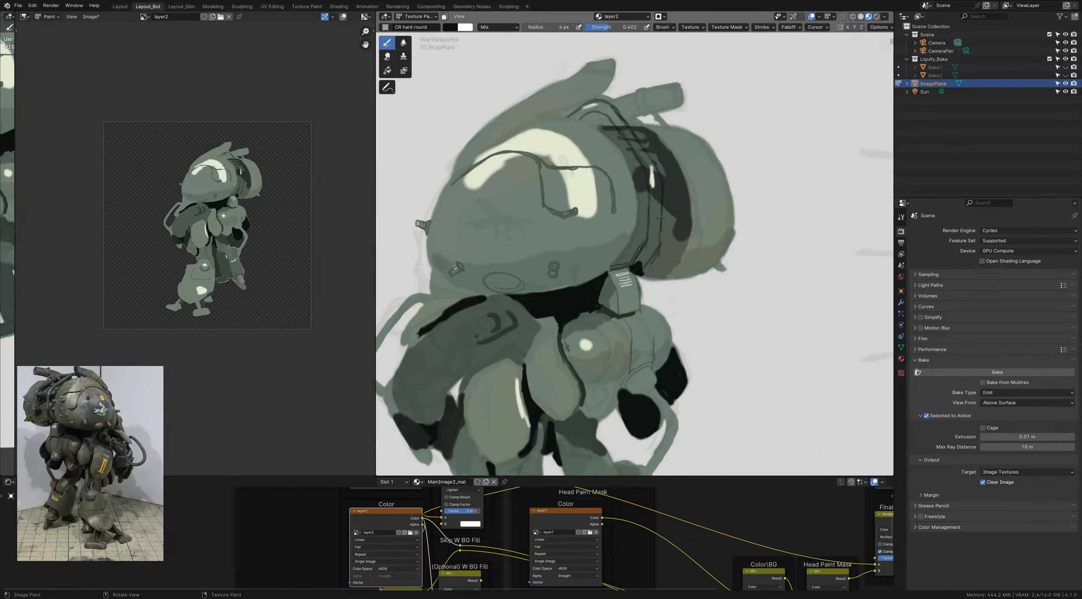
Step: Undo the last stroke, draw a dark line over the backpack's upper shell, and add a small bracket detail on its side
mouse_move(656, 245)
middle_mouse_down("ctrl")
mouse_move(651, 457)
mouse_move(633, 165)
middle_mouse_up("ctrl")
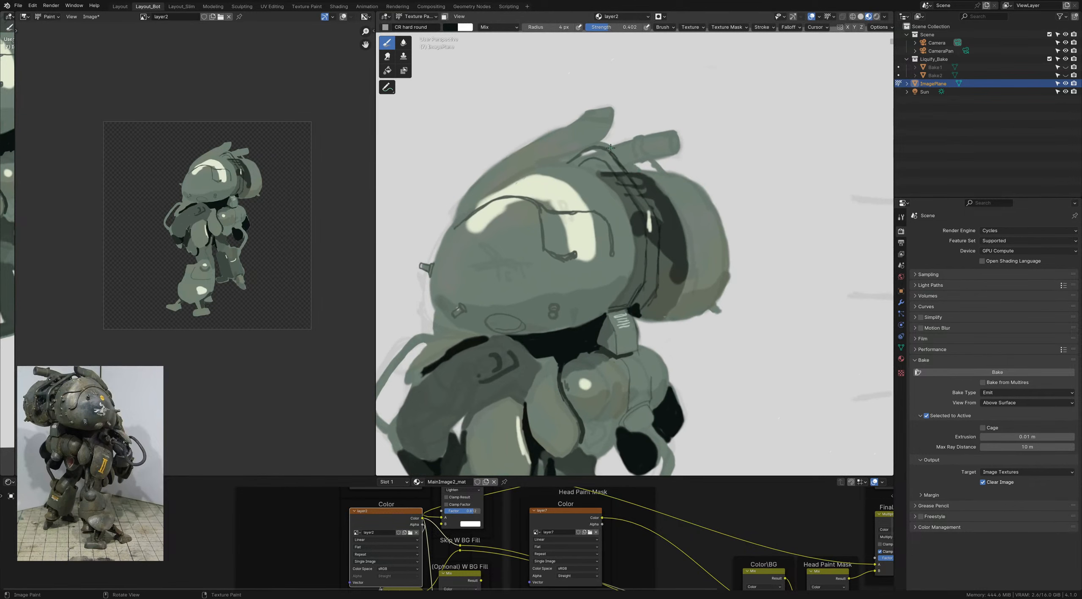
key("ctrl+z")
left_click_drag(612, 150, 647, 159)
left_click_drag(669, 181, 694, 209)
mouse_move(676, 225)
left_mouse_down()
mouse_move(695, 217)
mouse_move(685, 200)
mouse_move(696, 237)
left_mouse_up()
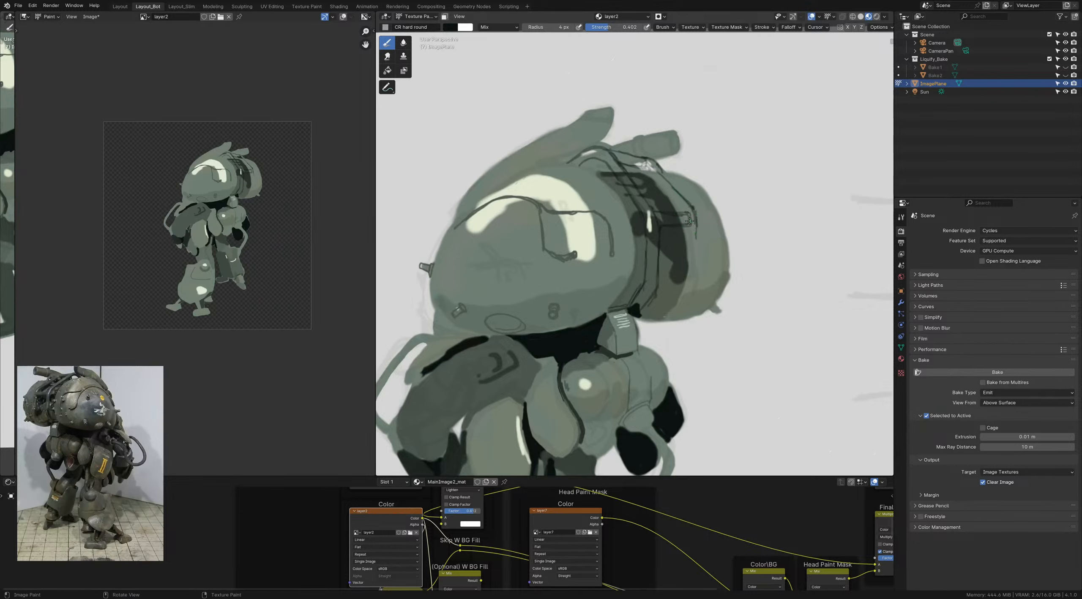
Step: Draw thin dark lines down the backpack's side, running through and below the small bracket detail
middle_click_drag(694, 240, 695, 226, "shift")
left_click_drag(697, 223, 697, 246)
left_click_drag(694, 215, 693, 263)
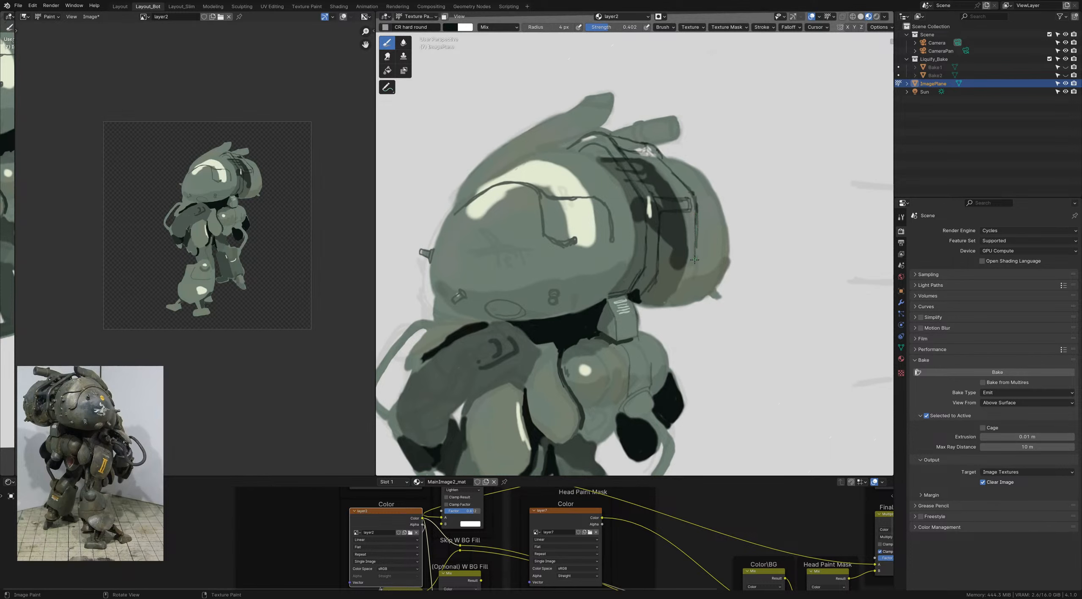
left_click_drag(690, 210, 696, 251)
scroll(677, 223, "down", 7)
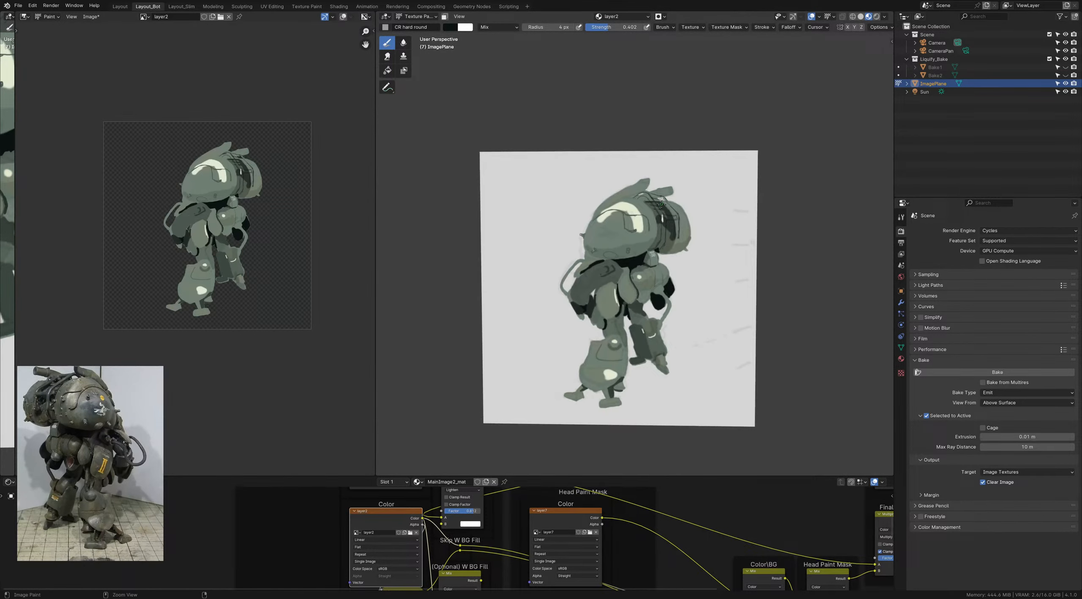
scroll(662, 208, "up", 8)
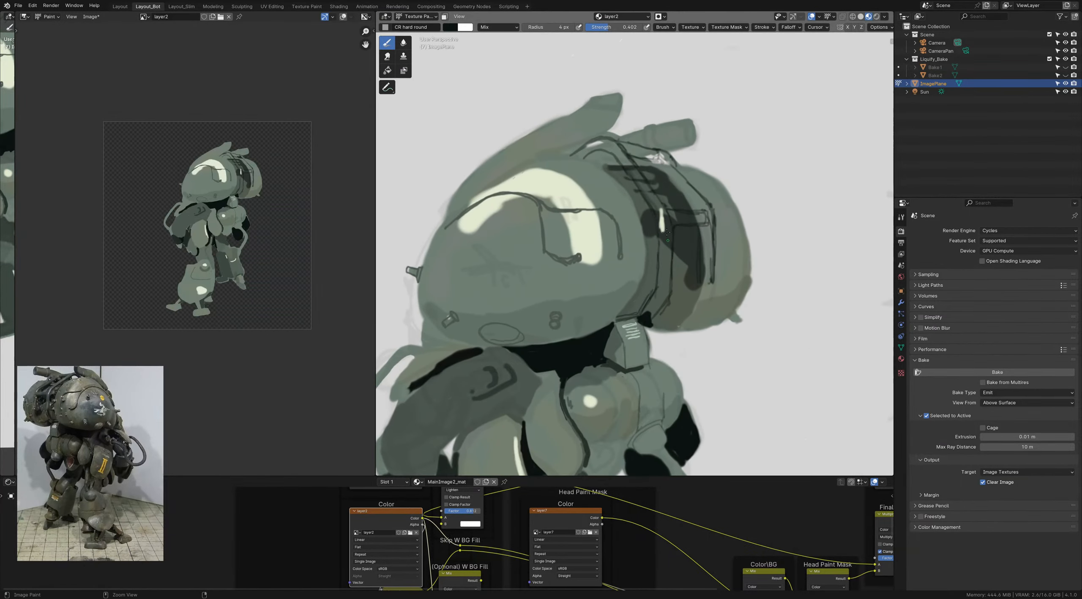
scroll(664, 223, "down", 6)
scroll(607, 165, "up", 6)
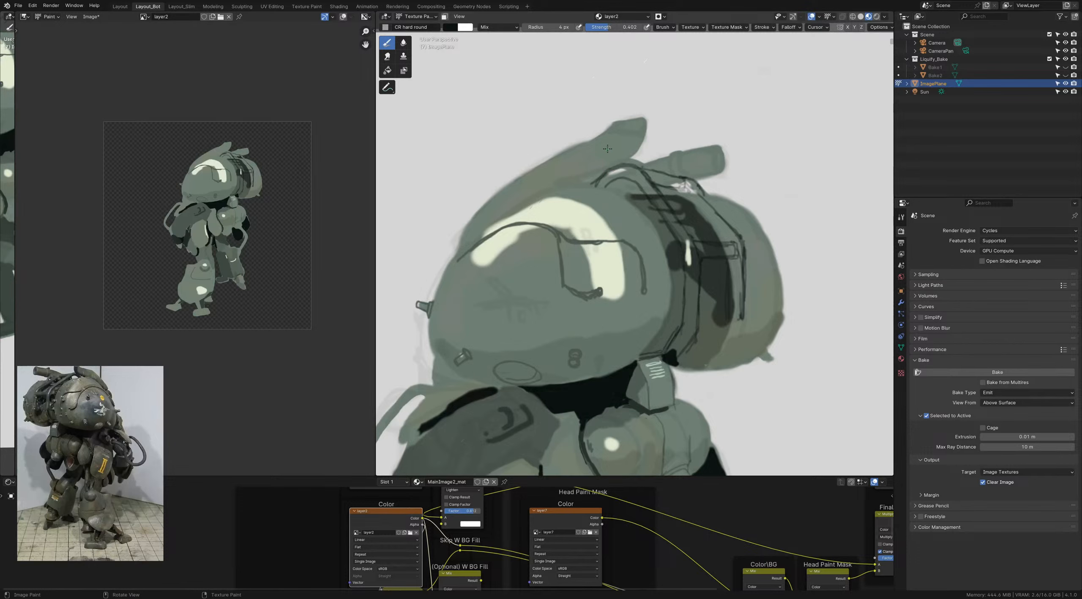
Step: Sample the helmet green, darken it, and with a 15 px brush shade the rear tip and underside of the top fin
key("shift+x")
key("c")
key("c")
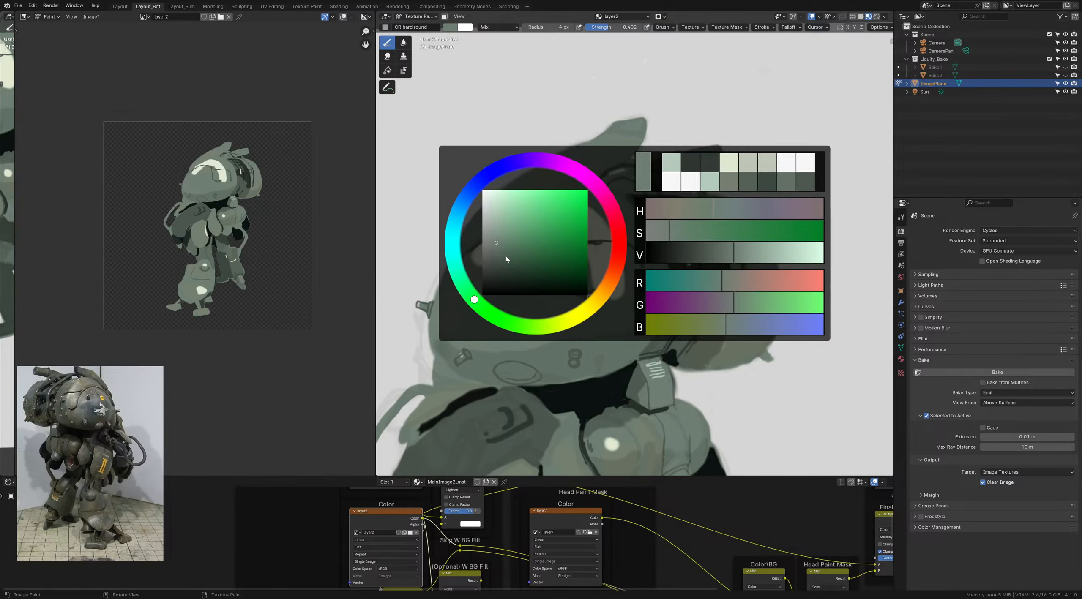
left_click_drag(507, 258, 501, 269)
key("f")
left_click(624, 126)
mouse_move(627, 128)
left_mouse_down()
mouse_move(623, 155)
mouse_move(634, 123)
mouse_move(637, 140)
mouse_move(629, 155)
mouse_move(630, 123)
mouse_move(640, 124)
mouse_move(629, 126)
mouse_move(642, 136)
mouse_move(638, 148)
mouse_move(599, 171)
mouse_move(607, 168)
left_mouse_up()
key("shift+f")
left_click(650, 133)
middle_click_drag(604, 168, 574, 168, "shift")
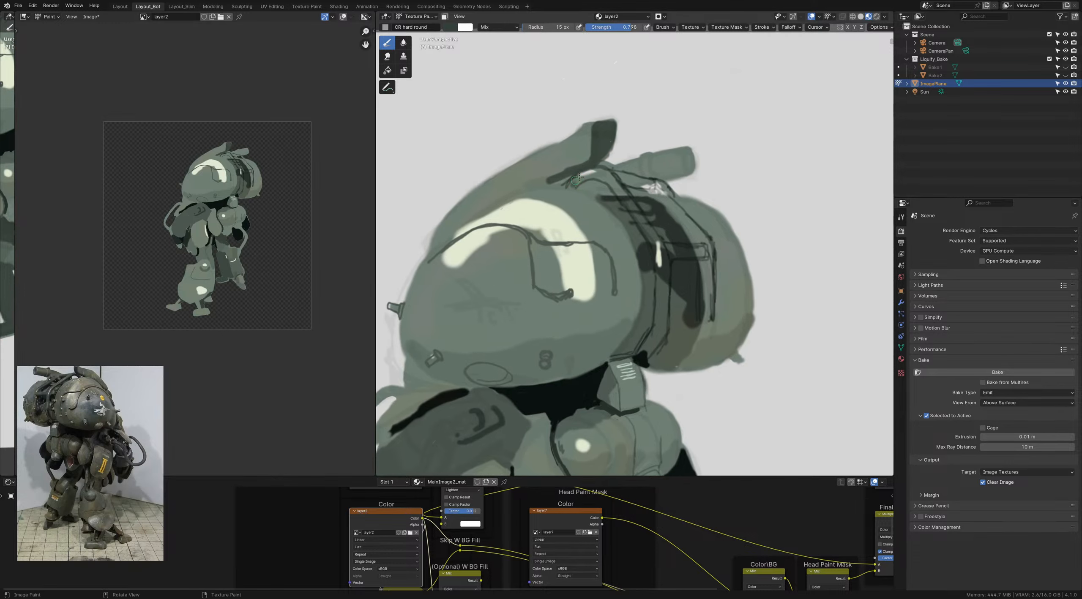
Step: Raise the brush strength to 1.000 and paint a thick dark green frame bar from beneath the fin down the backpack's front section
left_click_drag(592, 171, 625, 199)
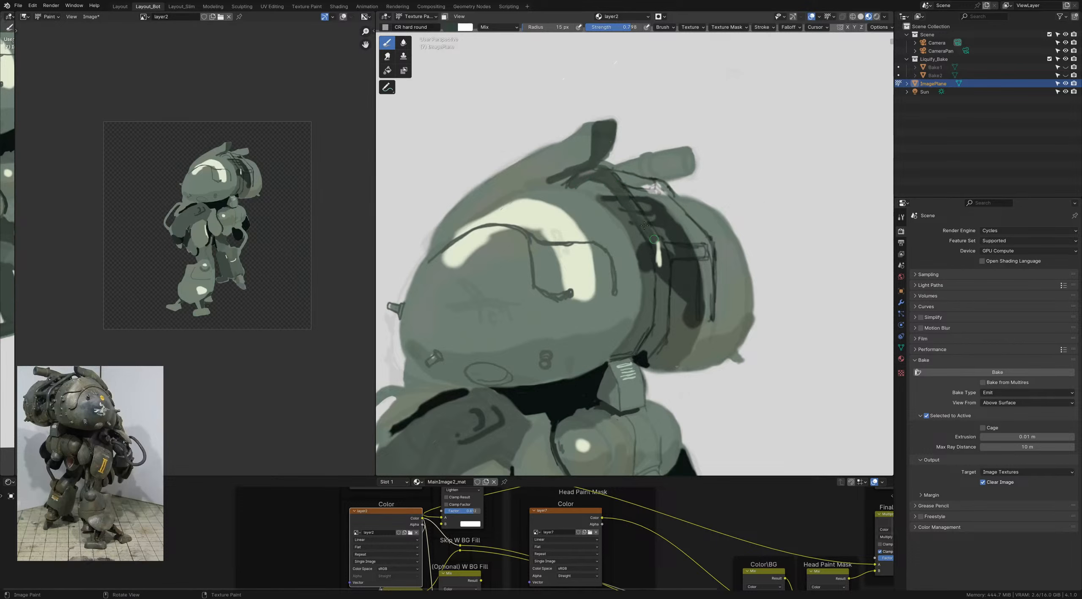
key("shift+f")
left_click(630, 177)
left_click_drag(652, 235, 665, 311)
middle_click_drag(660, 309, 659, 265, "shift")
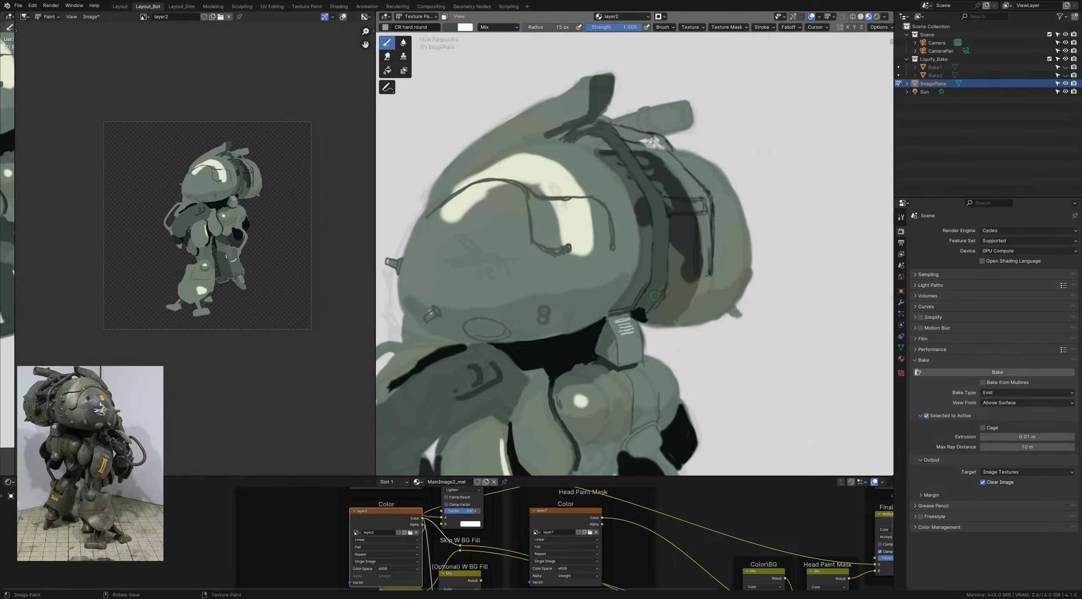
mouse_move(643, 301)
middle_mouse_down("ctrl")
mouse_move(642, 167)
mouse_move(659, 246)
middle_mouse_up("ctrl")
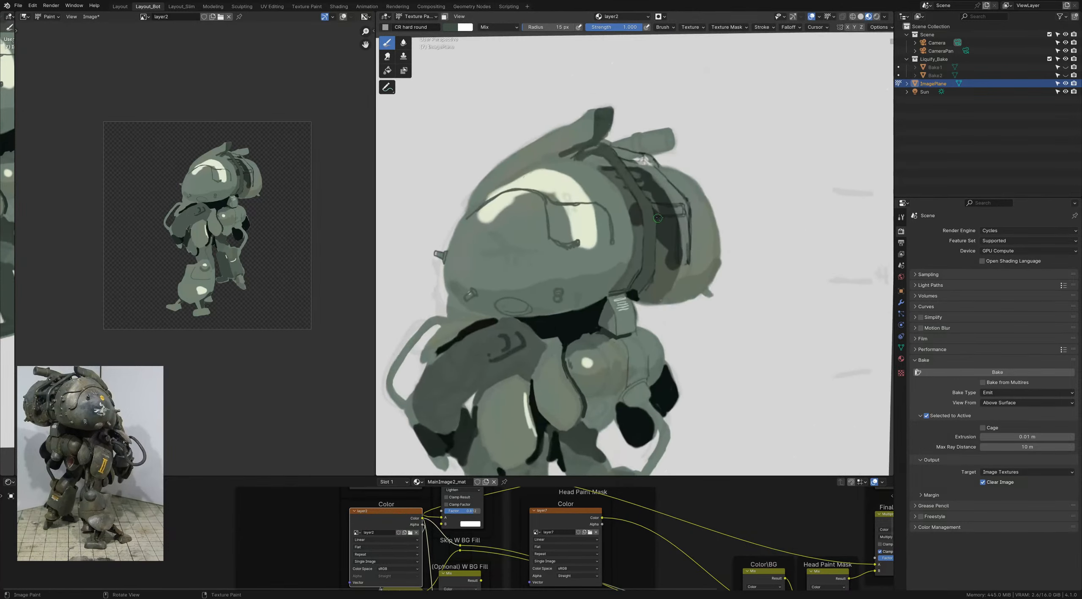
Step: Paint the dark green crossbar, upper bars and rear upright to complete the cage-like frame on the backpack
mouse_move(658, 218)
left_mouse_down()
mouse_move(668, 212)
mouse_move(653, 208)
mouse_move(682, 209)
mouse_move(681, 200)
mouse_move(641, 157)
mouse_move(613, 149)
left_mouse_up()
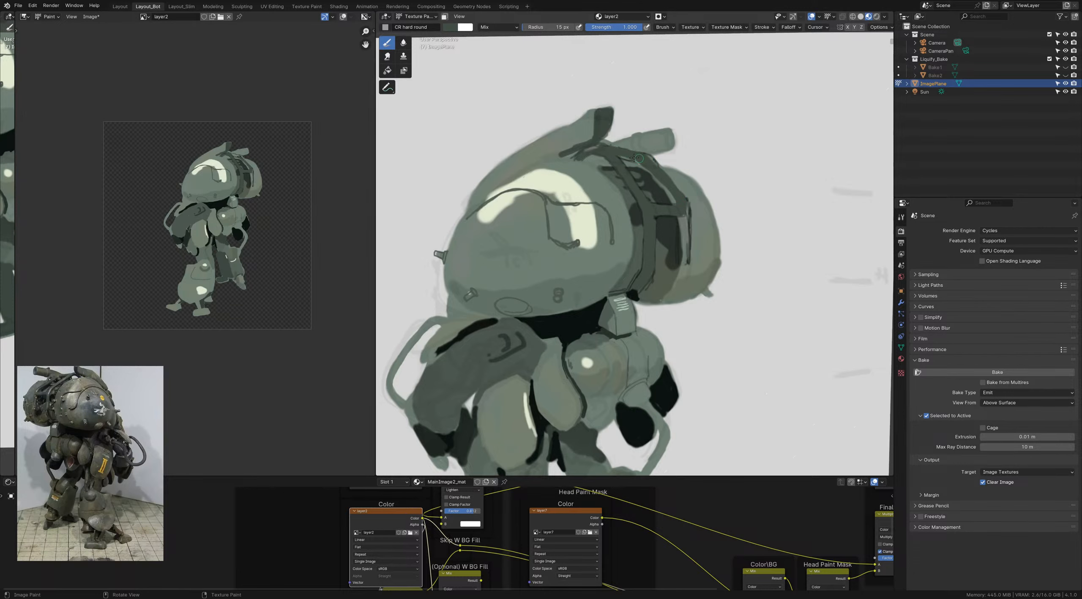
left_click_drag(683, 209, 684, 251)
mouse_move(681, 271)
middle_mouse_down("ctrl")
mouse_move(665, 207)
mouse_move(661, 275)
middle_mouse_up("ctrl")
middle_click_drag(667, 235, 638, 247, "shift")
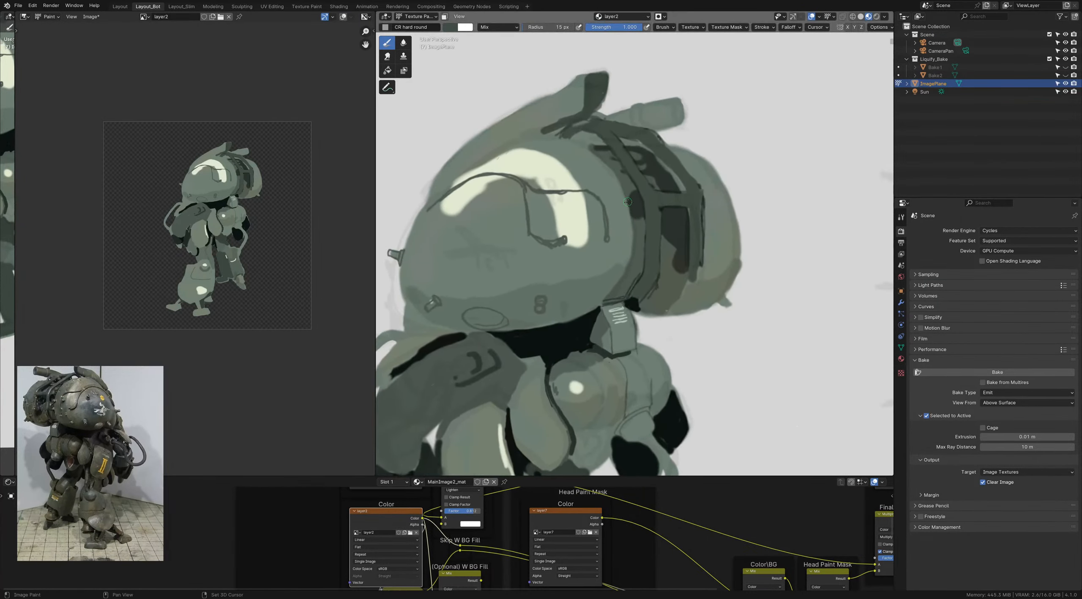
middle_click_drag(632, 202, 634, 216, "shift")
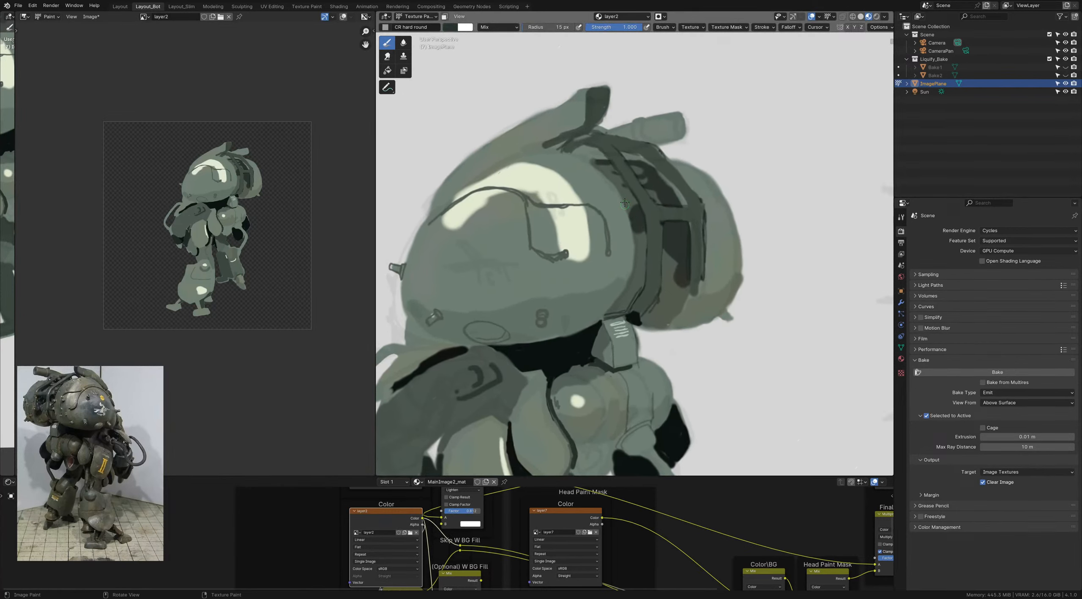
Step: Reduce the brush to 6 px at strength 0.594 and paint small dark details in the openings of the backpack frame
key("shift+f")
left_click(621, 195)
key("shift+f")
left_click(583, 150)
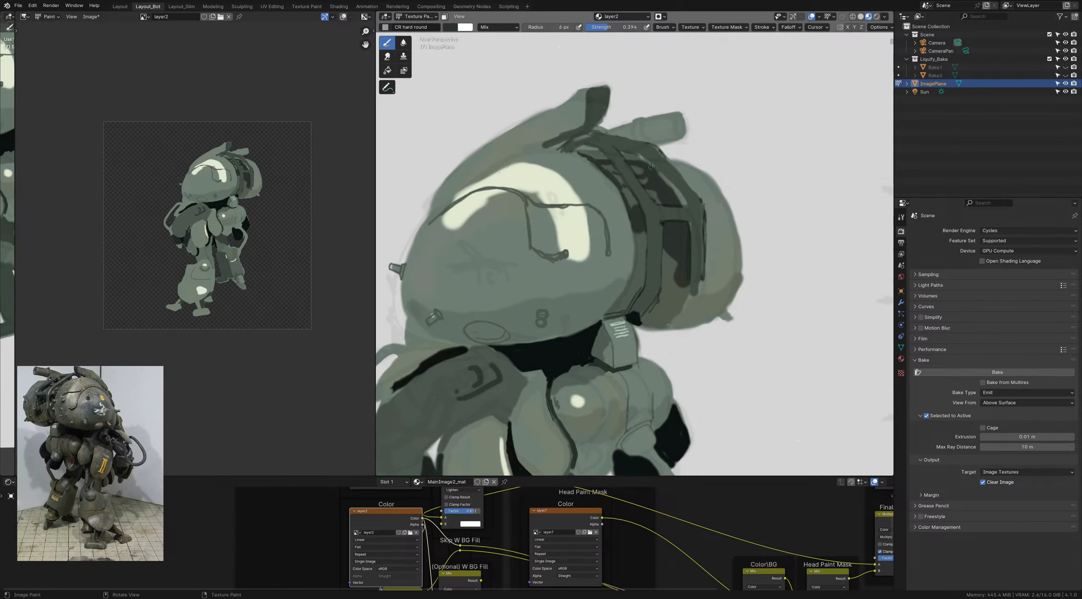
Step: Set the brush strength to 0.717, mix a lighter green from a sampled colour, and draw a thin highlight along the helmet's rear edge
key("shift+f")
left_click(600, 157)
mouse_move(641, 151)
middle_mouse_down("ctrl")
mouse_move(615, 243)
mouse_move(607, 173)
mouse_move(631, 154)
middle_mouse_up("ctrl")
key("shift+x")
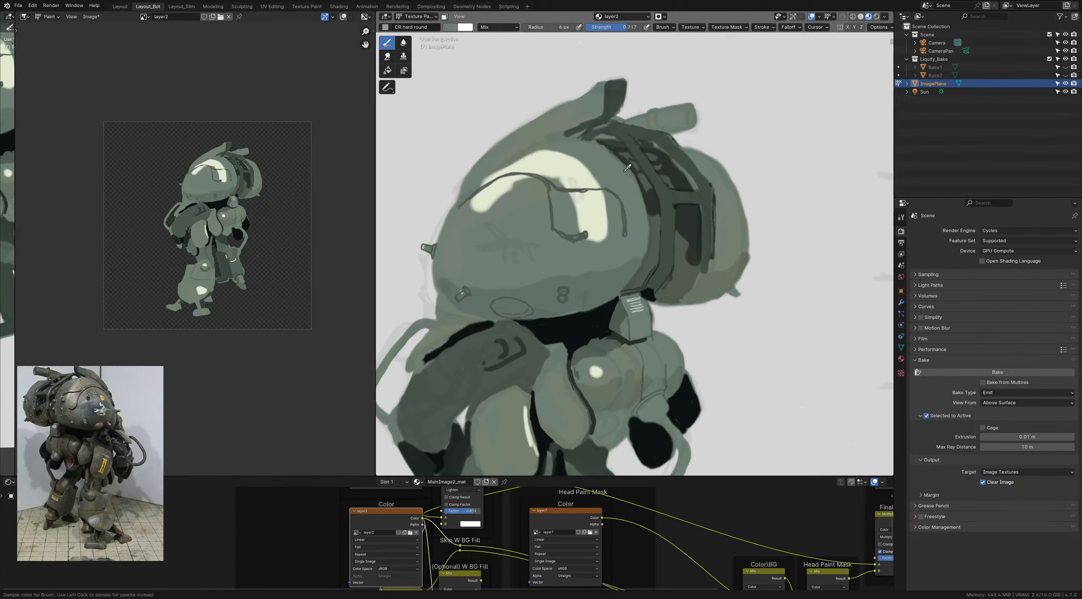
key("c")
left_click(502, 225)
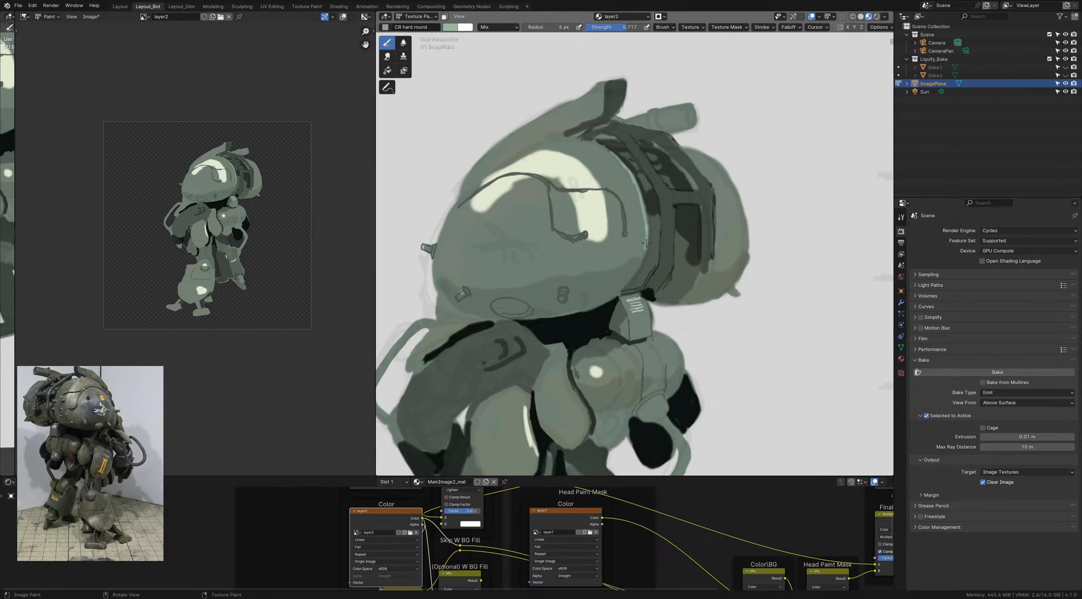
left_click_drag(646, 243, 631, 276)
key("f")
left_click(642, 244)
middle_click_drag(637, 196, 640, 182, "shift")
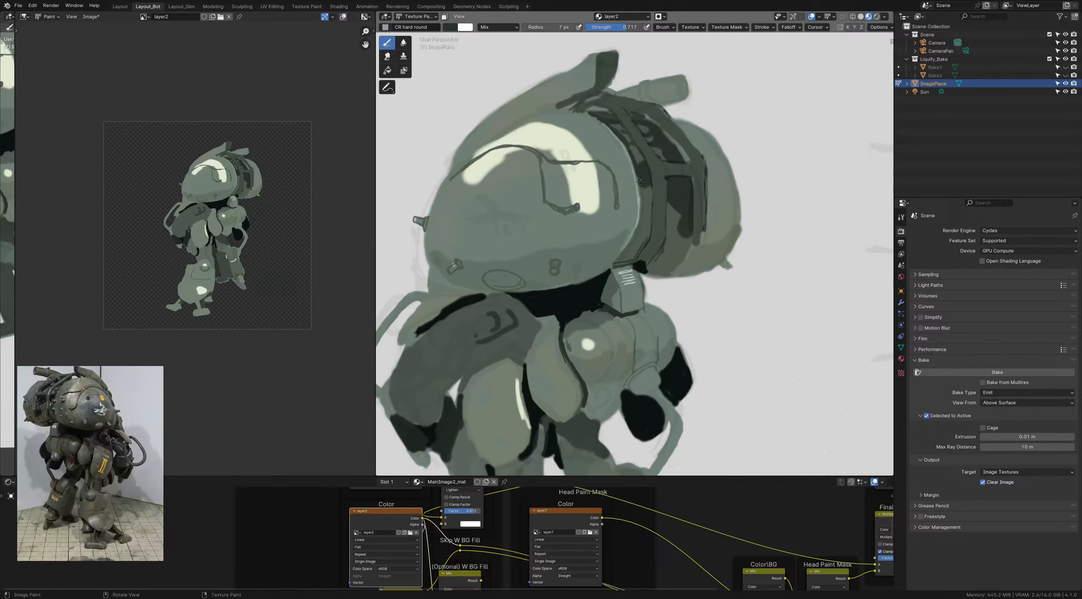
key("bracketleft")
Step: Check the whole figure and save the ColorStudies_1.blend file
middle_click_drag(624, 245, 626, 156, "ctrl")
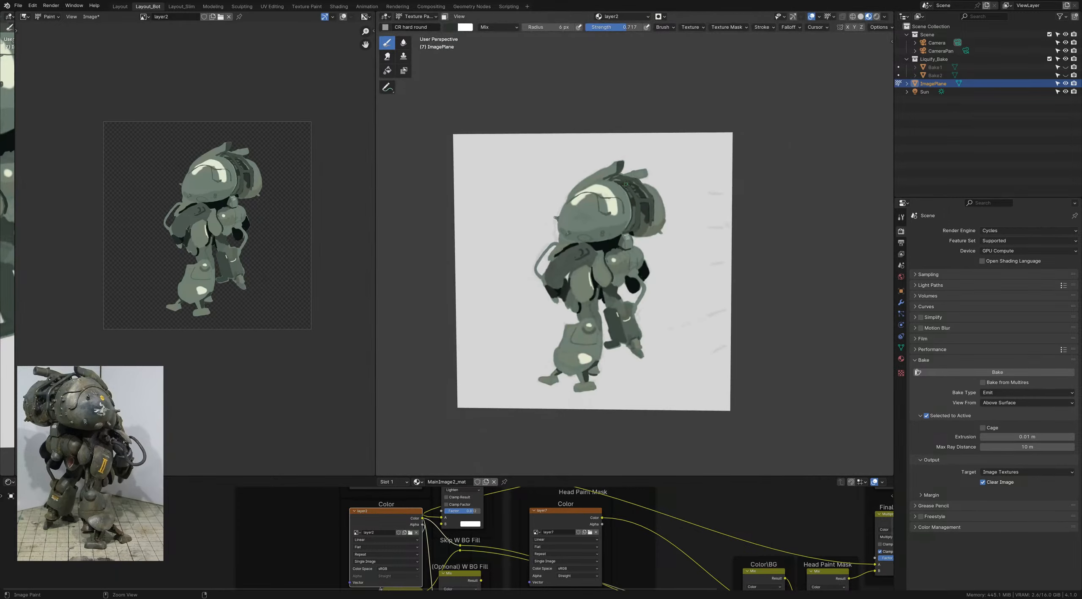
mouse_move(621, 201)
middle_mouse_down("ctrl")
mouse_move(620, 229)
mouse_move(649, 271)
middle_mouse_up("ctrl")
key("ctrl+s")
Step: Set the brush strength to 0.404 and darken the joint where the backpack's lower front edge meets the striped block
left_click_drag(646, 256, 653, 258)
key("shift+f")
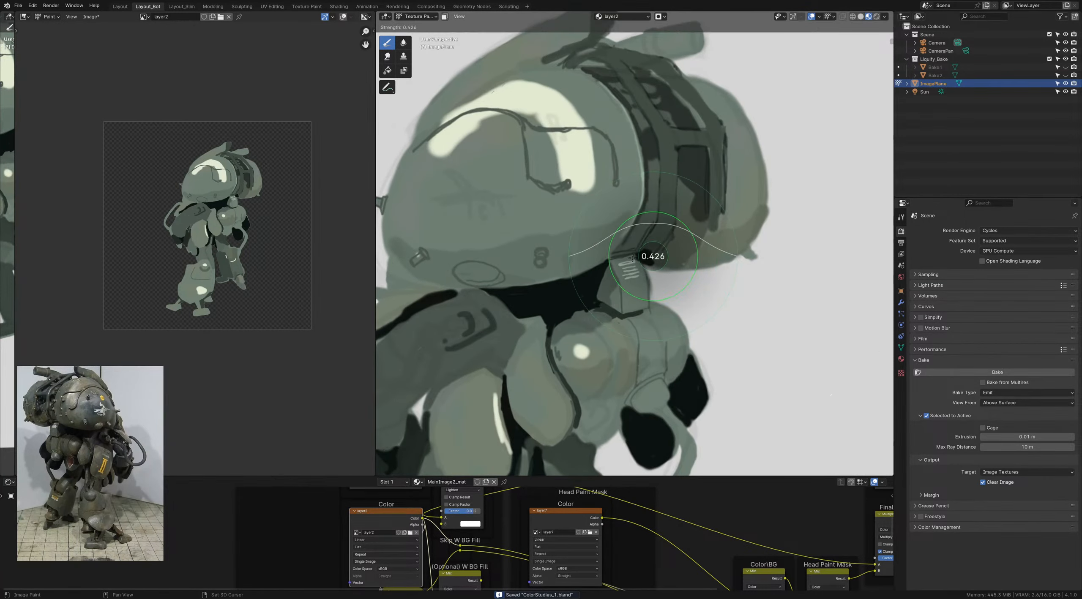
left_click(655, 257)
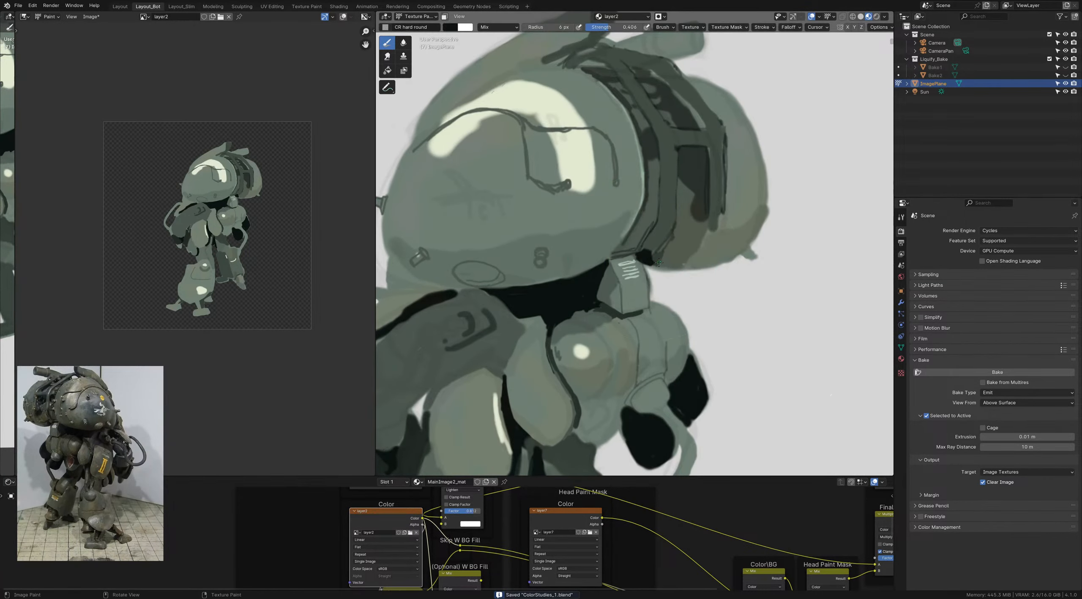
key("f")
left_click(662, 253)
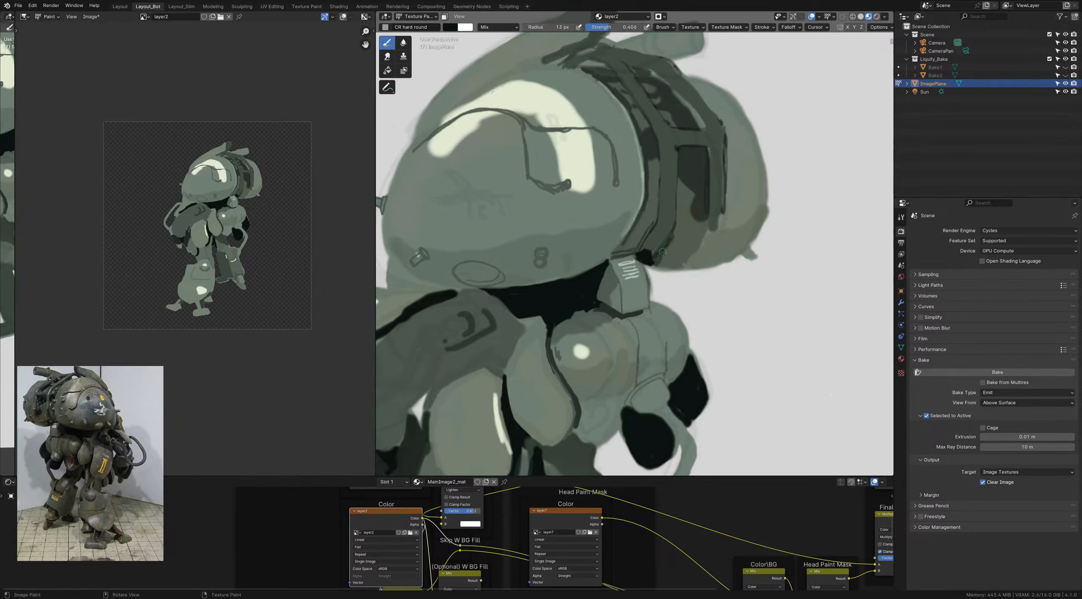
left_click_drag(662, 252, 660, 252)
Step: Set the brush to 9 px at strength 0.390 and draw a dark edge along the frame's front upright, undoing and repainting one stroke
key("shift+f")
left_click(652, 239)
key("bracketleft")
key("bracketleft")
left_click_drag(658, 137, 660, 217)
key("ctrl+z")
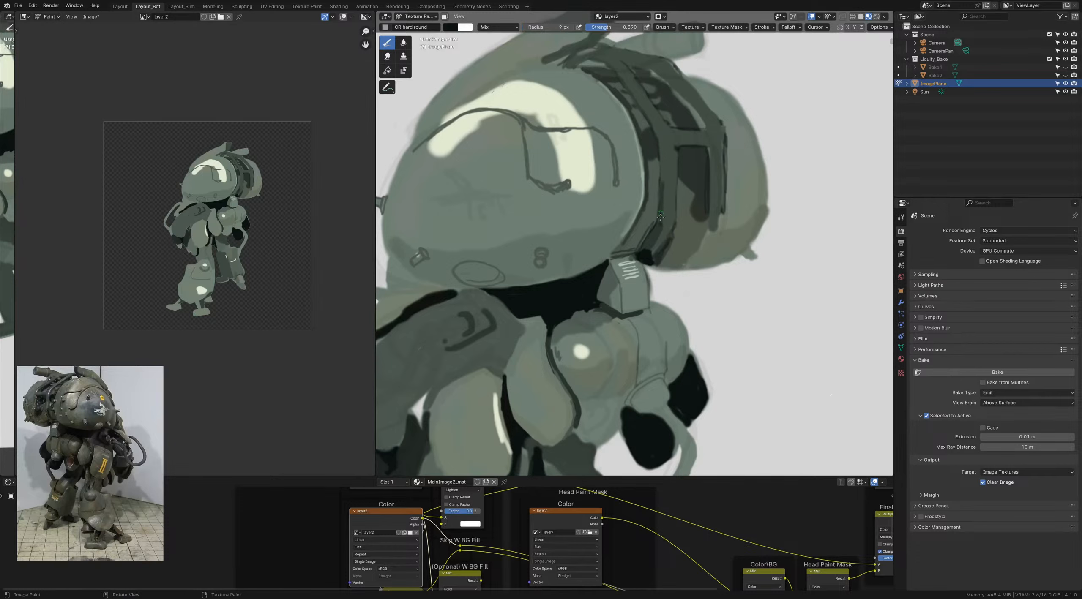
left_click_drag(662, 173, 661, 140)
middle_click_drag(661, 225, 661, 293, "shift")
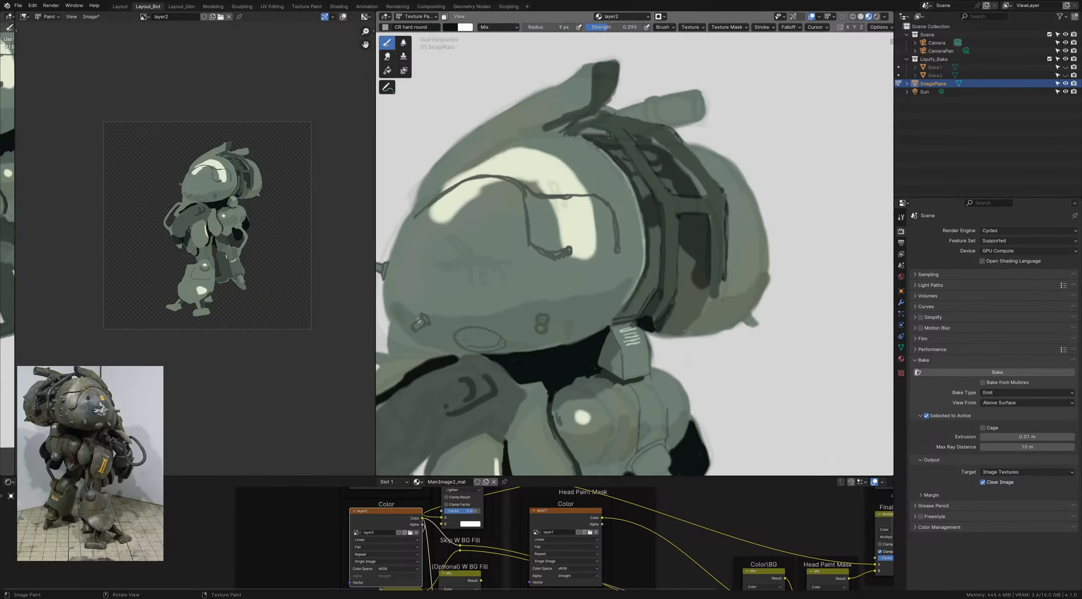
Step: Draw dark edge lines along the frame's upper front bar and around its lower window opening and rear upright
mouse_move(579, 132)
left_mouse_down()
mouse_move(567, 134)
mouse_move(600, 125)
mouse_move(625, 142)
mouse_move(644, 178)
left_mouse_up()
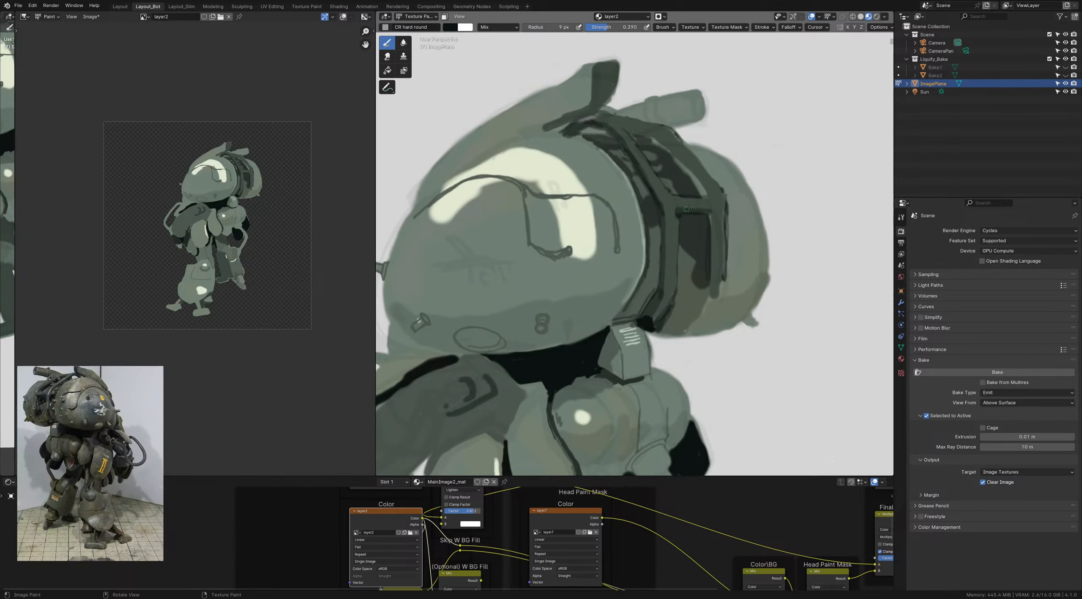
left_click_drag(713, 210, 715, 256)
mouse_move(714, 271)
middle_mouse_down("ctrl")
mouse_move(693, 233)
mouse_move(708, 253)
middle_mouse_up("ctrl")
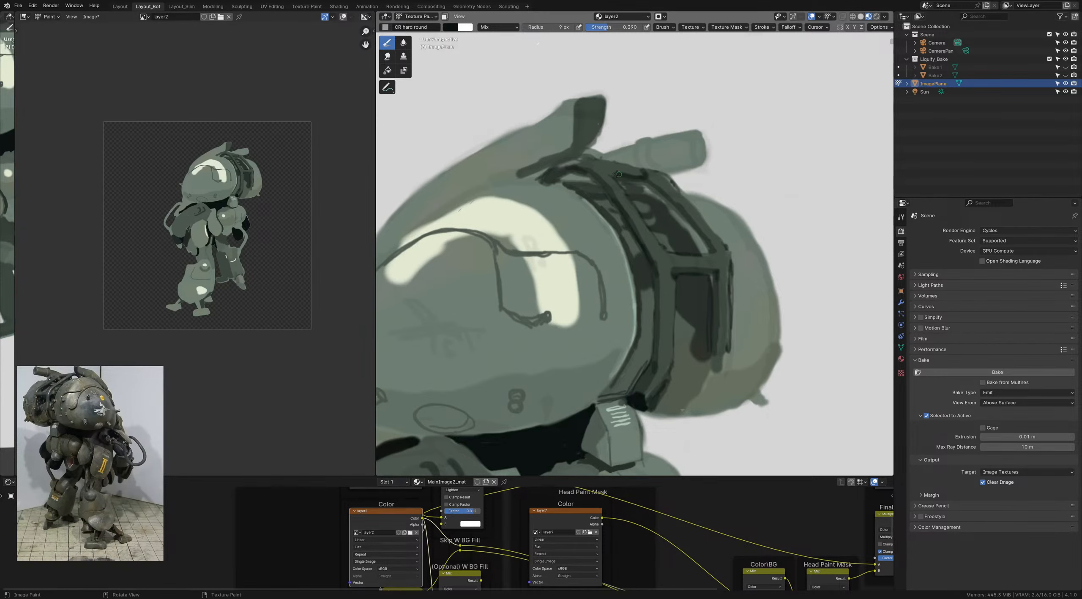
Step: Sample a colour, raise the brush strength to 0.992, touch up the frame's rear corner, and save the file
mouse_move(637, 188)
middle_mouse_down("ctrl")
mouse_move(613, 181)
mouse_move(612, 145)
mouse_move(651, 236)
middle_mouse_up("ctrl")
key("s")
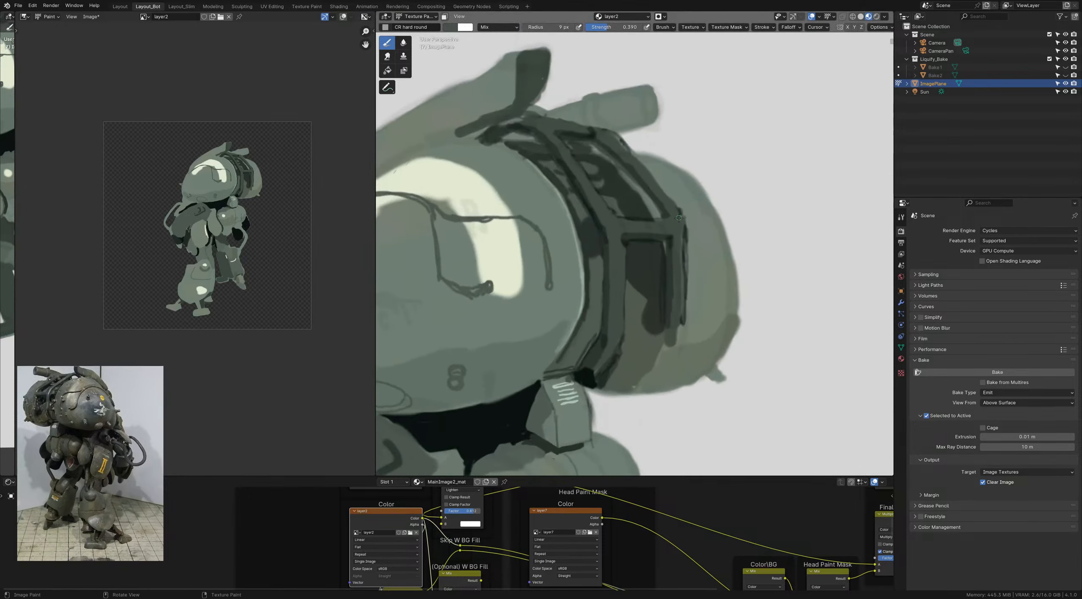
key("shift+f")
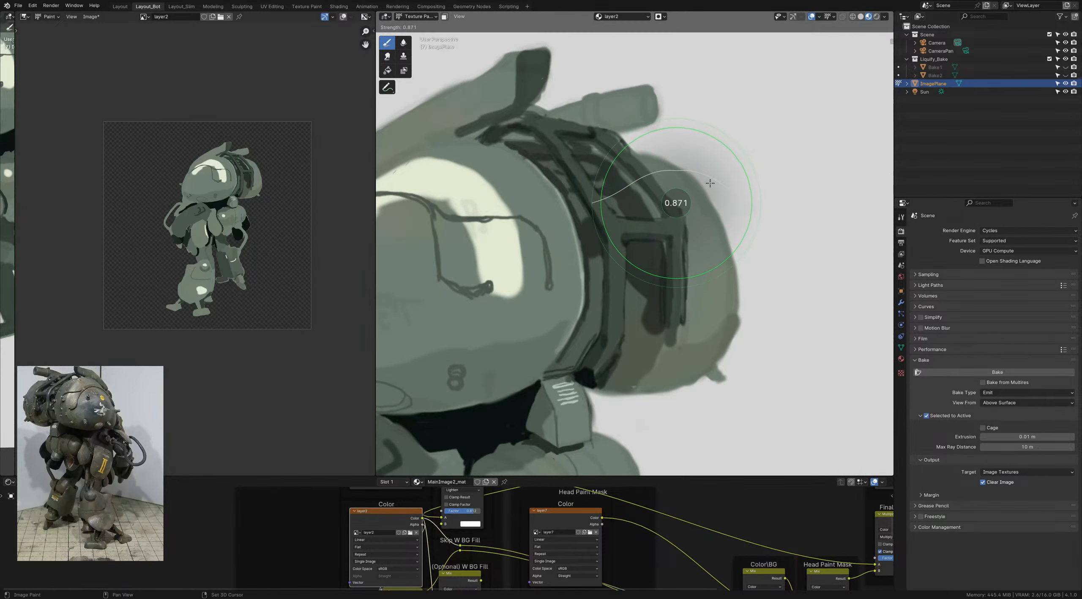
left_click(715, 174)
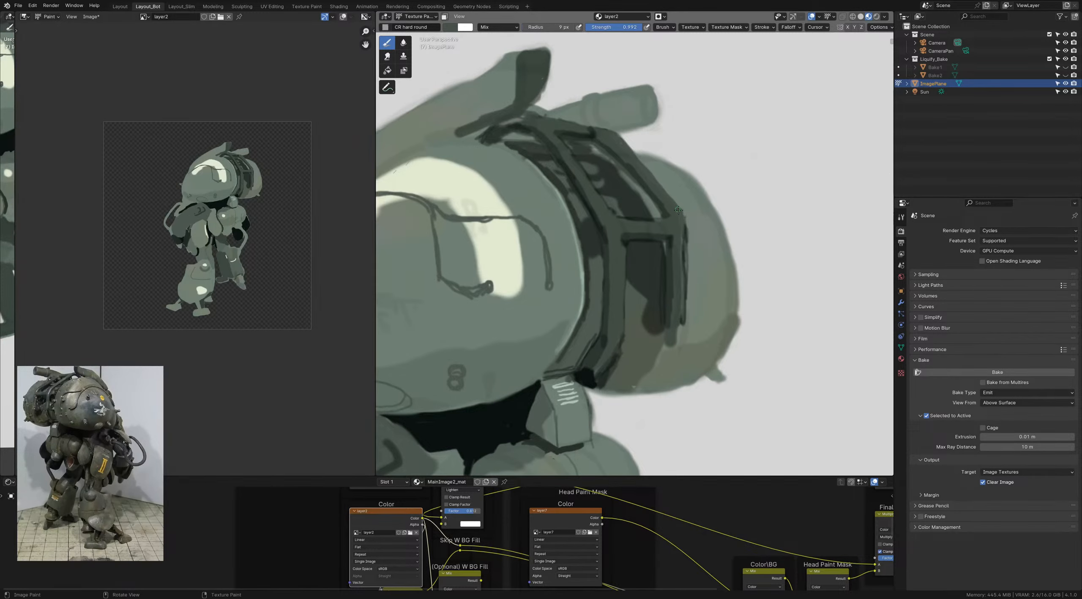
scroll(678, 210, "down", 8)
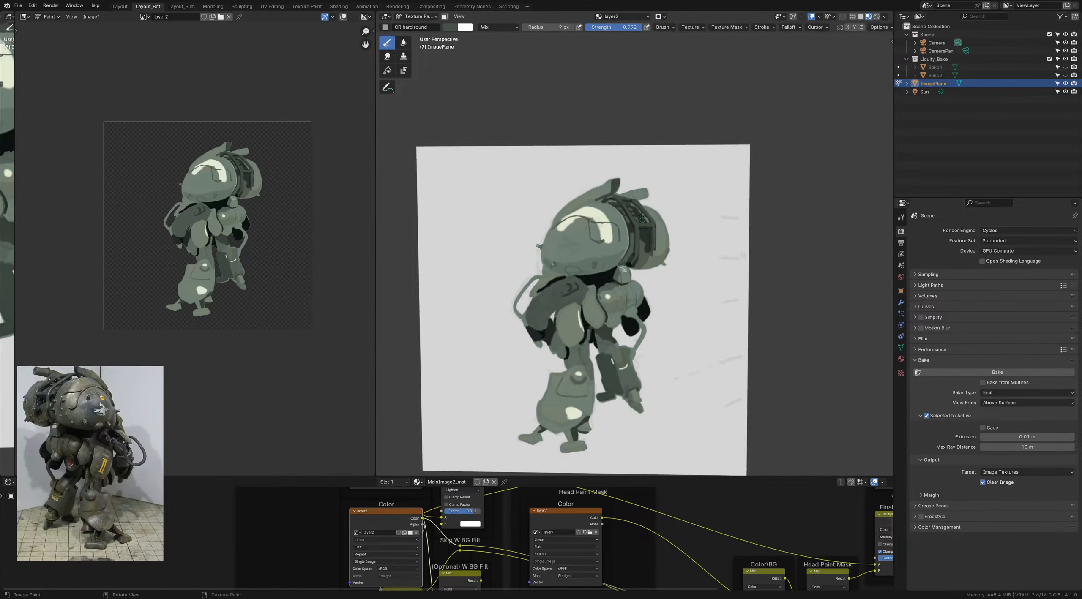
mouse_move(642, 219)
middle_mouse_down("shift")
mouse_move(636, 200)
mouse_move(604, 262)
mouse_move(620, 260)
mouse_move(645, 190)
middle_mouse_up("shift")
key("ctrl+s")
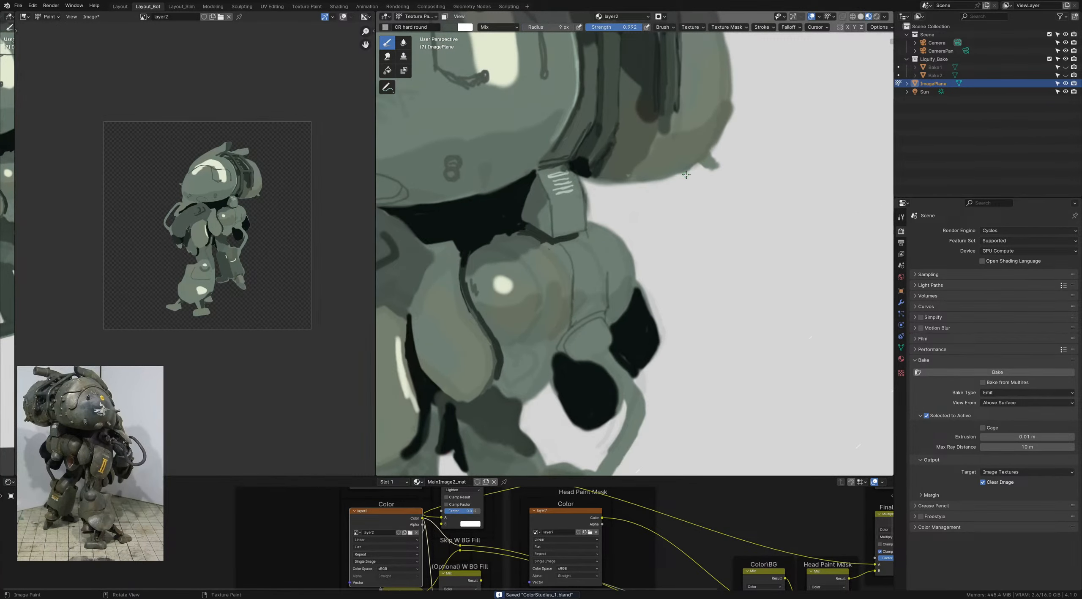
Step: Try erasing paint under the backpack's lower front edge with the 12 px Eraser Tex brush, then return to CR hard round
key("e")
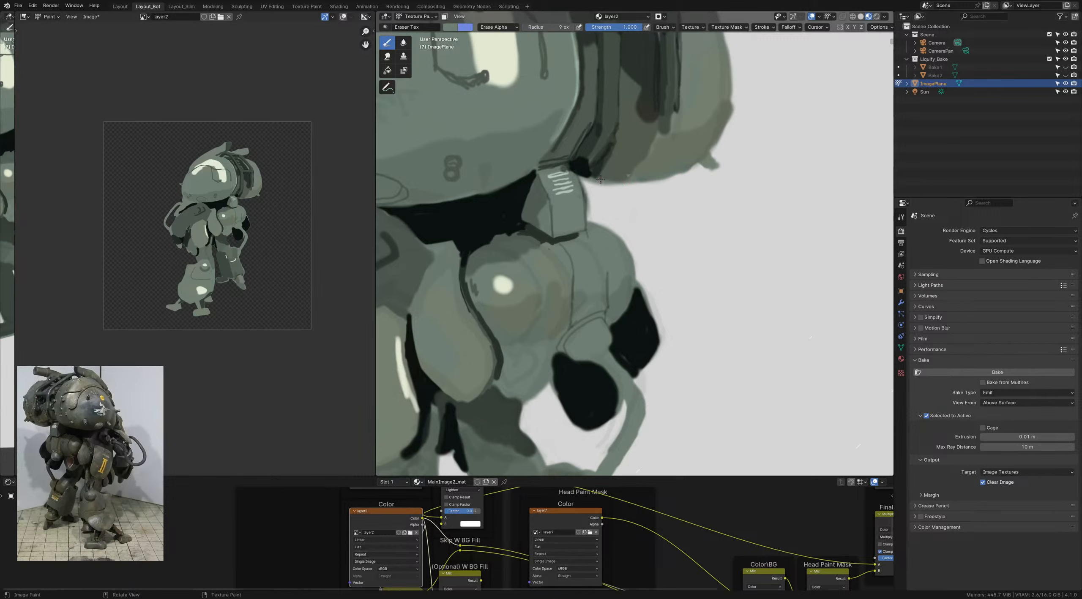
key("shift+x")
left_click_drag(586, 176, 599, 177)
key("z")
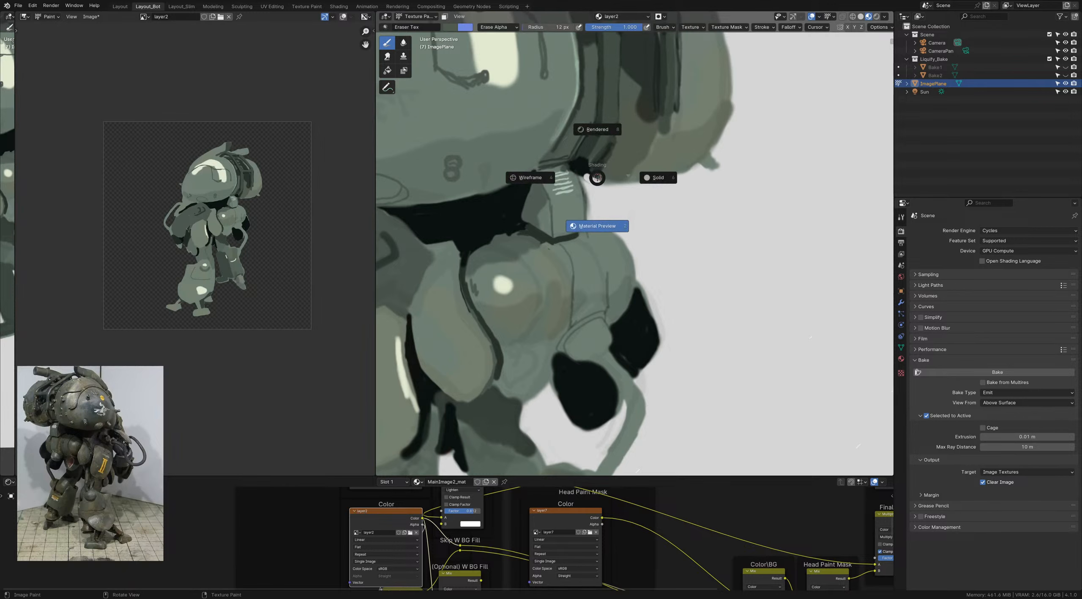
key("1")
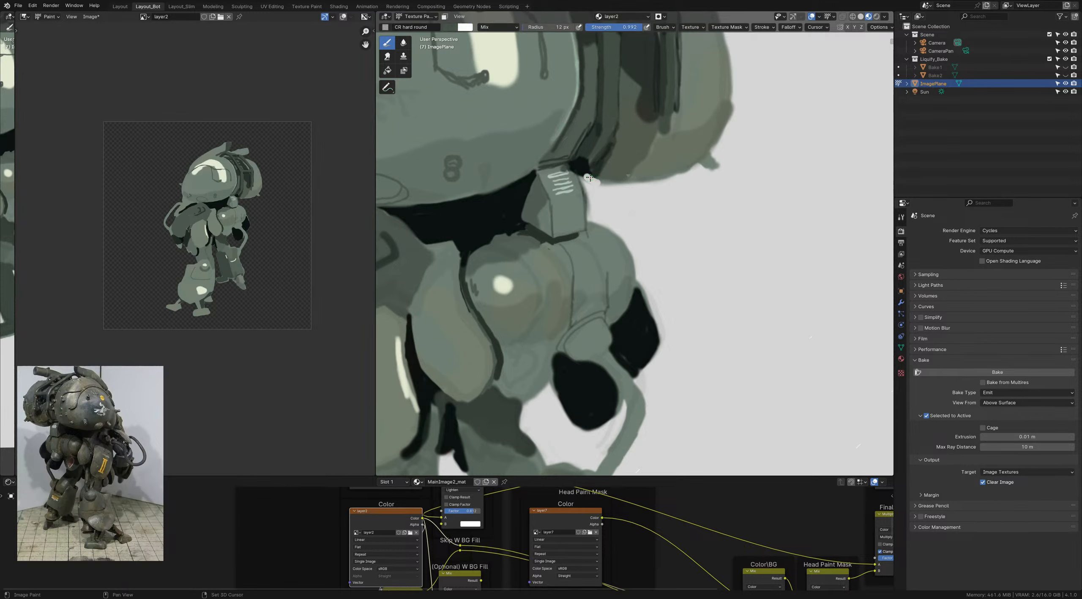
Step: Sample the near-black colour and paint a dark edge along the backpack's underside, from the striped block to the rear nub
key("shift+x")
left_click_drag(576, 174, 622, 183)
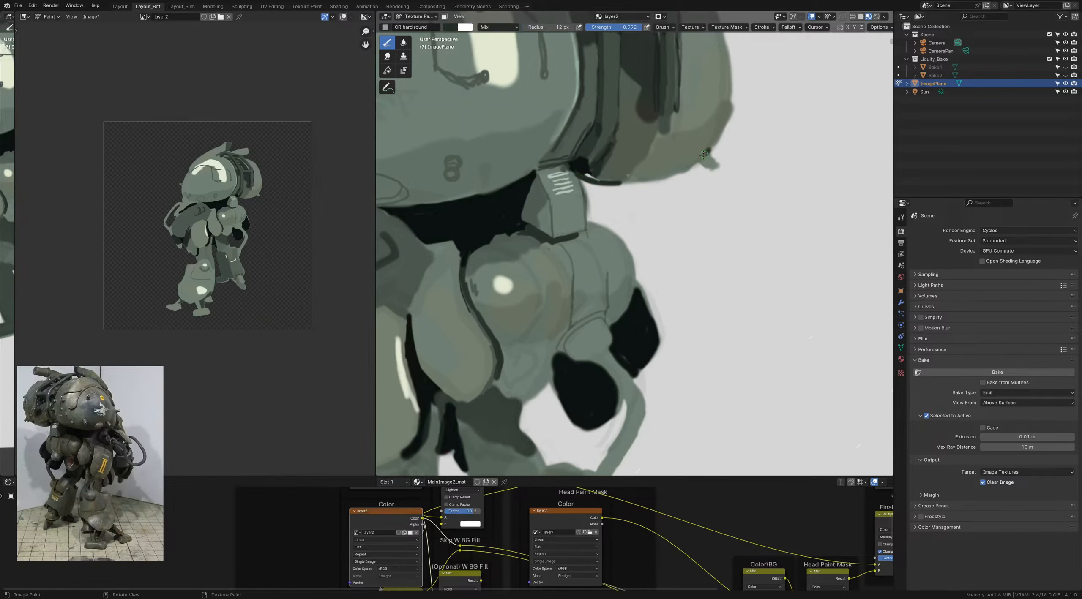
mouse_move(703, 155)
left_mouse_down()
mouse_move(675, 174)
mouse_move(628, 180)
mouse_move(652, 180)
left_mouse_up()
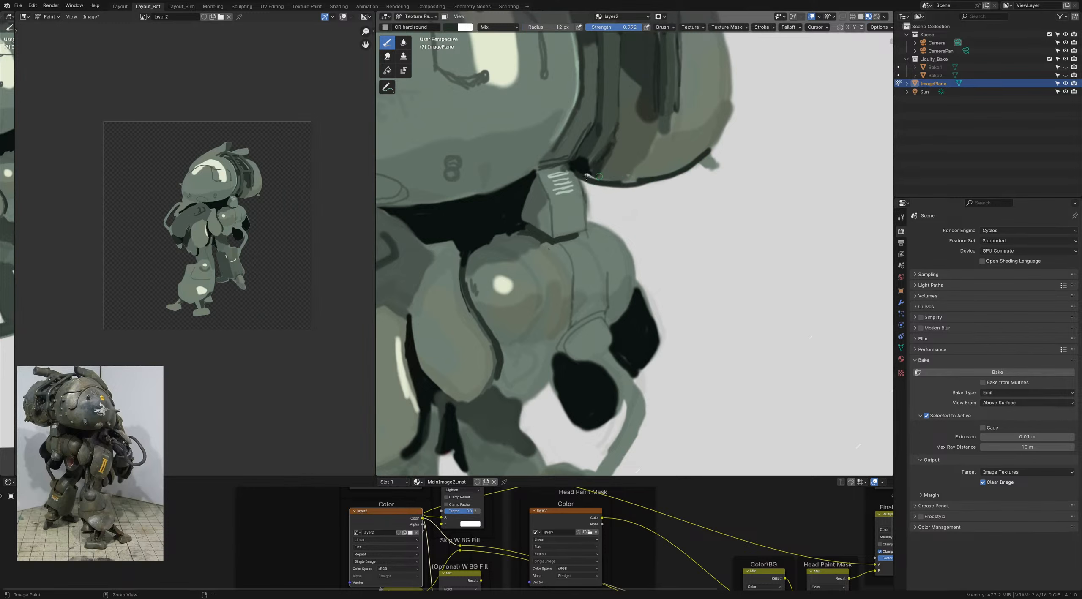
Step: Undo the last stroke, adjust the brush size, and thicken the dark shadow on the backpack's underside beside the striped block
key("ctrl+z")
key("f")
left_click(620, 178)
mouse_move(619, 176)
left_mouse_down()
mouse_move(636, 177)
mouse_move(585, 172)
mouse_move(617, 179)
mouse_move(635, 170)
left_mouse_up()
key("bracketleft")
key("bracketleft")
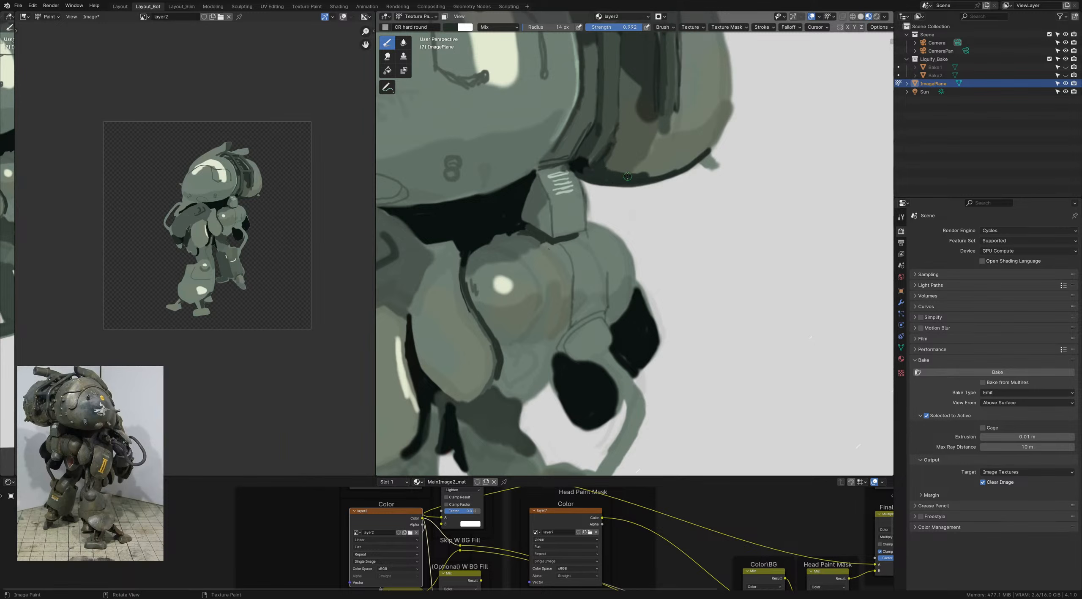
Step: Set the brush radius to 7 px, darken the rear nub, extend the dark edge up the backpack's rear, and enlarge the brush to 12 px
key("bracketleft")
key("bracketleft")
key("bracketleft")
mouse_move(711, 146)
left_mouse_down()
mouse_move(724, 121)
mouse_move(705, 162)
mouse_move(714, 165)
mouse_move(703, 168)
left_mouse_up()
middle_click_drag(679, 161, 647, 208, "shift")
middle_click_drag(696, 149, 689, 176, "shift")
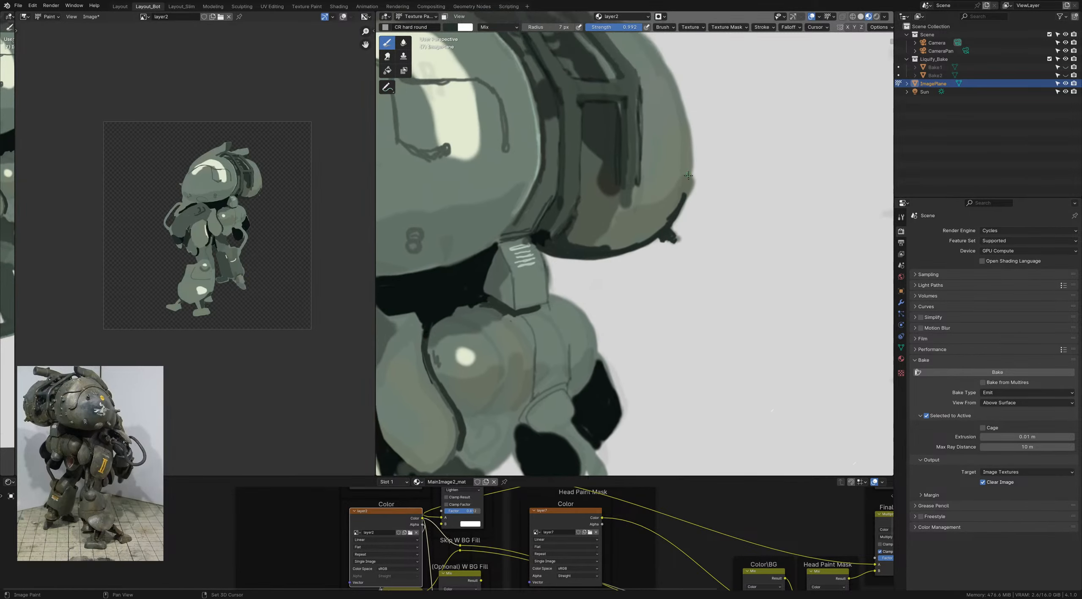
mouse_move(684, 195)
left_mouse_down()
mouse_move(689, 161)
mouse_move(669, 218)
mouse_move(634, 239)
mouse_move(573, 242)
mouse_move(613, 246)
left_mouse_up()
key("s")
key("f")
left_click(681, 200)
mouse_move(627, 206)
middle_mouse_down("ctrl")
mouse_move(632, 239)
mouse_move(632, 215)
mouse_move(662, 181)
middle_mouse_up("ctrl")
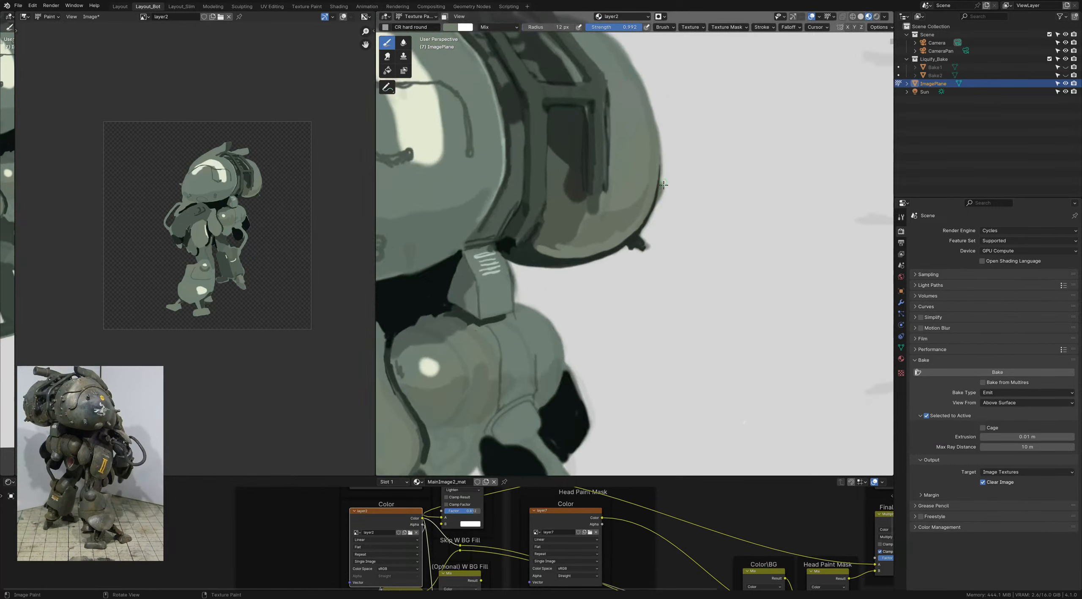
Step: Clean up the backpack's rear outline around the nub with the Eraser Tex brush, undoing the first stroke, and save the file
key("e")
left_click_drag(664, 177, 648, 232)
key("ctrl+z")
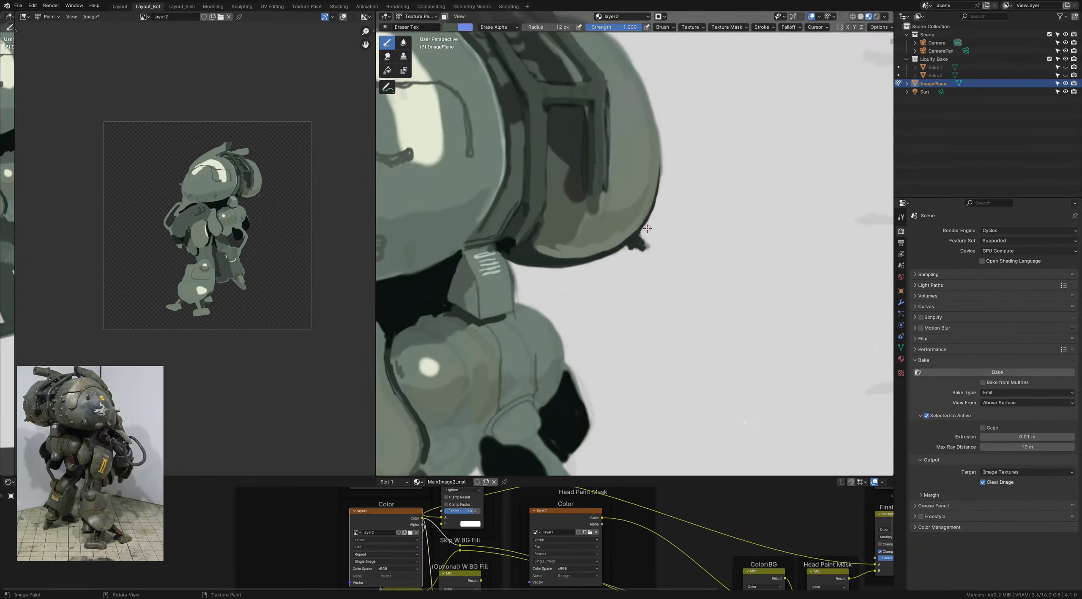
left_click_drag(650, 230, 650, 246)
scroll(629, 254, "down", 5)
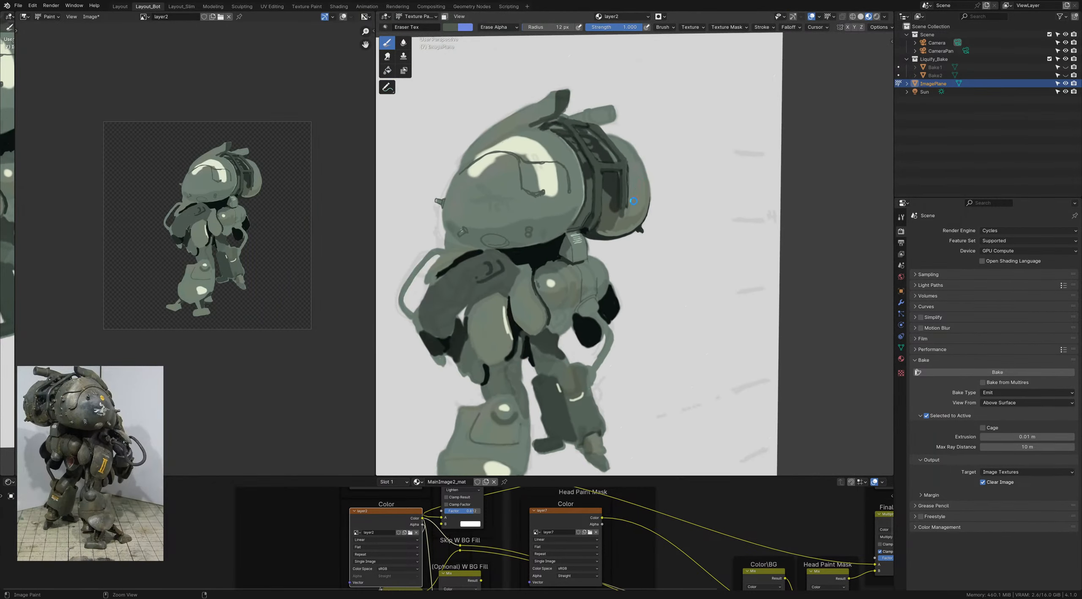
key("ctrl+s")
middle_click_drag(638, 212, 631, 235, "ctrl")
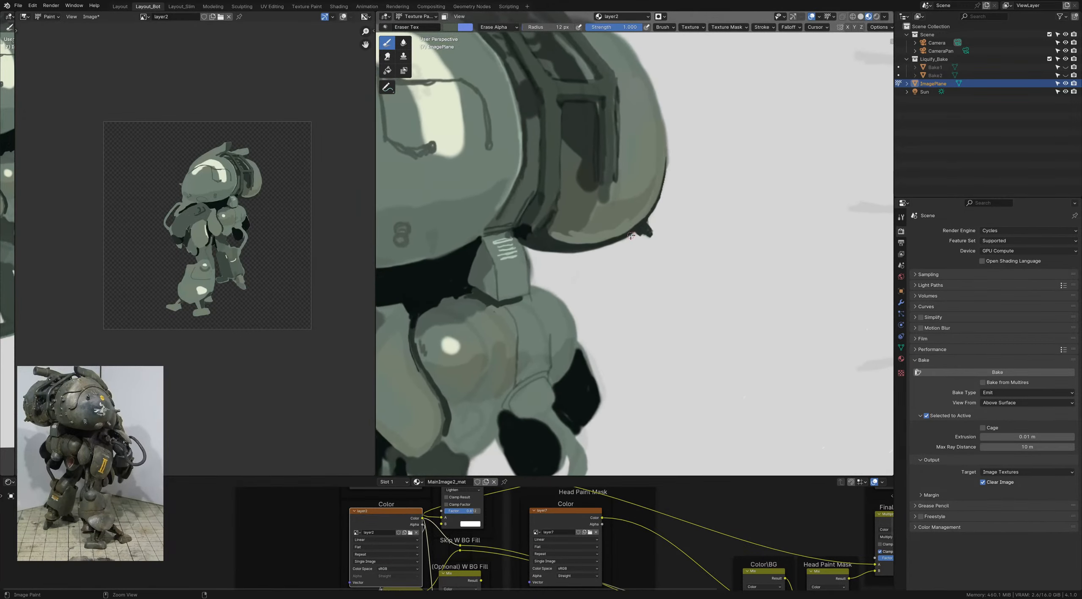
key("ctrl+s")
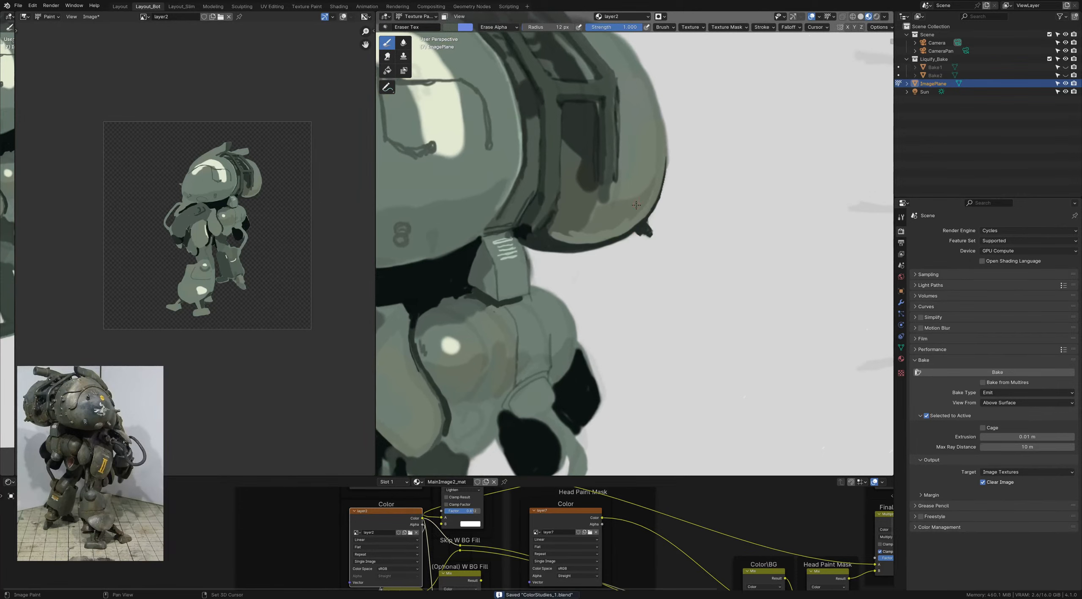
Step: Pick a lighter green with the CR hard round brush at 9 px and paint a small highlight on the backpack's rear nub
middle_click_drag(638, 207, 632, 217, "shift")
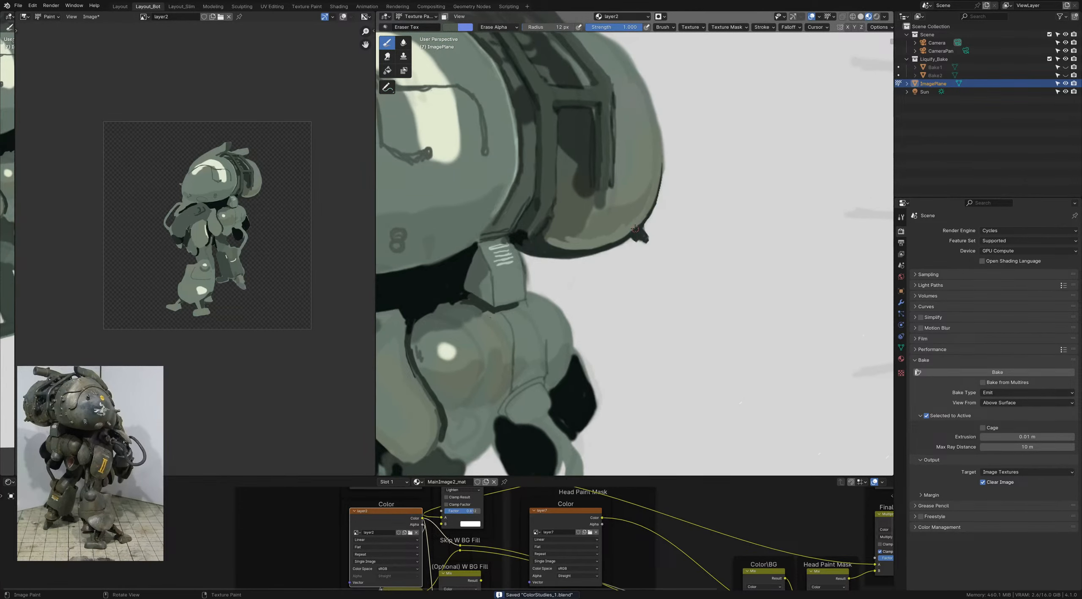
scroll(636, 230, "up", 3)
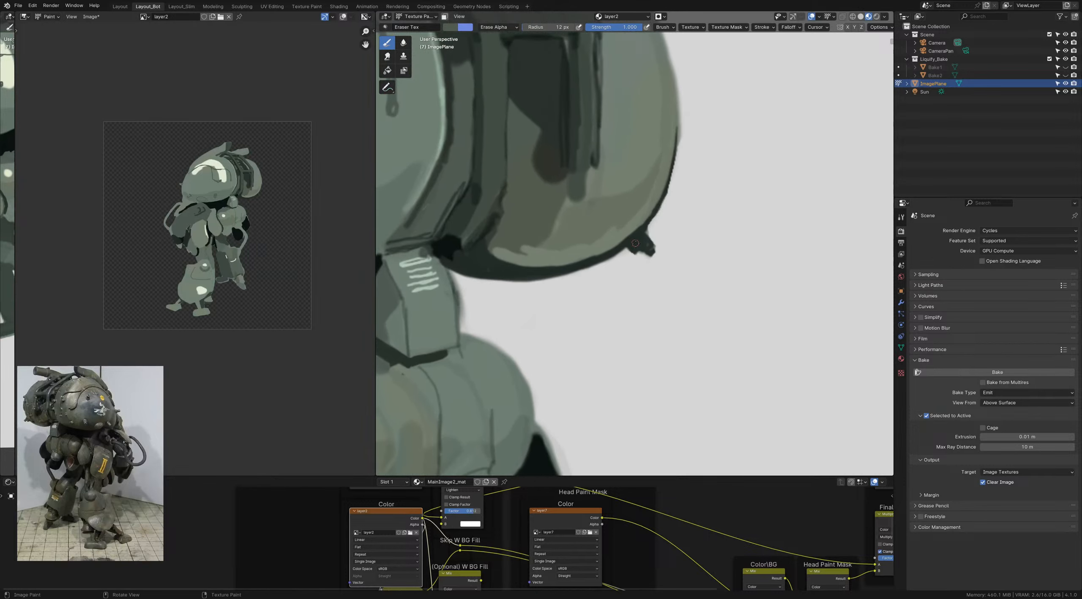
right_click(636, 244)
key("1")
left_click_drag(638, 243, 629, 244)
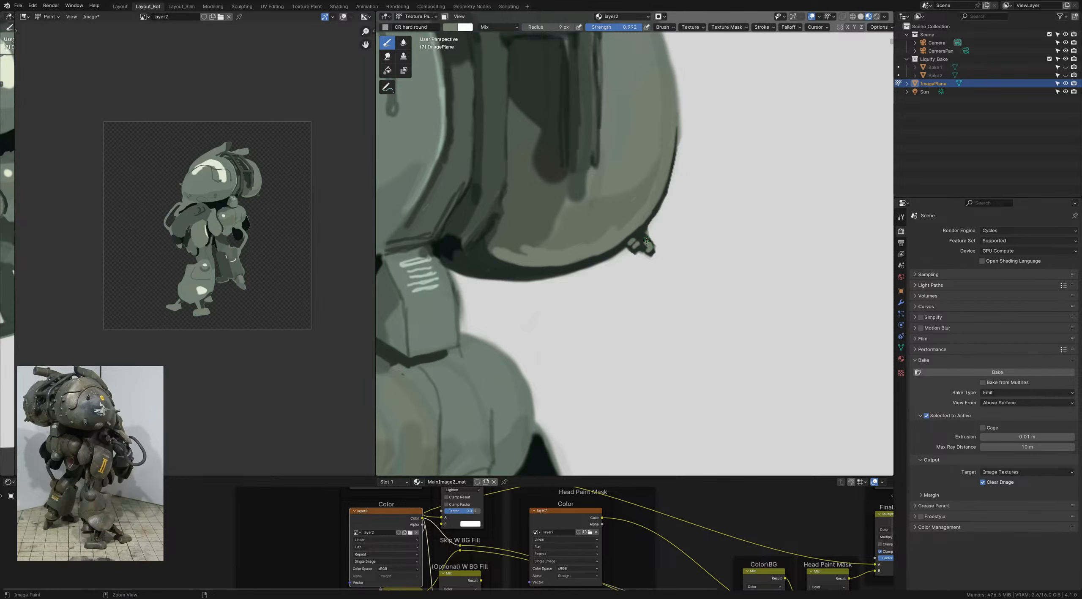
middle_click_drag(648, 242, 615, 173, "ctrl")
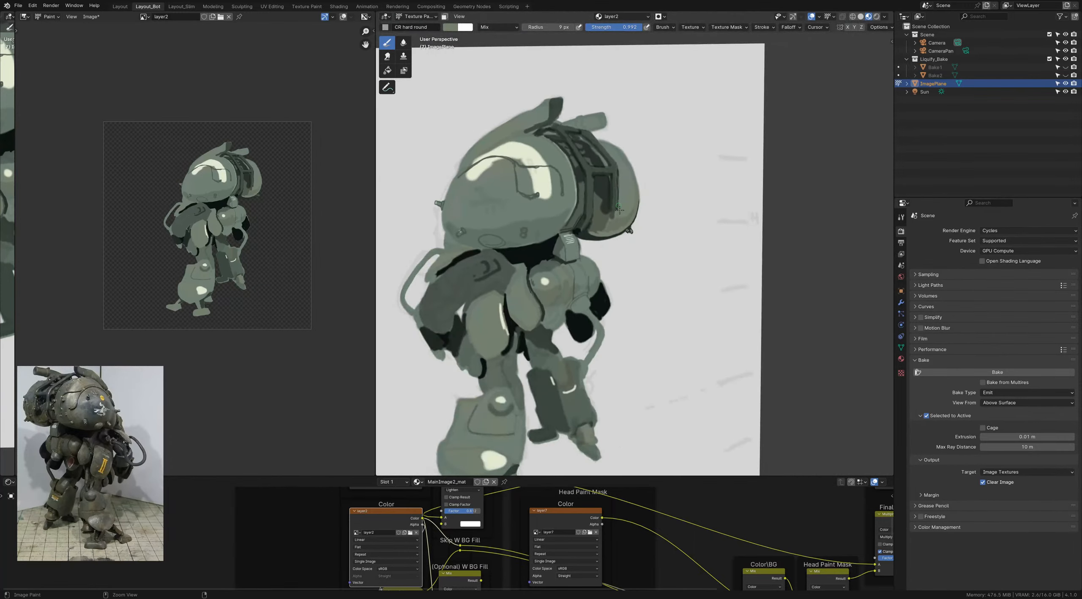
Step: Repaint the lower end of the frame's rear bar with sampled colours so it bends inward, and raise the brush strength to 1.000
middle_click_drag(620, 210, 621, 221, "ctrl")
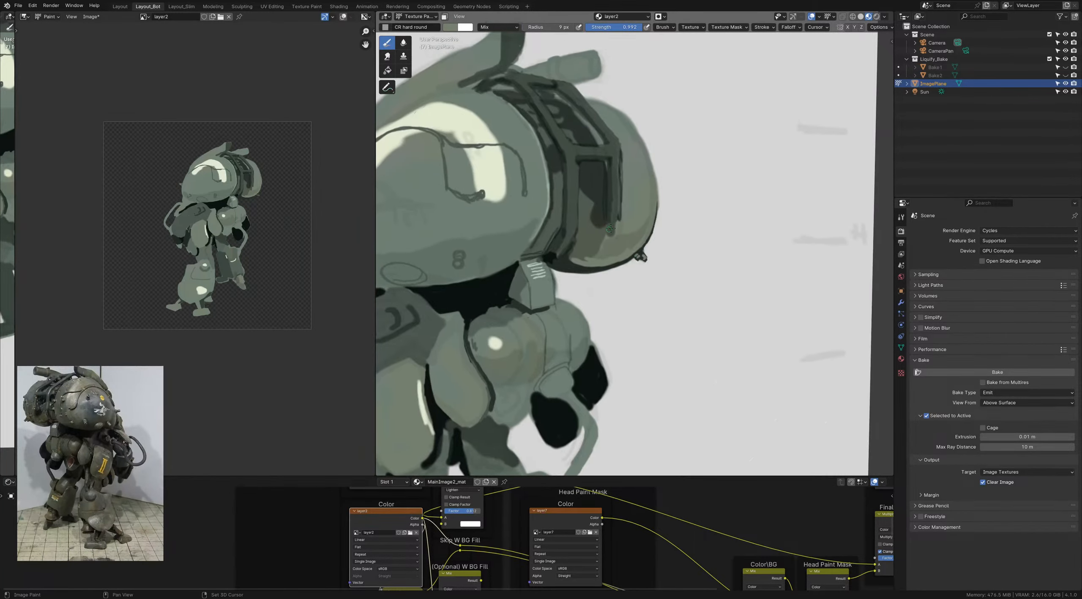
key("s")
left_click_drag(604, 217, 610, 212)
key("shift+x")
left_click_drag(599, 222, 609, 214)
key("shift+x")
key("s")
key("s")
left_click_drag(618, 220, 614, 221)
key("s")
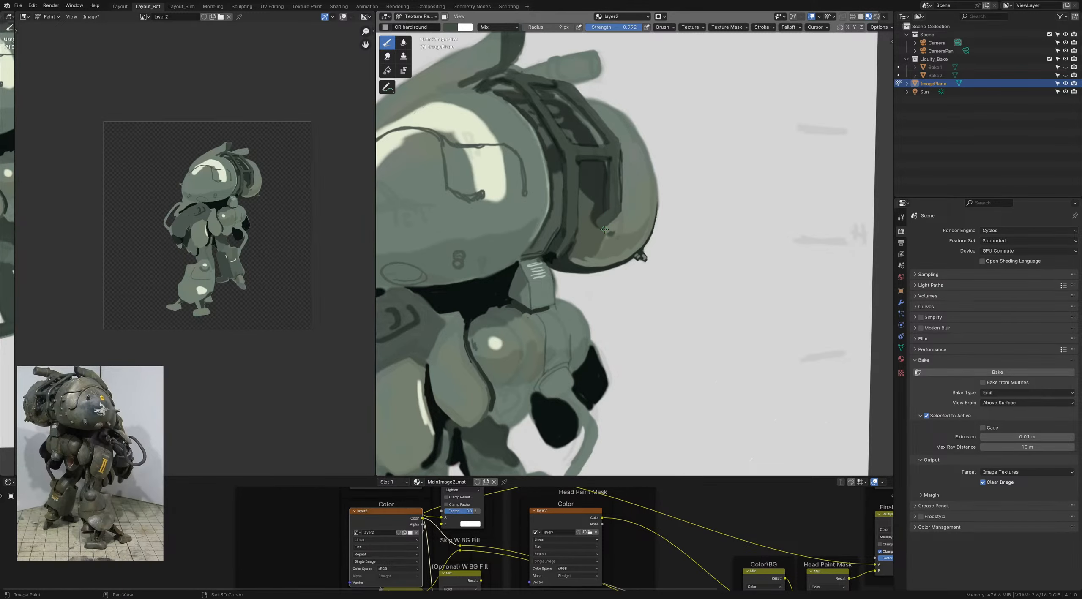
middle_click_drag(610, 232, 619, 225, "shift")
key("shift+f")
left_click(609, 171)
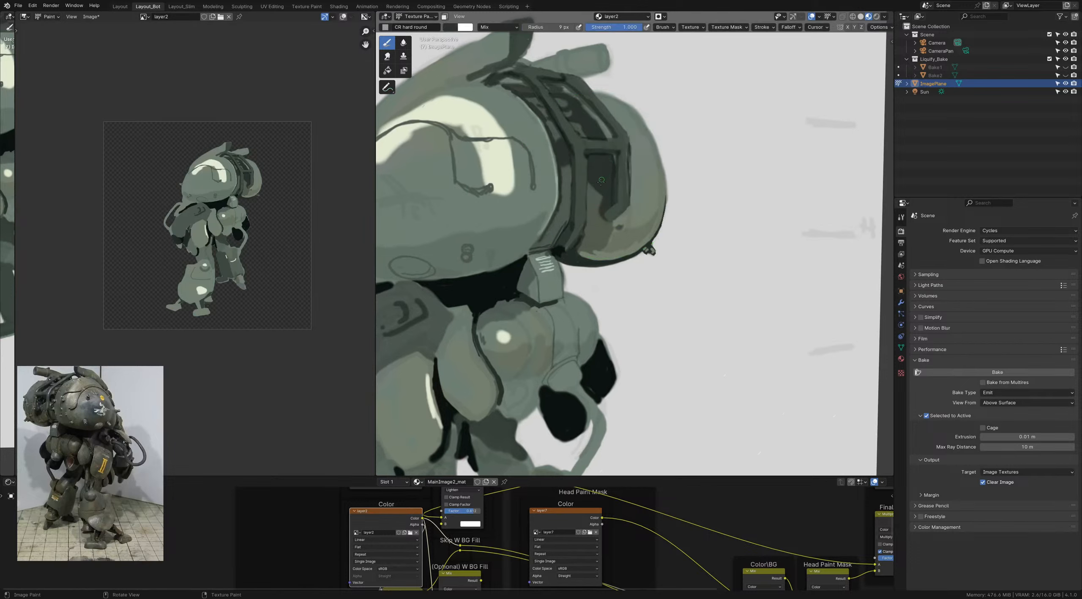
Step: Choose a near-black colour, darken the recess inside the frame's lower opening, and save the file
key("c")
left_click(500, 282)
mouse_move(610, 163)
left_mouse_down()
mouse_move(601, 158)
mouse_move(609, 174)
mouse_move(601, 163)
left_mouse_up()
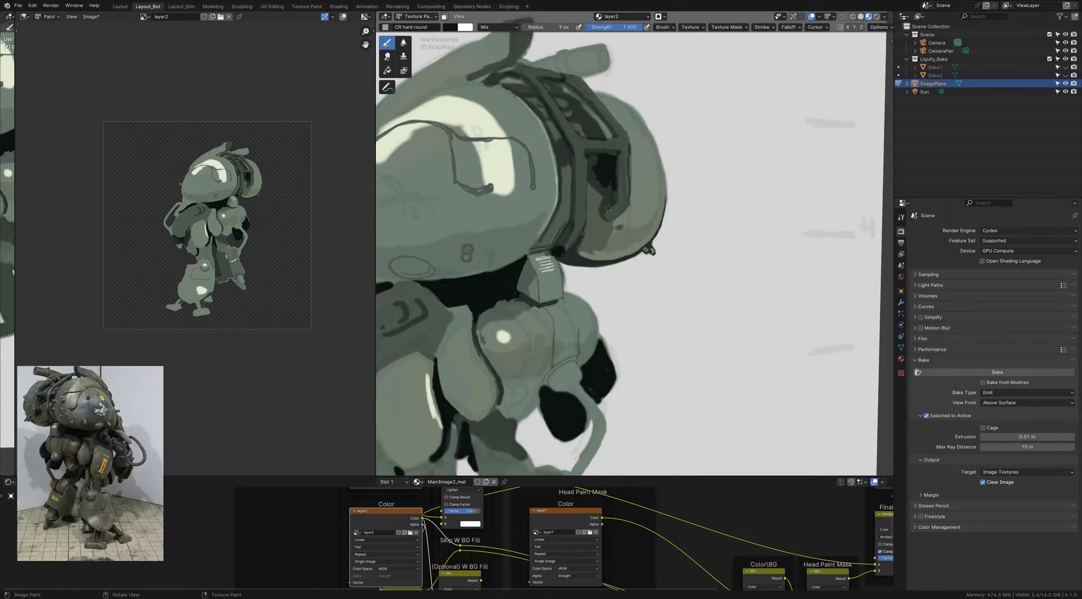
left_click_drag(608, 208, 609, 206)
left_click_drag(606, 208, 613, 165)
scroll(603, 161, "down", 5)
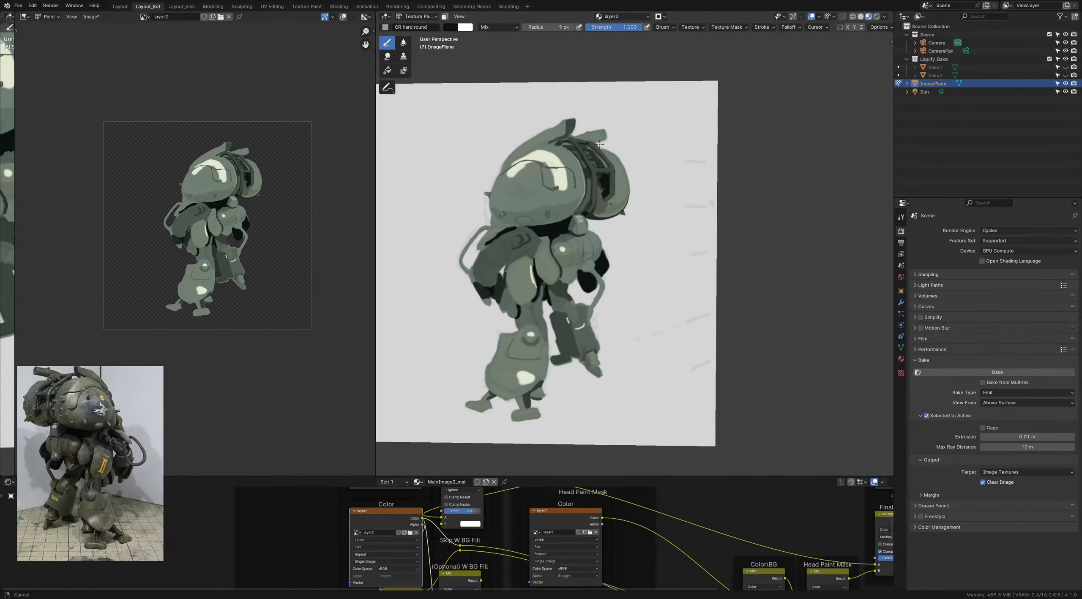
scroll(606, 175, "up", 8)
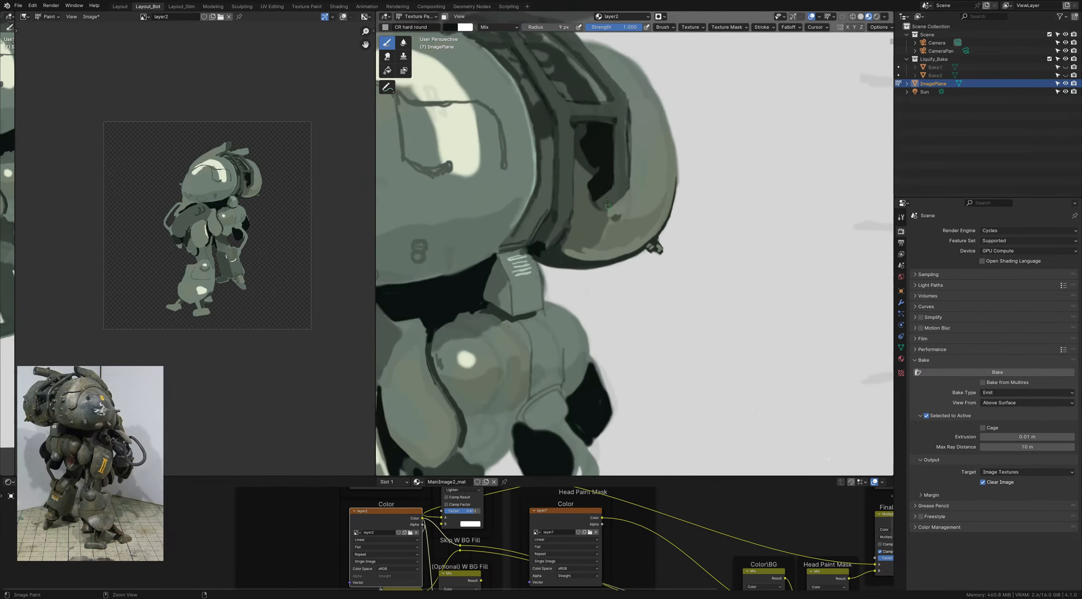
key("ctrl+s")
middle_click_drag(609, 201, 608, 194, "shift")
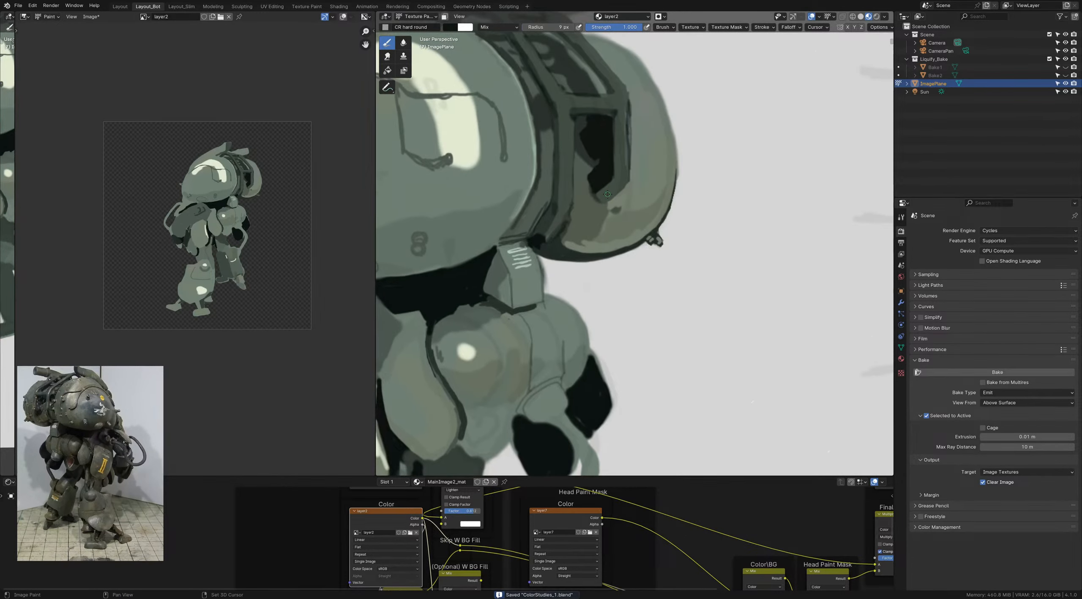
Step: Sample the frame colour, pick a lighter green, and paint a fine highlight on the lower end of the rear bar, undoing a stray stroke
key("shift+x")
right_click(609, 191)
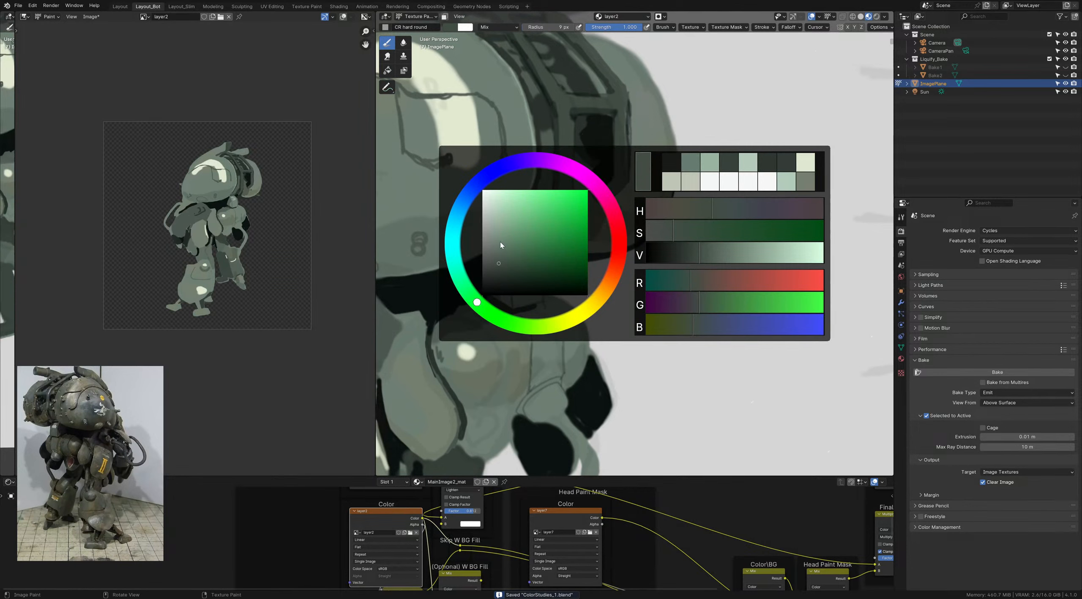
left_click(518, 213)
key("bracketleft")
key("bracketleft")
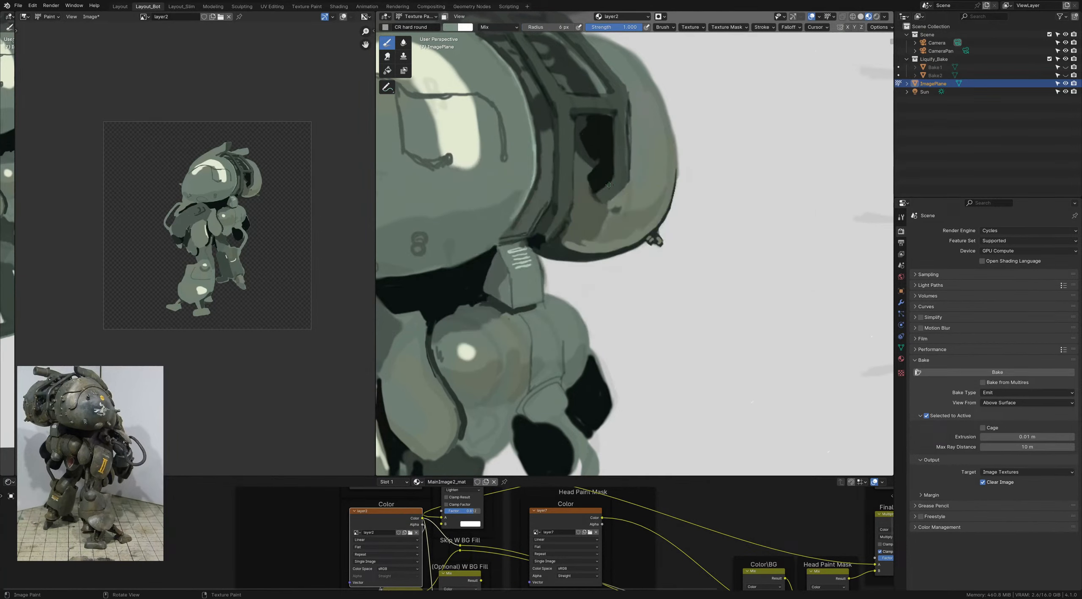
mouse_move(601, 189)
left_mouse_down()
mouse_move(611, 178)
mouse_move(599, 191)
left_mouse_up()
key("ctrl+z")
scroll(611, 169, "up", 5, "shift")
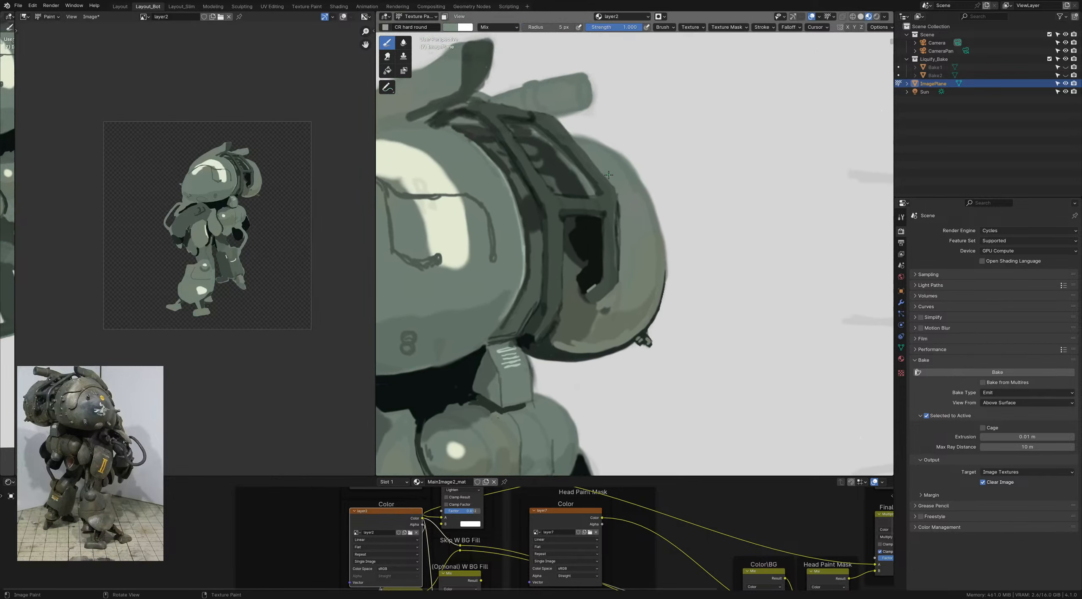
Step: Paint thin light green highlights along the frame's upper bars and corners with the 5 px brush
key("bracketright")
middle_click_drag(592, 172, 566, 197)
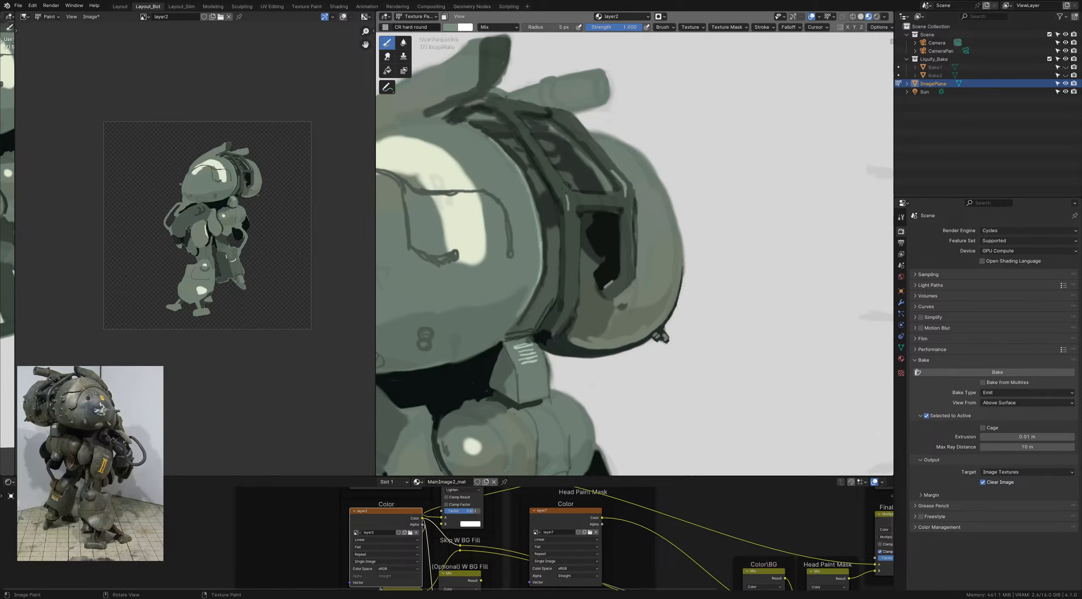
left_click_drag(566, 188, 565, 195)
middle_click_drag(612, 167, 626, 192, "shift")
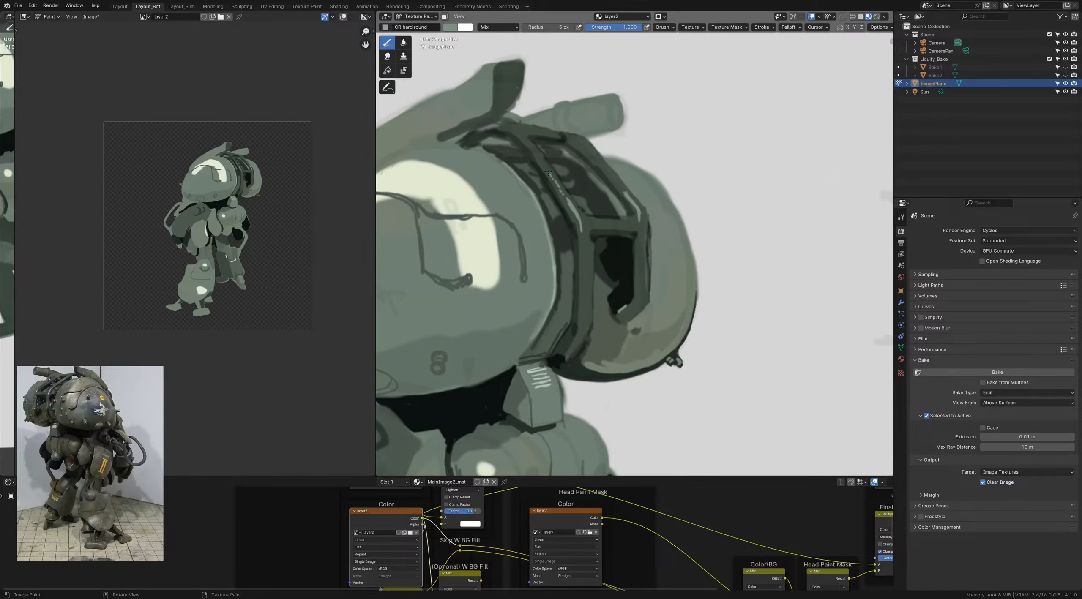
left_click_drag(537, 157, 534, 149)
middle_click_drag(621, 190, 615, 165, "shift")
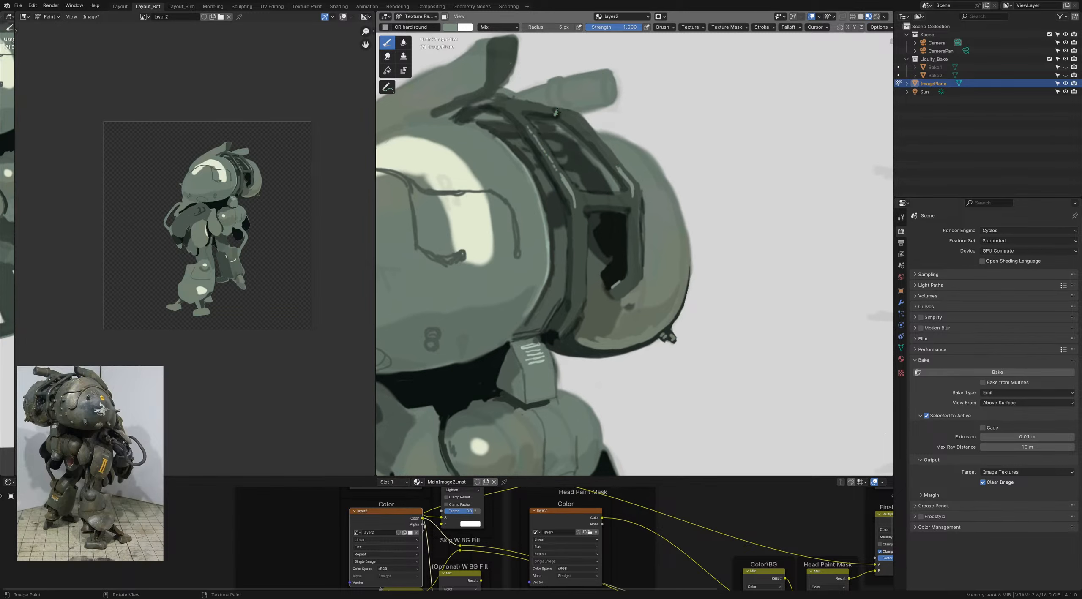
mouse_move(557, 112)
middle_mouse_down("ctrl")
mouse_move(583, 148)
mouse_move(561, 123)
middle_mouse_up("ctrl")
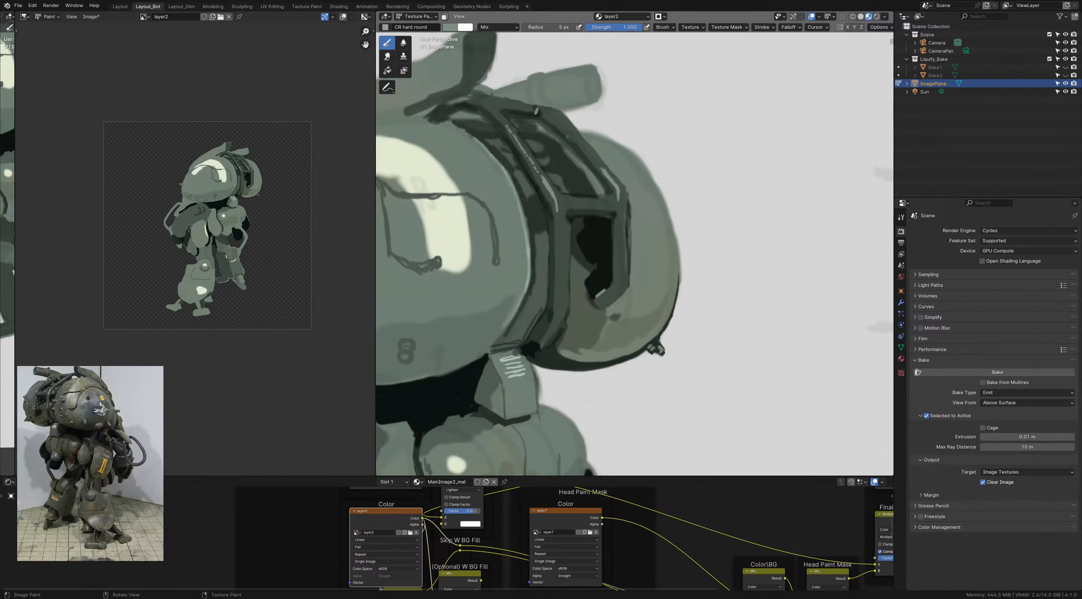
Step: Sample a colour beside the frame's upper bar, enlarge the brush to 14 px, and save the file
key("s")
key("f")
left_click(577, 142)
key("s")
key("ctrl+s")
mouse_move(569, 178)
middle_mouse_down("ctrl")
mouse_move(565, 207)
mouse_move(580, 222)
middle_mouse_up("ctrl")
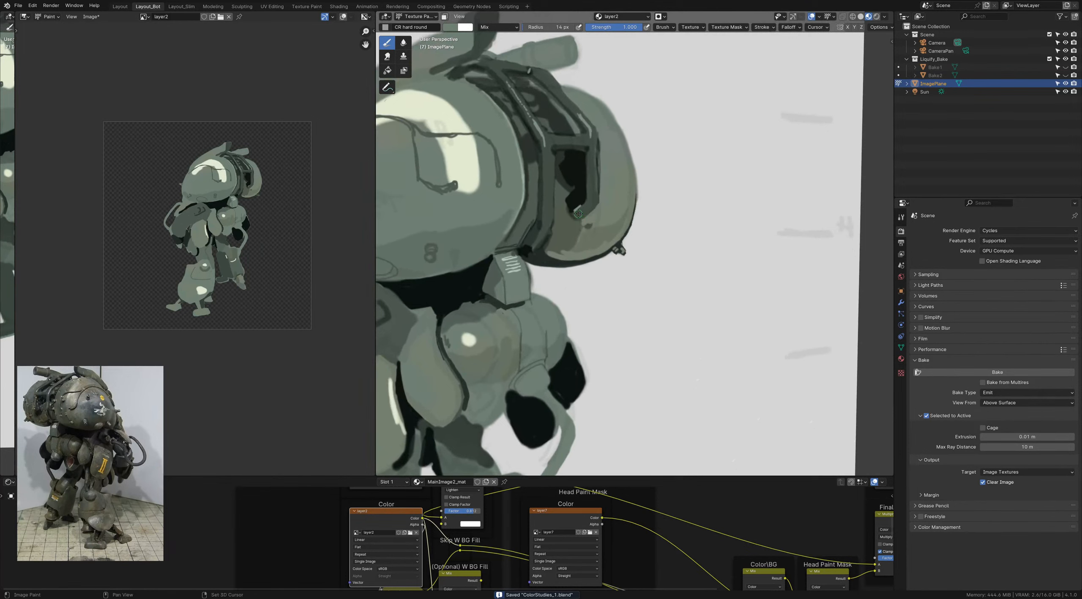
Step: Reduce the brush to 9 px, retouch the lower end of the frame's rear bar with sampled colours at 0.948 strength, and save
key("shift+x")
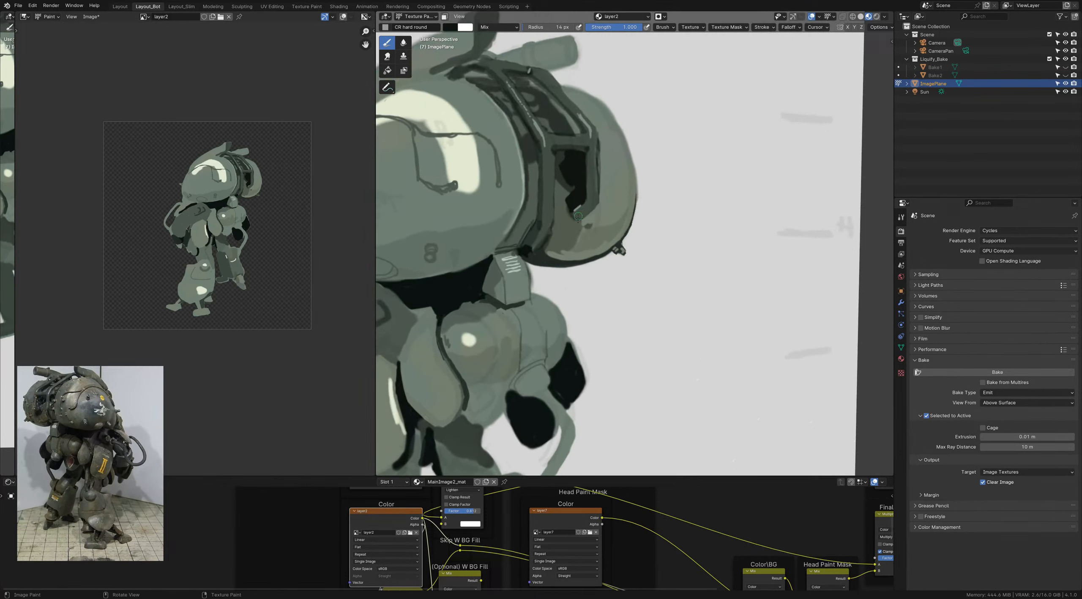
key("bracketleft")
key("bracketleft")
key("bracketleft")
left_click_drag(591, 213, 583, 223)
key("shift+f")
left_click(549, 233)
left_click_drag(591, 215, 582, 226)
key("s")
key("shift+f")
left_click(582, 222)
right_click(579, 223)
mouse_move(579, 224)
middle_mouse_down("ctrl")
mouse_move(559, 231)
mouse_move(559, 247)
mouse_move(566, 231)
middle_mouse_up("ctrl")
key("ctrl+s")
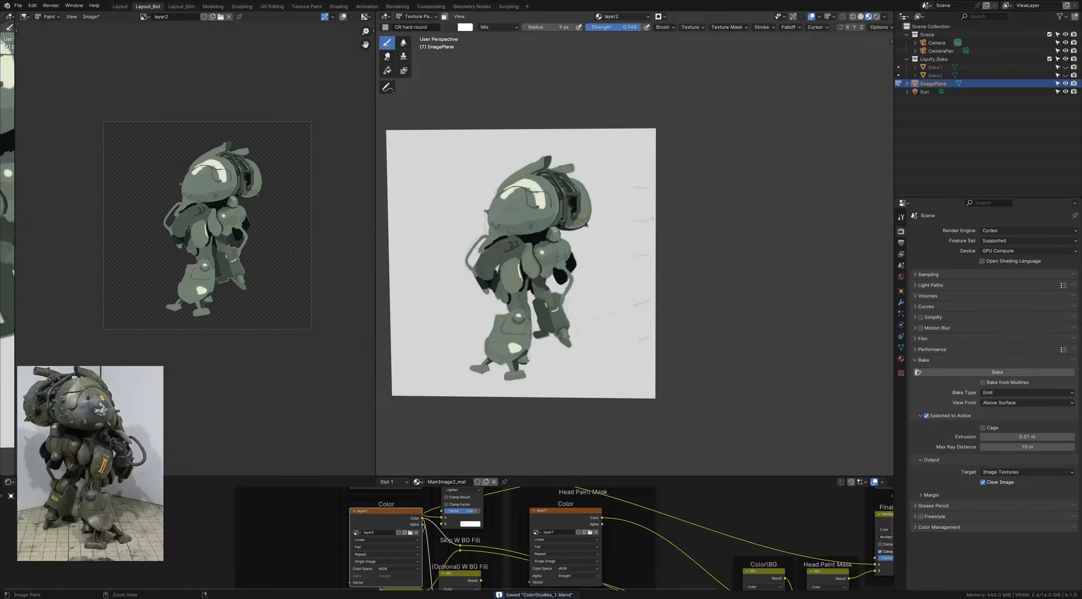
Step: Choose a near-white colour, set the brush radius to 10 px, and make a stroke on the background beside the striped block
mouse_move(563, 219)
middle_mouse_down("ctrl")
mouse_move(593, 244)
mouse_move(590, 225)
mouse_move(572, 243)
middle_mouse_up("ctrl")
key("f")
left_click(591, 229)
key("shift+x")
right_click(572, 243)
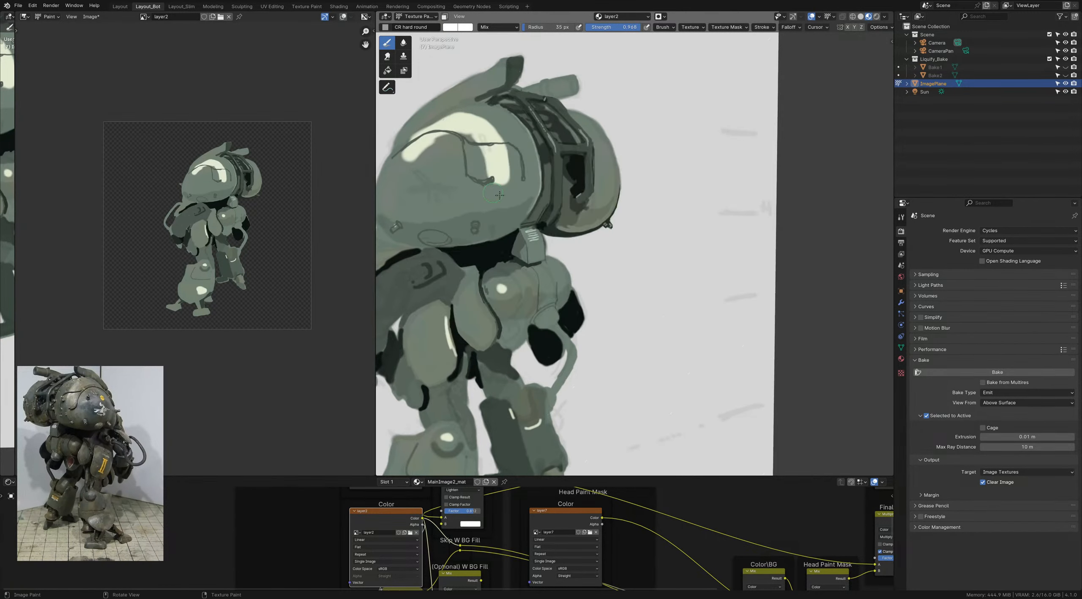
key("f")
left_click(570, 241)
left_click_drag(565, 241, 584, 241)
scroll(554, 239, "up", 3)
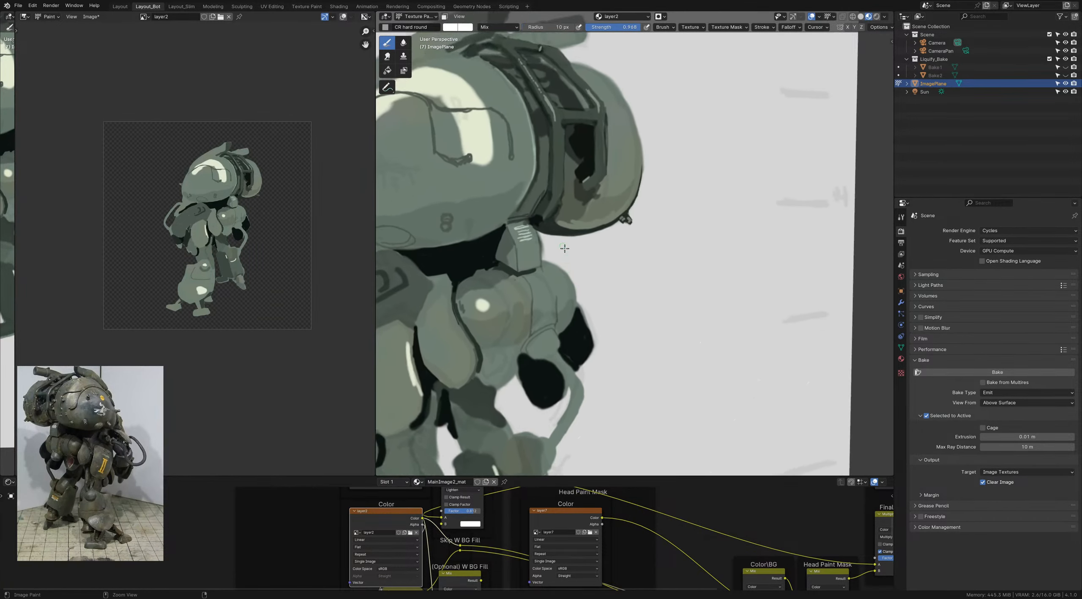
Step: Paint a thin near-white rim line along the backpack's underside and rear edge, narrowing the brush to 5 px and undoing unwanted strokes
key("f")
left_click(538, 231)
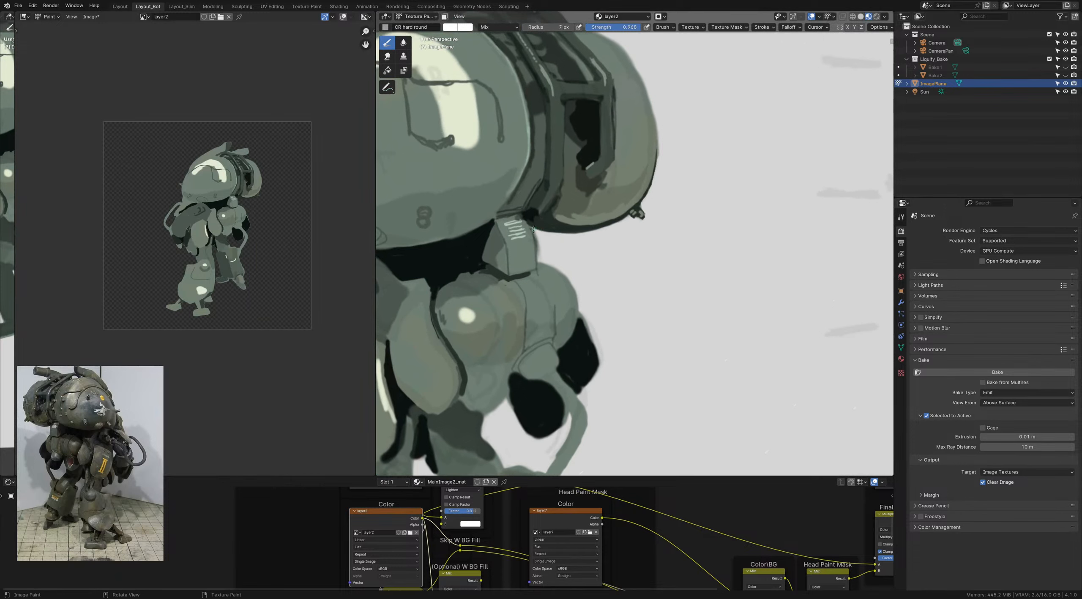
mouse_move(533, 230)
left_mouse_down()
mouse_move(614, 225)
mouse_move(650, 192)
mouse_move(656, 168)
mouse_move(650, 194)
left_mouse_up()
key("f")
left_click(639, 205)
key("ctrl+z")
key("ctrl+z")
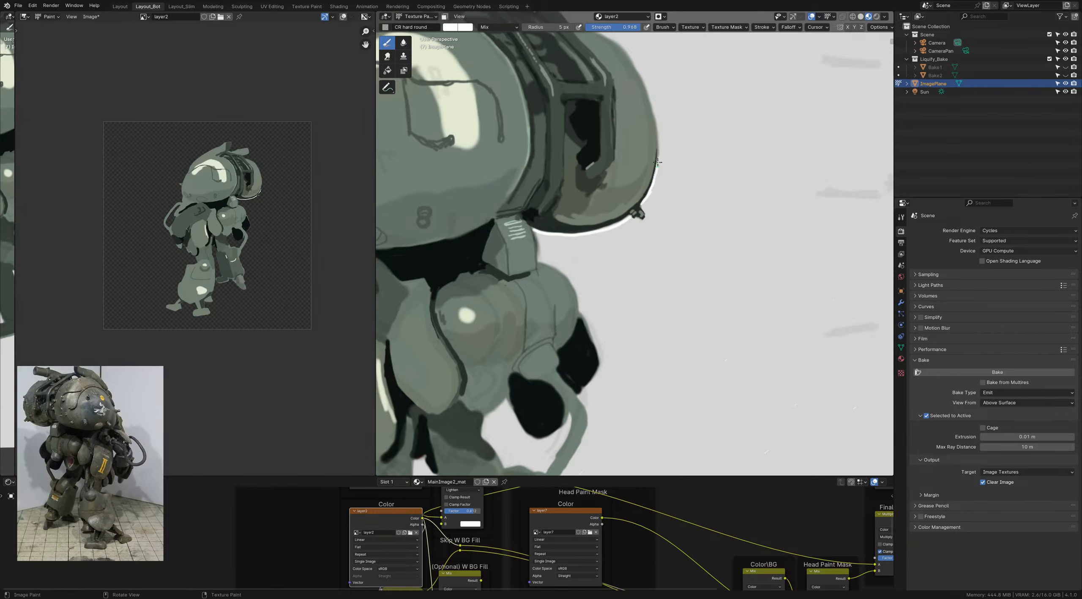
scroll(631, 225, "down", 5)
scroll(566, 236, "up", 6)
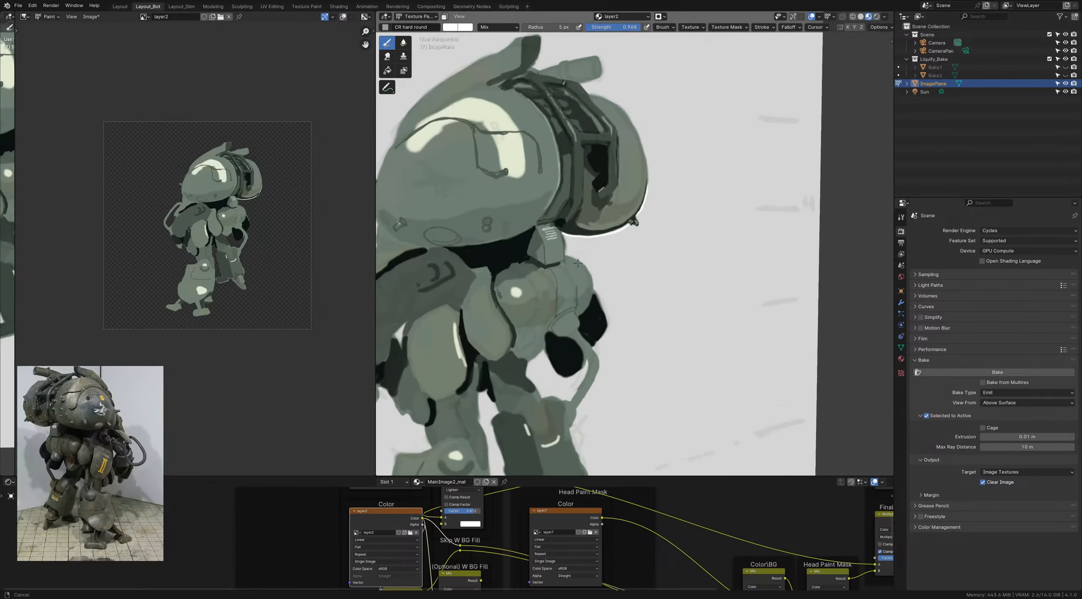
Step: Paint a thin near-white rim line down the striped block's rear edge with a 6 px brush, undoing the unwanted stroke
key("bracketleft")
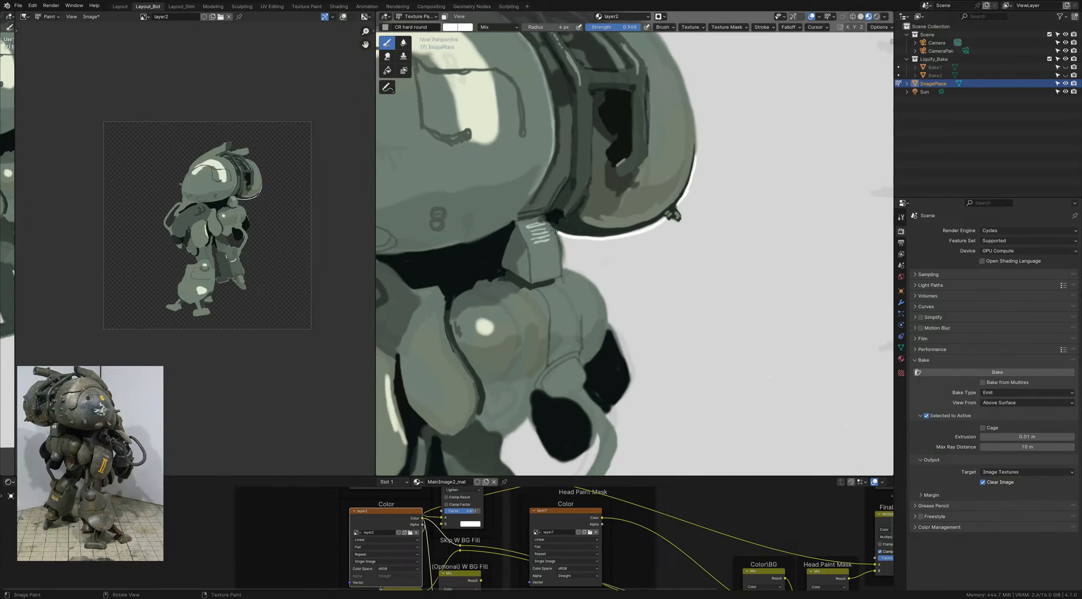
left_click_drag(556, 230, 563, 269)
key("ctrl+z")
key("bracketright")
key("bracketright")
key("shift+x")
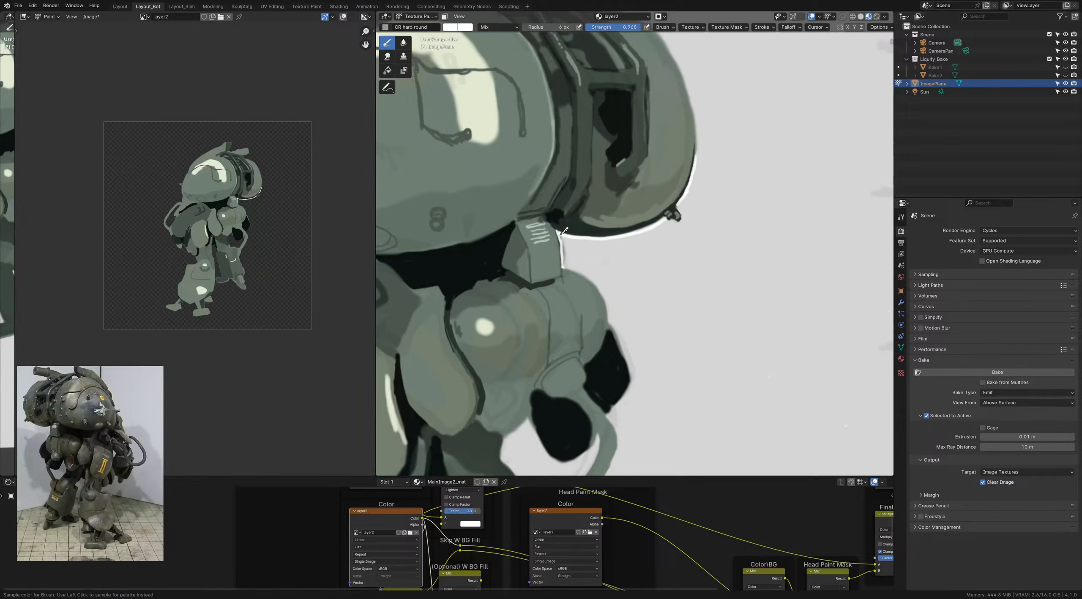
key("bracketright")
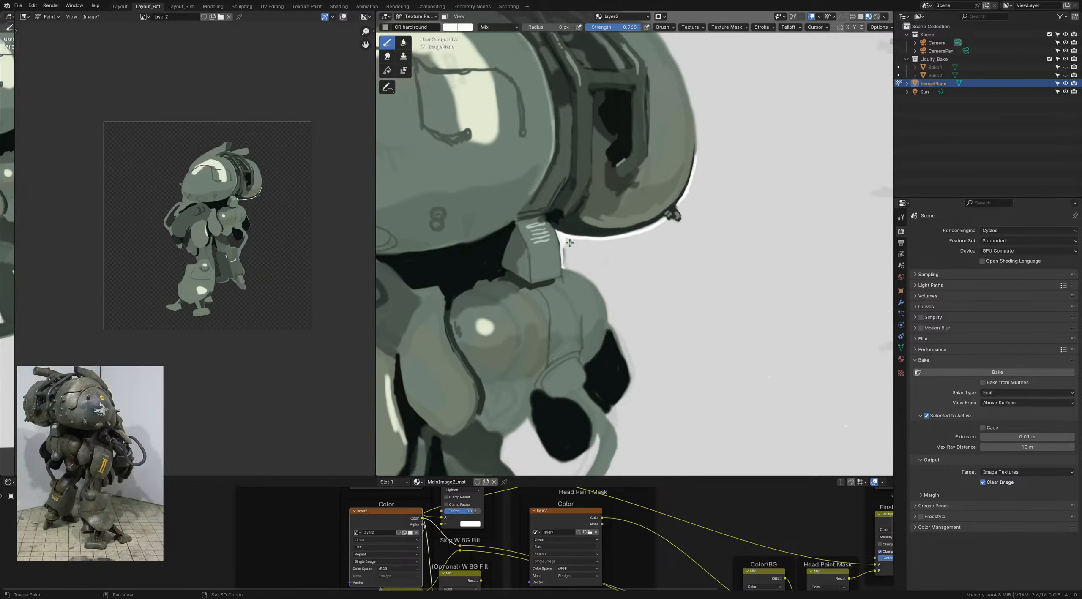
Step: Clean up the rim line beside the striped block with a 7 px eraser at full strength, and save the file
key("shift+f")
left_click(569, 245)
key("s")
key("bracketleft")
key("e")
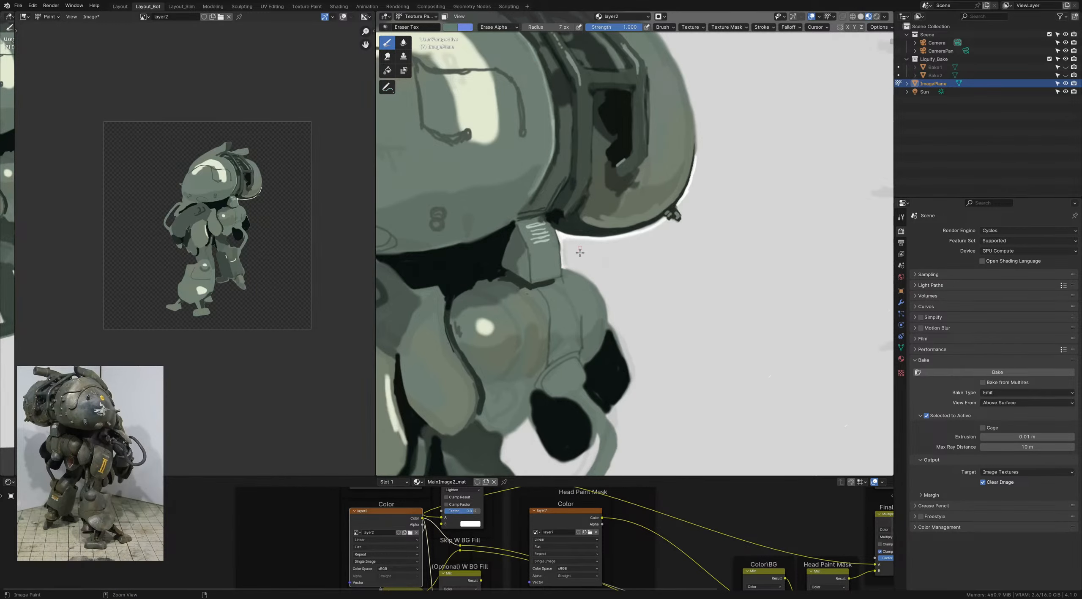
middle_click_drag(580, 253, 580, 351, "ctrl")
middle_click_drag(607, 211, 609, 190, "ctrl")
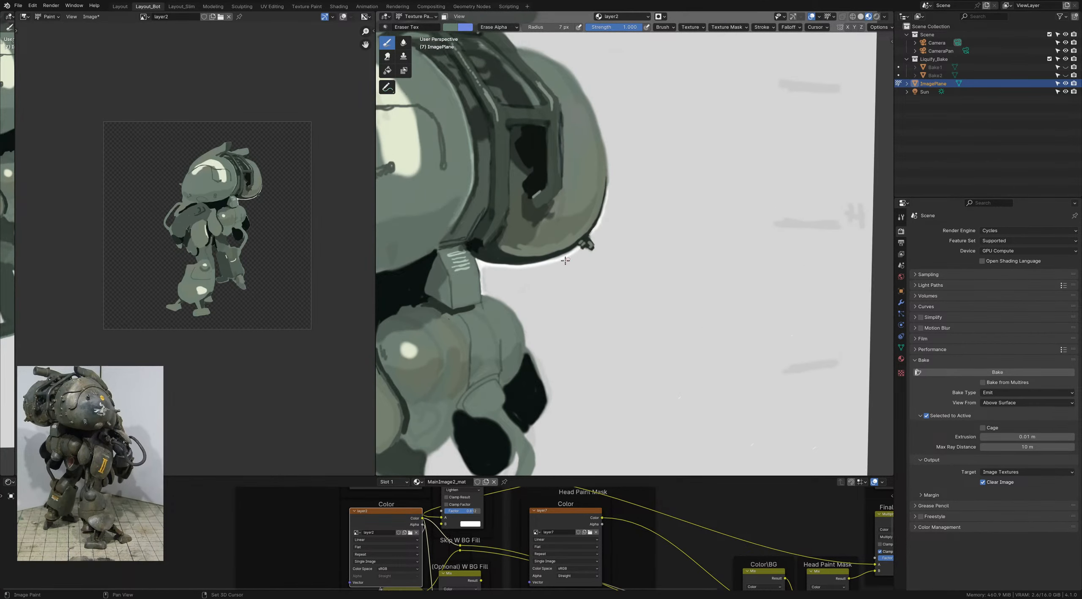
mouse_move(565, 261)
middle_mouse_down("ctrl")
mouse_move(548, 215)
mouse_move(557, 258)
middle_mouse_up("ctrl")
key("ctrl+s")
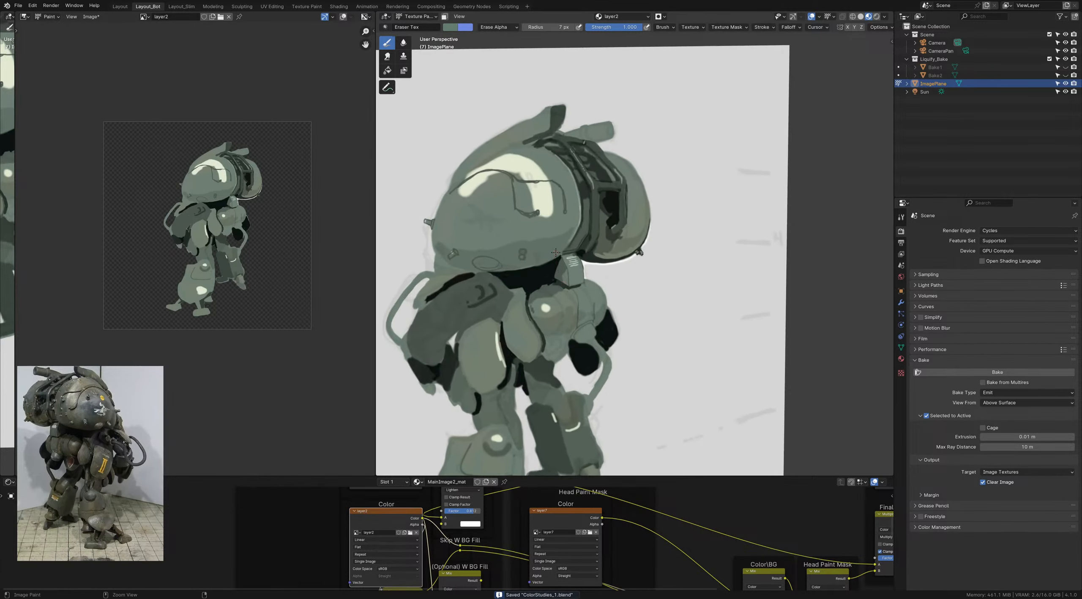
mouse_move(558, 258)
middle_mouse_down("ctrl")
mouse_move(581, 288)
mouse_move(567, 293)
middle_mouse_up("ctrl")
key("c")
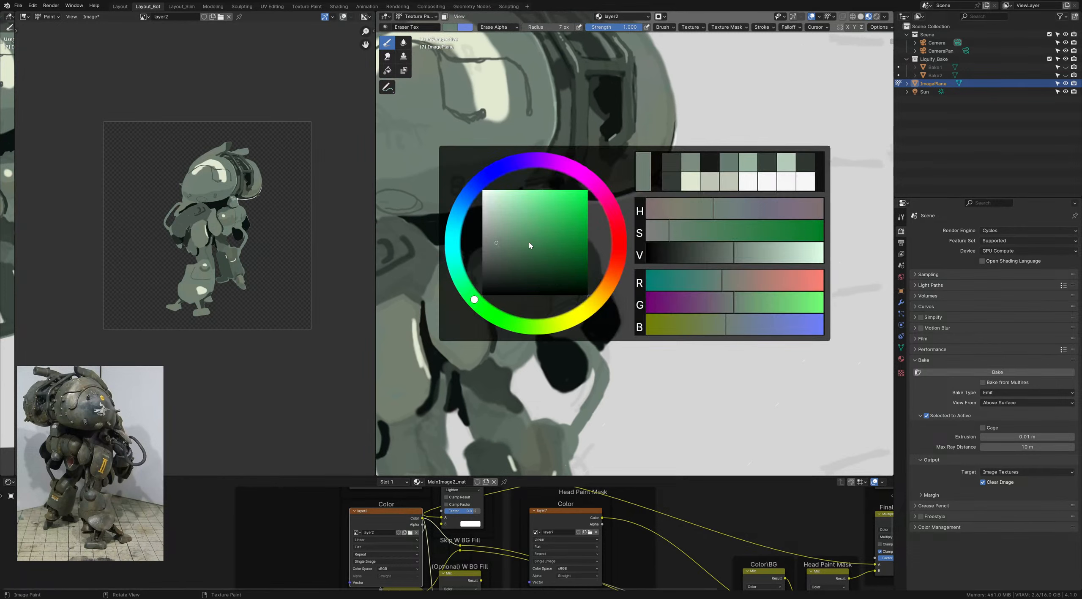
key("shift+f")
left_click(543, 234)
key("c")
key("s")
key("c")
left_click(513, 258)
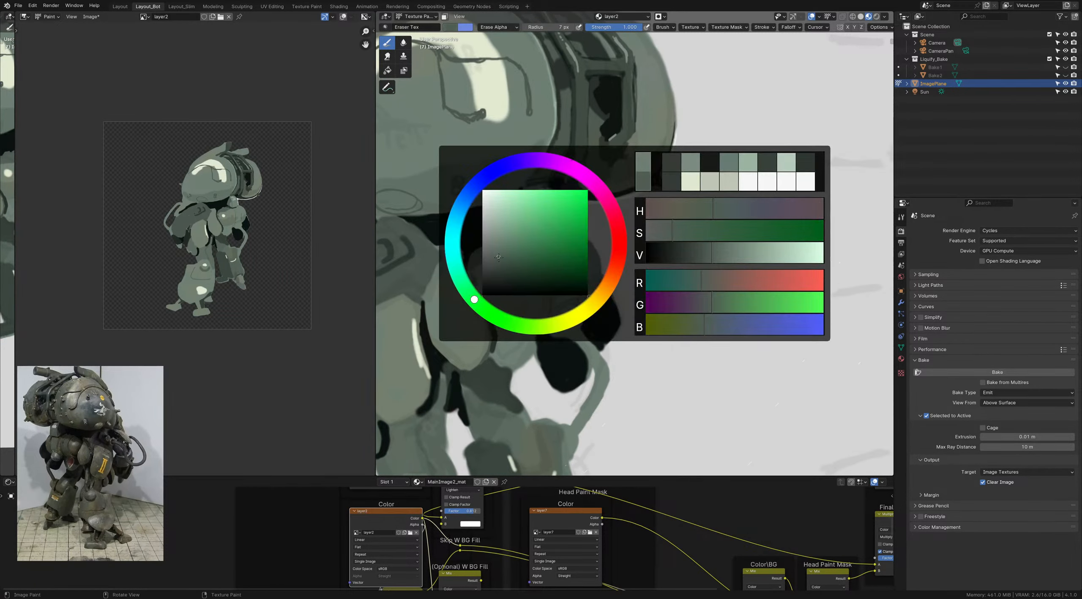
left_click(466, 286)
mouse_move(555, 263)
left_mouse_down()
mouse_move(556, 289)
mouse_move(557, 268)
left_mouse_up()
key("b")
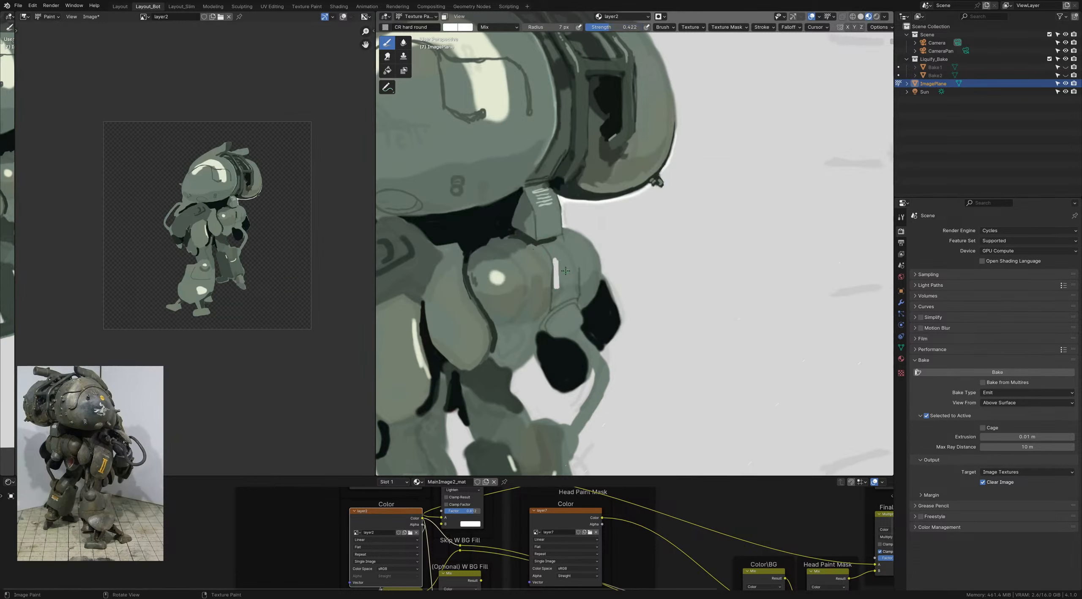
Step: Sample the shoulder's green with the CR hard round brush and shift the colour to a darker, cooler teal-green
key("e")
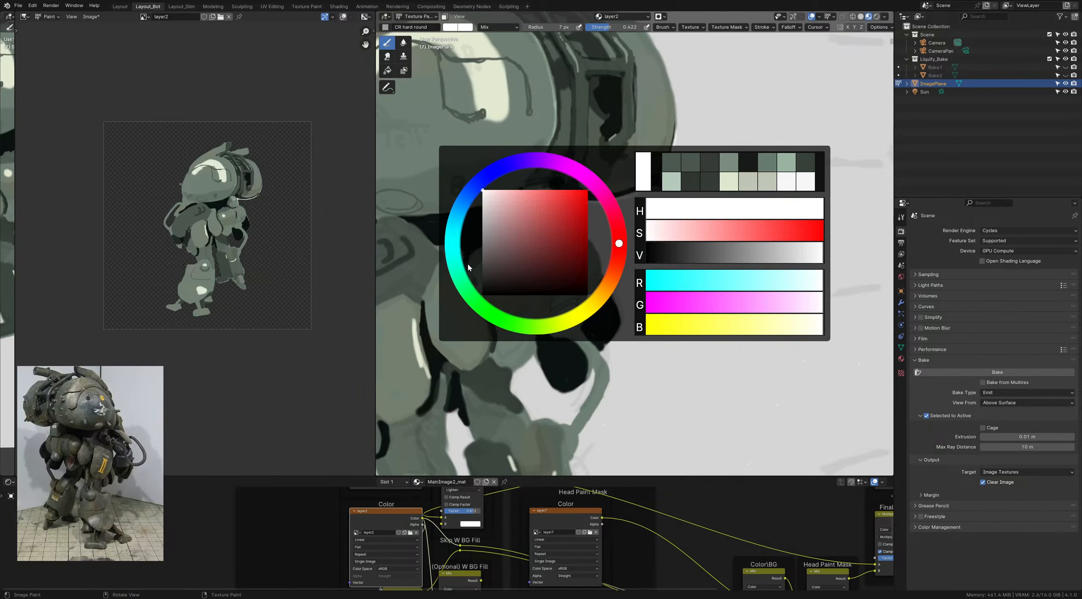
key("e")
key("shift+x")
key("e")
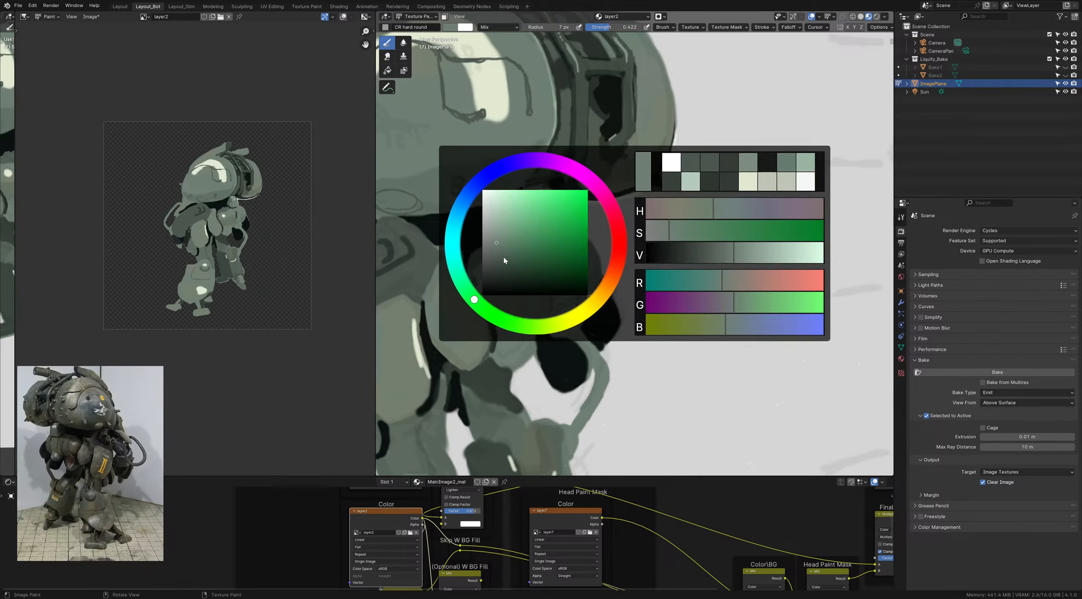
left_click(462, 282)
left_click_drag(496, 243, 507, 253)
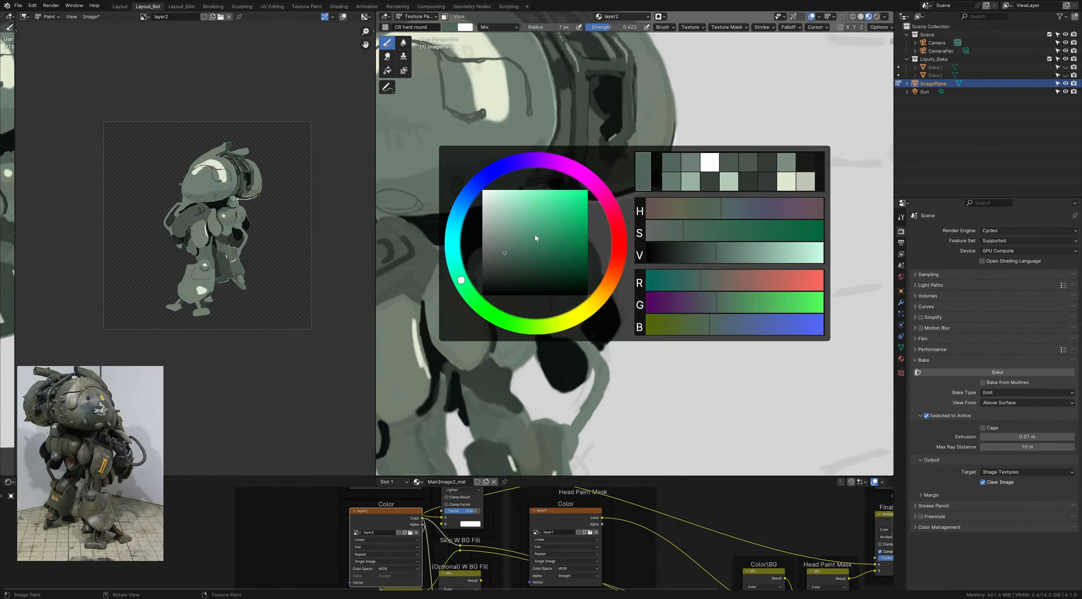
key("e")
Step: Paint a teal-green band on the shoulder behind the chest sphere with a 7 px brush at strength 1.000, and save the file
key("shift+f")
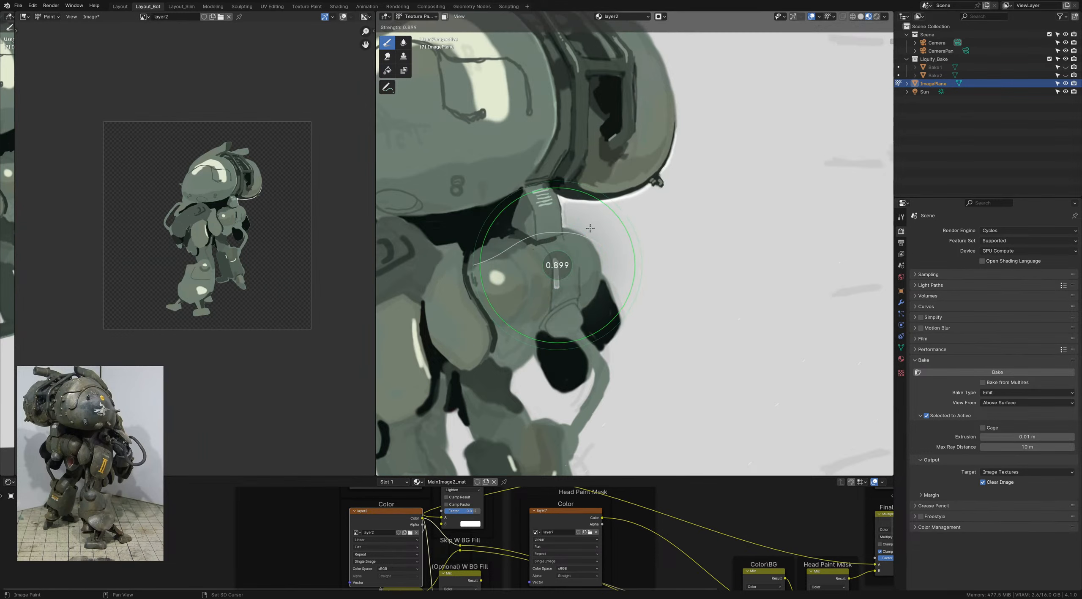
left_click(610, 200)
mouse_move(557, 258)
left_mouse_down()
mouse_move(558, 290)
mouse_move(555, 256)
left_mouse_up()
key("ctrl+z")
key("f")
left_click(553, 255)
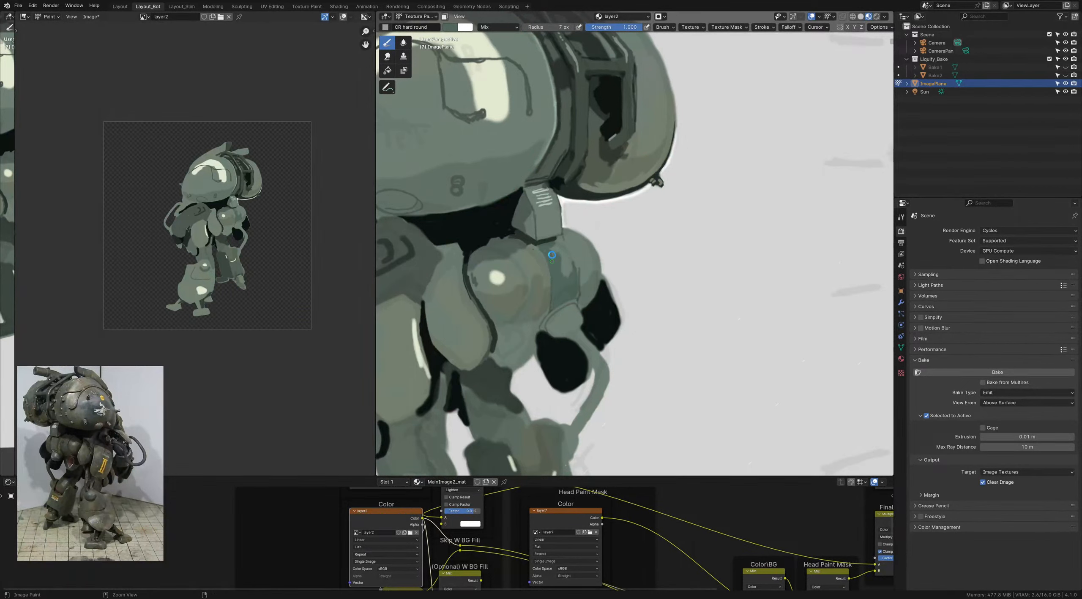
key("ctrl+s")
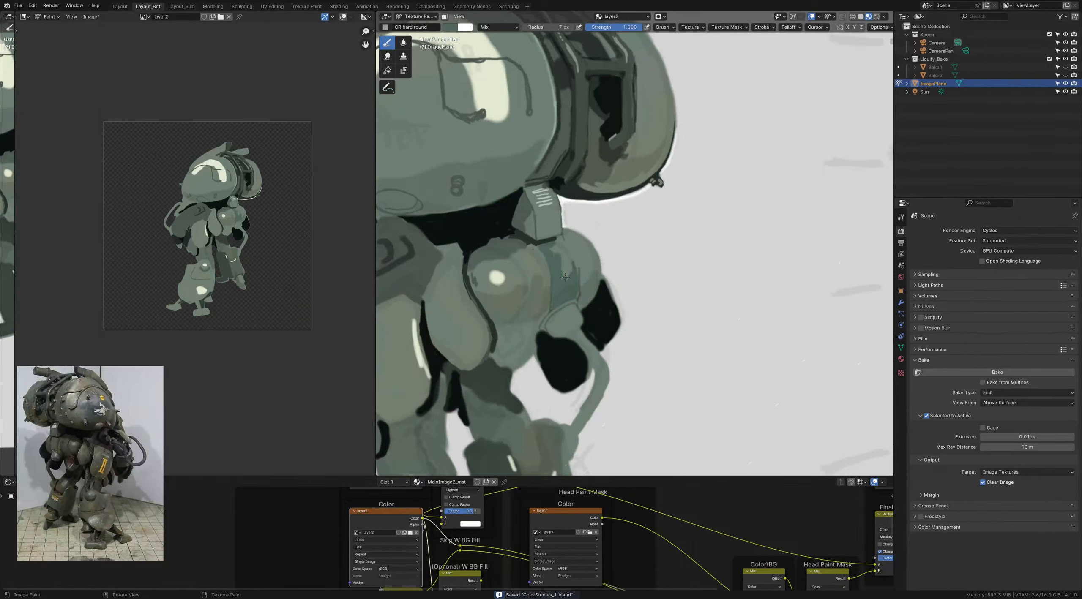
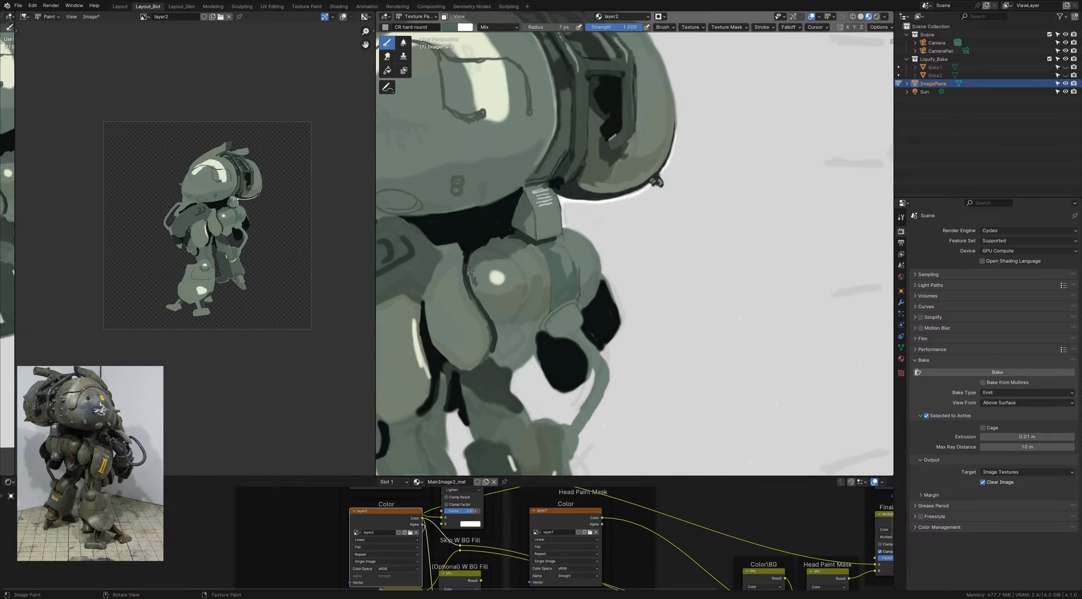
Step: Deepen and even out the teal band on the shoulder with further 7 px strokes, keeping the strength at 1.000
middle_click_drag(471, 278, 495, 261, "shift")
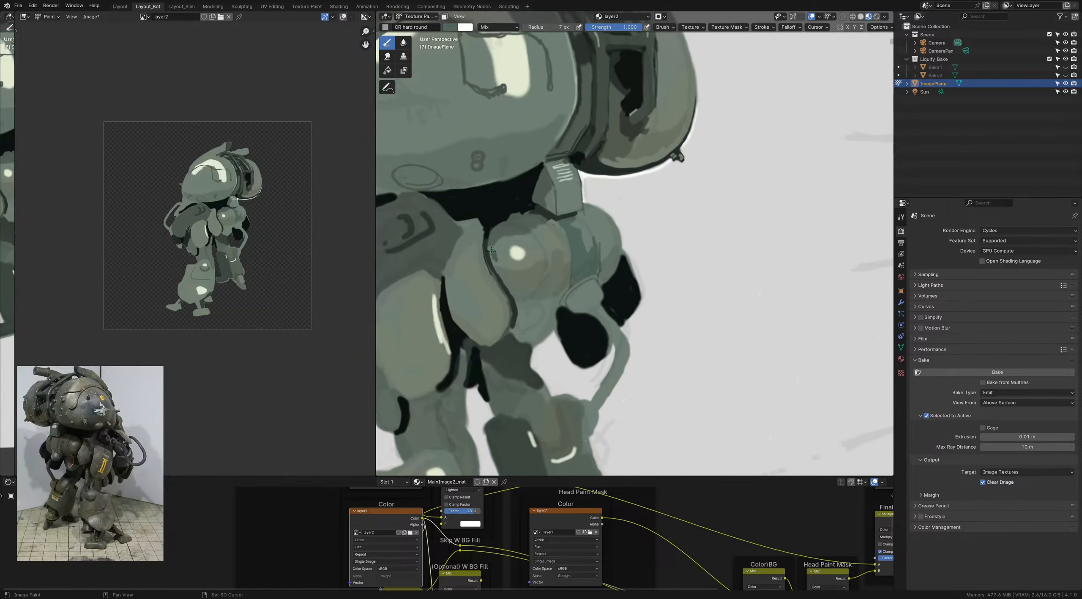
scroll(551, 215, "down", 2, "shift")
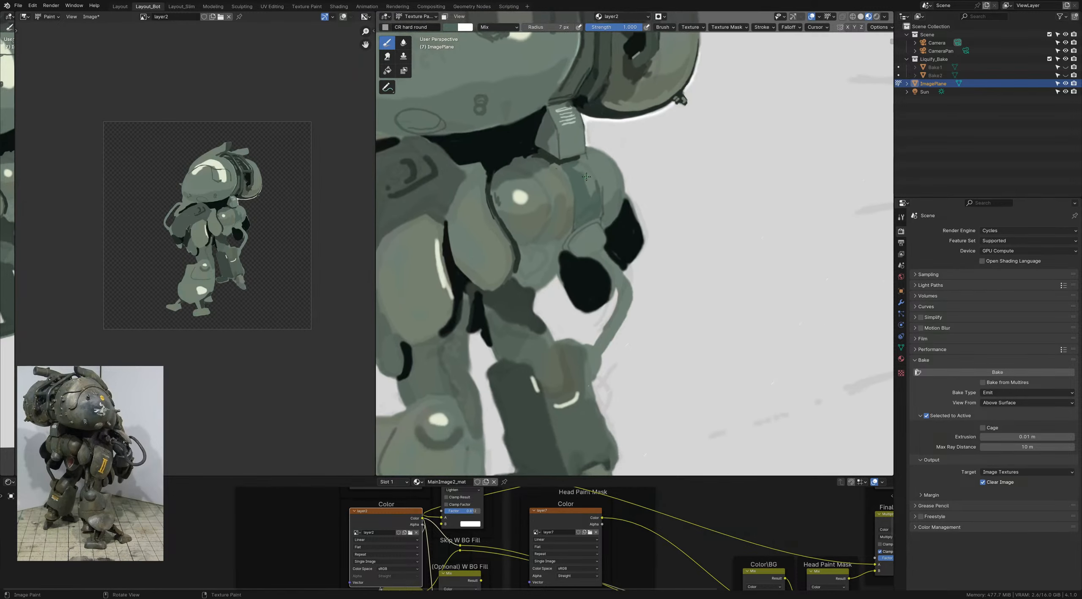
left_click_drag(575, 167, 592, 198)
key("shift+f")
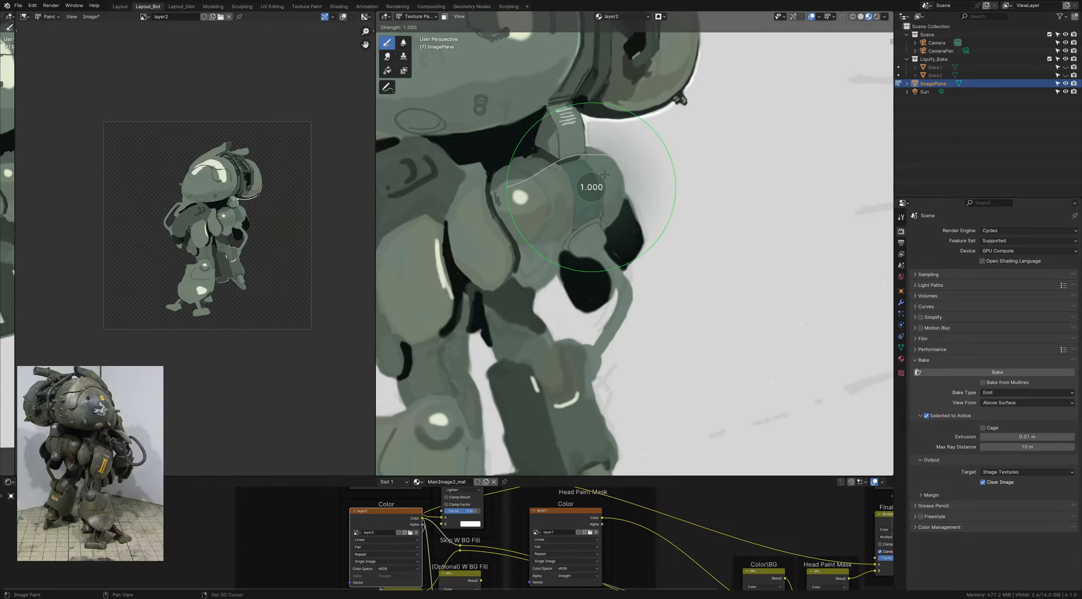
right_click(599, 180)
mouse_move(599, 198)
middle_mouse_down("ctrl")
mouse_move(566, 135)
mouse_move(583, 182)
middle_mouse_up("ctrl")
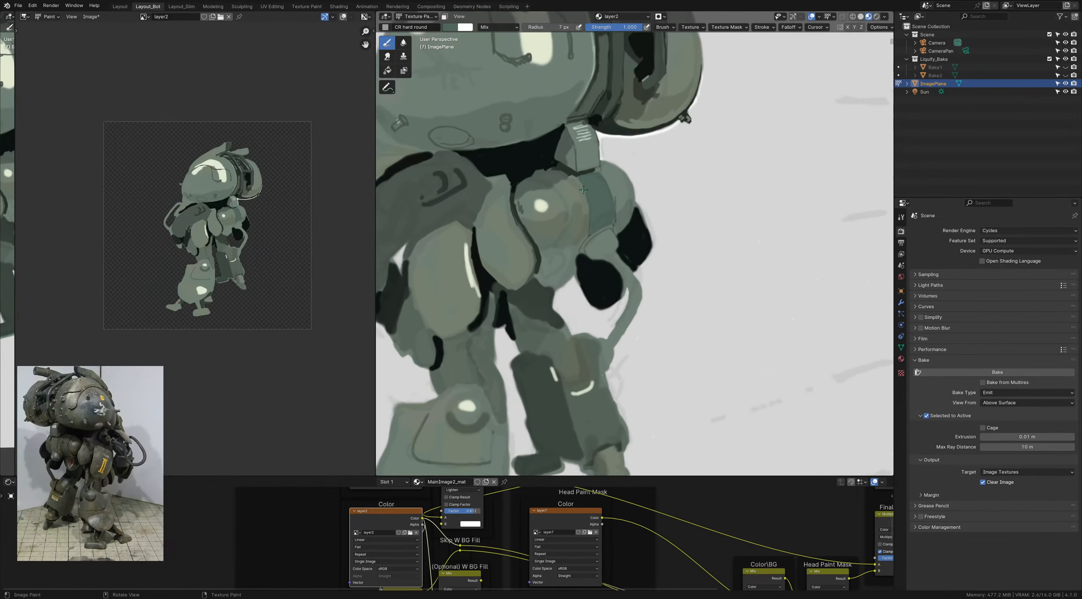
middle_click_drag(505, 215, 537, 188, "ctrl")
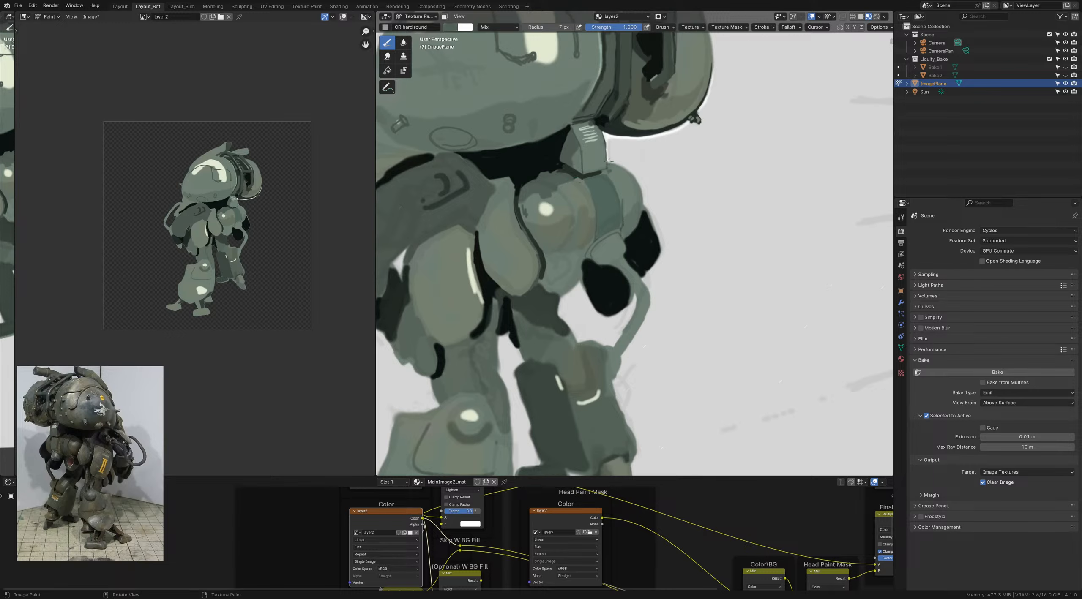
Step: Try to trim the shoulder's rear outline with a 10 px eraser, and undo the strokes
key("e")
left_click(647, 27)
key("bracketright")
key("bracketright")
key("bracketright")
left_click_drag(613, 164, 641, 196)
key("ctrl+z")
key("ctrl+z")
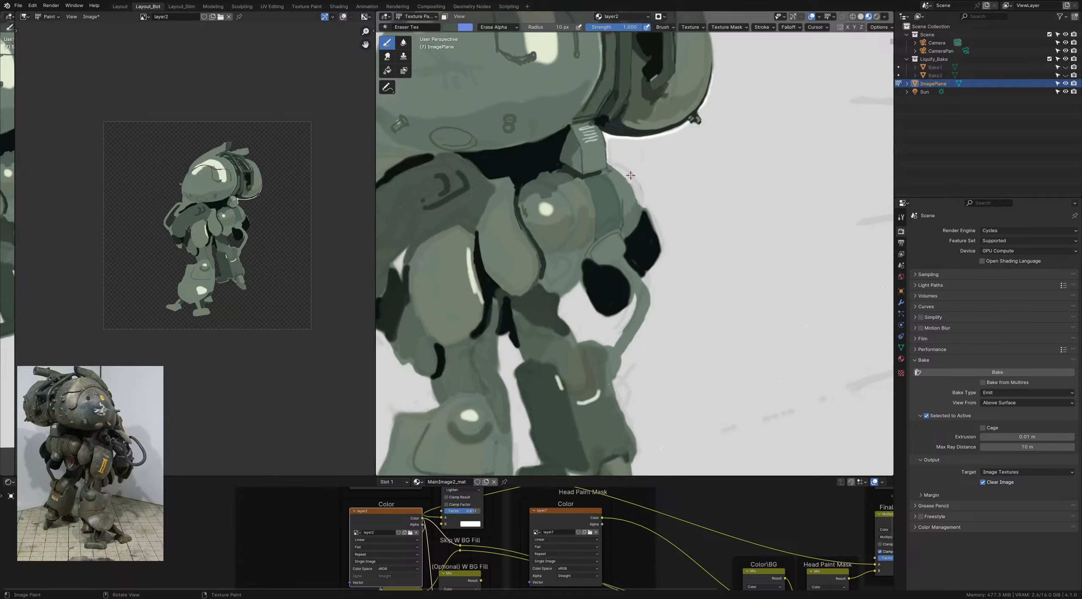
Step: Resize the eraser to about 14 px and trim the shoulder's rear outline down to the black forearm shape
key("f")
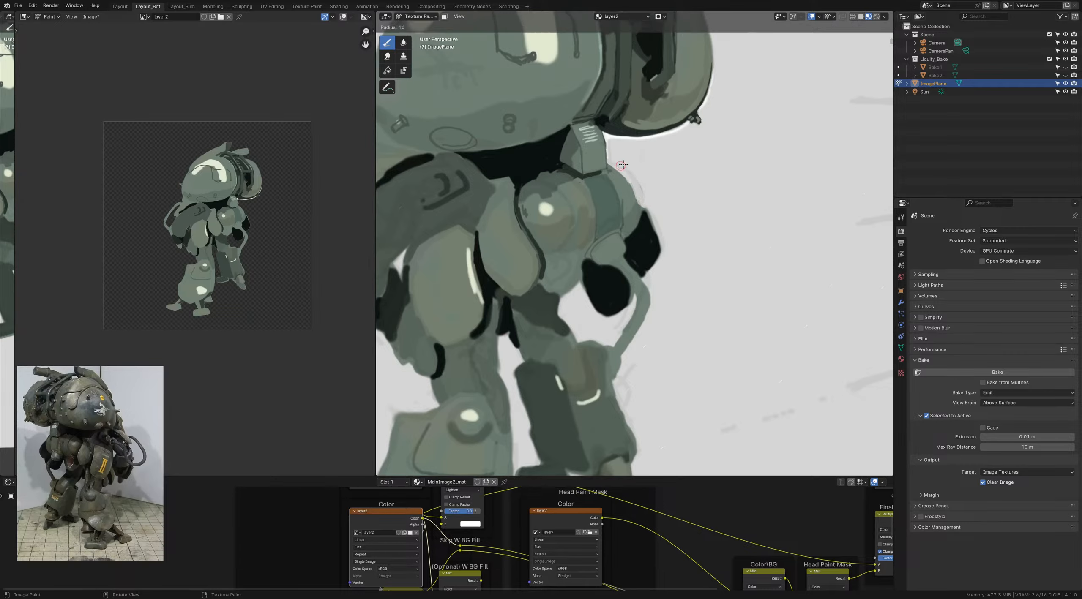
left_click(622, 164)
key("bracketleft")
key("bracketleft")
key("bracketleft")
key("bracketleft")
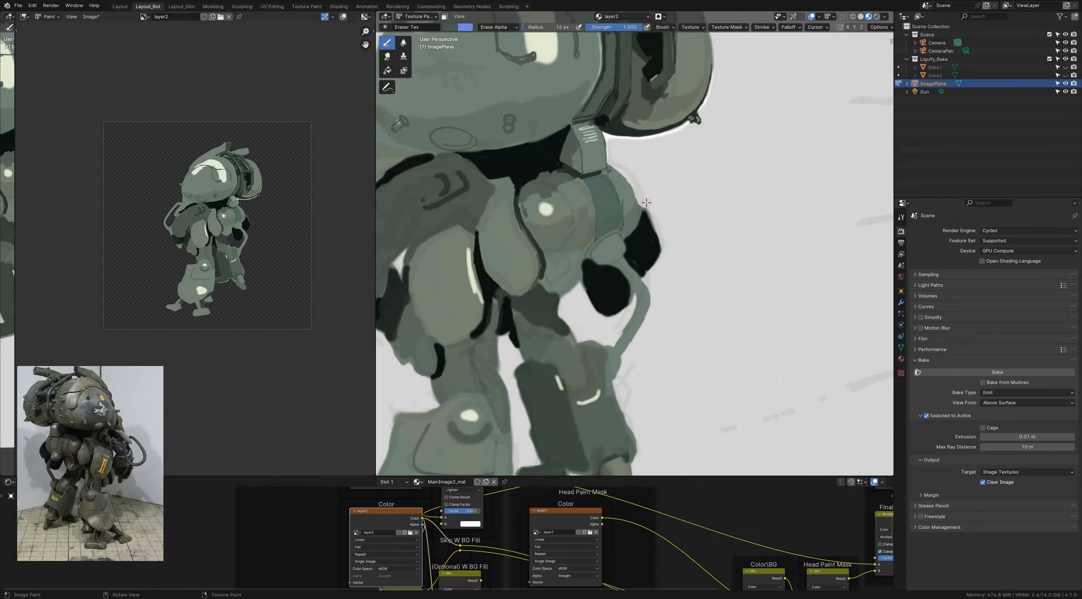
left_click_drag(643, 204, 651, 223)
key("shift+z")
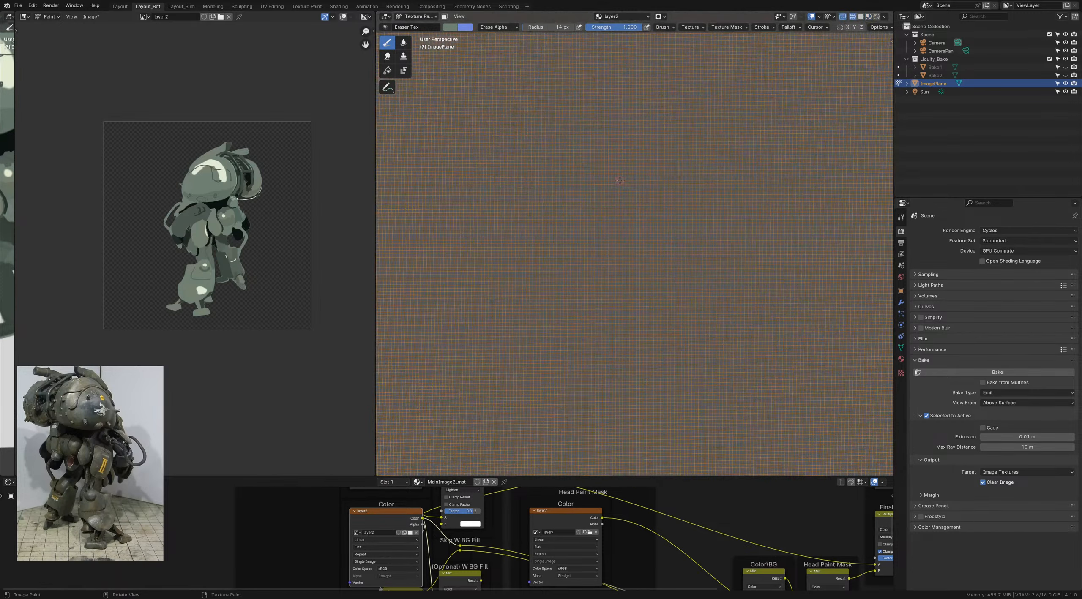
key("shift+z")
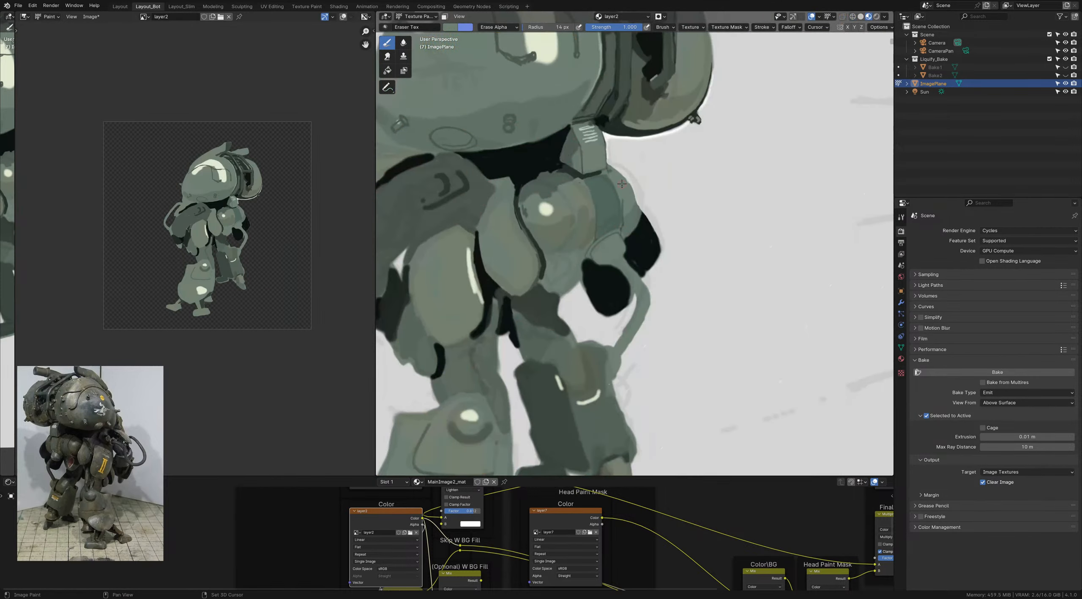
Step: Retouch the rear part of the shoulder with a sampled green using the 14 px CR hard round brush, and save the file
key("1")
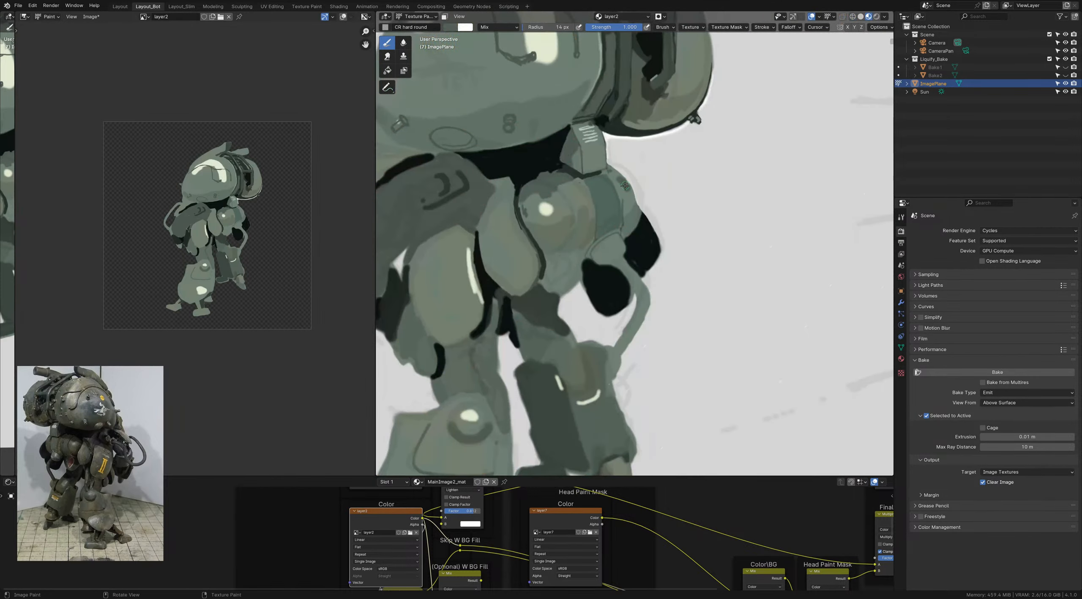
key("s")
left_click_drag(622, 180, 628, 193)
mouse_move(613, 195)
middle_mouse_down("ctrl")
mouse_move(594, 232)
mouse_move(609, 171)
mouse_move(599, 222)
middle_mouse_up("ctrl")
key("ctrl+s")
Step: Sample the torso green, shift it to a darker teal, and shade the rounded underside below the chest sphere
mouse_move(599, 177)
middle_mouse_down("ctrl")
mouse_move(609, 248)
mouse_move(587, 245)
middle_mouse_up("ctrl")
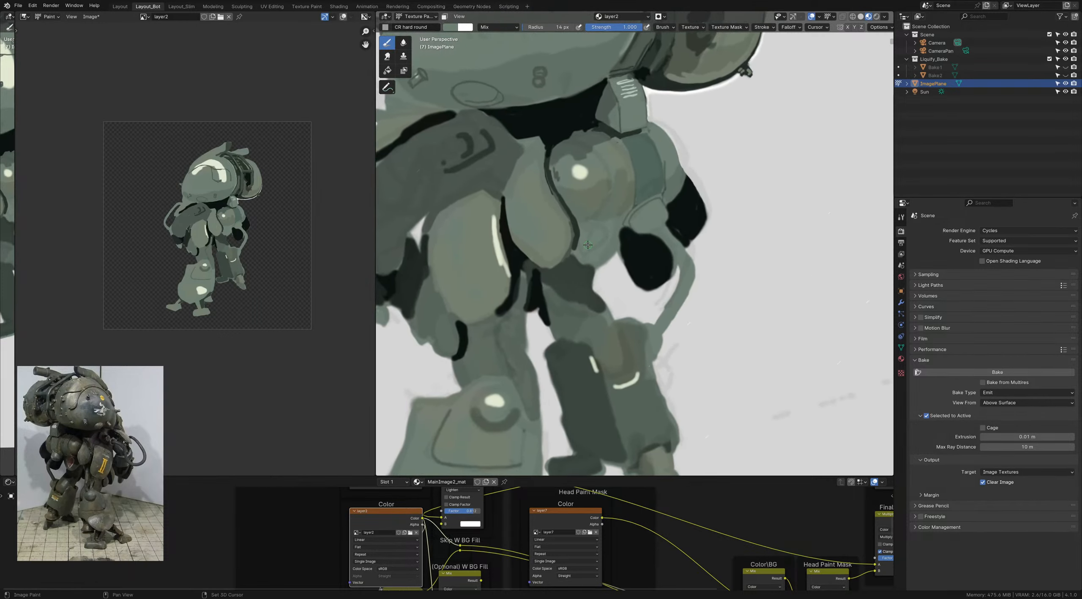
key("s")
key("space")
left_click(502, 261)
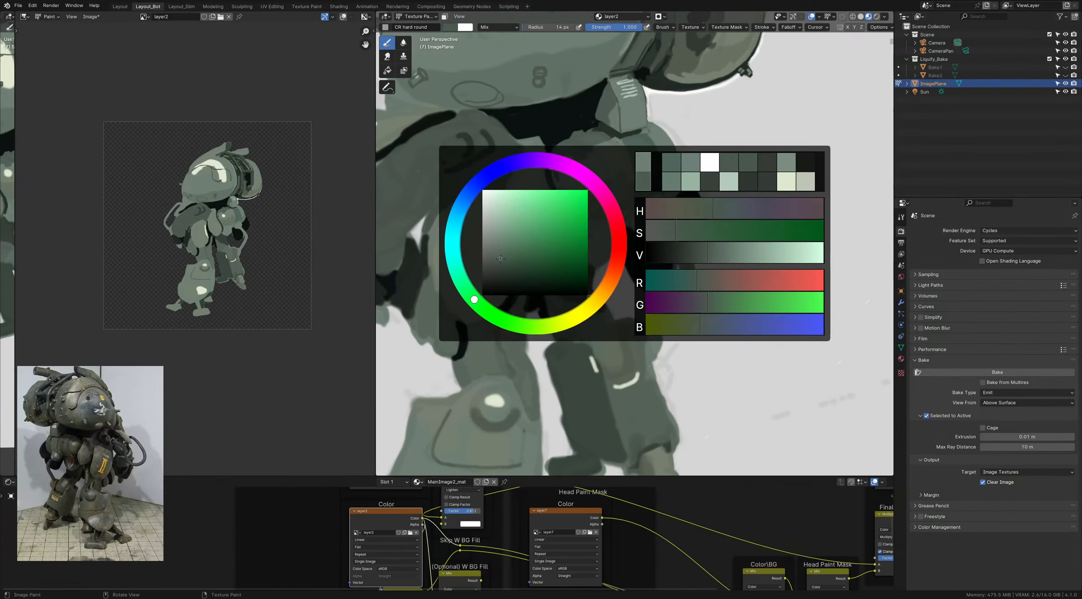
left_click(457, 275)
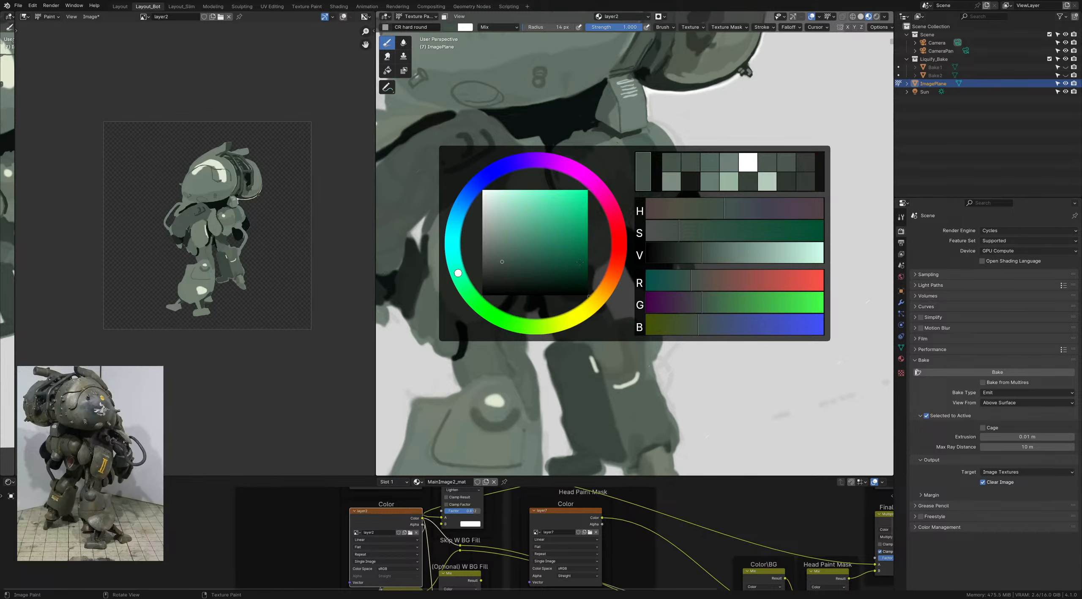
key("space")
mouse_move(584, 248)
left_mouse_down()
mouse_move(573, 254)
mouse_move(589, 226)
mouse_move(619, 222)
mouse_move(601, 260)
mouse_move(590, 231)
mouse_move(610, 227)
mouse_move(596, 239)
left_mouse_up()
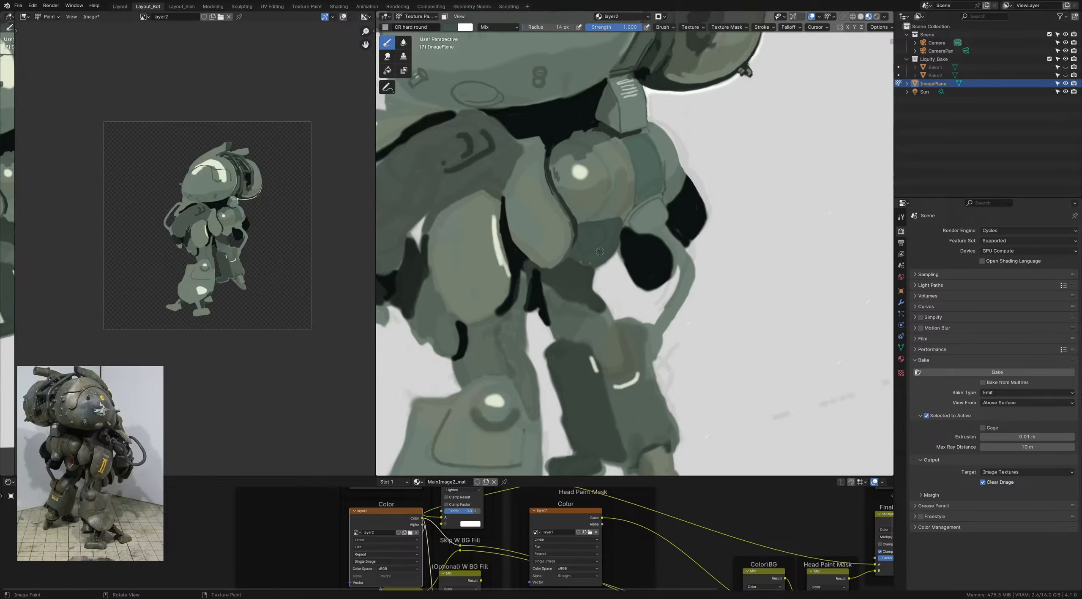
Step: Choose a darker, near-black green and paint a shadow band beneath the chest sphere, extending to the arm joint
middle_click_drag(583, 239, 579, 207, "ctrl")
scroll(579, 207, "up", 8)
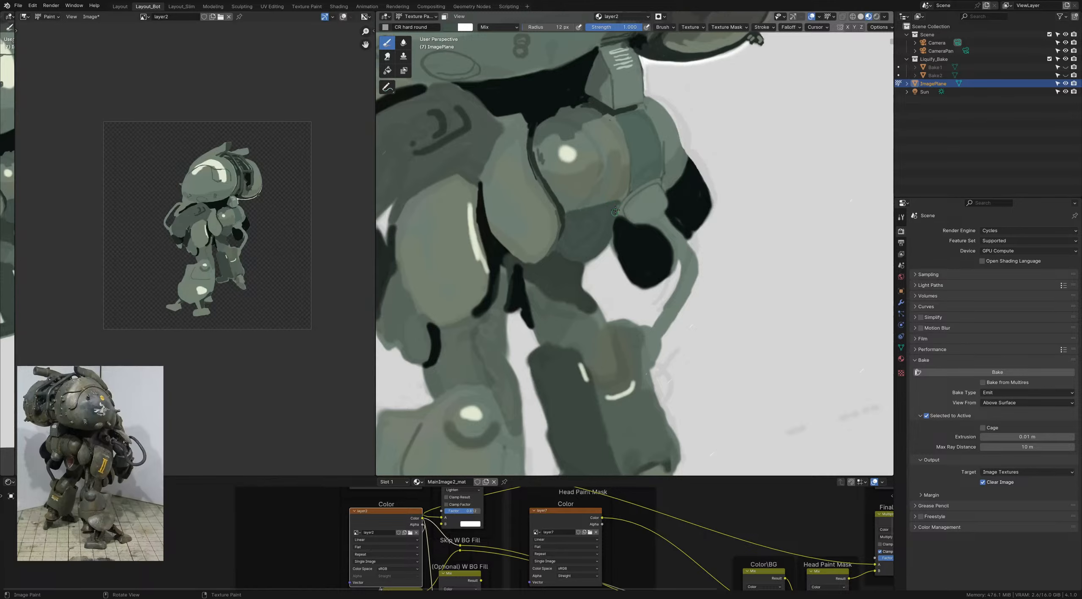
key("c")
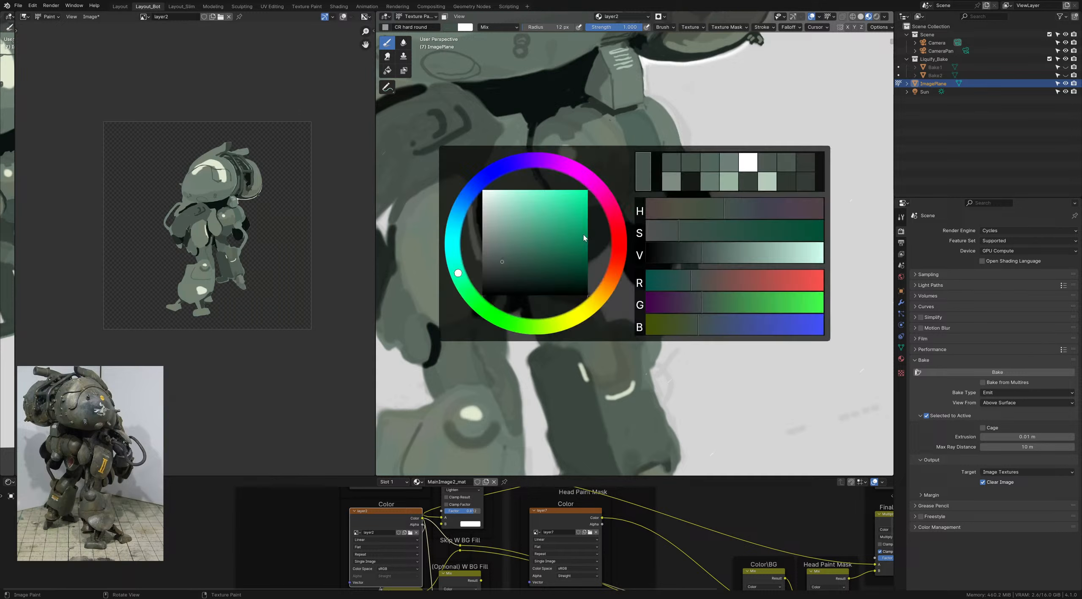
left_click_drag(504, 267, 517, 281)
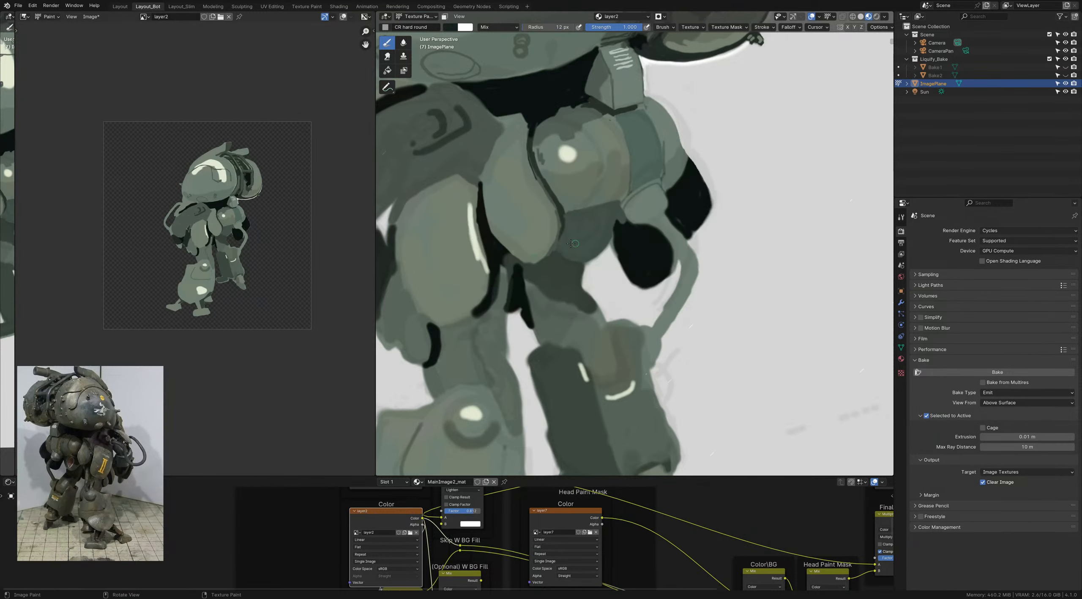
mouse_move(563, 237)
left_mouse_down()
mouse_move(581, 210)
mouse_move(573, 226)
mouse_move(585, 214)
mouse_move(575, 226)
mouse_move(611, 219)
mouse_move(613, 207)
mouse_move(587, 209)
mouse_move(614, 202)
mouse_move(612, 220)
mouse_move(619, 210)
left_mouse_up()
middle_click_drag(592, 218, 624, 239, "ctrl")
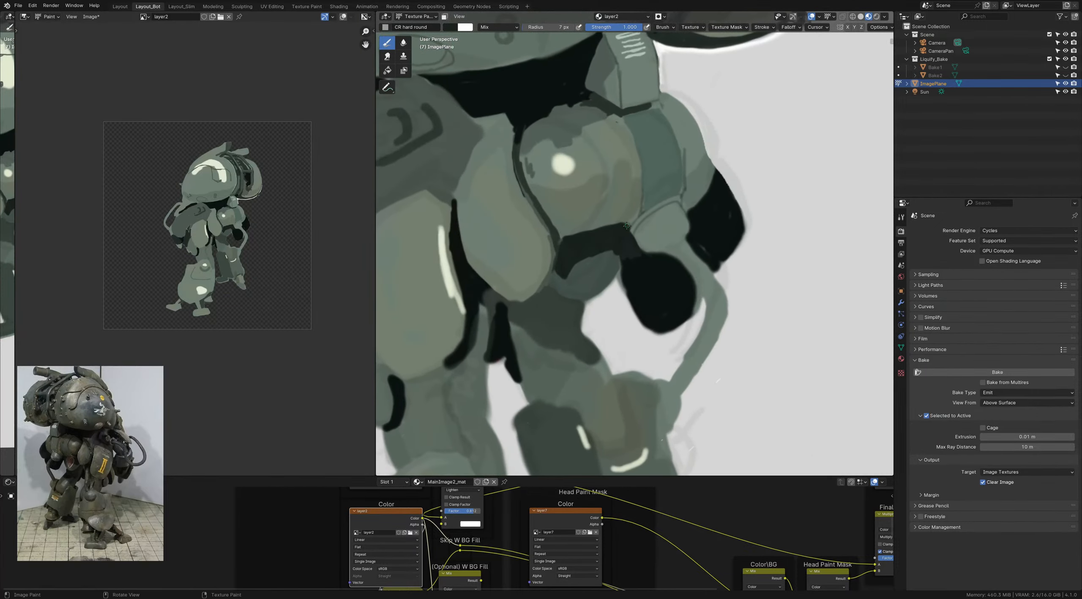
Step: Touch up the edge of the shadow band beneath the chest sphere with sampled colors at 8 px, and save the file
left_click_drag(630, 222, 630, 229)
key("s")
key("f")
left_click(613, 221)
mouse_move(621, 220)
middle_mouse_down("ctrl")
mouse_move(616, 465)
mouse_move(614, 271)
mouse_move(624, 219)
middle_mouse_up("ctrl")
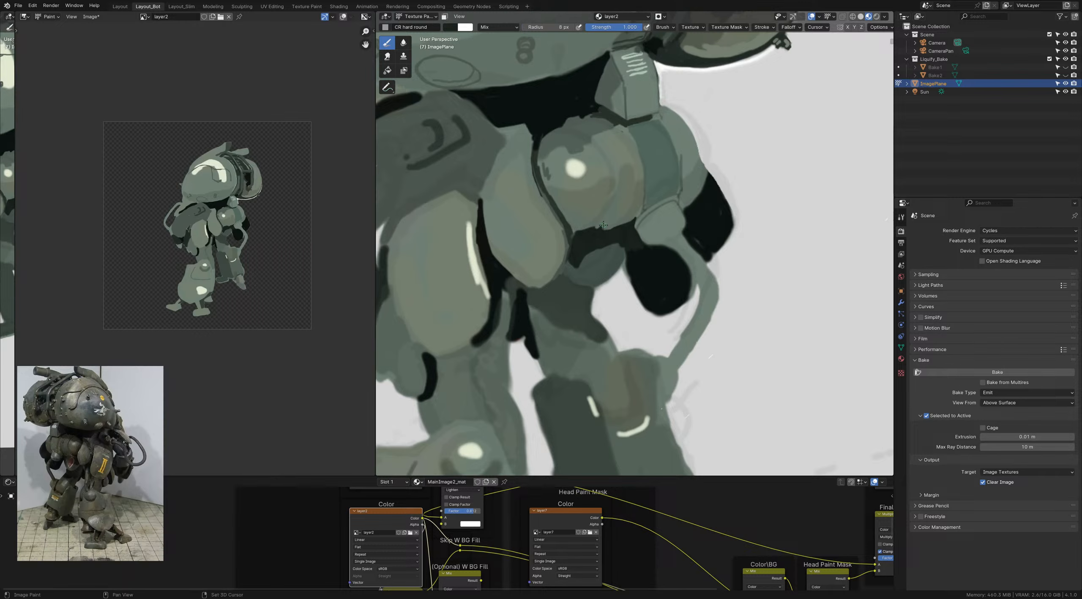
key("s")
middle_click_drag(584, 231, 578, 208, "ctrl")
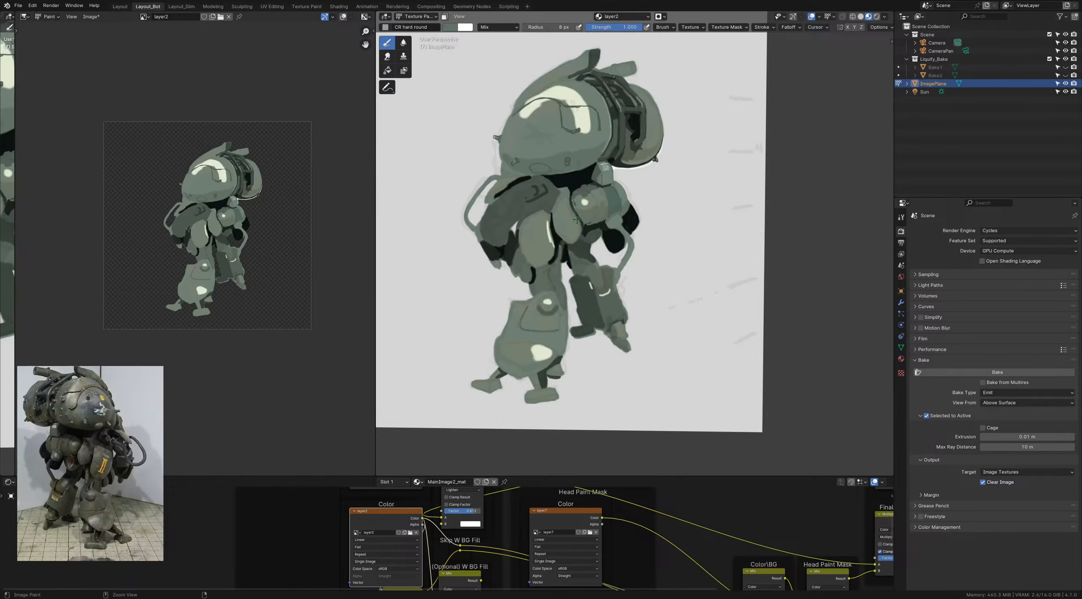
key("ctrl+s")
Step: Try a brush strength of 0.459 for the chest area and return the brush to full strength
middle_click_drag(577, 220, 574, 233, "ctrl")
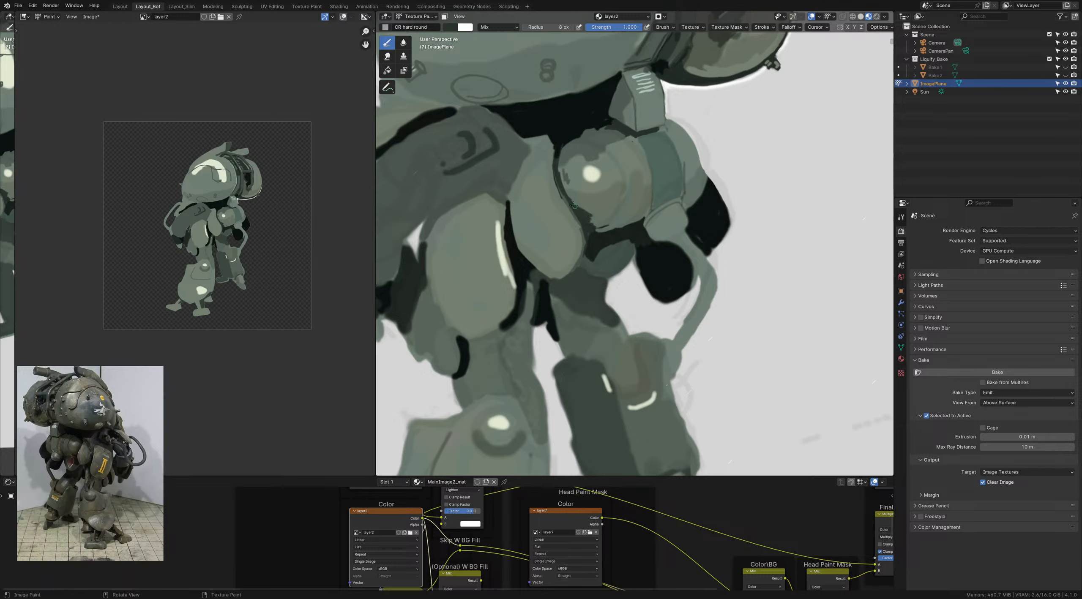
key("shift+f")
left_click(546, 205)
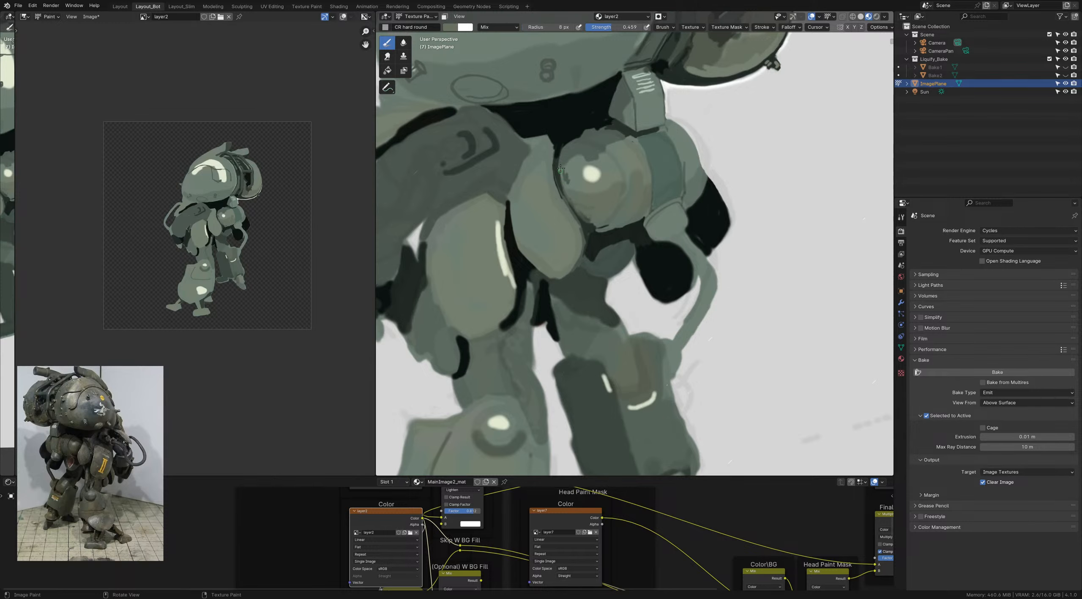
middle_click_drag(571, 173, 577, 234, "ctrl")
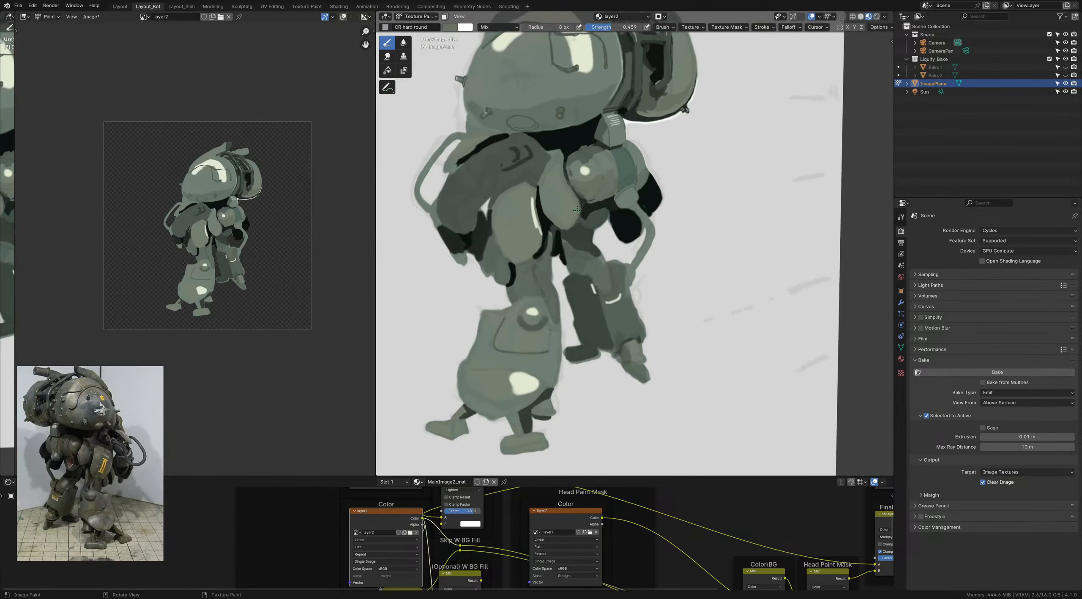
key("shift+f")
left_click(568, 184)
Step: Refine the boundary between the rear shoulder and the black forearm with a sampled color at 9 px, and save the file
middle_click_drag(568, 184, 578, 177, "ctrl")
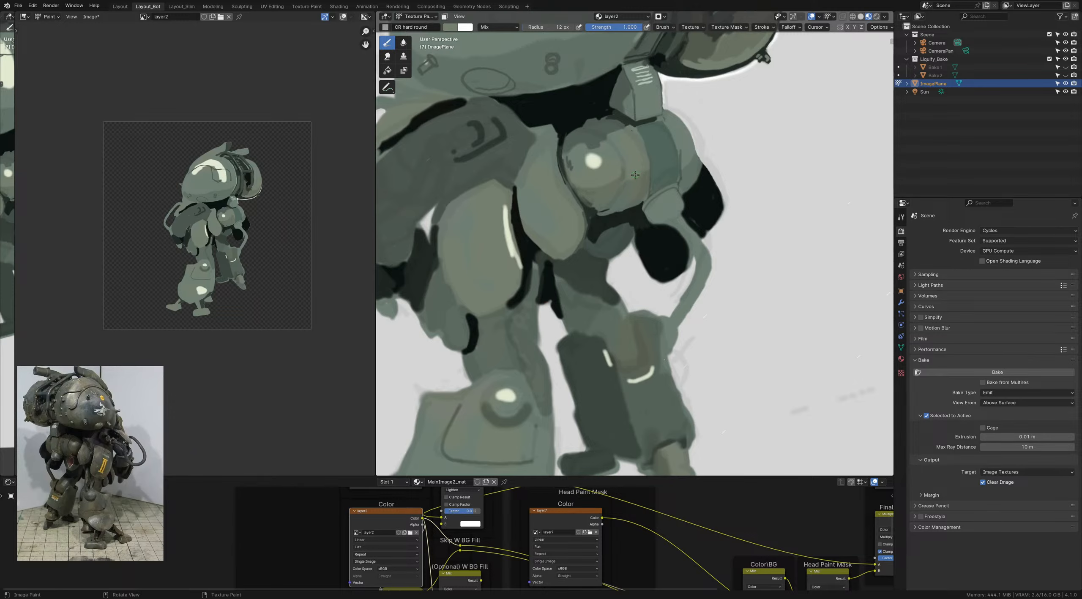
middle_click_drag(658, 164, 663, 182, "shift")
key("bracketleft")
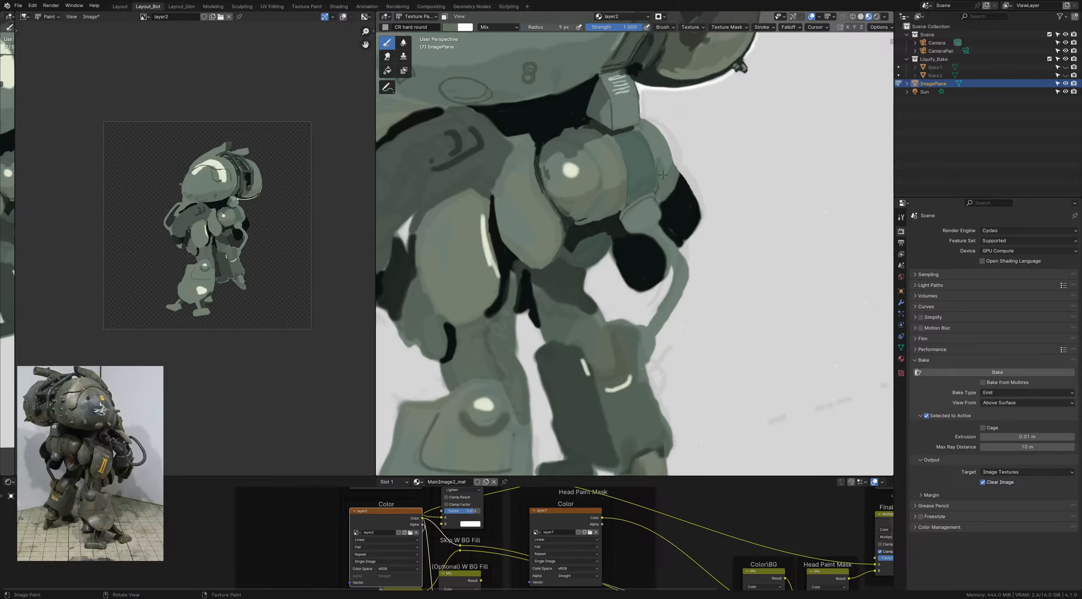
key("s")
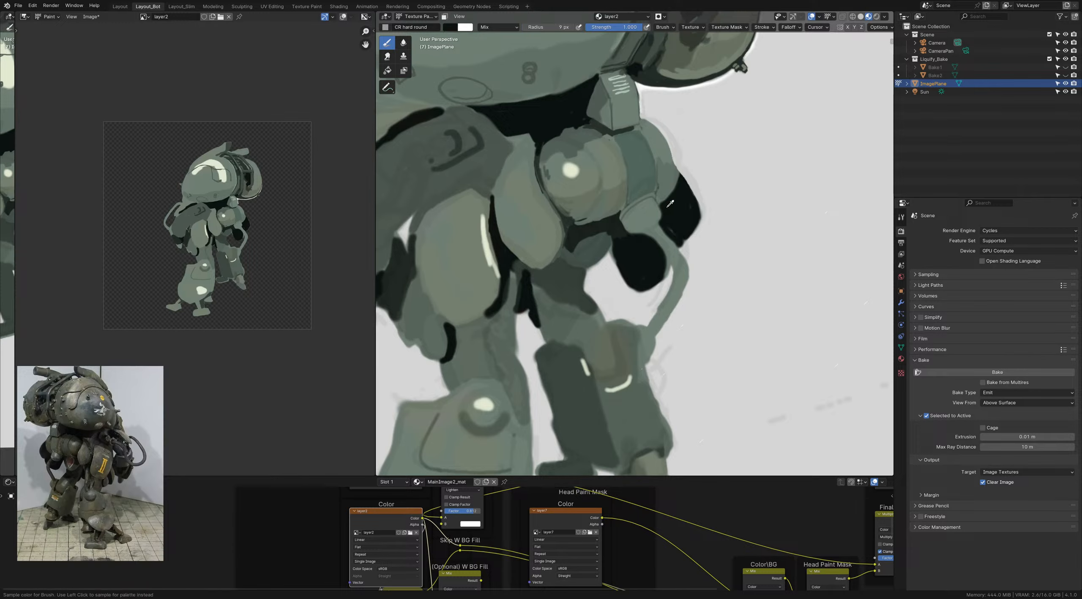
left_click_drag(667, 195, 667, 192)
middle_click_drag(659, 193, 682, 236, "ctrl")
key("ctrl+s")
Step: Sample the black and paint a thin curved line down the shoulder's lower rear edge, redoing the first stroke
key("s")
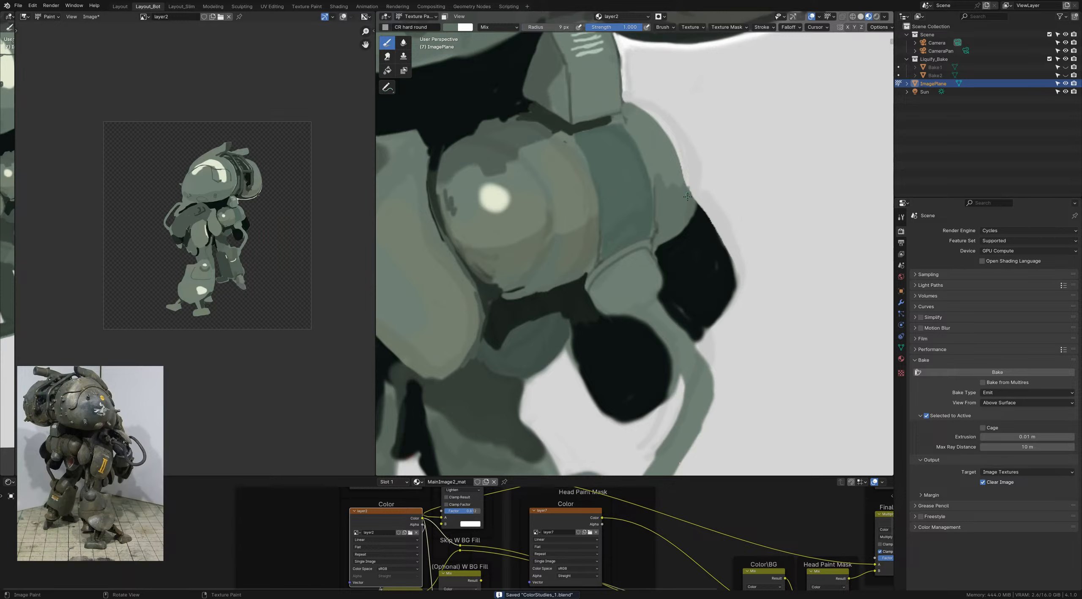
key("s")
left_click_drag(686, 179, 682, 221)
key("ctrl+z")
mouse_move(687, 183)
left_mouse_down()
mouse_move(682, 216)
mouse_move(657, 247)
left_mouse_up()
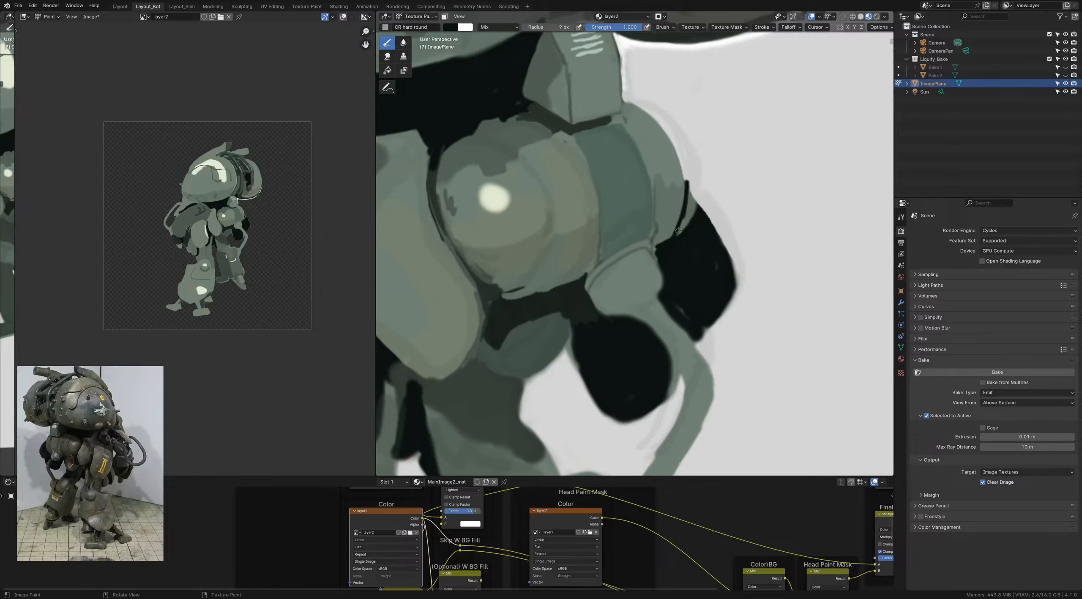
Step: Trim the shoulder's rear edge above the black forearm with the eraser at 22 px, and save the file
key("f")
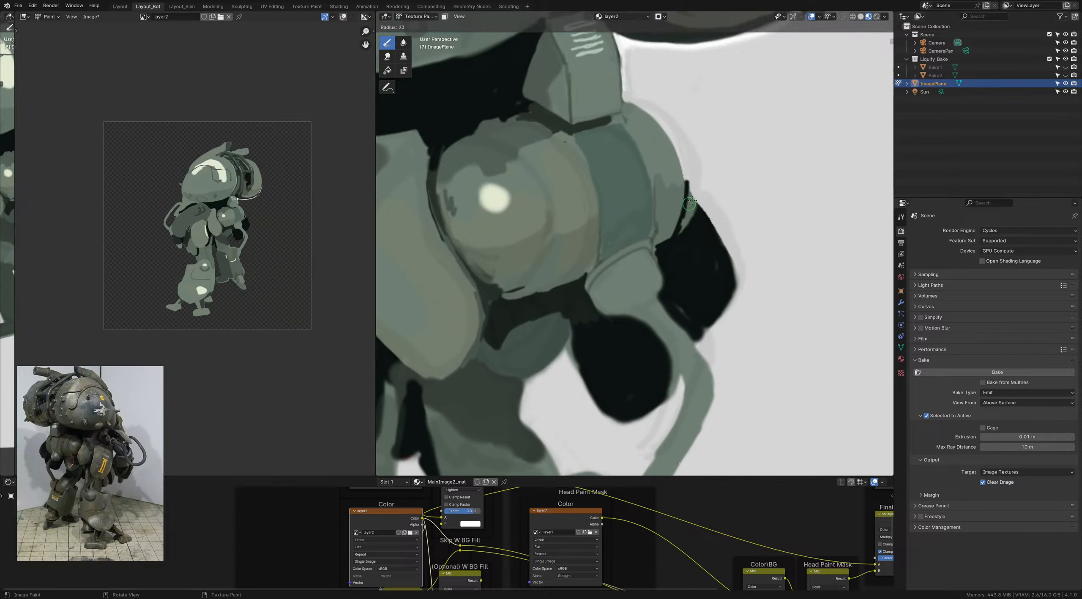
left_click(694, 207)
mouse_move(691, 193)
left_mouse_down()
mouse_move(682, 228)
mouse_move(700, 196)
mouse_move(690, 178)
left_mouse_up()
key("e")
scroll(695, 154, "down", 6)
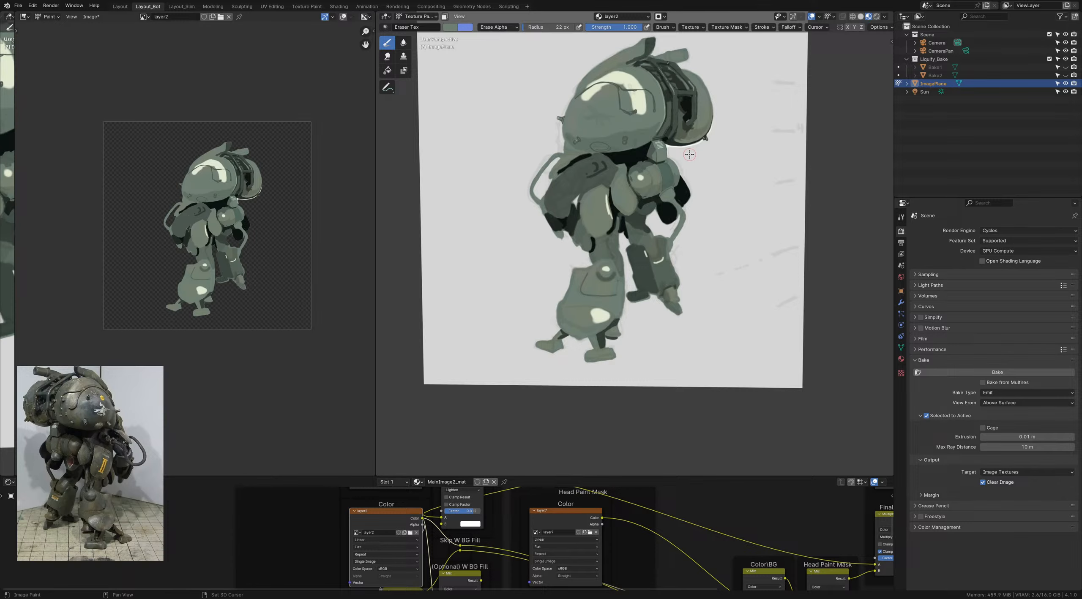
key("ctrl+s")
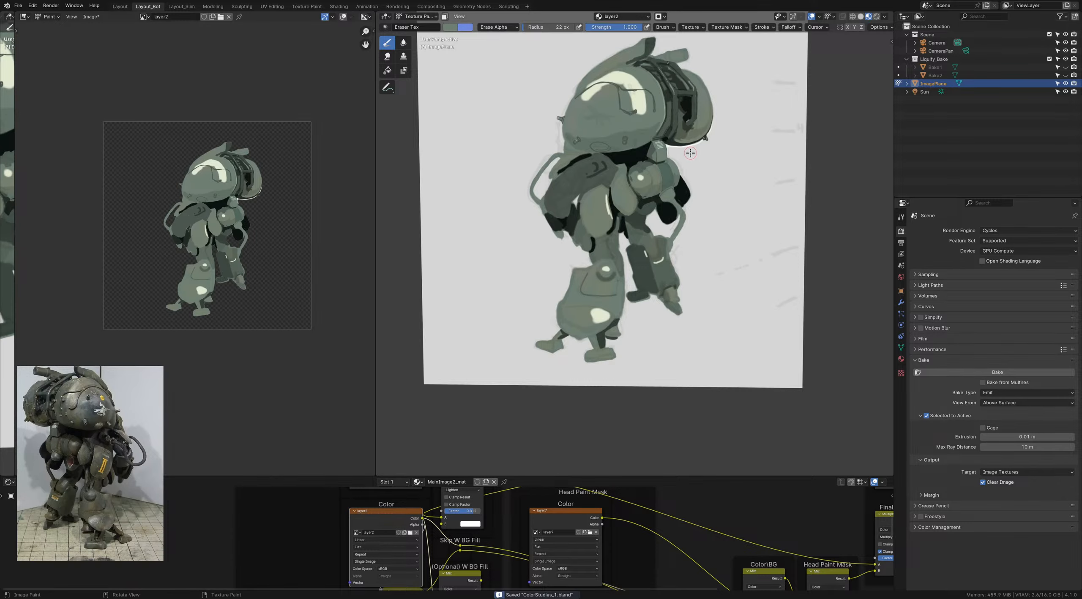
Step: Clean up the small dark marks on the chest sphere's front side with sampled green at 13 px, and save the file
scroll(691, 159, "up", 5)
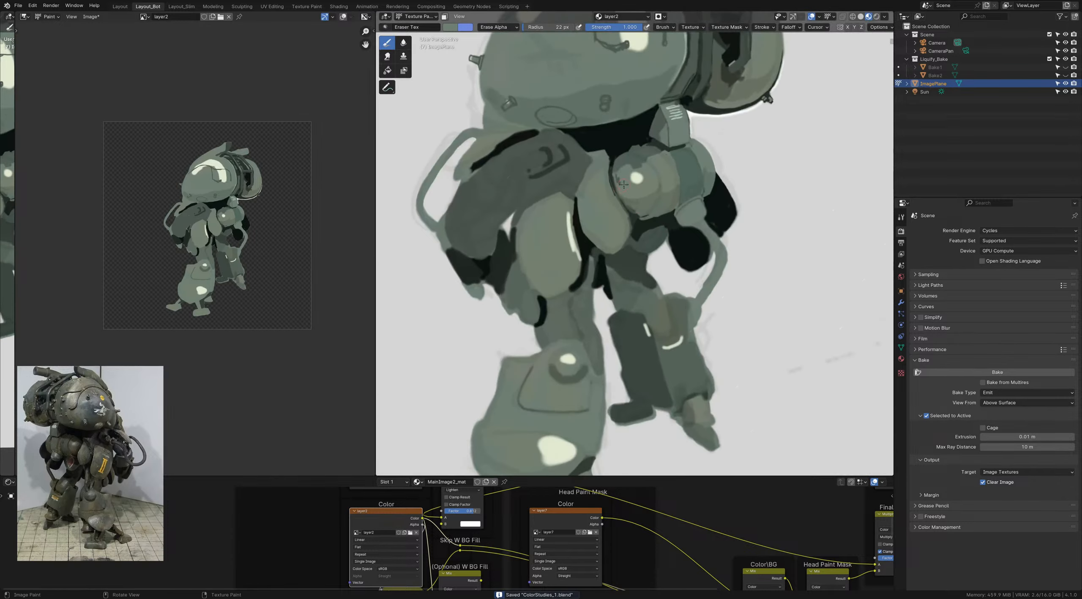
key("bracketleft")
key("bracketleft")
key("z")
key("Escape")
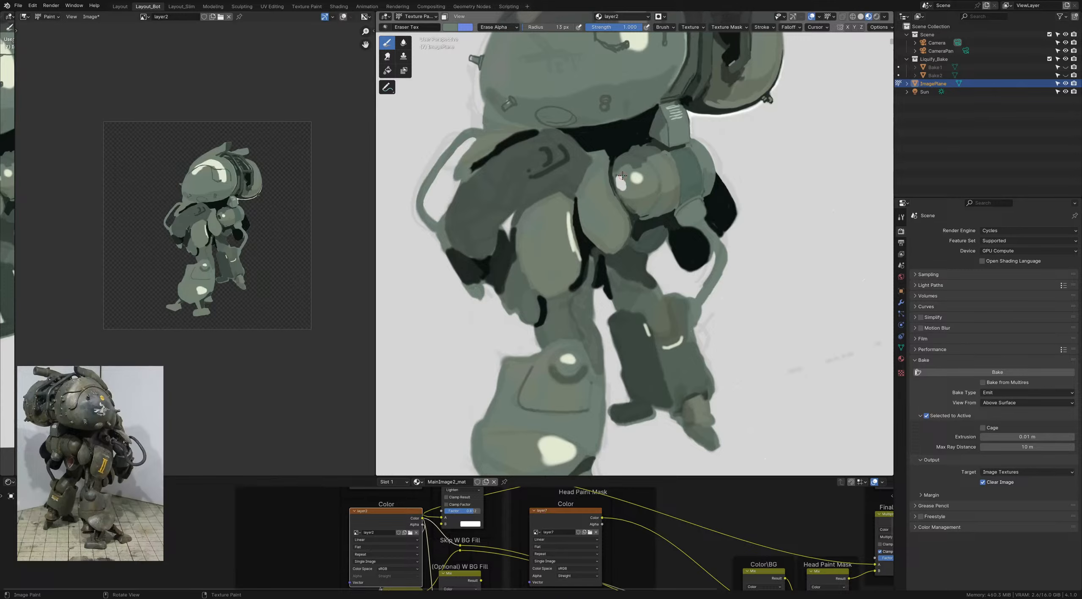
key("1")
key("s")
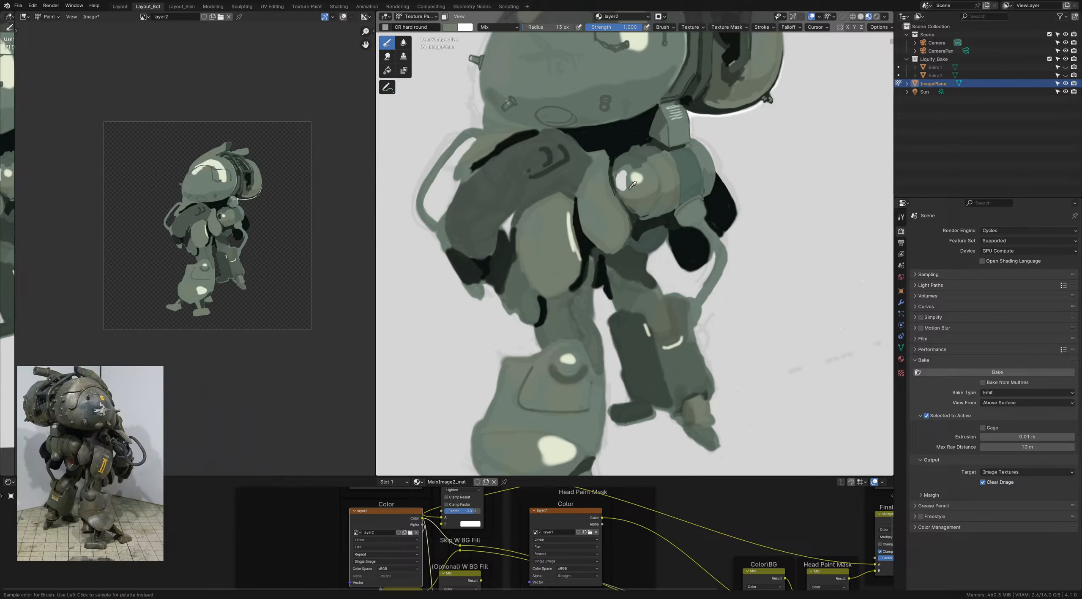
mouse_move(626, 178)
left_mouse_down()
mouse_move(626, 191)
mouse_move(617, 175)
left_mouse_up()
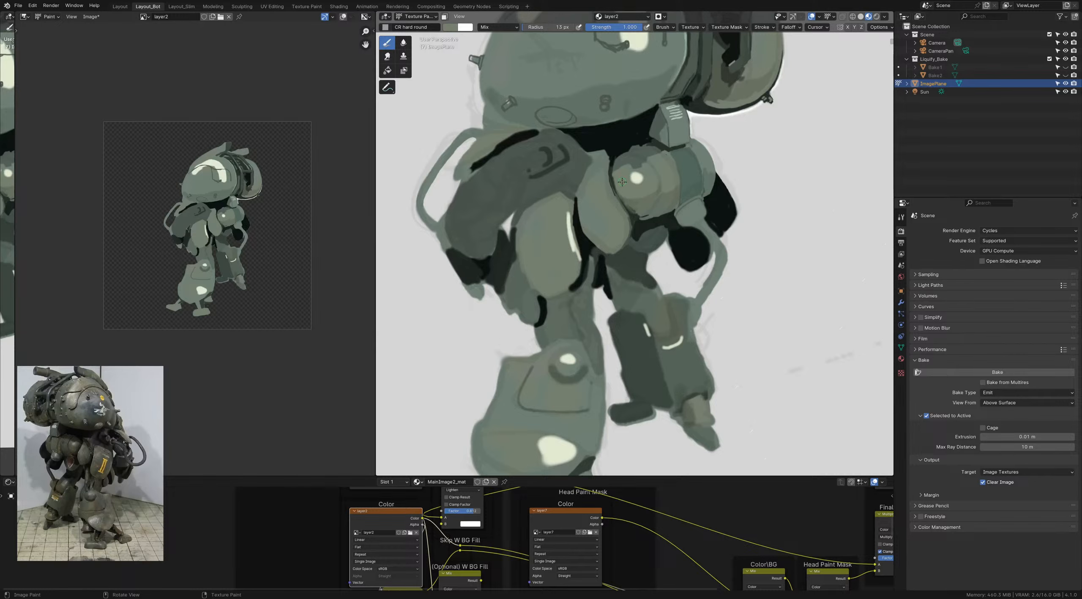
scroll(622, 186, "down", 8)
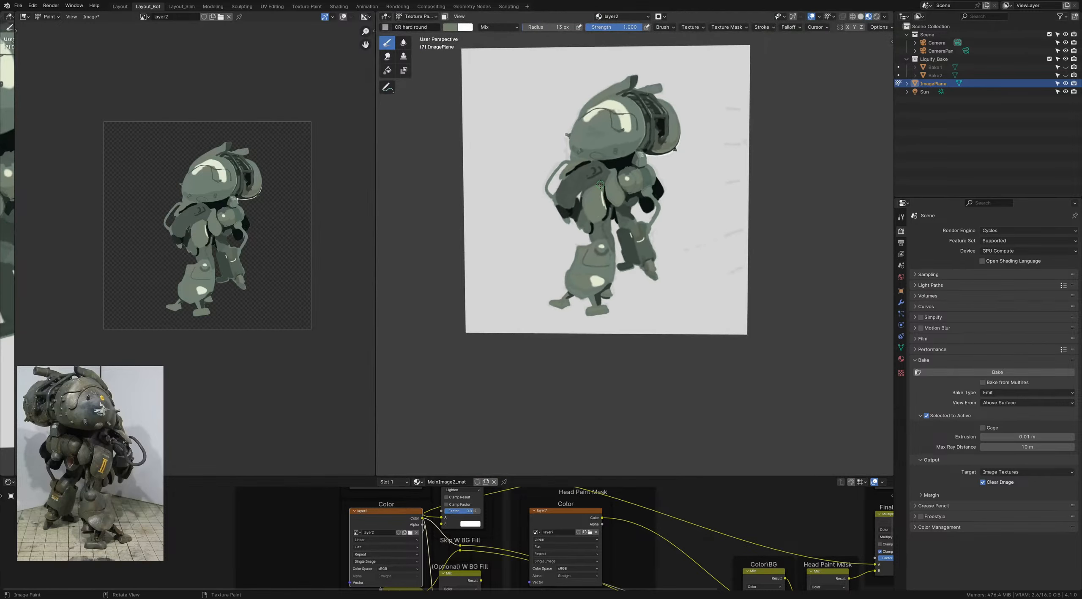
key("ctrl+s")
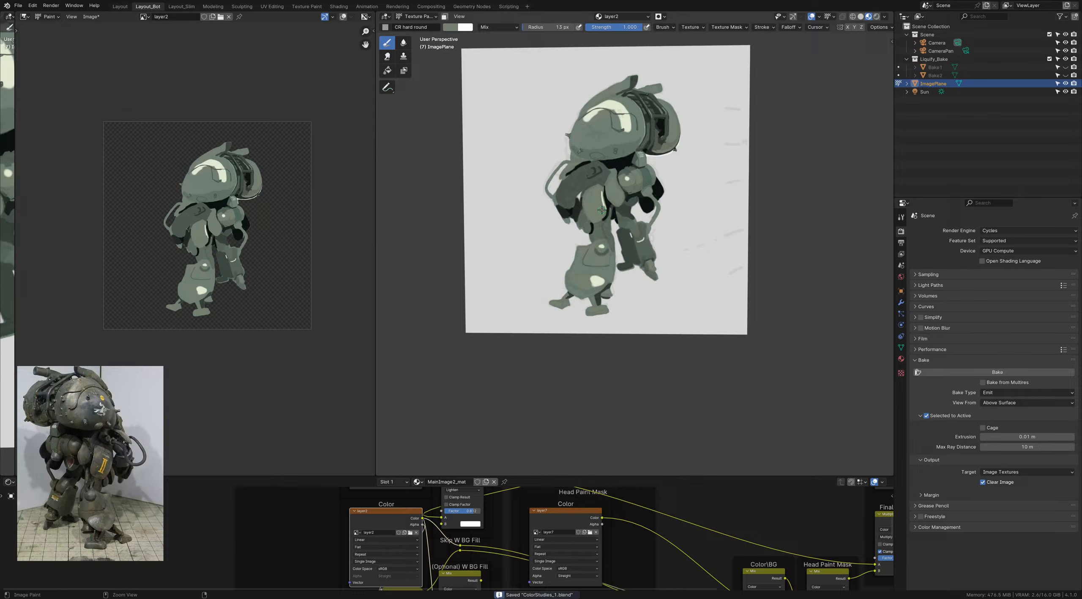
Step: Sample a near-black green and paint the far leg's upper thigh dark below the teal underside with the 13 px brush
mouse_move(605, 215)
middle_mouse_down()
mouse_move(602, 204)
mouse_move(595, 214)
middle_mouse_up()
scroll(595, 213, "up", 8)
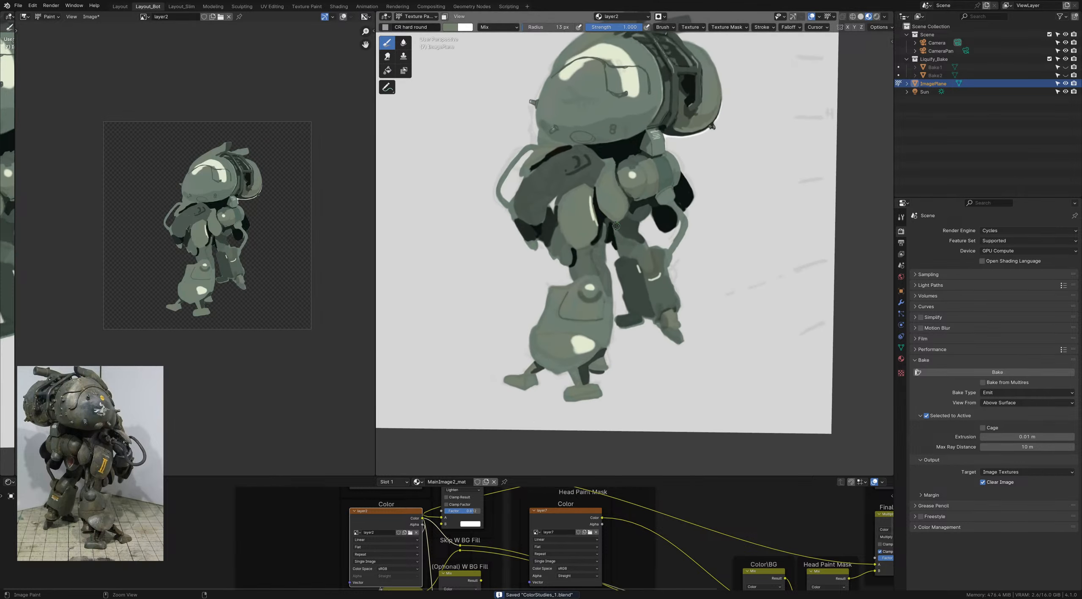
key("shift+x")
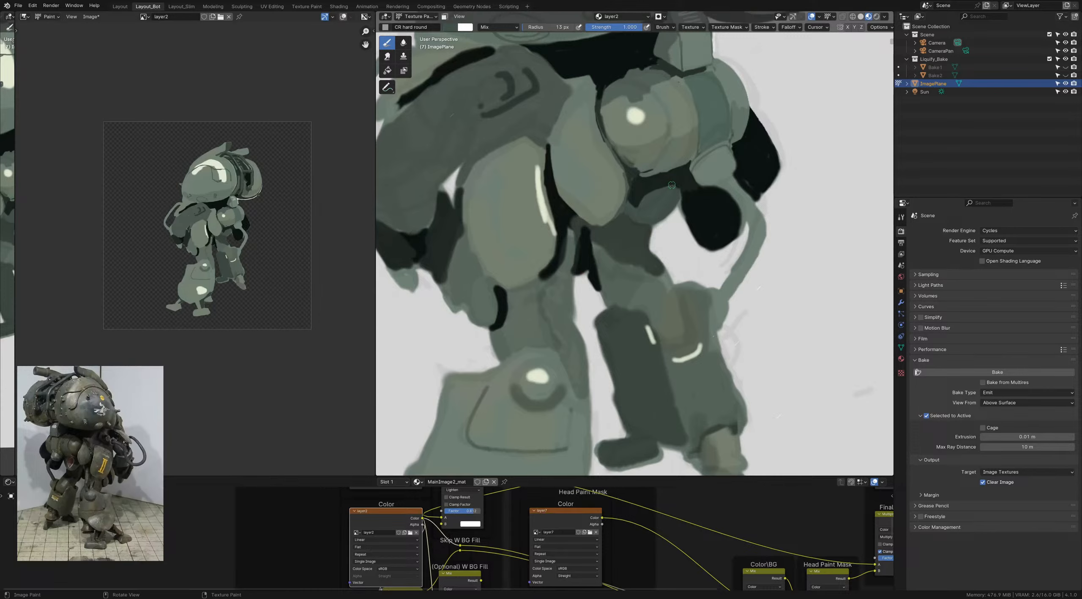
key("s")
middle_click_drag(644, 226, 640, 211, "shift")
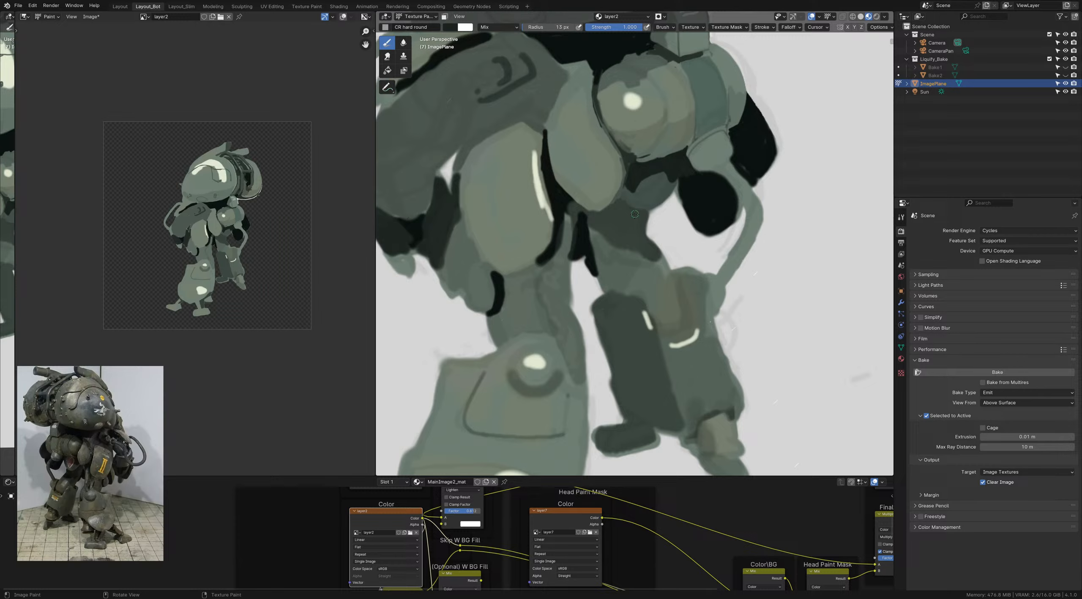
key("shift+x")
key("shift+x")
mouse_move(626, 211)
left_mouse_down()
mouse_move(643, 213)
mouse_move(636, 232)
mouse_move(645, 228)
mouse_move(648, 215)
mouse_move(601, 244)
mouse_move(649, 260)
mouse_move(653, 249)
mouse_move(629, 250)
mouse_move(638, 251)
left_mouse_up()
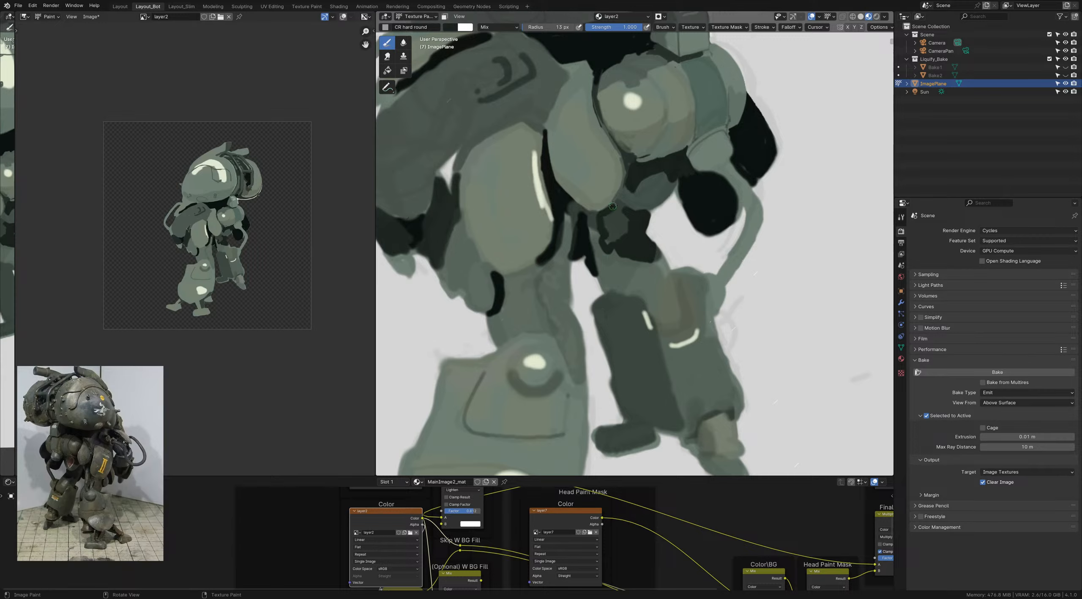
mouse_move(619, 202)
left_mouse_down()
mouse_move(600, 229)
mouse_move(607, 245)
mouse_move(624, 217)
left_mouse_up()
middle_click_drag(623, 217, 609, 97, "ctrl")
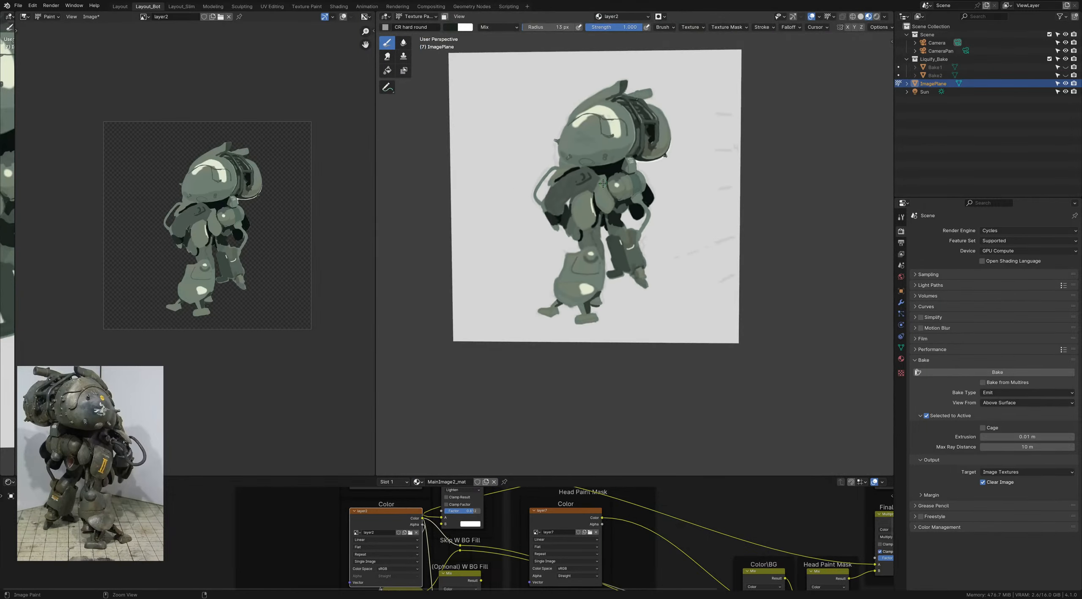
Step: Touch up the dark gap between the hanging hip plates with a finer brush and sampled colors, and save the file
mouse_move(606, 194)
middle_mouse_down("ctrl")
mouse_move(612, 253)
mouse_move(594, 203)
middle_mouse_up("ctrl")
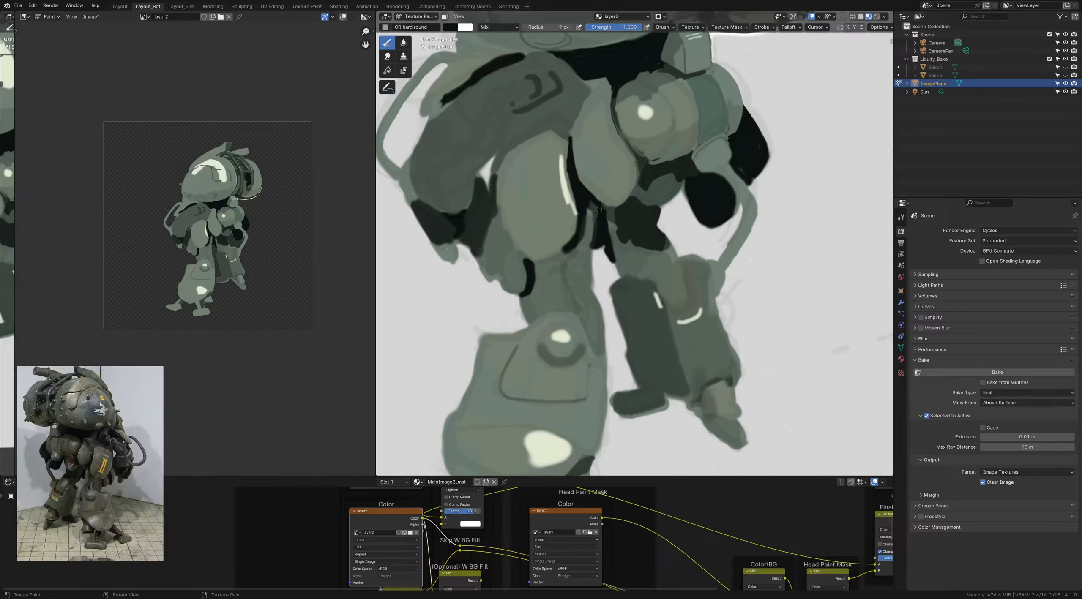
left_click_drag(593, 208, 589, 200)
key("s")
middle_click_drag(599, 224, 577, 168, "ctrl")
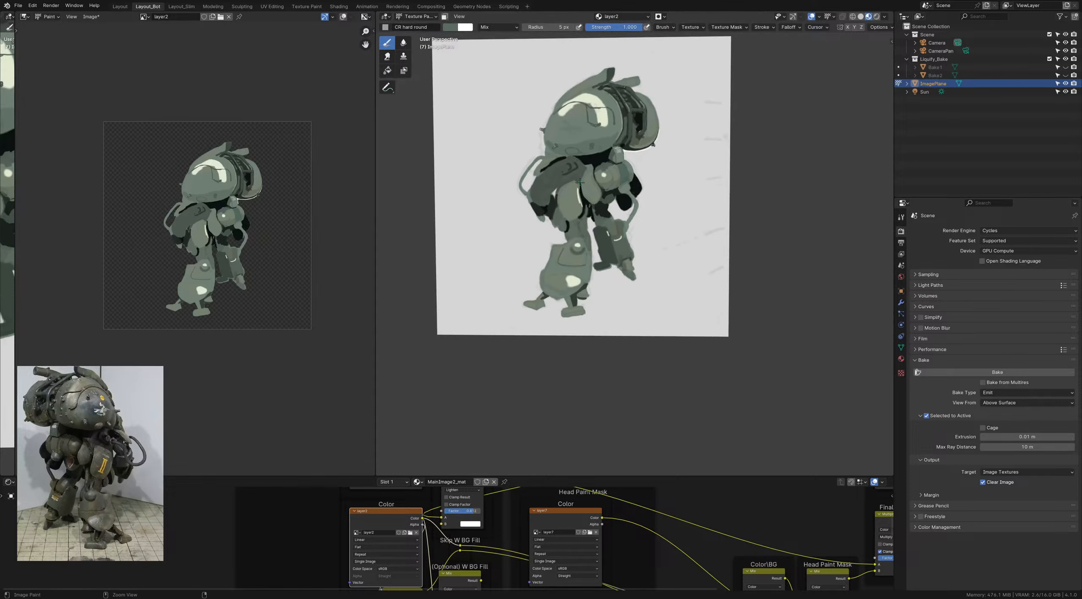
key("ctrl+s")
Step: Darken the shape between the near forearm and the thigh plate with sampled colors and a smaller brush, and save the file
scroll(573, 180, "up", 1)
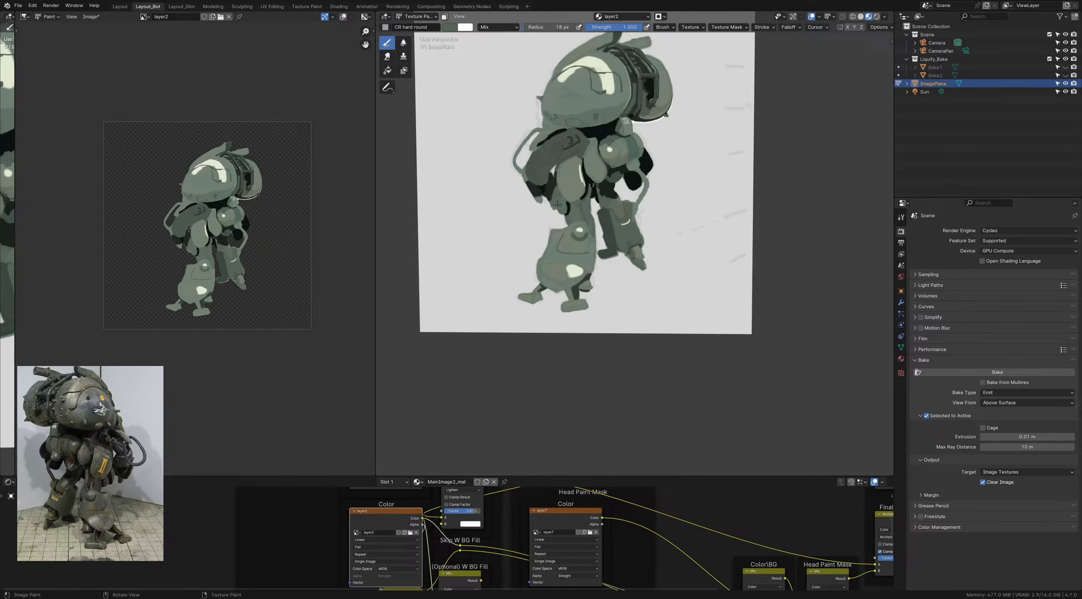
middle_click_drag(561, 211, 558, 265)
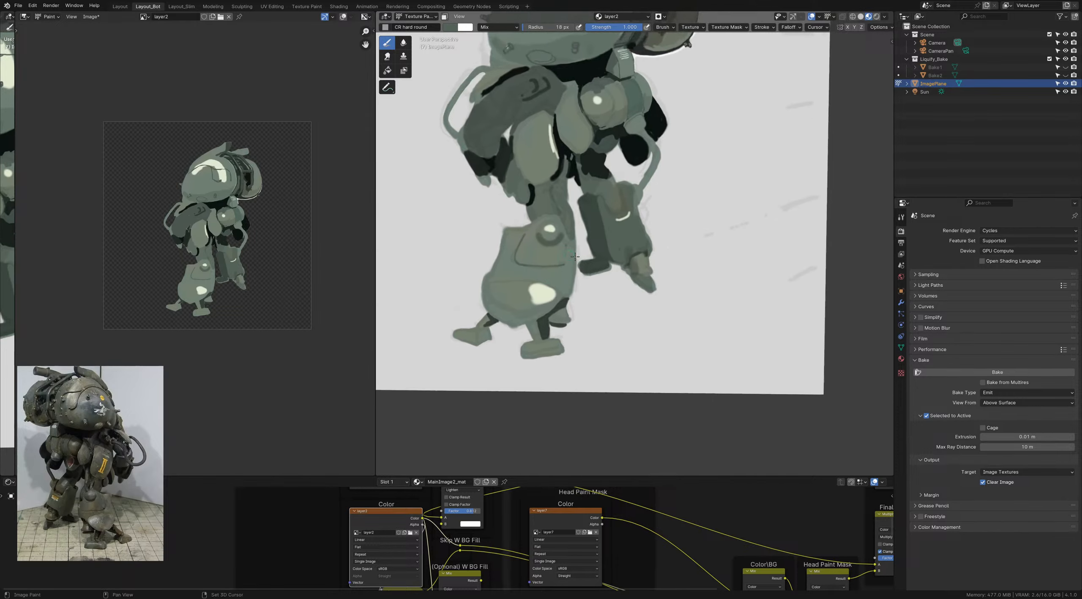
middle_click_drag(587, 208, 574, 235, "shift")
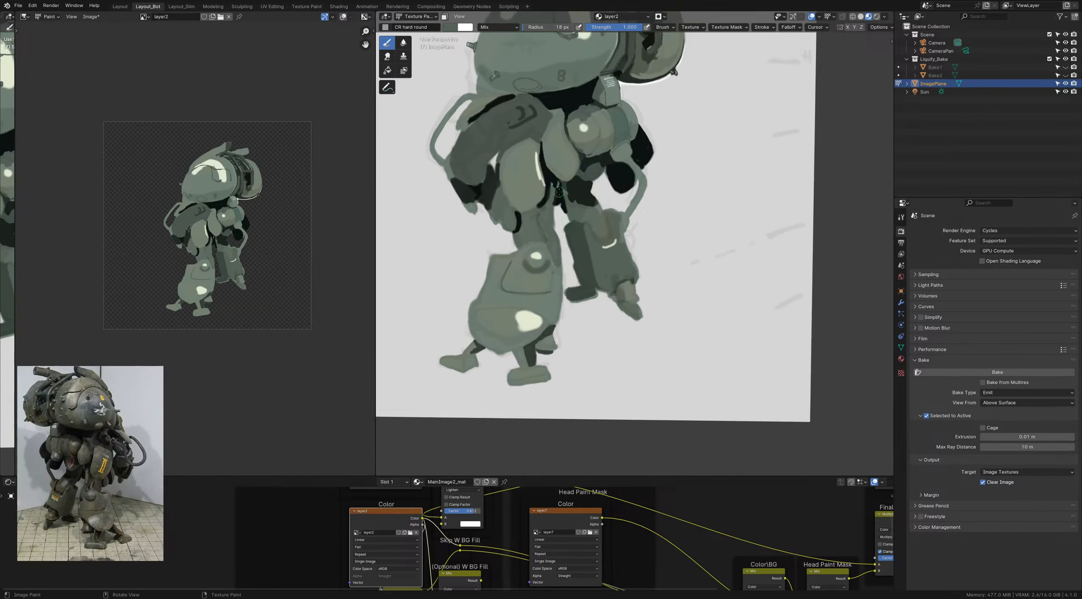
middle_click_drag(502, 223, 535, 228, "shift")
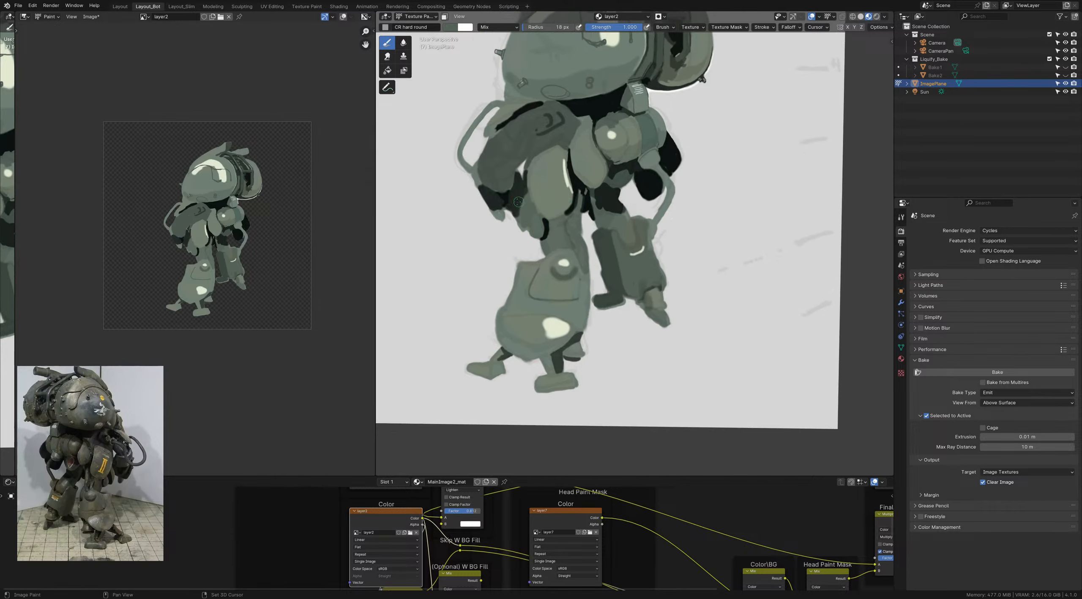
key("shift+x")
key("bracketleft")
key("bracketleft")
mouse_move(532, 211)
left_mouse_down()
mouse_move(530, 226)
mouse_move(538, 213)
left_mouse_up()
key("s")
key("s")
key("s")
mouse_move(543, 217)
middle_mouse_down("ctrl")
mouse_move(543, 341)
mouse_move(535, 145)
mouse_move(531, 234)
middle_mouse_up("ctrl")
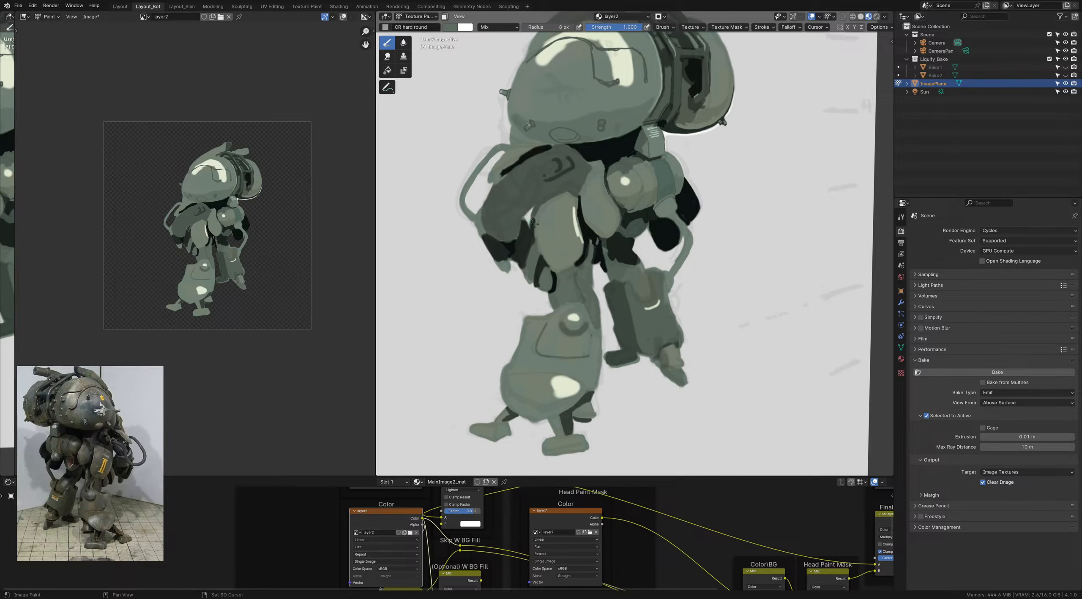
key("ctrl+s")
Step: Pick a muted yellow and paint a narrow double-line marking with end caps on the near thigh plate at 5 px
key("c")
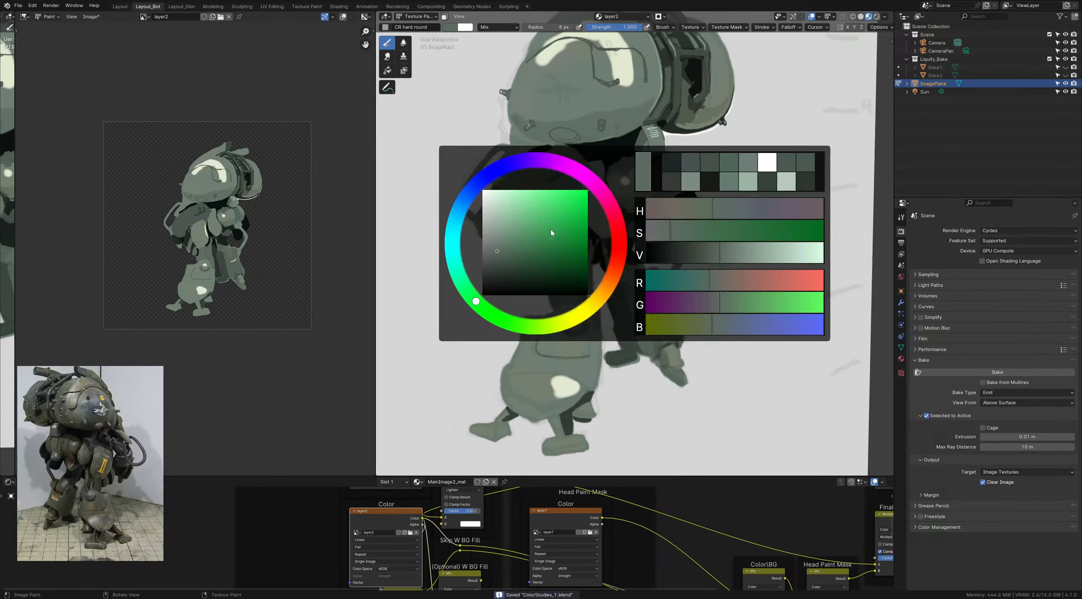
left_click(592, 304)
mouse_move(517, 232)
left_mouse_down()
mouse_move(516, 242)
mouse_move(533, 220)
left_mouse_up()
key("bracketleft")
key("bracketleft")
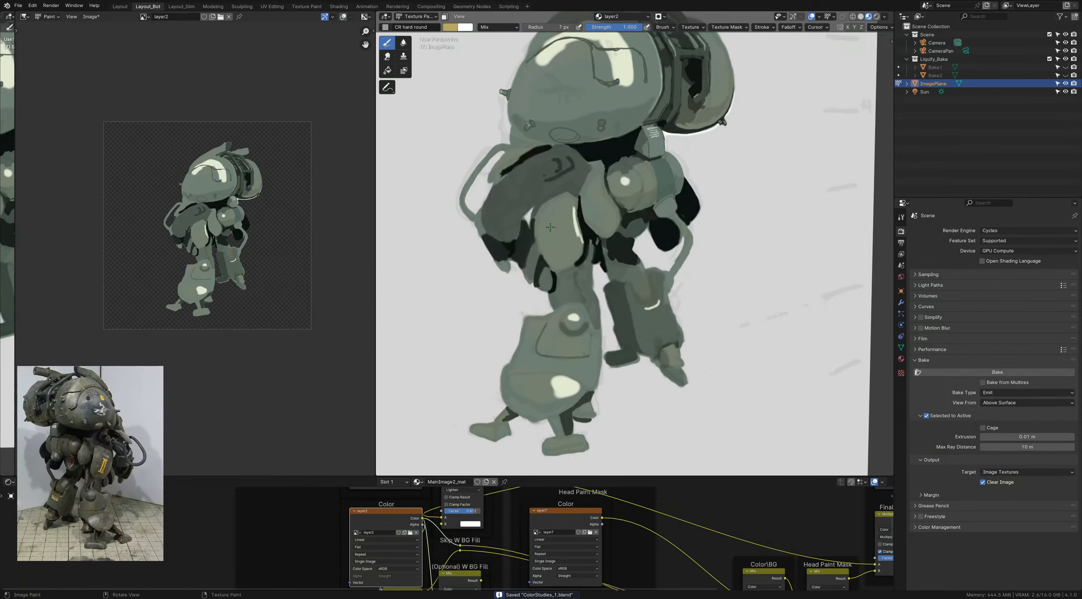
key("bracketleft")
left_click_drag(556, 258, 565, 253)
mouse_move(557, 241)
left_mouse_down()
mouse_move(558, 256)
mouse_move(552, 239)
left_mouse_up()
key("ctrl+z")
key("ctrl+z")
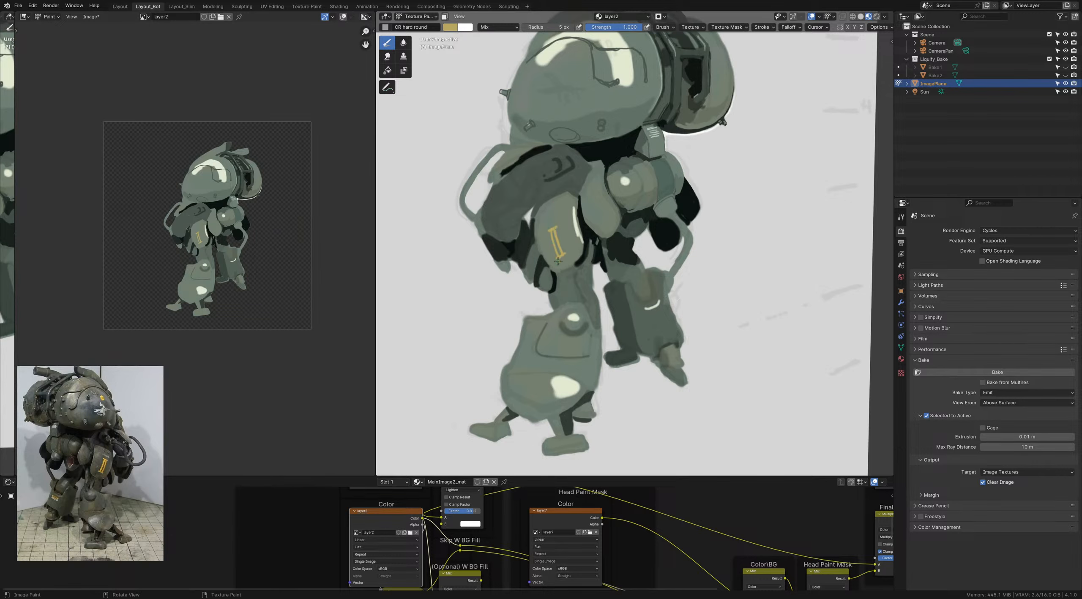
scroll(558, 261, "down", 2)
scroll(556, 216, "up", 4)
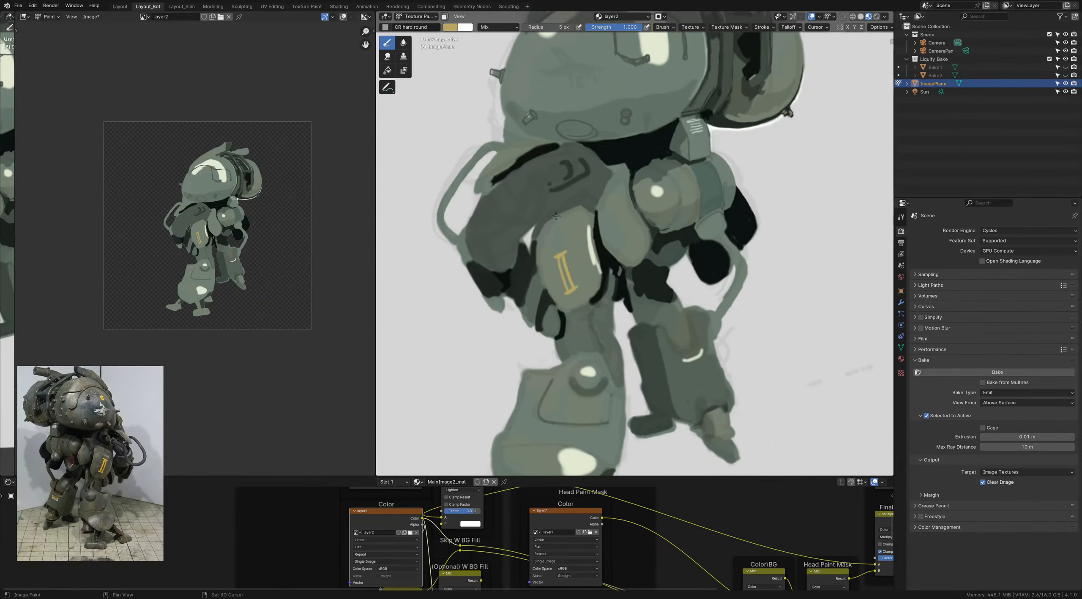
Step: Paint a small yellow marking on the dome below the front highlight in a lighter yellow at 5 px, and save the file
scroll(557, 216, "up", 3, "shift")
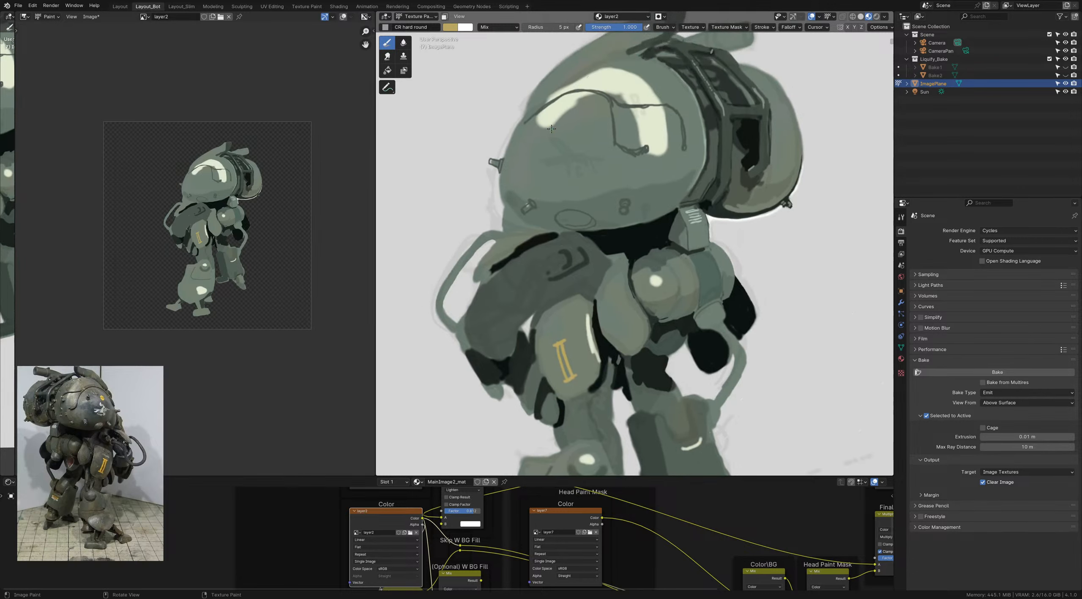
left_click_drag(551, 134, 553, 123)
key("c")
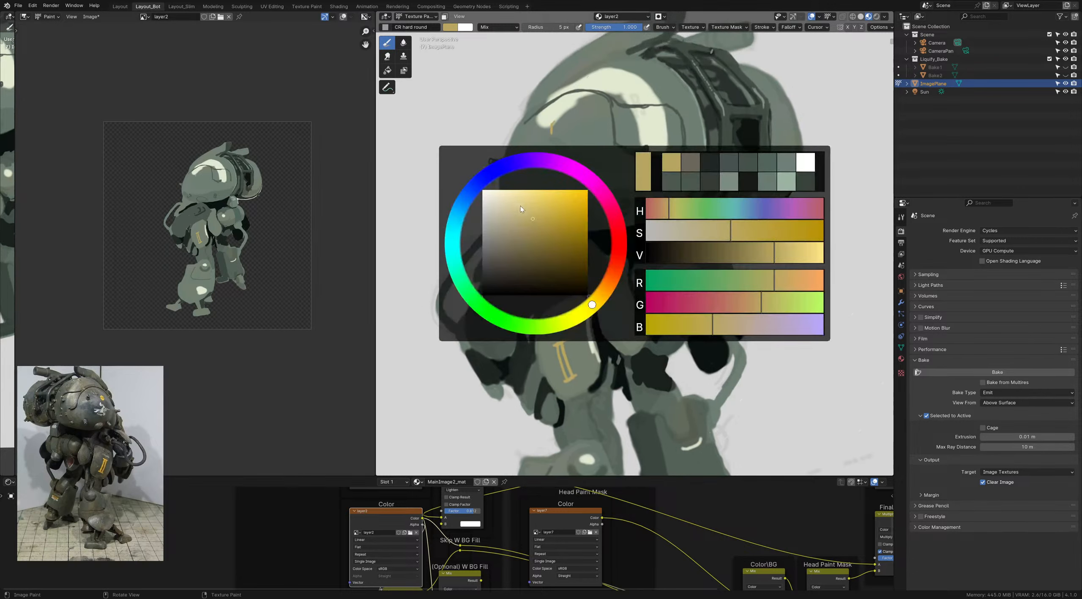
left_click(520, 208)
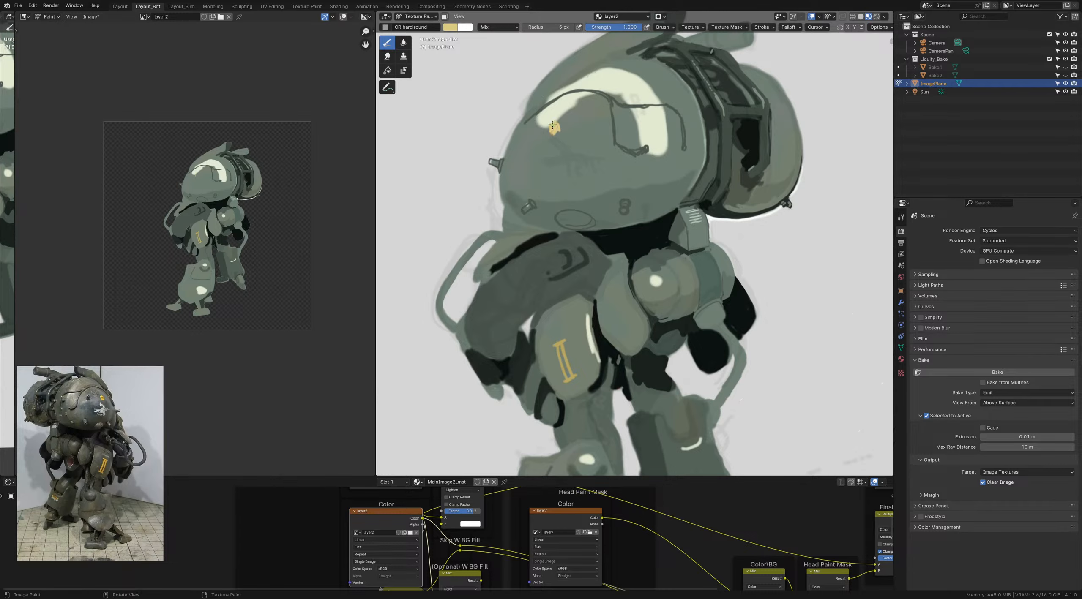
left_click_drag(555, 133, 552, 121)
mouse_move(546, 145)
middle_mouse_down("ctrl")
mouse_move(540, 101)
mouse_move(543, 186)
mouse_move(551, 133)
mouse_move(536, 145)
middle_mouse_up("ctrl")
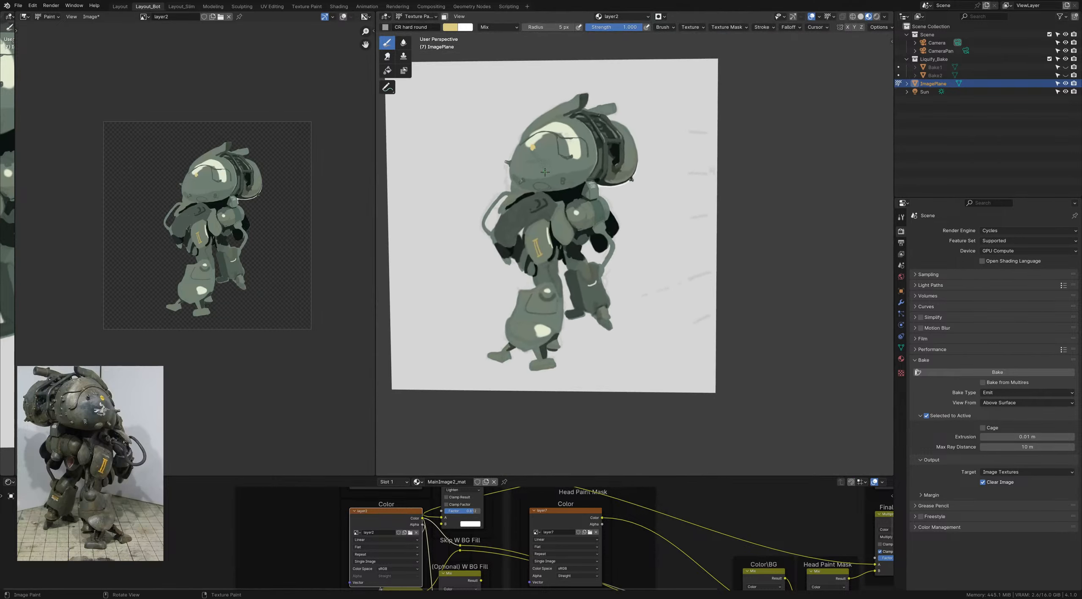
key("ctrl+s")
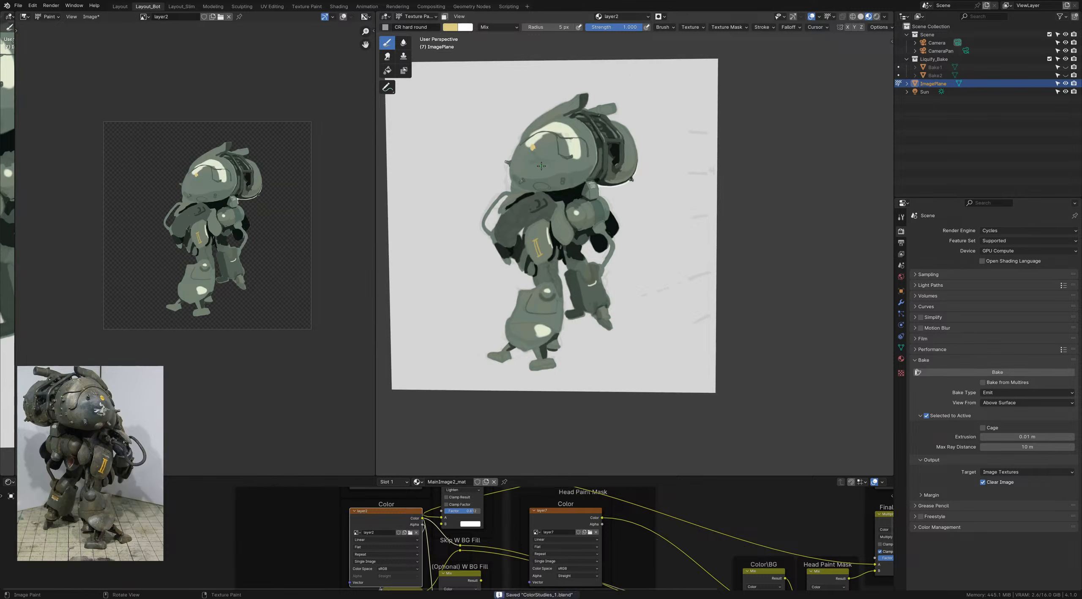
Step: Sample a green, darken it slightly, and repaint the looping hose beside the near arm with the 7 px brush
scroll(503, 228, "up", 5)
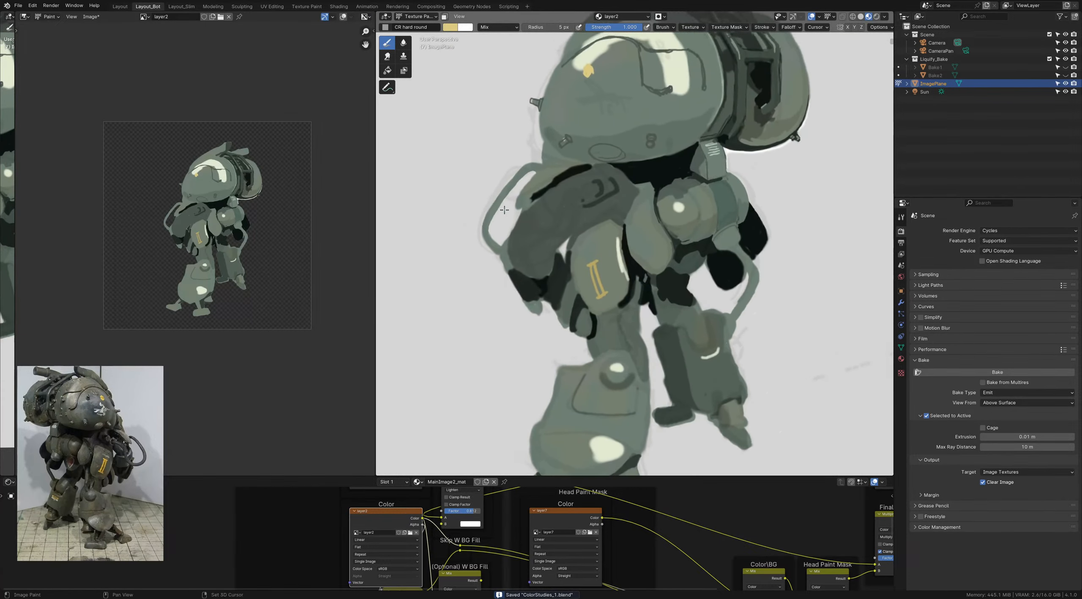
key("s")
key("c")
left_click_drag(500, 235, 501, 259)
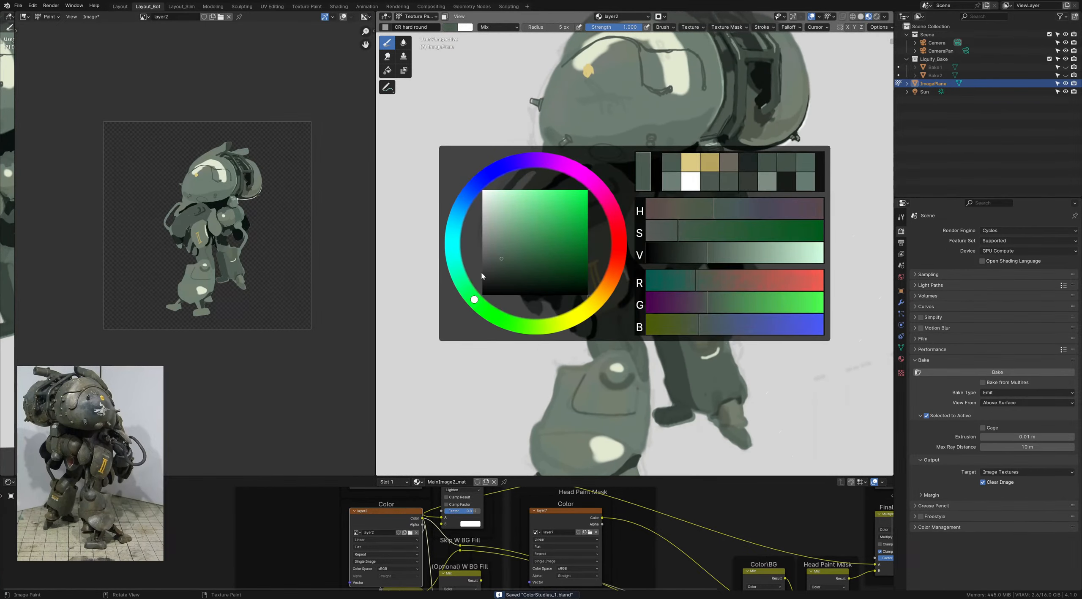
key("c")
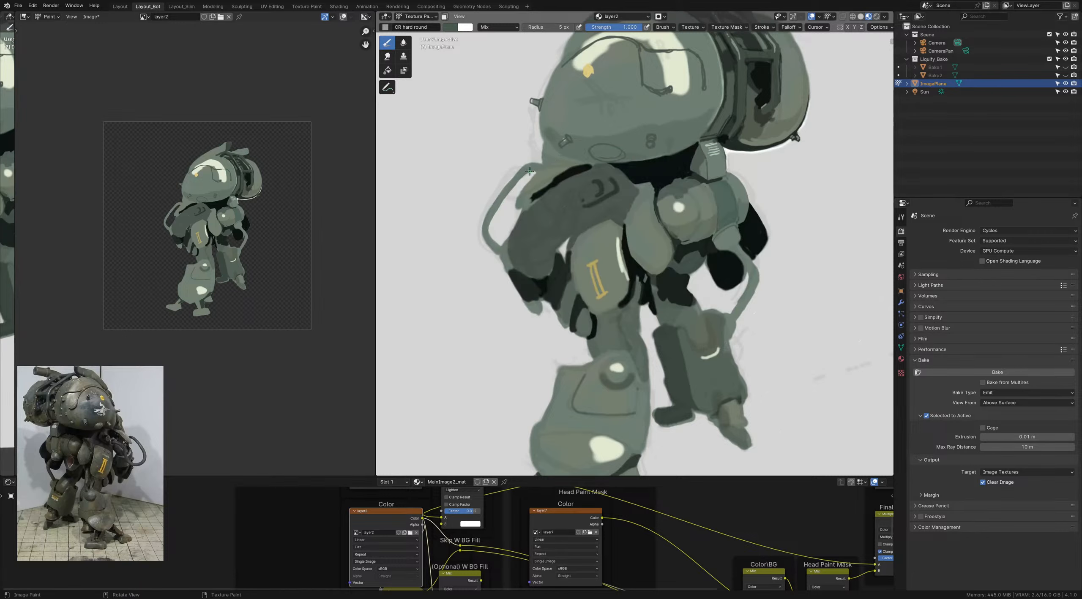
key("bracketright")
key("bracketright")
mouse_move(528, 167)
left_mouse_down()
mouse_move(488, 217)
mouse_move(503, 203)
mouse_move(488, 225)
mouse_move(492, 246)
left_mouse_up()
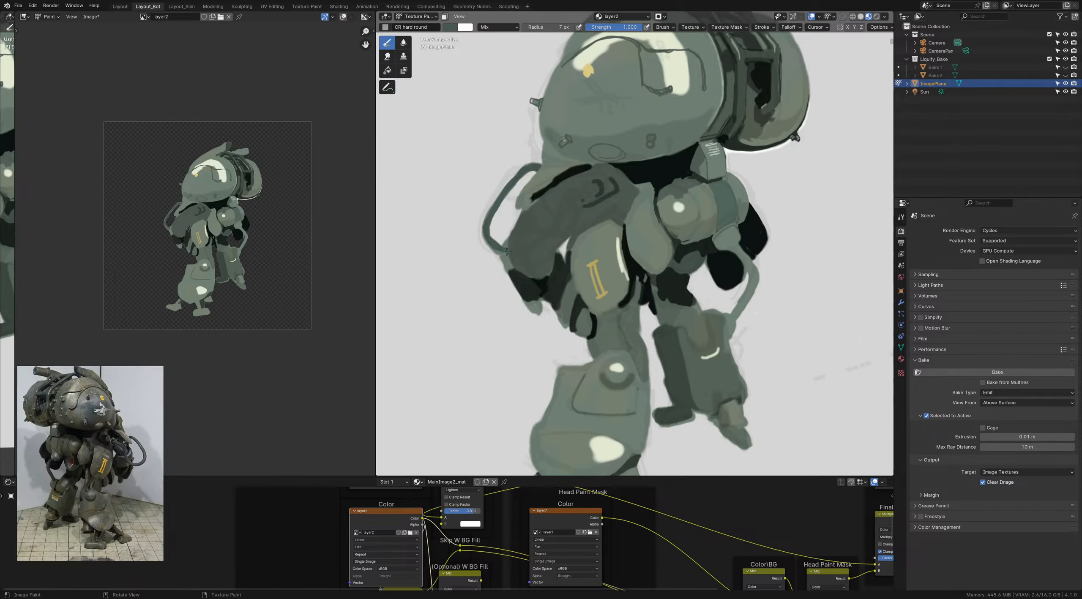
mouse_move(510, 228)
middle_mouse_down("ctrl")
mouse_move(503, 179)
mouse_move(505, 203)
middle_mouse_up("ctrl")
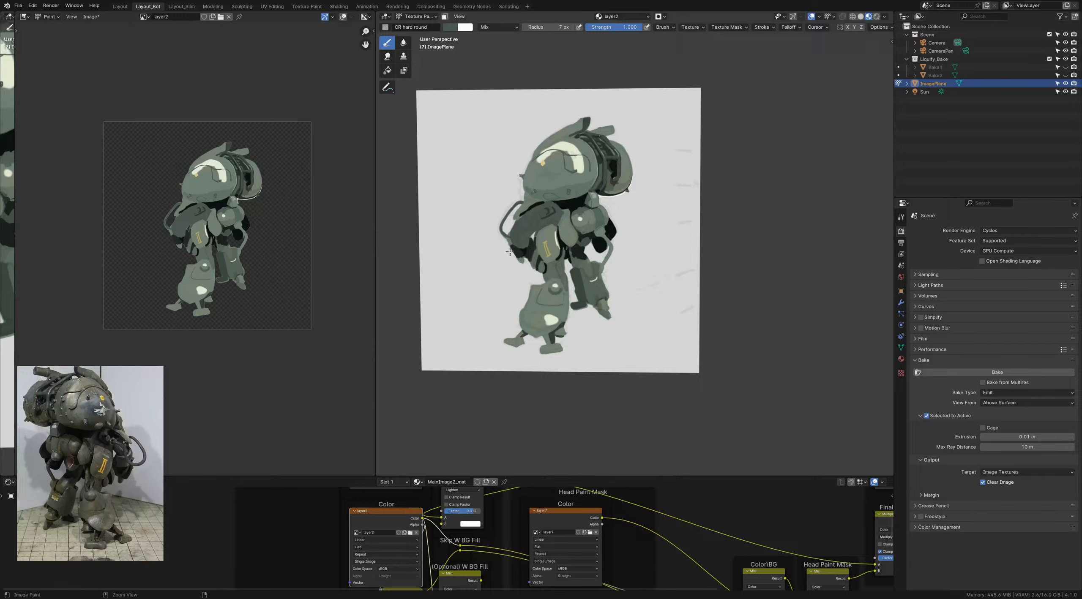
Step: Pick a darker green and paint a curved line across the near upper arm, continuing the hose, at 7 px
scroll(525, 233, "up", 5)
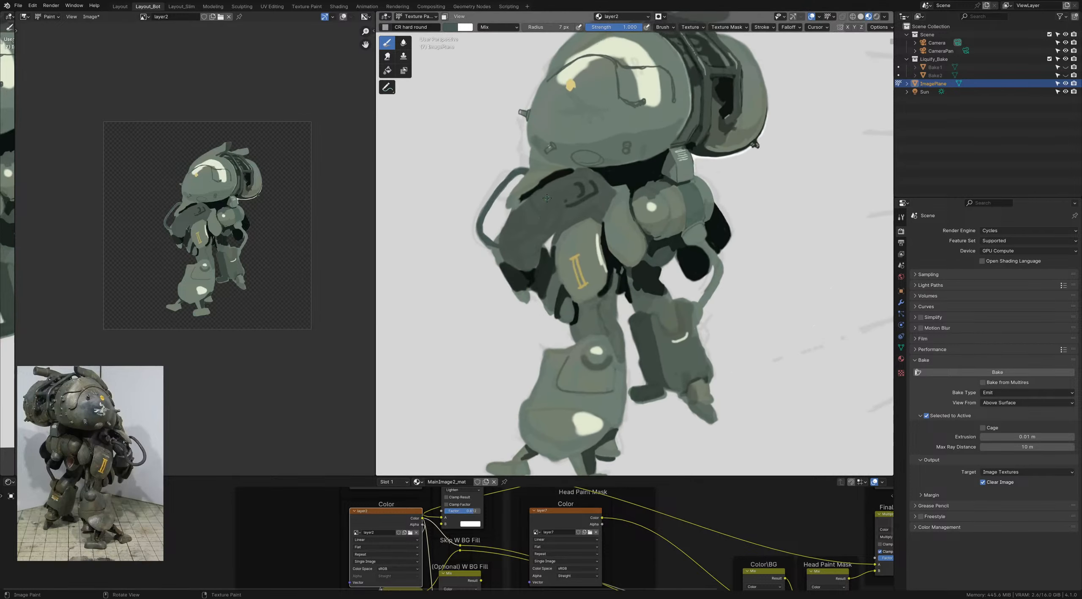
right_click(543, 201)
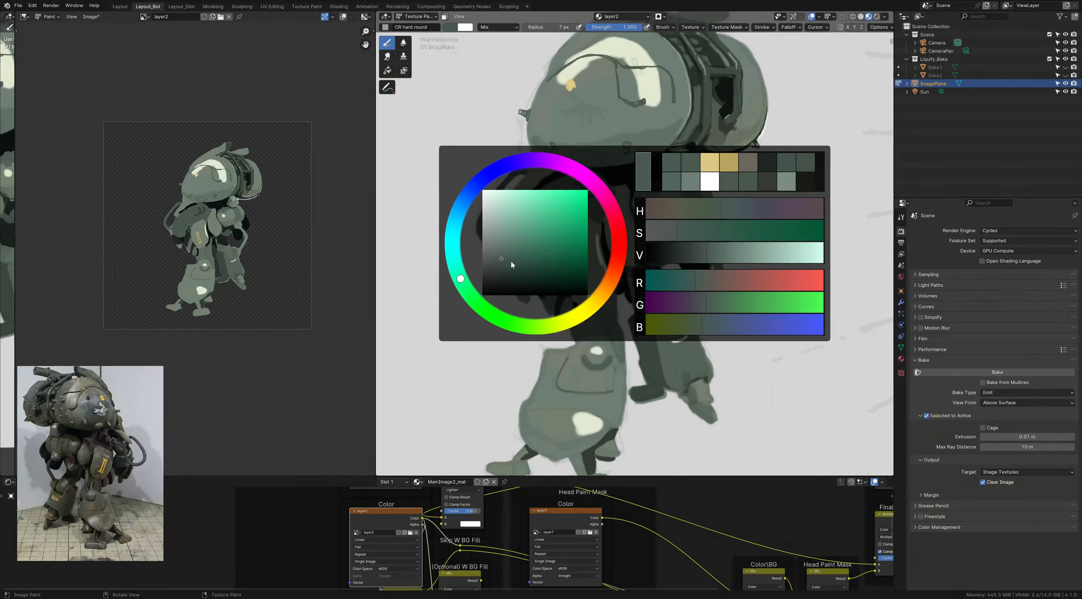
left_click_drag(512, 265, 516, 273)
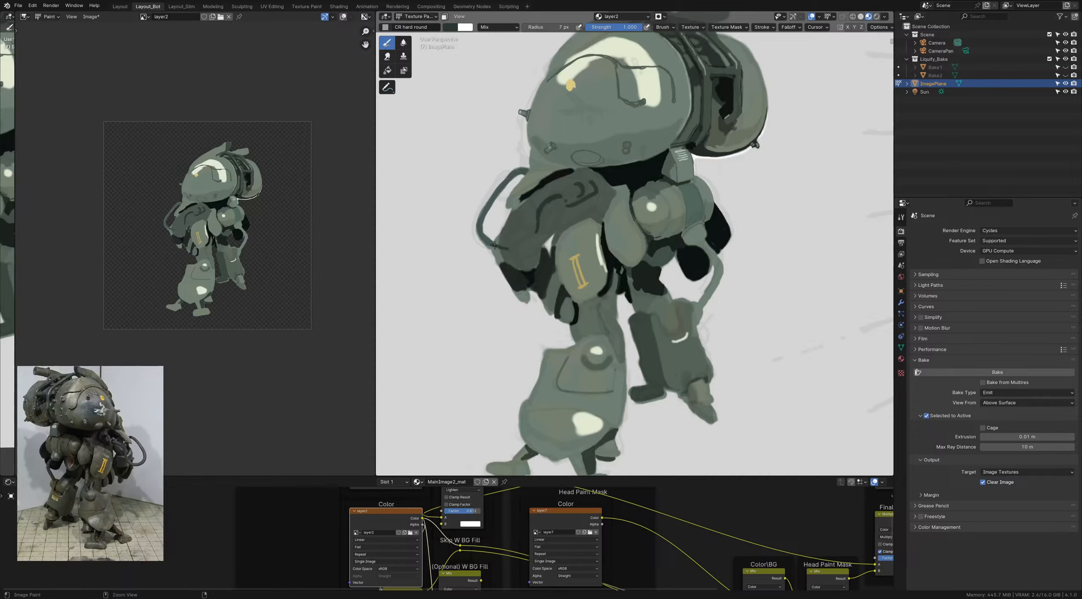
left_click_drag(498, 246, 507, 244)
key("s")
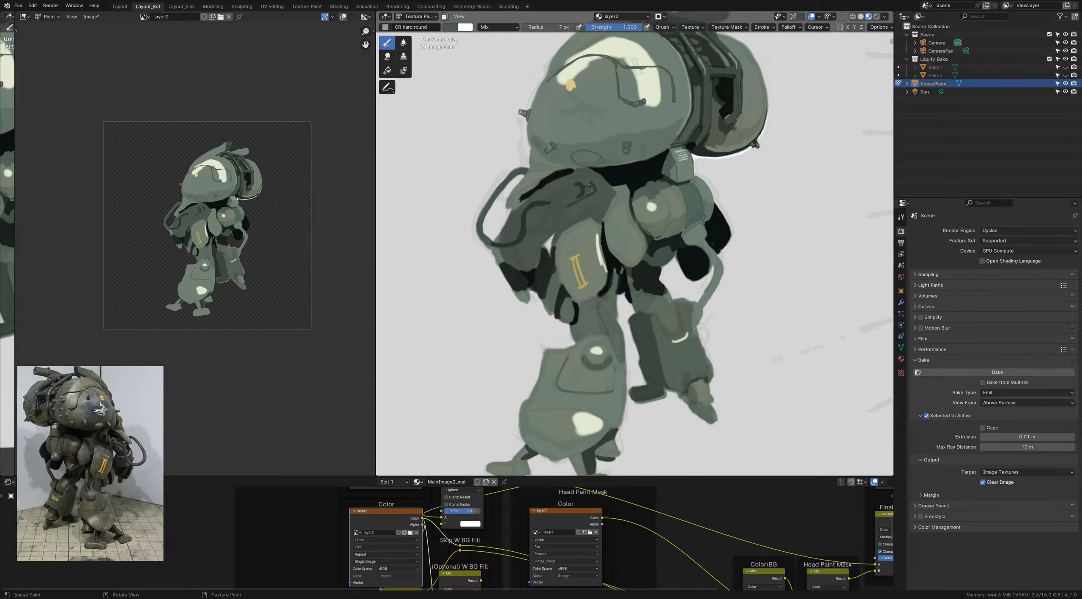
Step: Enlarge the near-black gap on top of the near arm, touch up its edge with sampled colors at 9 px, and save the file
key("shift+x")
key("f")
left_click(553, 185)
mouse_move(554, 186)
left_mouse_down()
mouse_move(565, 178)
mouse_move(526, 190)
left_mouse_up()
key("shift+x")
key("bracketleft")
key("bracketleft")
key("bracketleft")
key("bracketleft")
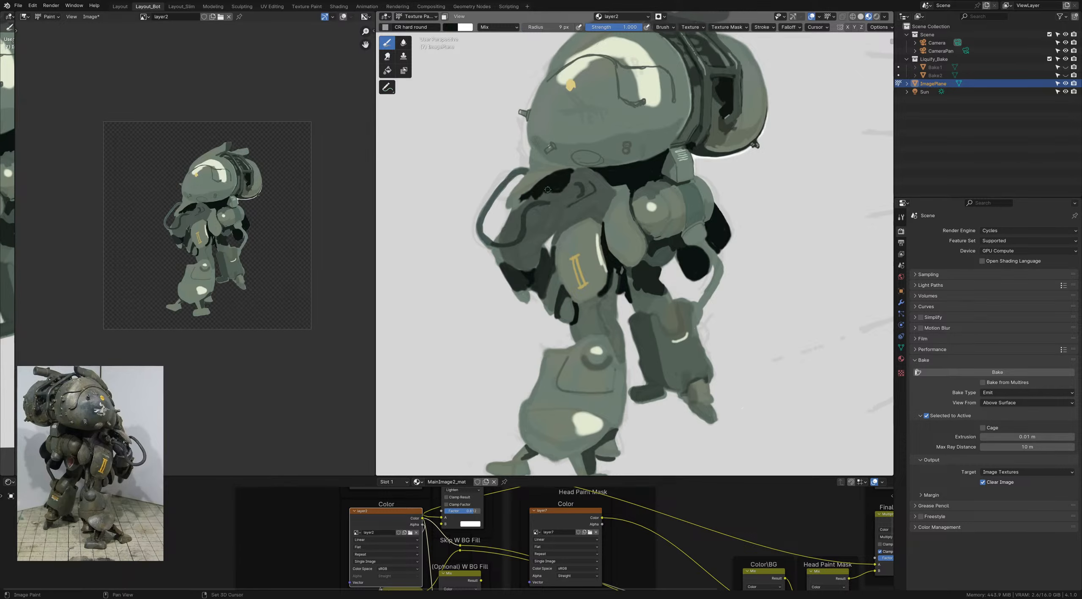
key("s")
left_click_drag(526, 199, 517, 204)
mouse_move(523, 227)
middle_mouse_down("ctrl")
mouse_move(507, 175)
mouse_move(523, 245)
mouse_move(511, 176)
middle_mouse_up("ctrl")
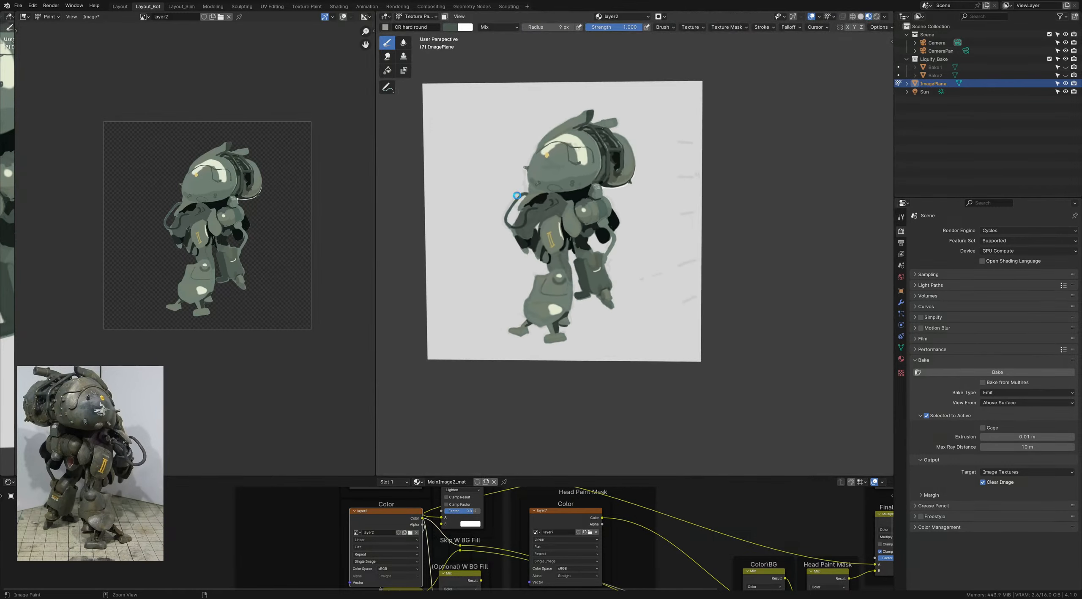
key("ctrl+s")
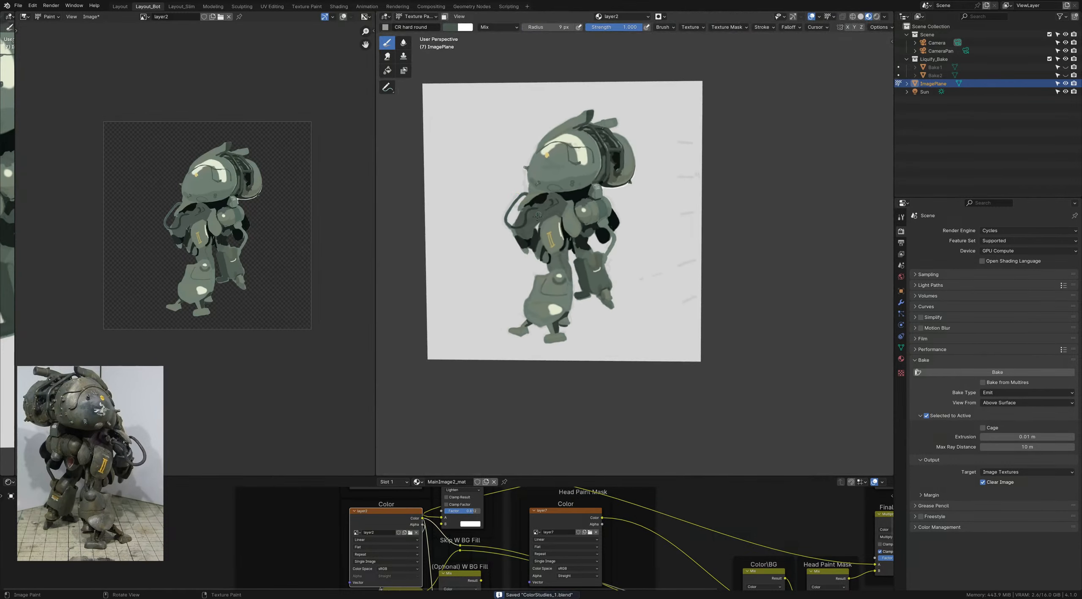
Step: Paint tiny pale lettering-like marks above the yellow marking on the near thigh plate with a 2 px brush
scroll(537, 216, "up", 7)
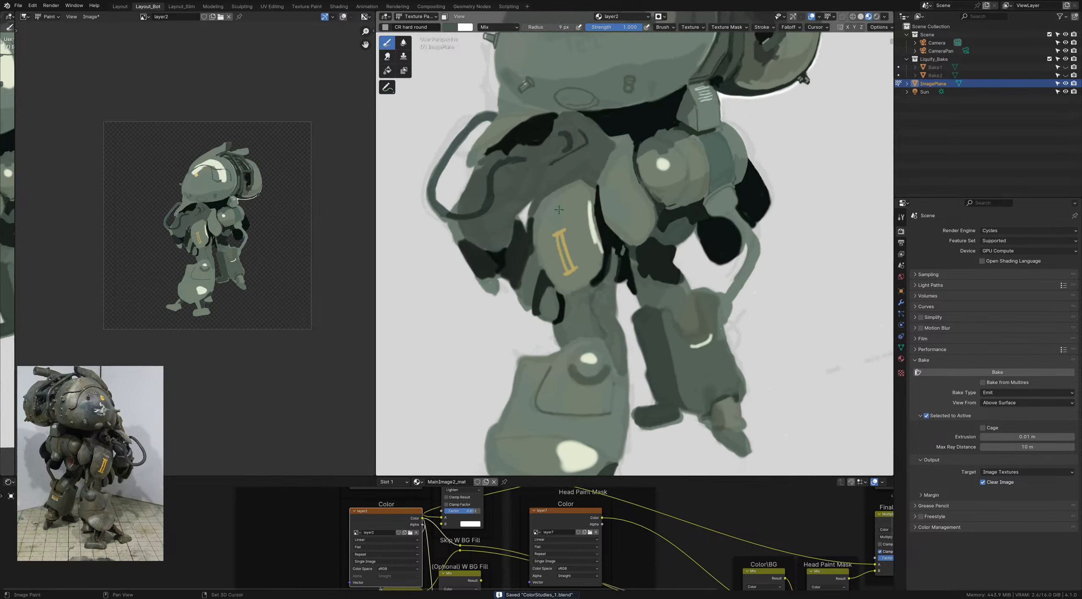
middle_click_drag(560, 209, 554, 230, "shift")
key("s")
key("bracketleft")
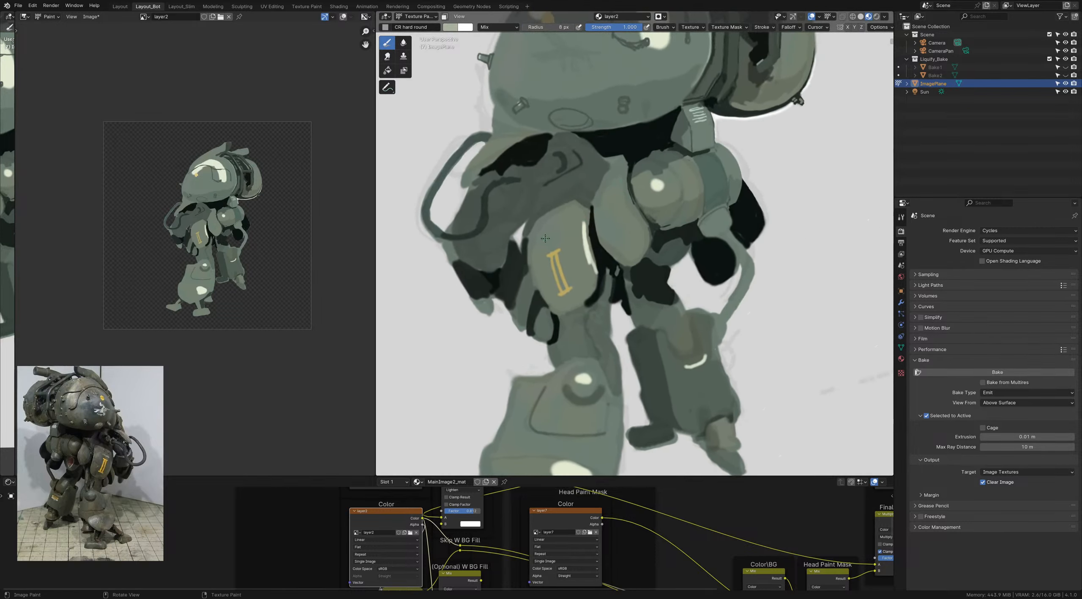
key("bracketleft")
key("bracketleft")
key("bracketleft")
key("bracketleft")
key("bracketleft")
left_click_drag(541, 244, 556, 241)
left_click_drag(540, 244, 562, 235)
scroll(565, 226, "down", 6)
Step: Paint a pale scribbled emblem on the front of the dome below the yellow marking
scroll(552, 194, "up", 5)
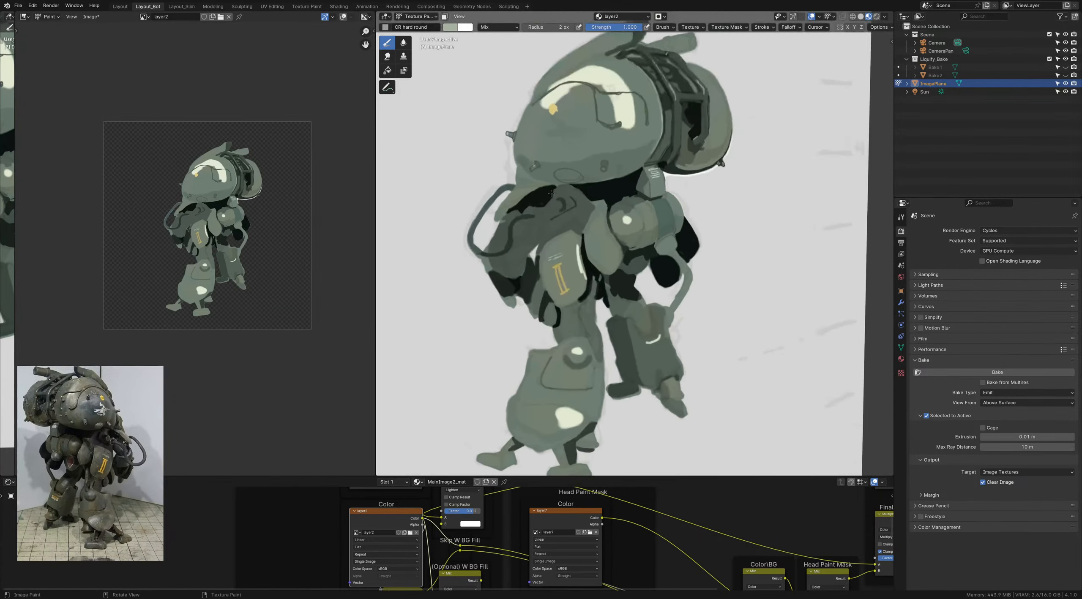
middle_click_drag(547, 135, 545, 176, "shift")
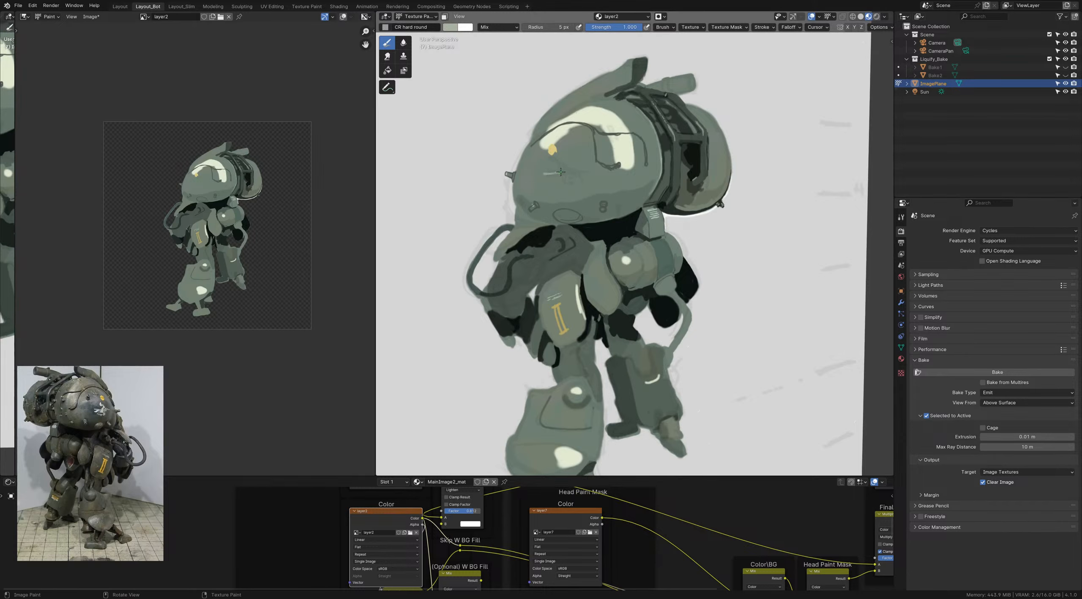
left_click_drag(571, 171, 552, 175)
left_click_drag(559, 159, 551, 163)
left_click_drag(556, 183, 566, 182)
scroll(569, 171, "down", 4)
scroll(566, 171, "up", 6)
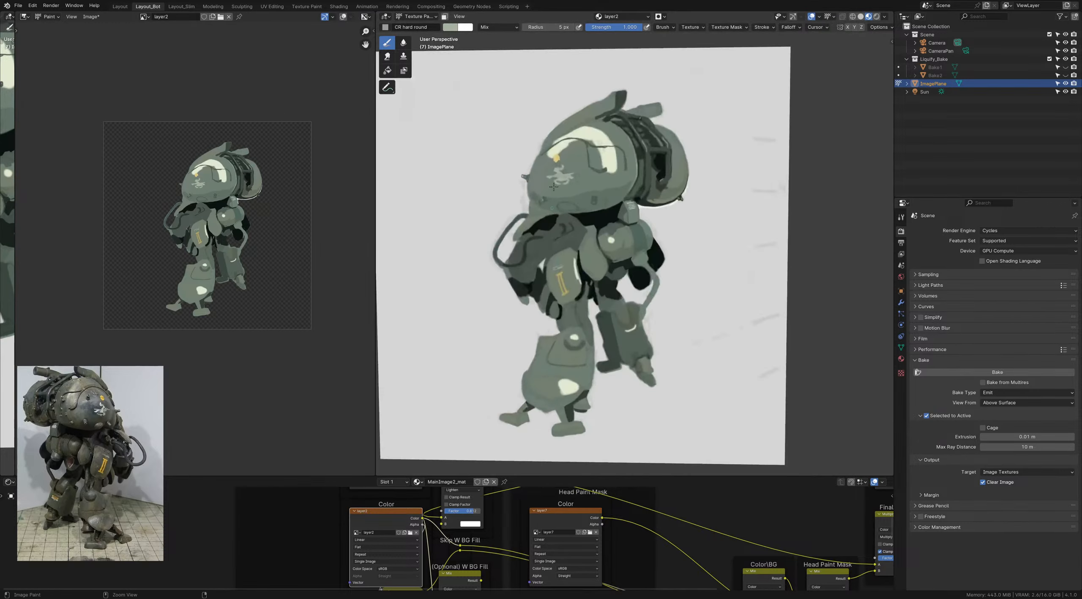
Step: Pick a dark green and redraw the curved canopy seam across the dome highlights with the 4 px brush
mouse_move(563, 171)
middle_mouse_down("shift")
mouse_move(523, 216)
mouse_move(552, 170)
middle_mouse_up("shift")
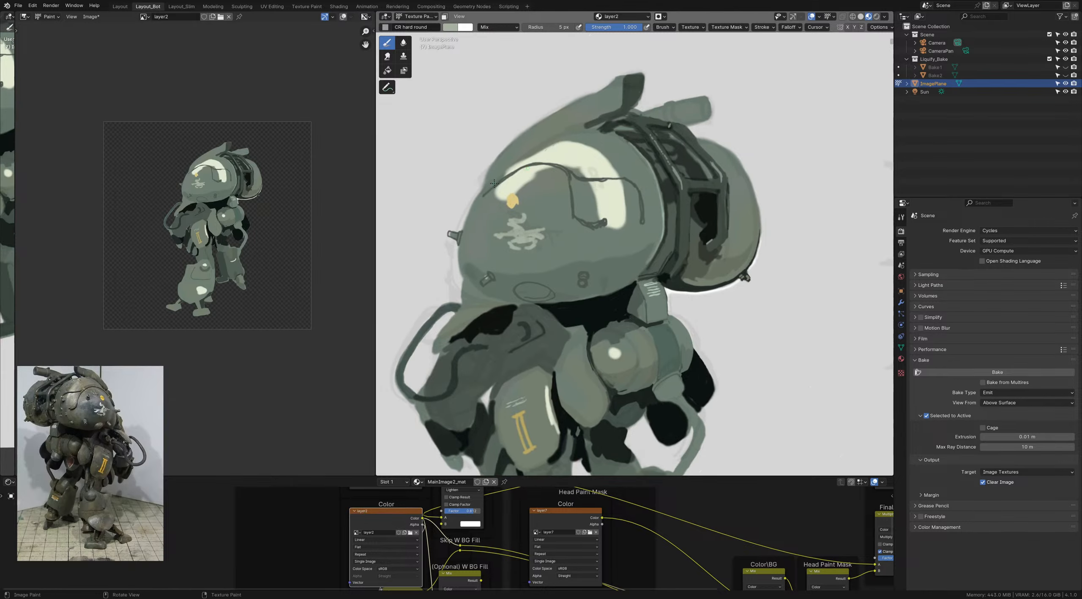
left_click_drag(476, 202, 490, 188)
key("ctrl+z")
key("shift+x")
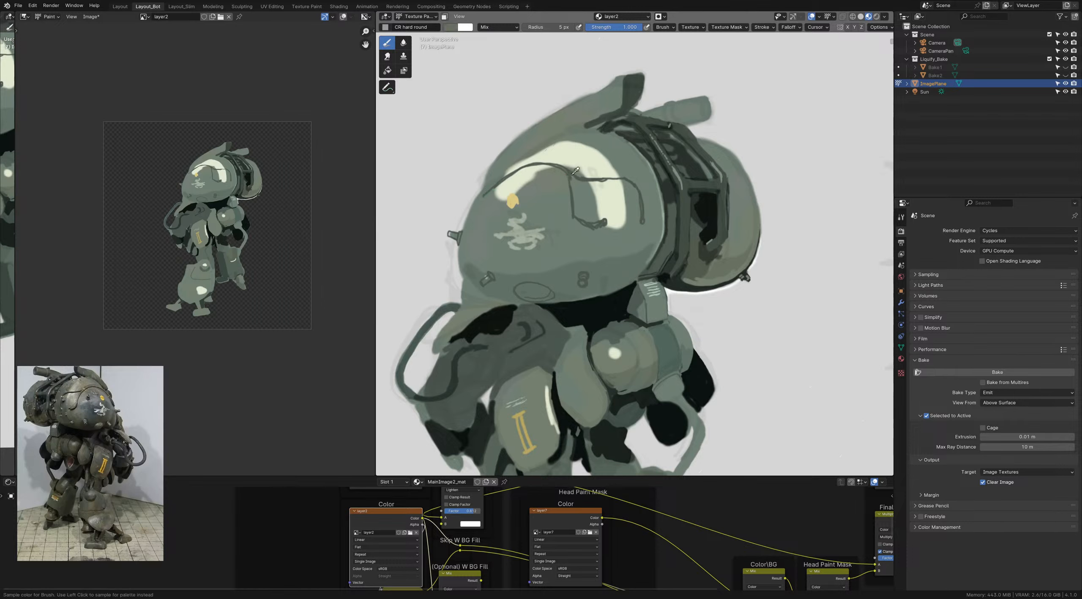
key("c")
left_click(499, 269)
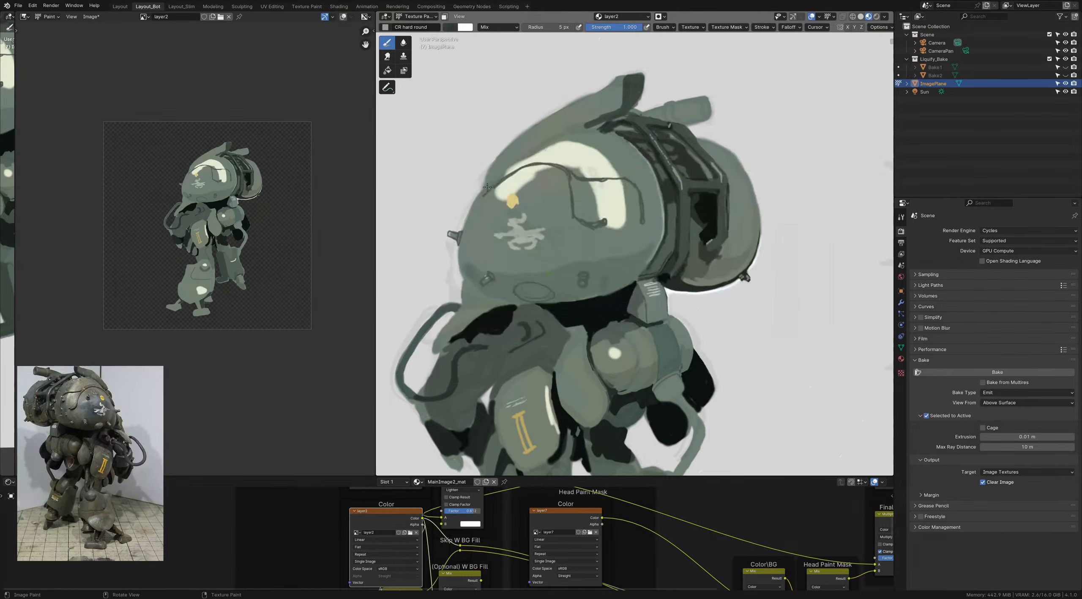
key("bracketleft")
mouse_move(480, 196)
left_mouse_down()
mouse_move(521, 168)
mouse_move(556, 166)
left_mouse_up()
mouse_move(608, 225)
left_mouse_down()
mouse_move(582, 231)
mouse_move(573, 217)
left_mouse_up()
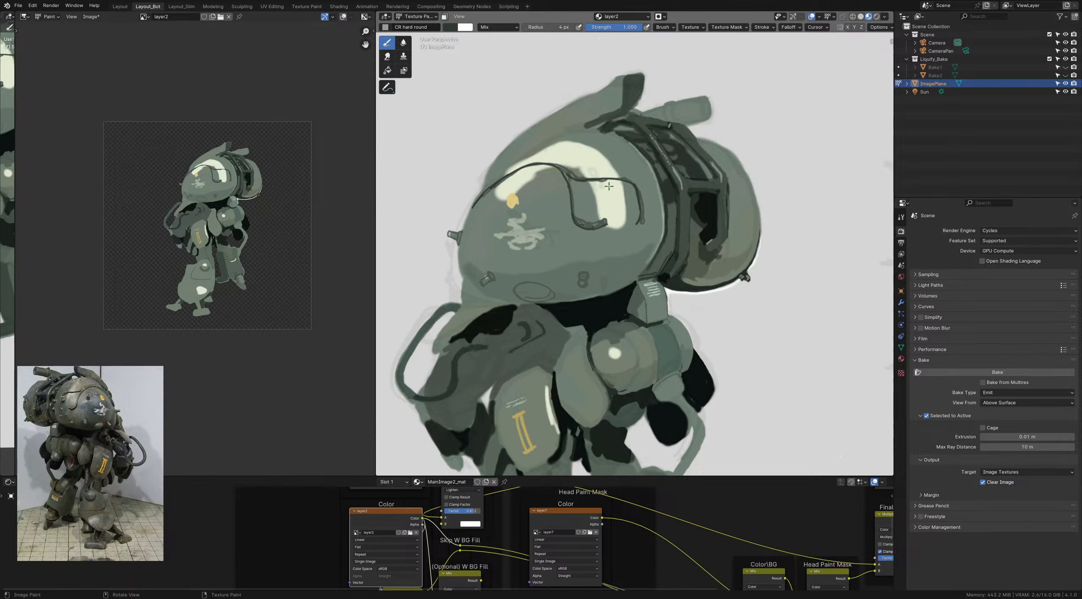
middle_click_drag(567, 196, 537, 188, "ctrl")
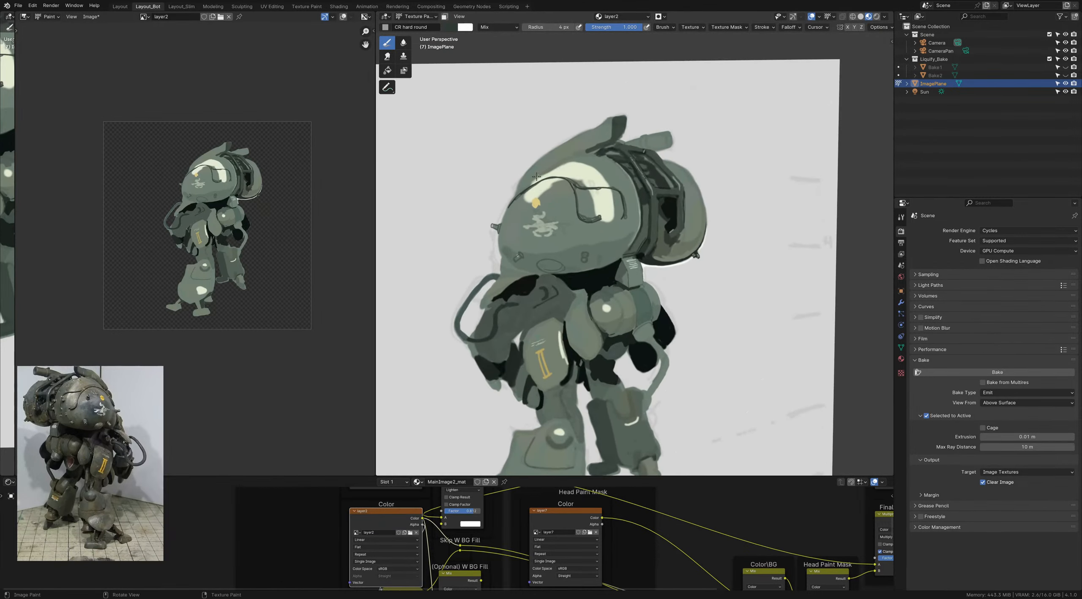
Step: Clean up the edges of the canopy seam and adjacent highlights with sampled colors at 8 px
key("s")
key("bracketright")
key("bracketright")
key("bracketright")
key("bracketright")
left_click(514, 203)
mouse_move(535, 188)
left_mouse_down()
mouse_move(564, 183)
mouse_move(583, 216)
mouse_move(594, 214)
left_mouse_up()
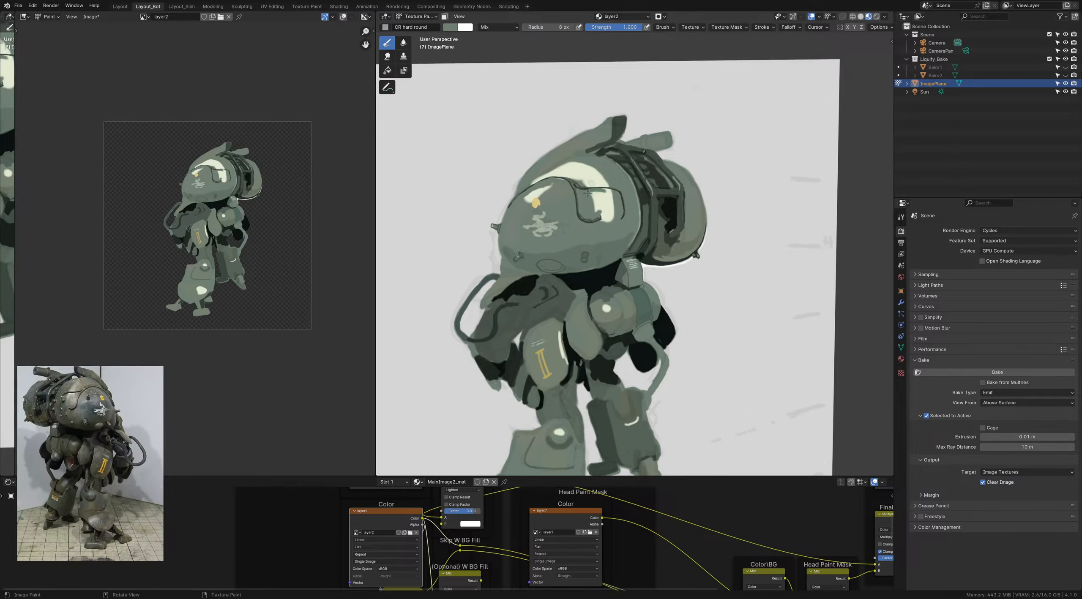
key("s")
Step: Pick a dark gray-green and thicken the canopy seam along its whole length, reducing the brush to 11 px
mouse_move(569, 196)
middle_mouse_down("ctrl")
mouse_move(547, 159)
mouse_move(568, 177)
middle_mouse_up("ctrl")
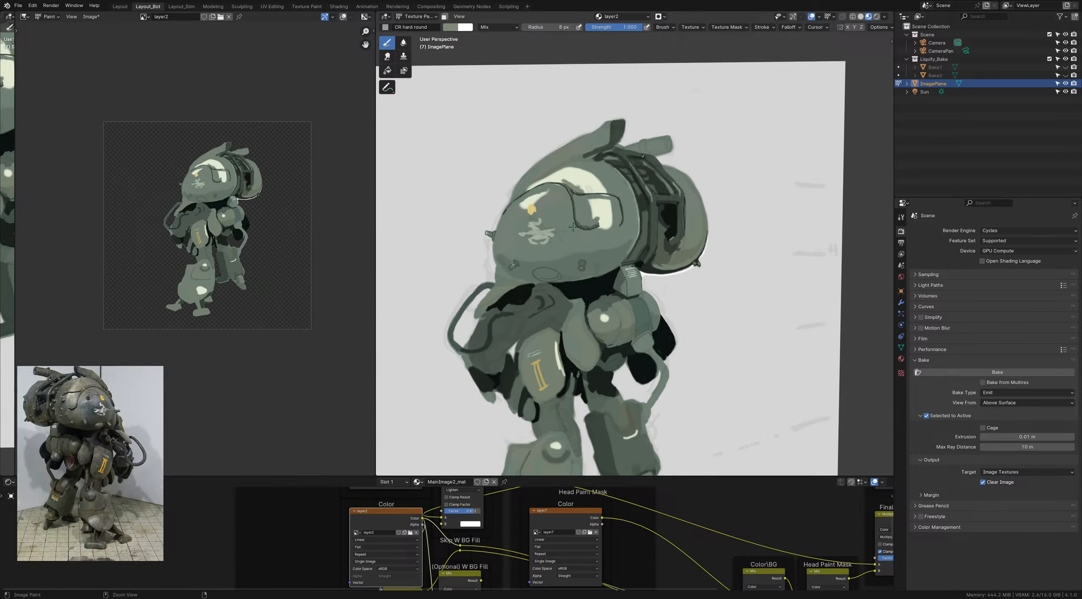
mouse_move(571, 224)
middle_mouse_down("ctrl")
mouse_move(577, 247)
mouse_move(572, 183)
middle_mouse_up("ctrl")
key("shift+x")
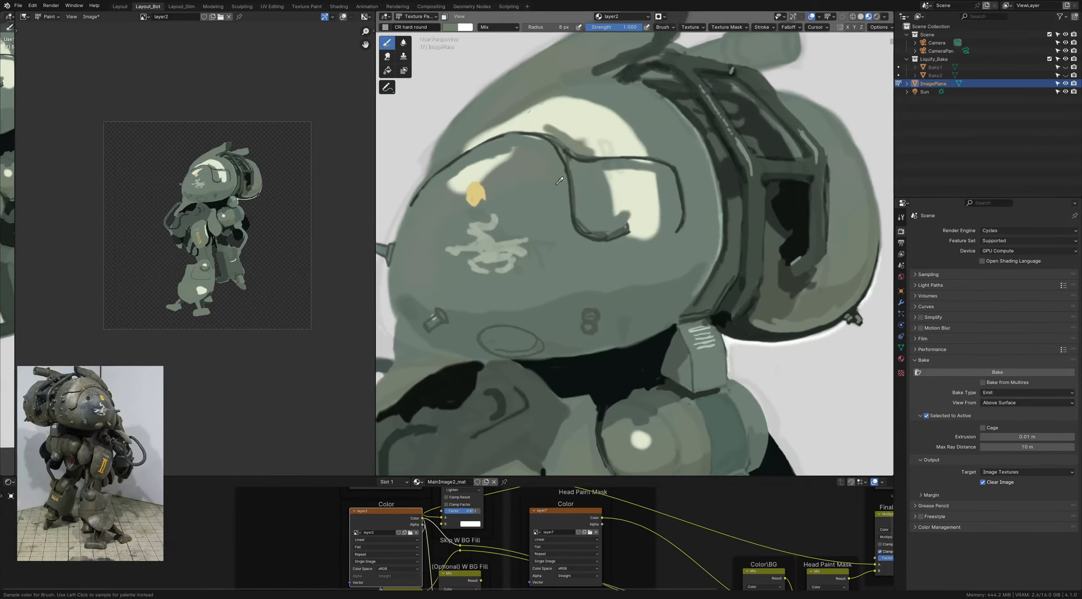
key("c")
left_click(497, 251)
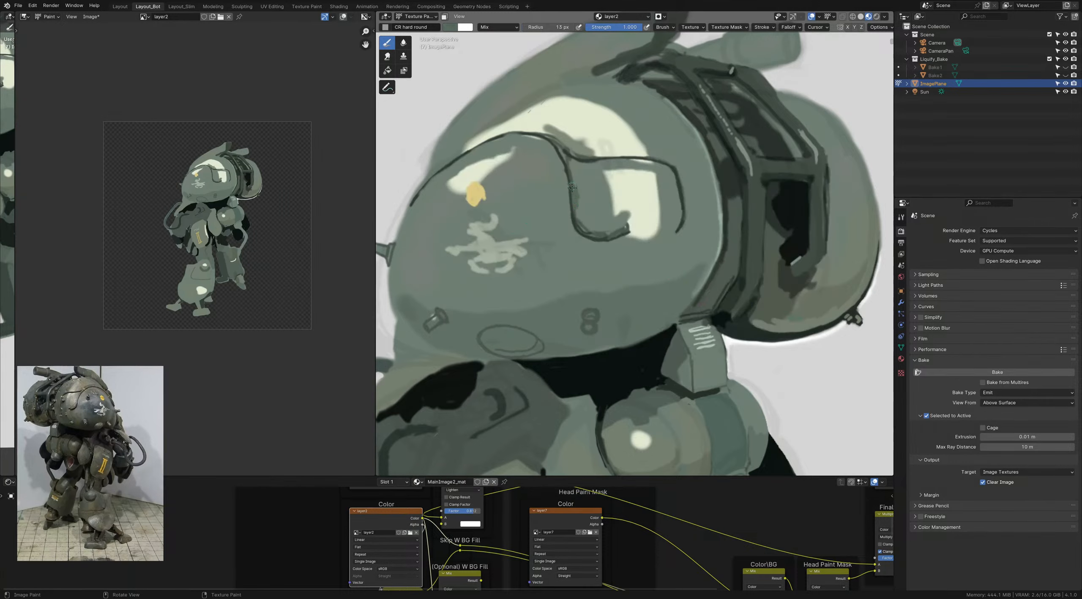
mouse_move(572, 188)
left_mouse_down()
mouse_move(579, 227)
mouse_move(629, 226)
left_mouse_up()
key("bracketleft")
mouse_move(574, 185)
left_mouse_down()
mouse_move(546, 135)
mouse_move(513, 130)
mouse_move(461, 151)
mouse_move(411, 201)
left_mouse_up()
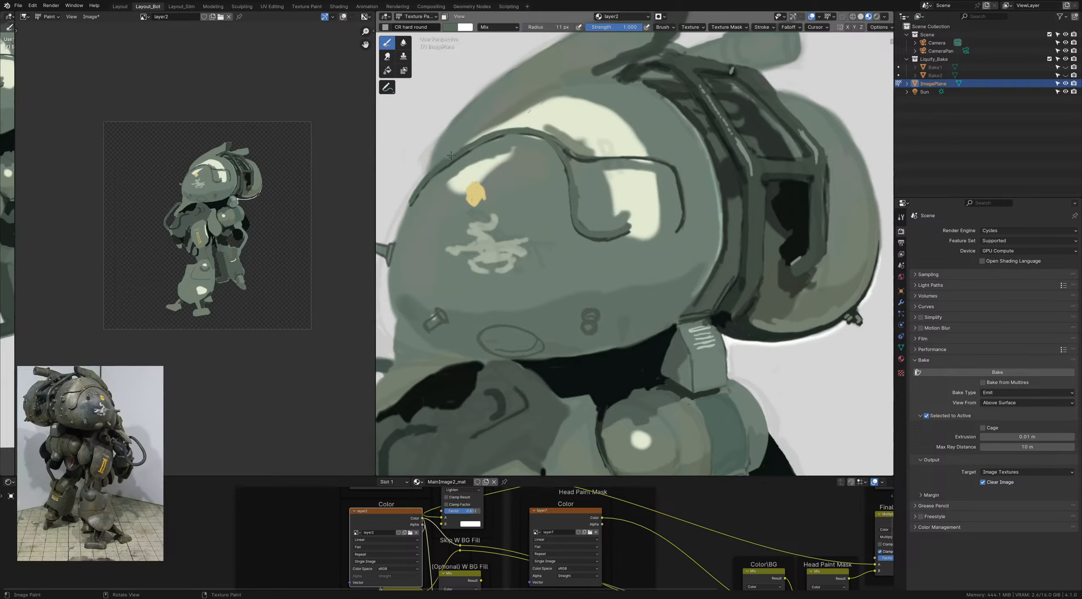
mouse_move(451, 155)
left_mouse_down()
mouse_move(531, 126)
mouse_move(609, 156)
left_mouse_up()
mouse_move(686, 201)
left_mouse_down()
mouse_move(667, 157)
mouse_move(570, 161)
left_mouse_up()
mouse_move(570, 162)
middle_mouse_down("ctrl")
mouse_move(534, 139)
mouse_move(549, 190)
mouse_move(526, 160)
middle_mouse_up("ctrl")
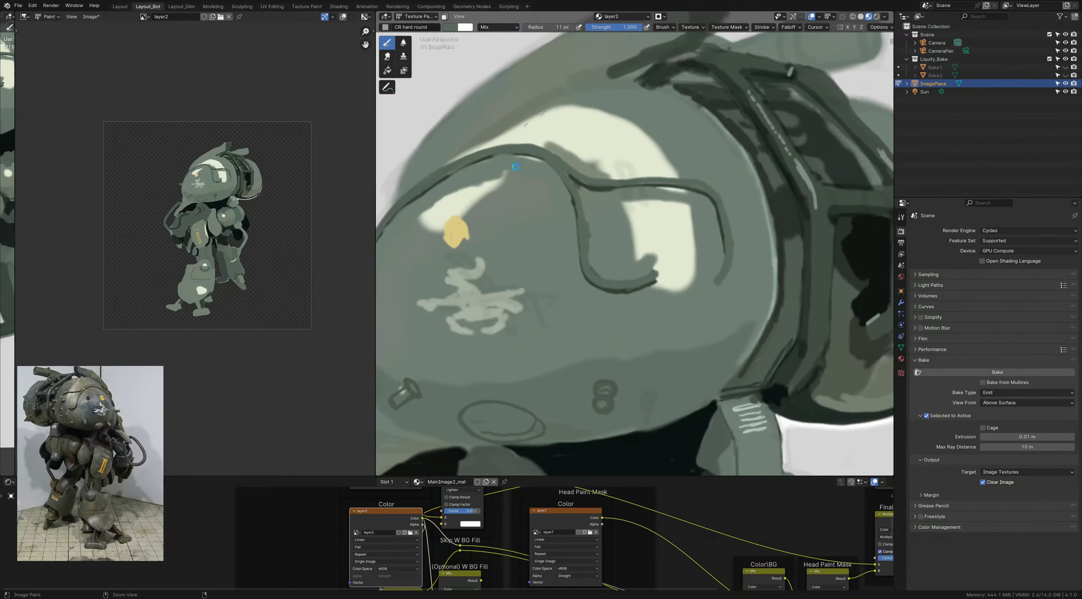
Step: Pick a pale off-white and paint thin highlight strokes along the canopy seam with a 4 px brush
key("c")
key("shift+x")
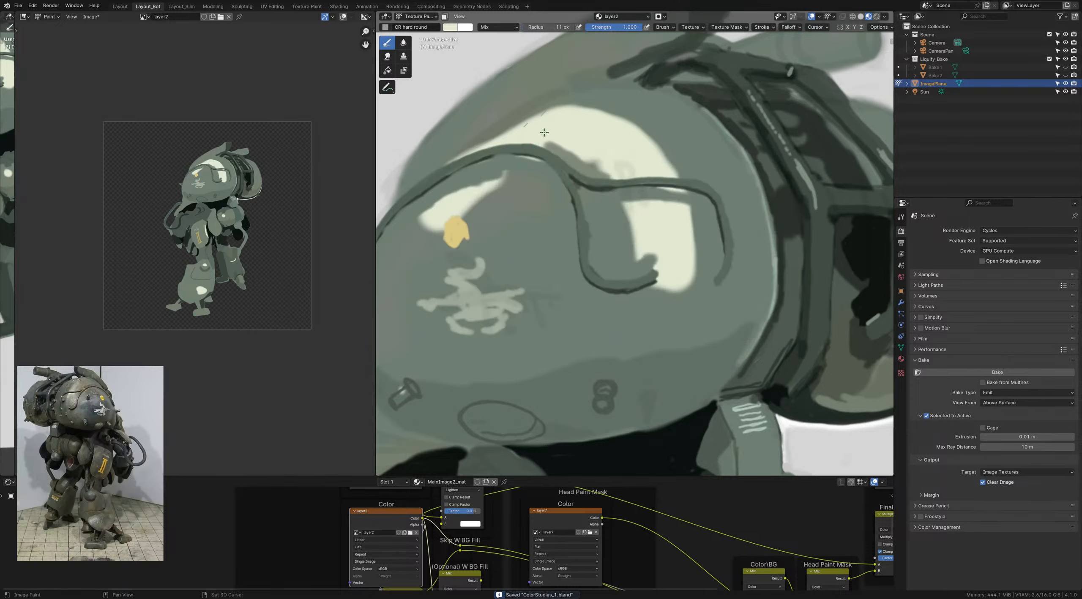
key("c")
left_click(491, 198)
left_click_drag(491, 198, 486, 198)
key("bracketleft")
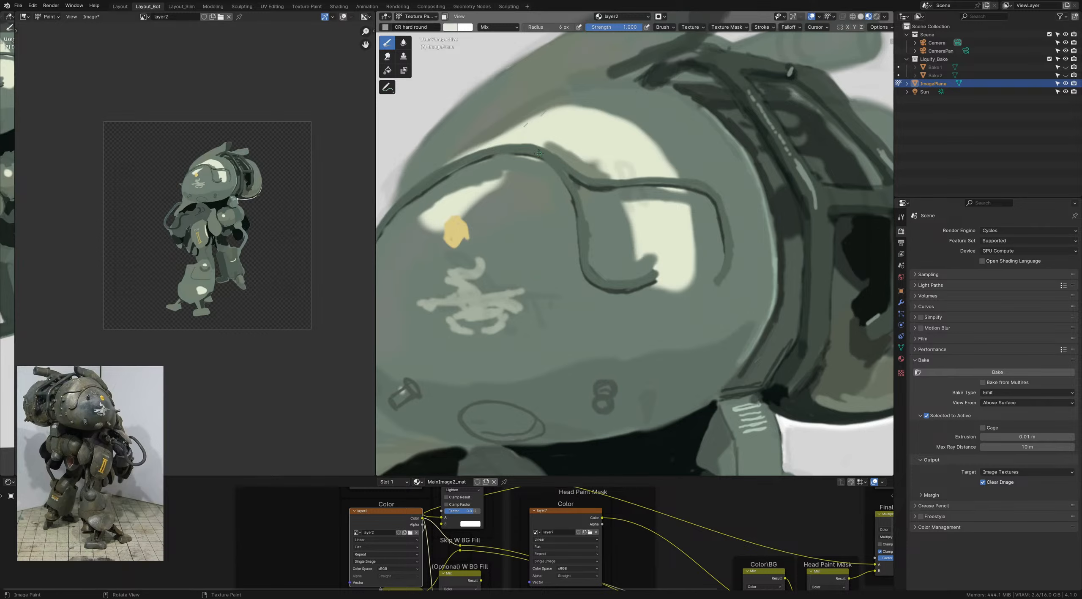
key("bracketleft")
left_click_drag(524, 150, 483, 152)
key("ctrl+z")
left_click_drag(582, 221, 585, 244)
left_click_drag(670, 177, 639, 179)
mouse_move(543, 186)
middle_mouse_down("ctrl")
mouse_move(520, 91)
mouse_move(576, 213)
middle_mouse_up("ctrl")
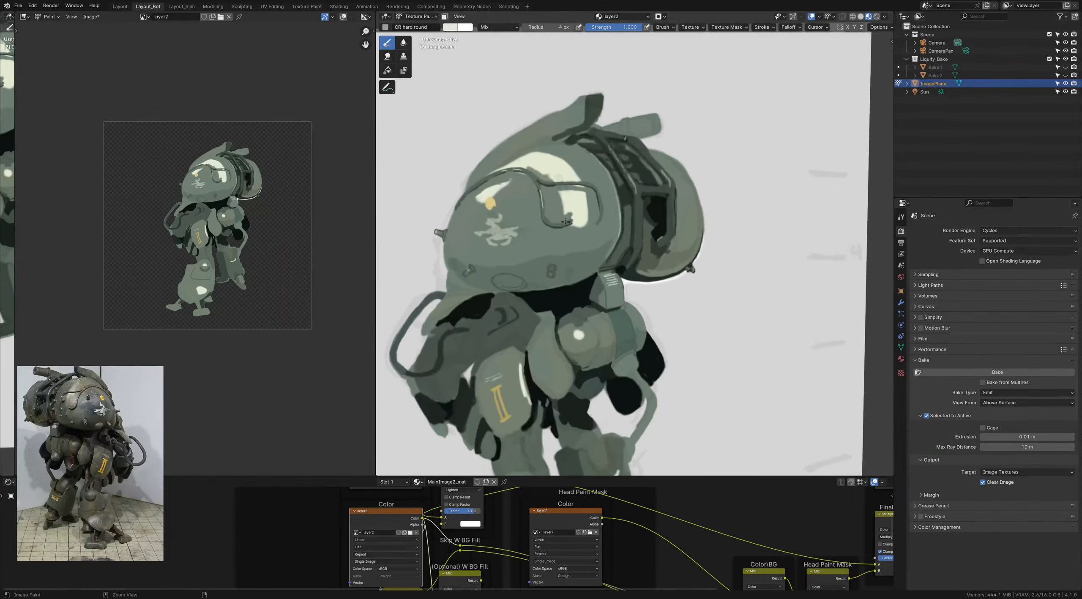
Step: Pick a darker gray-green and shade the underside of the canopy seam's lower curve at 9 px, reducing the brush to 7 px
scroll(579, 220, "up", 2)
scroll(575, 235, "up", 2)
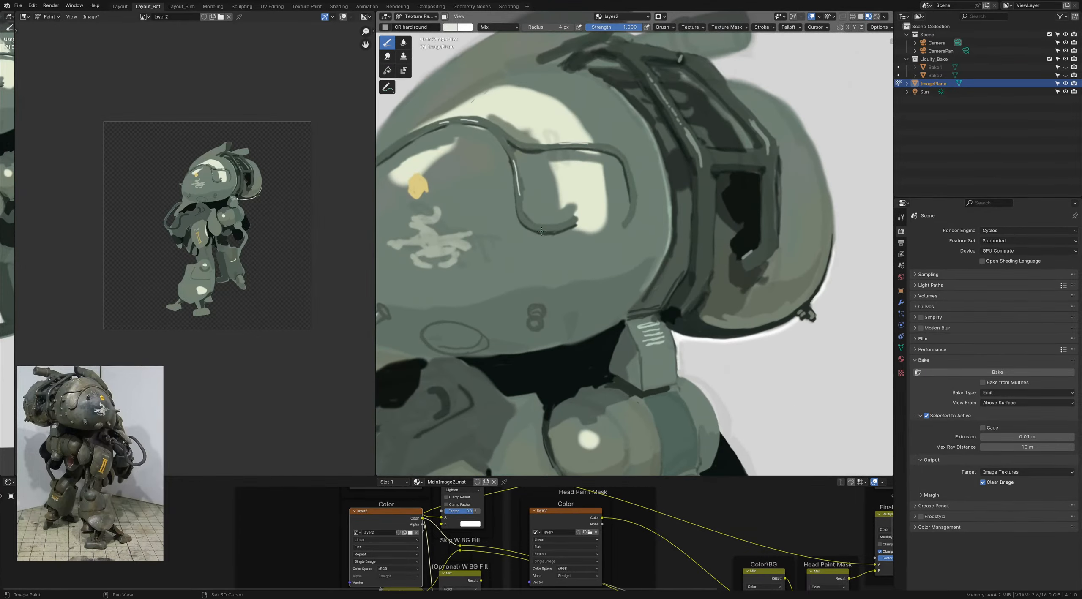
key("s")
key("c")
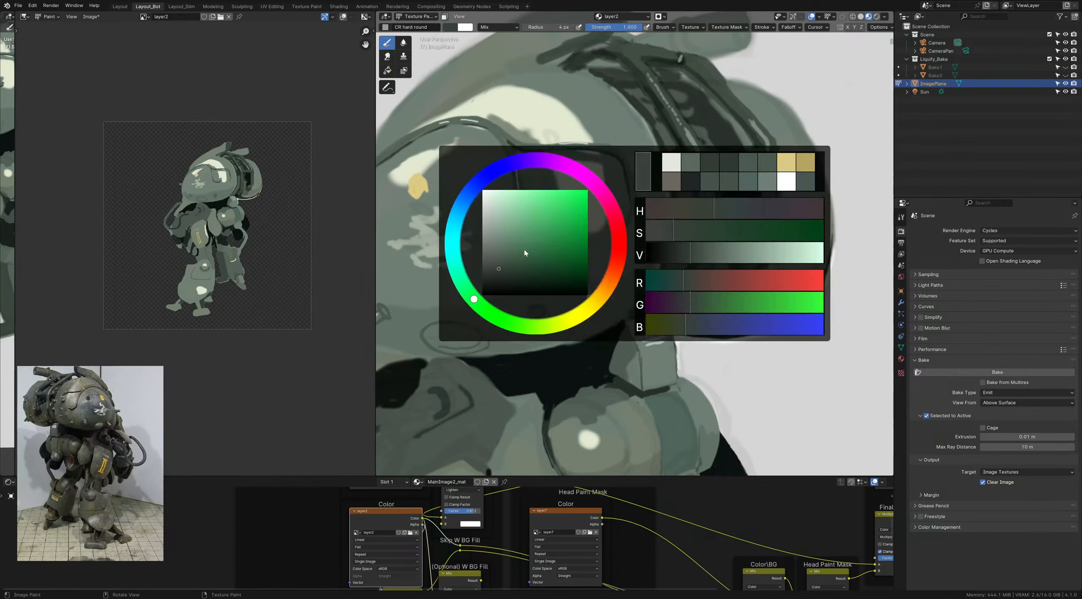
left_click(498, 273)
left_click_drag(499, 272, 499, 281)
key("f")
left_click(546, 232)
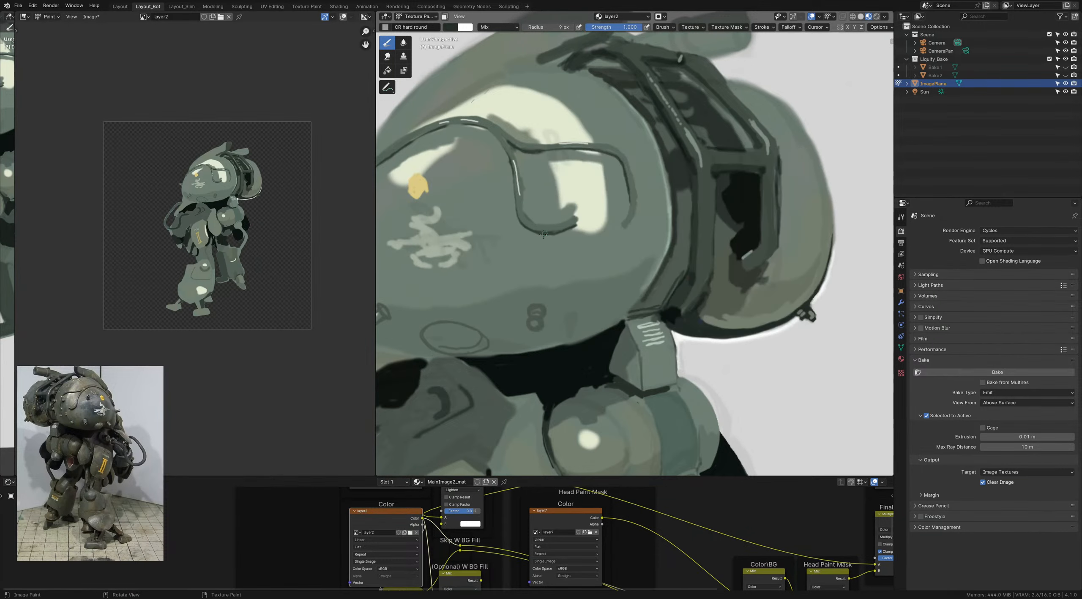
mouse_move(525, 228)
left_mouse_down()
mouse_move(547, 237)
mouse_move(519, 220)
mouse_move(568, 234)
left_mouse_up()
key("bracketleft")
key("bracketleft")
scroll(519, 193, "down", 5)
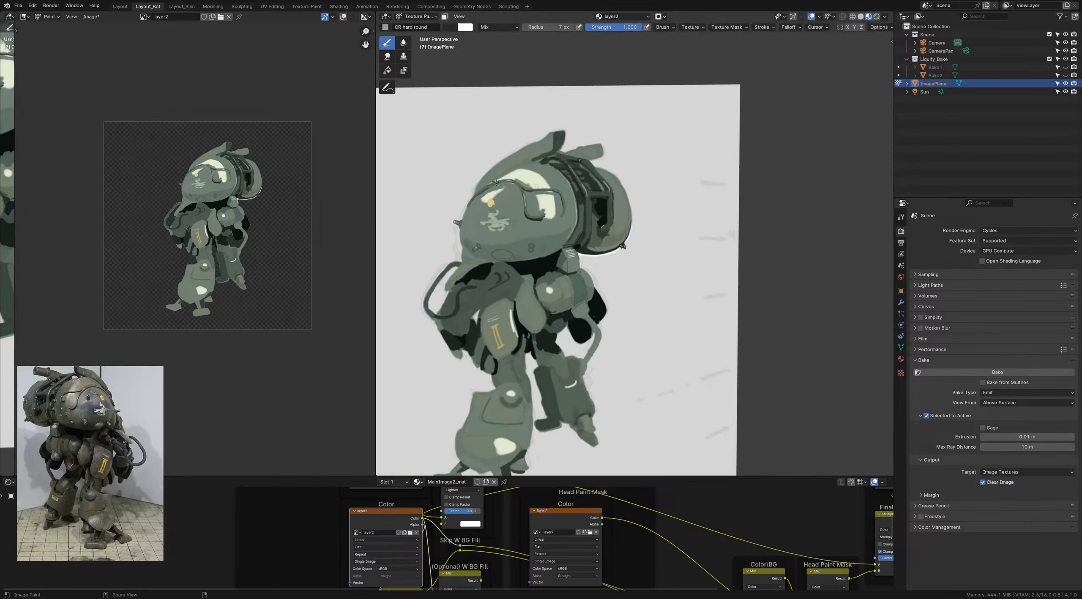
Step: Try another dark stroke along the canopy seam's front arch, undo it and save the file
scroll(494, 193, "up", 5)
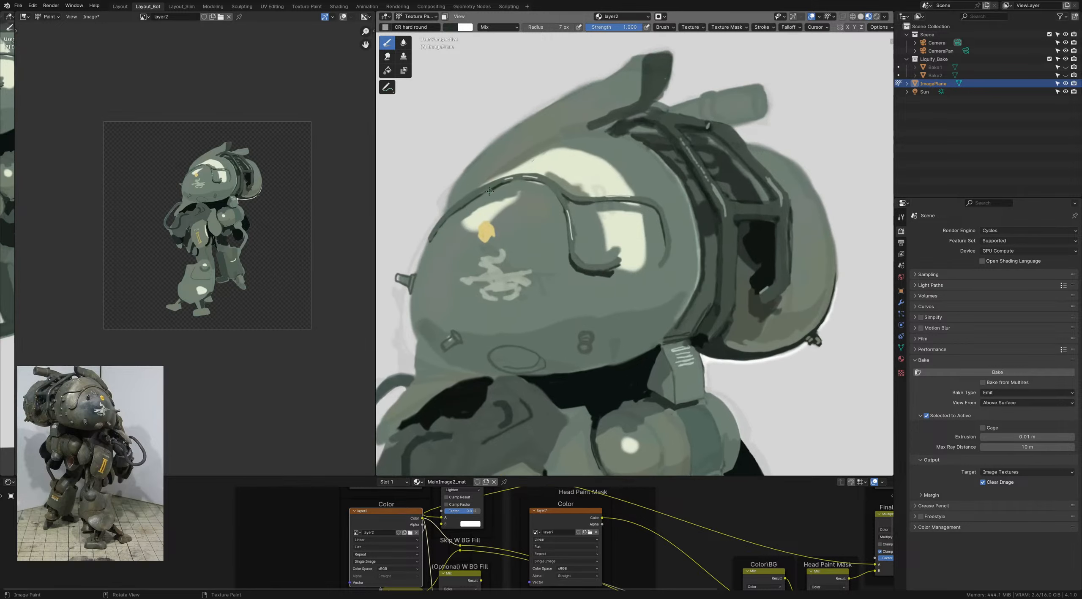
mouse_move(476, 201)
left_mouse_down()
mouse_move(513, 182)
mouse_move(550, 189)
left_mouse_up()
key("ctrl+z")
scroll(467, 204, "down", 8)
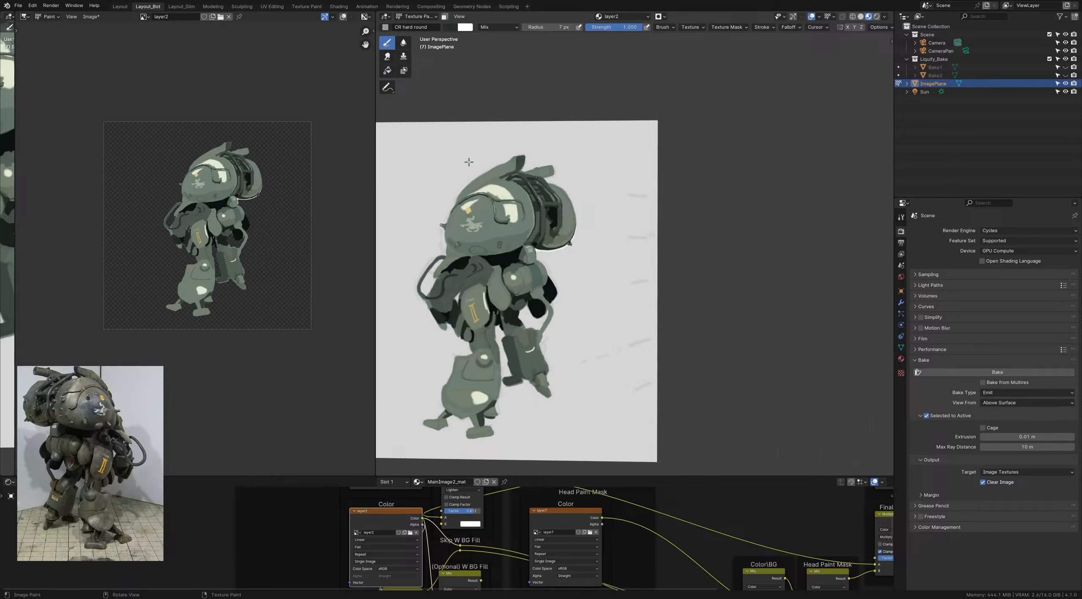
key("ctrl+s")
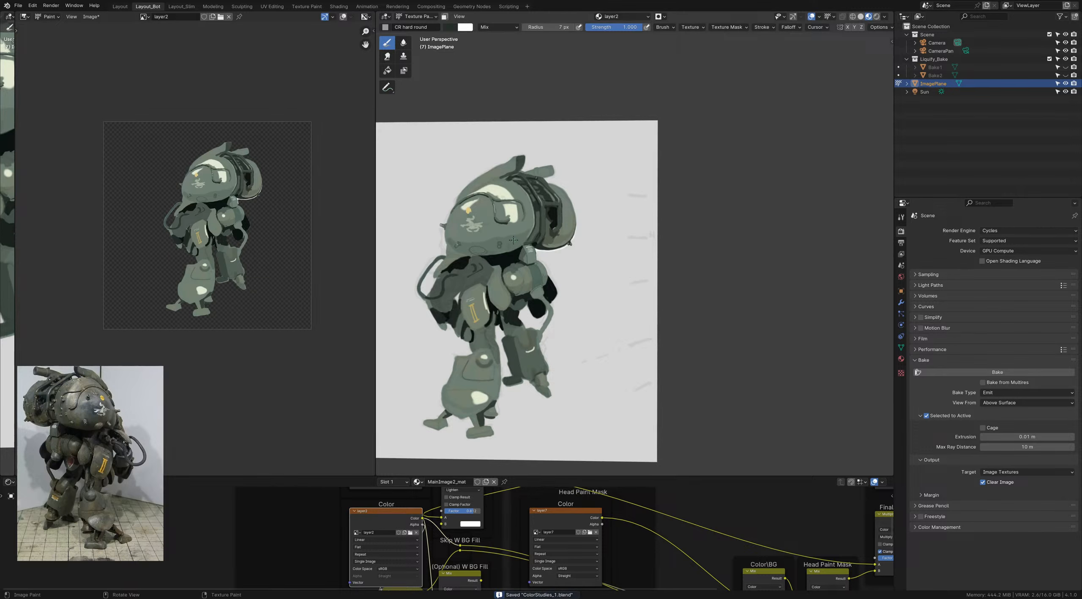
Step: Paint a light gray rounded nozzle over the double-ring mark low on the dome
scroll(509, 251, "up", 6)
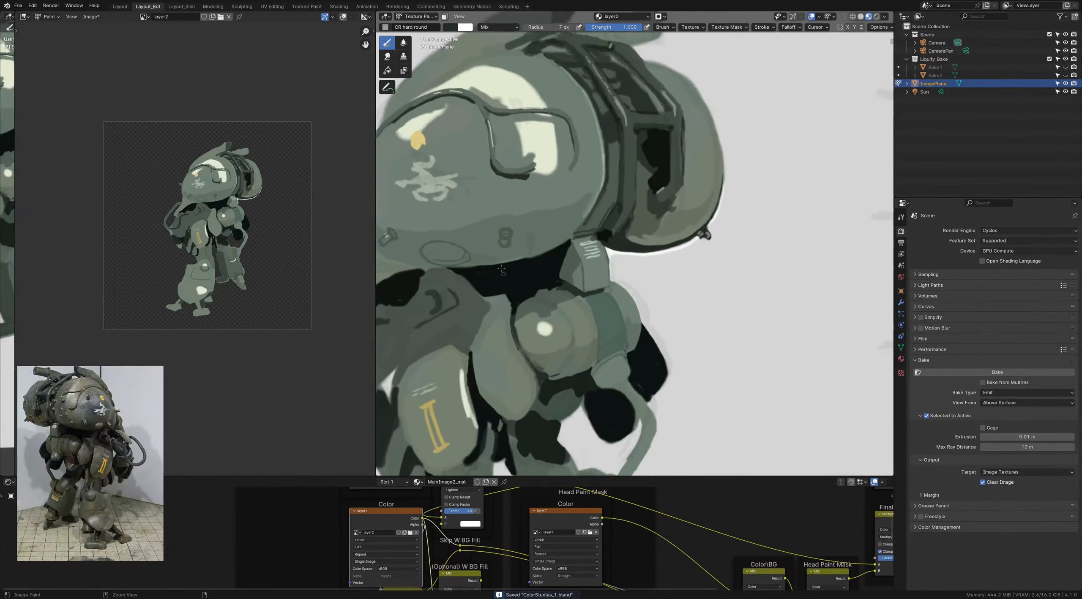
scroll(501, 269, "up", 2)
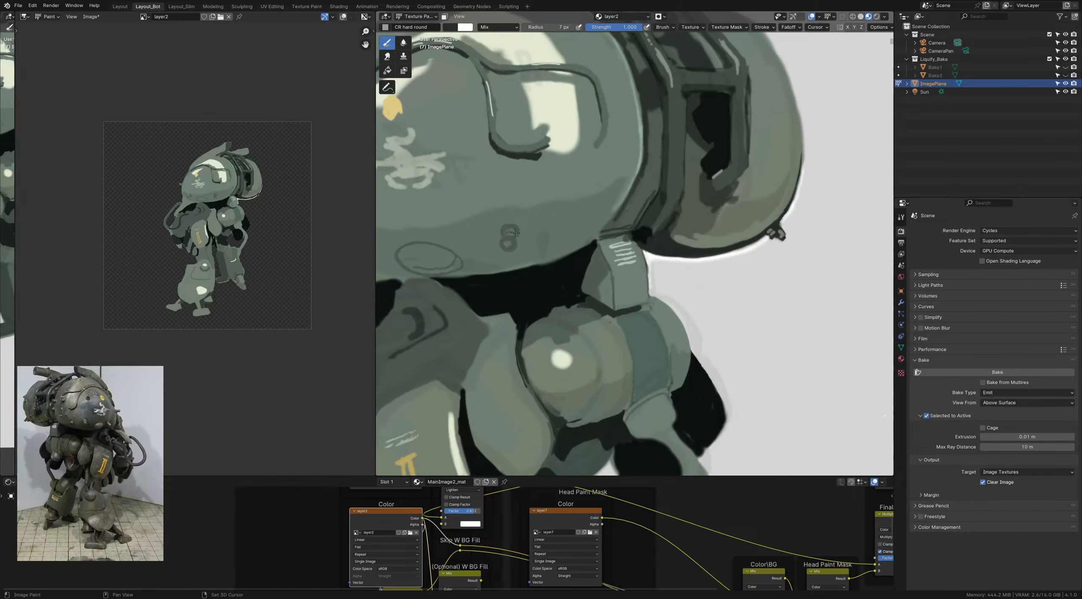
key("s")
right_click(499, 252)
mouse_move(507, 246)
left_mouse_down()
mouse_move(508, 227)
mouse_move(509, 240)
left_mouse_up()
mouse_move(513, 252)
middle_mouse_down("ctrl")
mouse_move(520, 448)
mouse_move(519, 288)
middle_mouse_up("ctrl")
key("s")
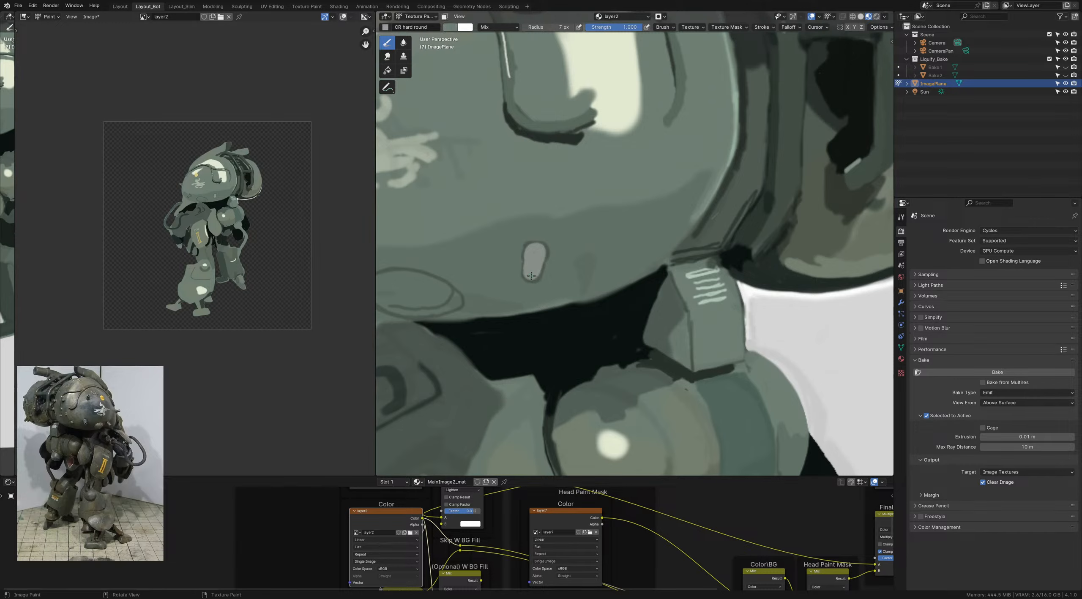
Step: Pick a dark green-gray and paint the dark opening at the nozzle's lower end, undoing the last stroke
key("s")
key("c")
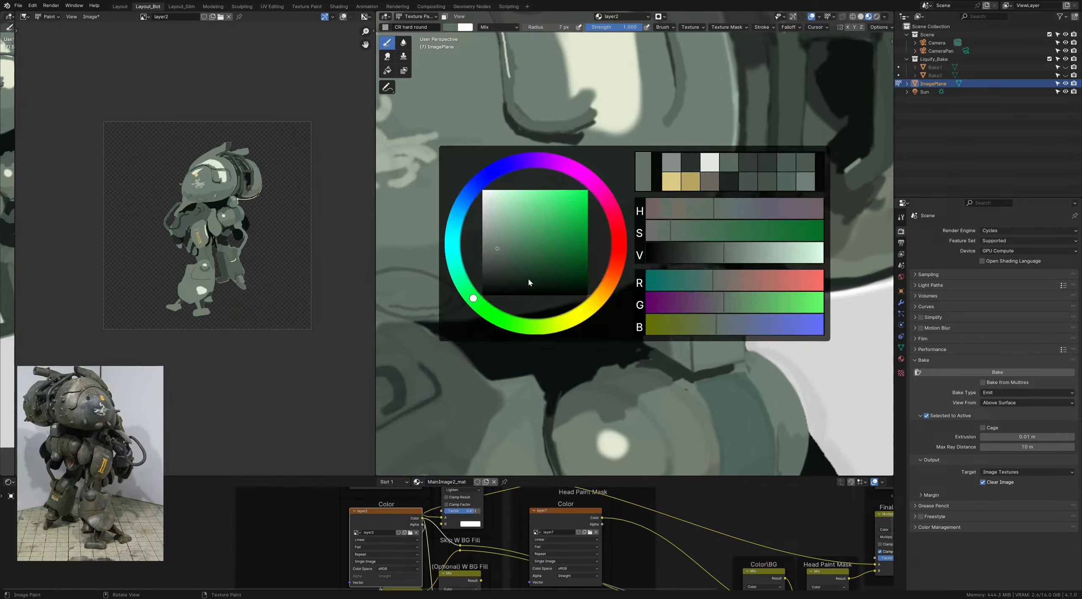
left_click(502, 268)
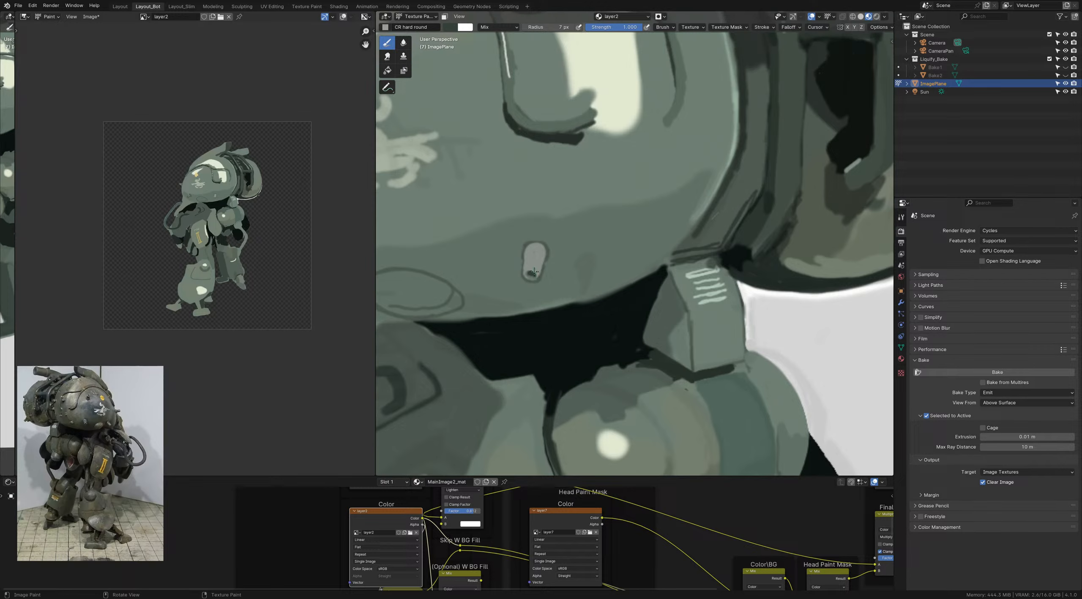
left_click_drag(531, 274, 534, 278)
key("s")
left_click_drag(534, 275, 536, 277)
key("ctrl+z")
mouse_move(530, 276)
middle_mouse_down("ctrl")
mouse_move(539, 213)
mouse_move(527, 286)
mouse_move(541, 253)
middle_mouse_up("ctrl")
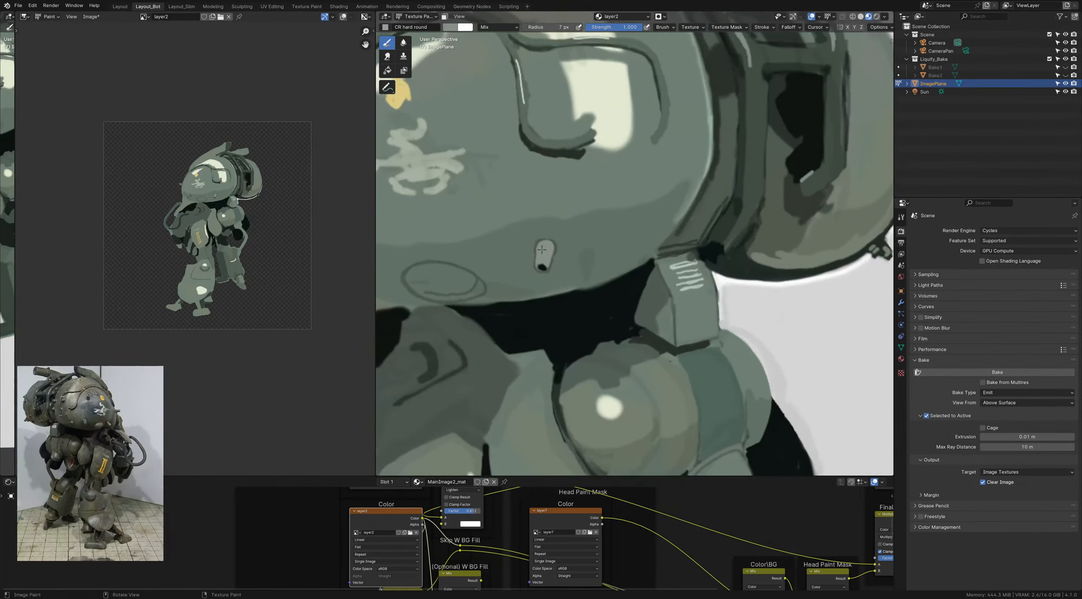
Step: Pick a mid gray and paint bands across the nozzle, refining its edges with sampled colors at 5 px
key("c")
key("c")
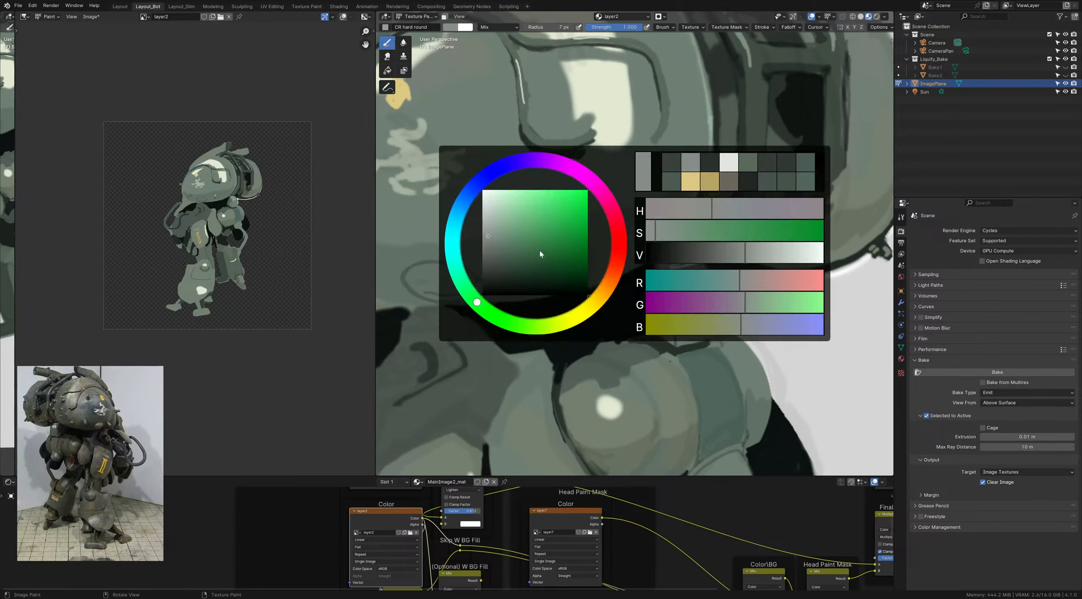
left_click_drag(495, 247, 492, 255)
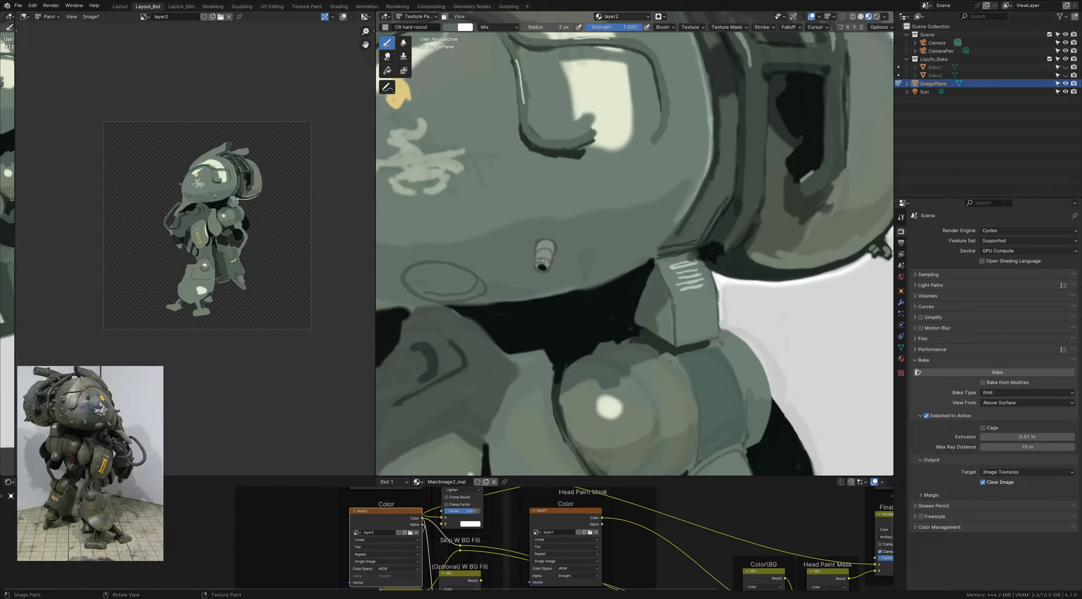
right_click(541, 262)
left_click_drag(536, 263, 545, 260)
right_click(552, 224)
left_click_drag(548, 264, 537, 262)
mouse_move(546, 243)
middle_mouse_down("ctrl")
mouse_move(544, 372)
mouse_move(545, 263)
middle_mouse_up("ctrl")
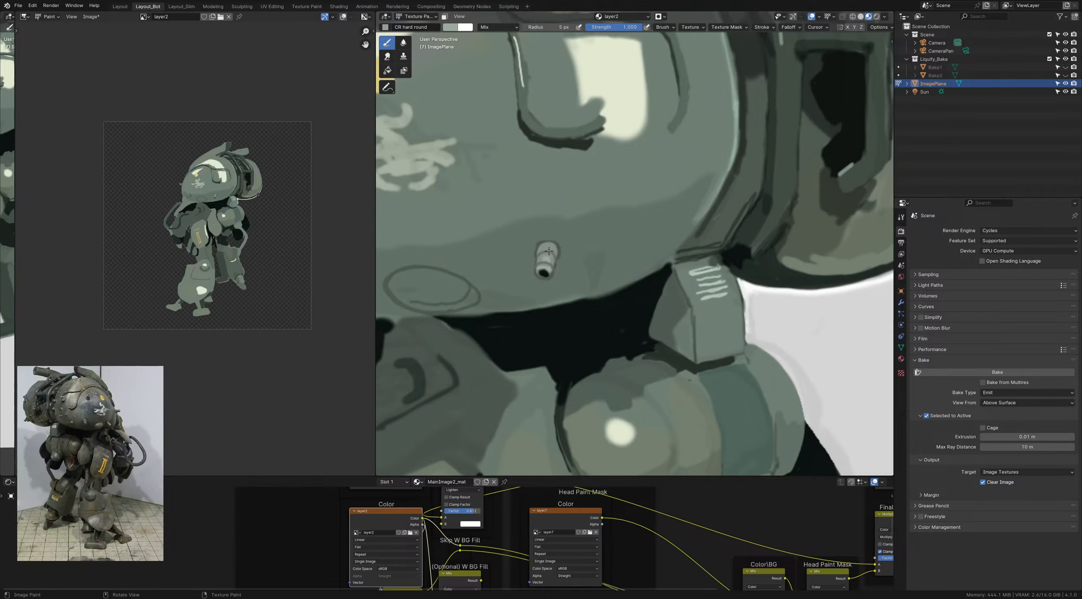
mouse_move(551, 249)
middle_mouse_down("ctrl")
mouse_move(507, 234)
mouse_move(511, 261)
mouse_move(535, 245)
middle_mouse_up("ctrl")
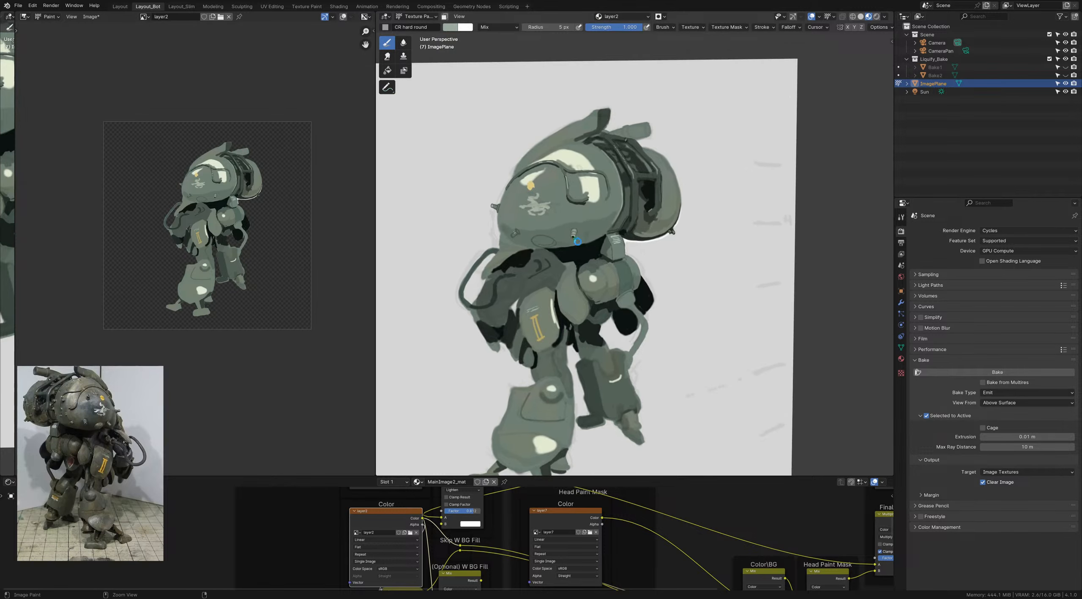
Step: Save the file, then pick a darker green and paint a soft cast shadow beside the nozzle at 0.418 strength
key("ctrl+s")
scroll(578, 238, "up", 5)
middle_click_drag(578, 237, 585, 283, "ctrl")
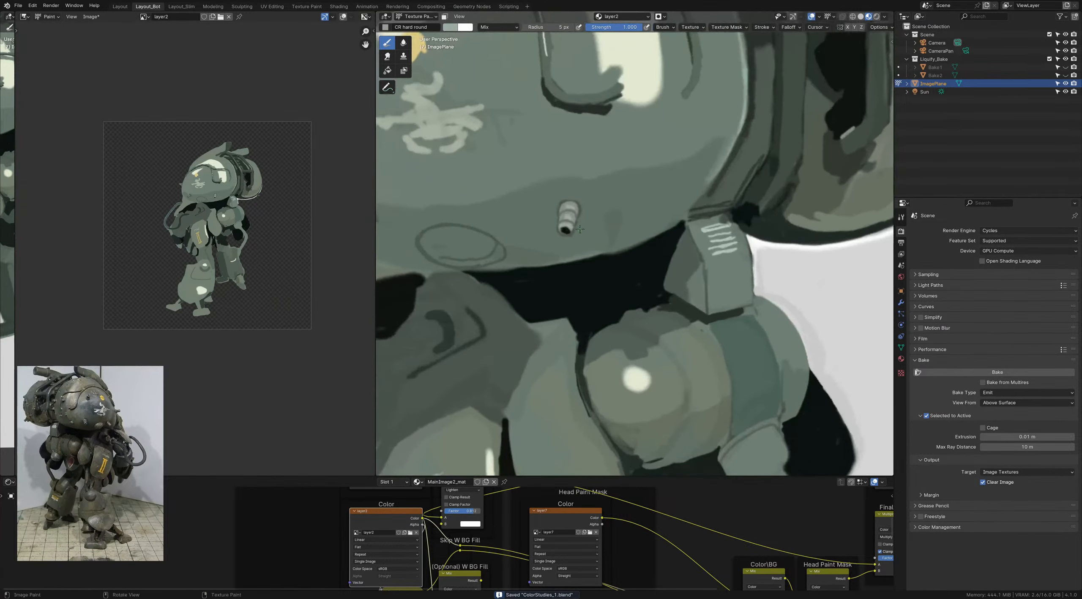
key("s")
key("c")
left_click(499, 257)
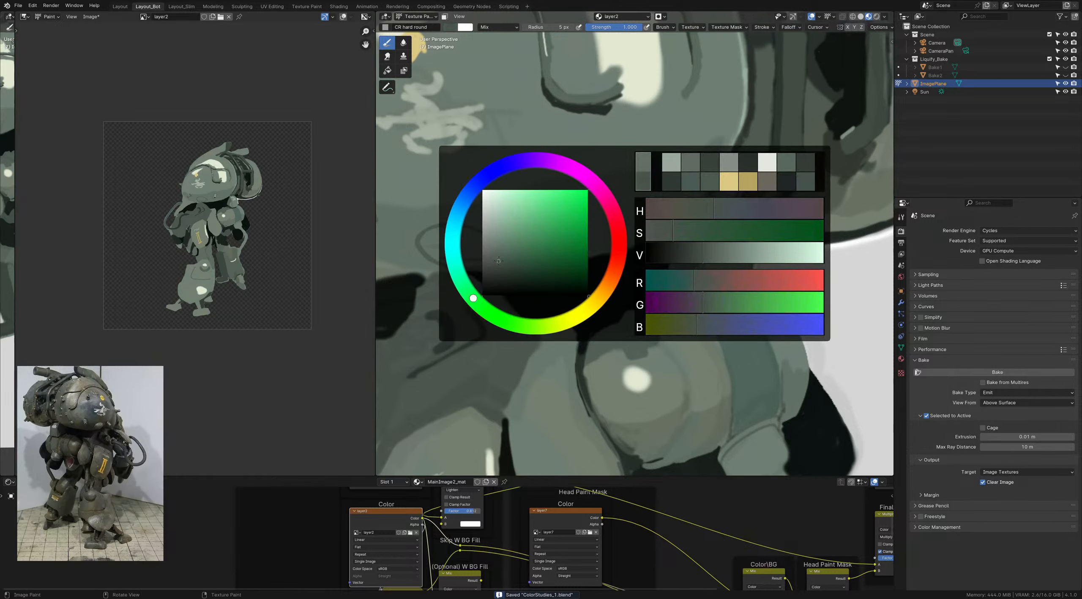
key("shift+f")
left_click(535, 235)
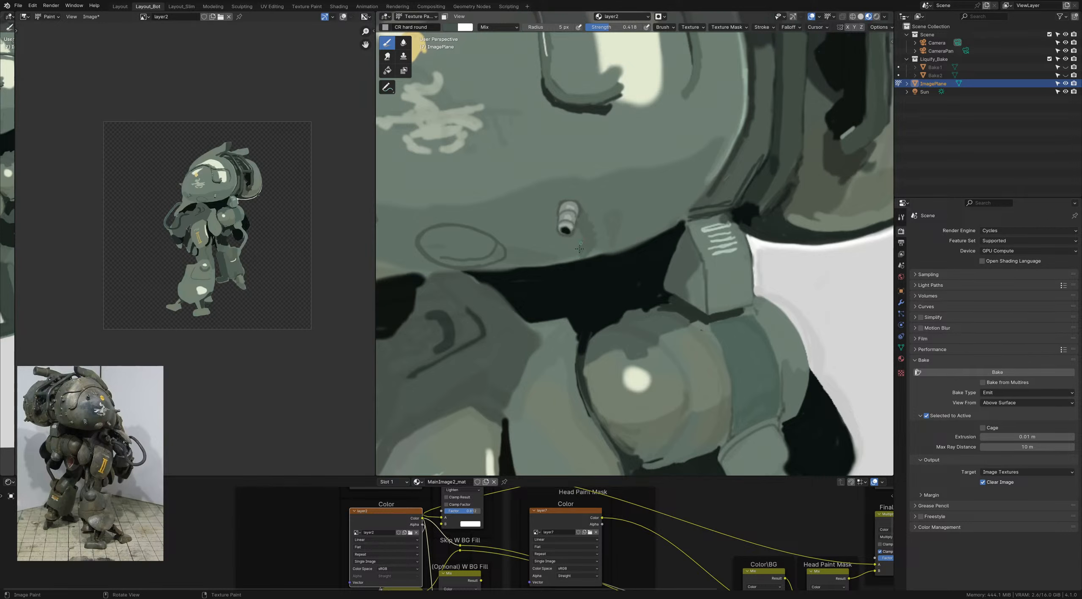
left_click_drag(578, 234, 552, 242)
middle_click_drag(556, 235, 547, 204, "ctrl")
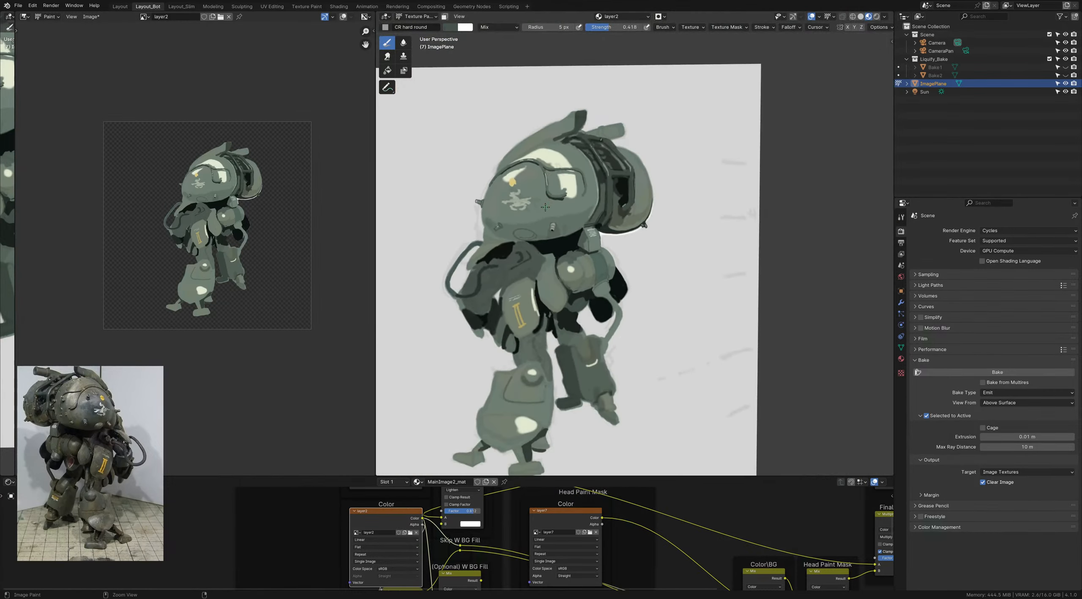
Step: Save the file and switch the image plane to Object Mode to review the whole robot
key("ctrl+s")
left_click(18, 5)
left_click(60, 65)
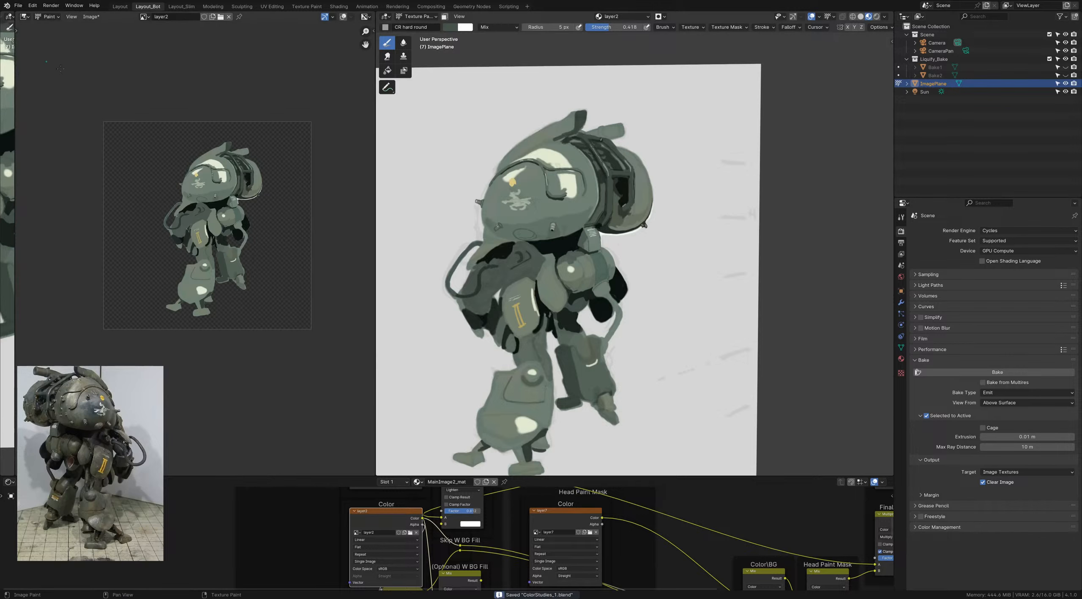
scroll(522, 220, "down", 3)
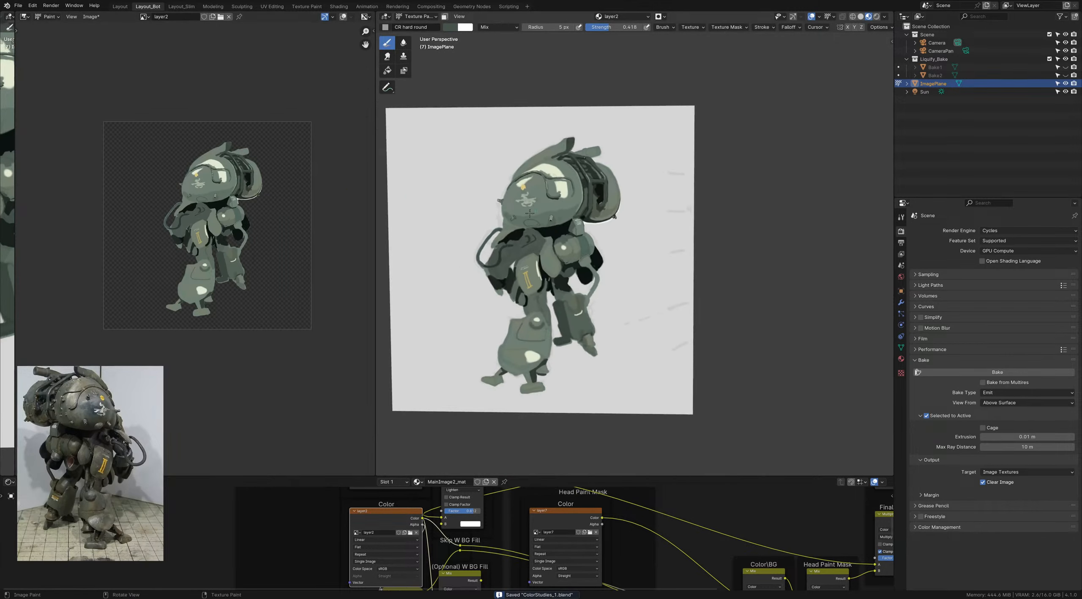
key("ctrl+Tab")
left_click(452, 219)
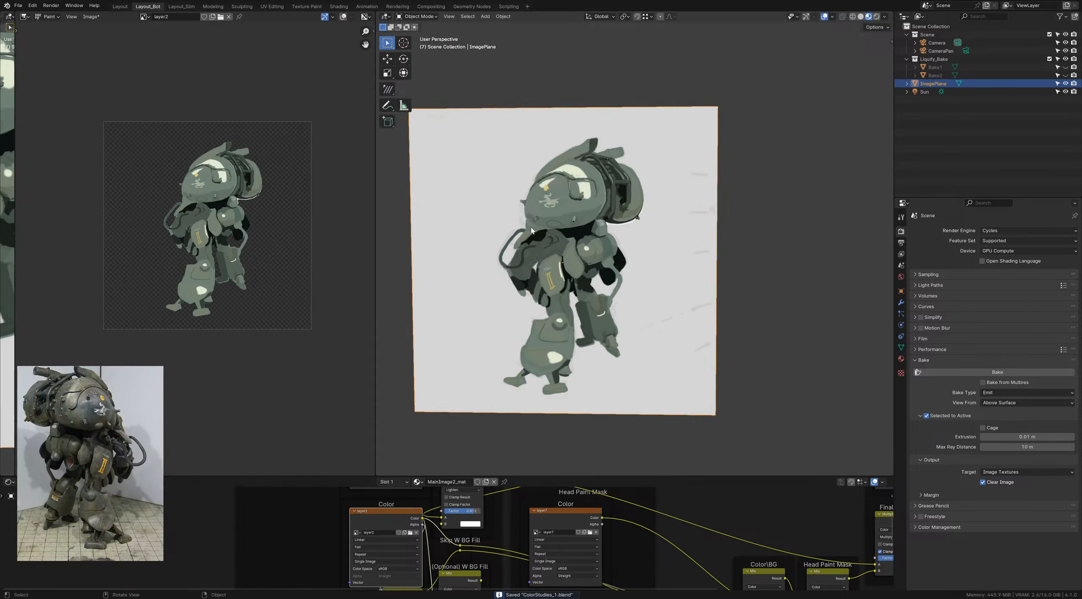
scroll(531, 227, "up", 2)
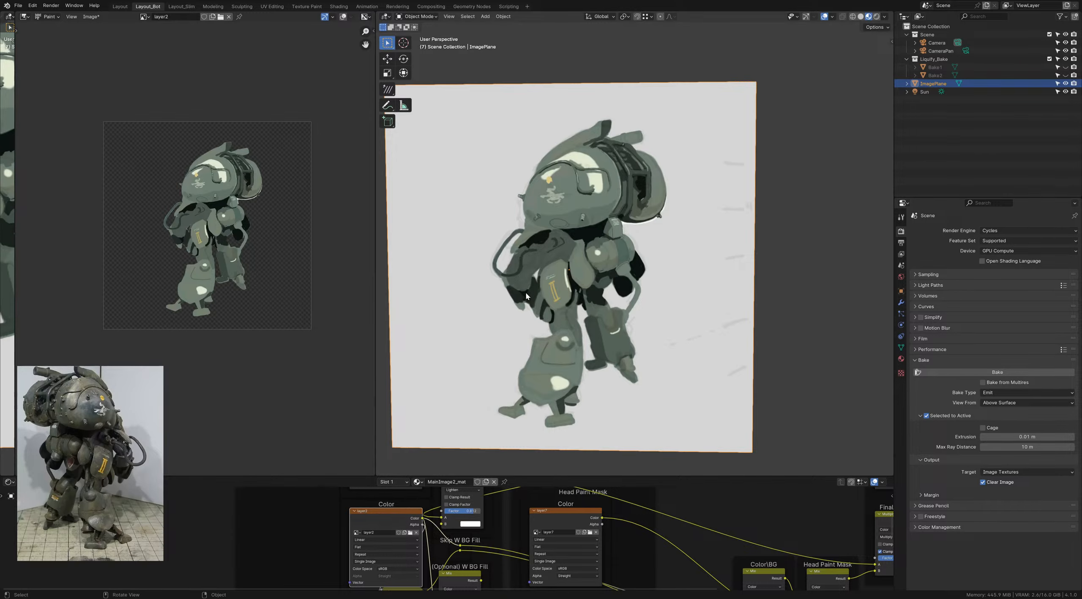
scroll(526, 296, "down", 1)
scroll(526, 296, "up", 1)
middle_click_drag(501, 288, 487, 299, "shift")
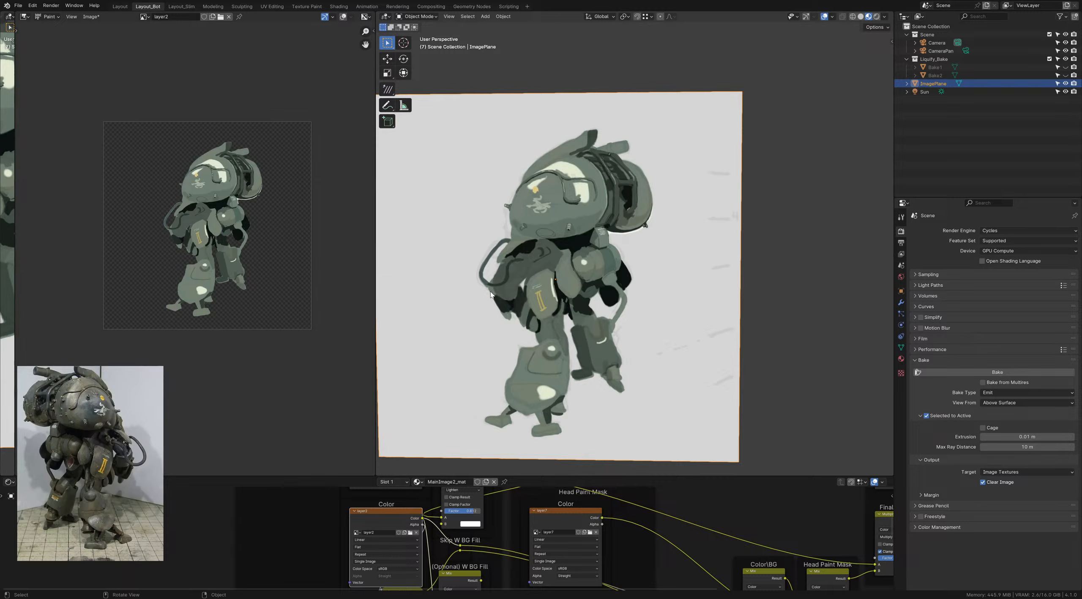
middle_click_drag(490, 294, 554, 320, "shift")
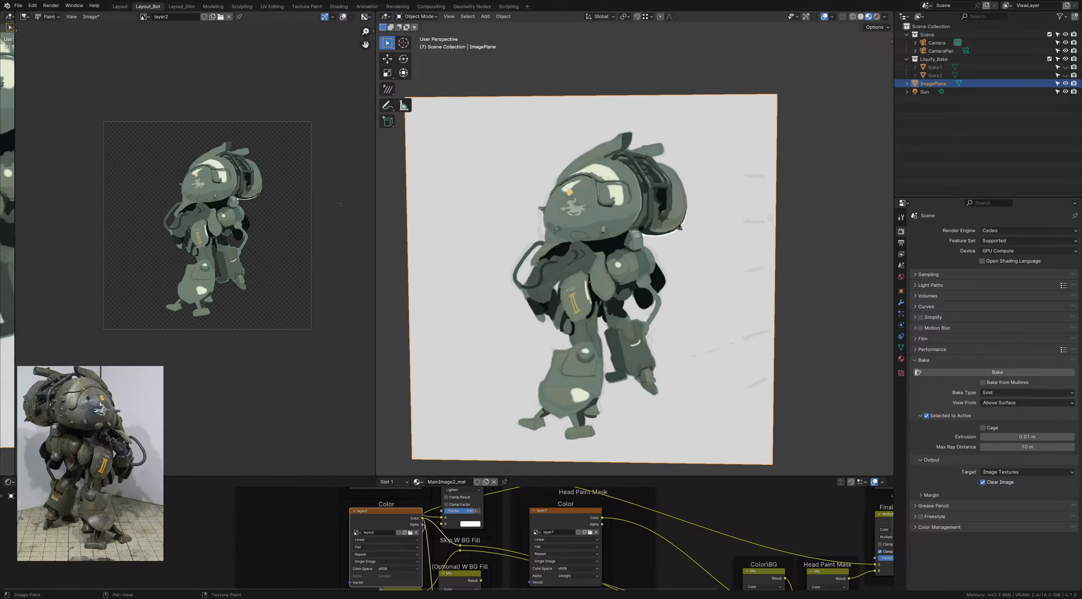
Step: Save the painted layer2 image and the blend file
left_click(18, 5)
key("q")
left_click(91, 17)
key("alt+s")
left_click(19, 5)
left_click(62, 59)
left_click(18, 6)
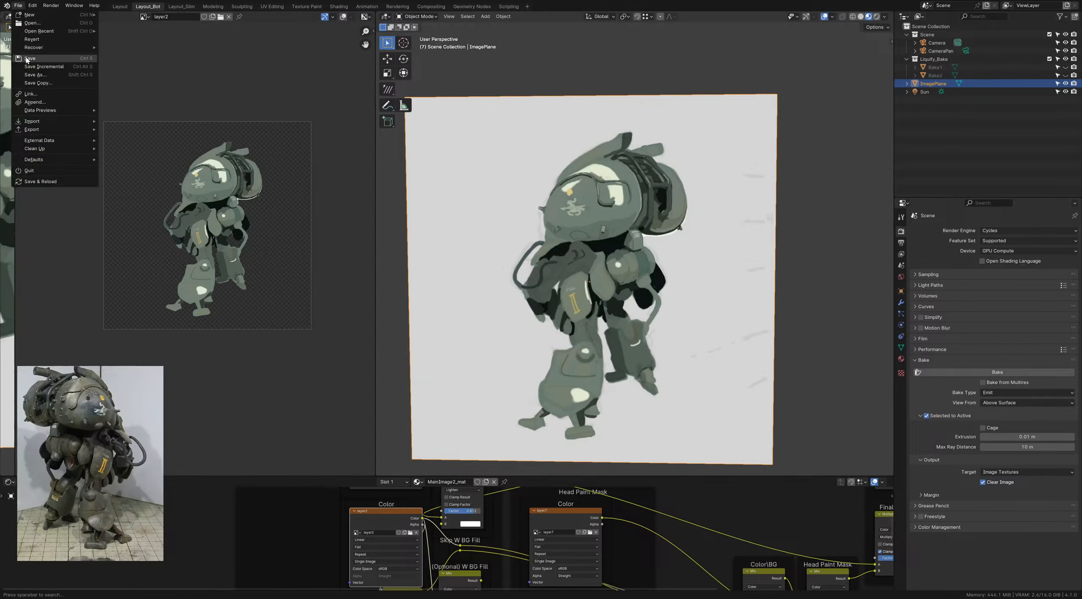
left_click(26, 61)
Step: Examine the Quick Favorites available in Vertex Paint and Texture Paint modes
key("ctrl+Tab")
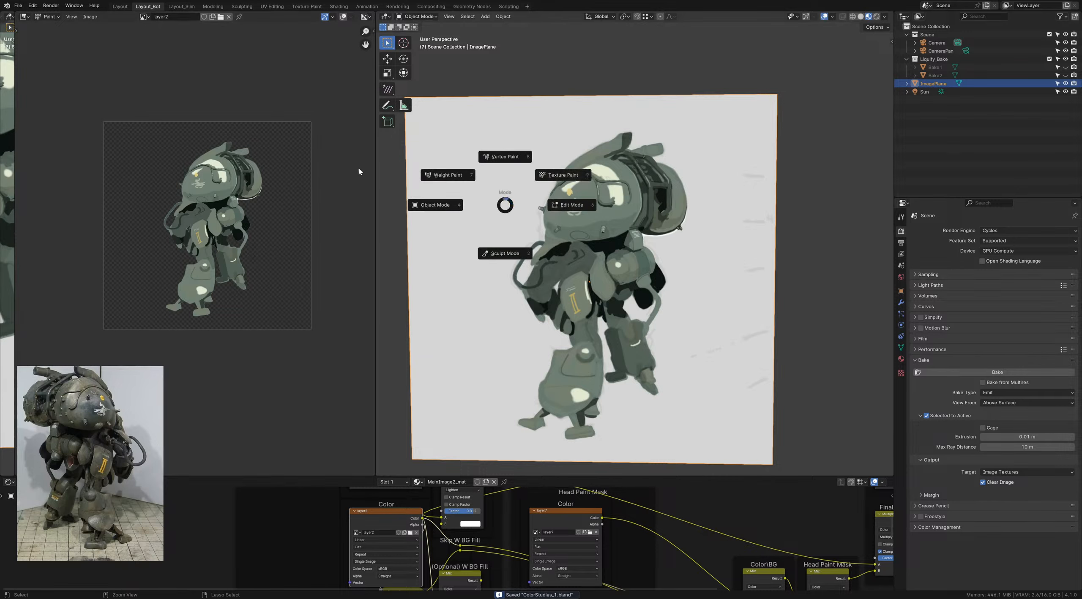
key("8")
key("q")
key("q")
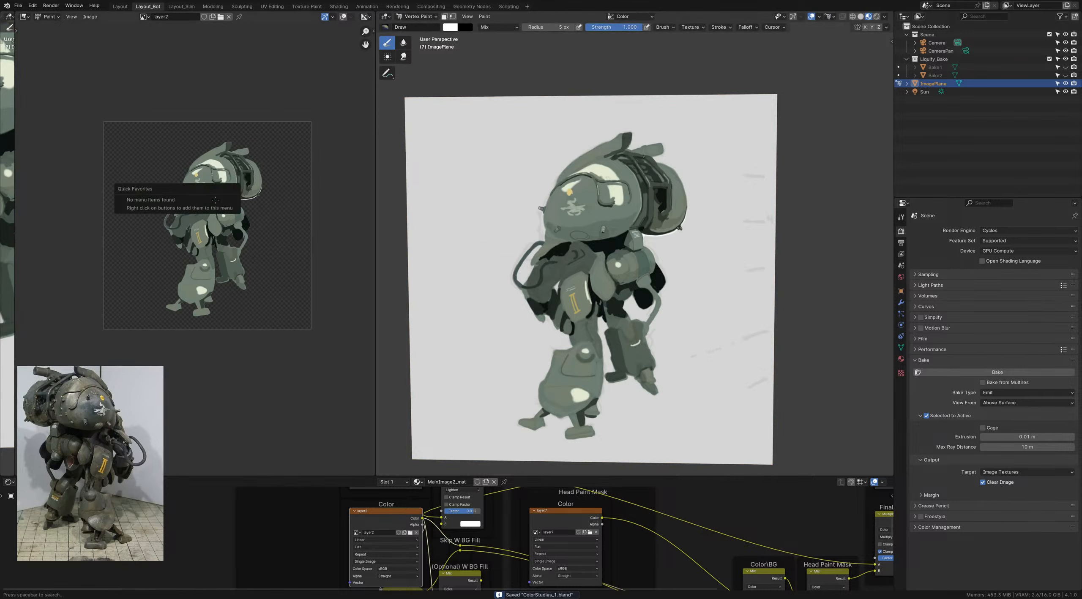
key("q")
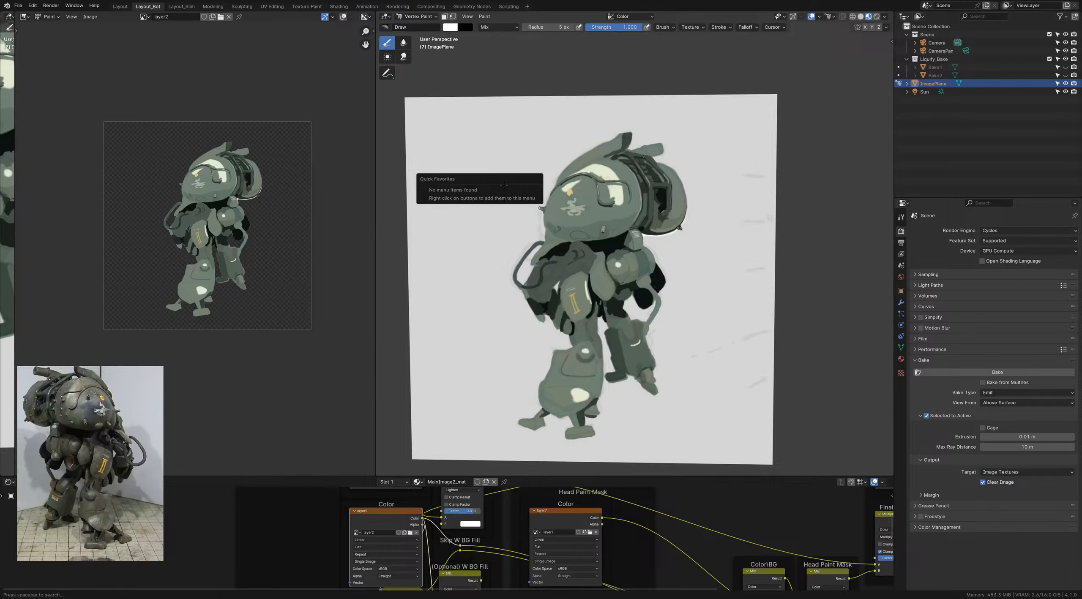
key("ctrl+Tab")
key("9")
key("q")
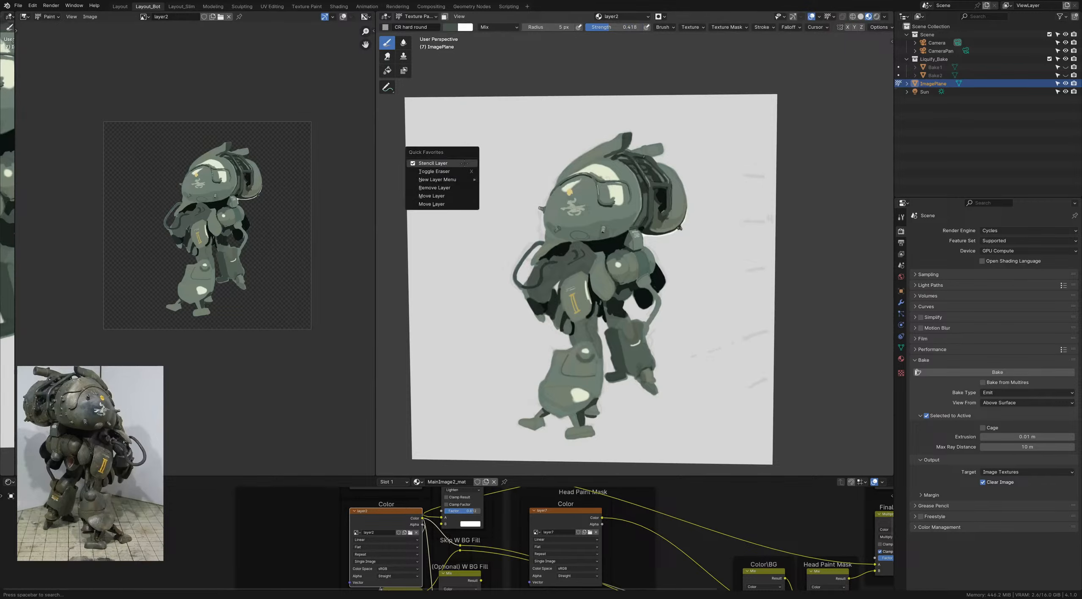
key("q")
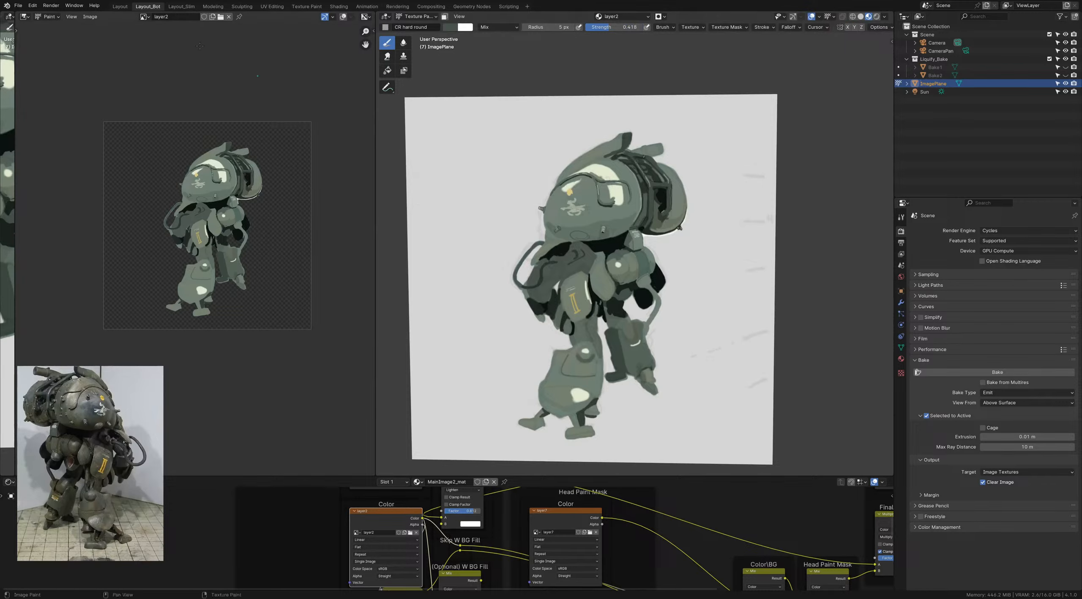
Step: Return the image plane to Object Mode and save the file
key("ctrl+Tab")
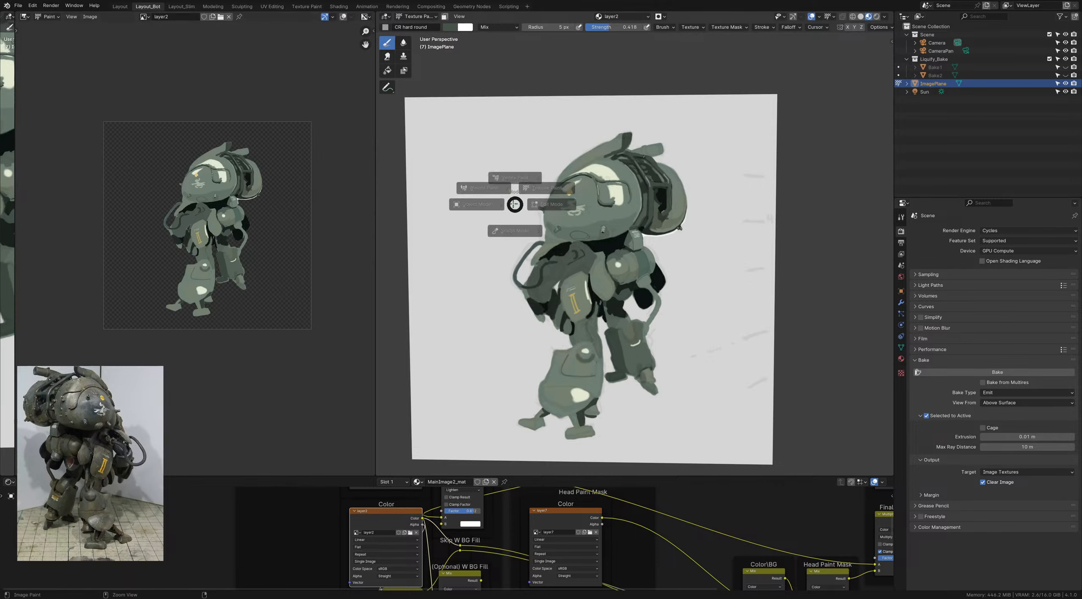
key("4")
left_click(18, 5)
left_click(36, 61)
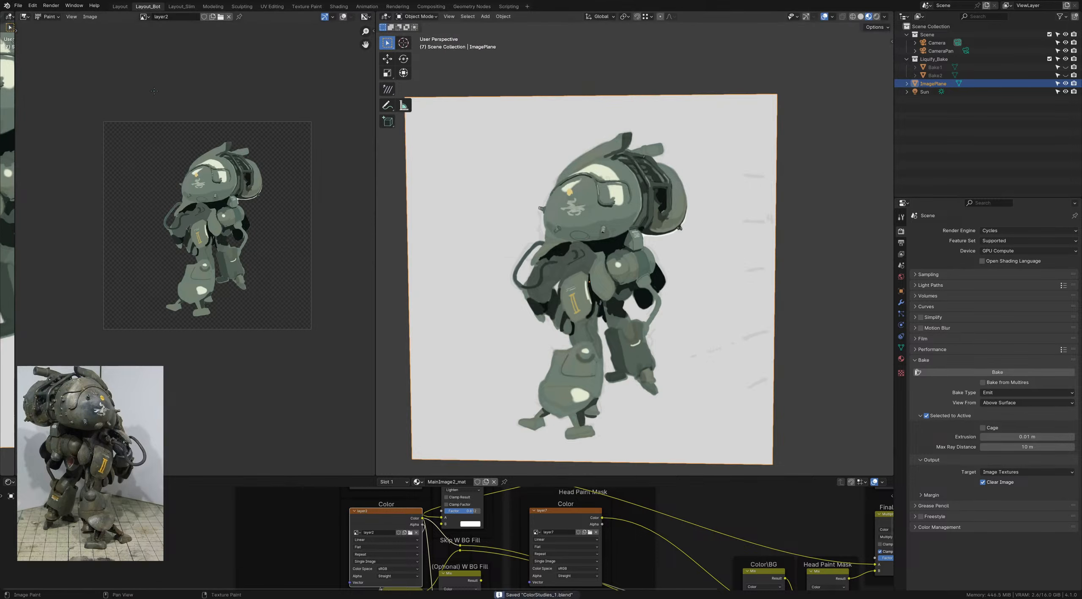